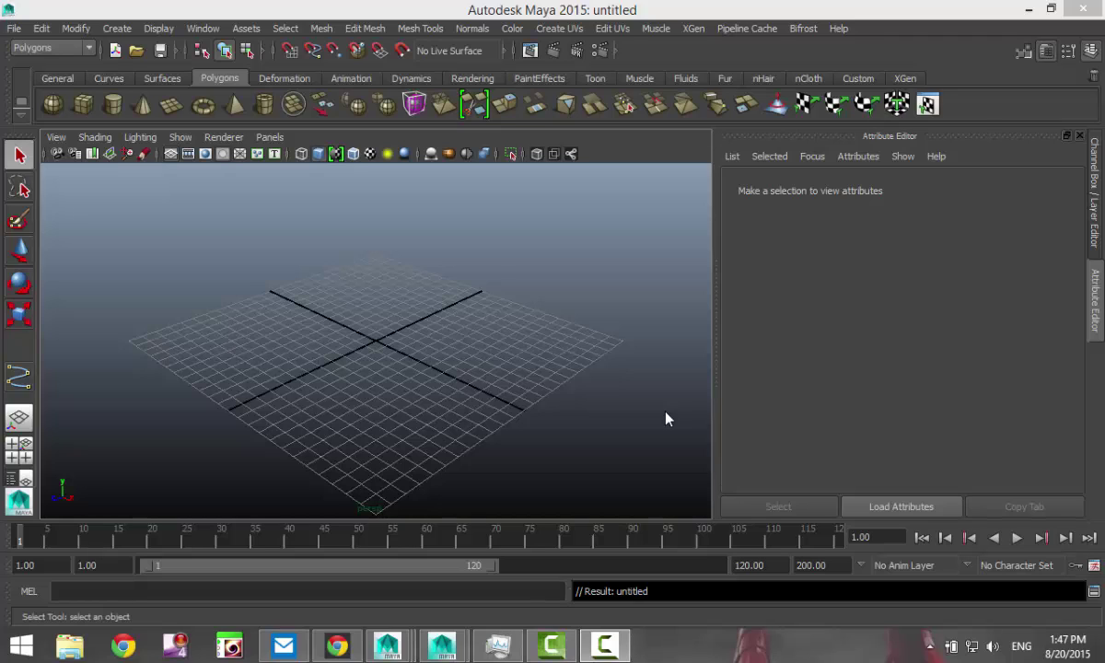
Step: Import machete.jpg from the Desktop as an image plane in the front view
left_click(25, 457)
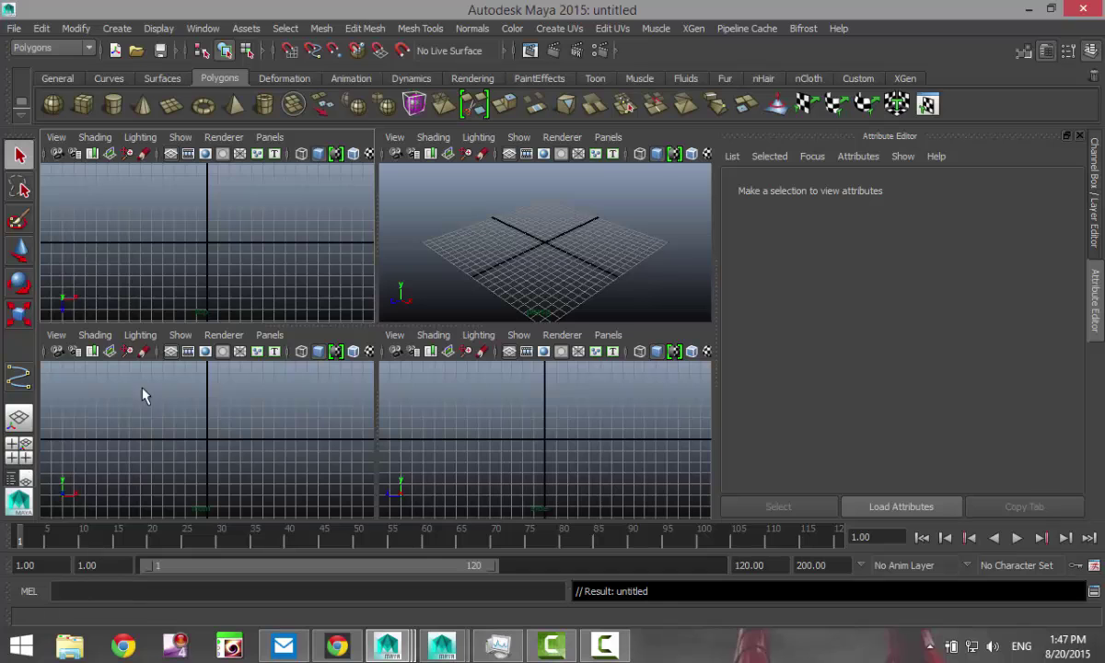
left_click(53, 337)
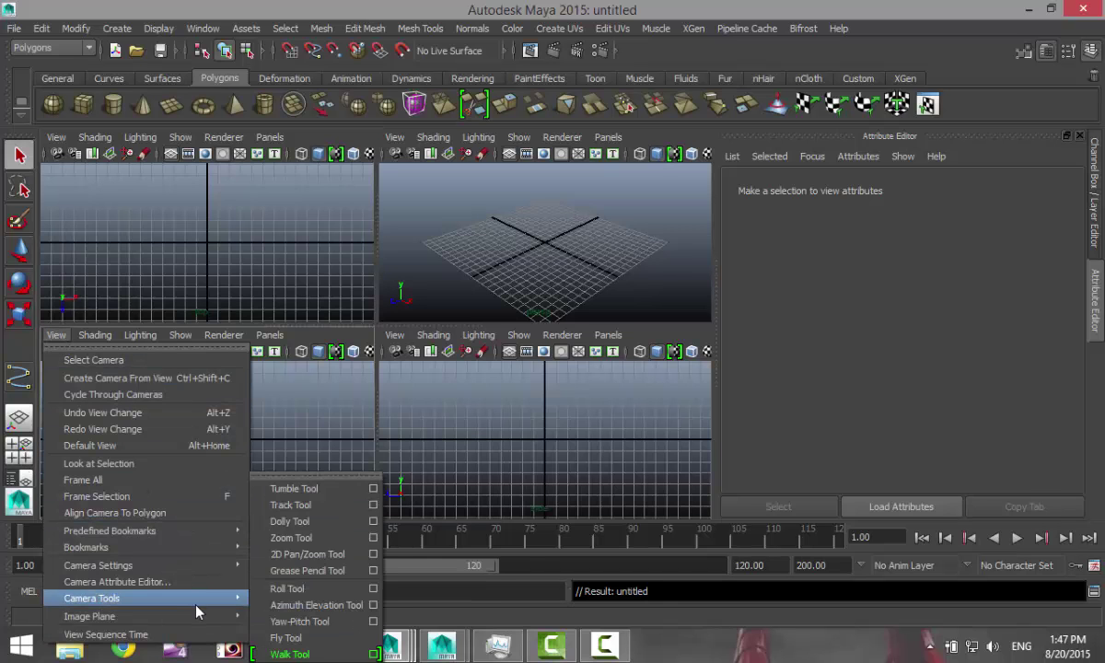
mouse_move(184, 616)
left_click(291, 623)
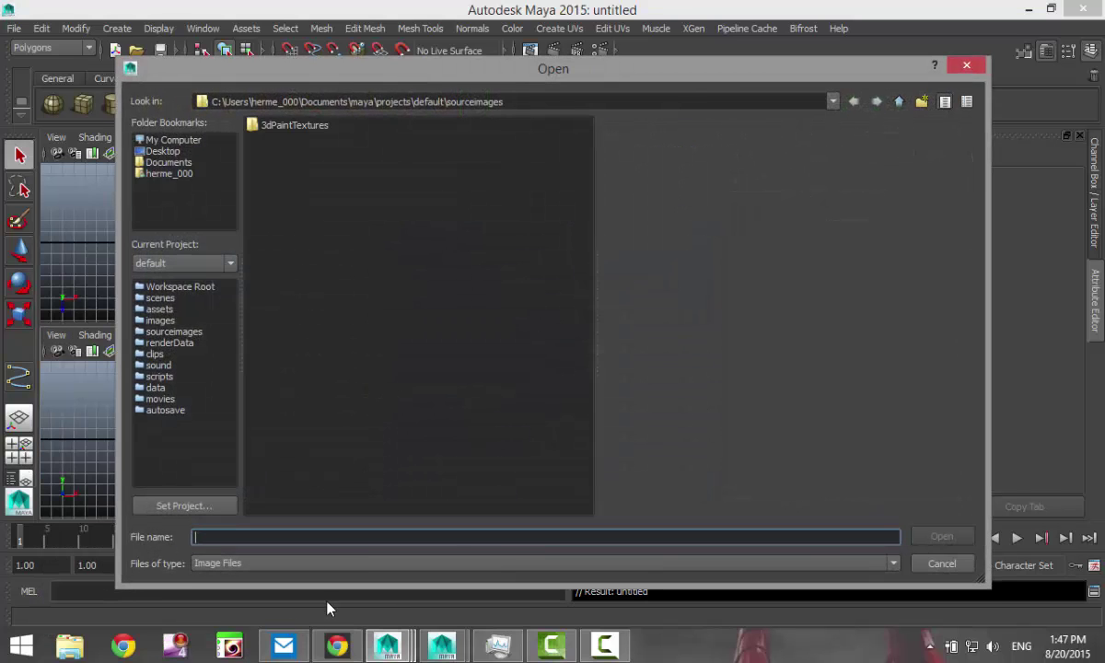
left_click(162, 151)
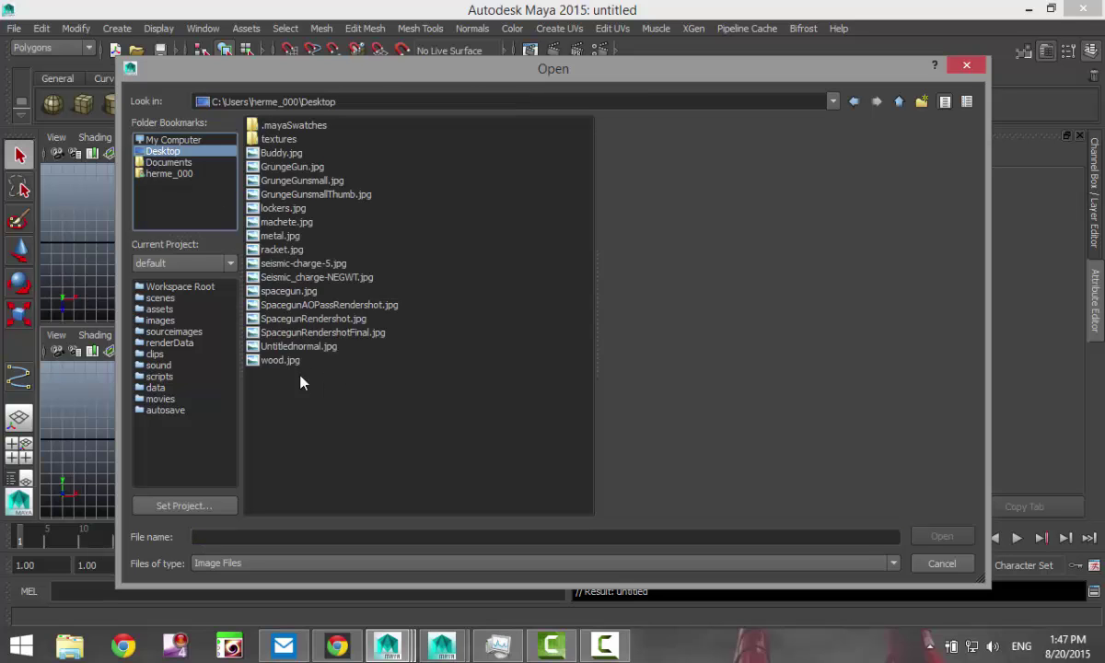
left_click(289, 224)
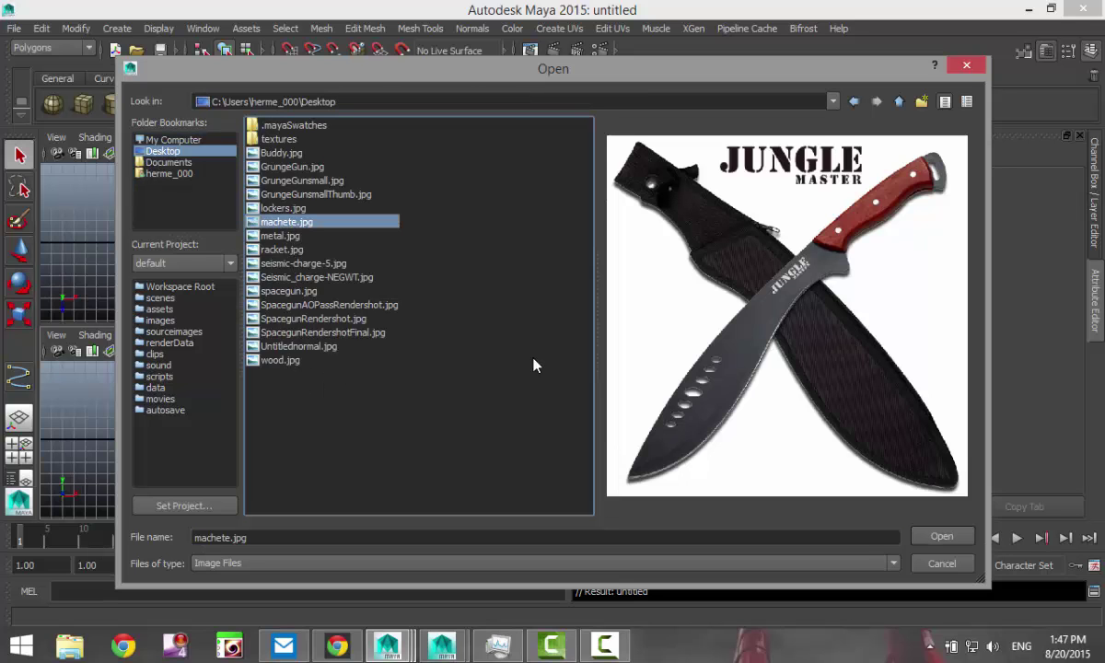
left_click(941, 539)
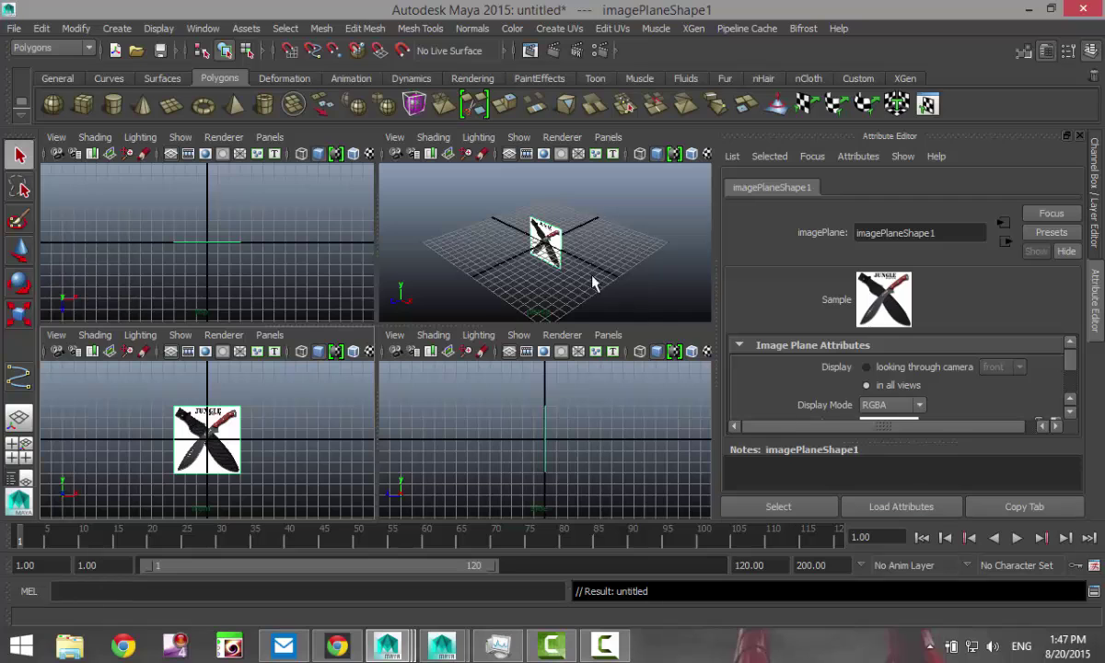
Step: Scale the image plane up uniformly to several times its size and rotate it until the machete lies horizontally
key("space")
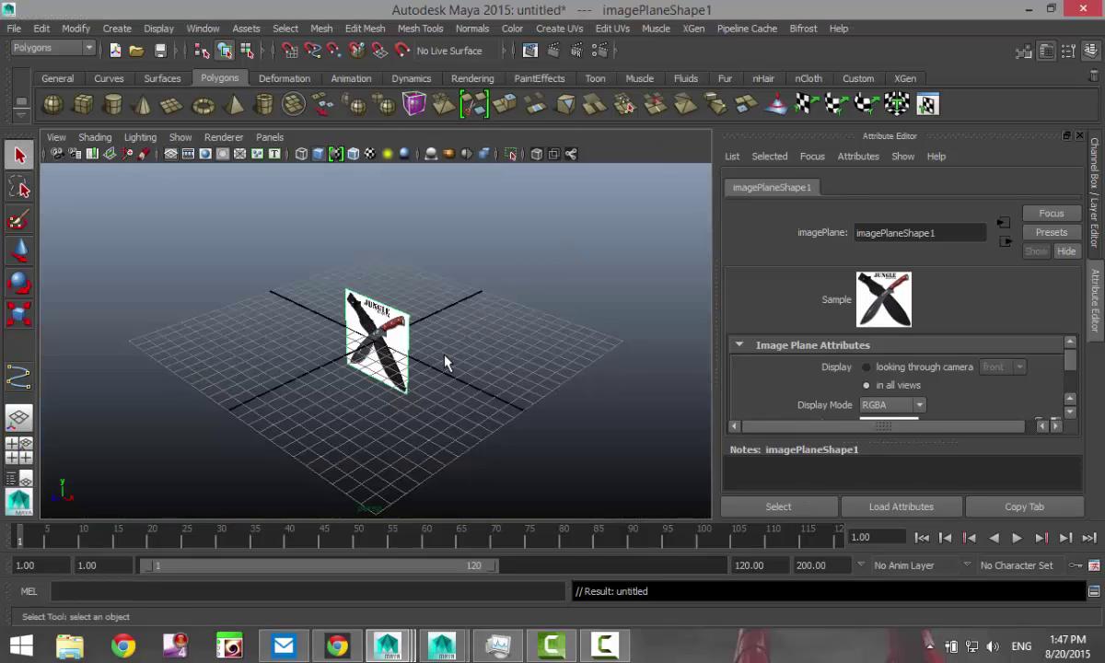
key("r")
left_click_drag(377, 342, 536, 389)
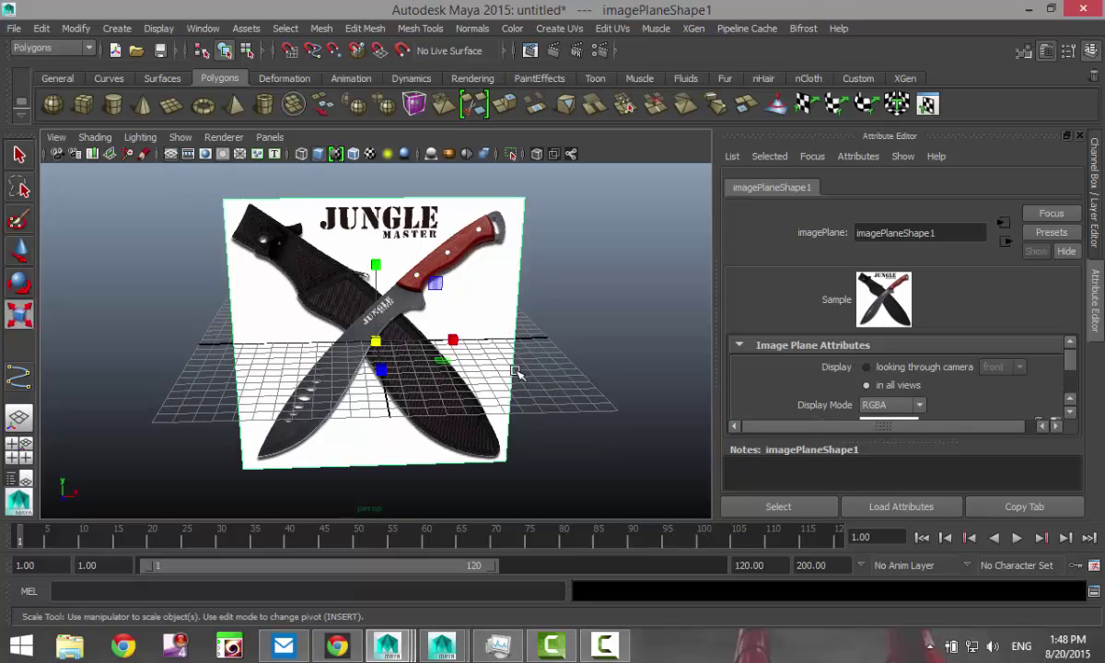
key("e")
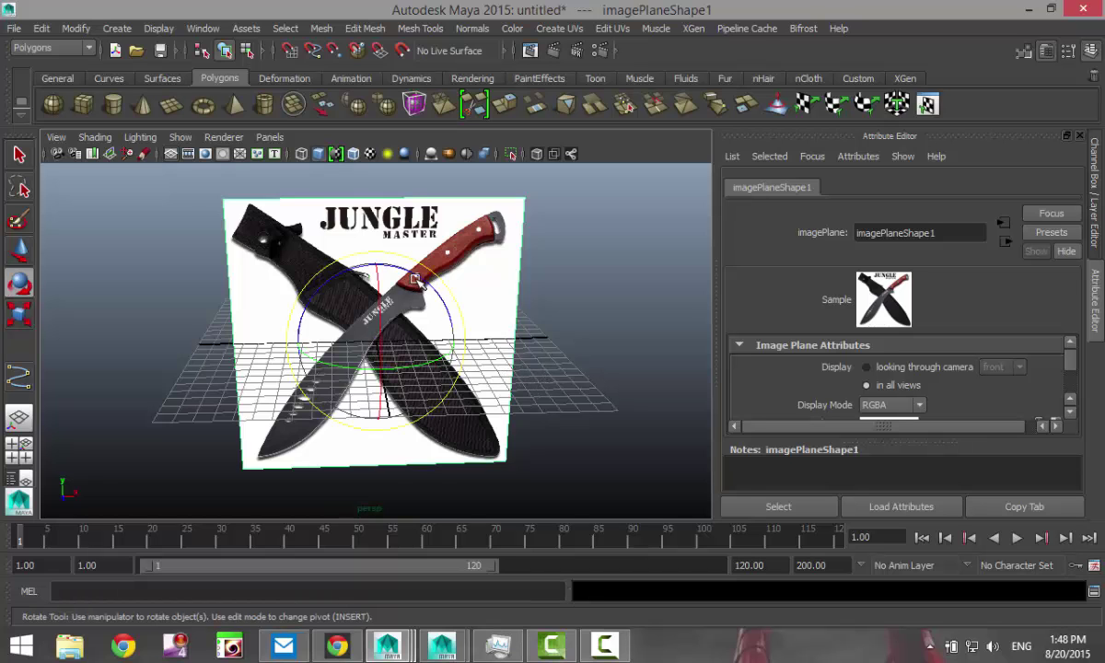
left_click_drag(415, 278, 461, 327)
Step: Examine the machete's blade and handle on the reference image in the front view
left_click(19, 448)
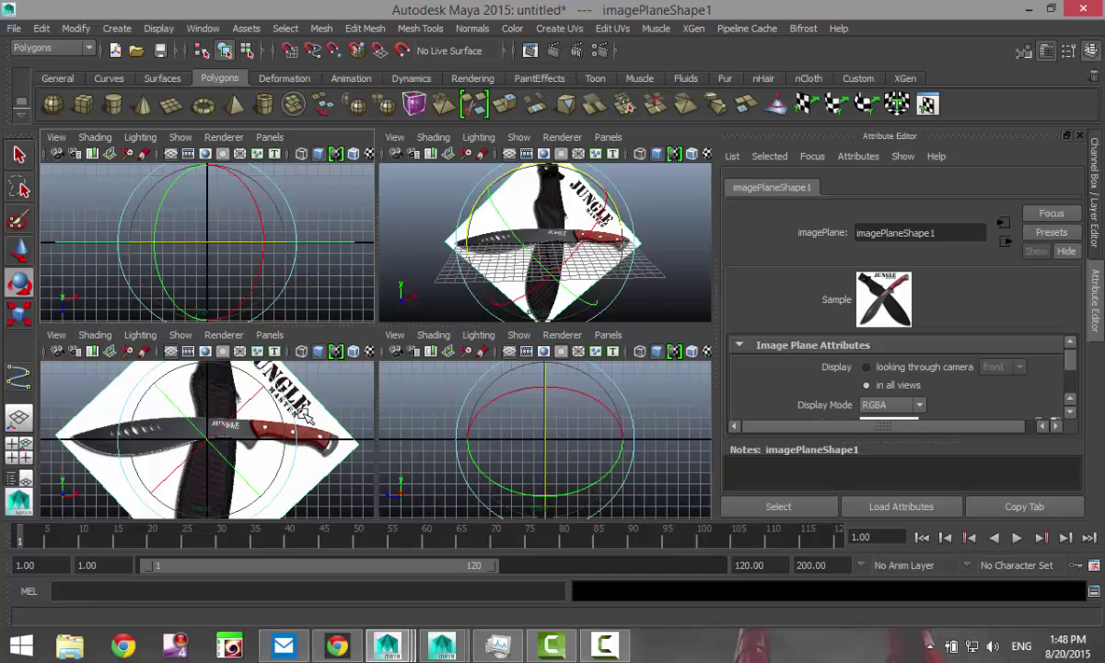
key("space")
scroll(427, 412, "up", 3)
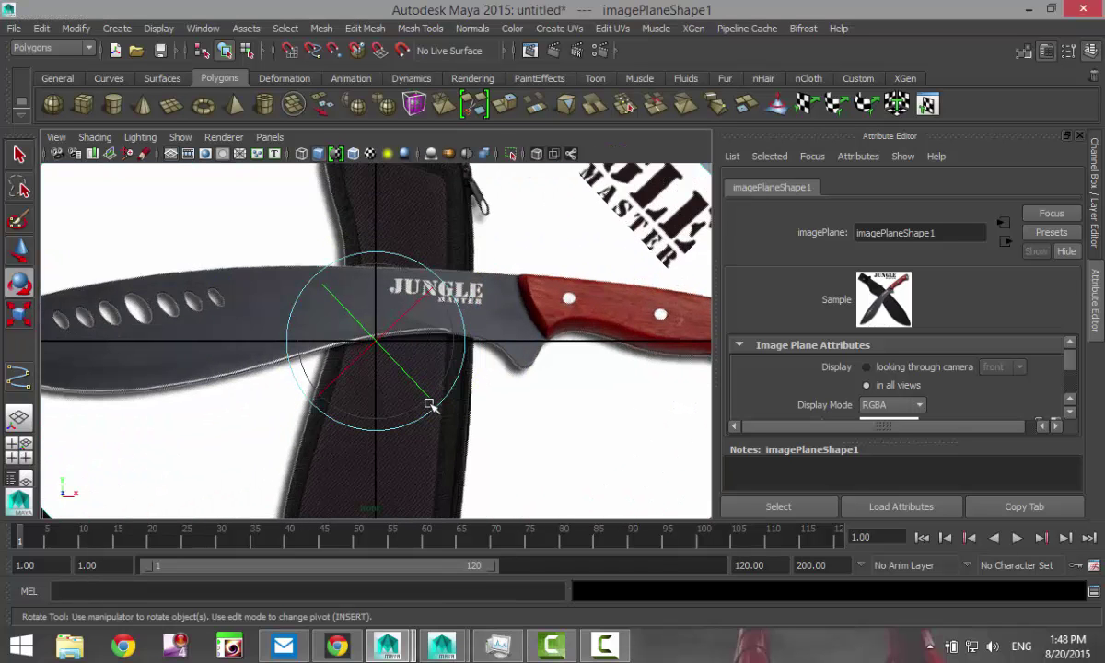
scroll(427, 402, "down", 3)
middle_click_drag(427, 398, 383, 394, "alt")
scroll(410, 406, "up", 4)
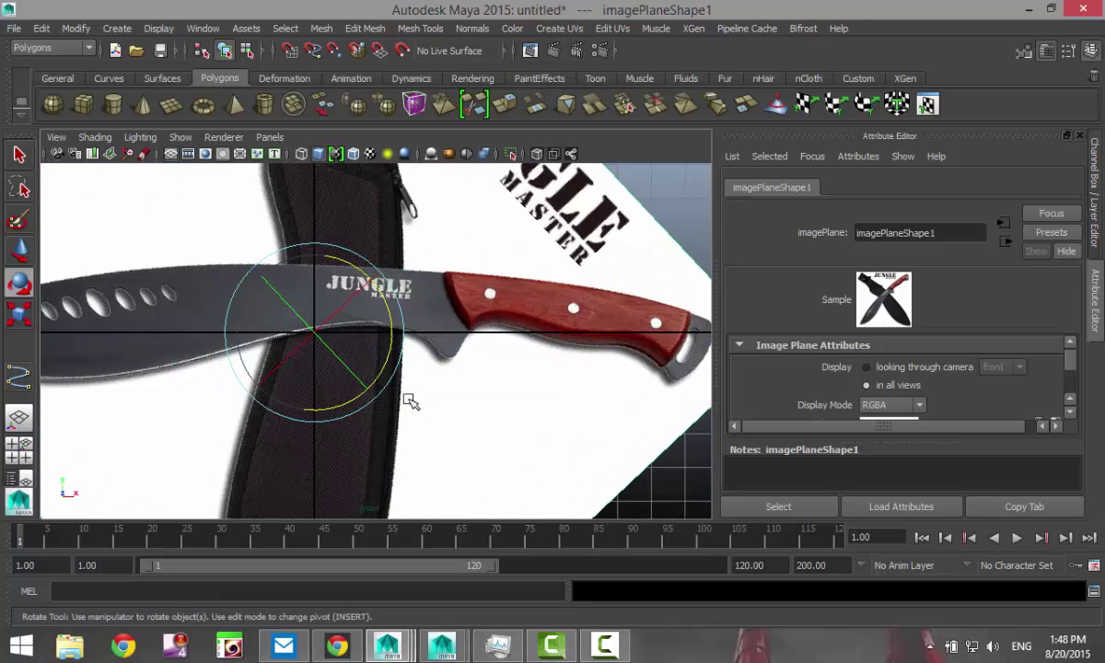
middle_click_drag(532, 369, 412, 386, "alt")
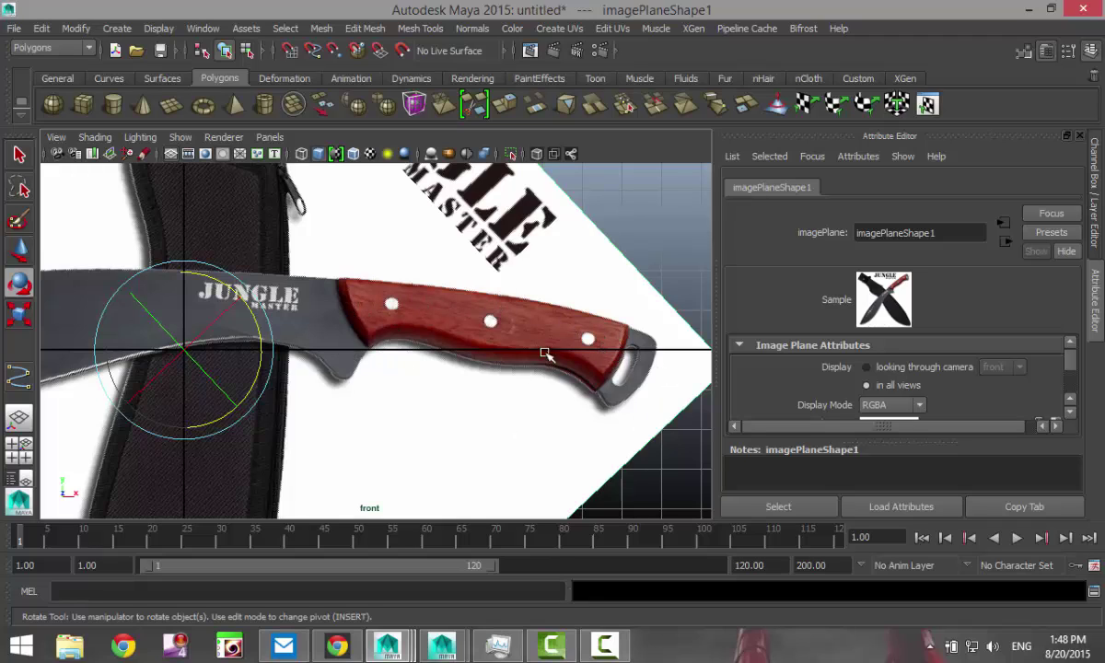
scroll(224, 360, "down", 3)
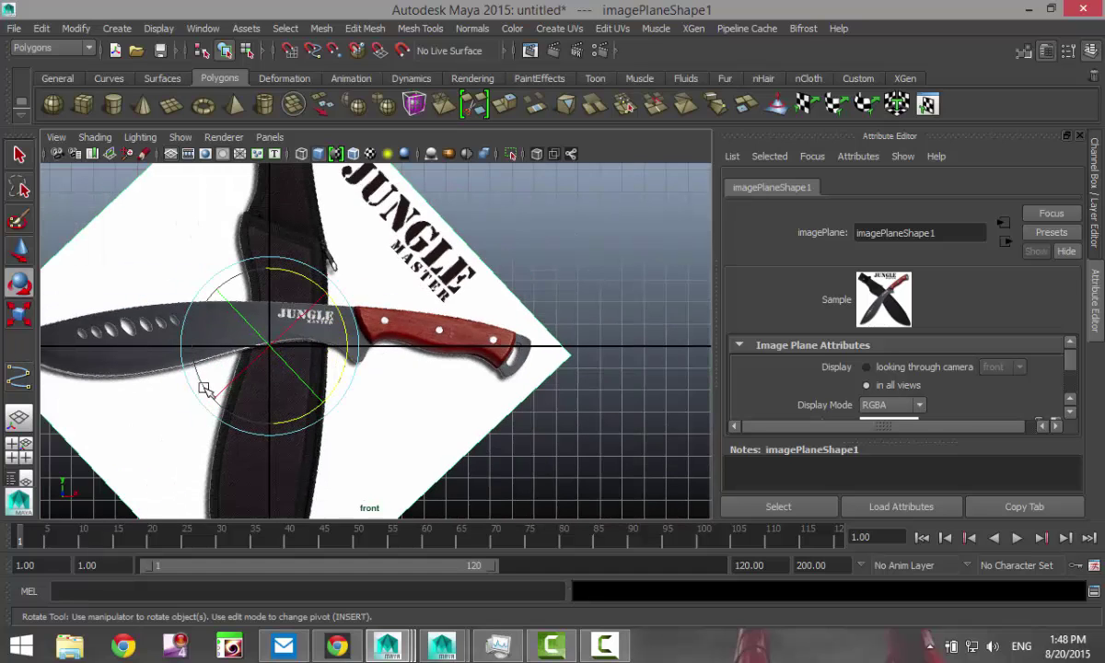
middle_click_drag(164, 396, 288, 385, "alt")
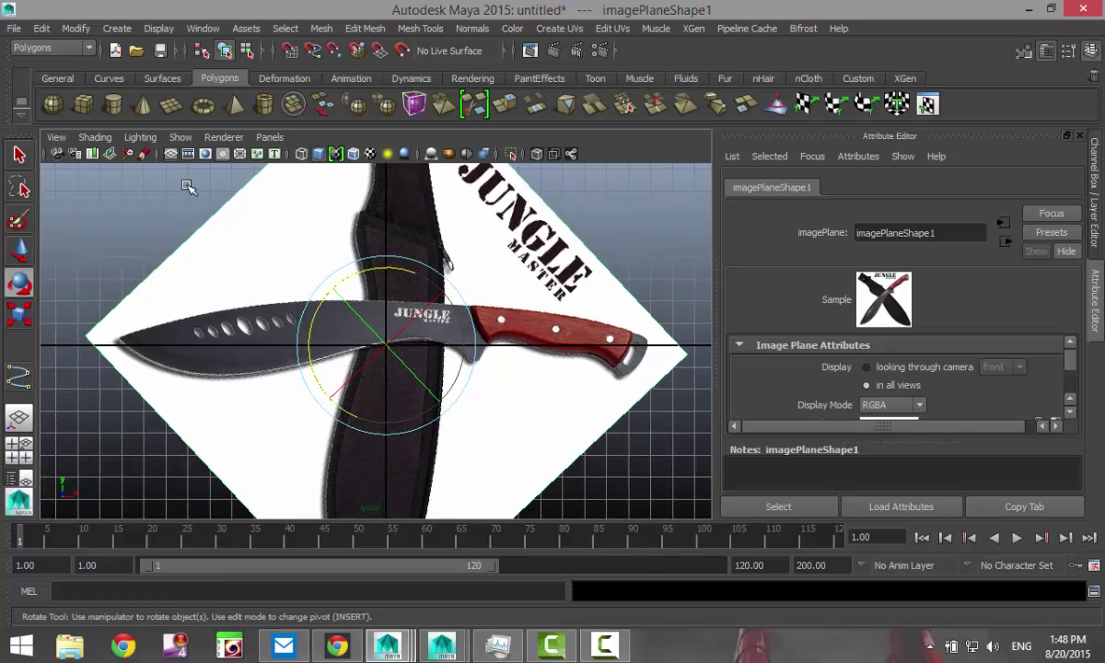
Step: Create a small polygon cube in front of the image plane, near the middle of the machete
left_click(85, 105)
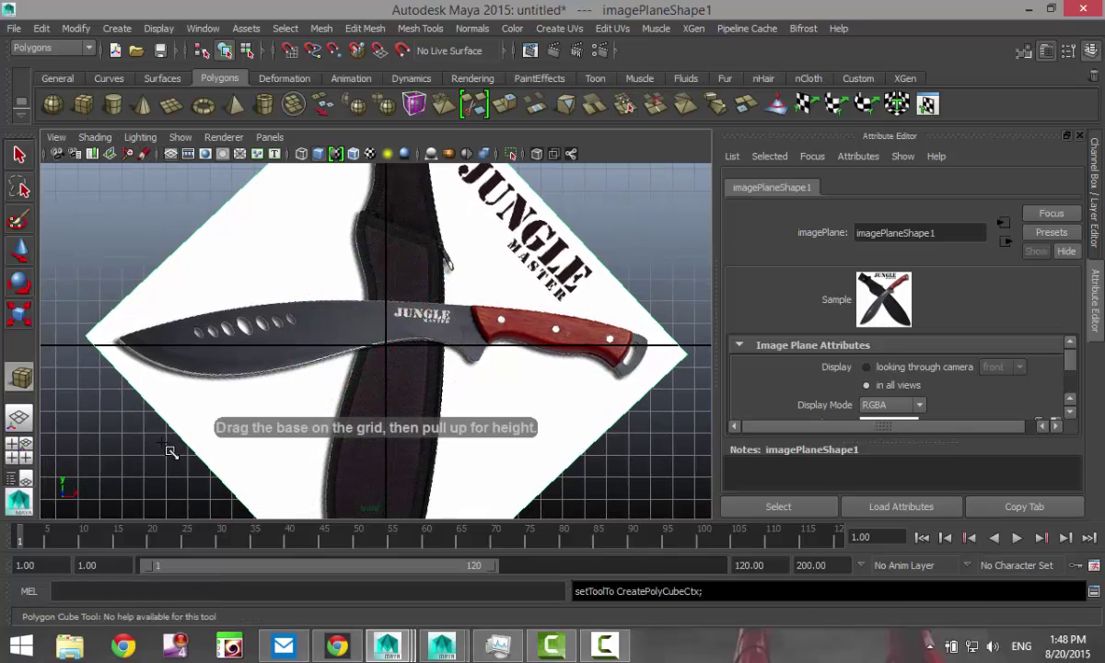
key("space")
mouse_move(533, 275)
left_mouse_down()
mouse_move(583, 282)
mouse_move(569, 242)
left_mouse_up()
key("e")
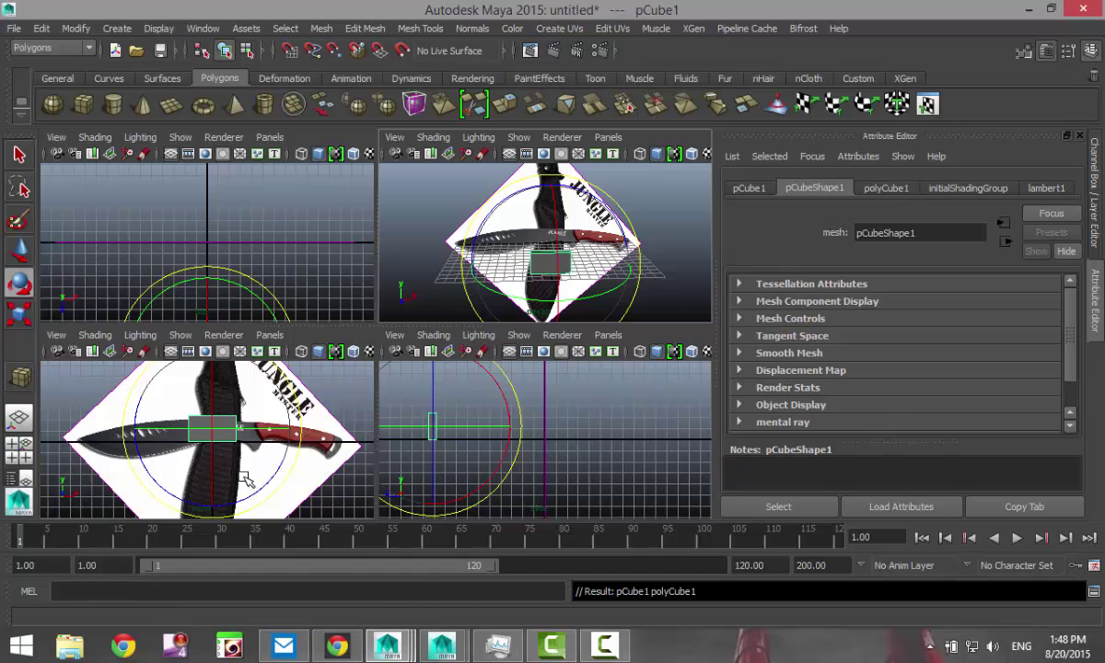
Step: Narrow the cube to about 0.206 in X and lower it so its top meets the blade's spine
key("space")
scroll(394, 407, "up", 5)
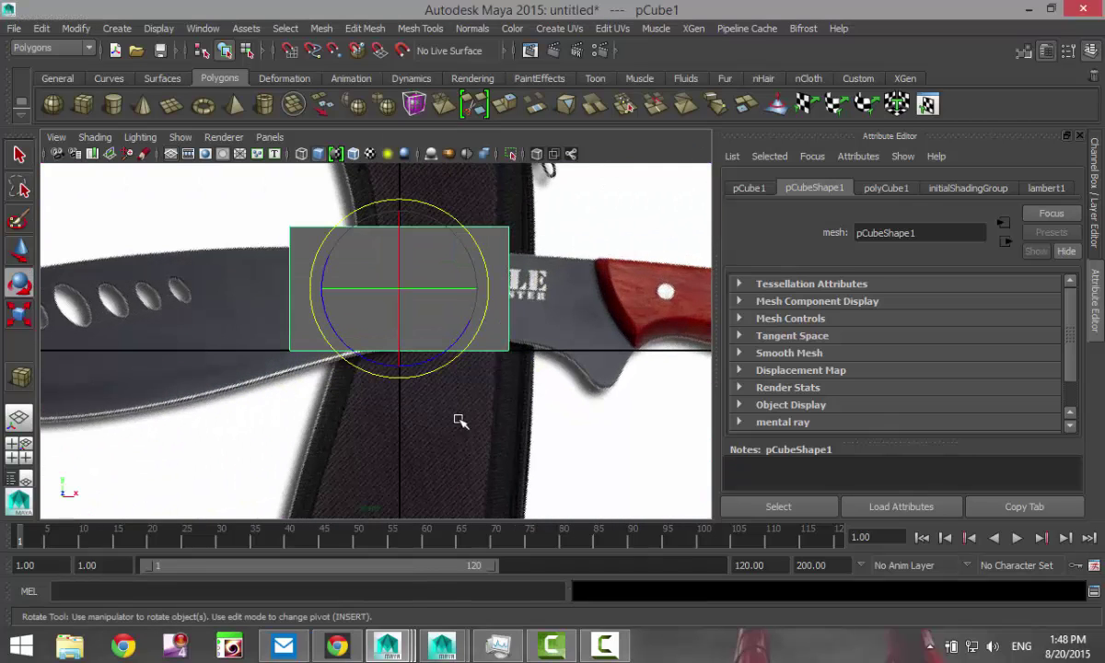
key("r")
left_click_drag(462, 288, 415, 288)
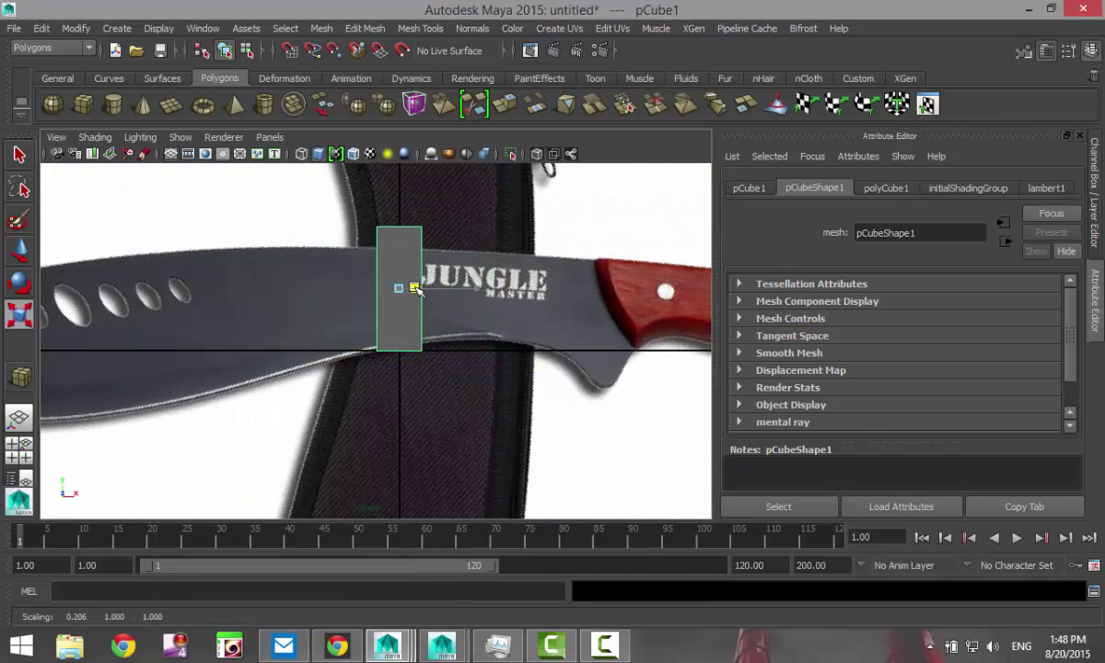
key("w")
left_click_drag(400, 214, 402, 225)
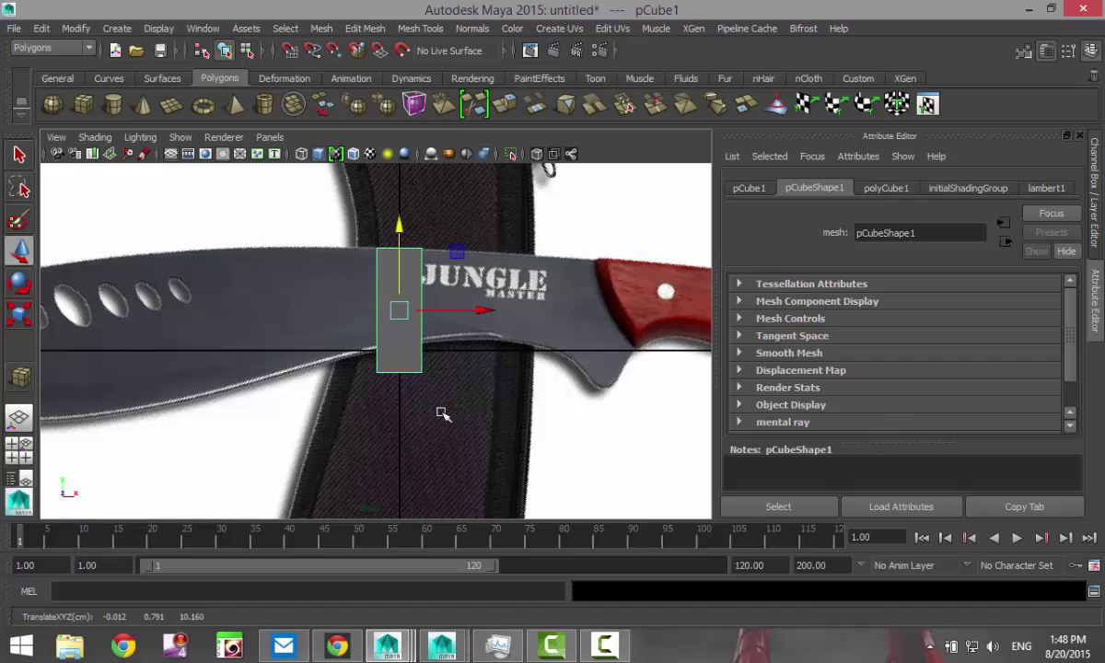
Step: Turn on X-ray shading and lower the cube's upper handle-side vertices onto the blade's spine
scroll(443, 413, "up", 1)
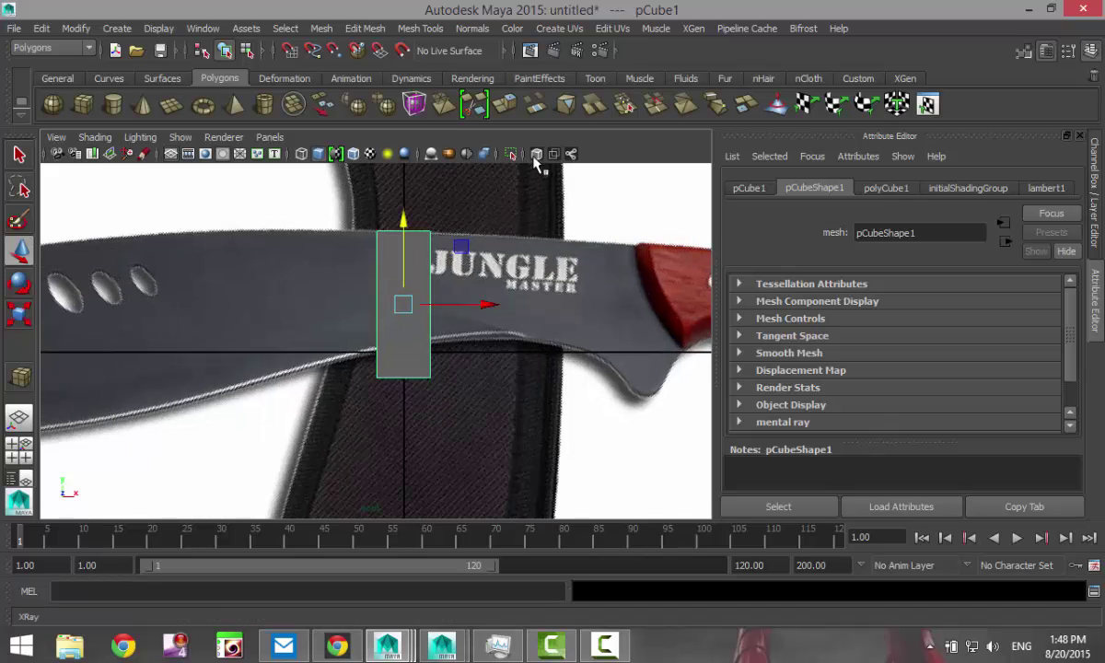
scroll(508, 321, "up", 2)
left_click_drag(502, 320, 479, 375, "alt")
middle_click_drag(502, 321, 479, 375, "alt")
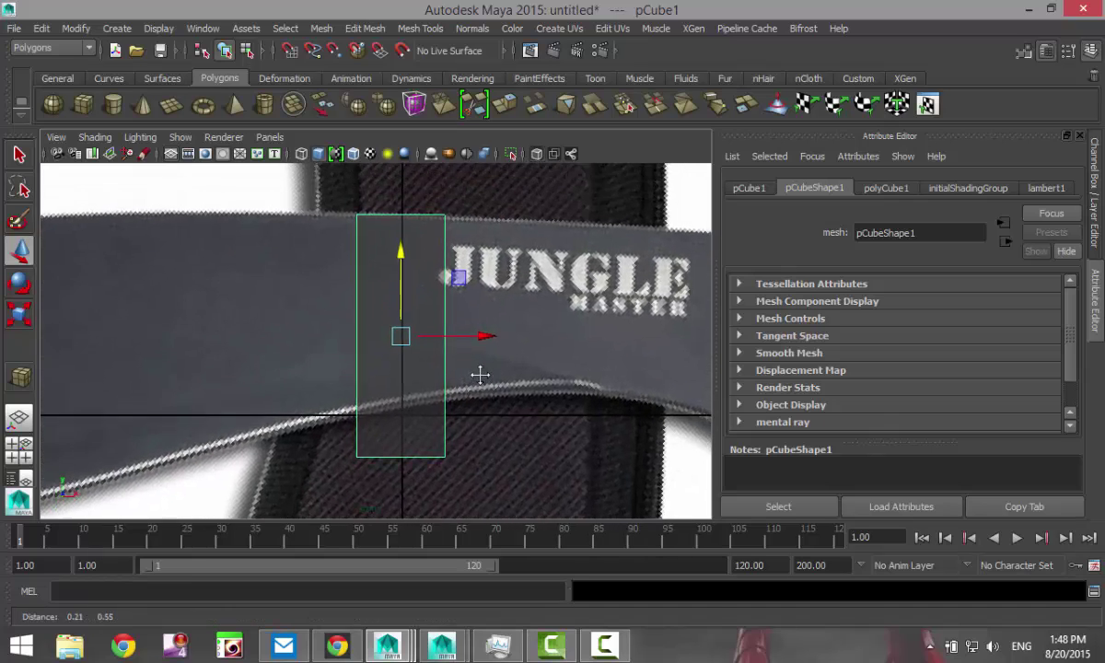
left_click_drag(479, 375, 477, 383, "alt")
middle_click_drag(479, 375, 477, 382, "alt")
scroll(474, 350, "up", 4)
left_click_drag(479, 324, 468, 389, "alt")
middle_click_drag(479, 324, 469, 389, "alt")
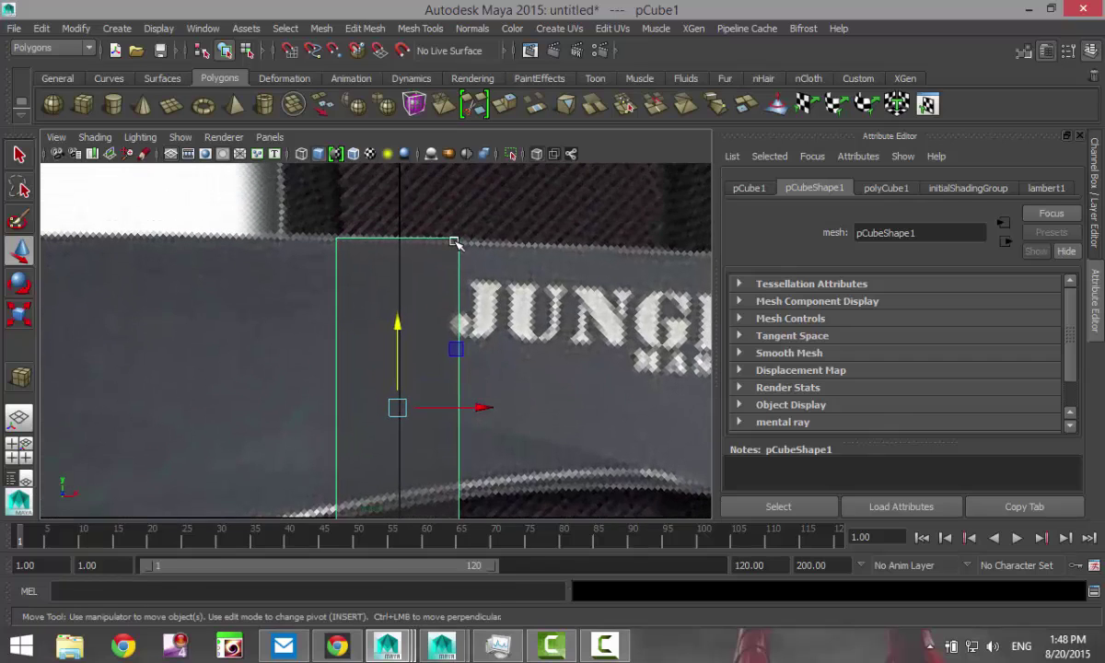
right_click_drag(454, 243, 405, 224)
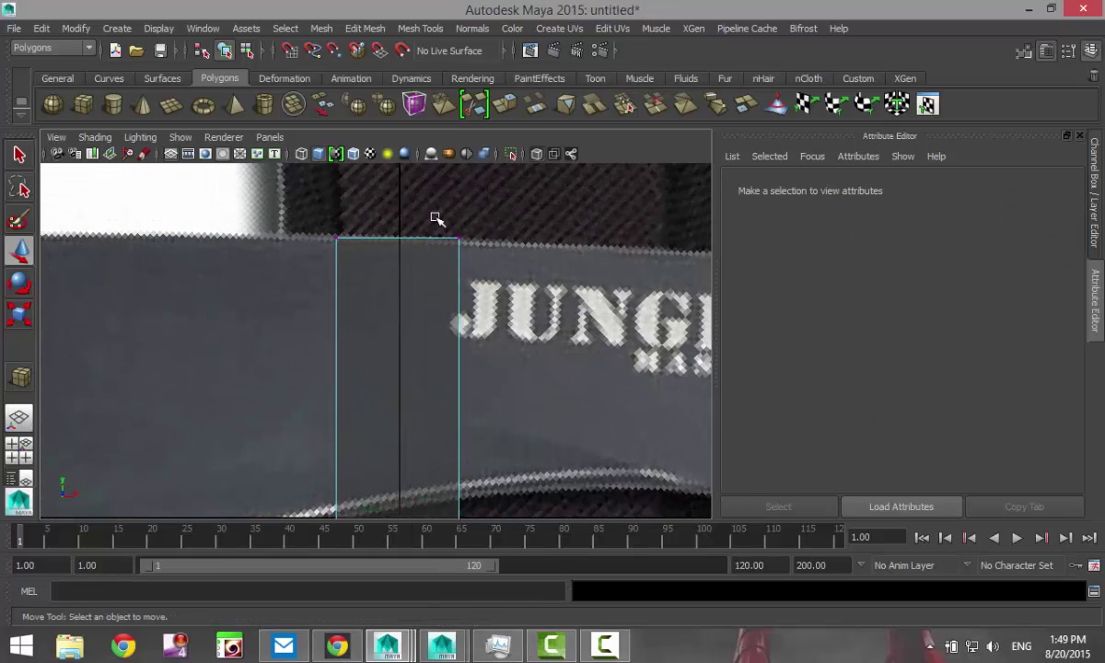
left_click_drag(437, 218, 511, 309)
mouse_move(463, 194)
left_mouse_down()
mouse_move(460, 182)
mouse_move(463, 191)
left_mouse_up()
Step: Raise the cube's bottom vertices to the blade's cutting edge, placing the handle-side ones higher to follow the curve
middle_click_drag(525, 399, 513, 286, "alt")
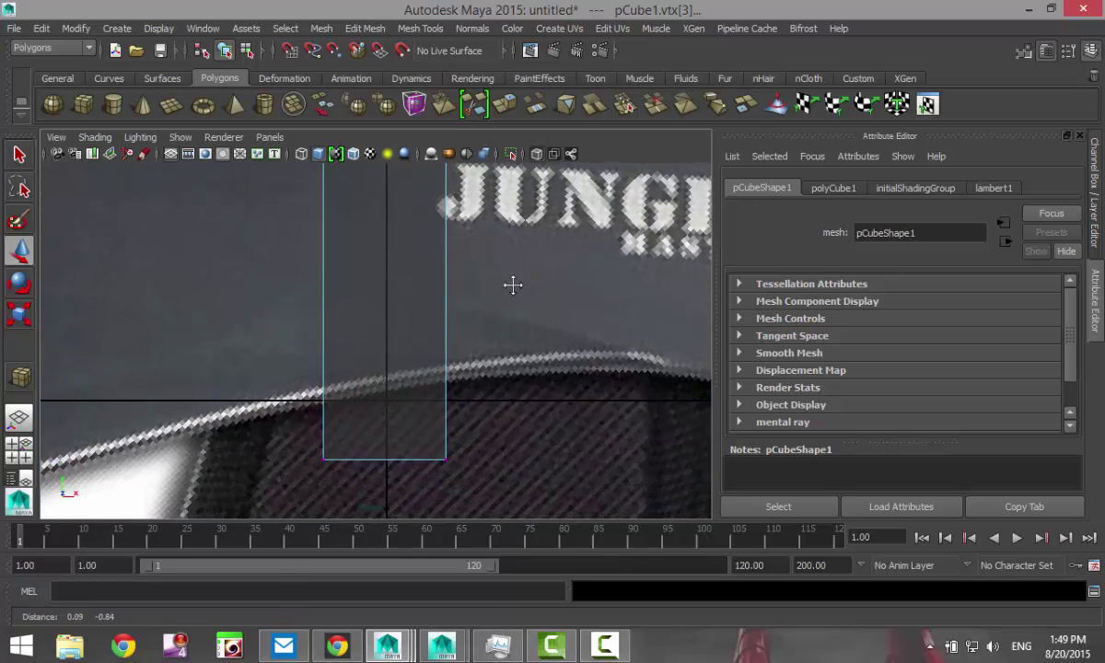
left_click_drag(261, 405, 474, 471)
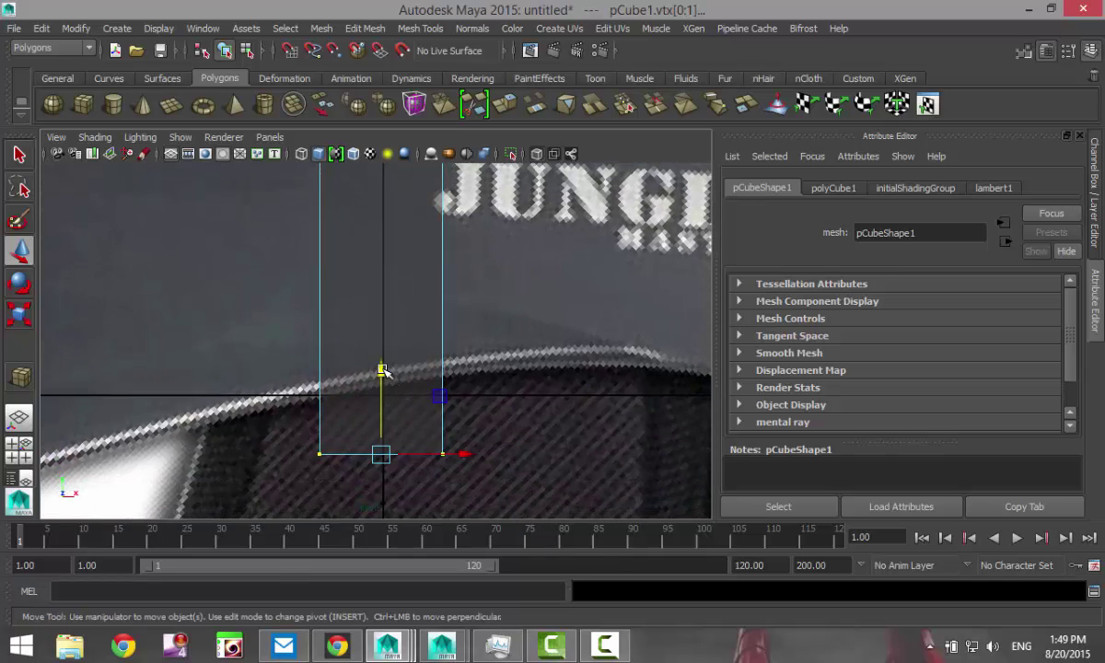
left_click_drag(381, 368, 444, 293)
left_click(443, 396)
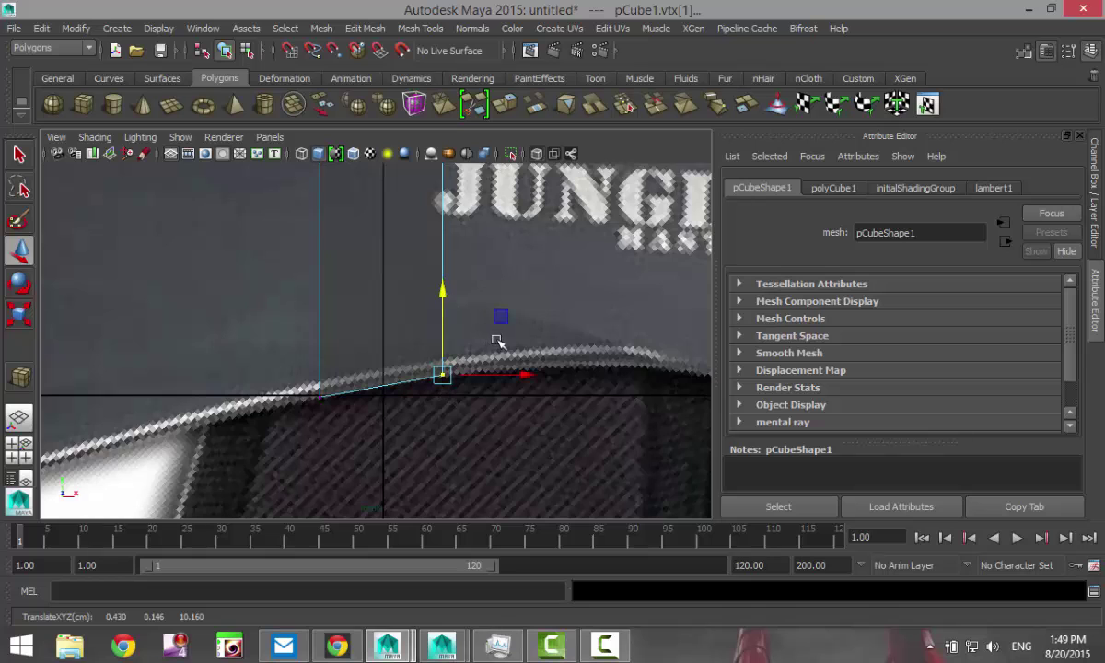
middle_click_drag(491, 338, 459, 459, "alt")
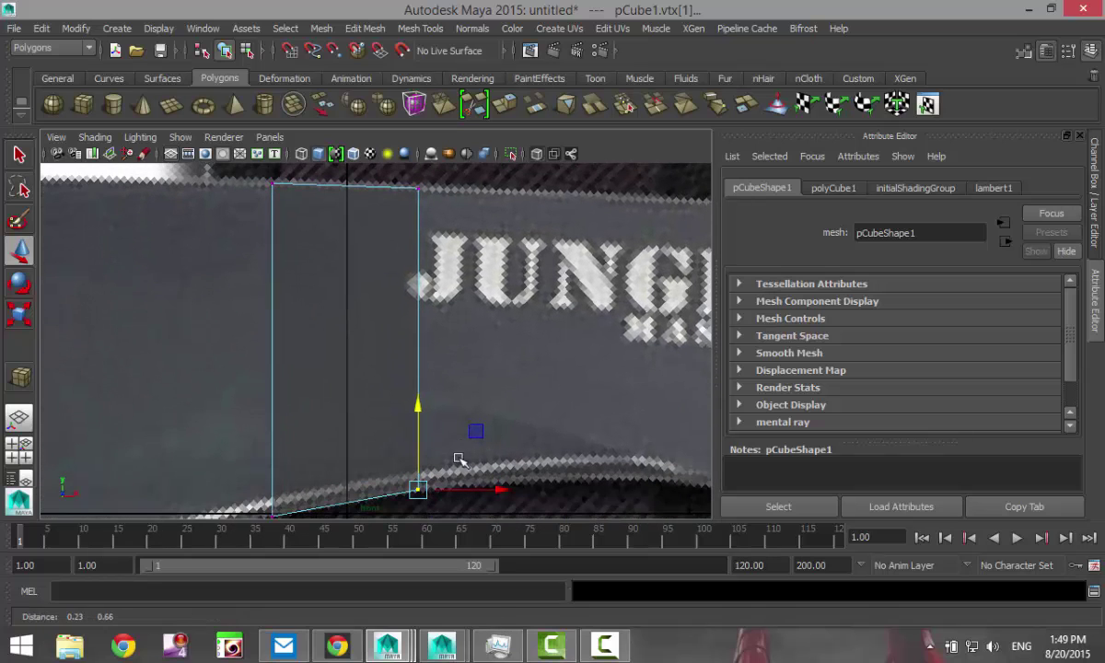
Step: Extrude the cube's handle-side face and move it along X toward the handle, partway across the JUNGLE lettering
left_click(19, 445)
key("space")
scroll(502, 304, "up", 4)
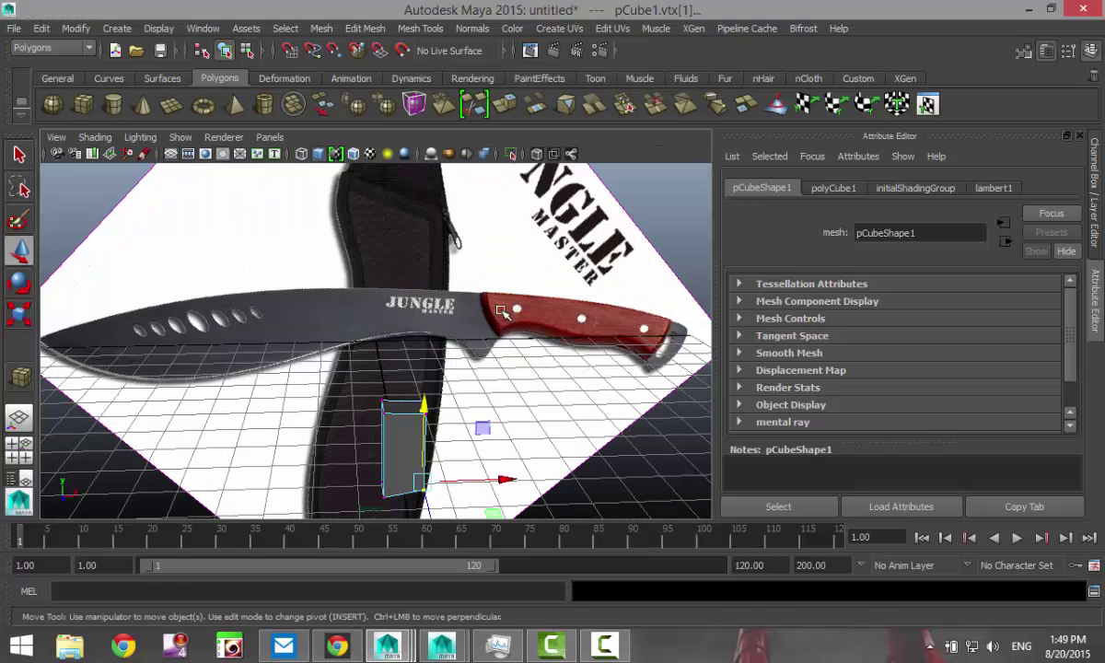
left_click_drag(559, 388, 345, 368, "alt")
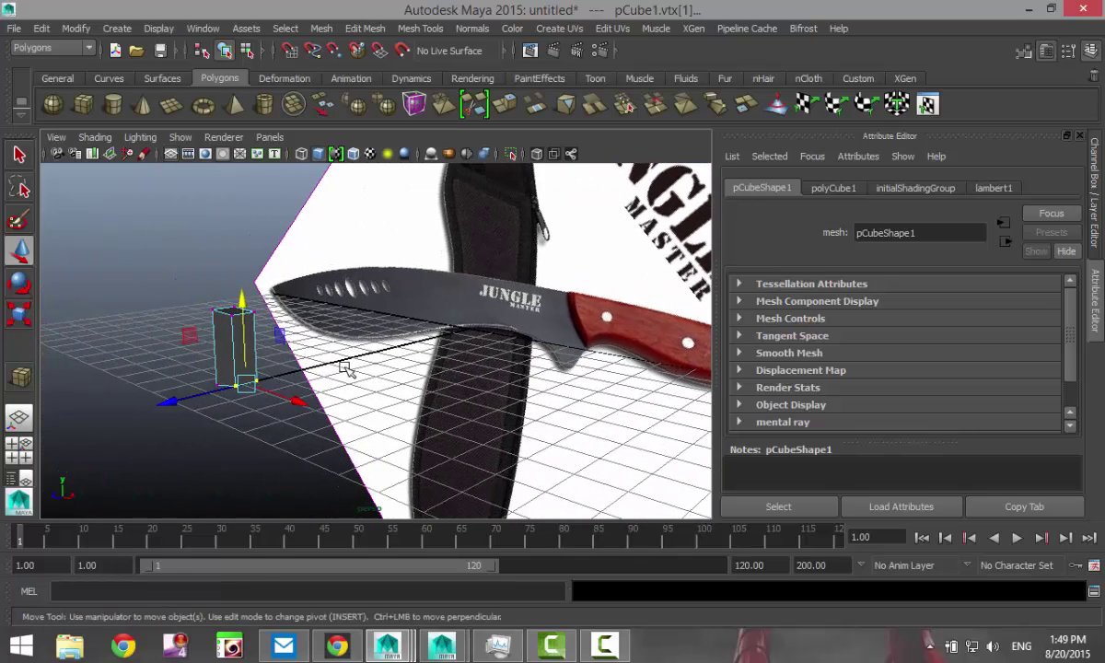
scroll(254, 350, "up", 3)
right_click_drag(153, 237, 215, 238)
left_click(156, 323)
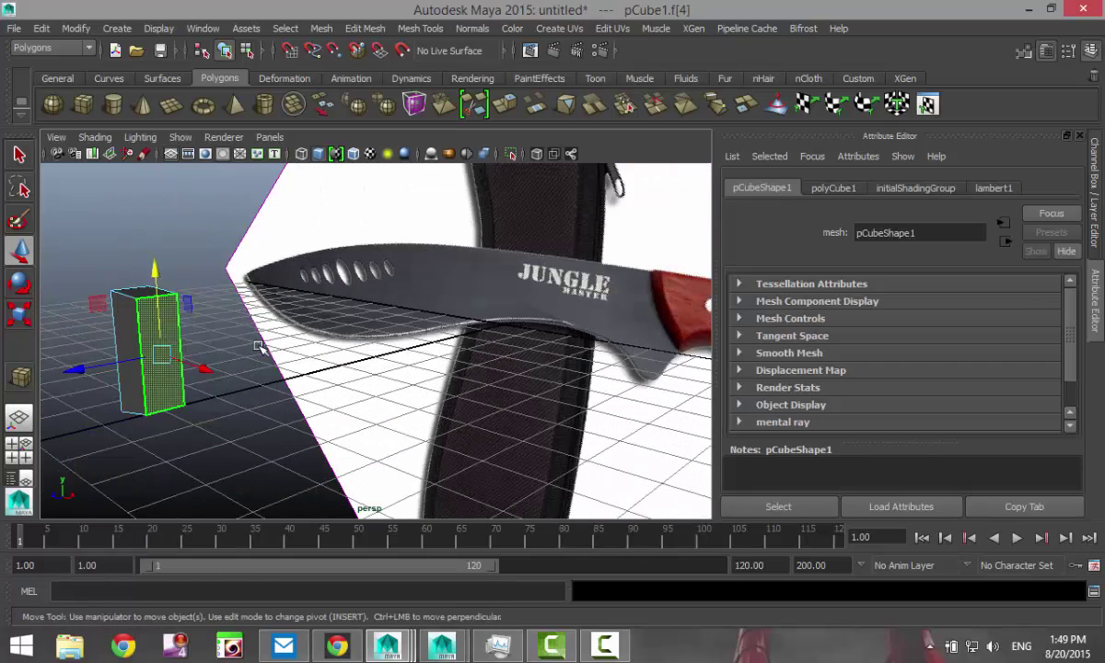
left_click(364, 28)
left_click(436, 467)
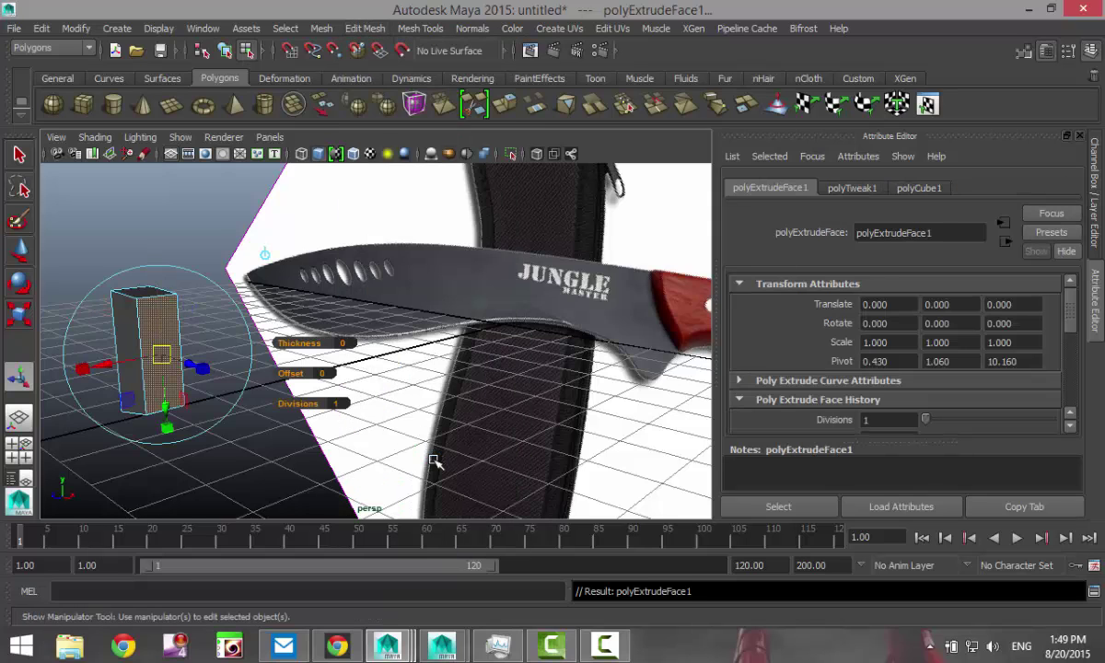
key("w")
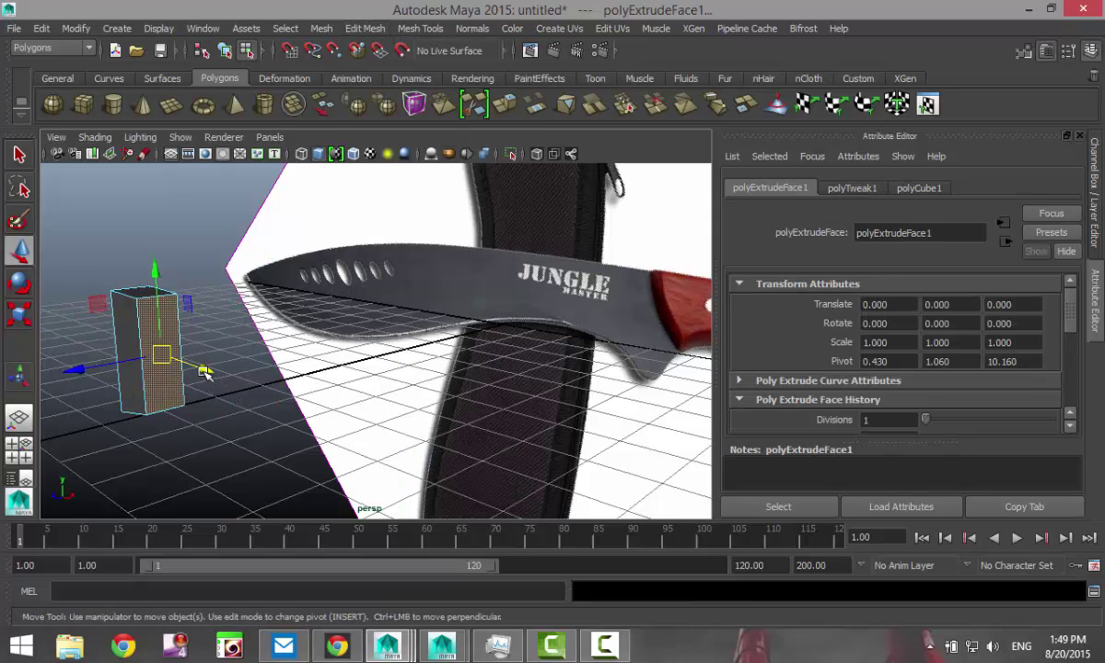
key("space")
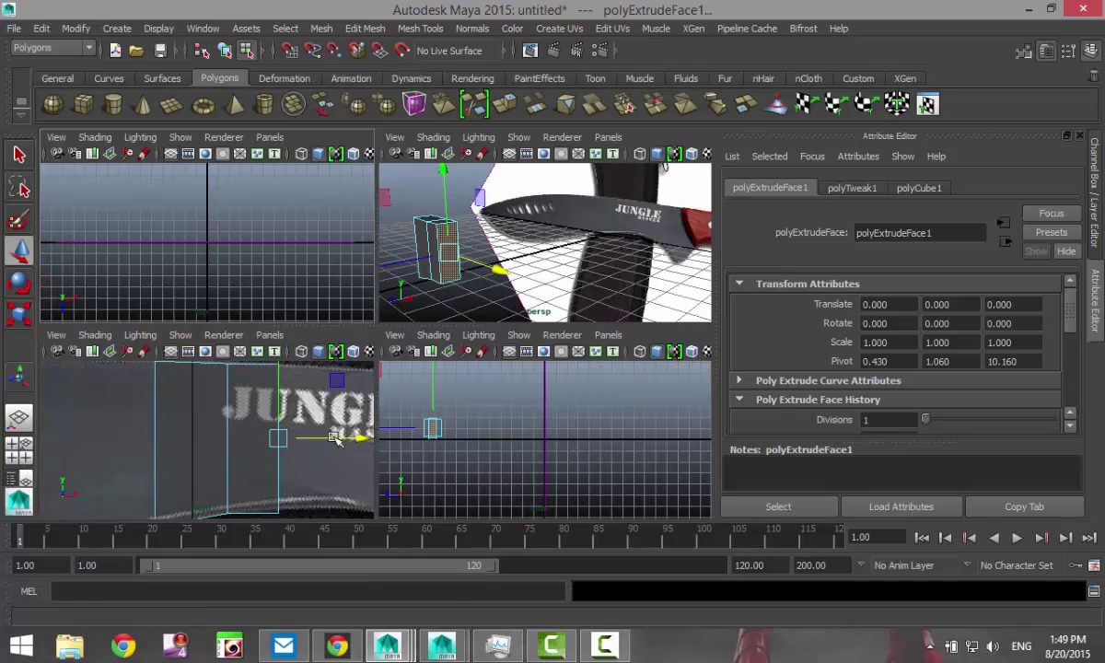
key("space")
scroll(426, 436, "up", 2)
scroll(468, 417, "down", 5)
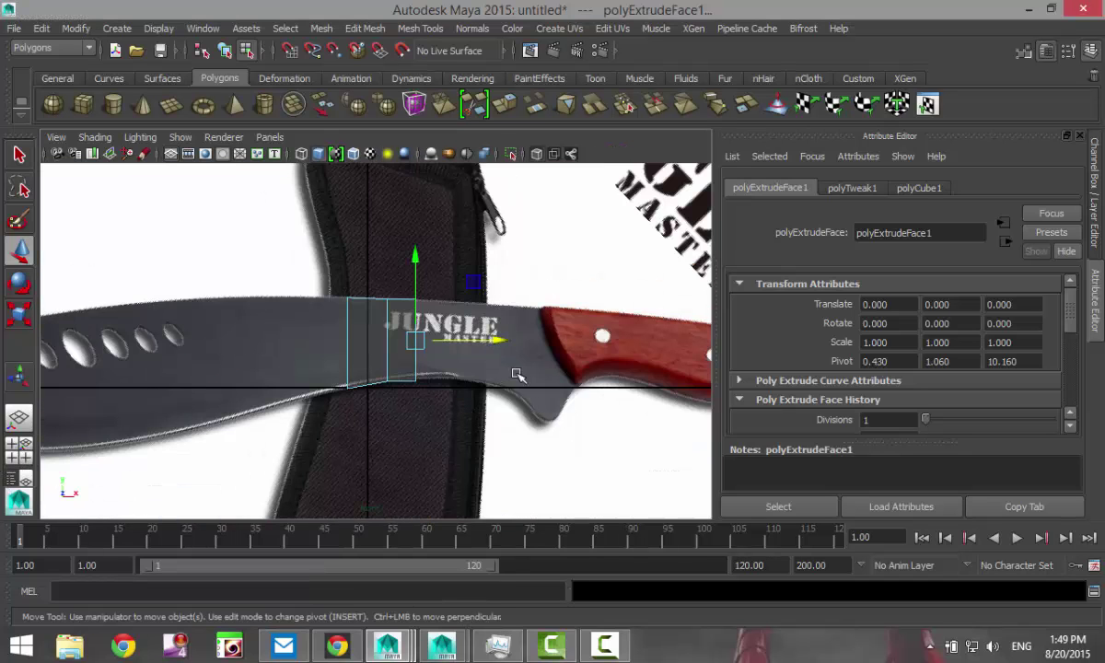
Step: Move the extruded handle-side face to about X 1.23, Y 1.02, keeping its top on the blade's spine
scroll(477, 398, "up", 3)
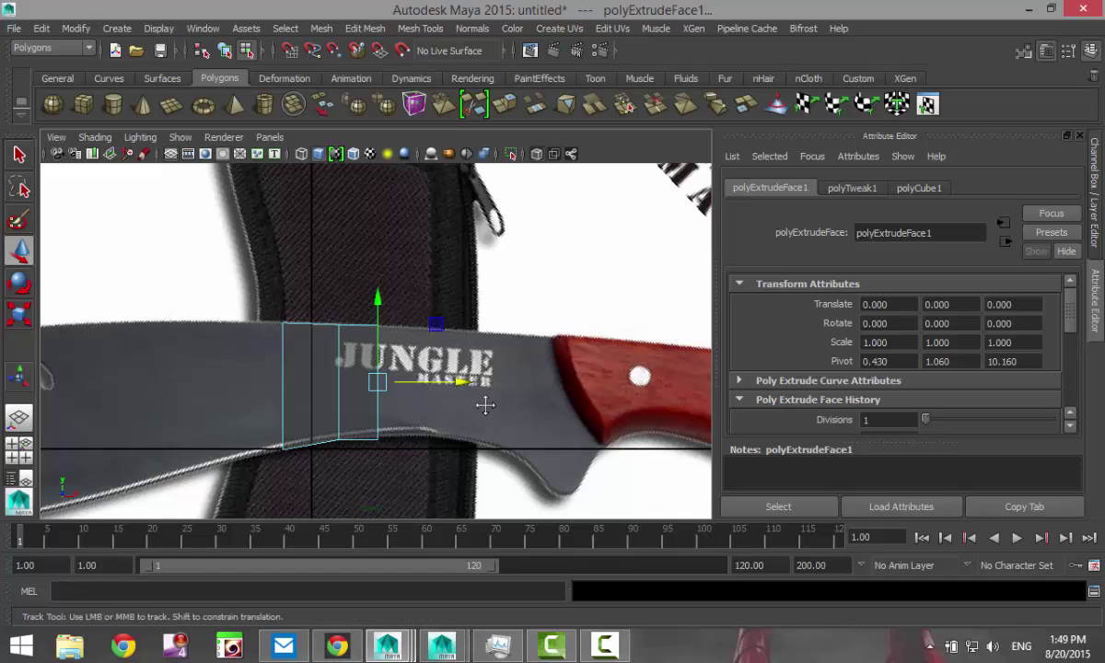
scroll(452, 423, "up", 4)
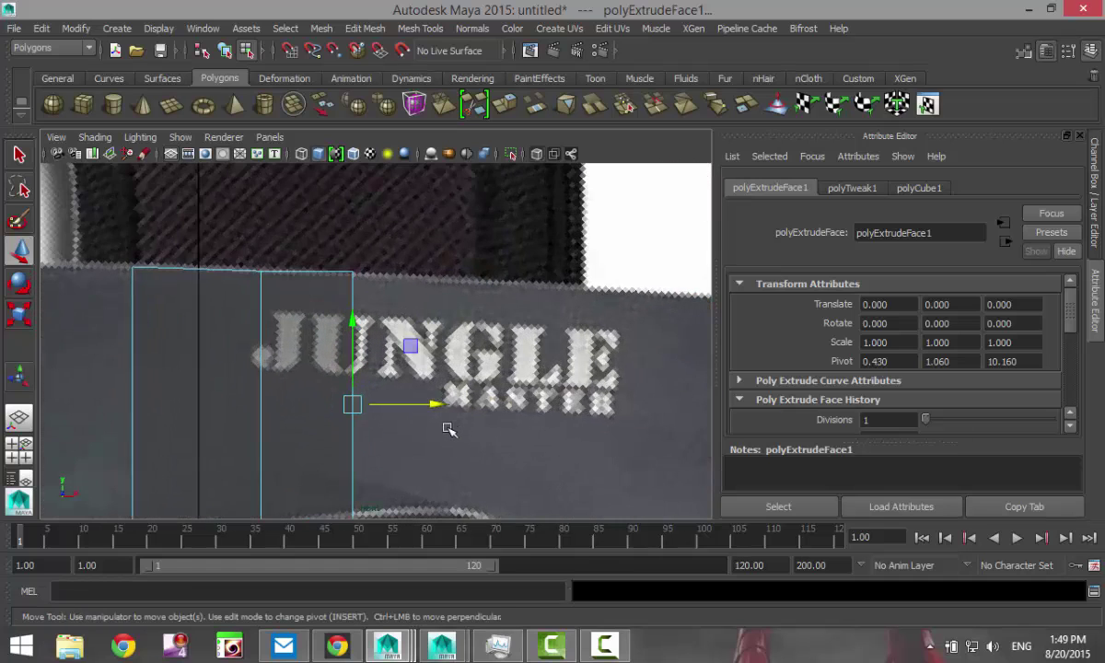
middle_click_drag(412, 433, 429, 402, "alt")
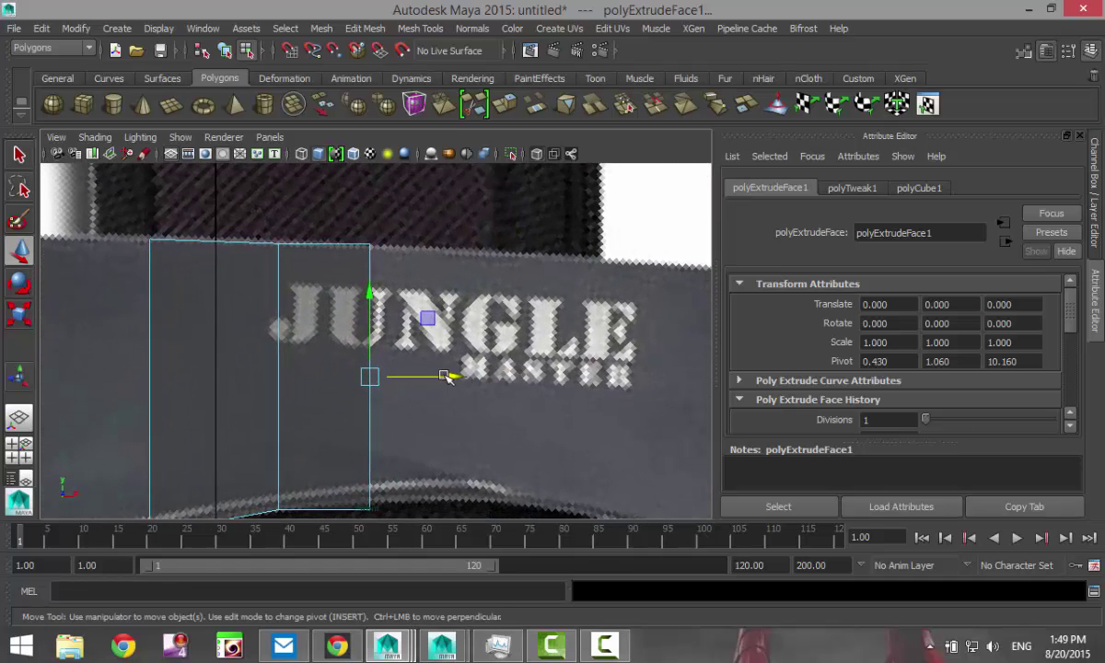
left_click_drag(455, 378, 461, 378)
left_click_drag(378, 377, 394, 384)
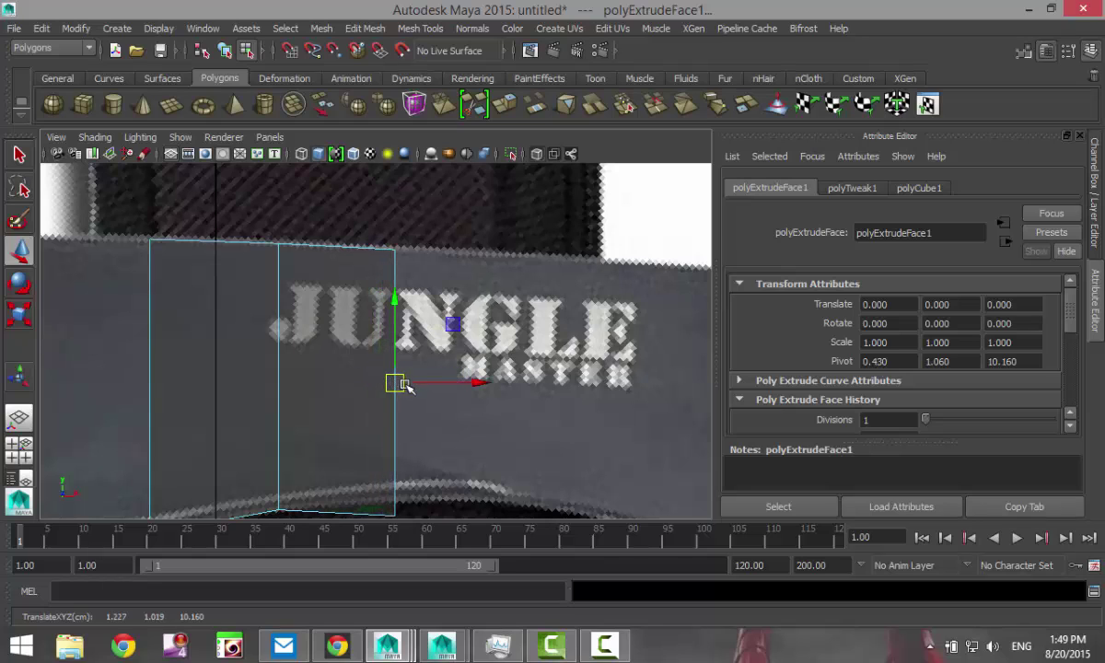
Step: Extrude the handle-side end face again and move it along the spine to the G of the JUNGLE lettering
key("ctrl+e")
key("w")
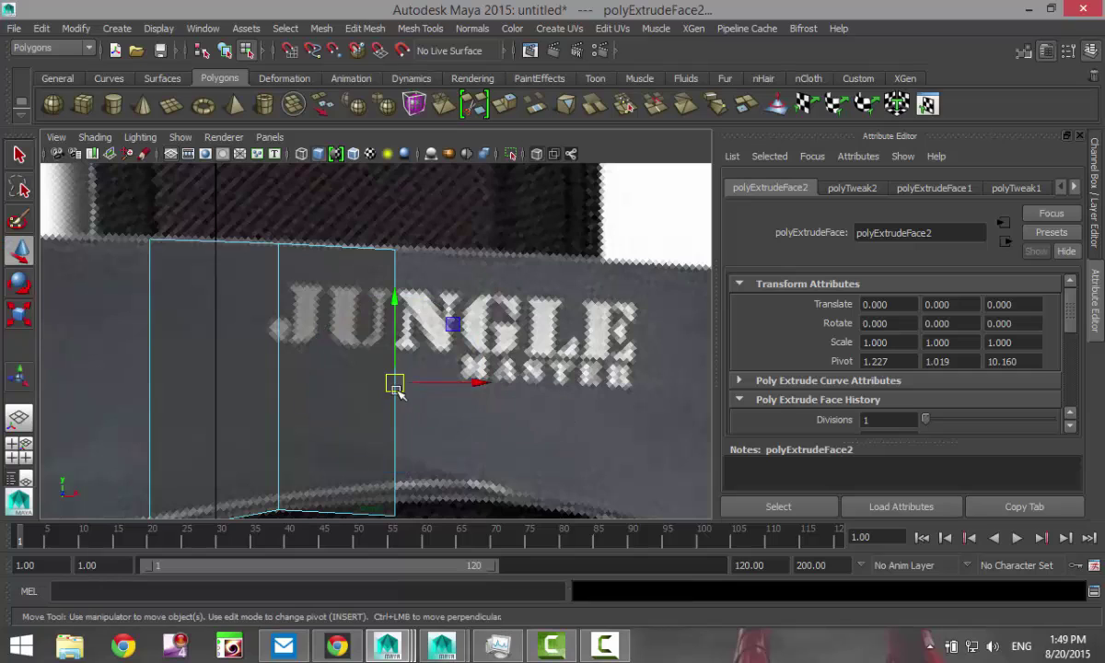
left_click_drag(396, 383, 505, 389)
middle_click_drag(592, 425, 424, 414, "alt")
scroll(425, 414, "down", 4)
scroll(428, 423, "up", 3)
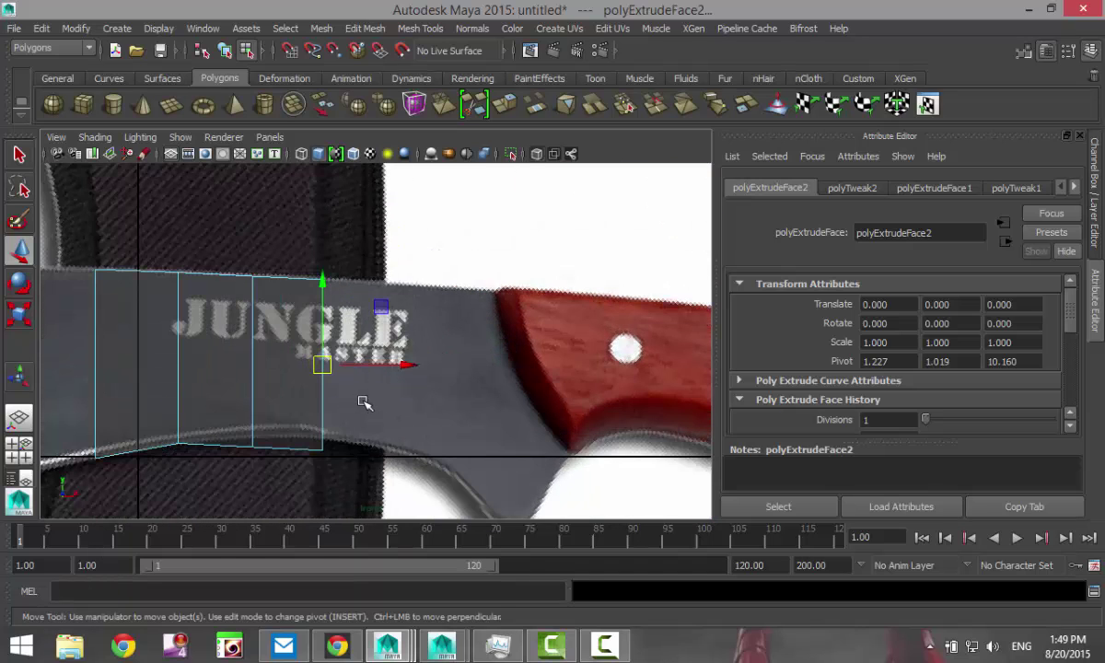
Step: Extrude the end face twice more, to about X 2.85 and then X 3.90, Y 0.88 where the wooden handle starts
key("ctrl+e")
key("w")
left_click_drag(327, 367, 504, 378)
key("ctrl+e")
key("w")
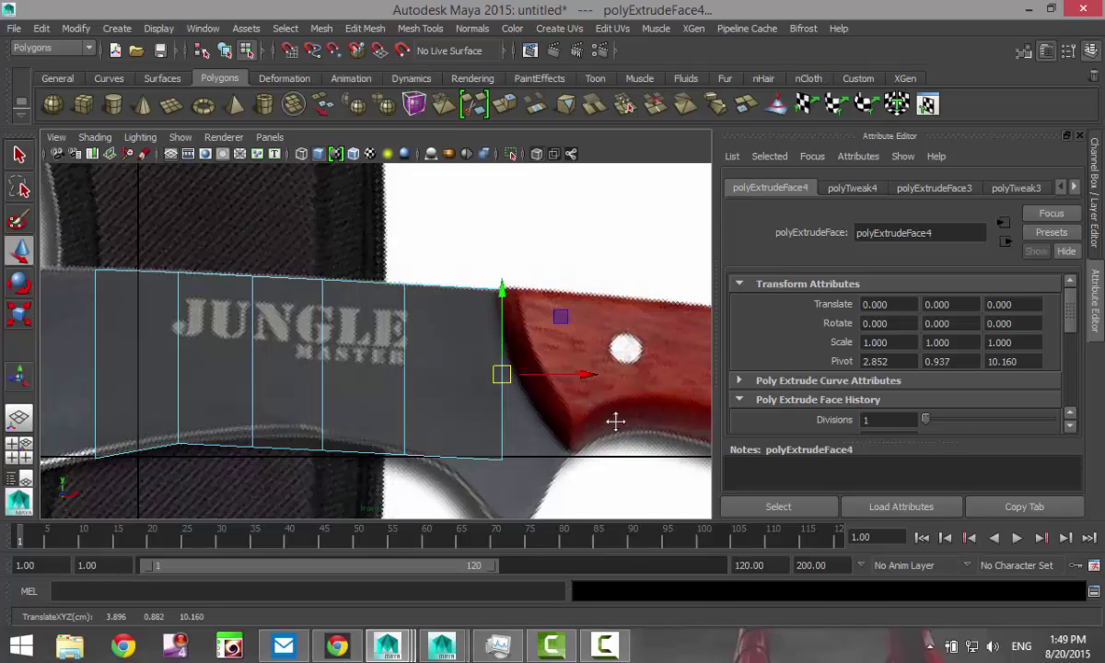
middle_click_drag(616, 421, 292, 375, "alt")
scroll(345, 410, "down", 3)
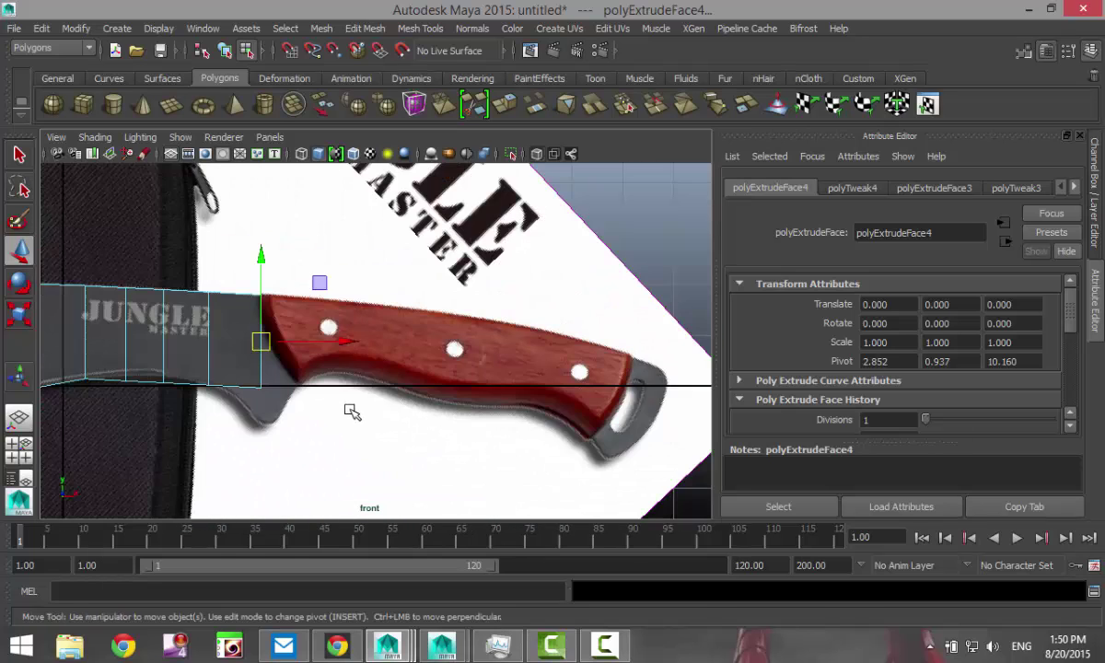
Step: Extrude the end face five times along the wooden handle, lowering each segment to follow its curve, ending at about X 10.34, Y -0.03
key("ctrl+e")
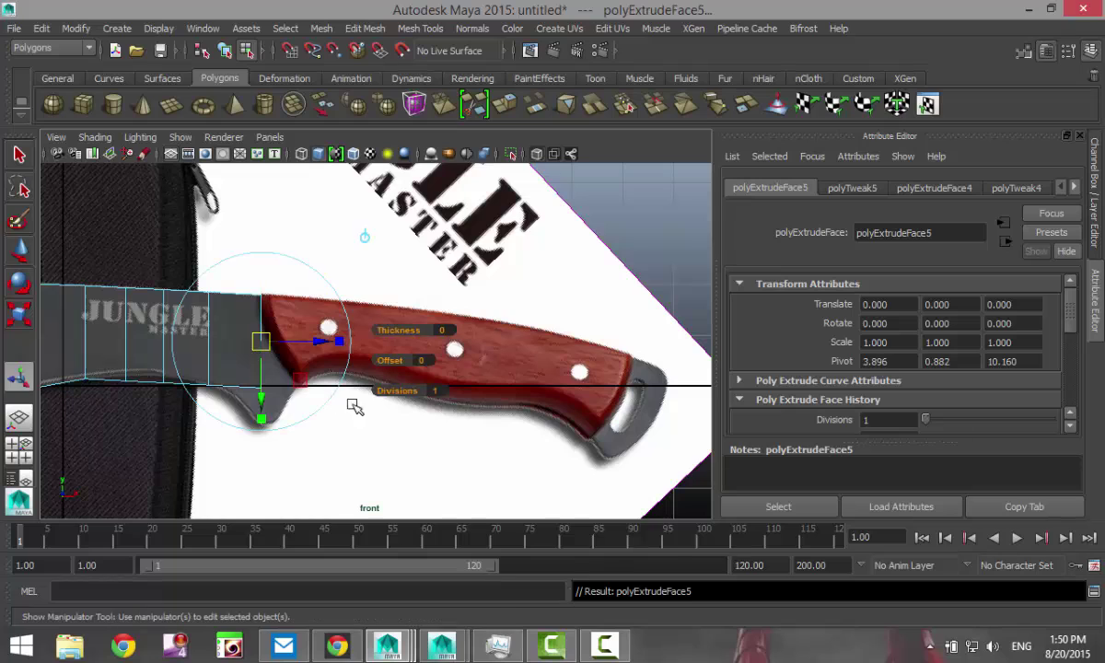
key("w")
left_click_drag(265, 346, 589, 392)
key("ctrl+e")
key("w")
key("ctrl+e")
key("w")
key("ctrl+e")
key("w")
key("ctrl+e")
key("w")
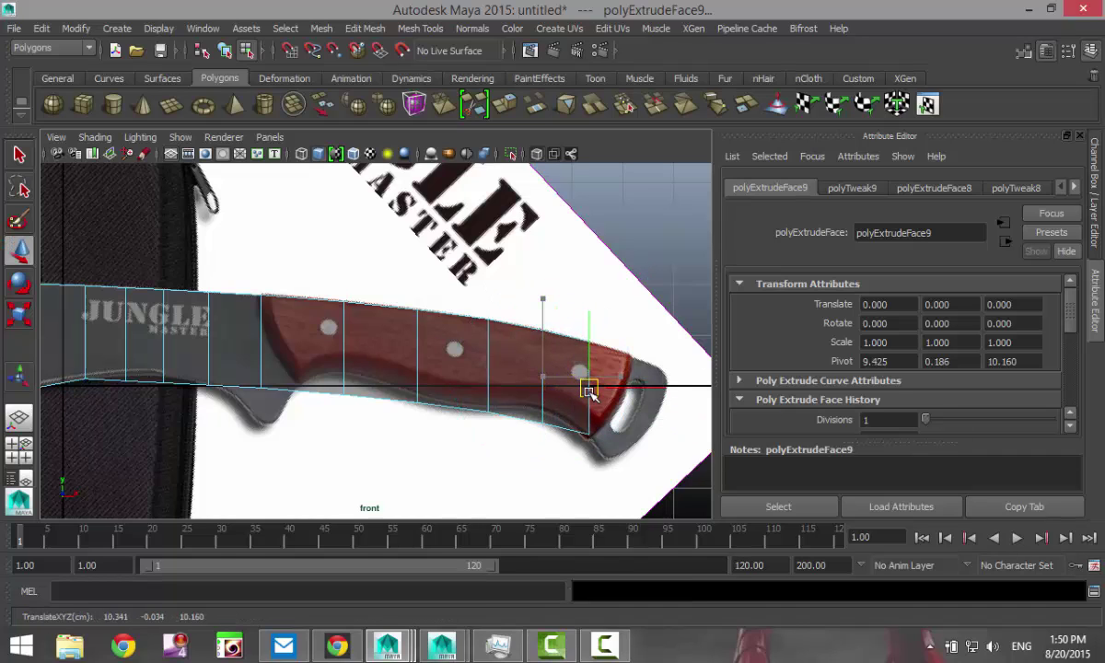
Step: Extrude the end face to about X 10.93, Y -0.29 and rotate it to match the slanted rear edge of the wooden handle
key("ctrl+e")
key("w")
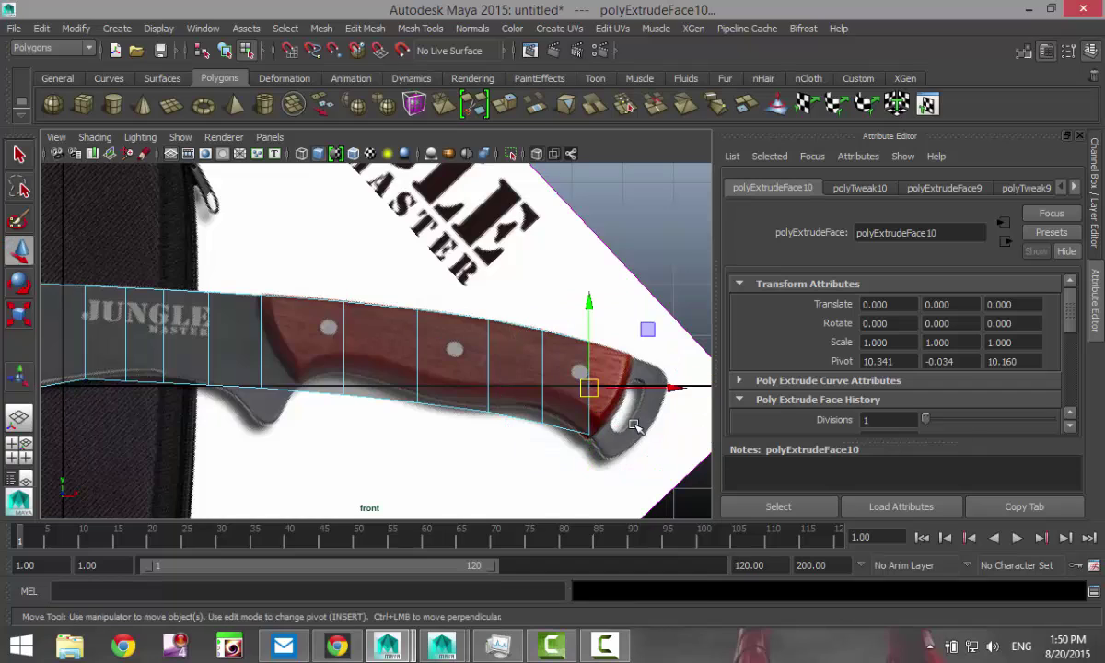
left_click_drag(589, 392, 629, 402)
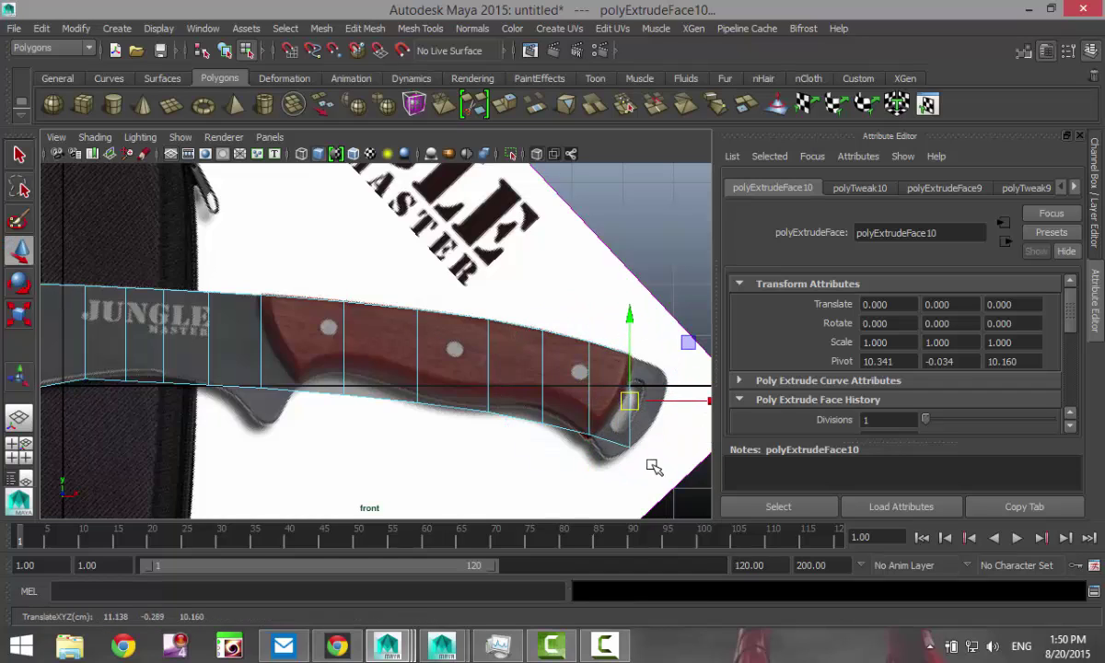
key("e")
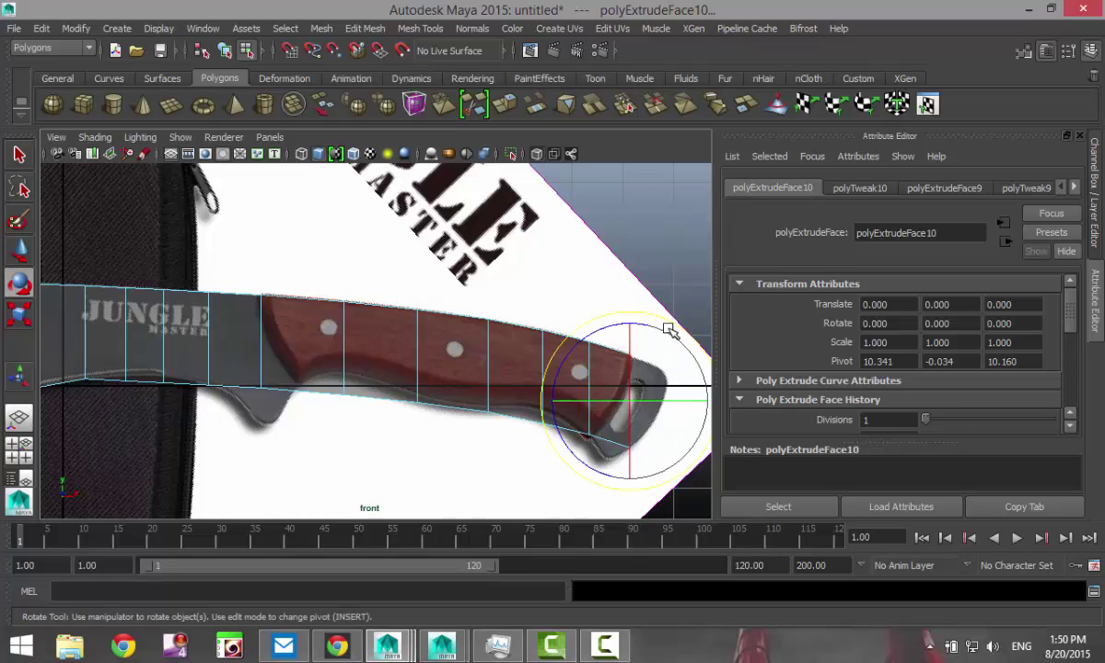
left_click_drag(672, 333, 696, 467)
key("w")
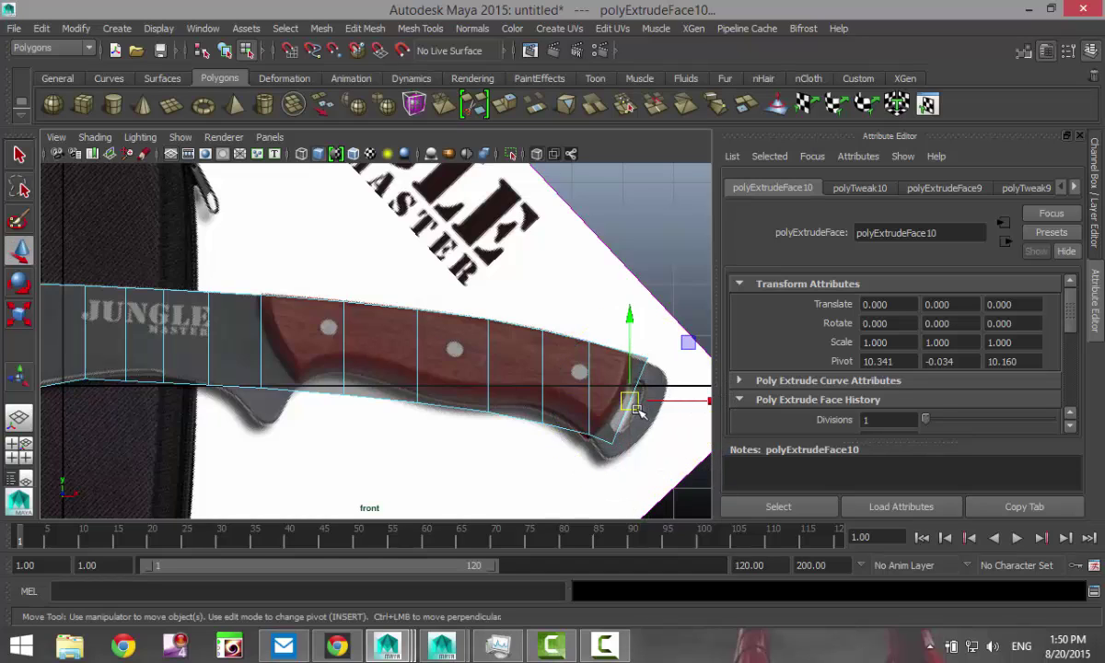
left_click_drag(638, 412, 622, 406)
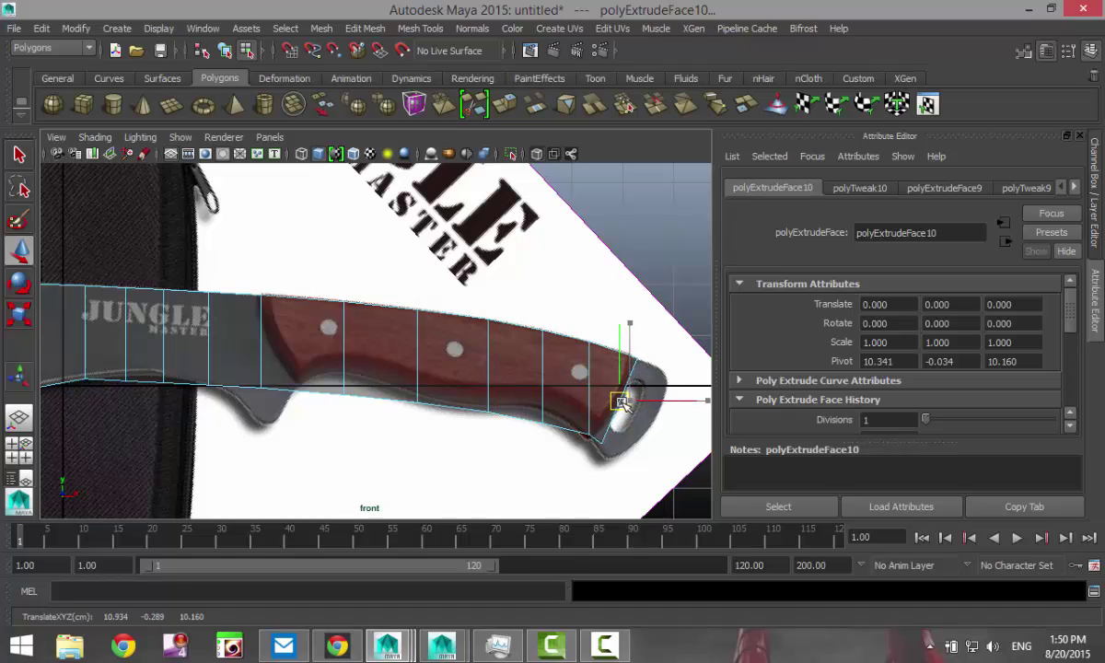
Step: Extrude the end face over the metal pommel to about X 11.58, Y -0.61 and tilt it further clockwise
key("ctrl+e")
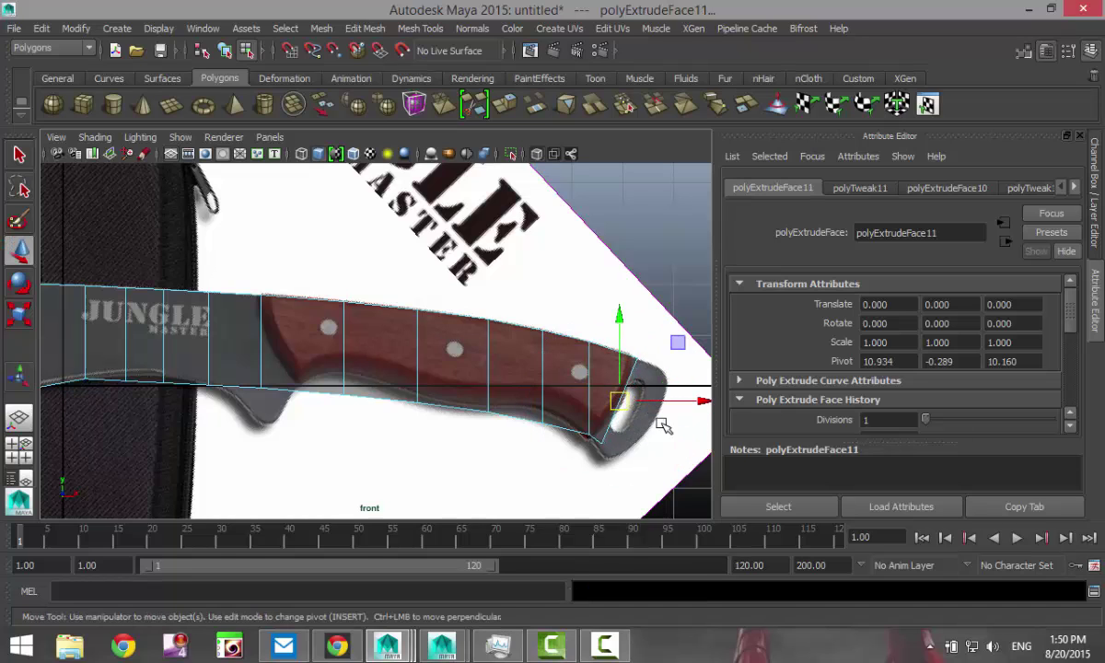
left_click_drag(615, 401, 649, 420)
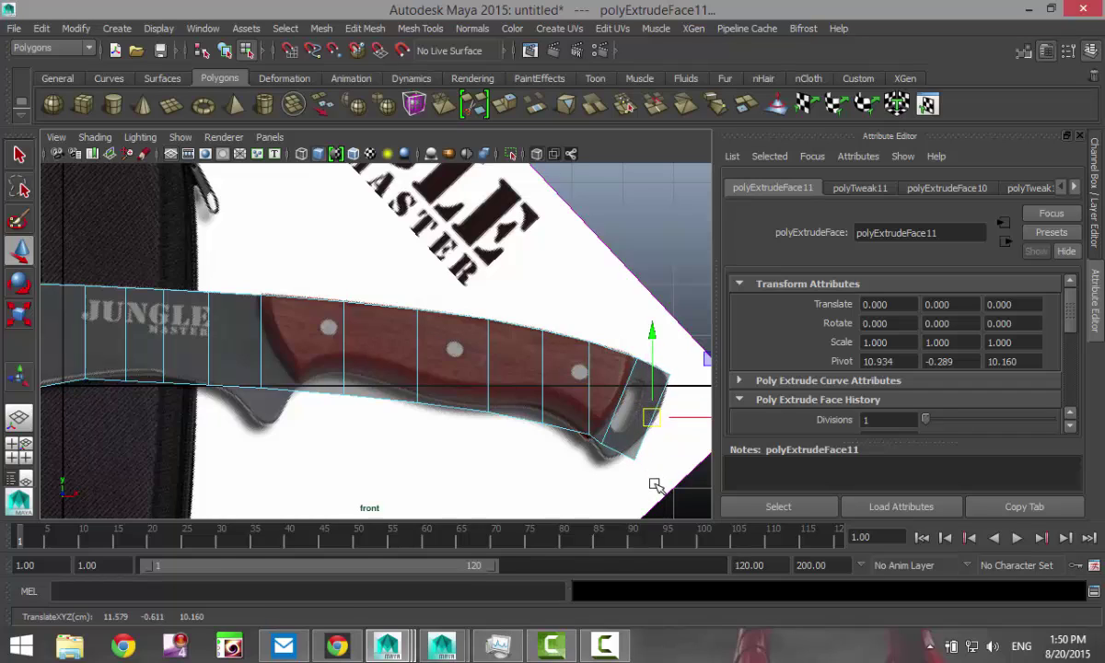
key("r")
key("e")
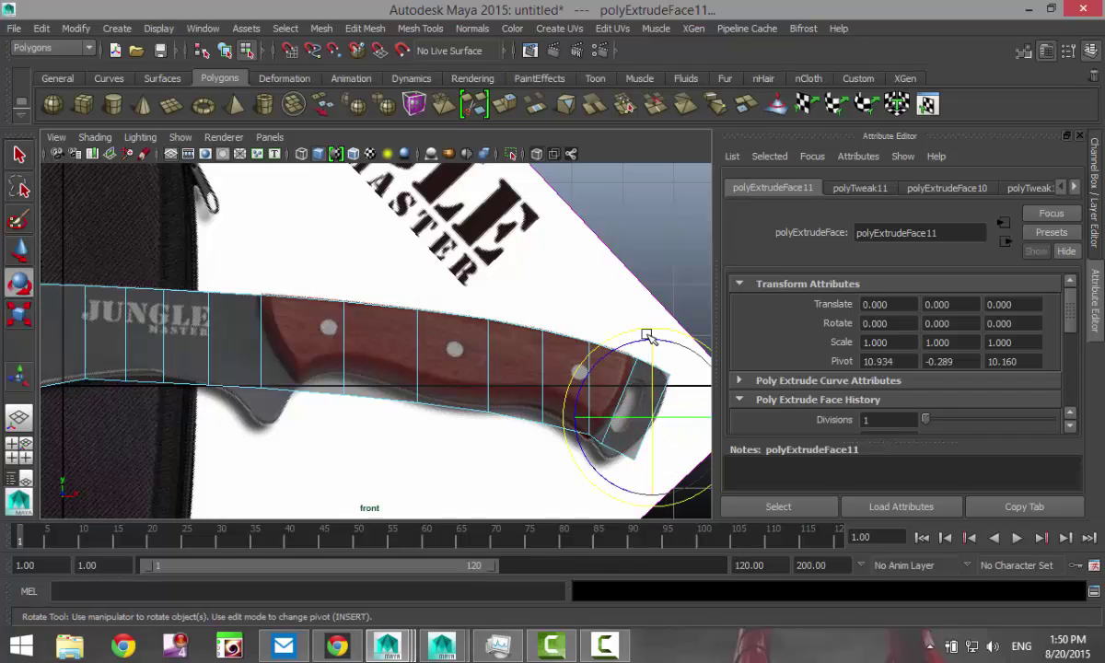
left_click_drag(651, 329, 722, 405)
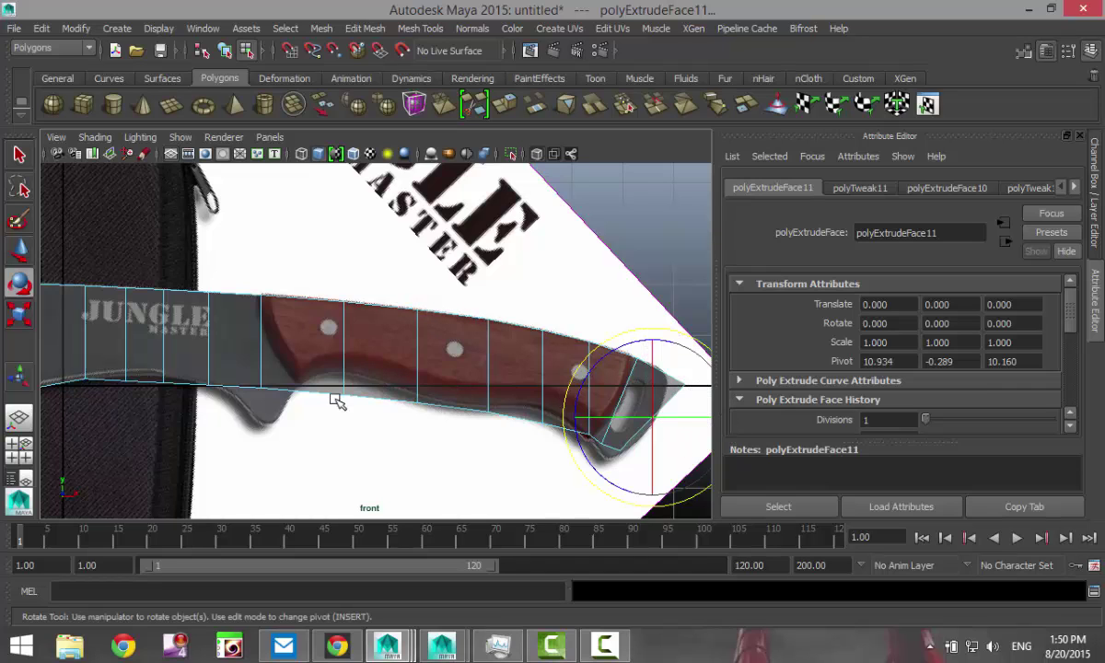
Step: Extrude the mesh's opposite end face, facing the blade tip, and move it along the spine to about X -1.51, Y 1.02
middle_click_drag(307, 392, 727, 359, "alt")
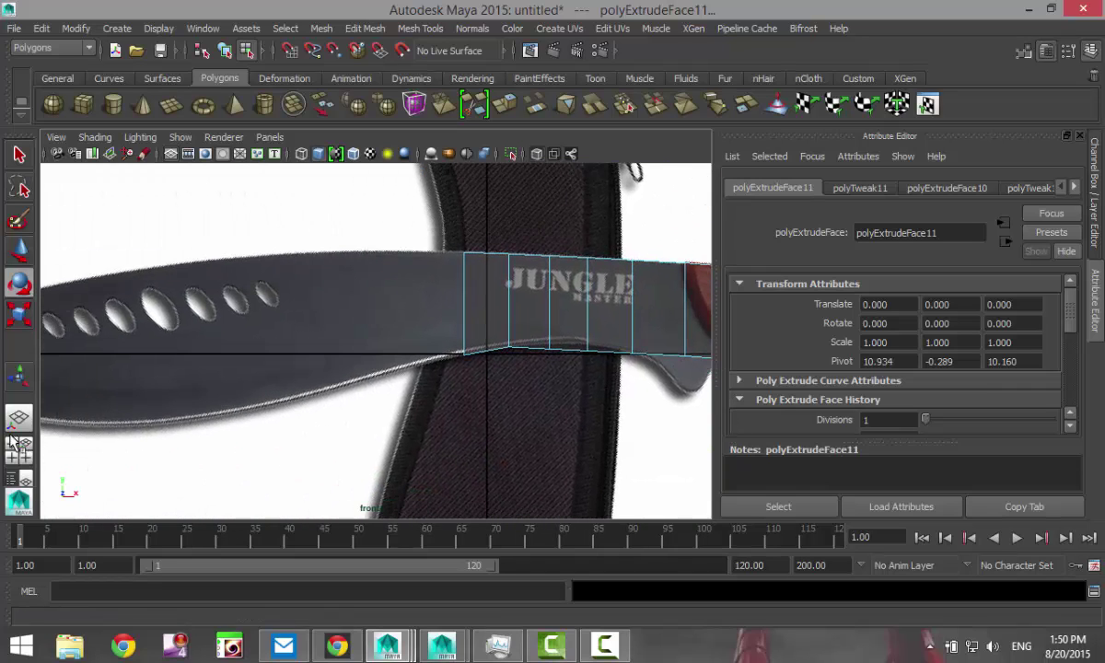
left_click(18, 422)
key("space")
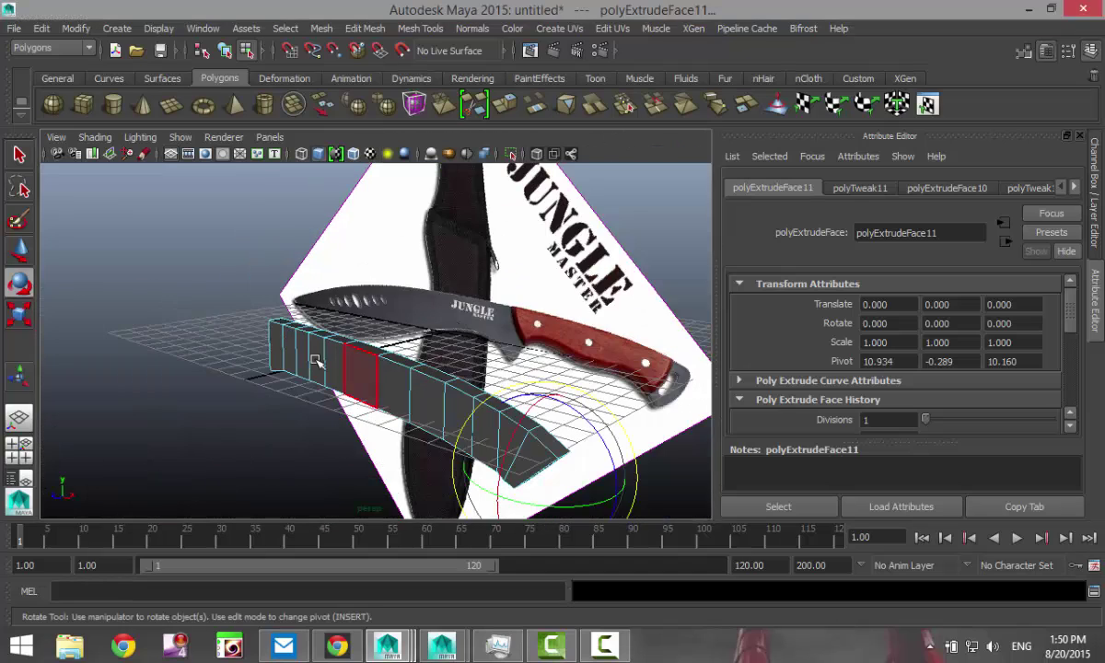
left_click_drag(316, 360, 601, 331, "alt")
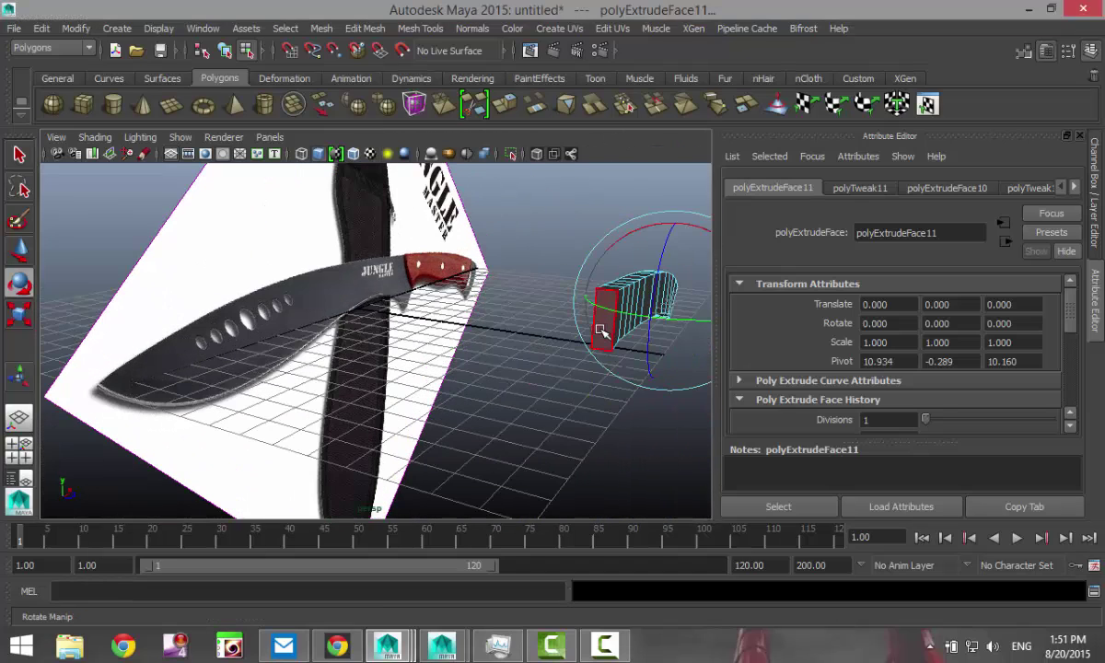
middle_click_drag(562, 363, 419, 365, "alt")
scroll(420, 364, "up", 5)
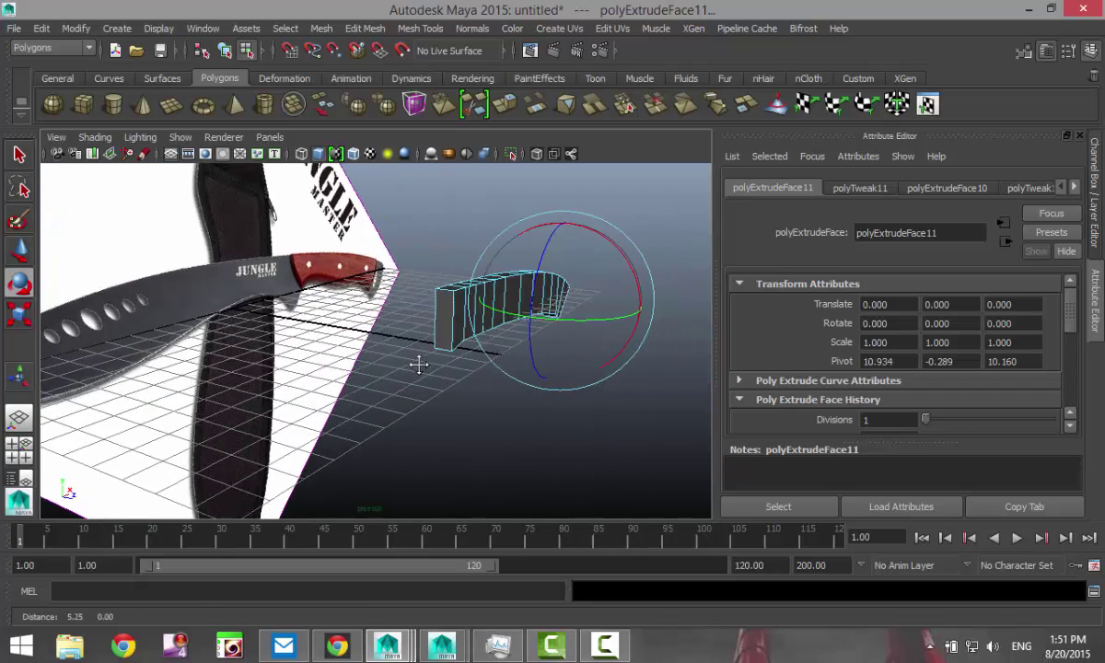
left_click(506, 286)
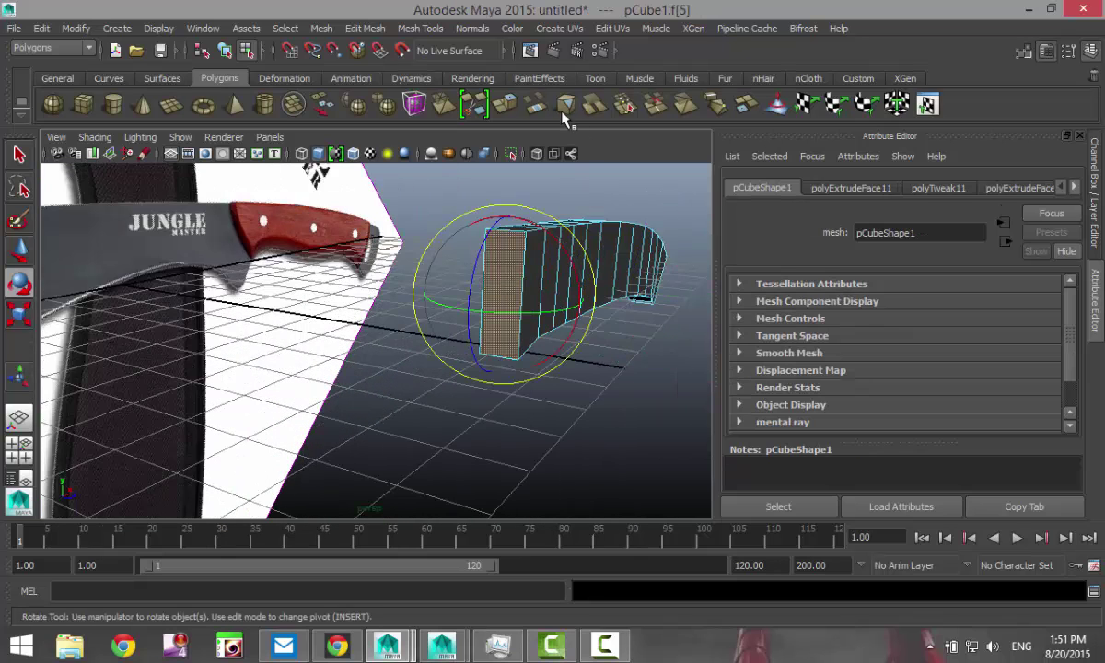
left_click(364, 28)
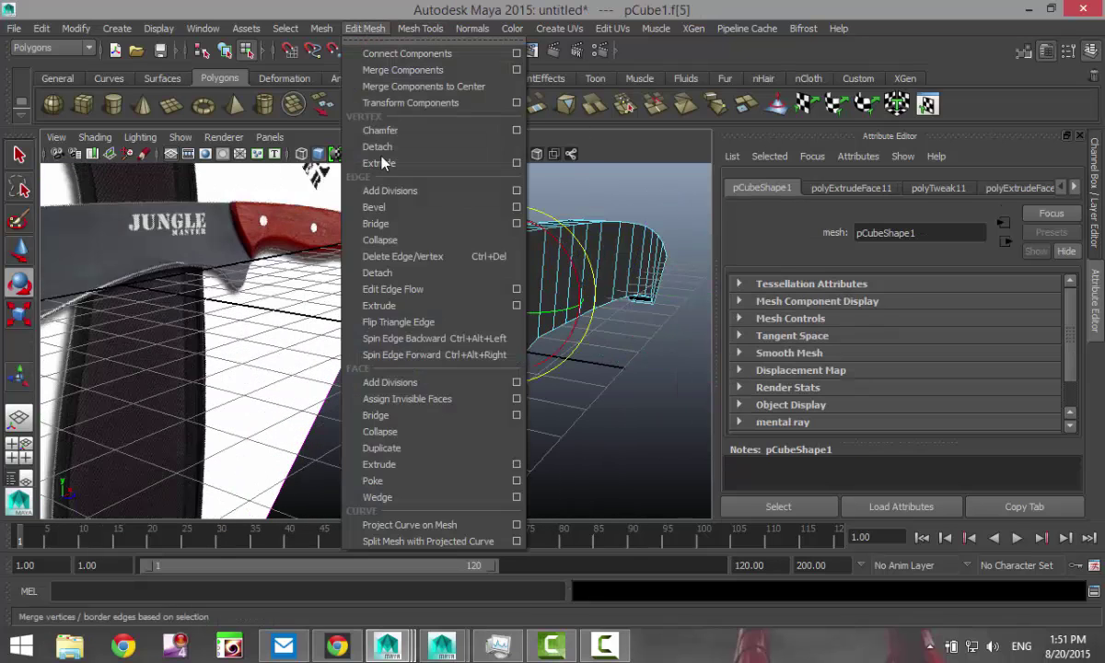
left_click(443, 467)
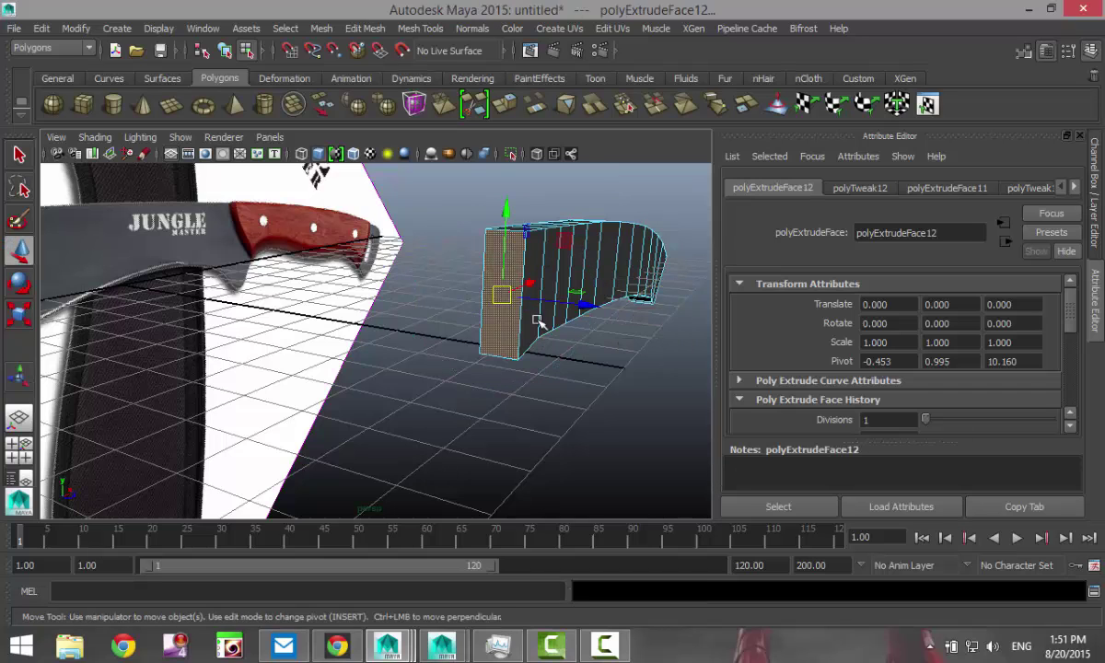
left_click(19, 445)
key("space")
scroll(281, 444, "up", 2)
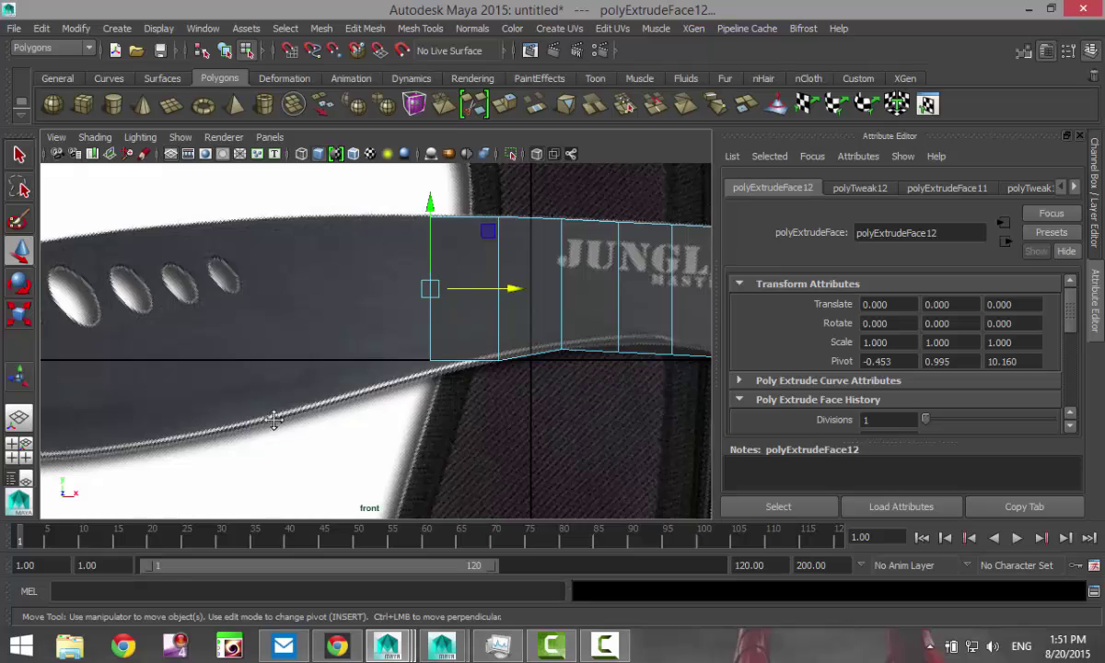
middle_click_drag(274, 420, 353, 422, "alt")
left_click(552, 295)
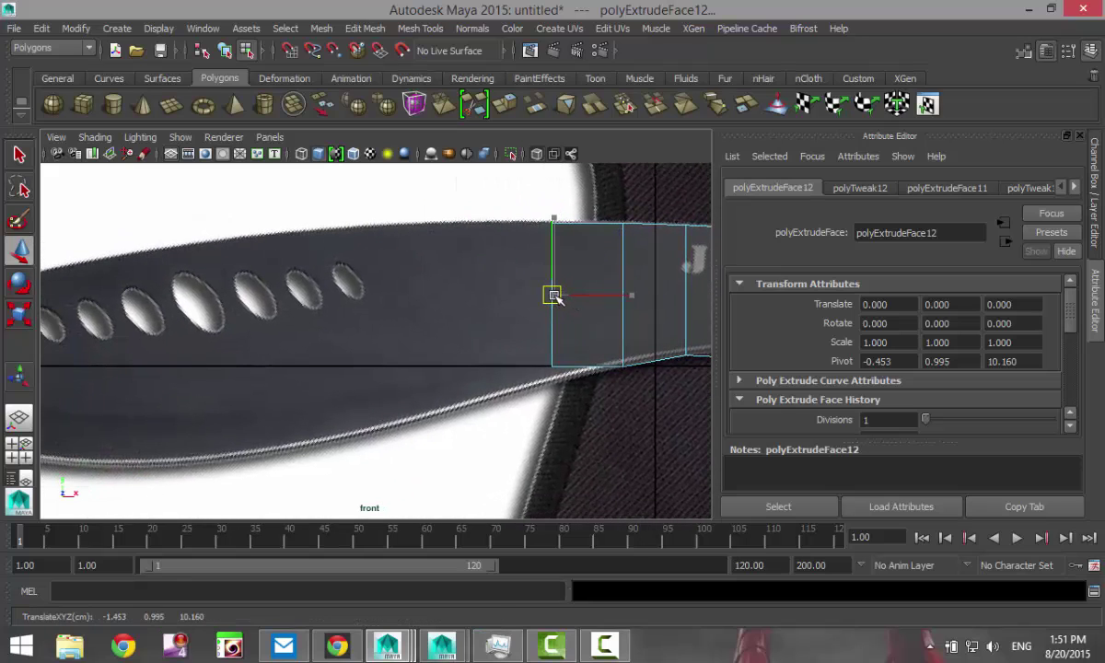
left_click_drag(552, 295, 548, 294)
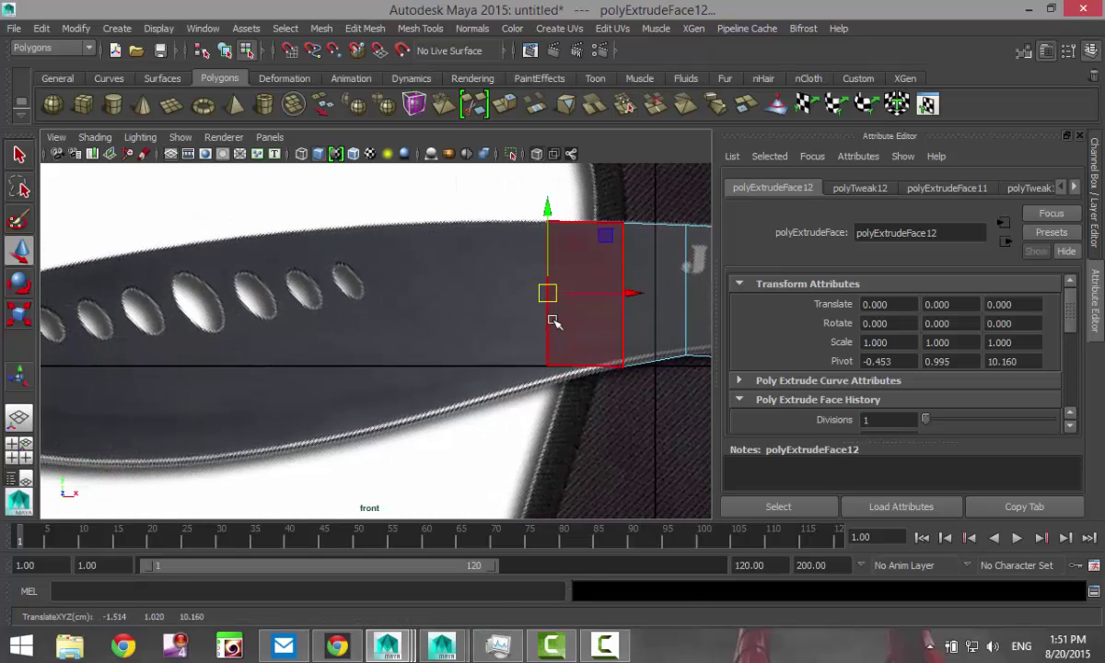
Step: Extrude the tip-side face twice more along the spine, to about X -2.64 and then X -3.70, Y 0.97
key("ctrl+e")
left_click_drag(545, 293, 468, 295)
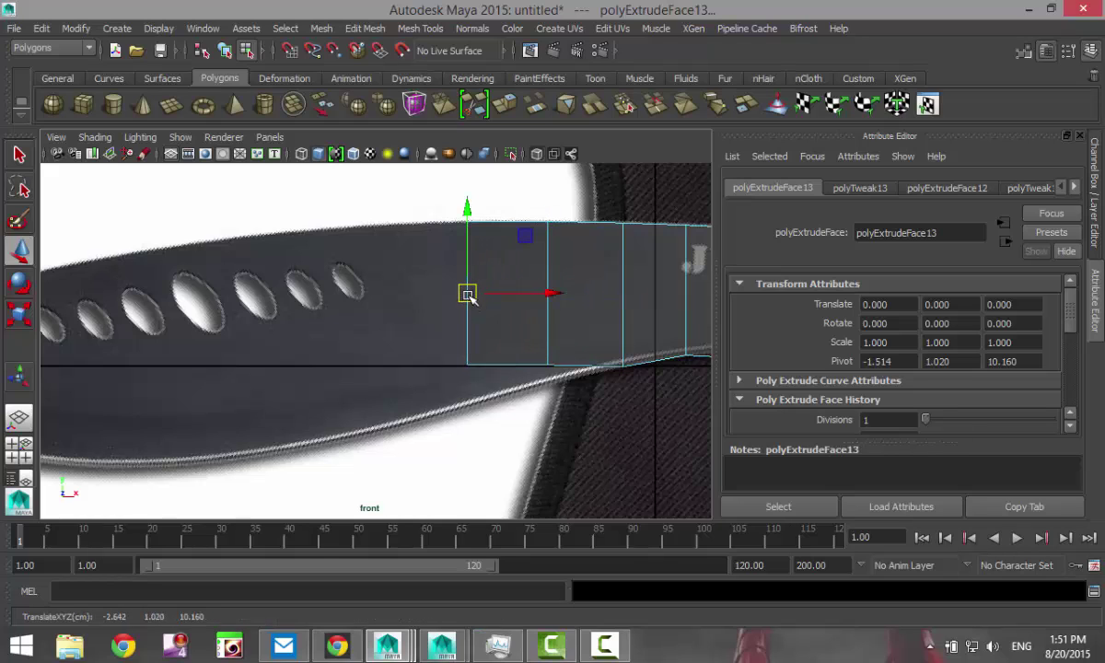
key("ctrl+e")
key("w")
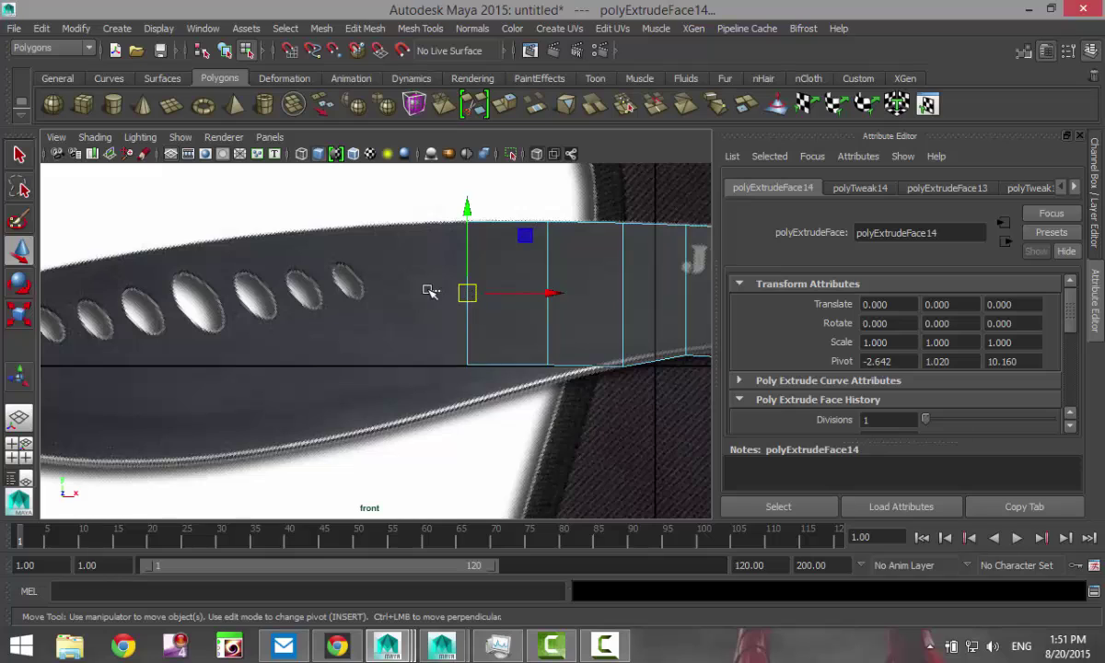
left_click(431, 291)
left_click(491, 315)
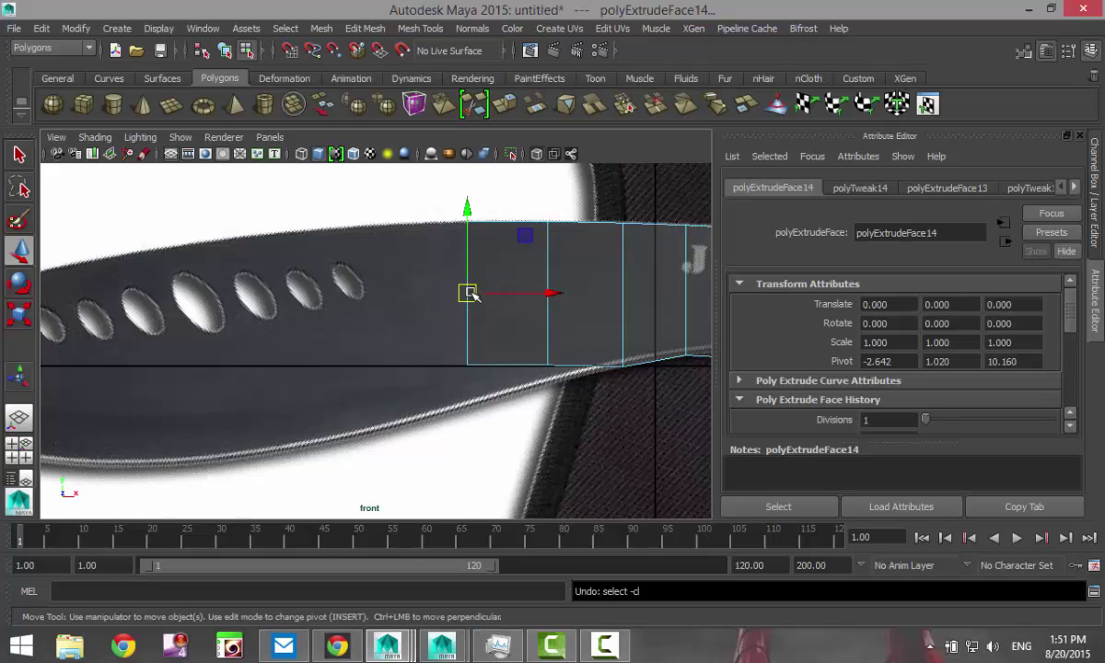
left_click_drag(468, 295, 392, 298)
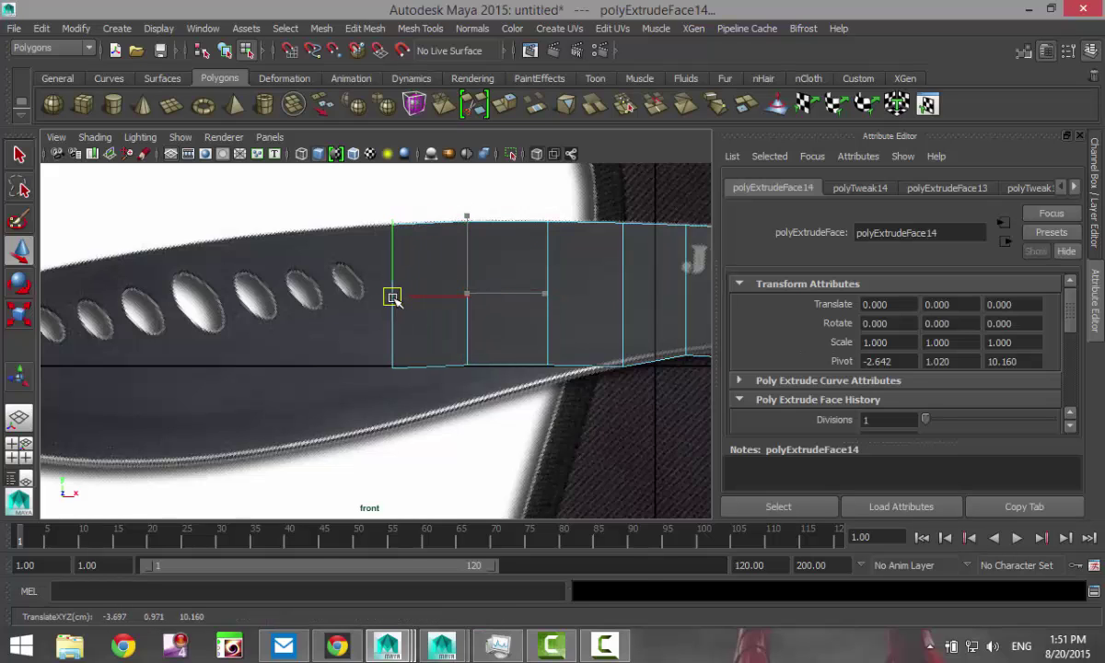
Step: Extrude the tip-side face across the first blade holes to about X -5.09, Y 0.87, keeping its top on the spine
scroll(323, 380, "down", 2)
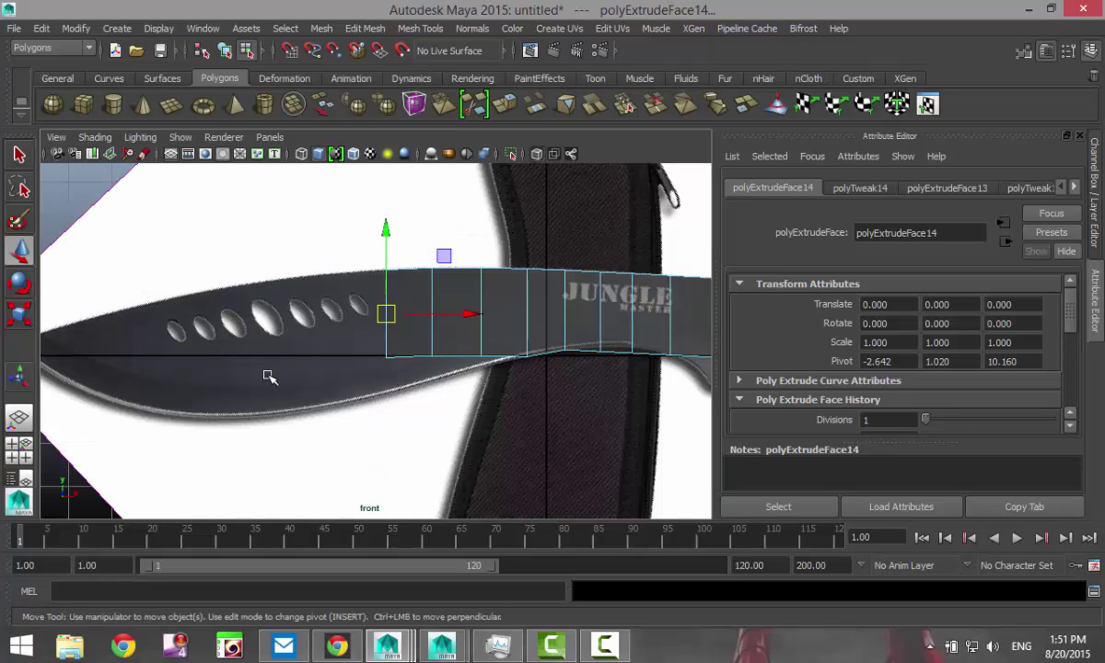
key("ctrl+e")
key("w")
left_click_drag(386, 315, 325, 320)
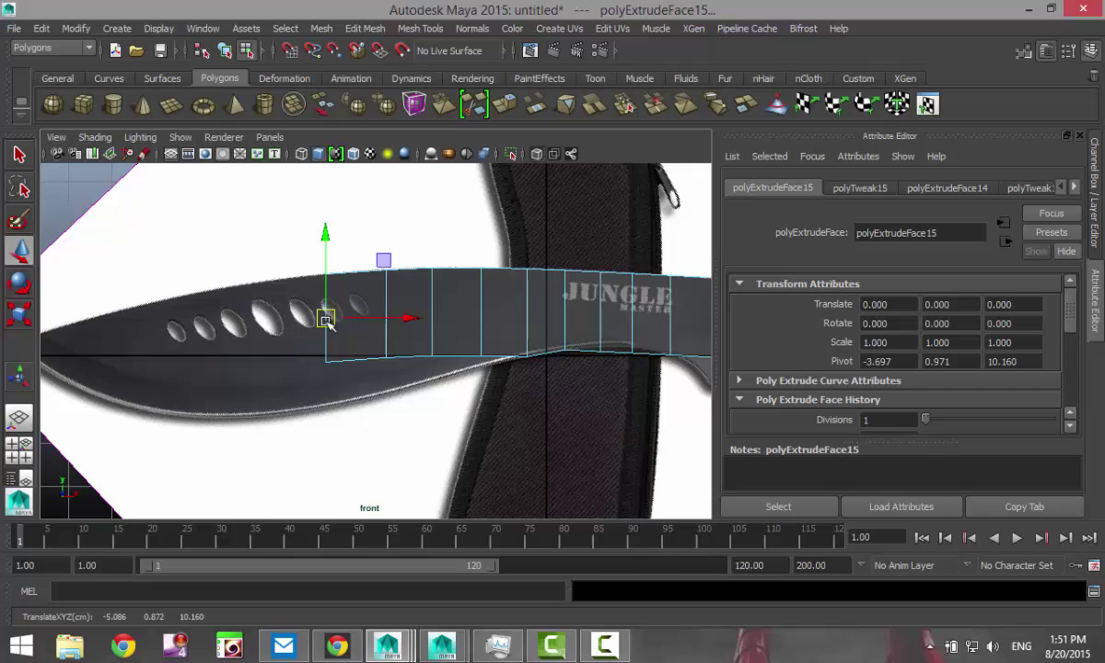
Step: Extrude the tip-side face twice more along the spine, to about X -6.71, Y 0.67 and then X -8.00, Y 0.46
key("ctrl+e")
key("w")
left_click_drag(327, 322, 261, 330)
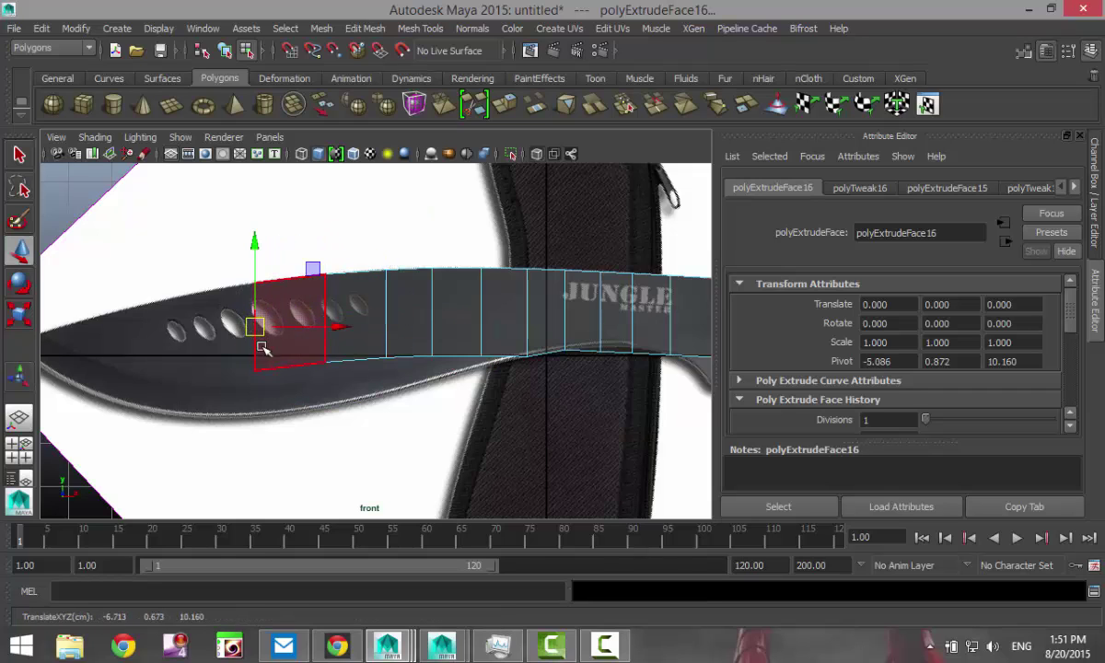
key("ctrl+e")
key("w")
left_click_drag(258, 330, 202, 339)
Step: Extrude the tip-side face past the last blade holes to about X -9.14, Y 0.22 and then X -10.15, Y -0.04
middle_click_drag(192, 393, 424, 387, "alt")
key("ctrl+e")
key("w")
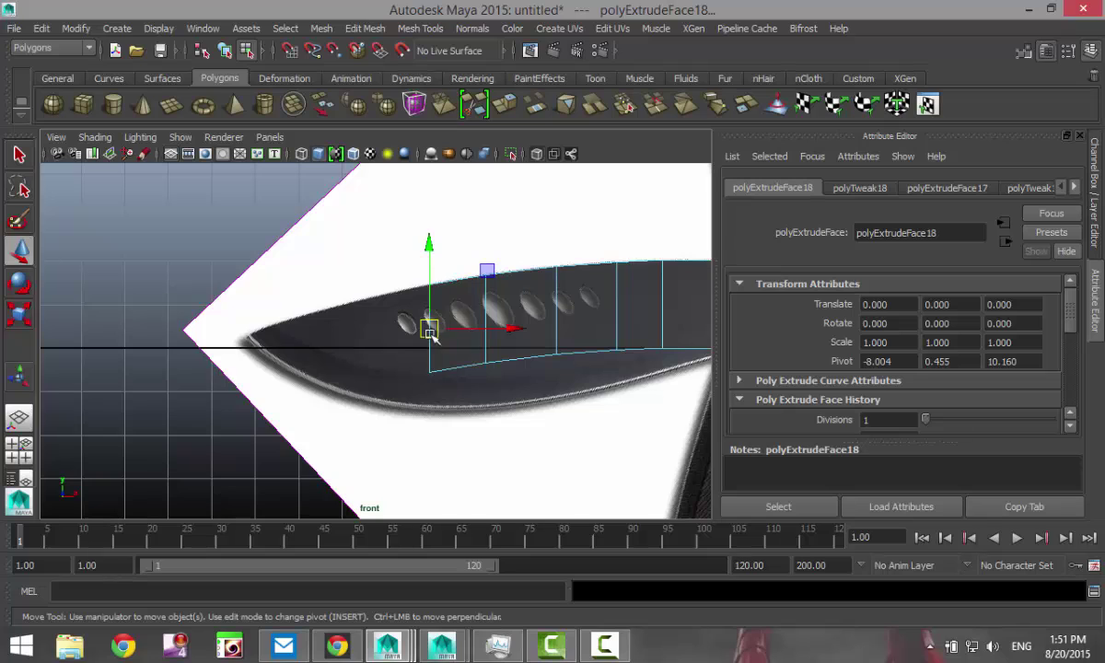
left_click_drag(431, 334, 382, 341)
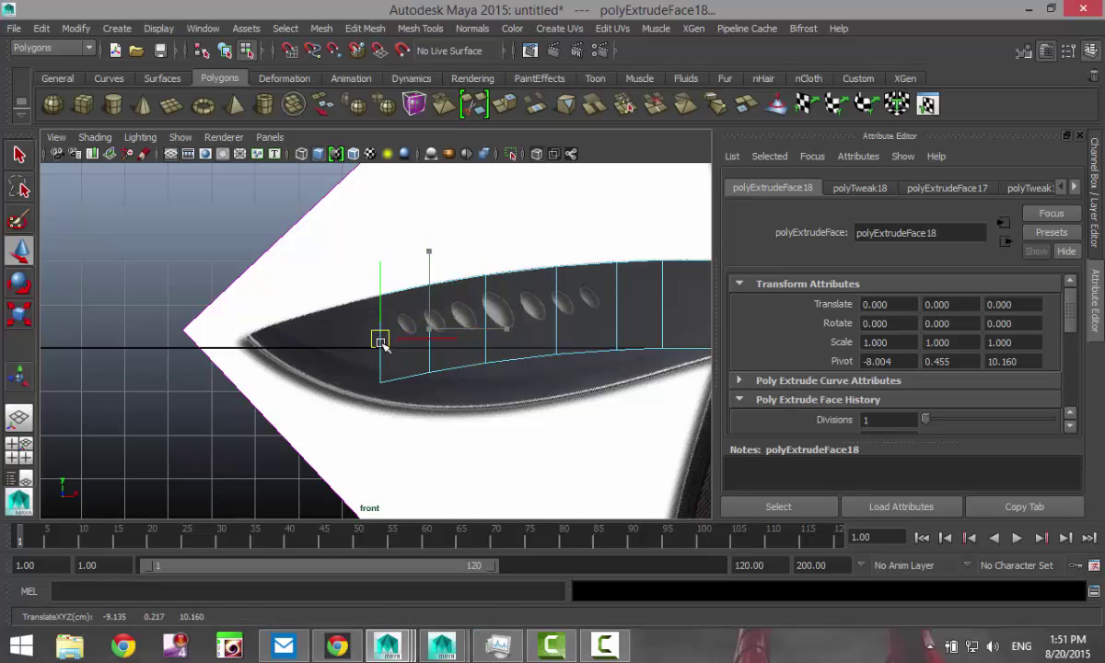
key("ctrl+e")
key("w")
left_click_drag(379, 340, 340, 356)
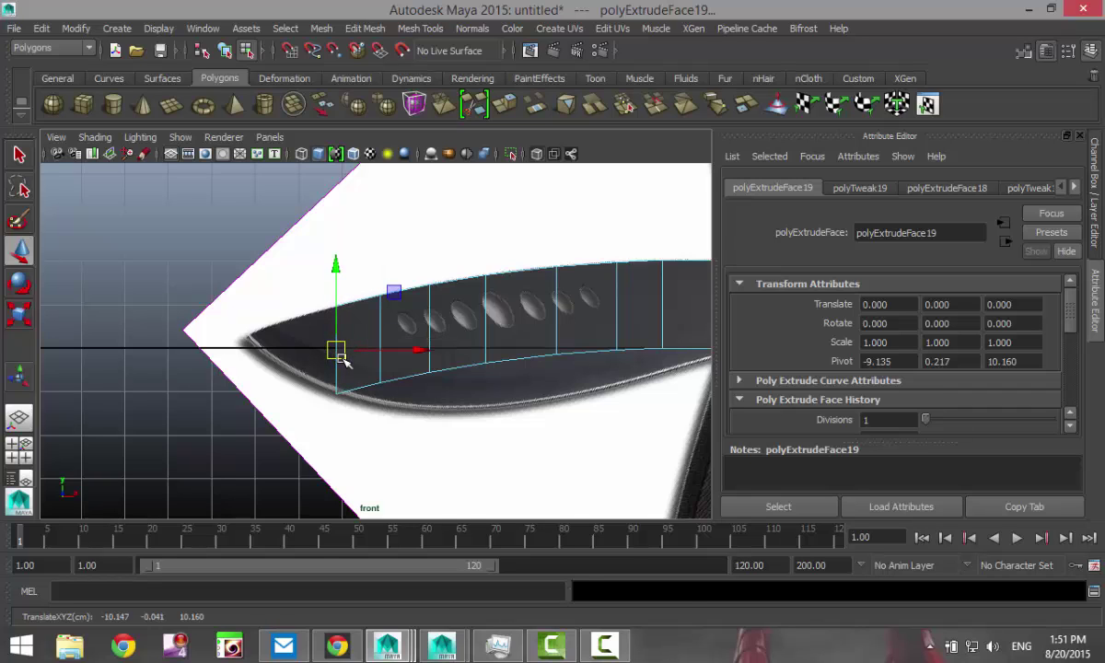
Step: Extrude the tip-side face to about X -11.20, Y -0.34 and once more to the blade's tip, keeping its top on the spine
key("ctrl+e")
key("w")
left_click_drag(334, 351, 251, 383)
key("ctrl+e")
key("w")
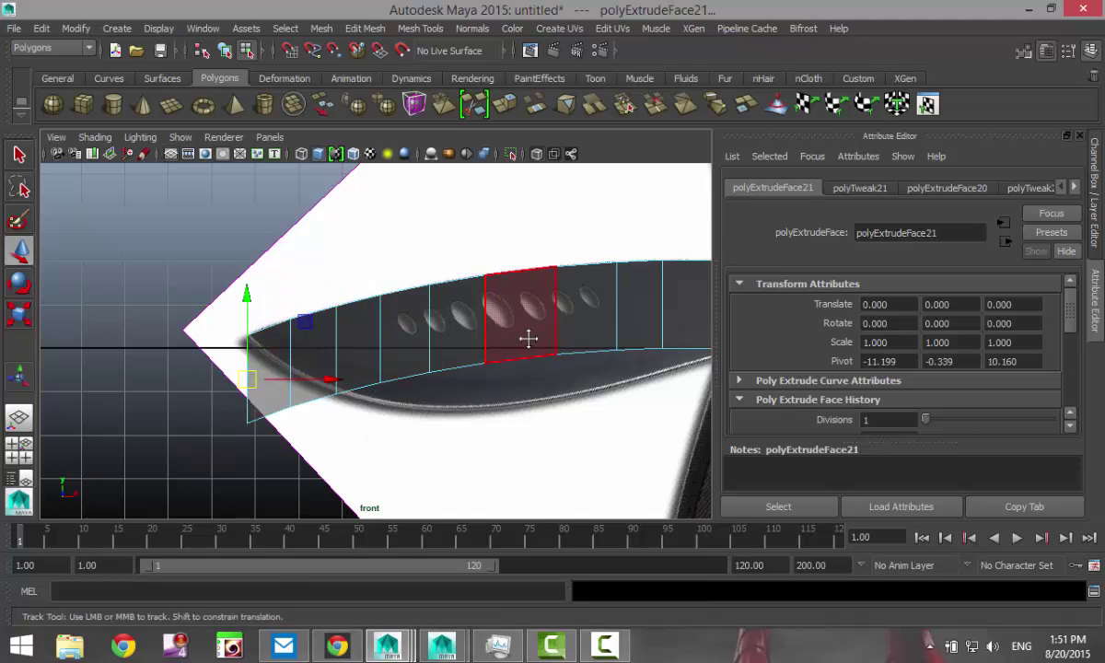
Step: Move the pommel's end vertices onto its outline: upper corner to about X 11.82, Y 0.30, lower corner to about X 10.69, Y -1.43
middle_click_drag(527, 338, 246, 311, "alt")
middle_click_drag(443, 328, 297, 367, "alt")
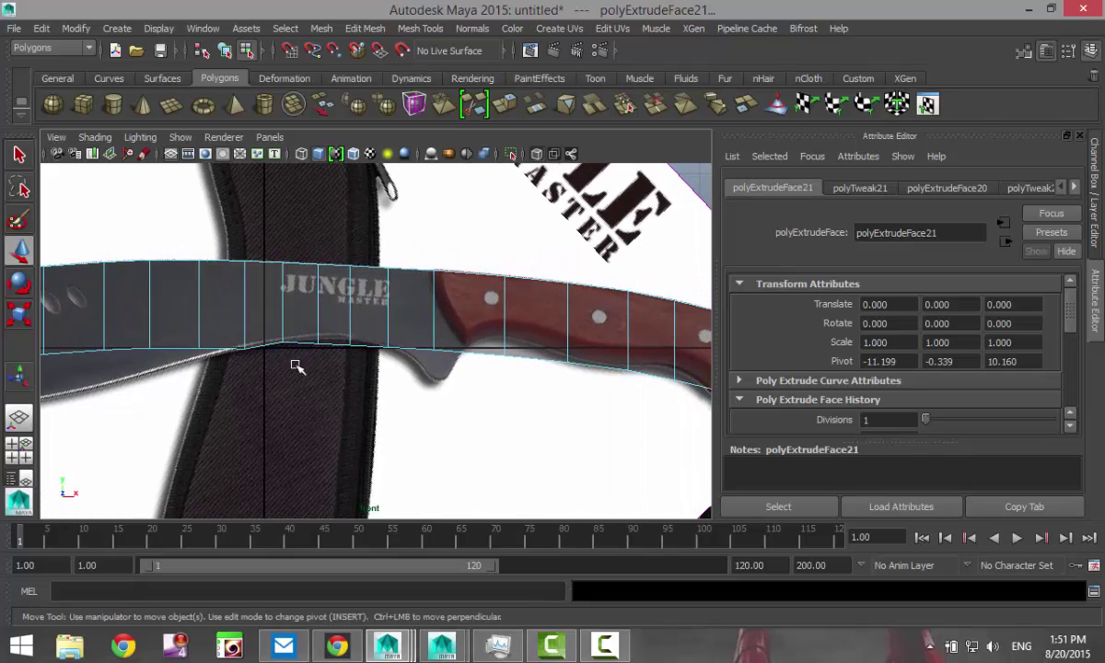
middle_click_drag(598, 408, 357, 377, "alt")
scroll(481, 404, "up", 5)
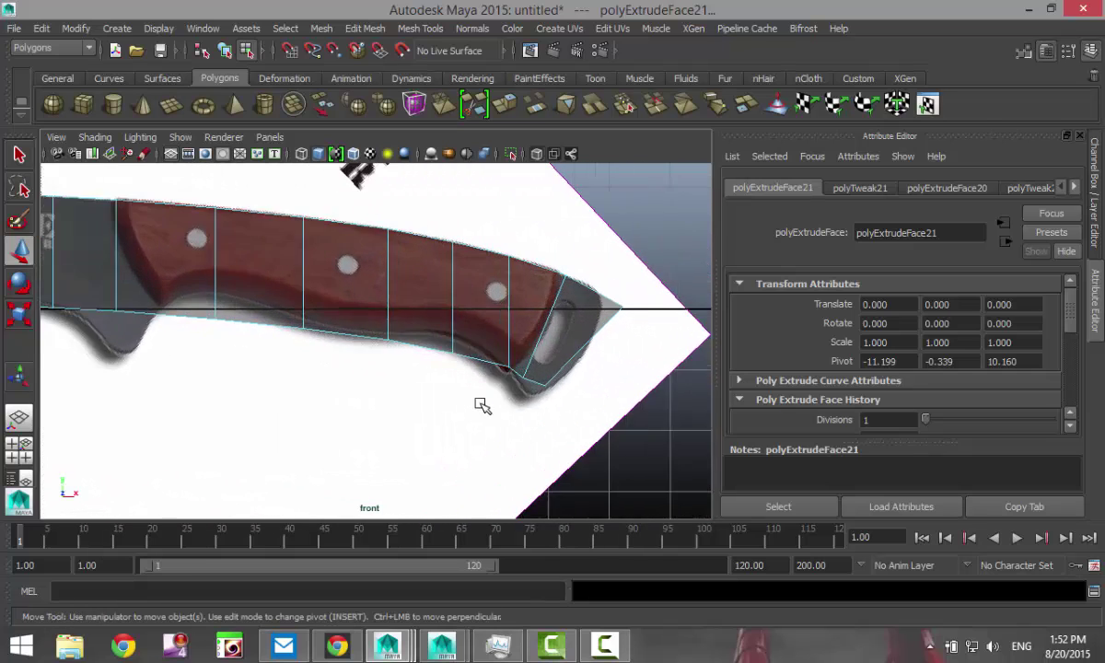
middle_click_drag(497, 408, 341, 372, "alt")
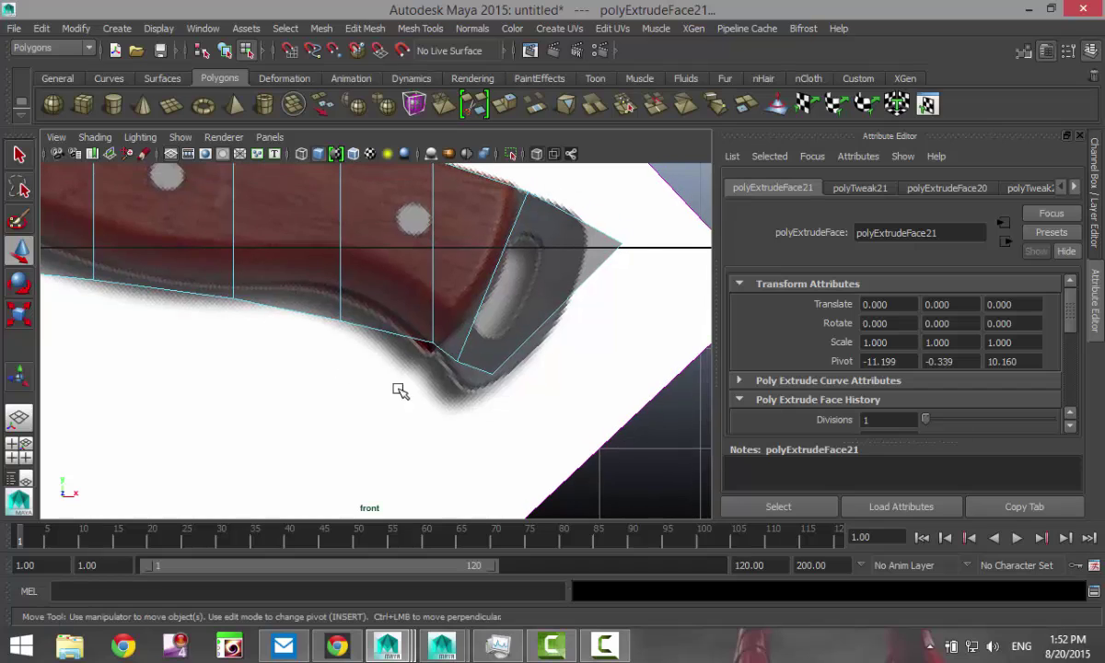
scroll(439, 387, "up", 3)
middle_click_drag(454, 373, 313, 424, "alt")
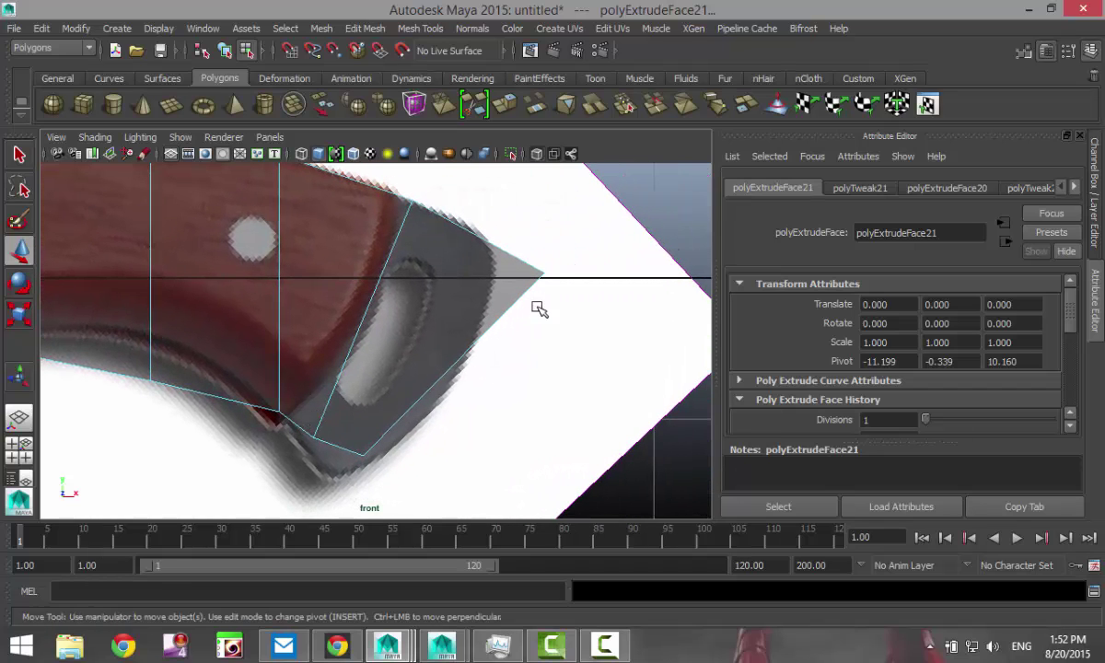
right_click_drag(547, 278, 502, 253)
left_click(544, 273)
left_click_drag(543, 273, 489, 239)
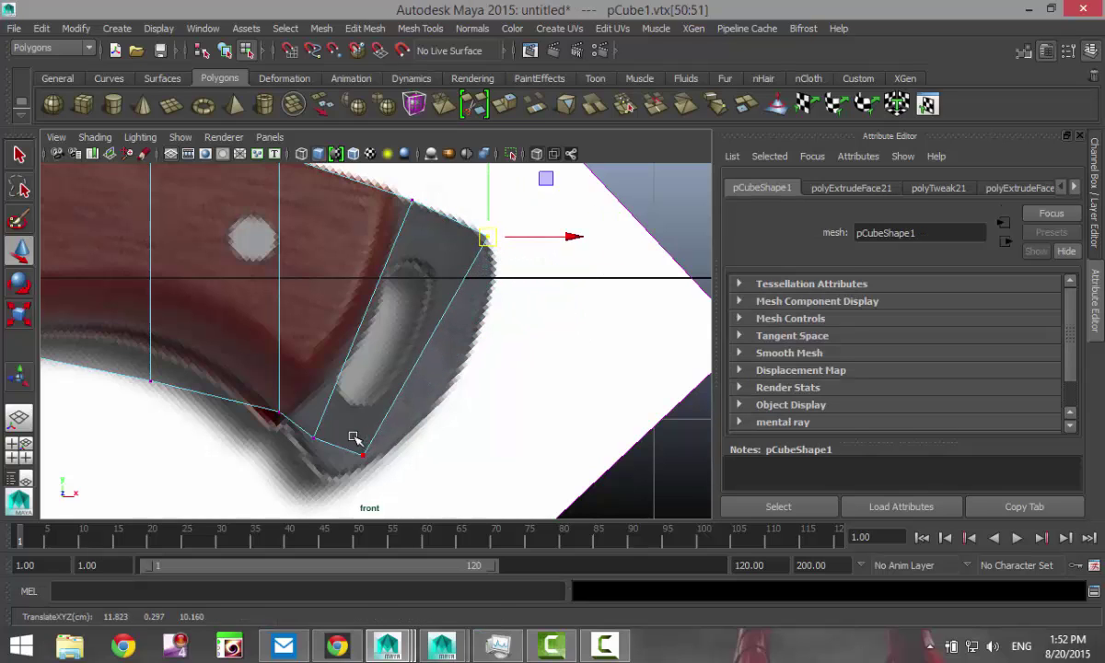
left_click_drag(355, 439, 333, 483)
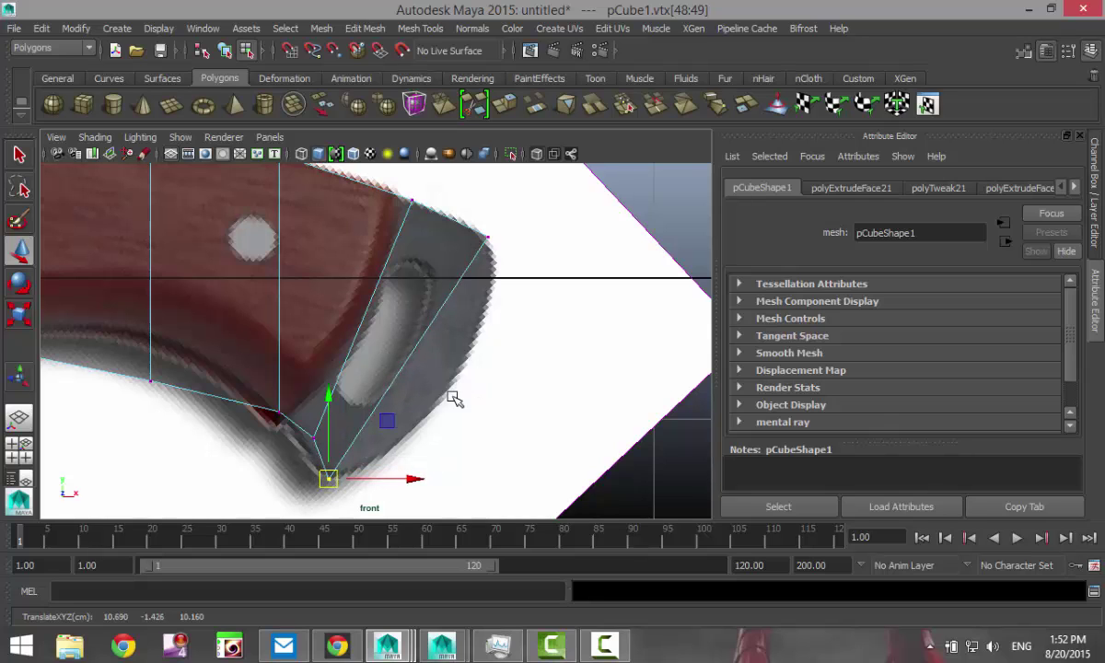
Step: Fit the lower vertices beside the pommel to the handle's underside, placing the one before the bend at about X 9.50, Y -0.55
middle_click_drag(330, 478, 547, 372, "alt")
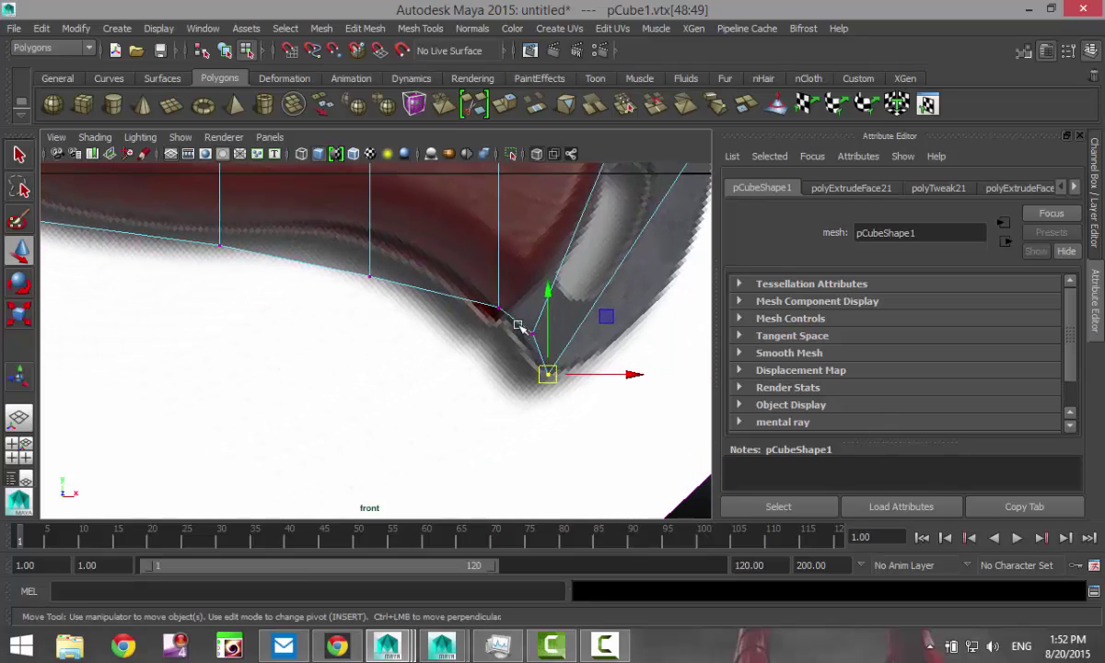
left_click_drag(540, 362, 494, 327)
left_click_drag(363, 257, 389, 323)
left_click_drag(375, 281, 387, 255)
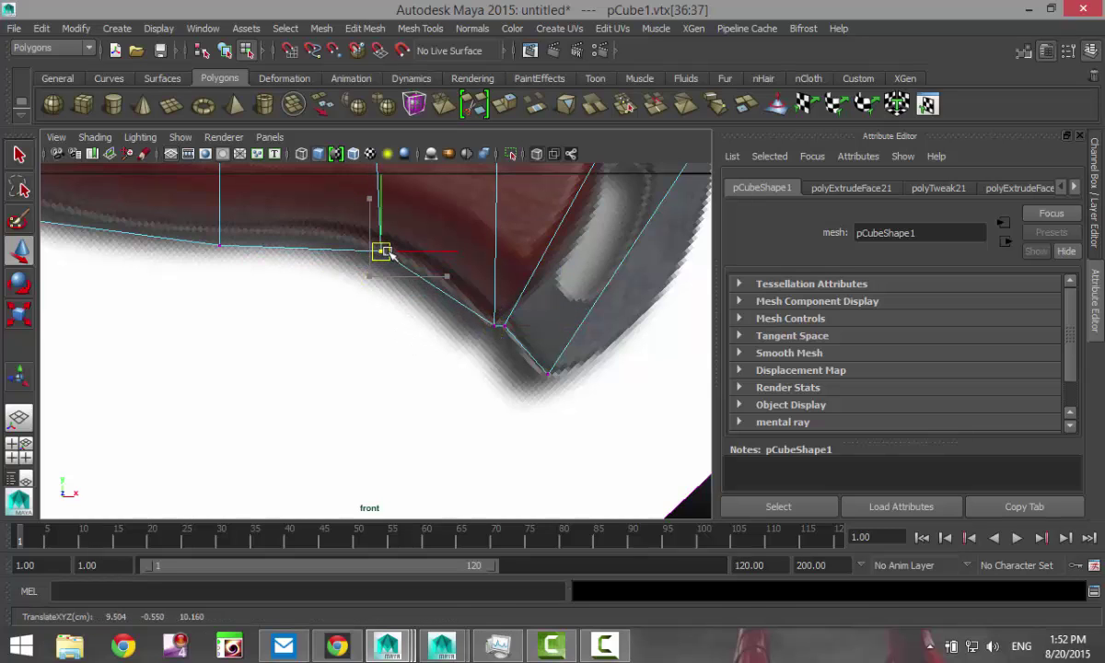
Step: Raise the next two lower handle vertices to the wood's bottom outline, at about X 8.37, Y -0.40 and X 6.97, Y -0.20
middle_click_drag(270, 370, 652, 473, "alt")
left_click(529, 346)
left_click_drag(531, 348, 530, 335)
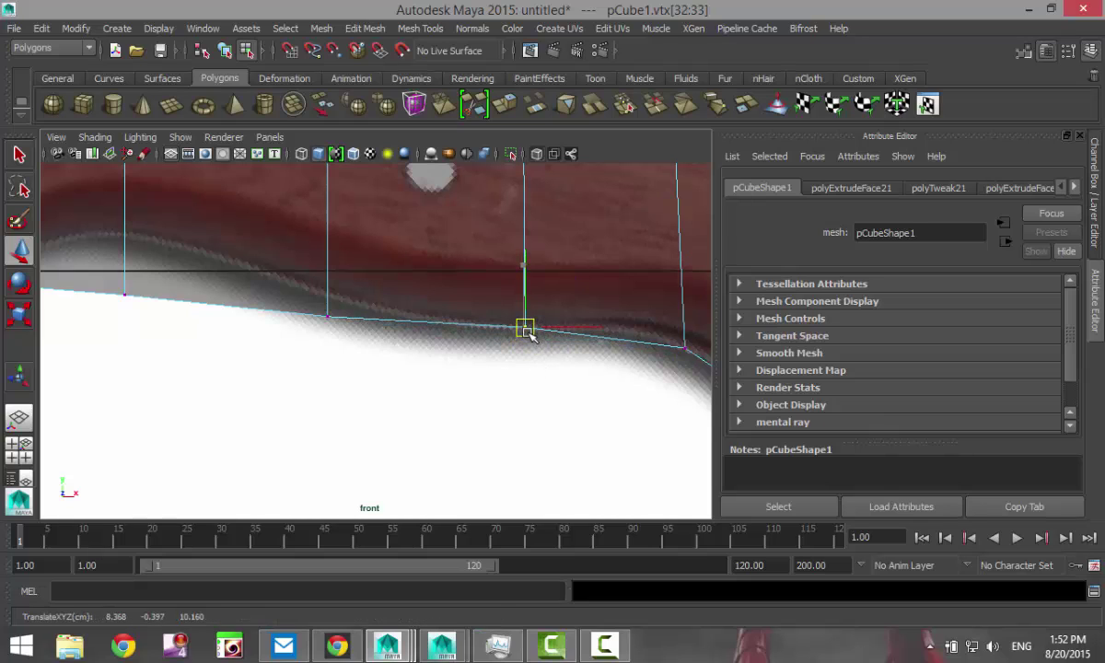
left_click(330, 321)
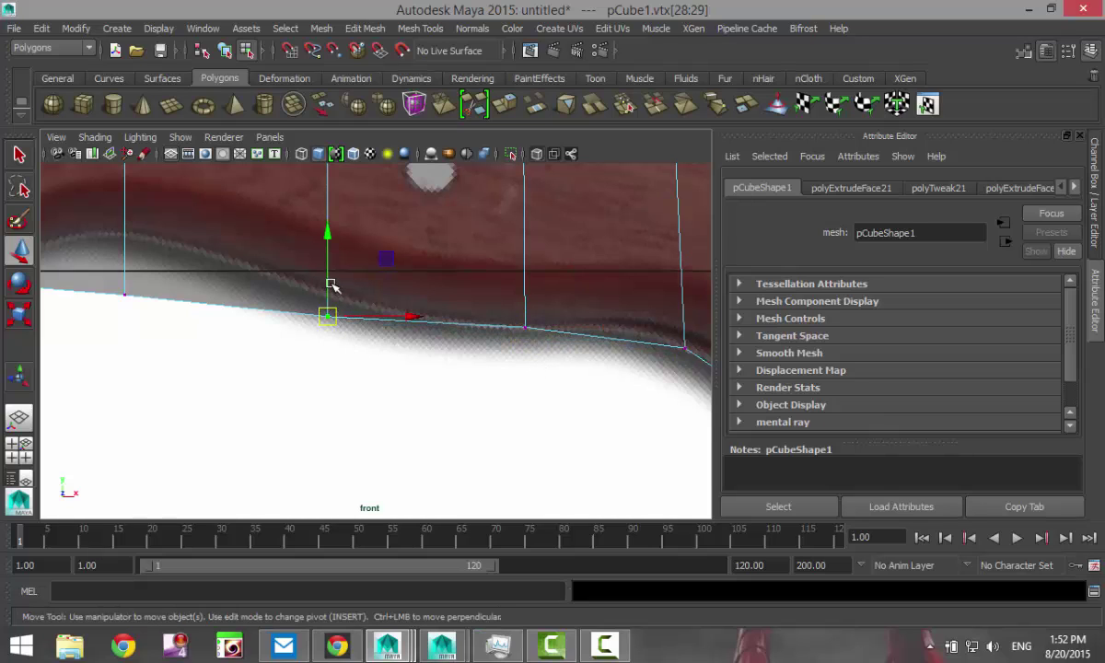
left_click_drag(332, 286, 327, 265)
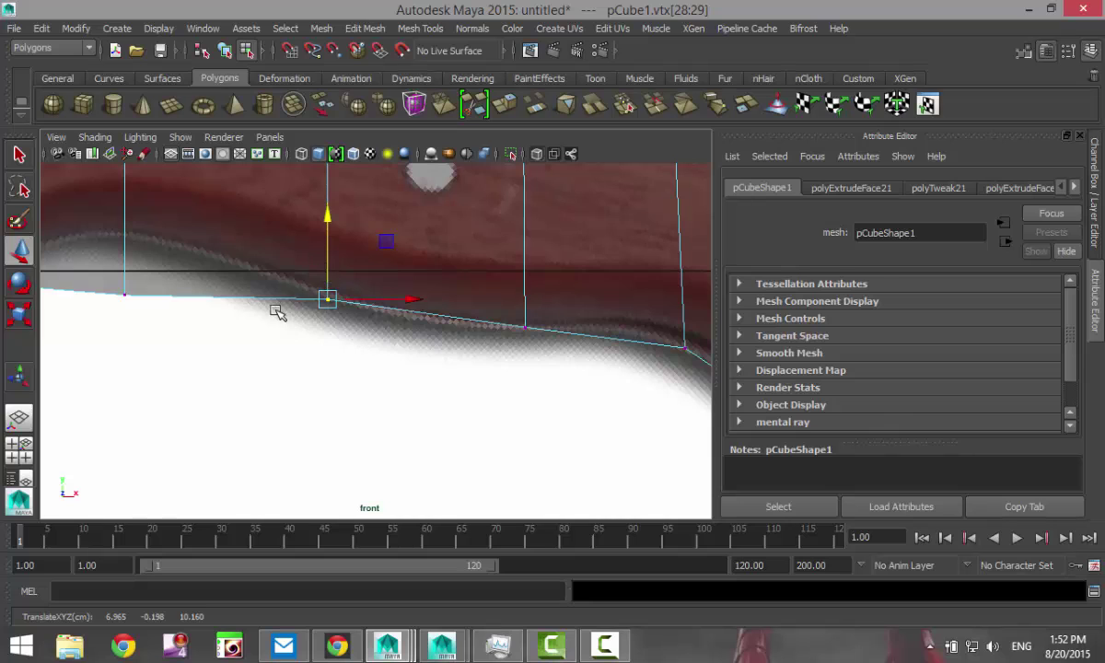
Step: Raise the lower vertices into the finger recess behind the guard and lower the neighbouring ones to the guard's pointed end
middle_click_drag(280, 314, 529, 379, "alt")
left_click_drag(360, 347, 380, 369)
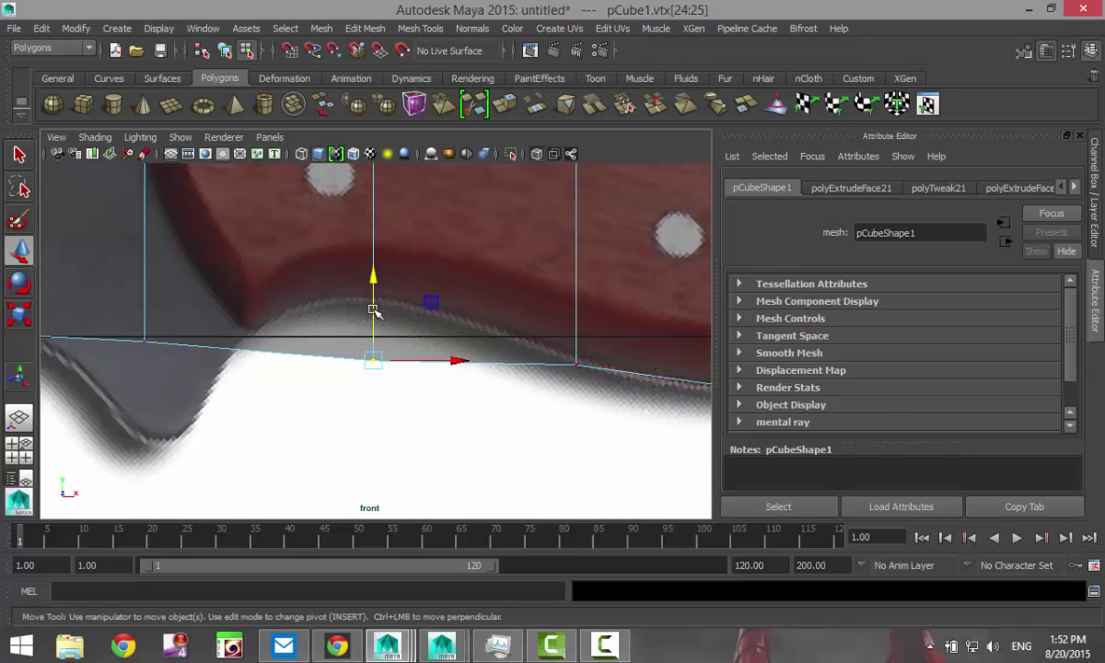
left_click_drag(373, 309, 373, 250)
middle_click_drag(271, 367, 453, 346, "alt")
left_click_drag(284, 304, 331, 343)
left_click_drag(307, 242, 333, 343)
Step: Raise the two middle pairs of lower vertices under the JUNGLE MASTER lettering to the arched edge, one at about X 1.23, Y 0.23
middle_click_drag(232, 359, 654, 426, "alt")
left_click_drag(444, 341, 488, 392)
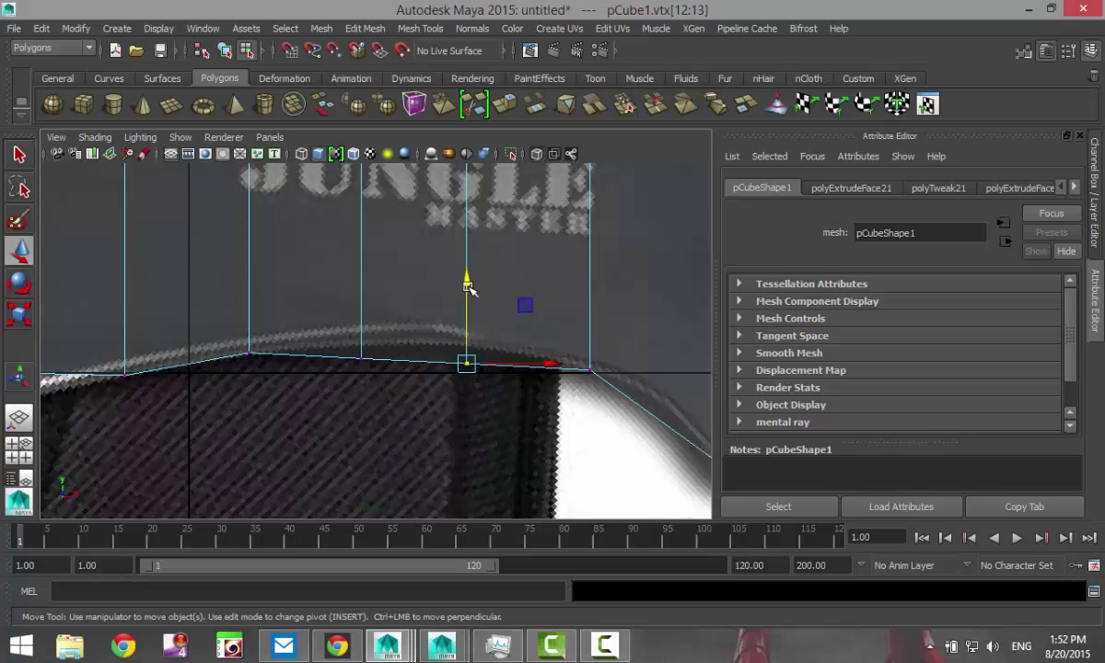
left_click_drag(468, 288, 474, 268)
left_click_drag(329, 340, 385, 376)
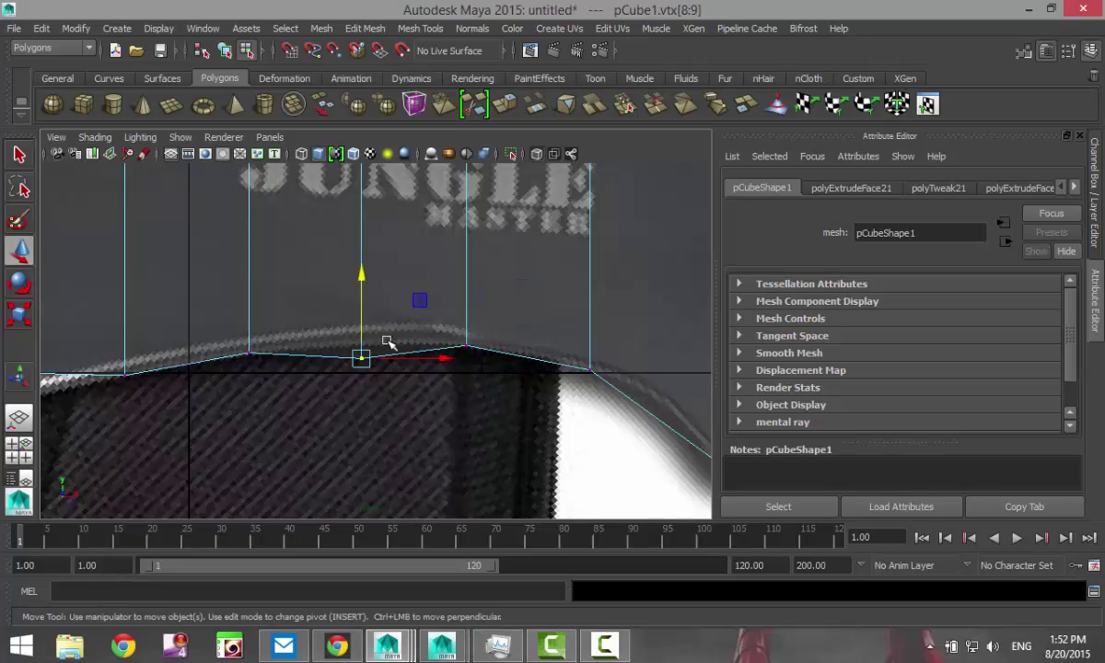
left_click_drag(365, 279, 366, 261)
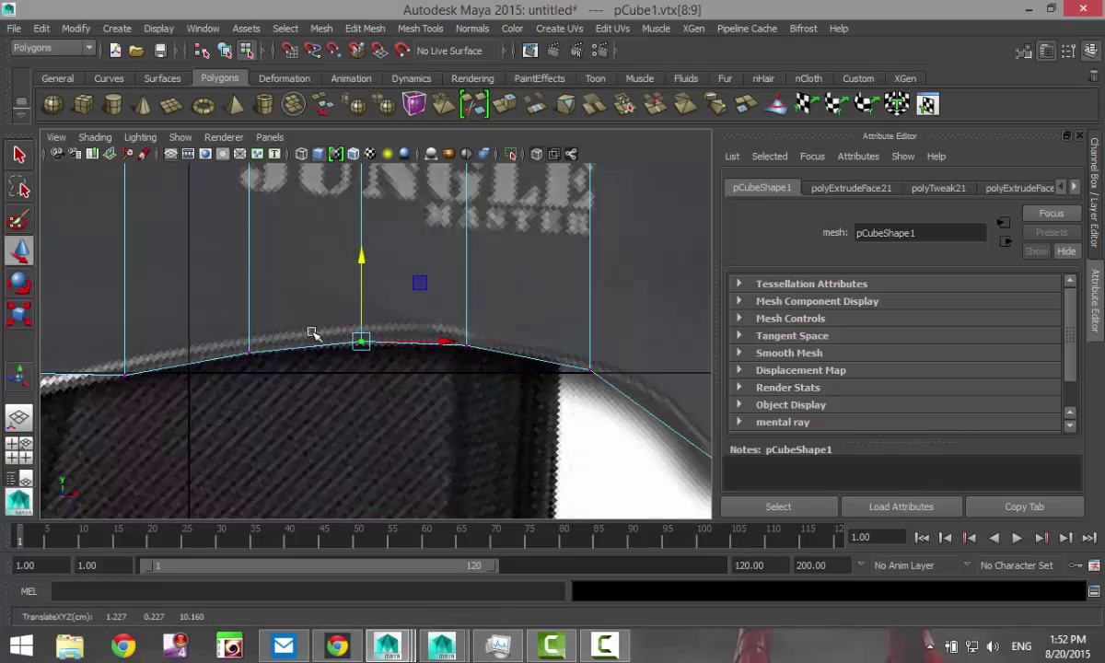
Step: Lower the first two pairs of bottom vertices on the blade side of the lettering onto the cutting edge
middle_click_drag(289, 422, 734, 379, "alt")
left_click_drag(393, 305, 472, 381)
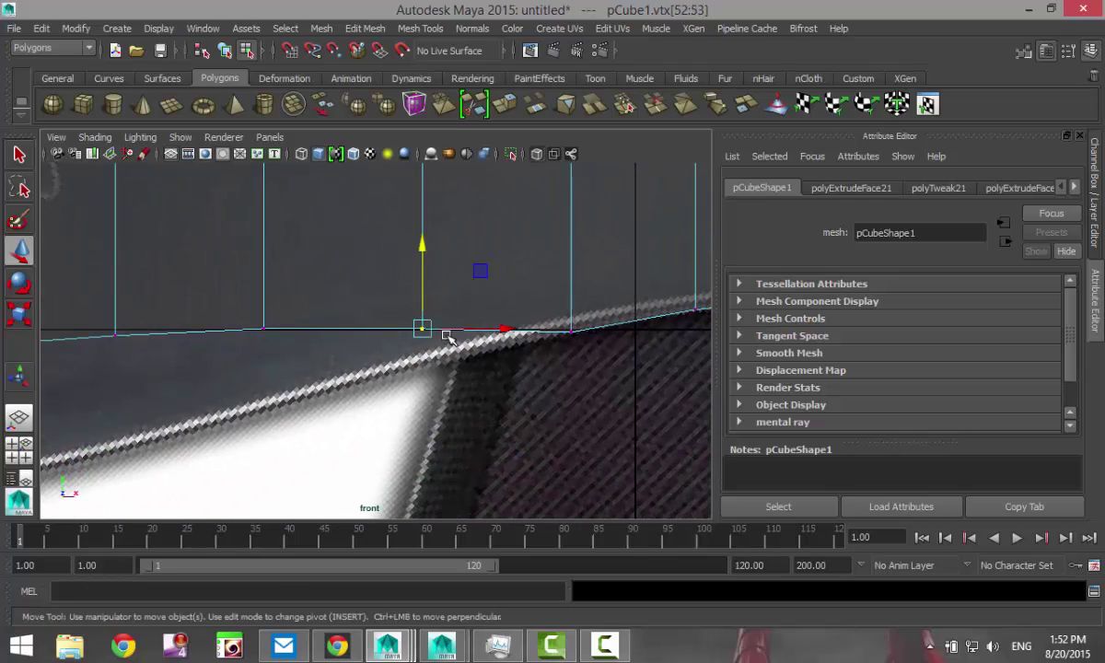
left_click_drag(425, 255, 424, 274)
left_click_drag(257, 285, 282, 342)
left_click_drag(264, 246, 281, 332)
Step: Lower the next two bottom vertex pairs onto the cutting edge, to about Y -0.89 at X -3.70 and Y -1.19 at X -5.09
middle_click_drag(167, 396, 495, 365, "alt")
left_click_drag(429, 293, 465, 339)
left_click_drag(446, 227, 469, 341)
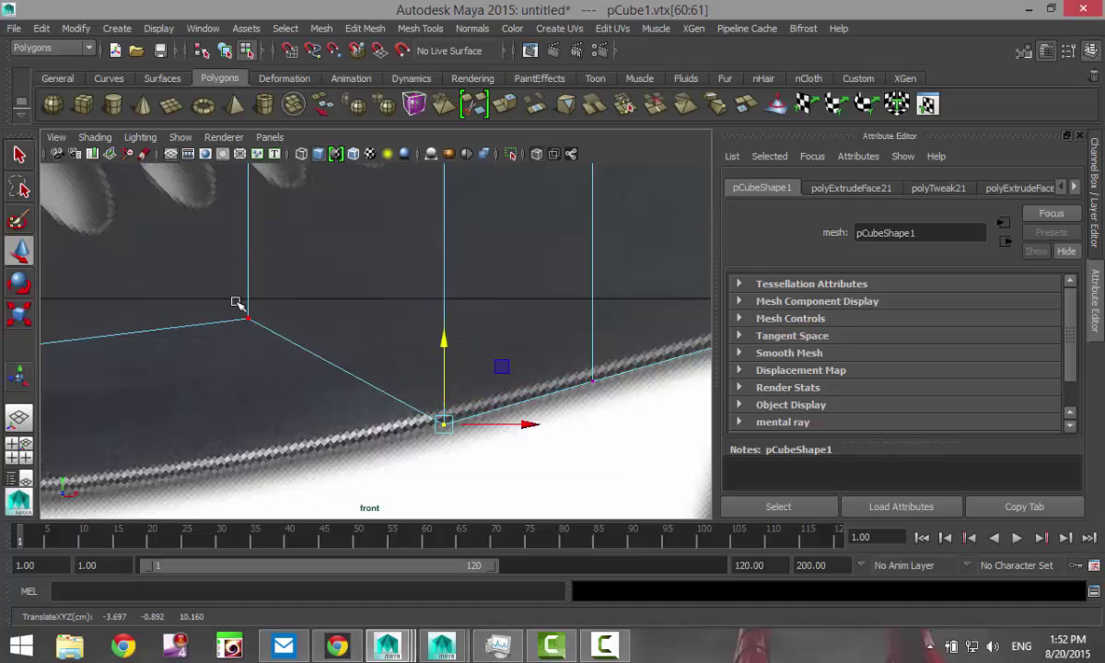
left_click_drag(238, 304, 268, 323)
left_click_drag(252, 236, 272, 385)
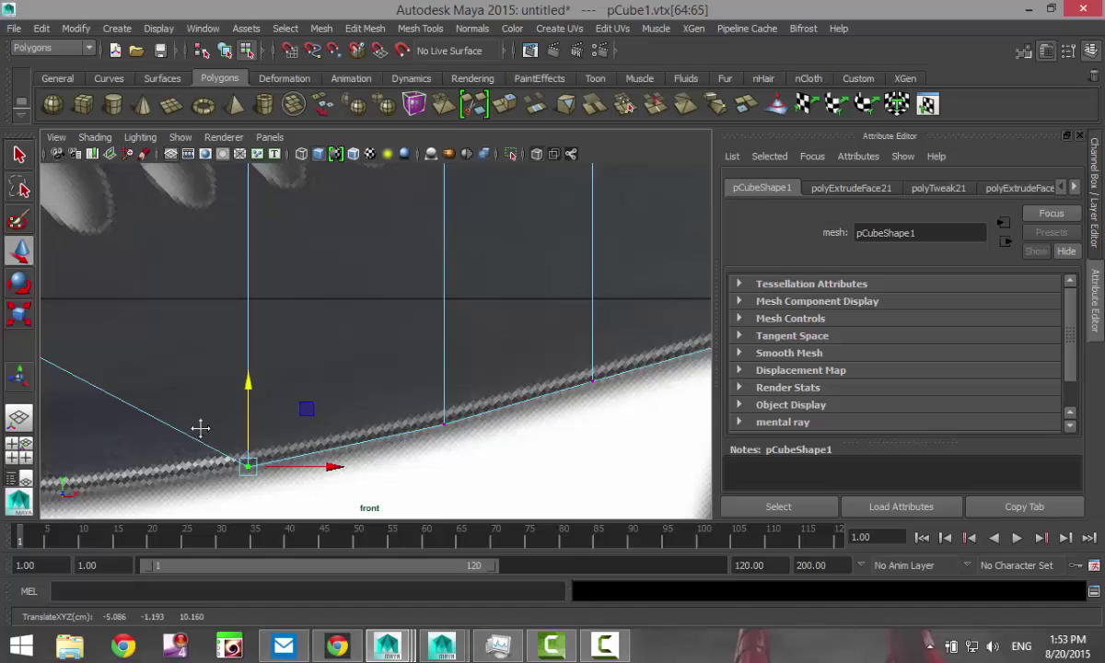
Step: Lower the bottom vertex pairs beneath the blade holes to the cutting edge, about Y -1.41 at X -6.71 and Y -1.45 at X -8.00
middle_click_drag(200, 429, 510, 397, "alt")
left_click_drag(290, 274, 367, 337)
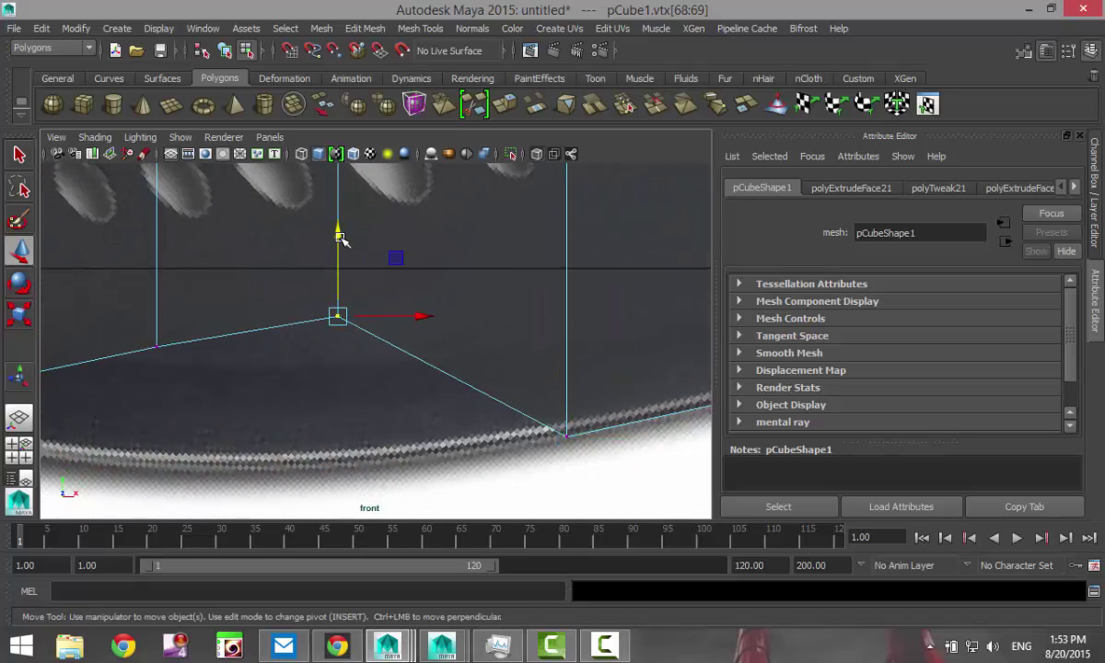
left_click_drag(340, 238, 359, 387)
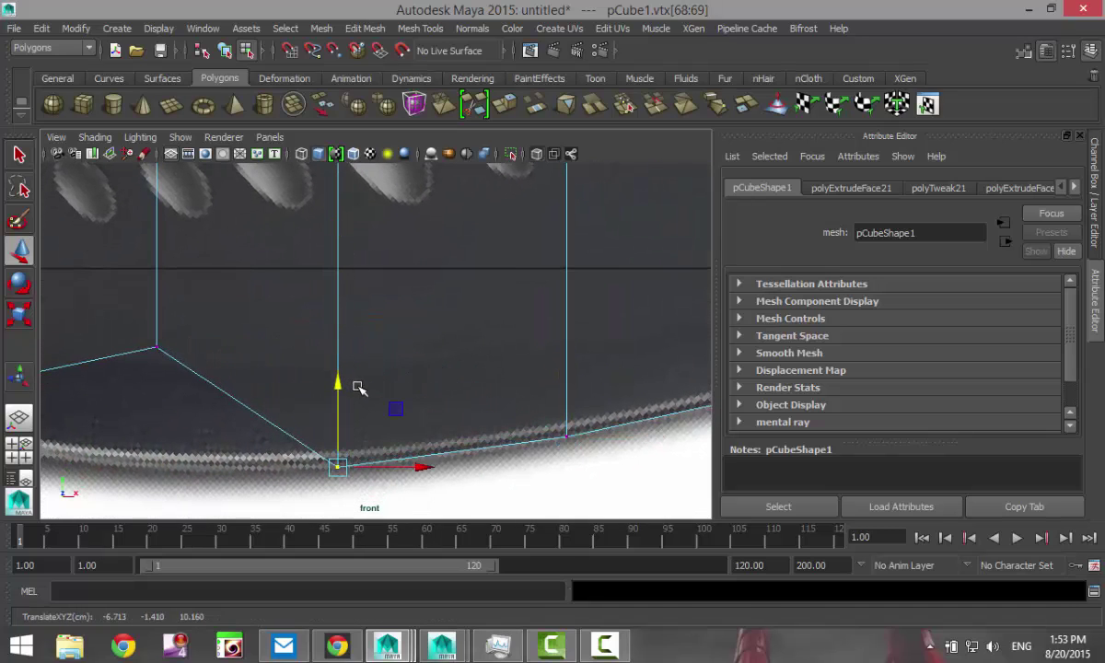
middle_click_drag(216, 428, 394, 393, "alt")
left_click_drag(434, 409, 434, 409)
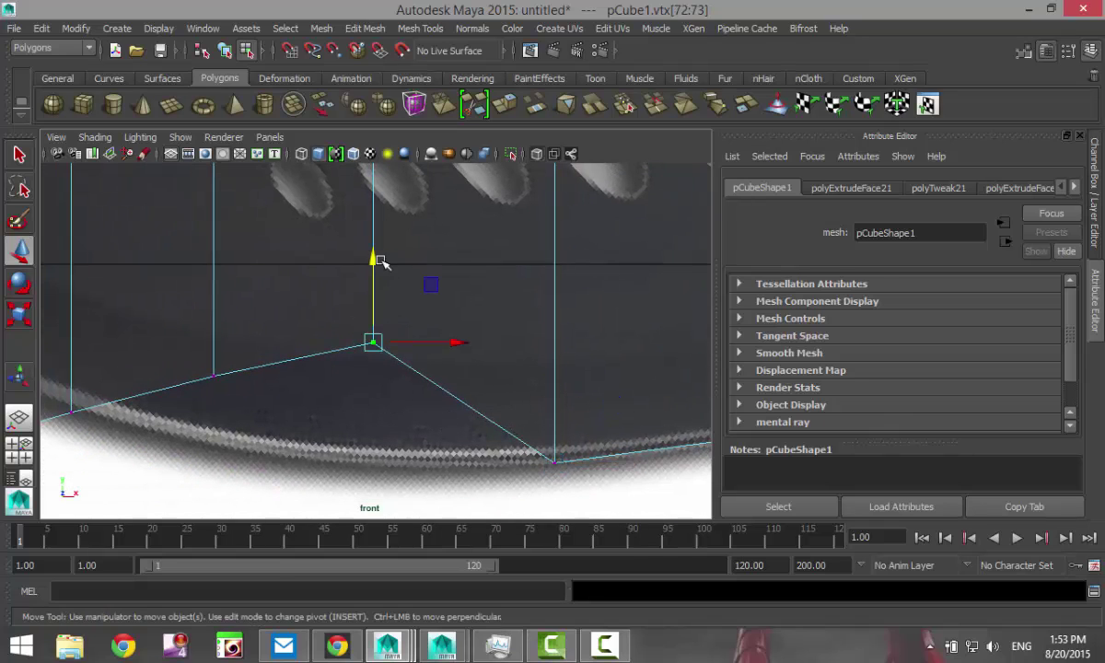
left_click_drag(393, 257, 396, 383)
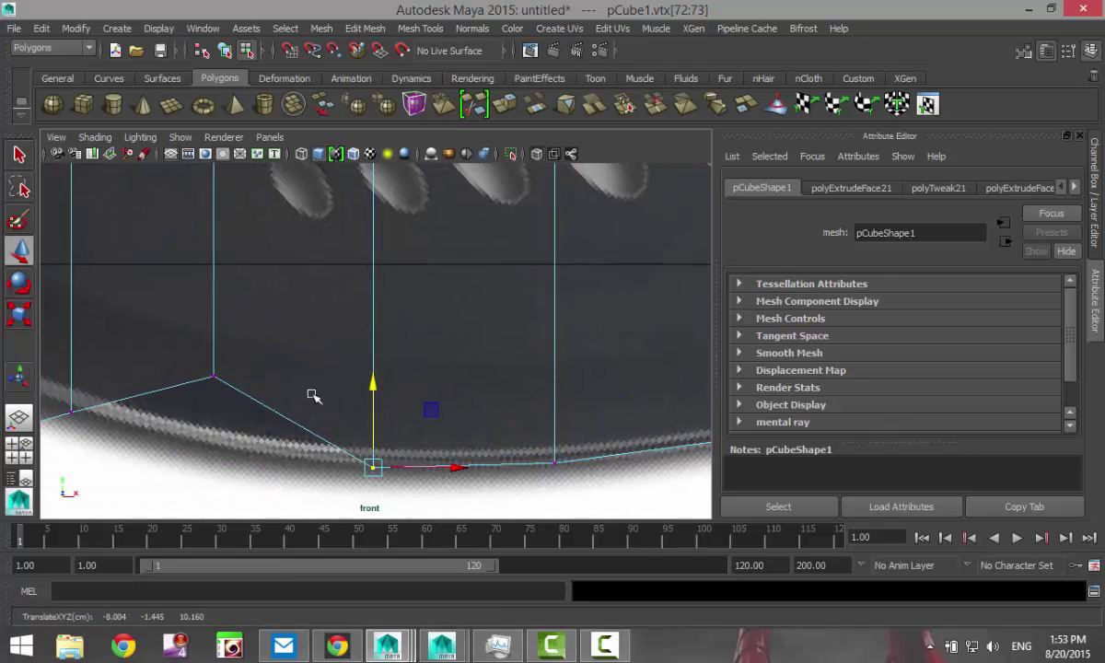
Step: Fit the bottom vertex pairs beyond the holes to the cutting edge, about Y -1.30 at X -9.14 and Y -1.02 at X -10.15
middle_click_drag(248, 425, 406, 422, "alt")
left_click_drag(354, 357, 388, 390)
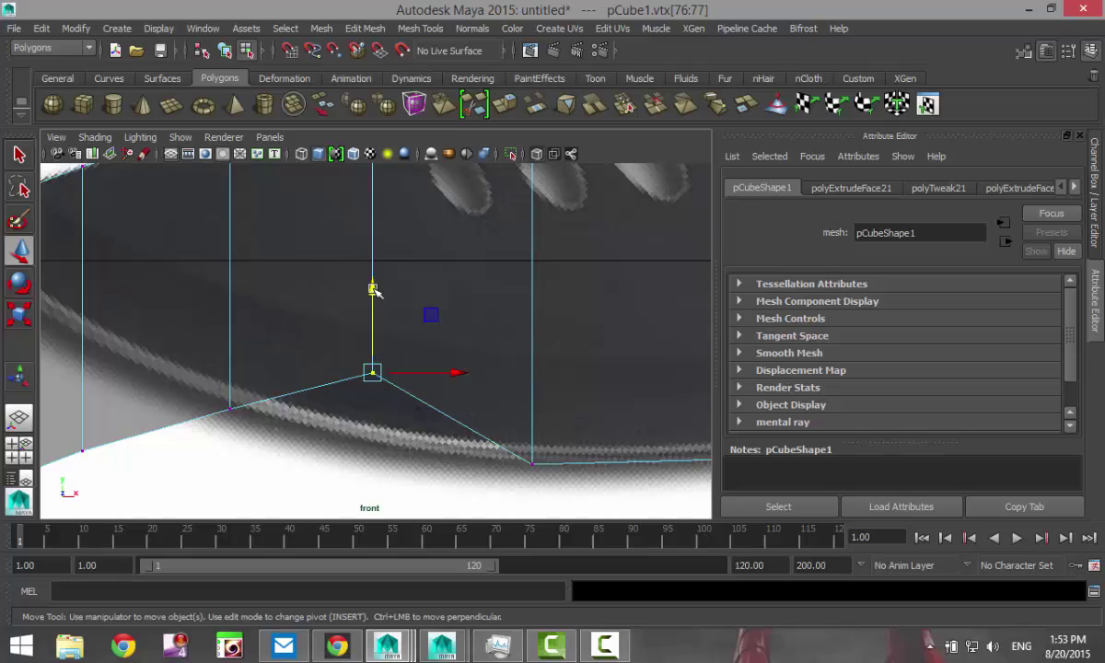
left_click_drag(374, 290, 381, 362)
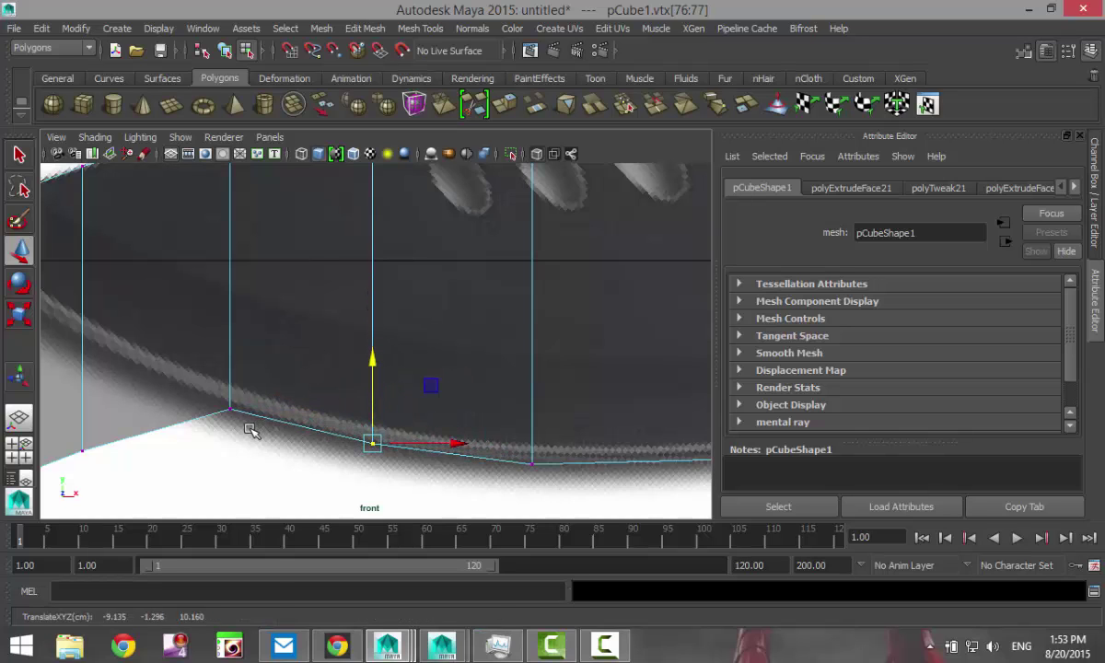
middle_click_drag(249, 430, 447, 422, "alt")
left_click_drag(411, 411, 426, 313)
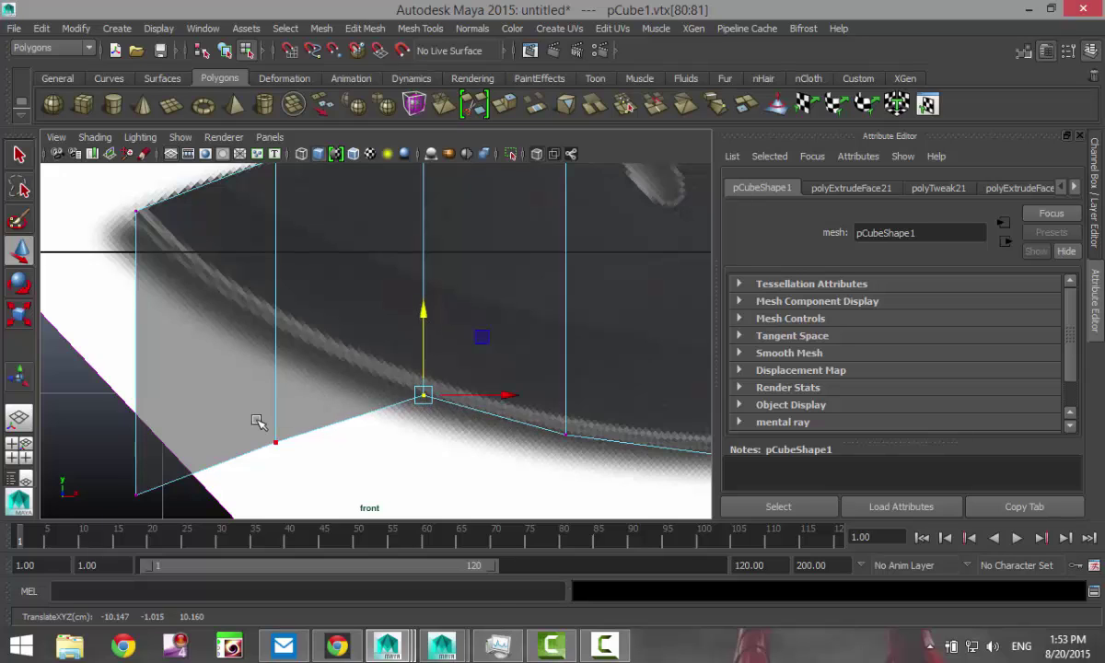
Step: Raise the bottom vertices near the tip to about Y -0.53 at X -11.20, and the last pair up to the blade's point
left_click_drag(244, 394, 313, 488)
left_click_drag(279, 354, 287, 244)
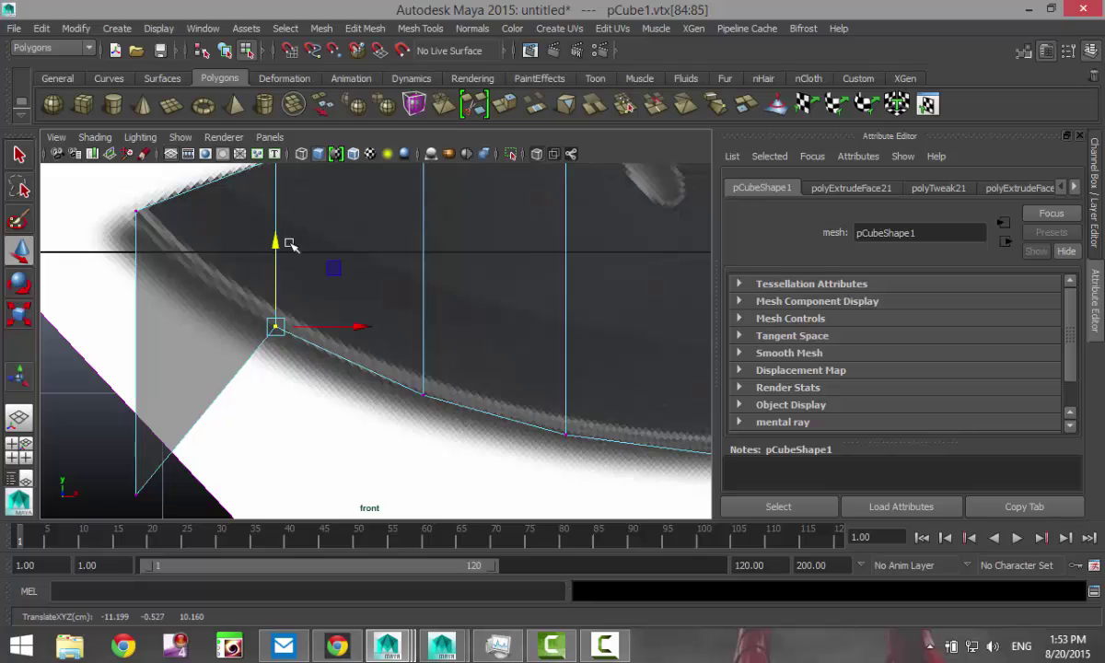
left_click_drag(123, 471, 158, 512)
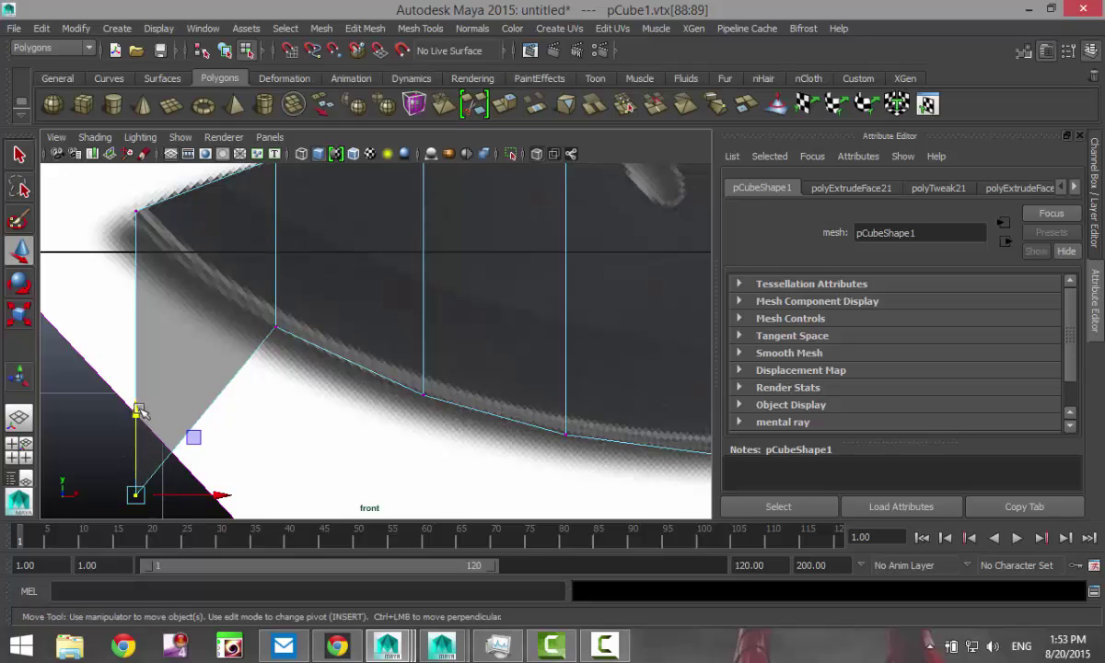
left_click_drag(139, 410, 146, 136)
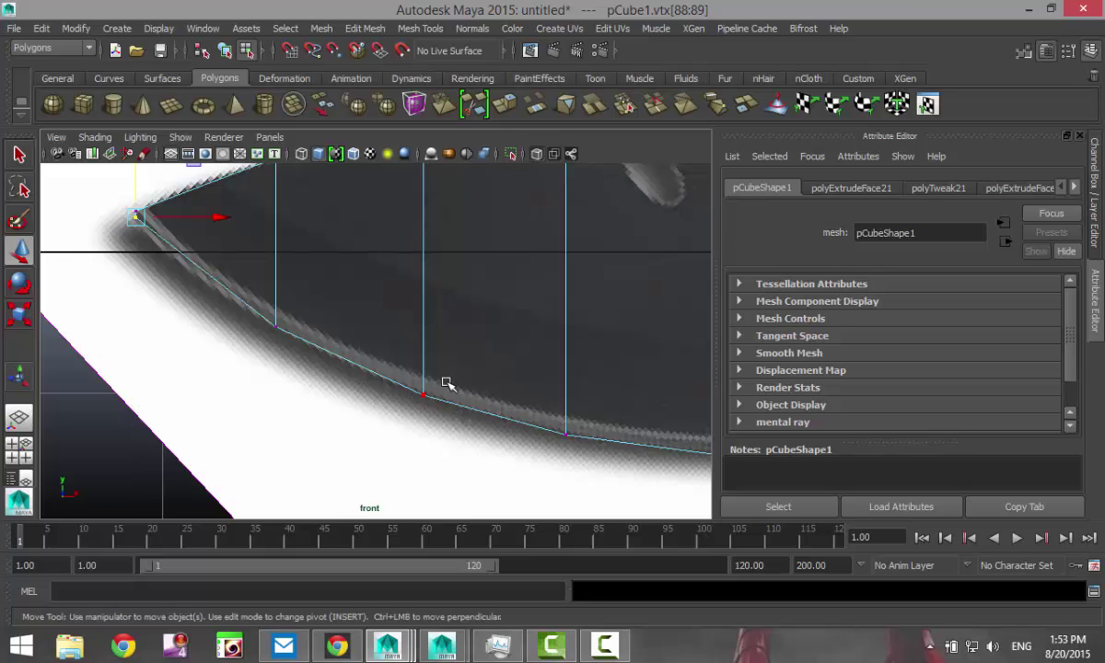
Step: Show the whole machete mesh in the four-view layout
scroll(447, 383, "down", 6)
middle_click_drag(503, 390, 131, 419, "alt")
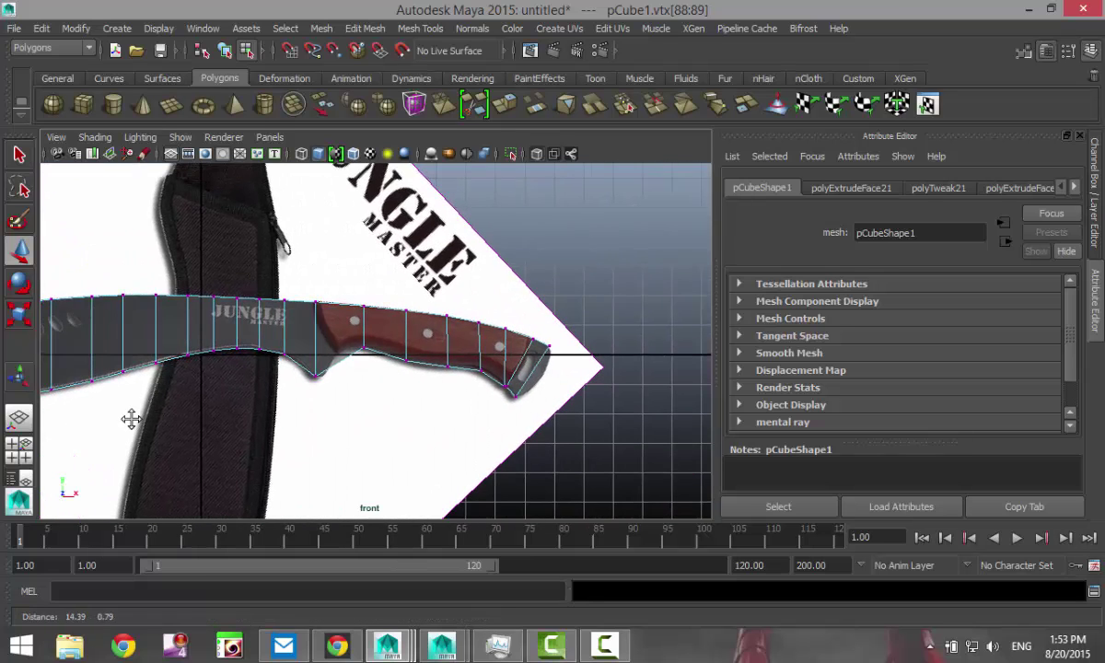
left_click(19, 449)
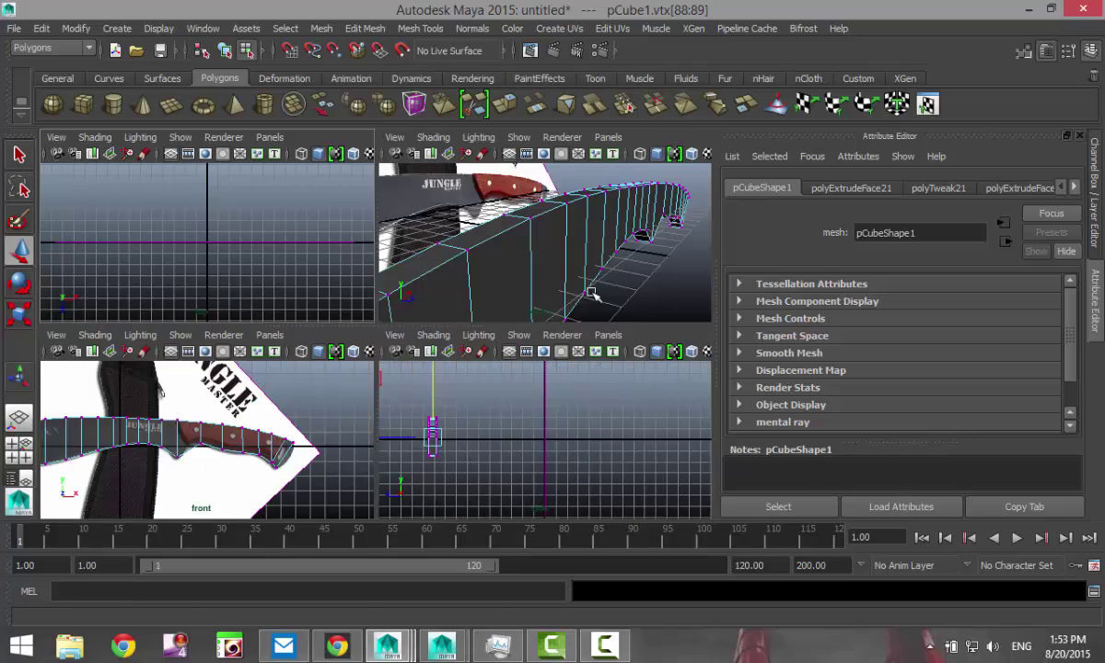
Step: Thin the whole machete mesh by scaling it along Z to about 0.27
key("space")
left_click_drag(509, 321, 458, 350, "alt")
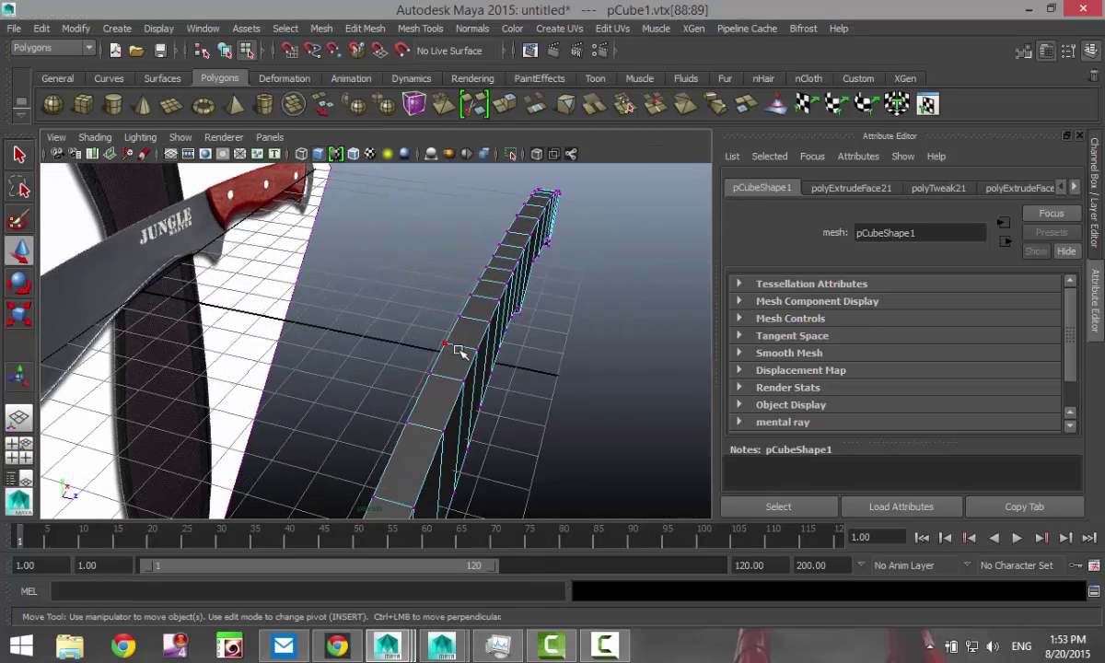
right_click_drag(457, 350, 535, 214)
left_click(501, 272)
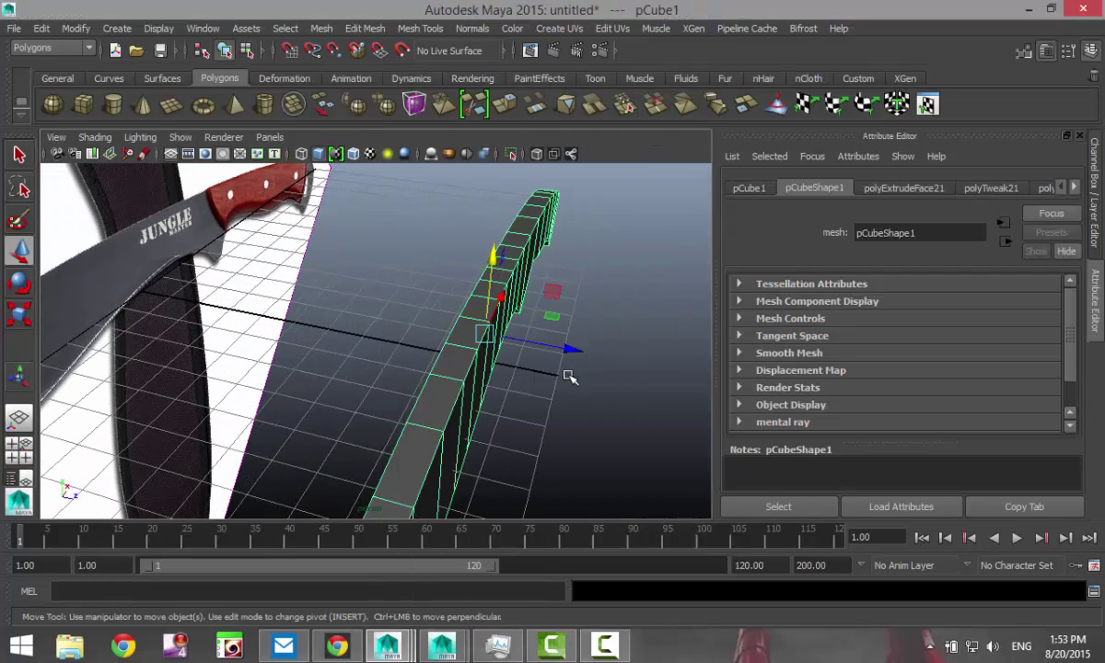
key("r")
left_click_drag(561, 347, 503, 338)
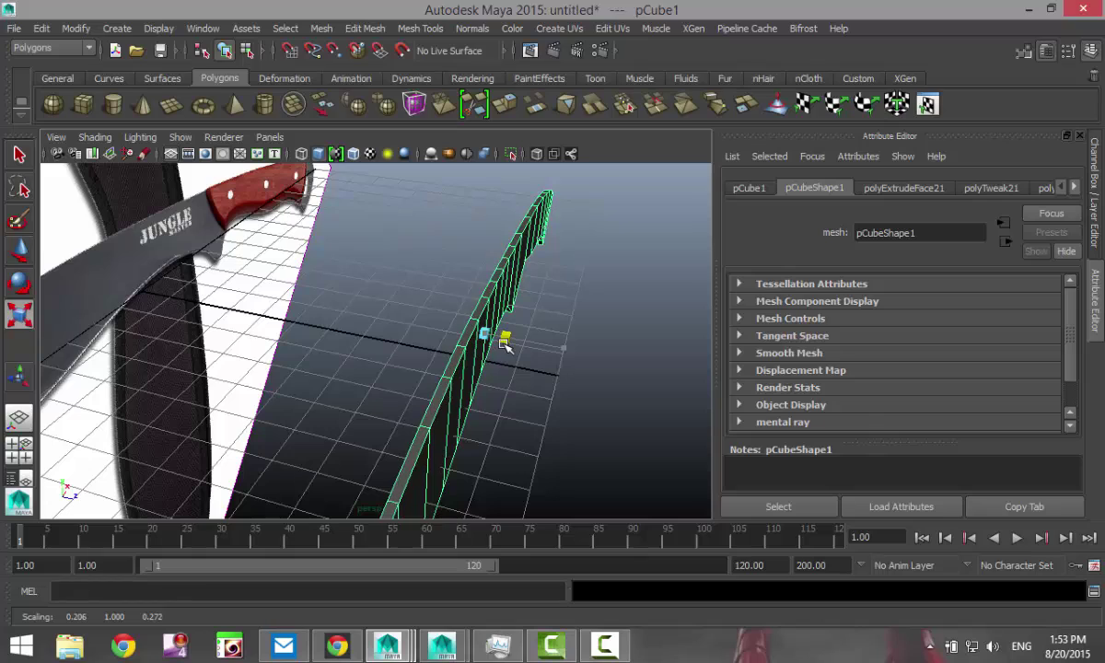
Step: Examine the thinned mesh from the side, including the butt end of the handle
left_click(467, 414)
left_click_drag(522, 414, 447, 406, "alt")
middle_click_drag(539, 409, 405, 406, "alt")
left_click_drag(612, 426, 617, 444, "alt")
middle_click_drag(617, 444, 427, 441, "alt")
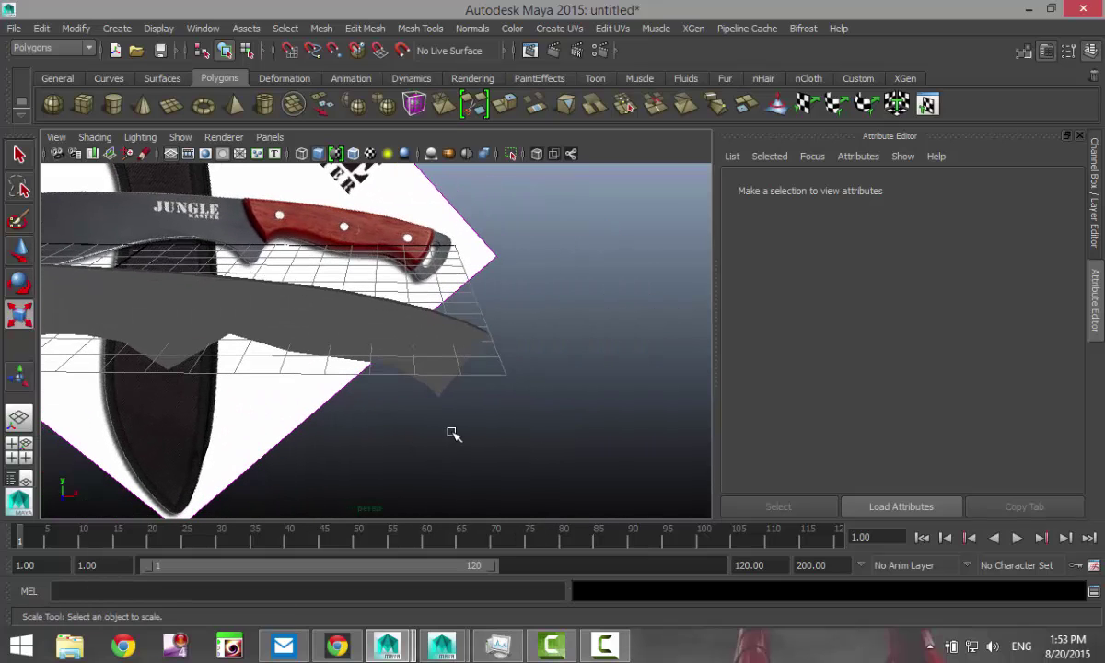
scroll(454, 435, "up", 2)
left_click_drag(380, 431, 418, 415, "alt")
left_click(420, 330)
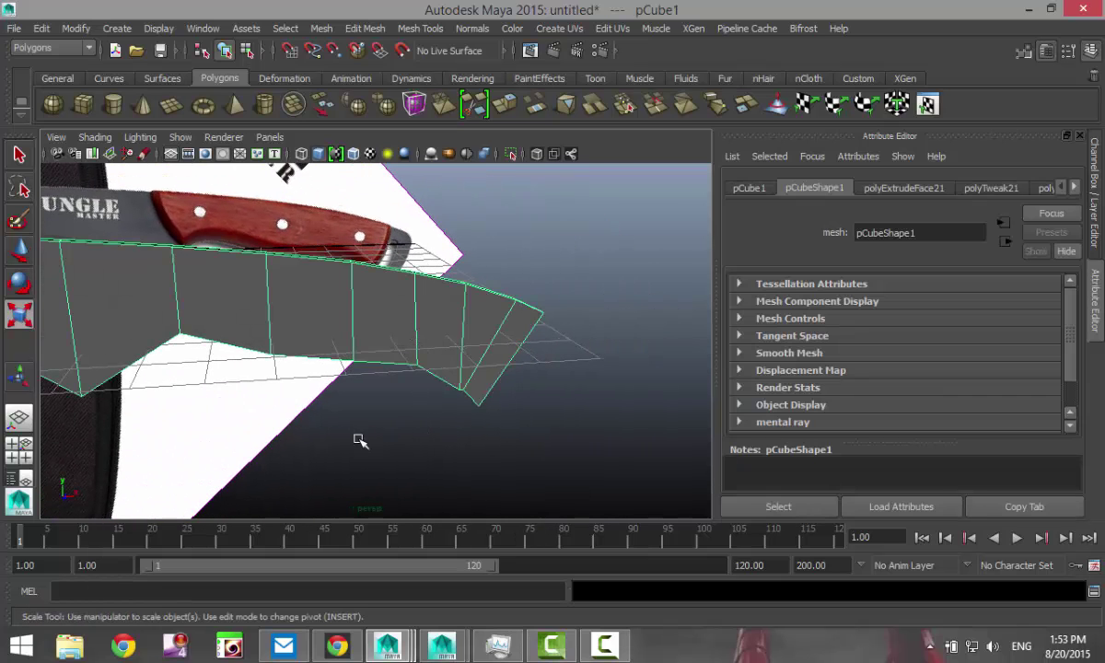
Step: Set the Insert Edge Loop tool to multiple edge loops, with 3 loops per insertion
left_click(18, 450)
key("space")
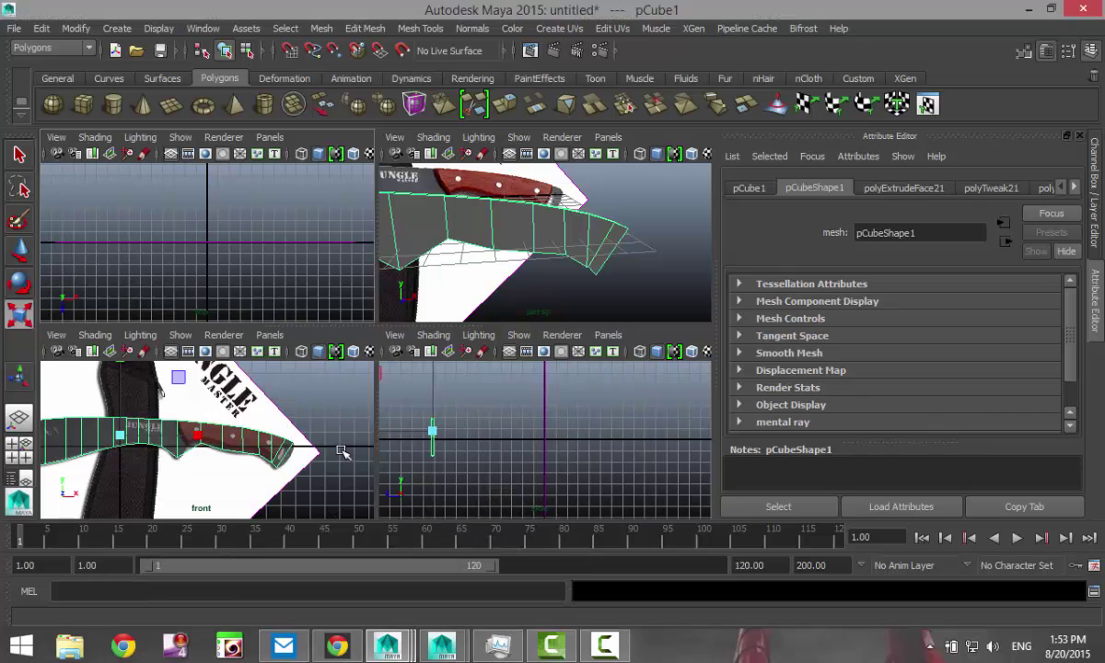
key("space")
scroll(469, 429, "up", 4)
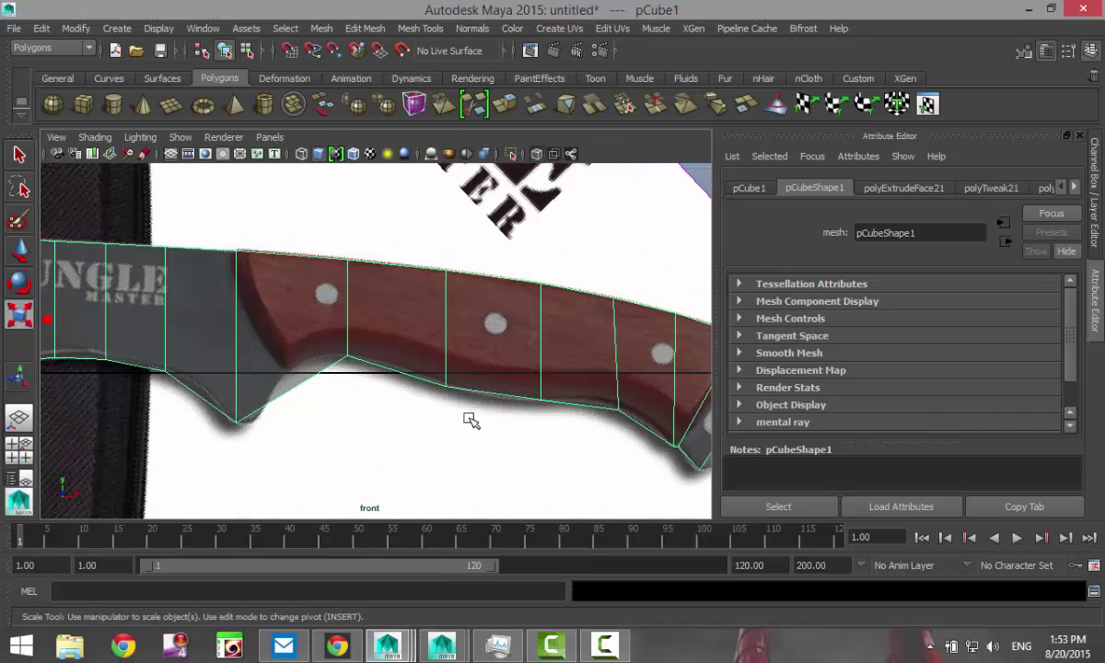
middle_click_drag(445, 443, 328, 410, "alt")
scroll(377, 439, "down", 4)
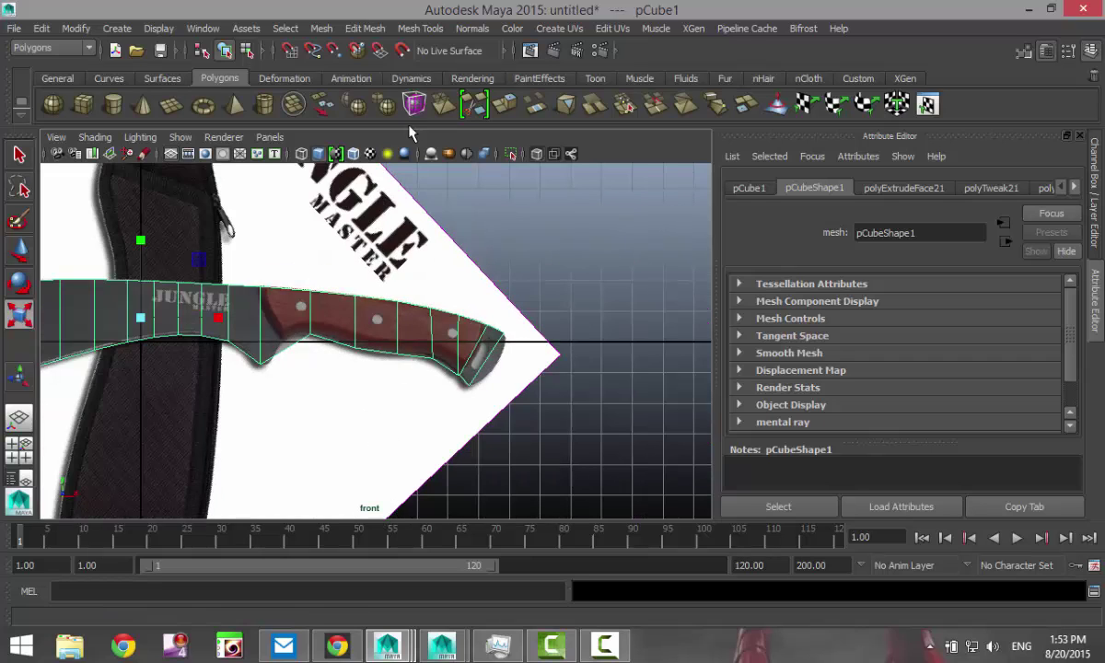
left_click(420, 28)
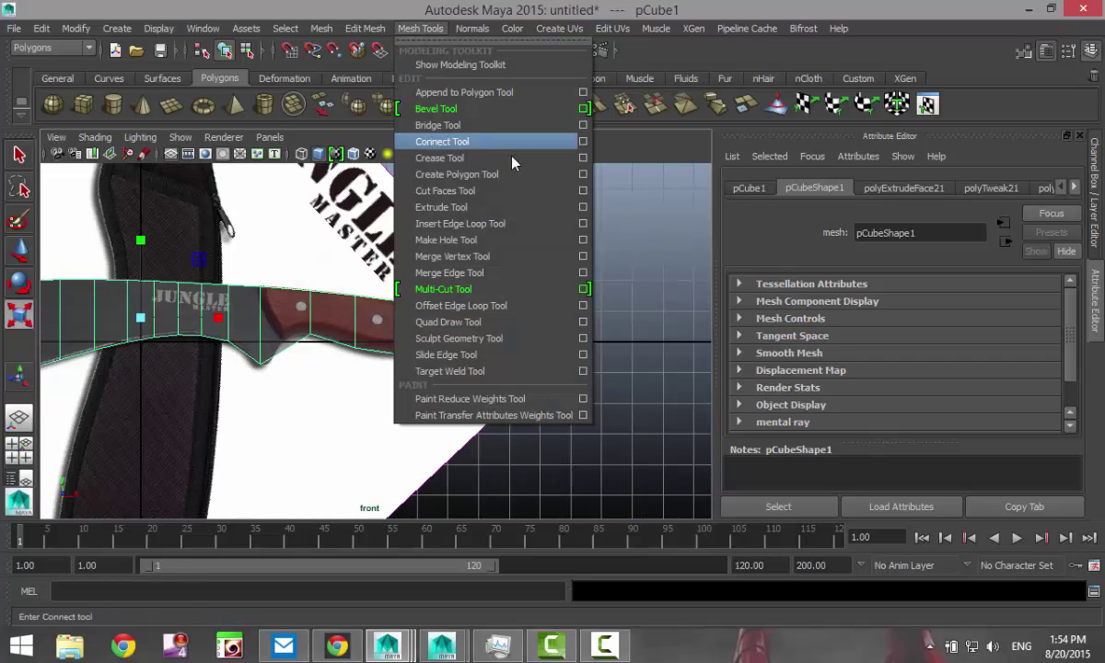
left_click(582, 228)
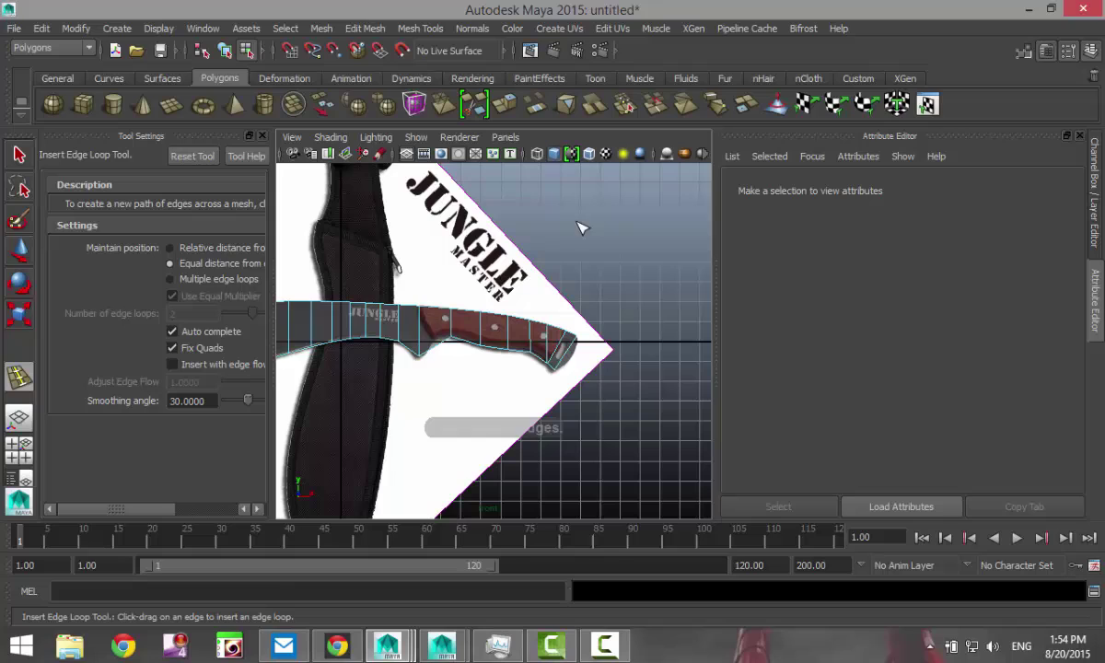
left_click(170, 279)
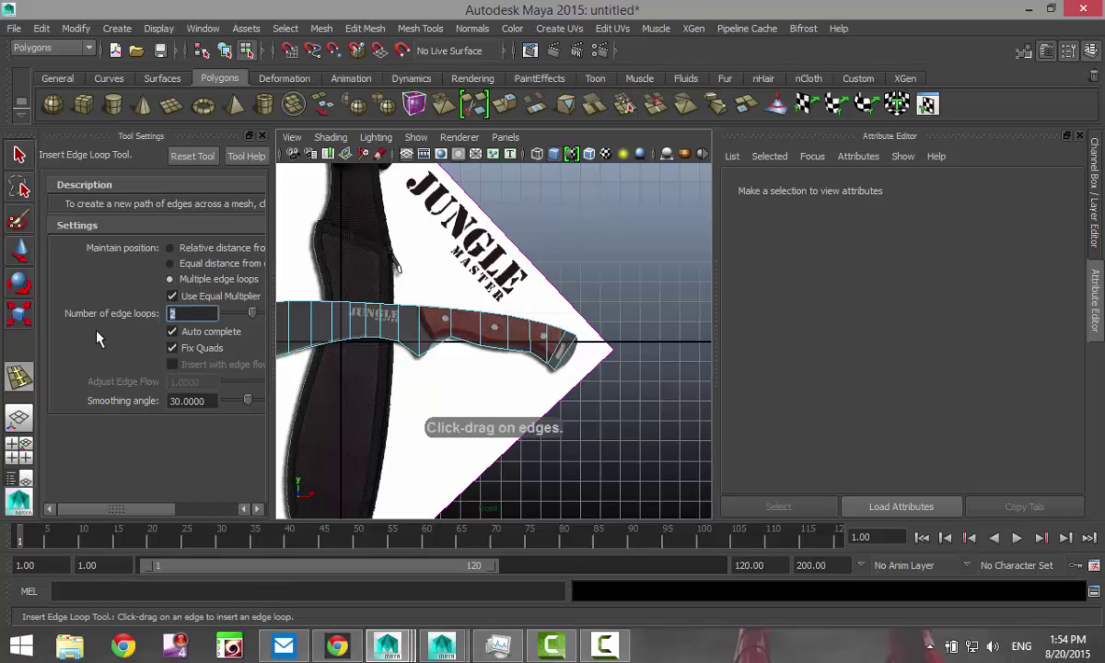
type("3")
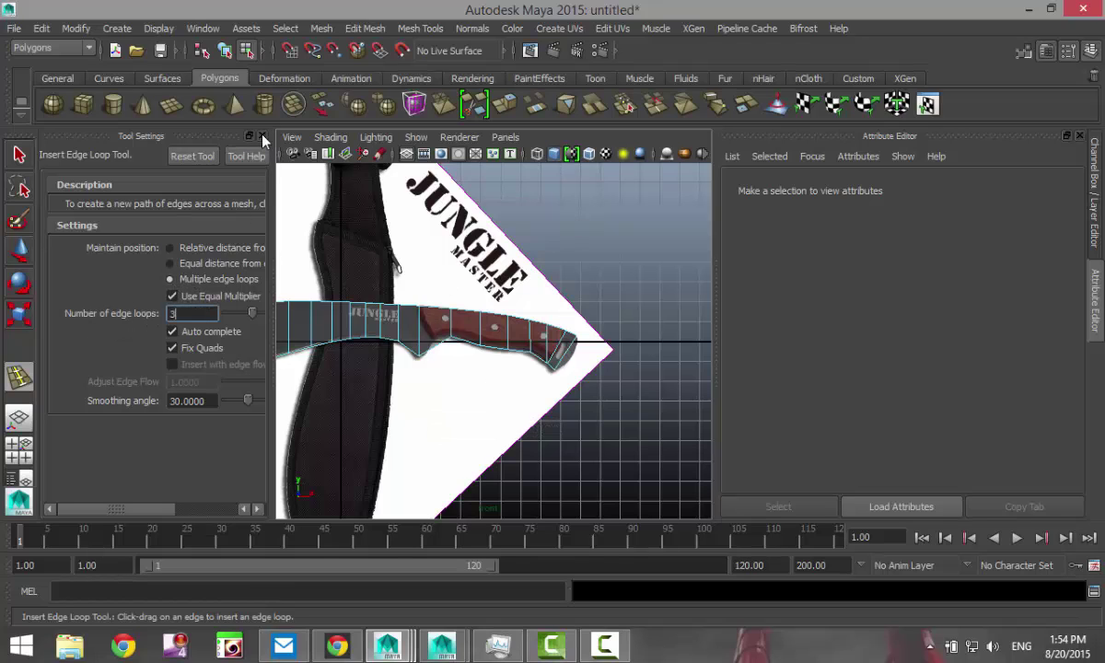
left_click(262, 139)
Step: Insert three evenly spaced edge loops running lengthwise along the machete
scroll(523, 382, "up", 5)
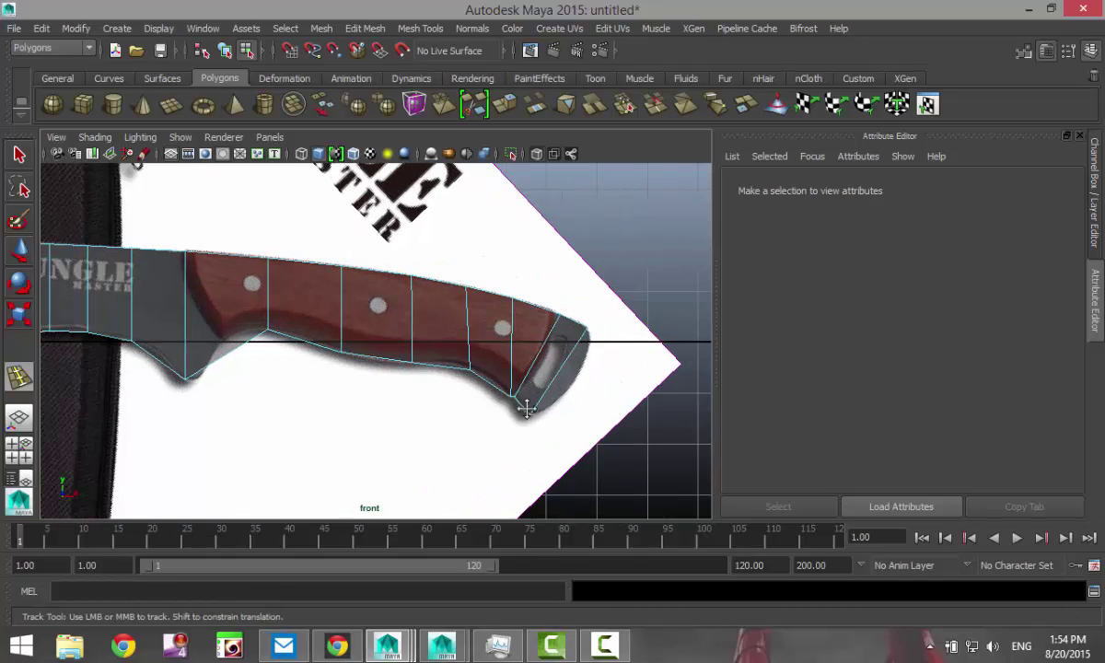
middle_click_drag(527, 408, 437, 391, "alt")
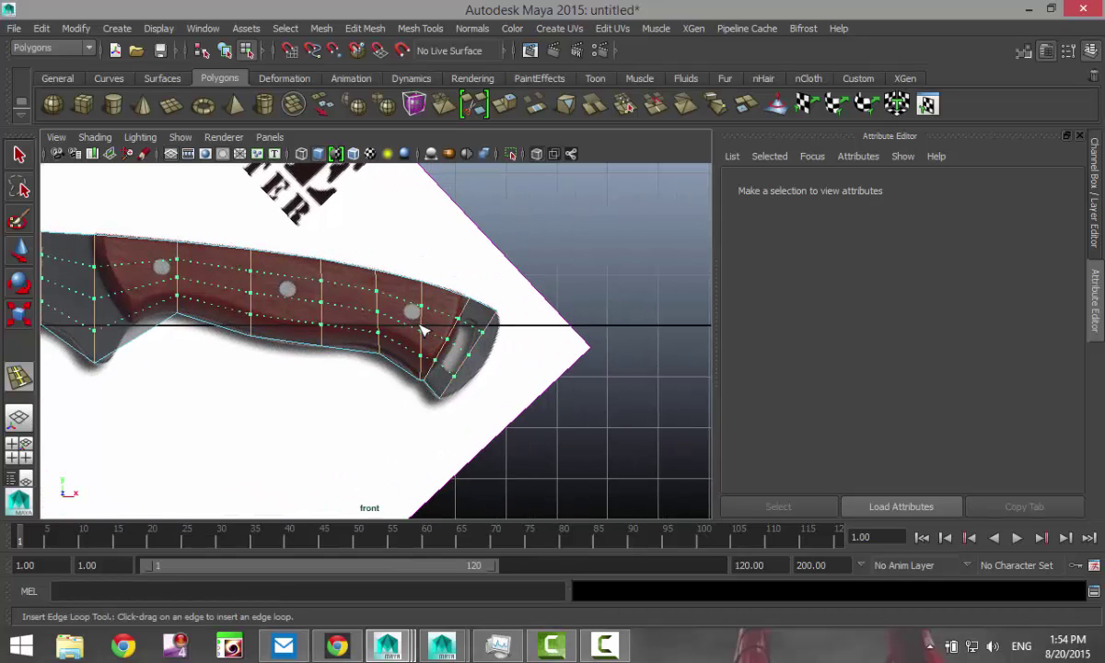
left_click(422, 329)
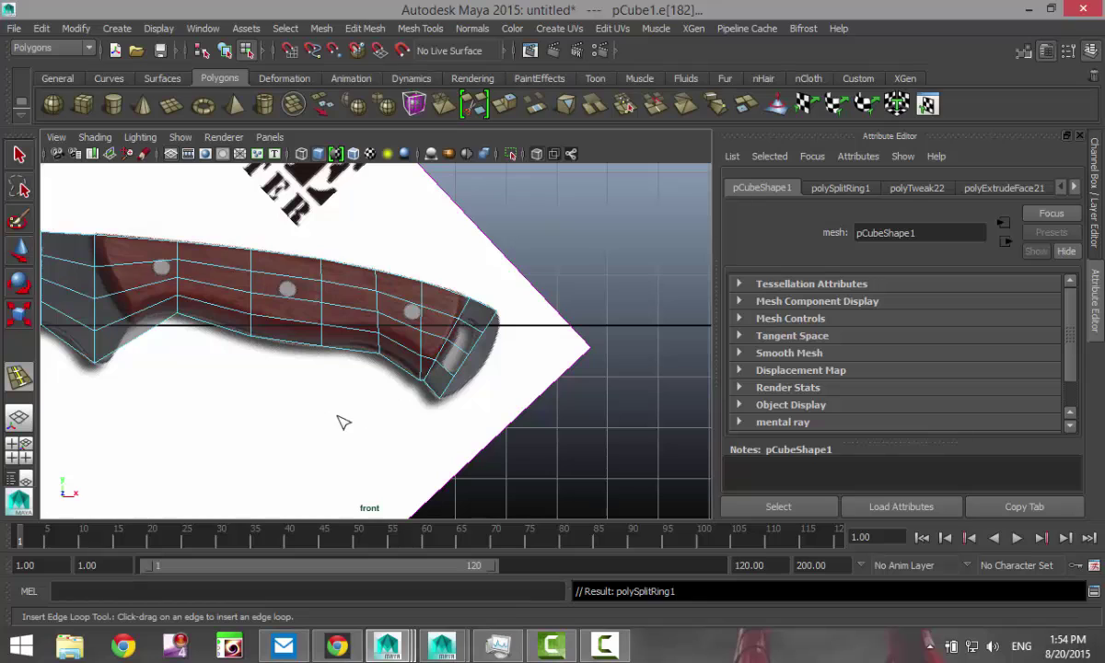
Step: Fit the new end vertex pairs to the rounded butt, the upper about X 11.88, Y -0.04 and the lowest about X 11.08, Y -1.32
key("q")
scroll(530, 425, "up", 5)
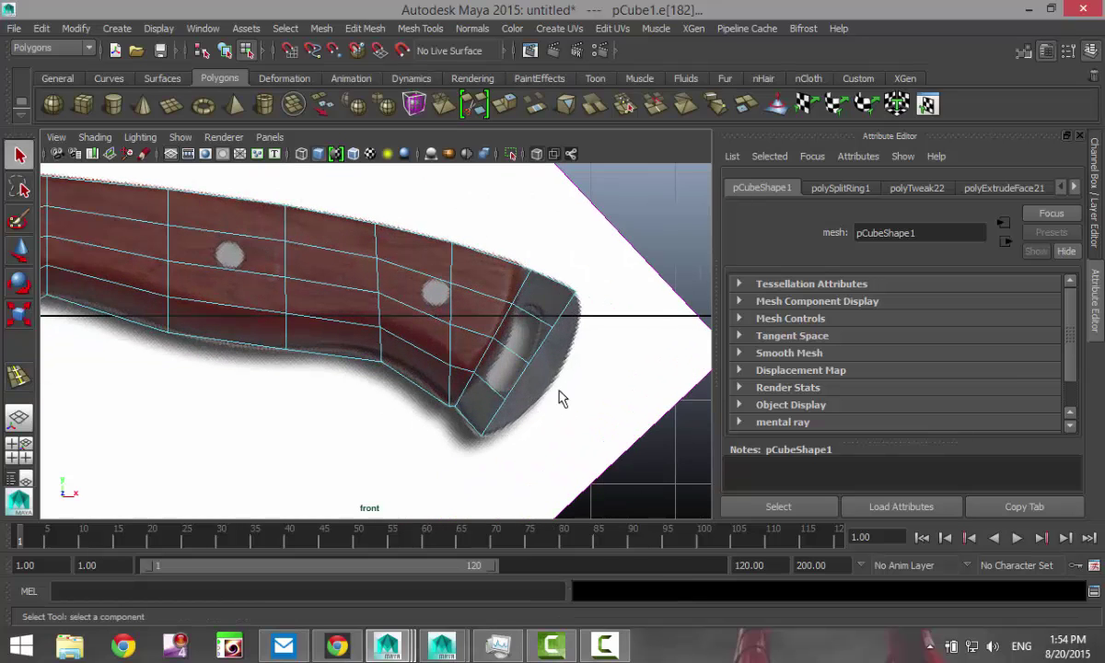
right_click_drag(452, 329, 370, 232)
left_click_drag(443, 313, 482, 367)
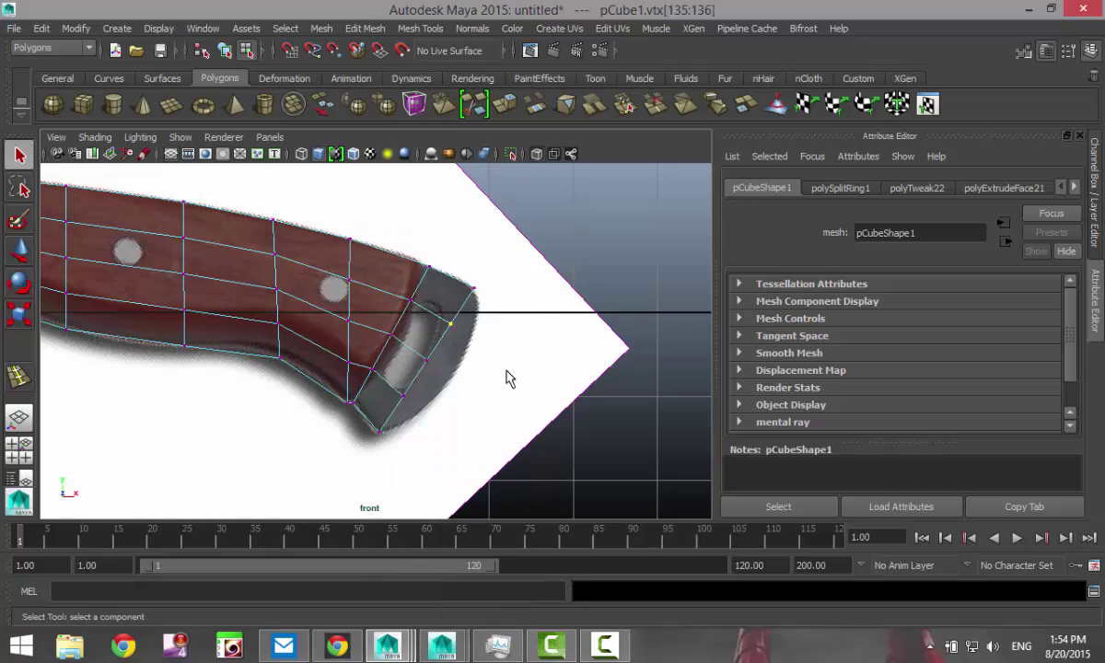
key("w")
left_click_drag(450, 322, 477, 317)
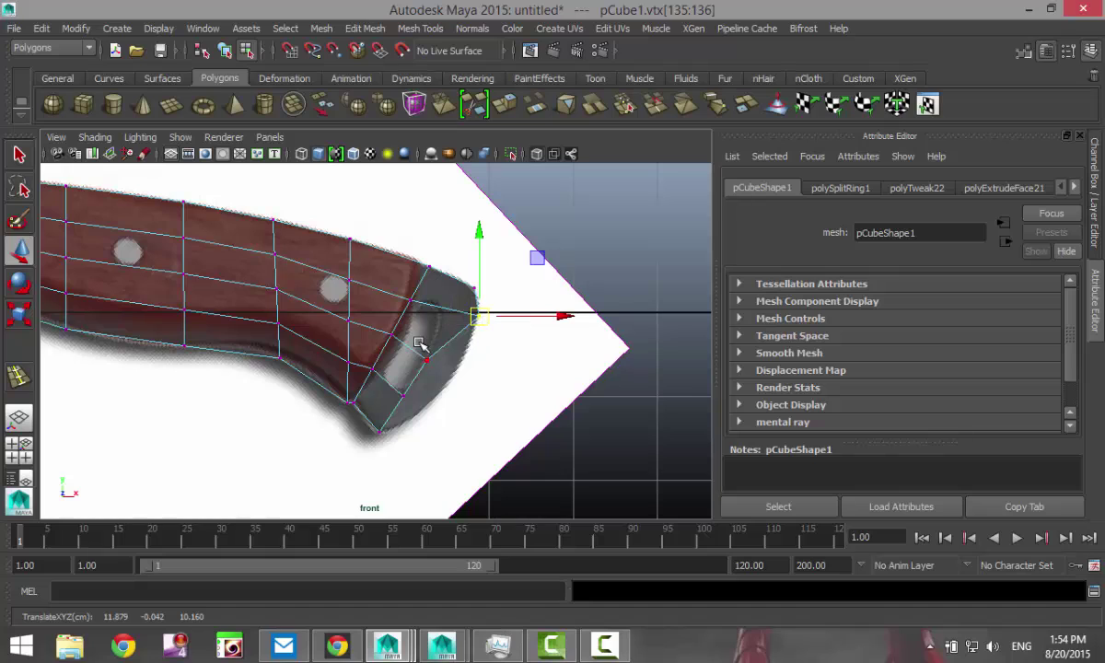
left_click_drag(415, 340, 447, 384)
left_click_drag(428, 360, 413, 424)
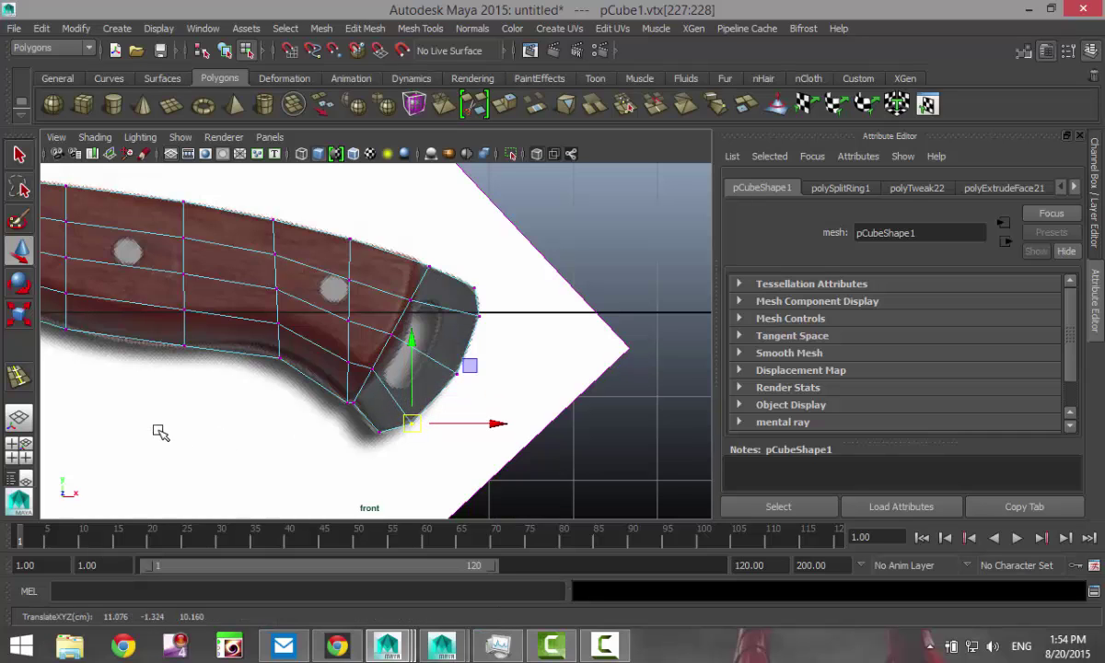
Step: Set Insert Edge Loop to equal distance and add five single cross loops between the handle's middle and rear rivets
middle_click_drag(161, 433, 388, 449, "alt")
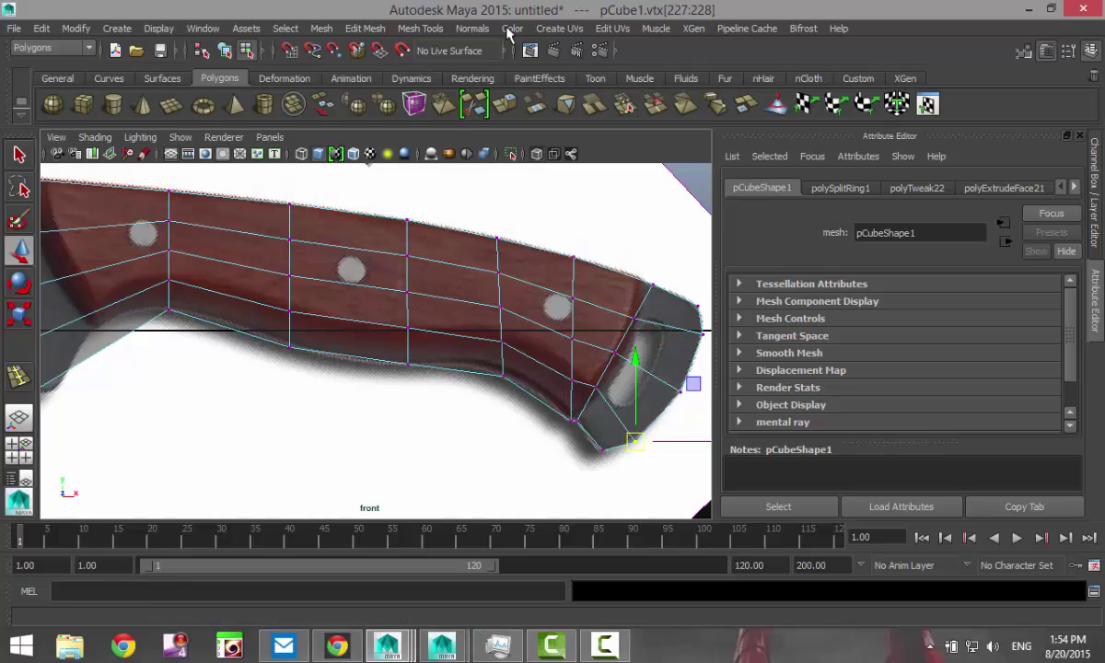
left_click(421, 28)
left_click(584, 226)
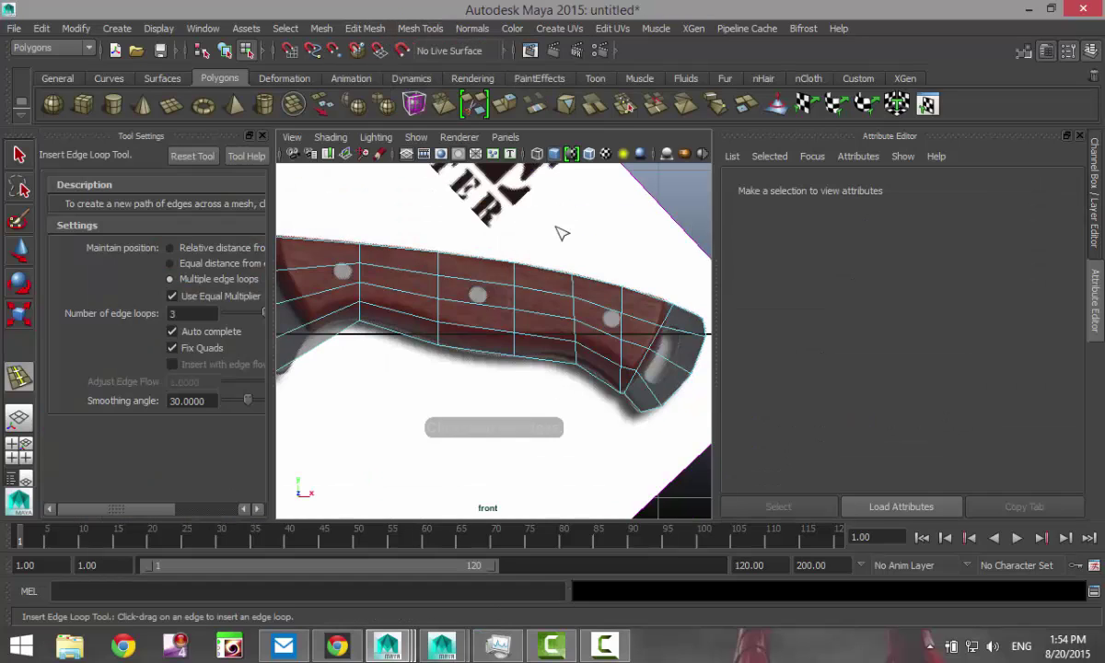
left_click(169, 264)
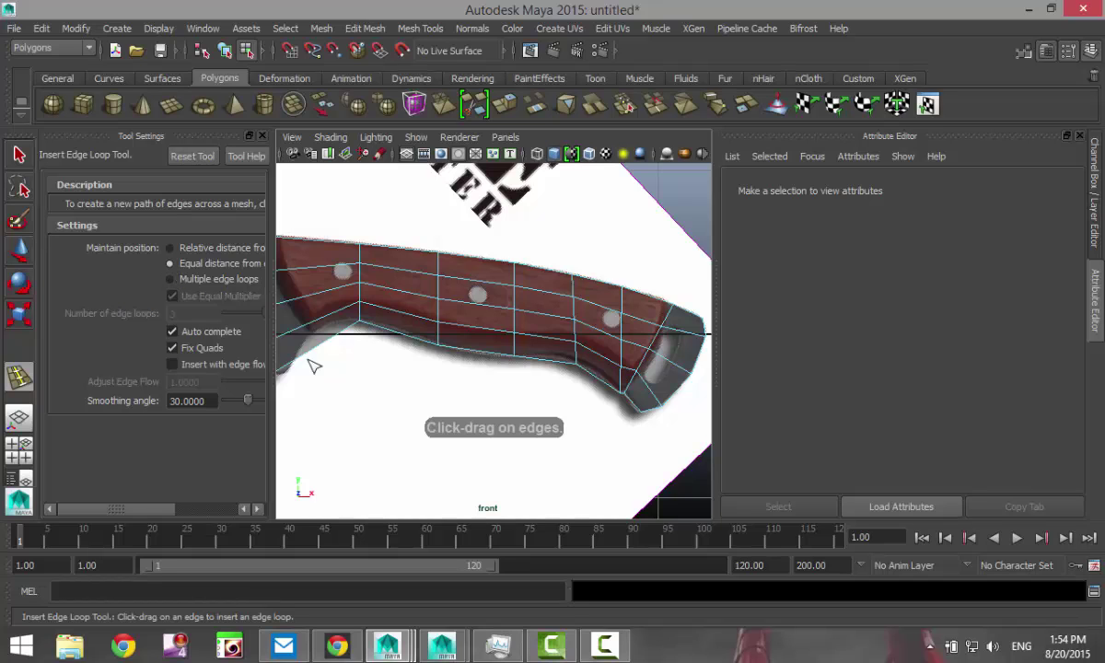
scroll(505, 425, "up", 3)
middle_click_drag(600, 432, 492, 381, "alt")
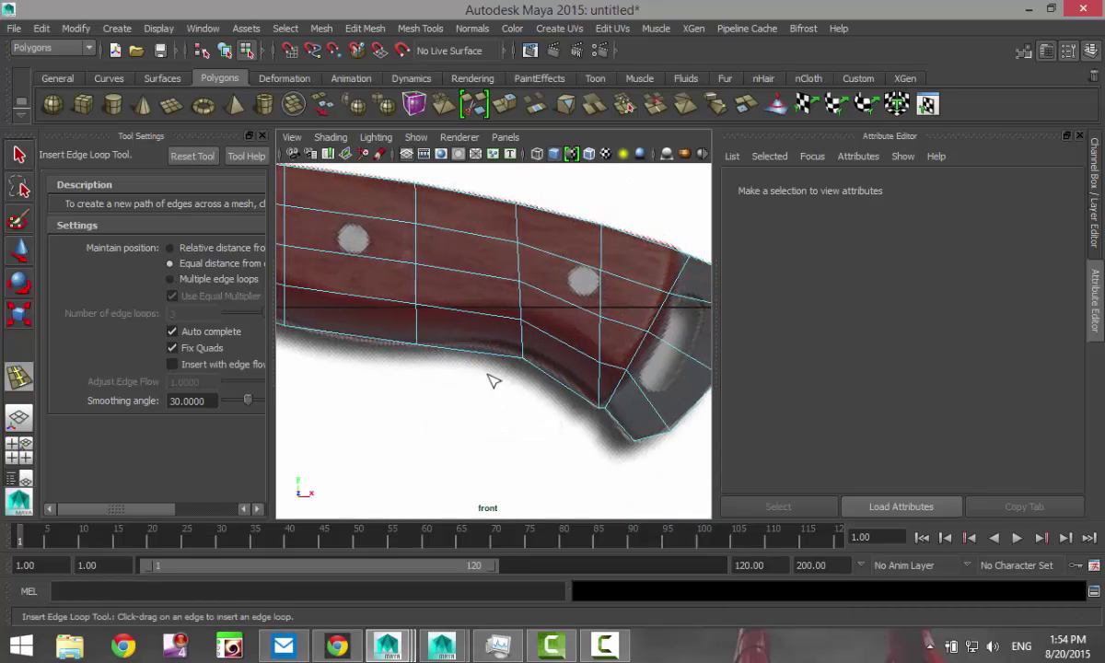
left_click(483, 241)
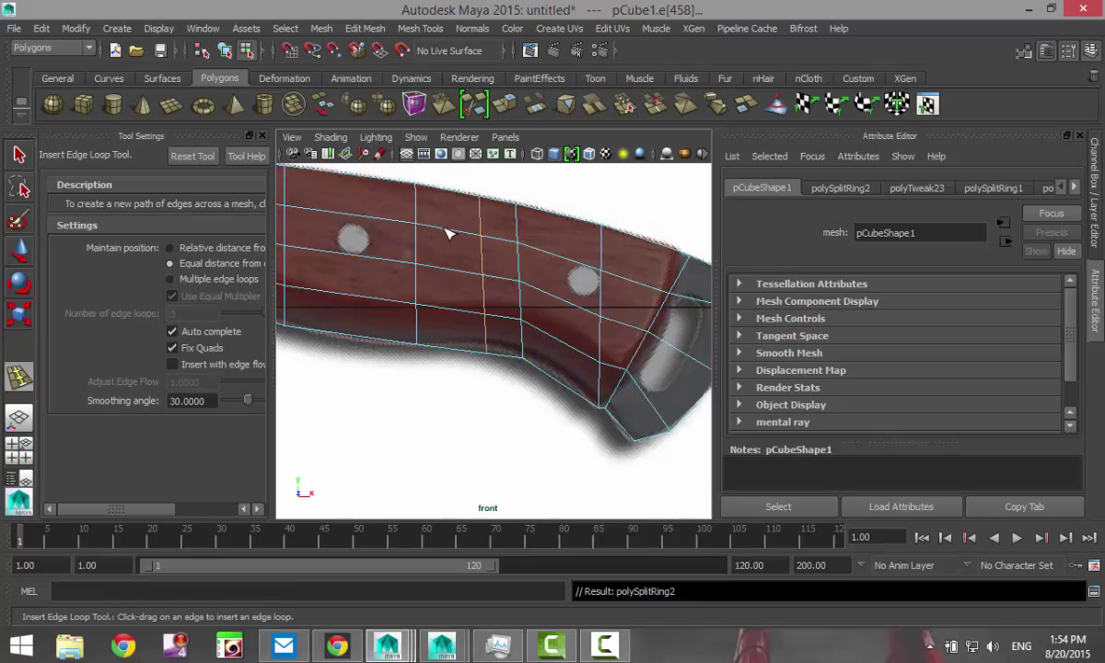
left_click(446, 234)
left_click(556, 261)
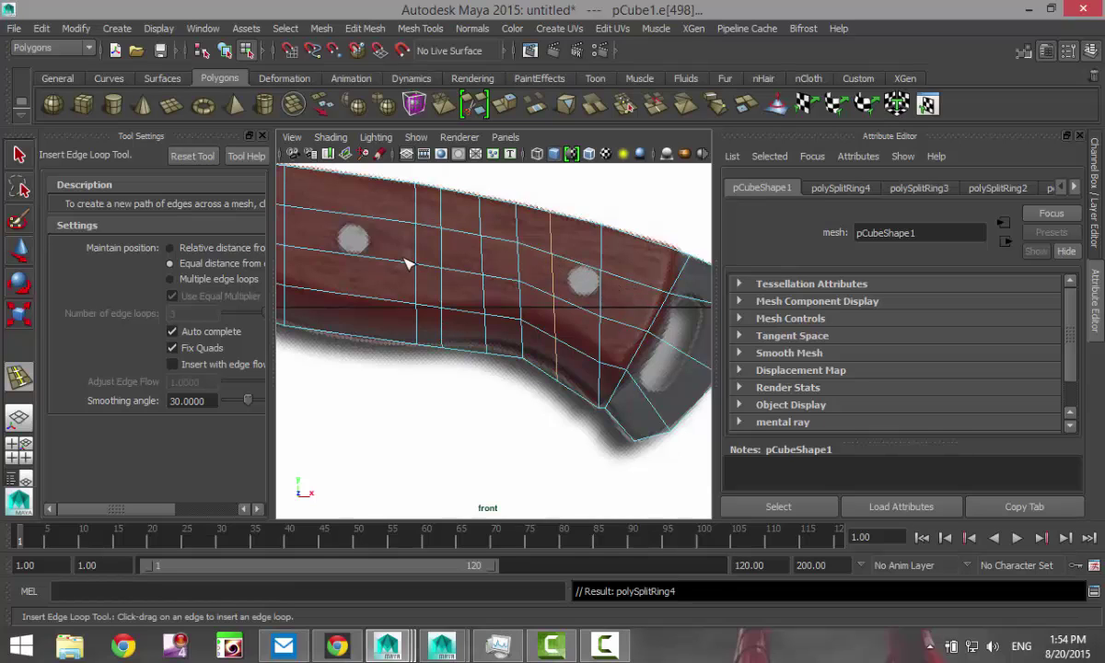
left_click(377, 222)
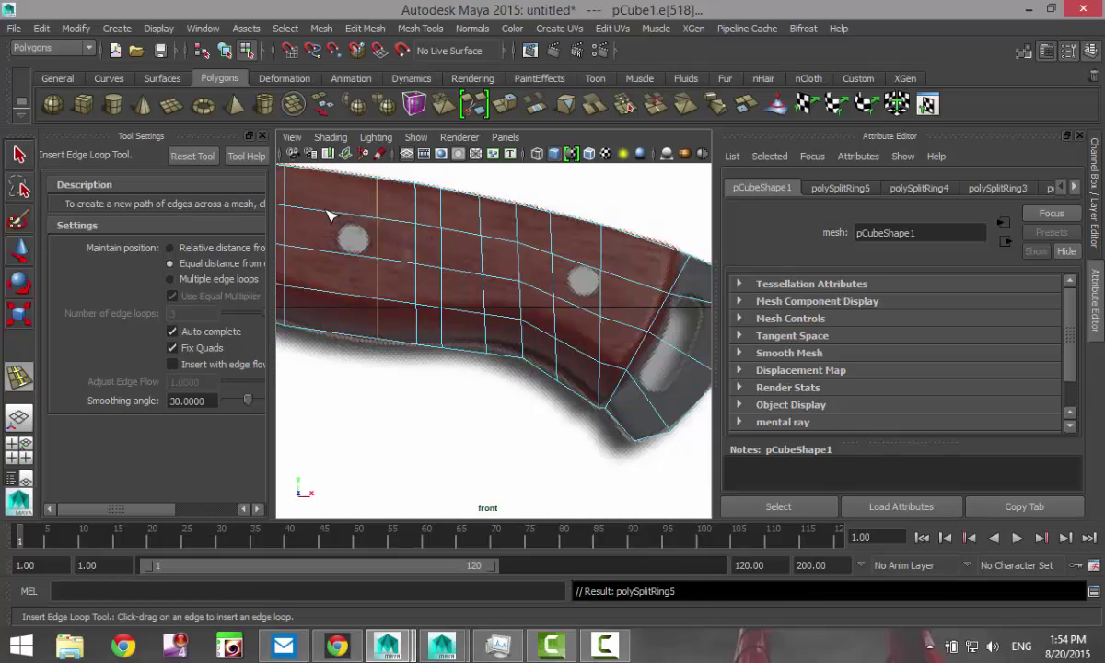
left_click(325, 214)
Step: Add five cross edge loops through the front half of the handle, on both sides of the front rivet
middle_click_drag(331, 361, 612, 386, "alt")
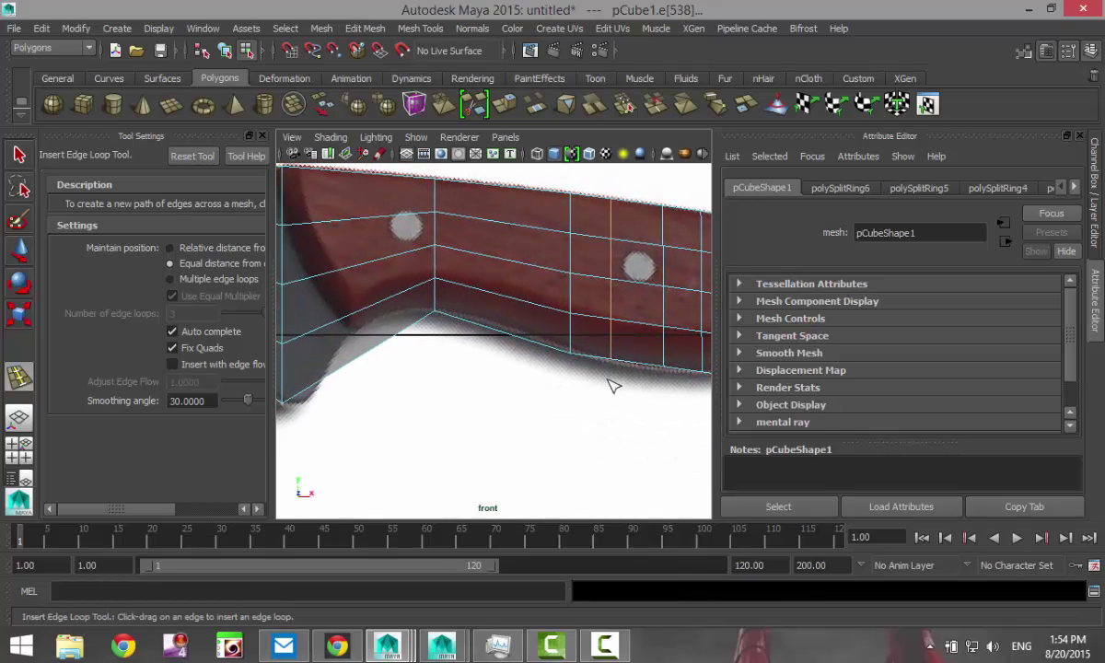
left_click(522, 227)
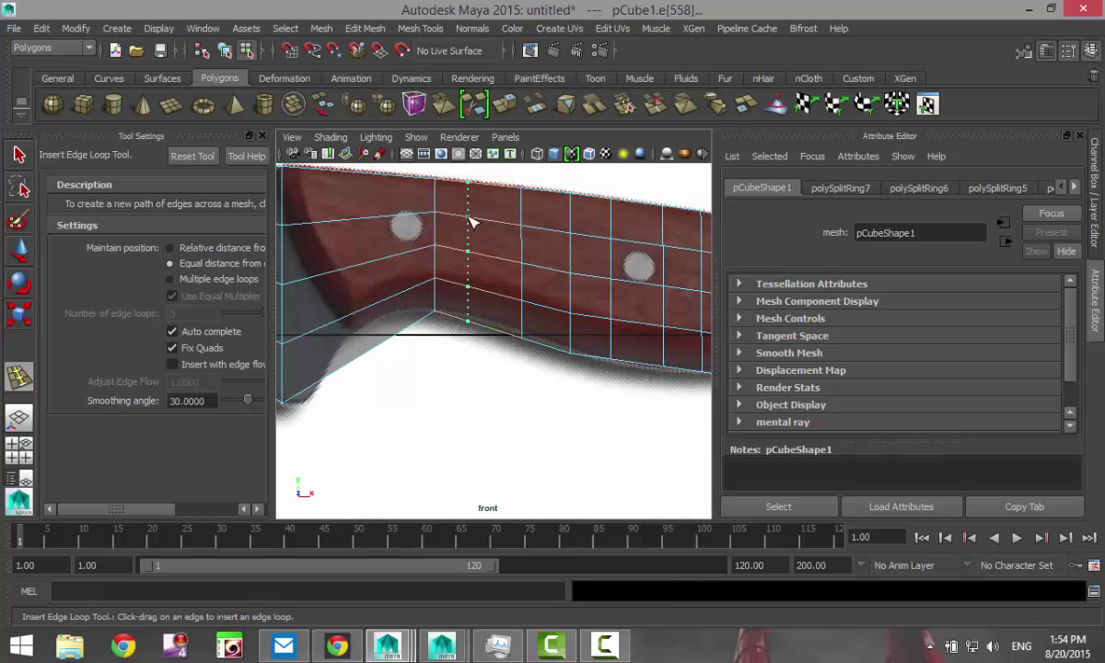
left_click(469, 222)
middle_click_drag(378, 357, 522, 371, "alt")
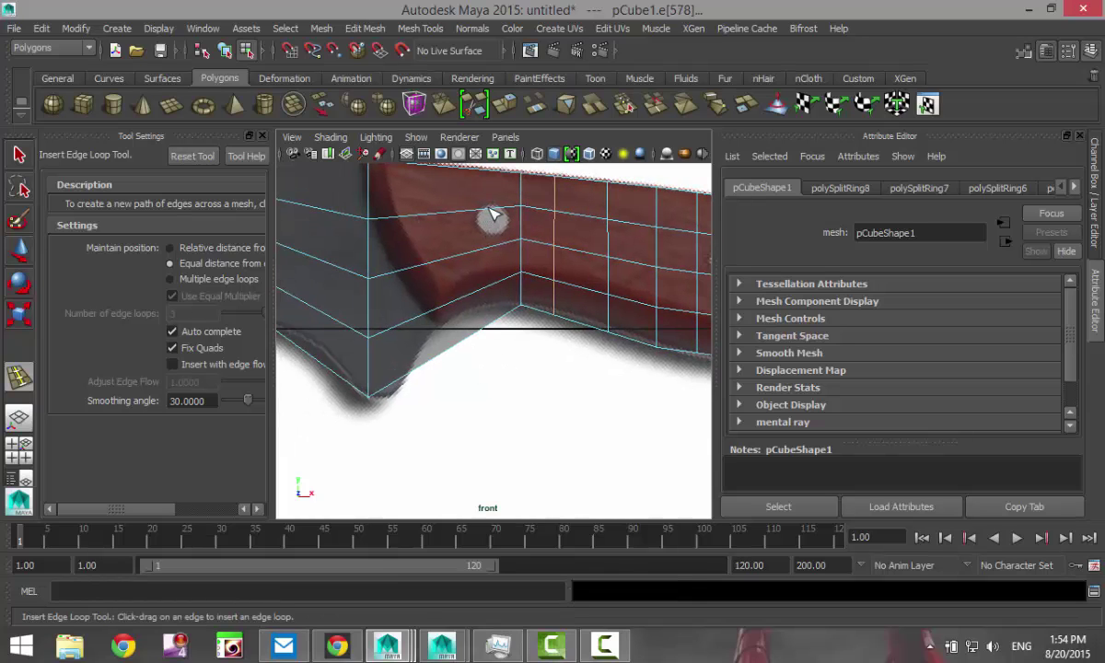
left_click(490, 215)
left_click(461, 218)
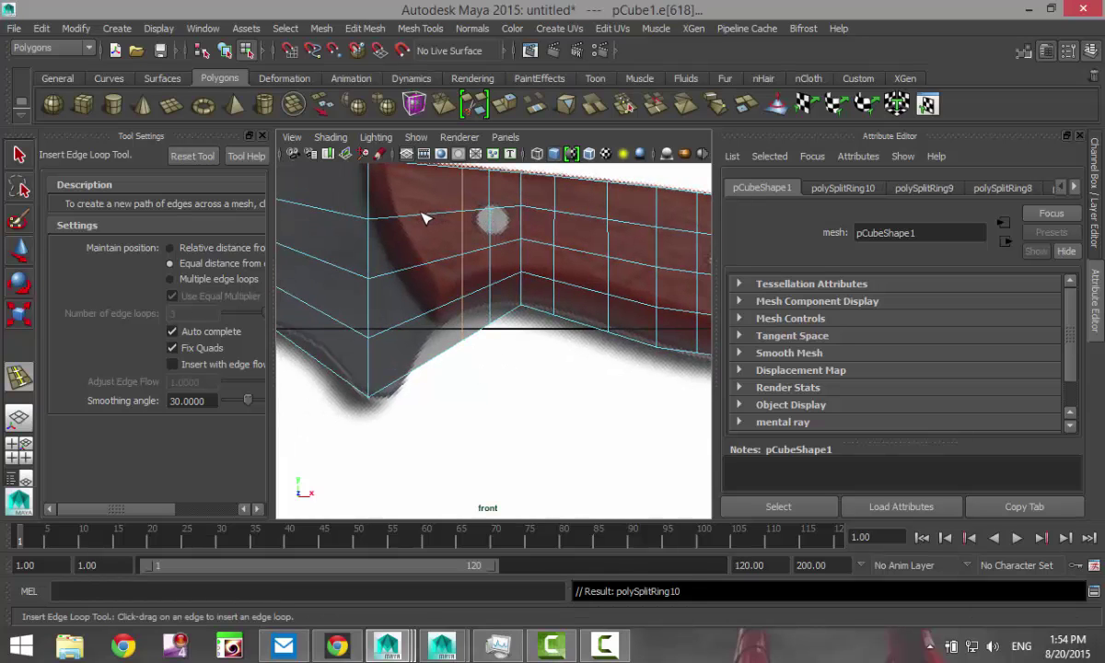
left_click(421, 220)
Step: Add two cross edge loops through the section between the handle and the blade lettering
middle_click_drag(346, 340, 541, 382, "alt")
left_click(537, 254)
left_click(494, 244)
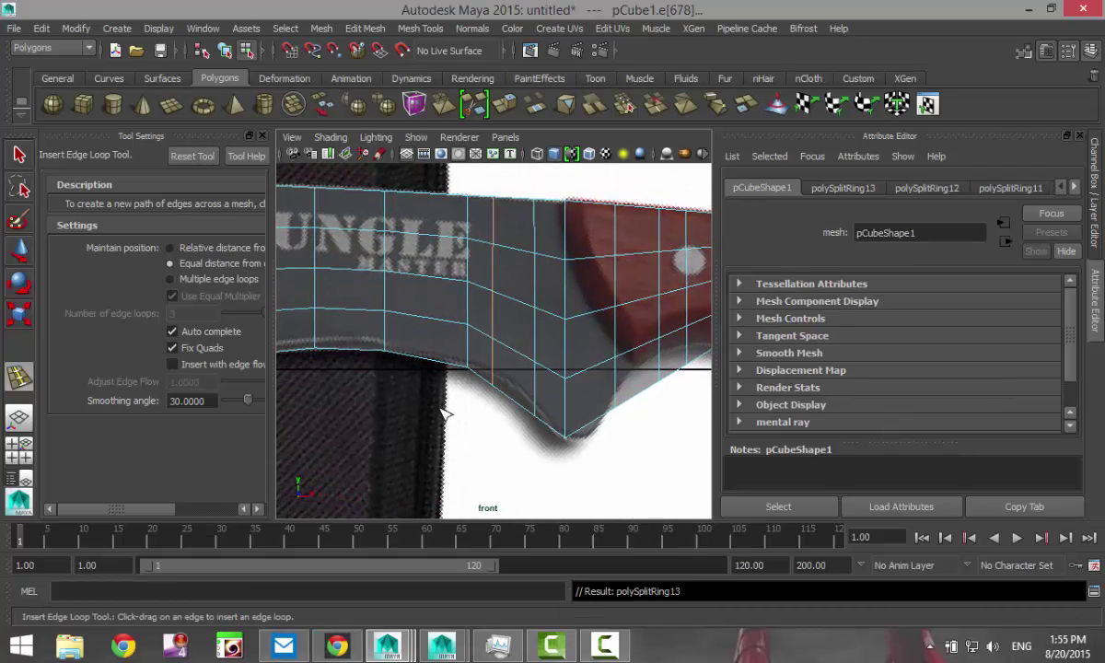
Step: Add four cross edge loops through the blade section around the JUNGLE MASTER lettering
middle_click_drag(431, 424, 601, 448, "alt")
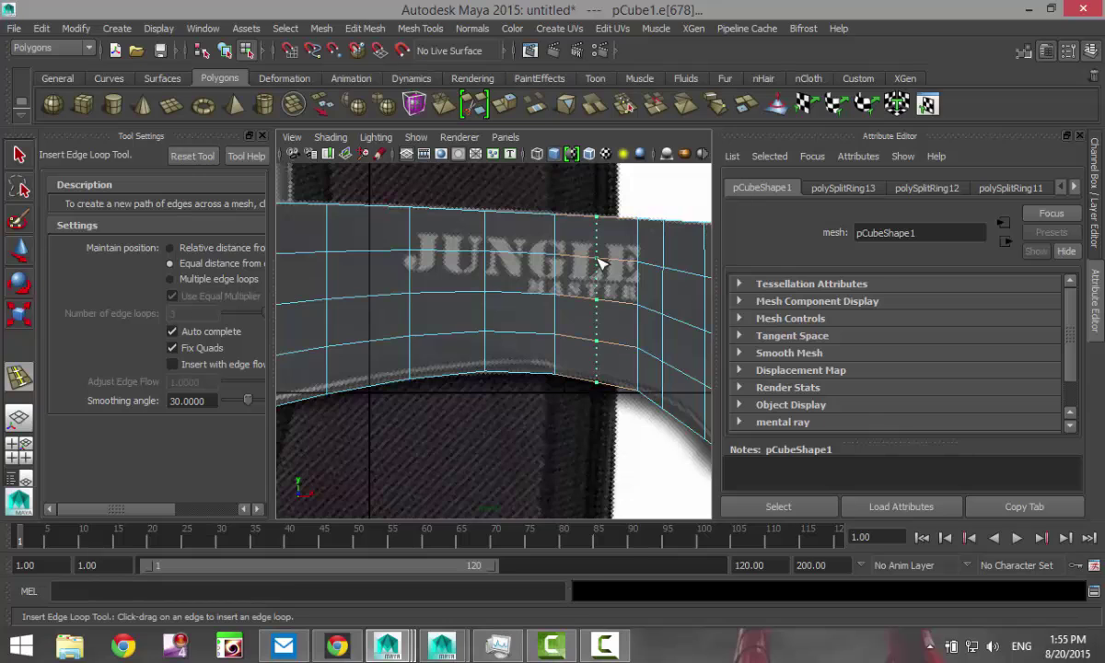
left_click(598, 265)
left_click(519, 244)
left_click(446, 242)
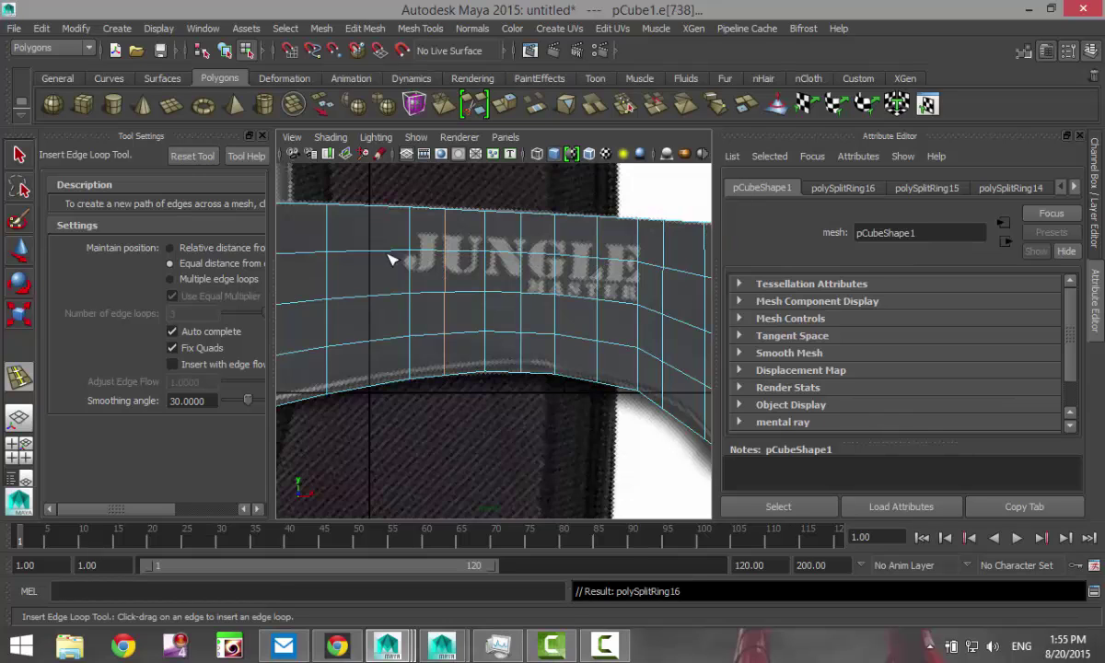
Step: Add three cross edge loops along the blade between the lettering and the blade holes
middle_click_drag(298, 419, 496, 360, "alt")
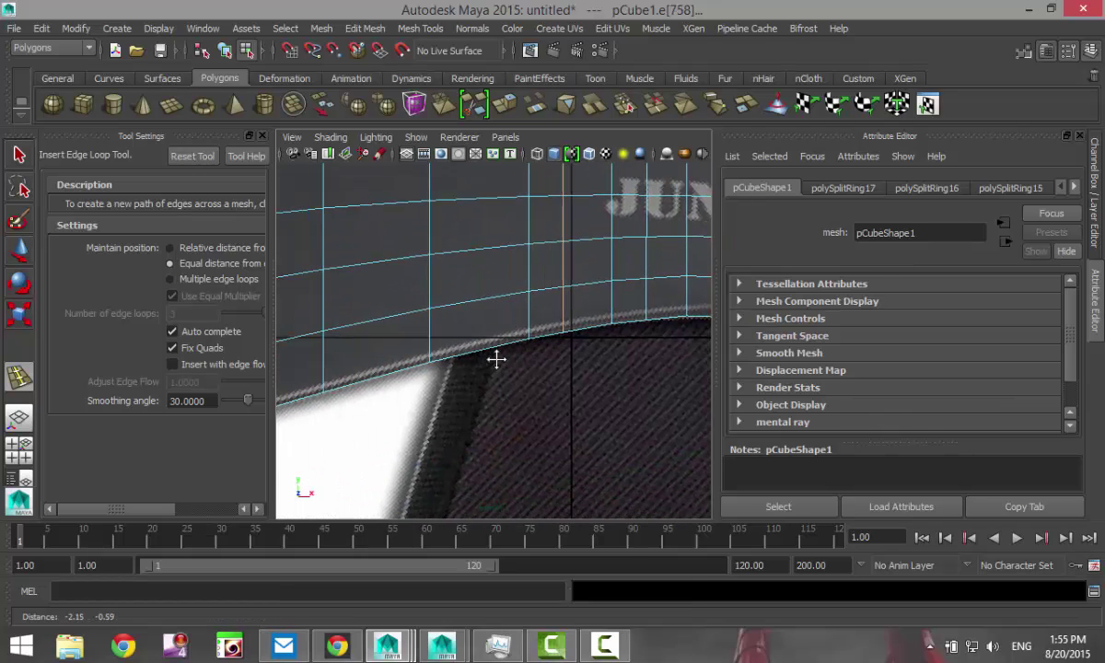
left_click(477, 205)
left_click(374, 216)
middle_click_drag(374, 216, 516, 296, "alt")
left_click(497, 247)
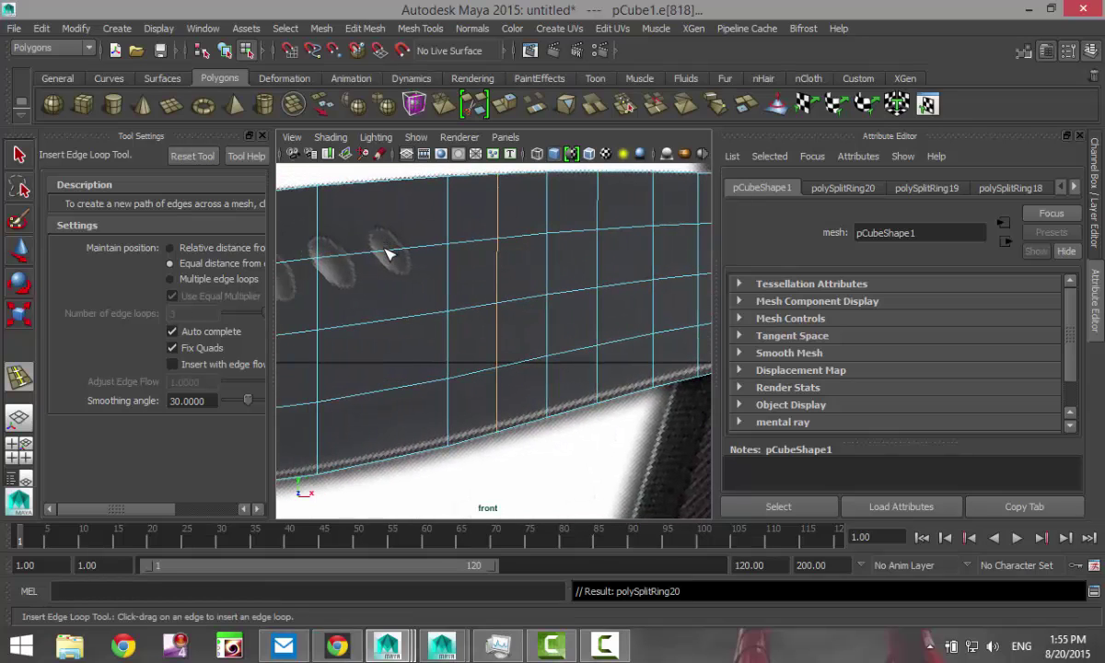
Step: Add four cross edge loops through the blade section containing the row of oval holes
left_click(376, 241)
middle_click_drag(325, 389, 567, 368, "alt")
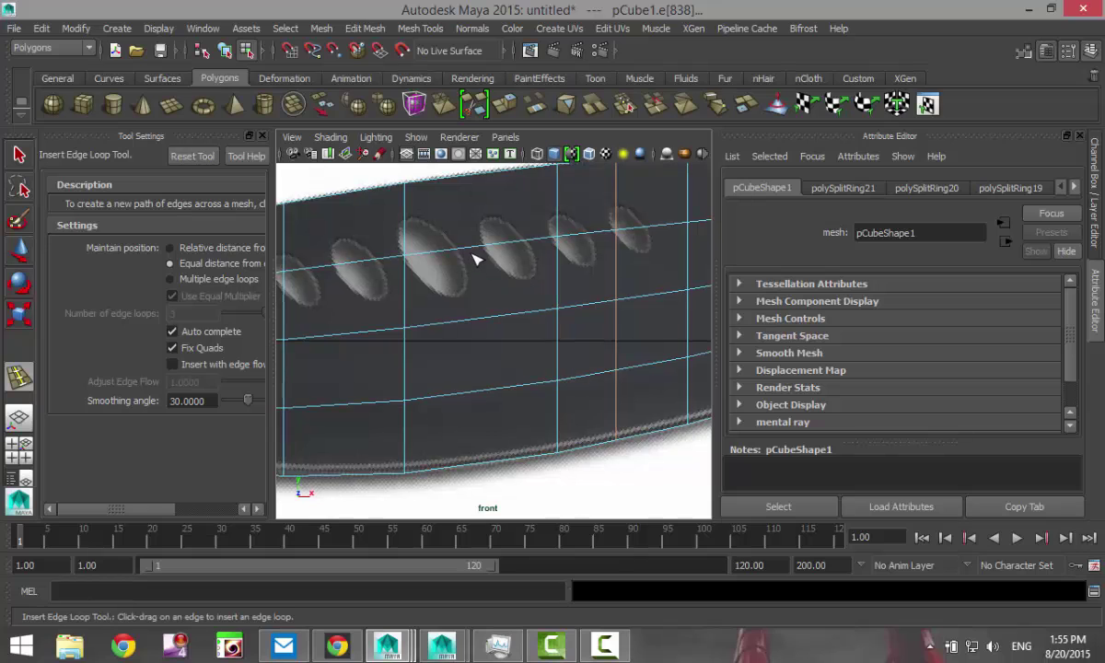
left_click(447, 343)
middle_click_drag(442, 390, 595, 362, "alt")
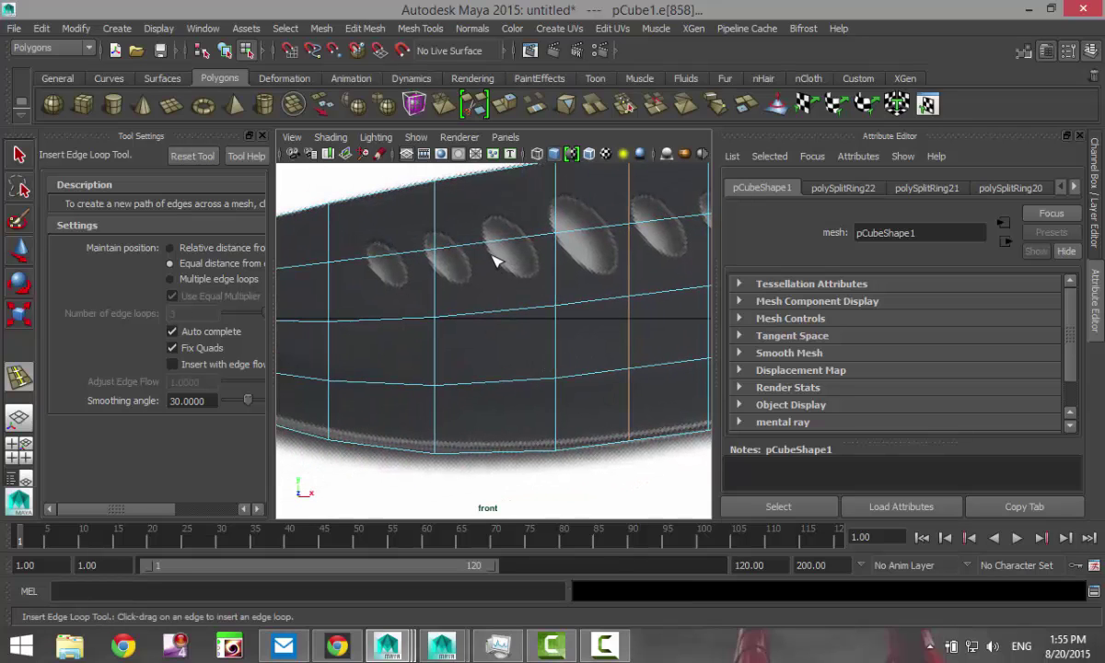
left_click(453, 236)
left_click(364, 256)
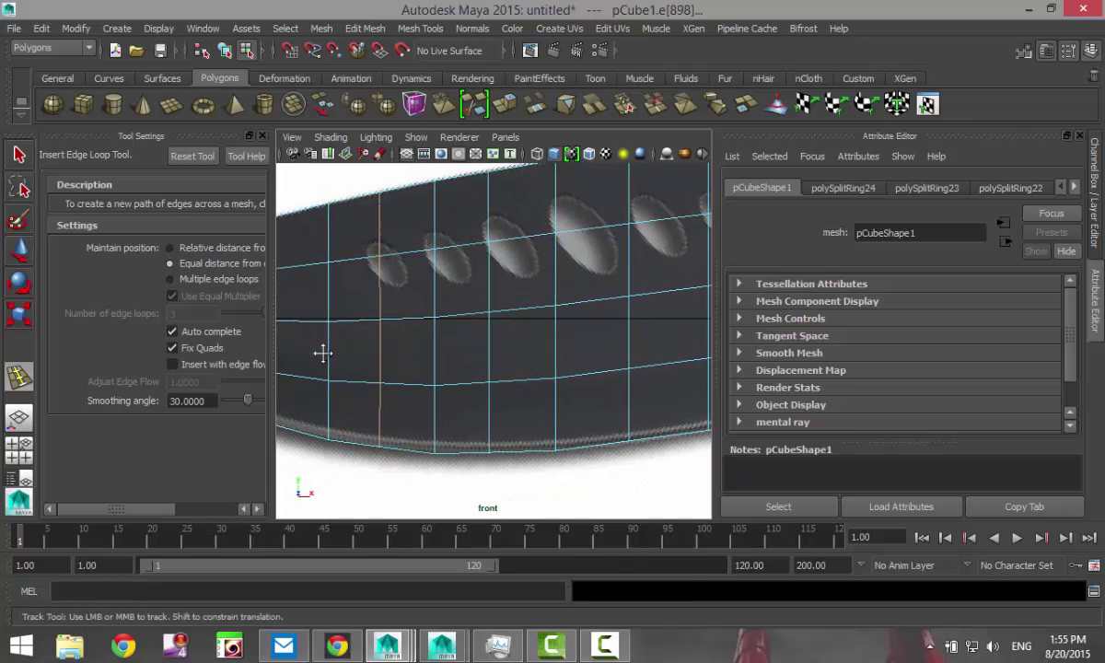
Step: Add three cross edge loops between the blade holes and the tip, and close the tool settings
middle_click_drag(320, 352, 522, 321, "alt")
left_click(506, 291)
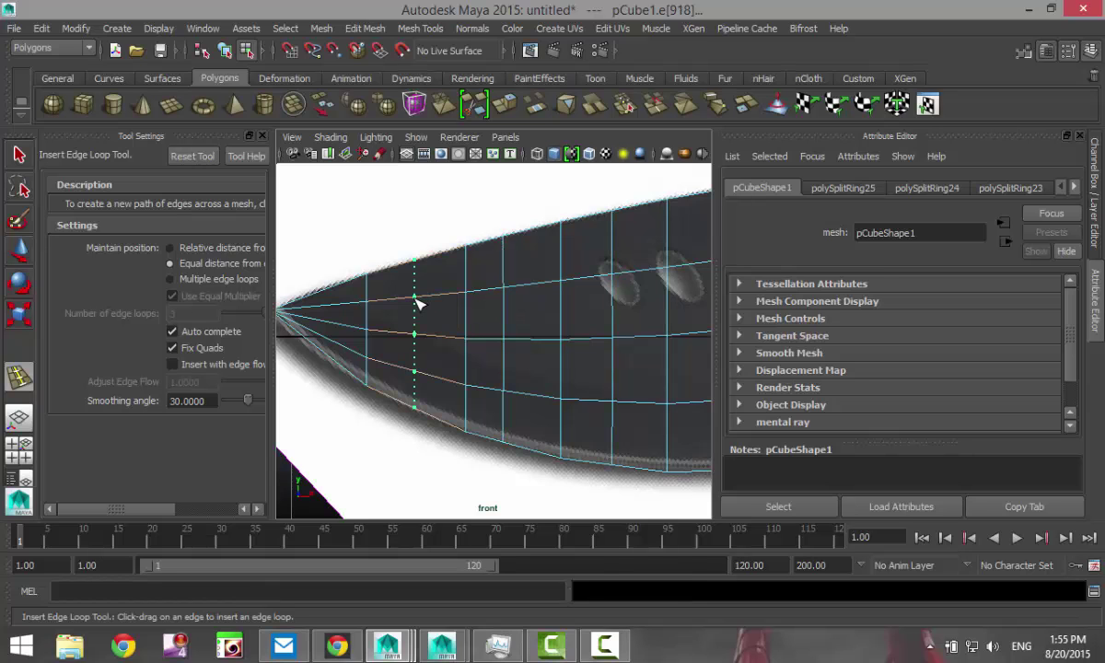
left_click(417, 303)
left_click(333, 306)
middle_click_drag(476, 412, 407, 415, "alt")
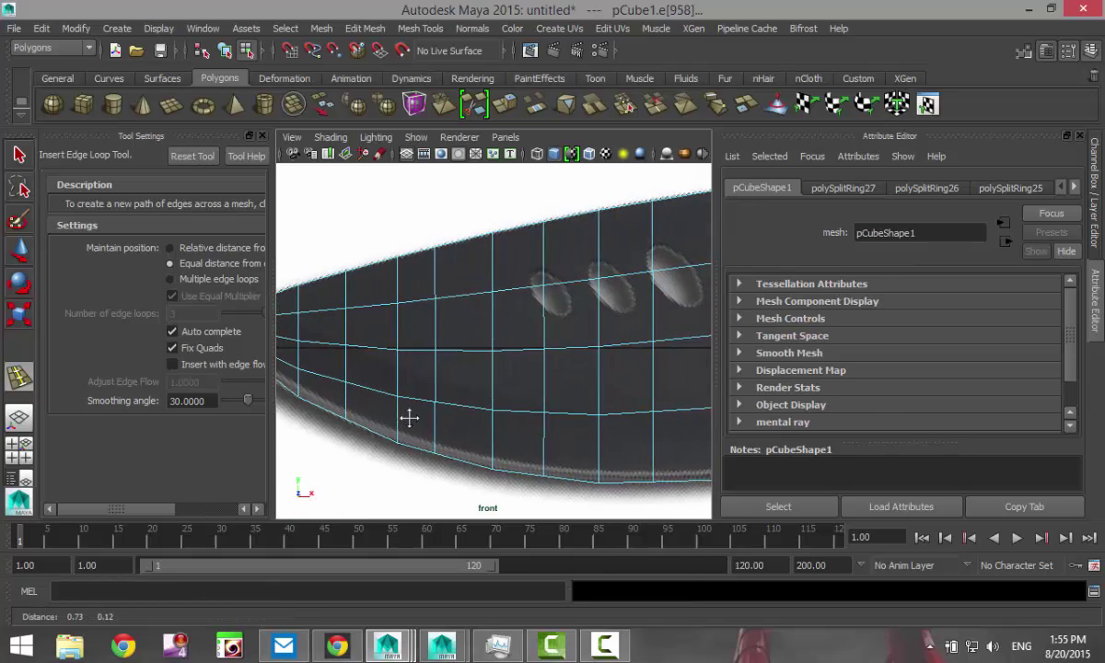
key("q")
left_click(485, 417)
scroll(484, 411, "down", 5)
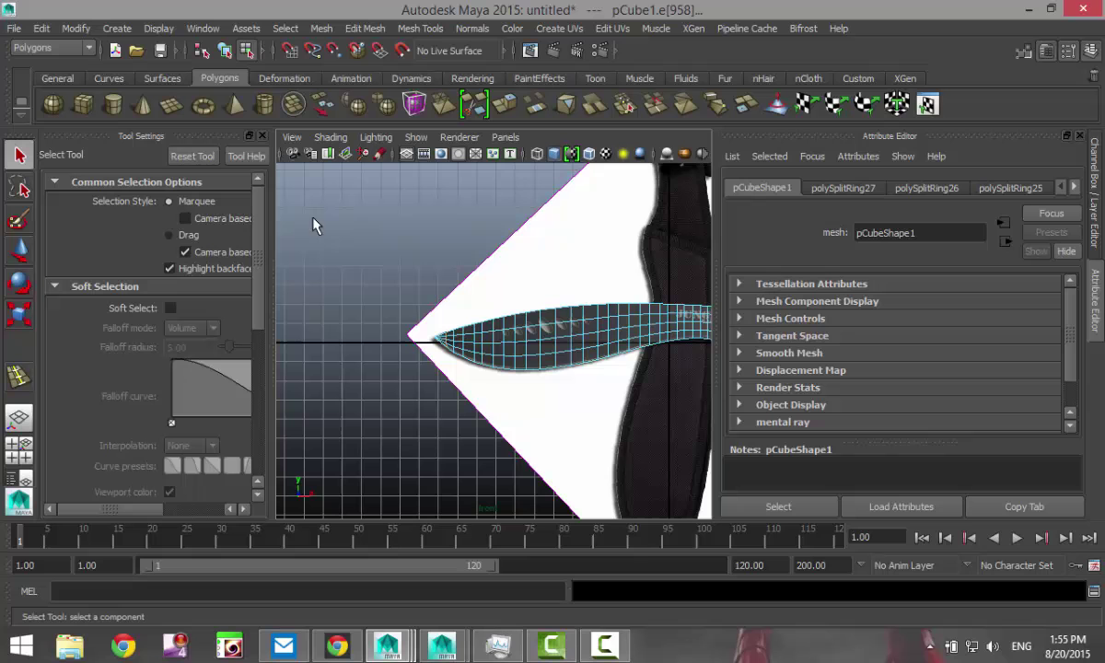
left_click(262, 136)
Step: Move two vertex pairs on the handle's lower edge, near the butt, up onto the reference outline
scroll(590, 414, "up", 3)
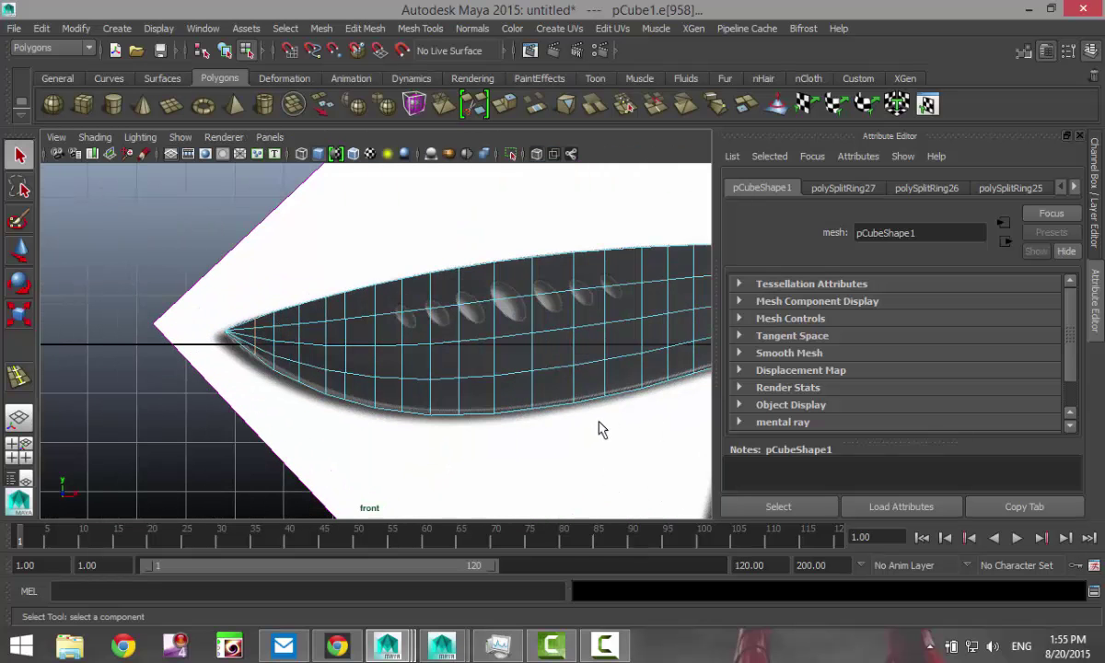
middle_click_drag(600, 429, 95, 420, "alt")
scroll(533, 411, "up", 1)
middle_click_drag(535, 412, 249, 410, "alt")
middle_click_drag(658, 413, 429, 383, "alt")
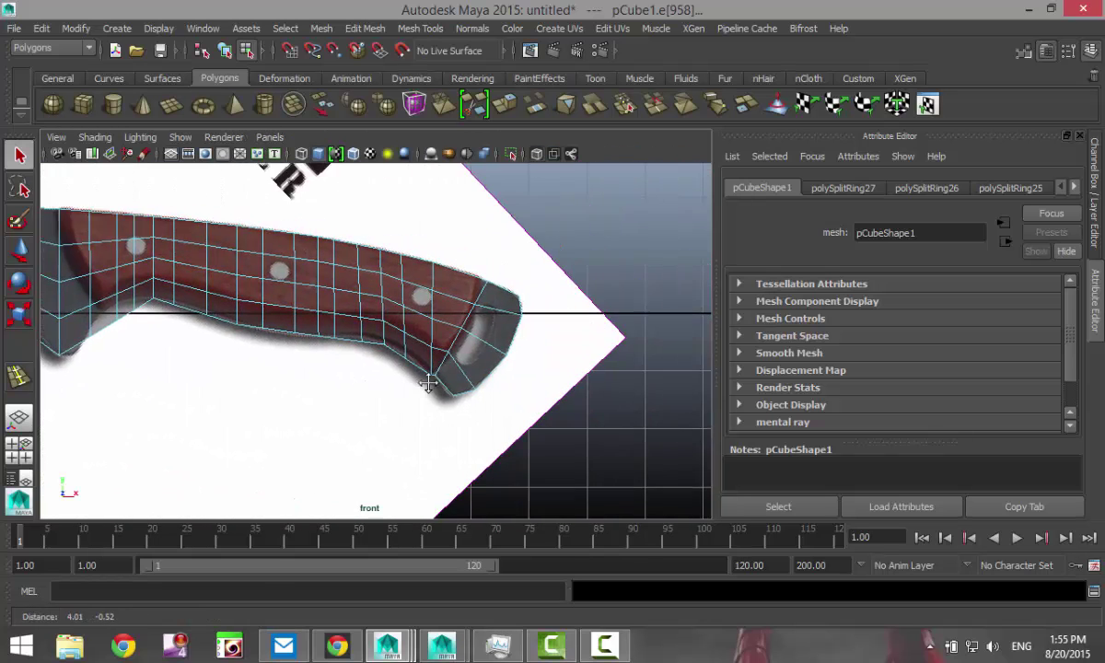
scroll(429, 383, "up", 4)
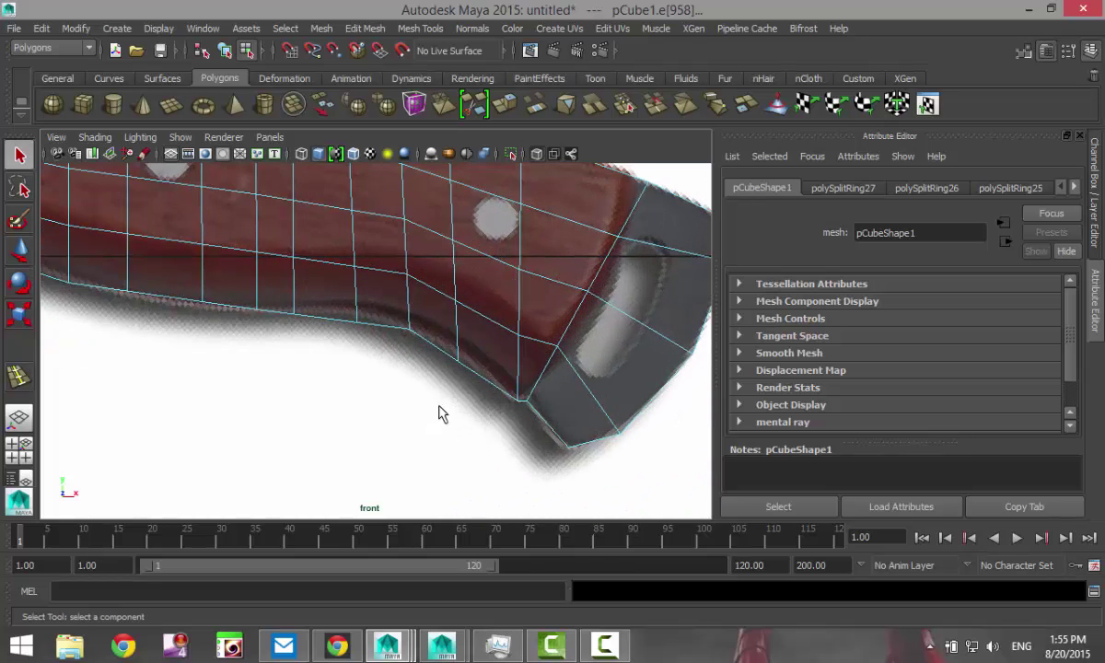
scroll(488, 434, "up", 1)
right_click_drag(492, 238, 422, 237)
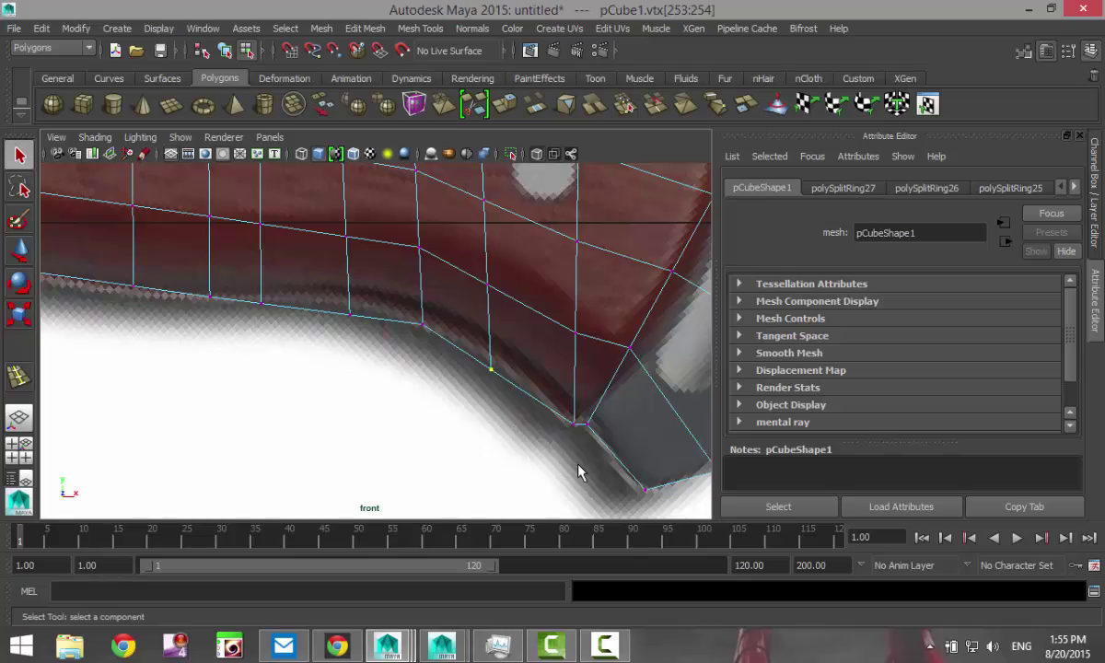
key("w")
left_click_drag(494, 372, 497, 361)
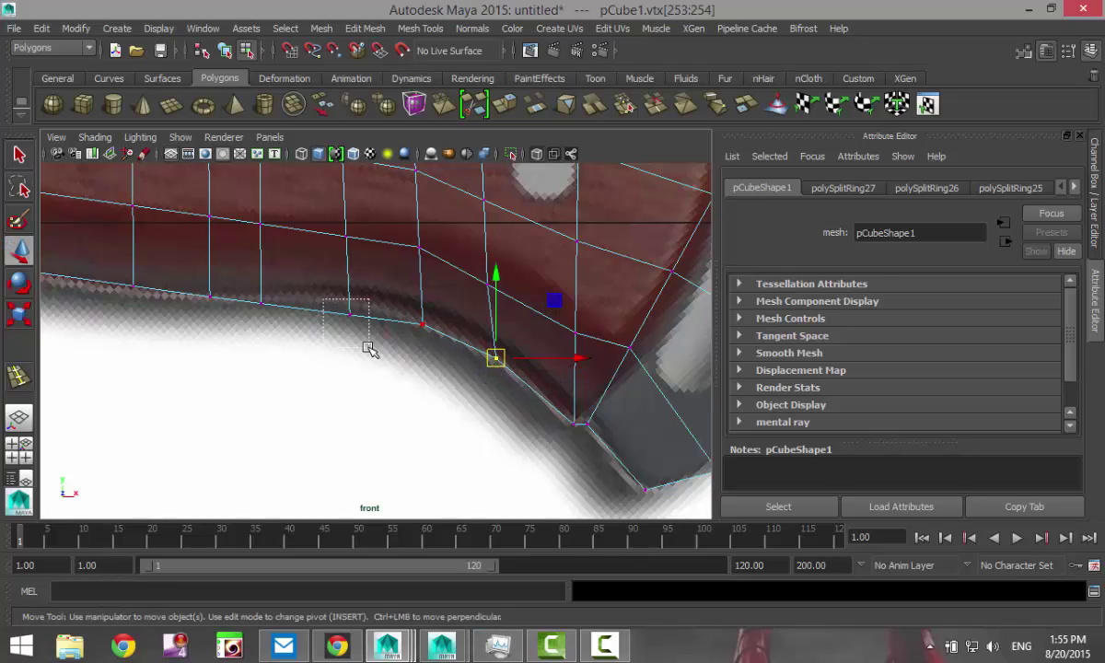
left_click(350, 313)
left_click_drag(350, 313, 351, 302)
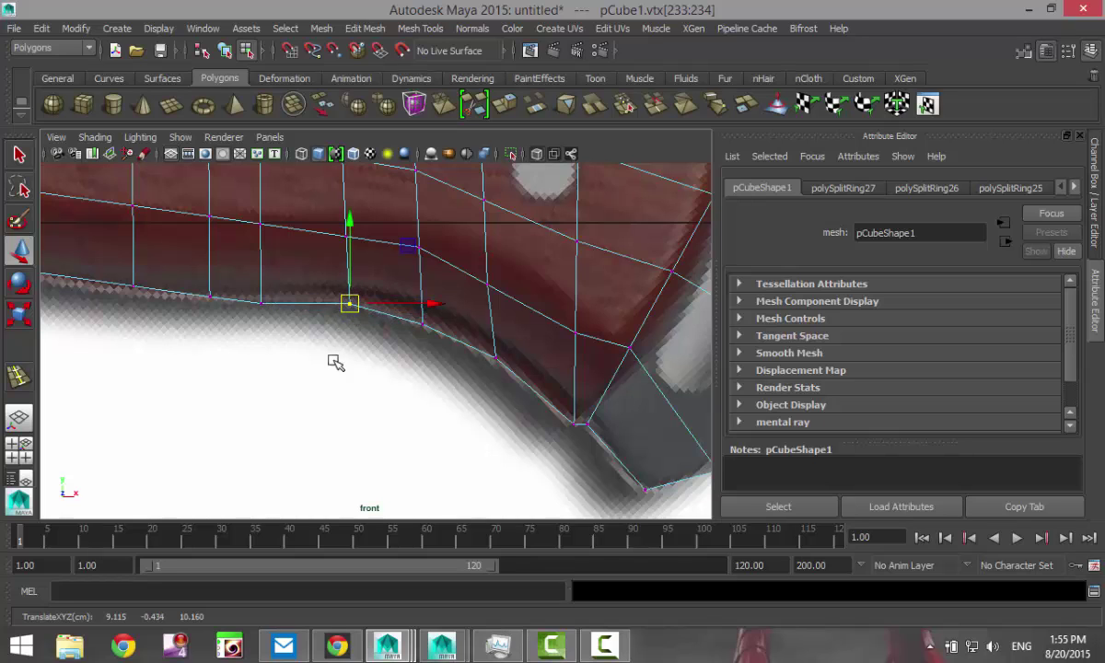
Step: Move three vertex pairs along the middle of the handle's lower edge down onto the reference outline
middle_click_drag(250, 398, 546, 405, "alt")
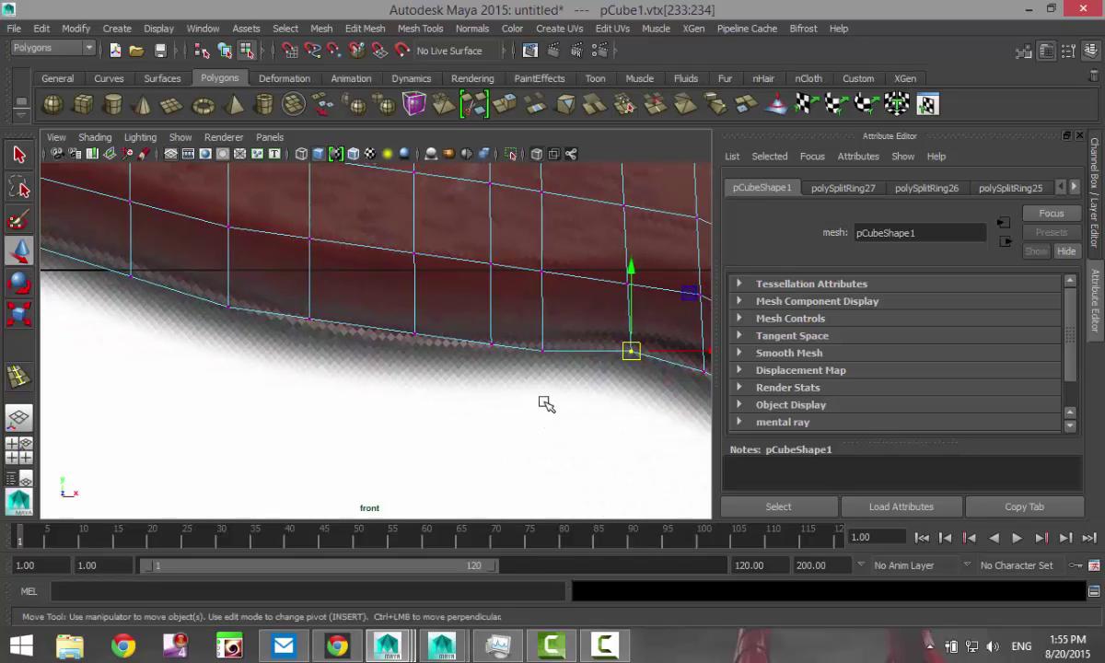
left_click(489, 344)
left_click_drag(491, 347, 486, 355)
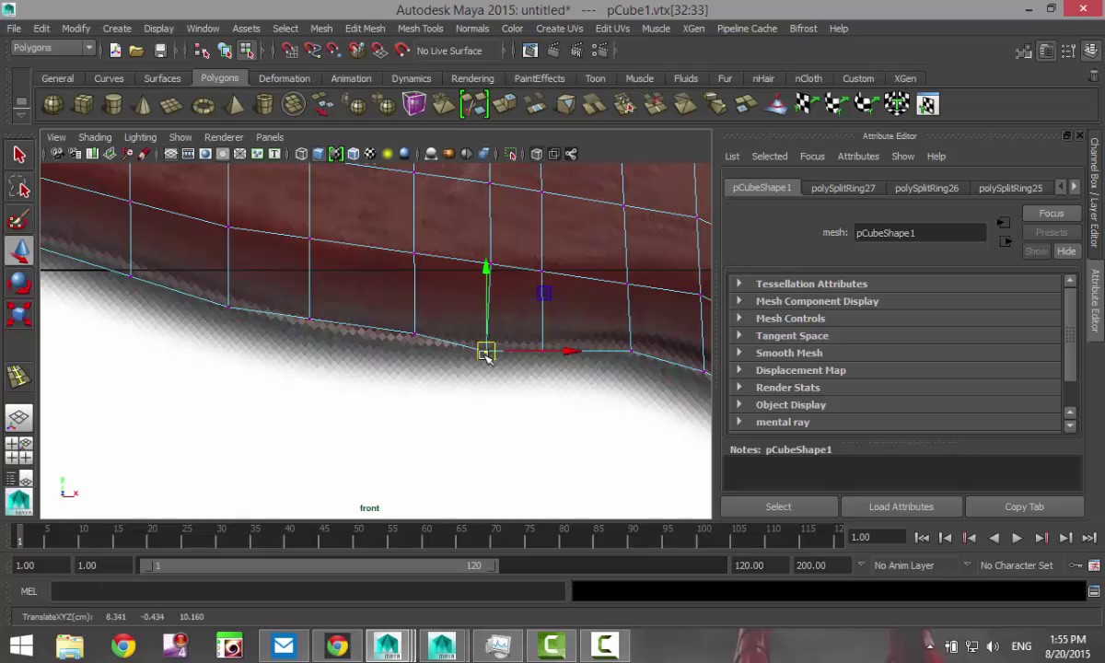
left_click_drag(402, 320, 410, 346)
left_click_drag(293, 300, 311, 332)
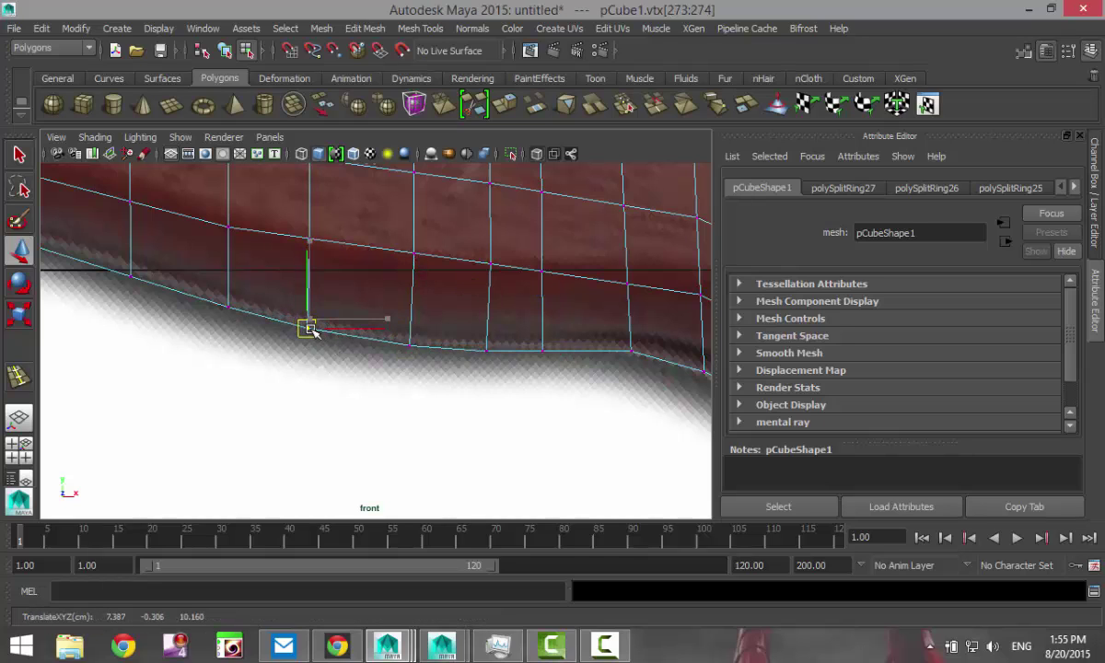
Step: Raise two vertex pairs on the front part of the handle's lower edge, behind the finger curve's peak, to match the reference
middle_click_drag(293, 360, 489, 365, "alt")
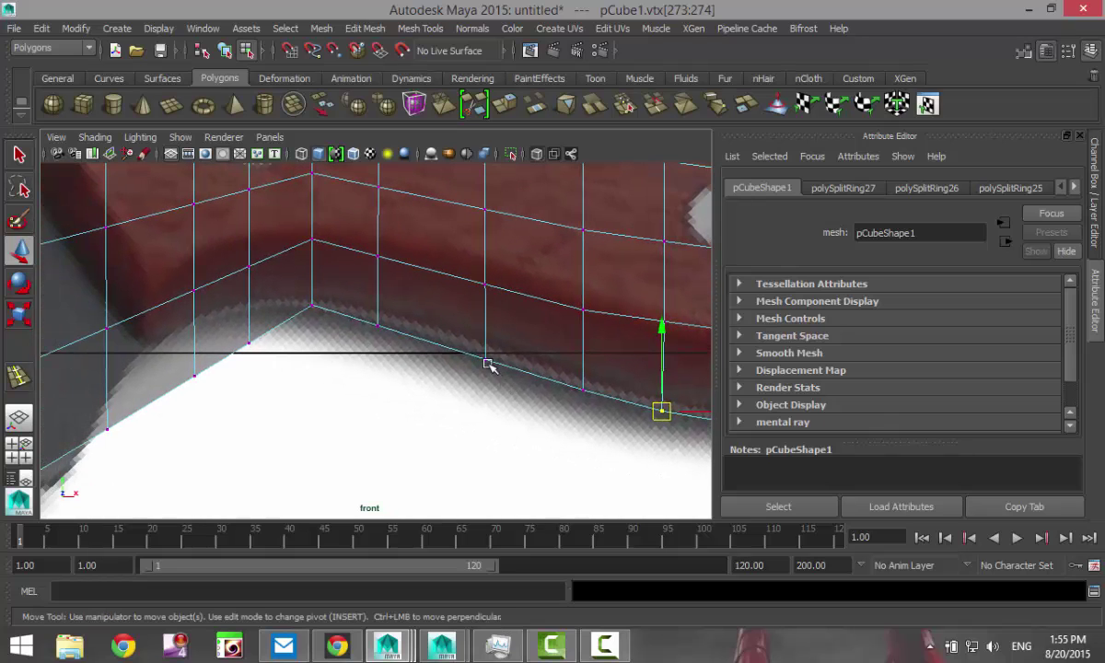
left_click_drag(526, 411, 528, 411)
left_click_drag(486, 359, 485, 351)
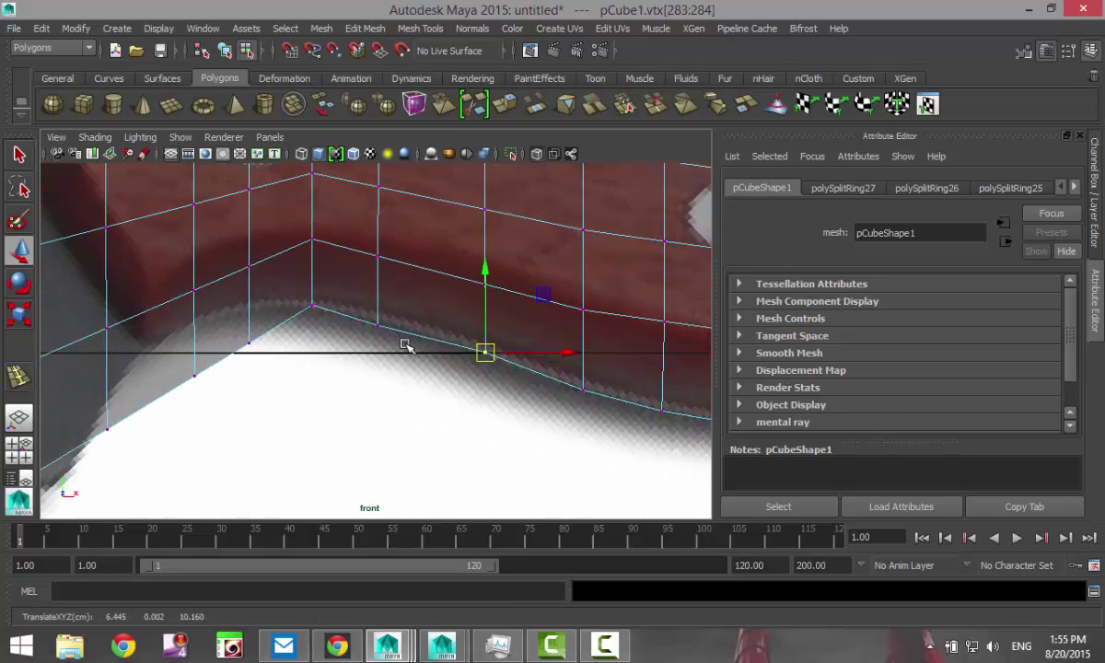
left_click_drag(360, 304, 382, 323)
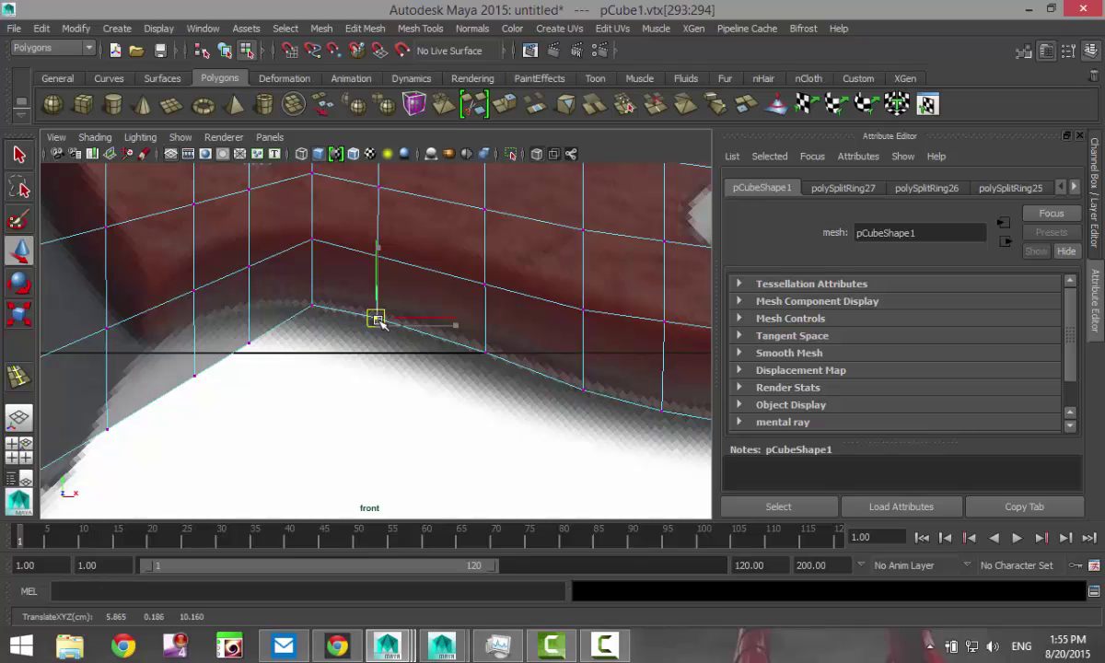
Step: Raise three lower-edge vertex pairs between the finger curve's peak and the guard to follow the reference curve
middle_click_drag(328, 358, 430, 370, "alt")
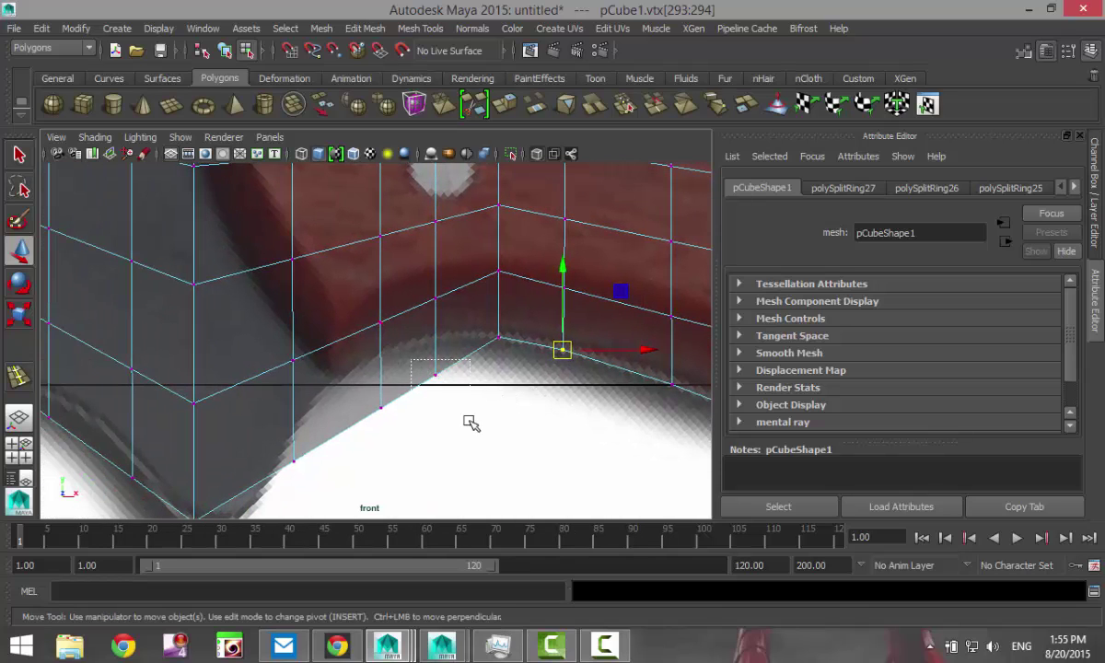
left_click_drag(471, 423, 471, 422)
left_click_drag(436, 375, 437, 348)
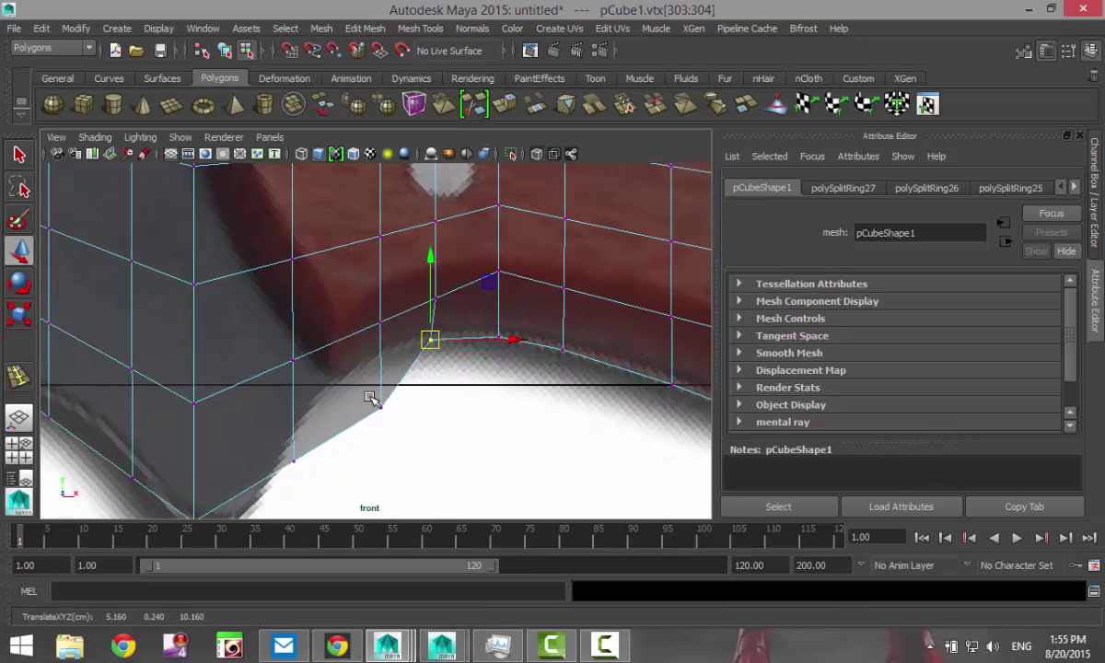
left_click_drag(399, 437, 383, 350)
middle_click_drag(375, 470, 458, 436, "alt")
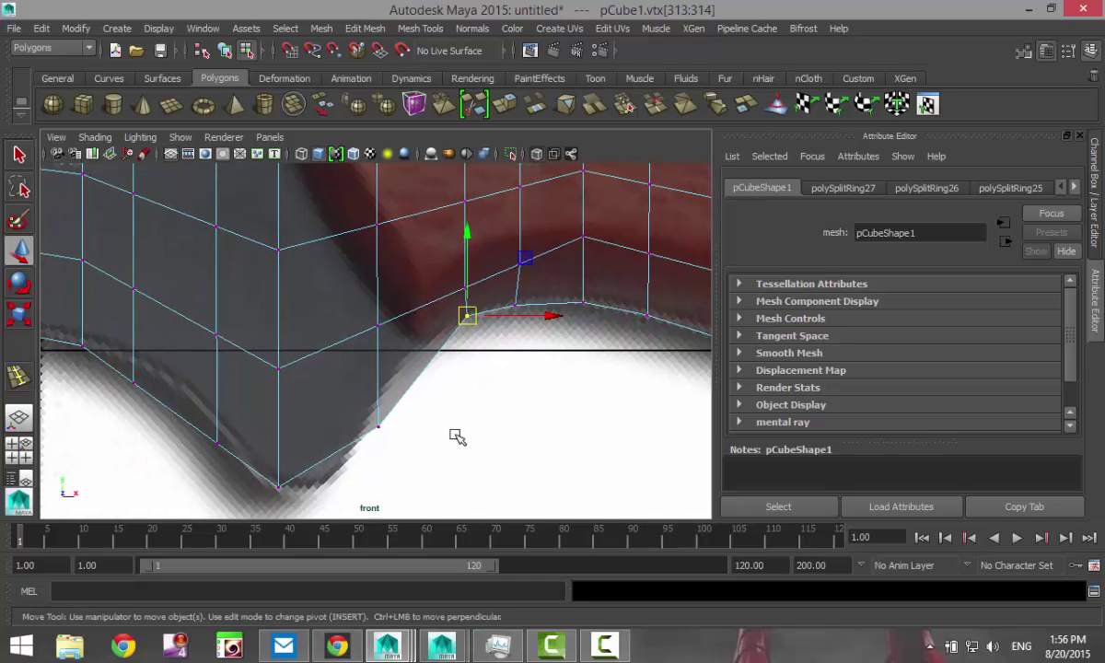
left_click_drag(414, 460, 382, 380)
Step: Shift the guard's lowest vertex pair toward the handle and pull the neighbouring blade-side pair down to shape the guard tip
left_click(274, 480)
left_click_drag(278, 485, 321, 490)
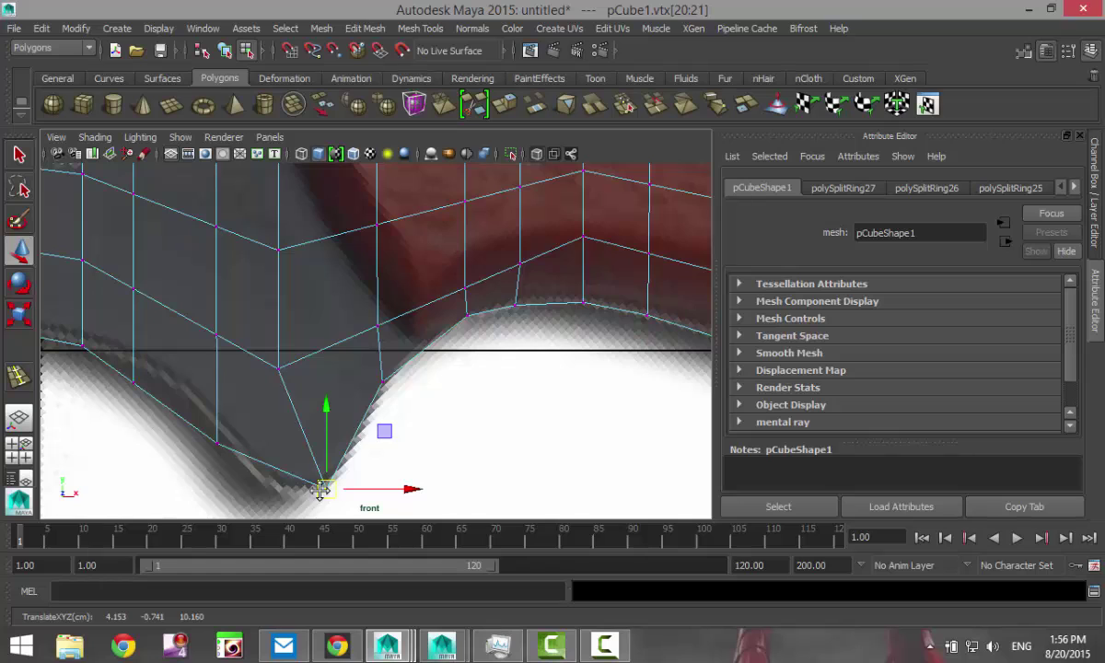
middle_click_drag(321, 490, 417, 419, "alt")
left_click(308, 373)
left_click_drag(311, 378, 365, 432)
Step: Insert two cross edge loops just in front of the guard tip on the blade side
left_click(424, 28)
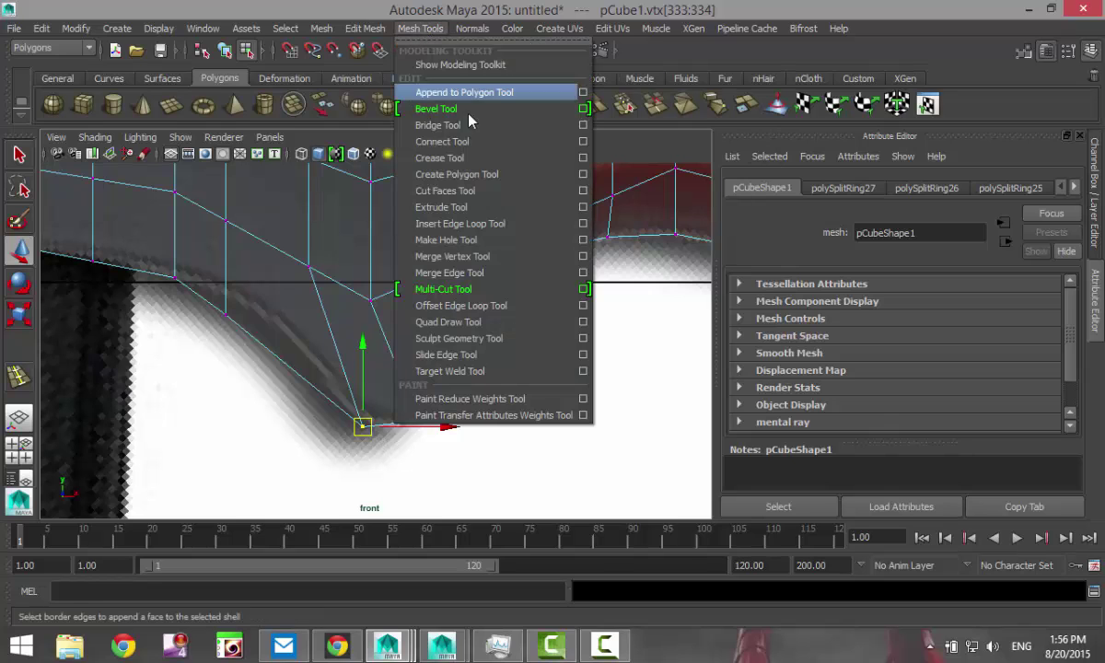
left_click(489, 223)
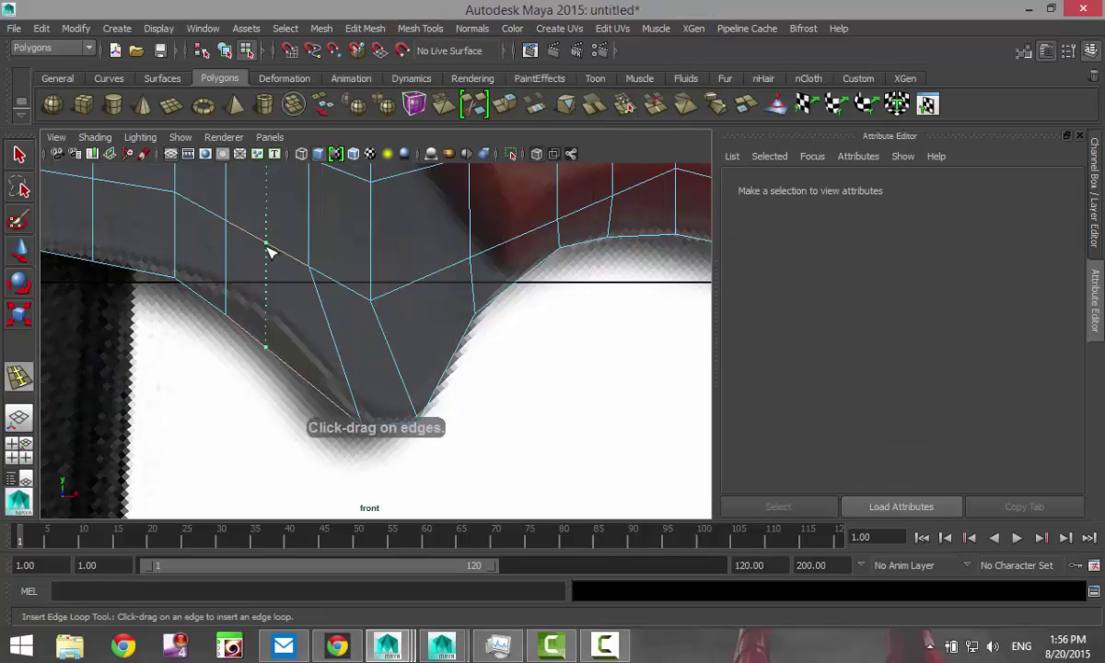
left_click(281, 259)
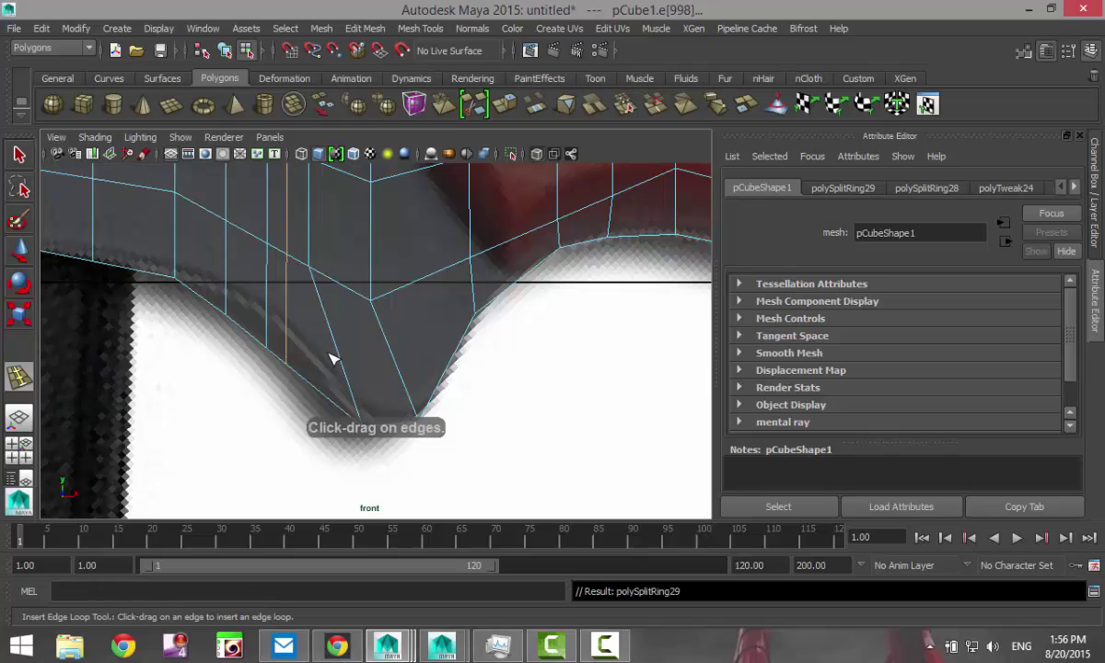
key("q")
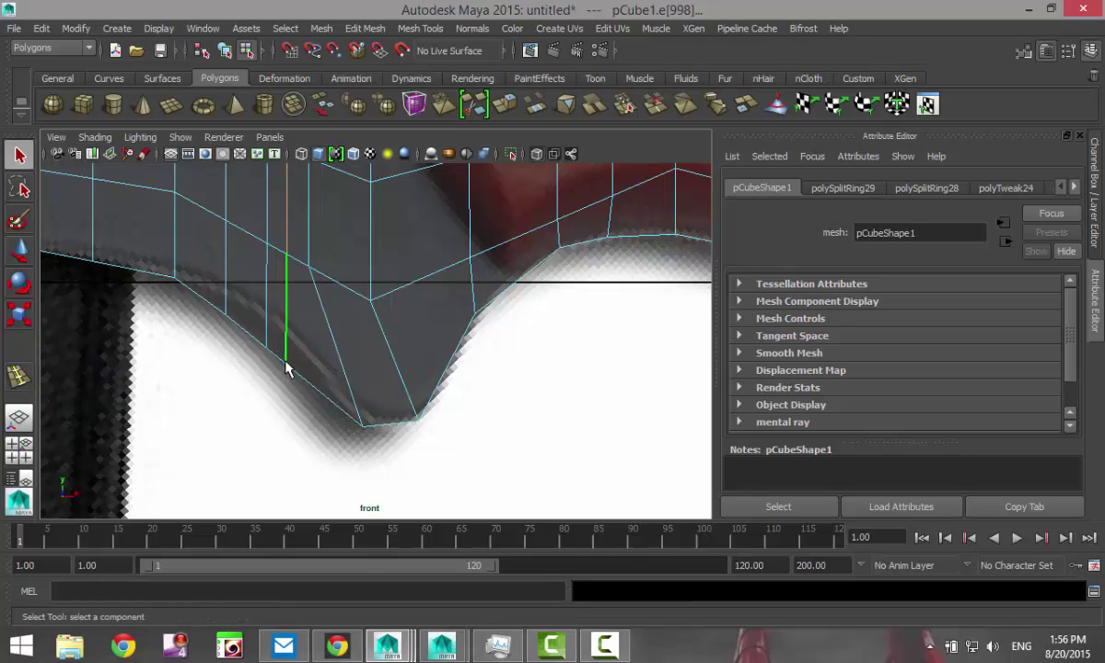
Step: Adjust the lower-edge vertices on the blade side of the guard to follow the reference outline
right_click_drag(285, 234, 230, 238)
left_click_drag(280, 350, 213, 284)
key("w")
left_click(226, 314)
Step: Move the three inner vertices of the seam between handle wood and butt cap onto the wood's curved edge
scroll(279, 384, "down", 5)
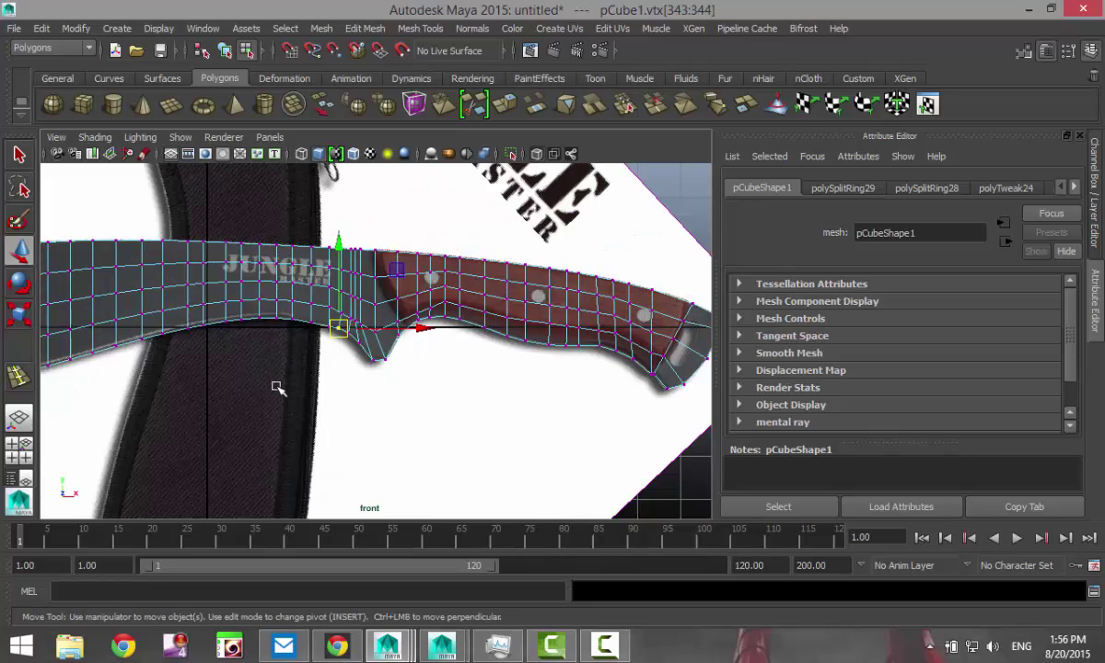
middle_click_drag(581, 391, 419, 409, "alt")
scroll(461, 375, "up", 4)
scroll(378, 414, "up", 6)
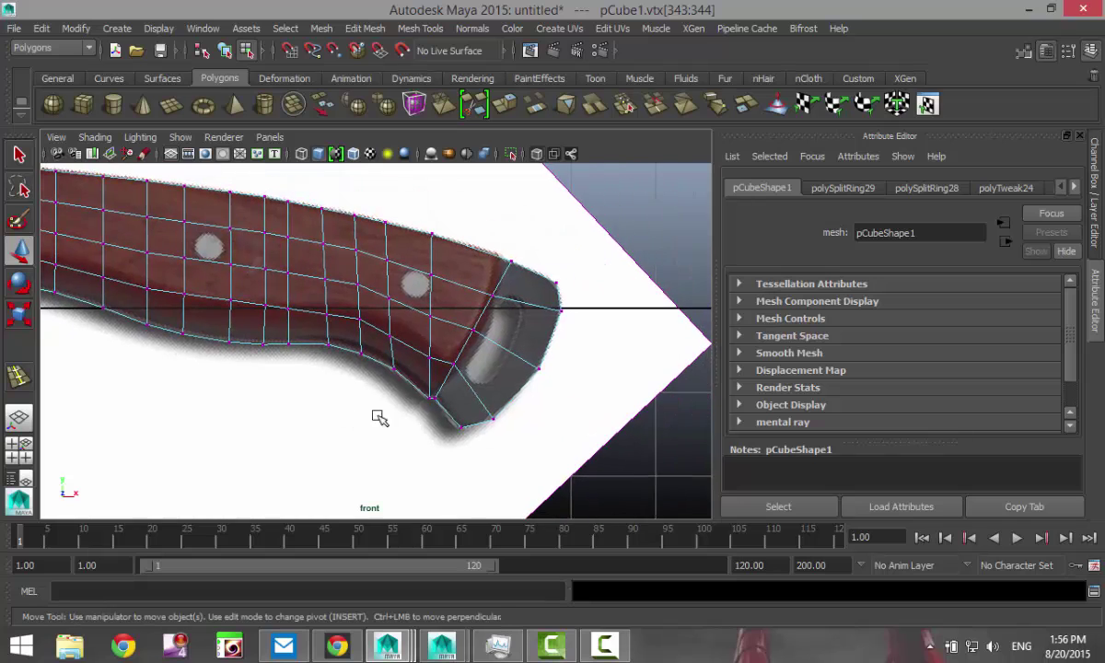
middle_click_drag(491, 395, 389, 424, "alt")
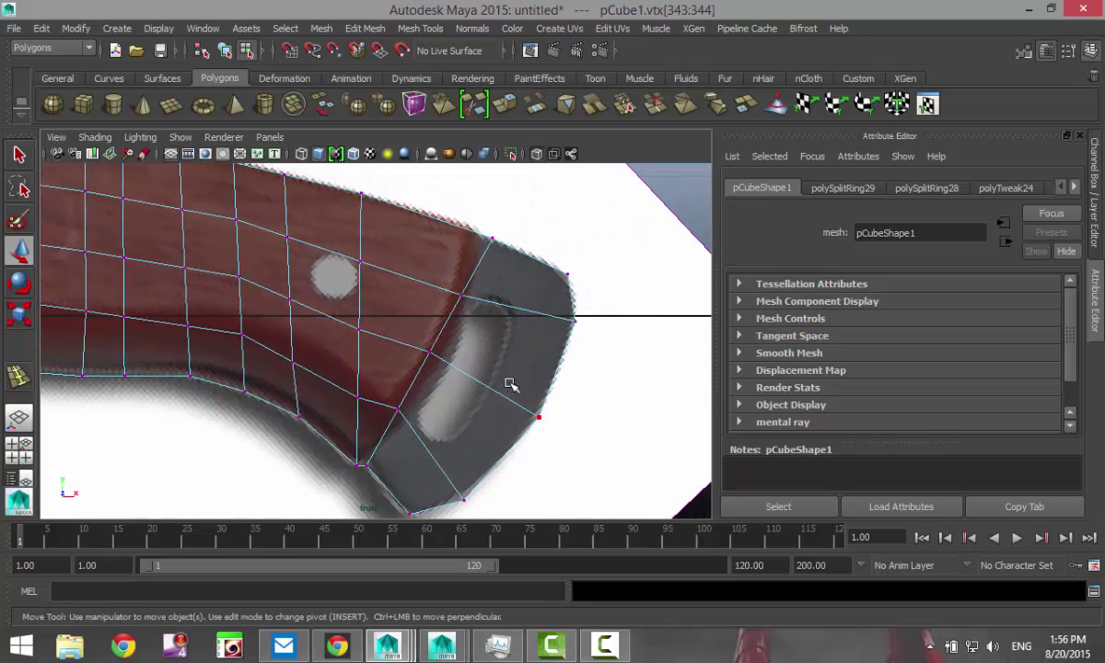
left_click(462, 296)
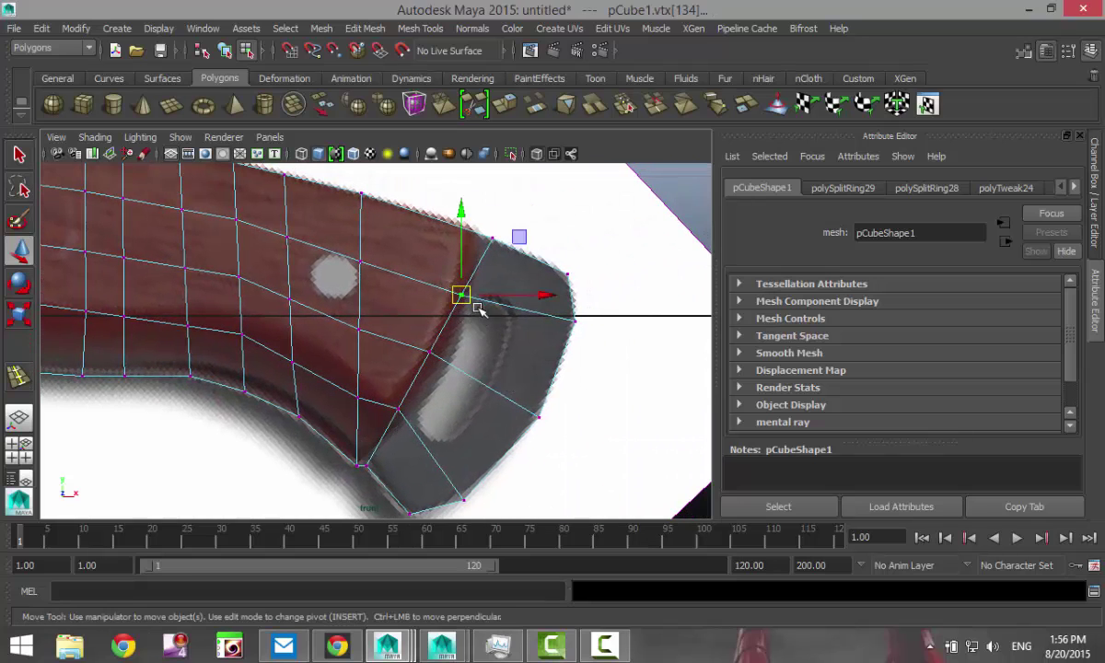
left_click_drag(462, 296, 471, 297)
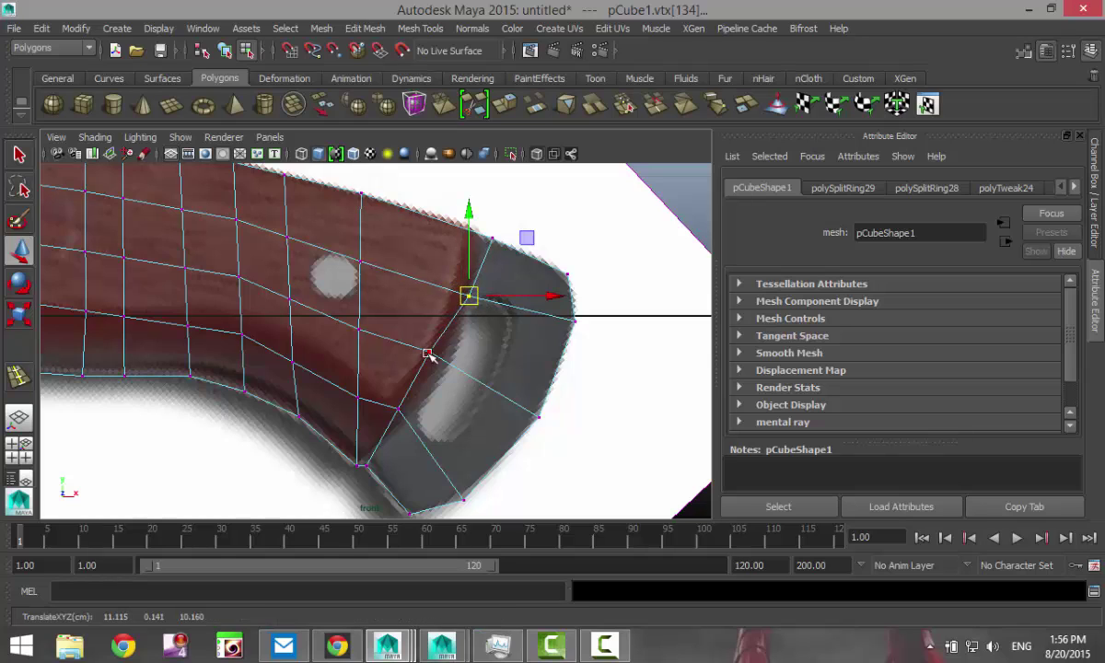
left_click_drag(417, 330, 444, 372)
left_click_drag(431, 352, 454, 360)
left_click_drag(381, 395, 414, 428)
left_click_drag(398, 409, 412, 417)
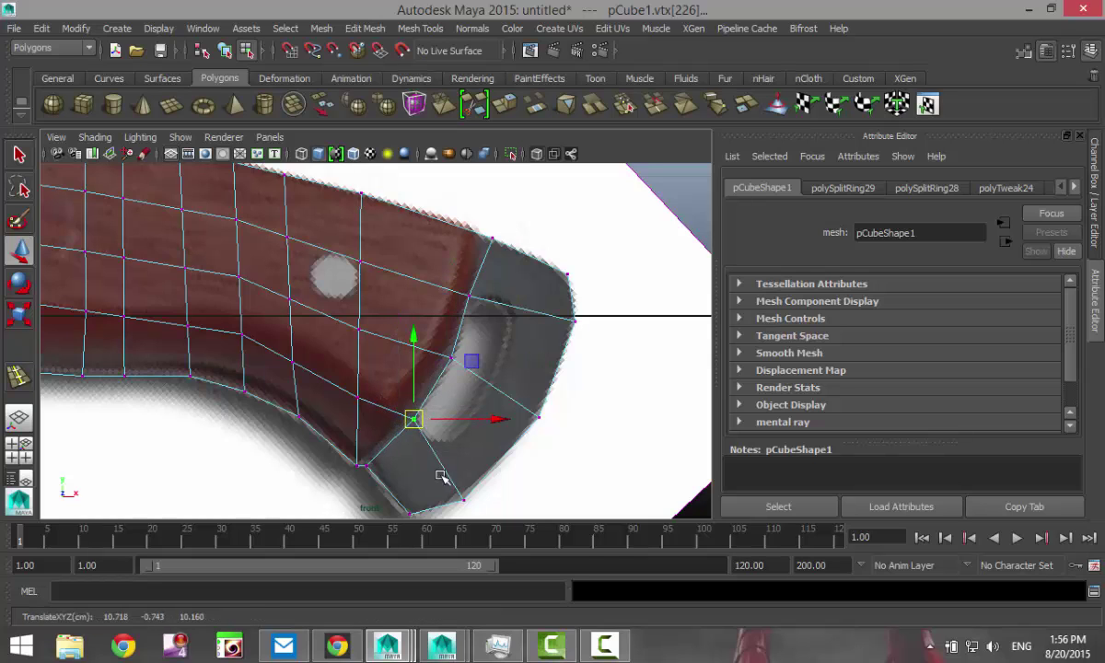
Step: Move the top vertex pair of the seam between wood and butt cap onto the wood's upper corner
middle_click_drag(448, 471, 476, 462, "alt")
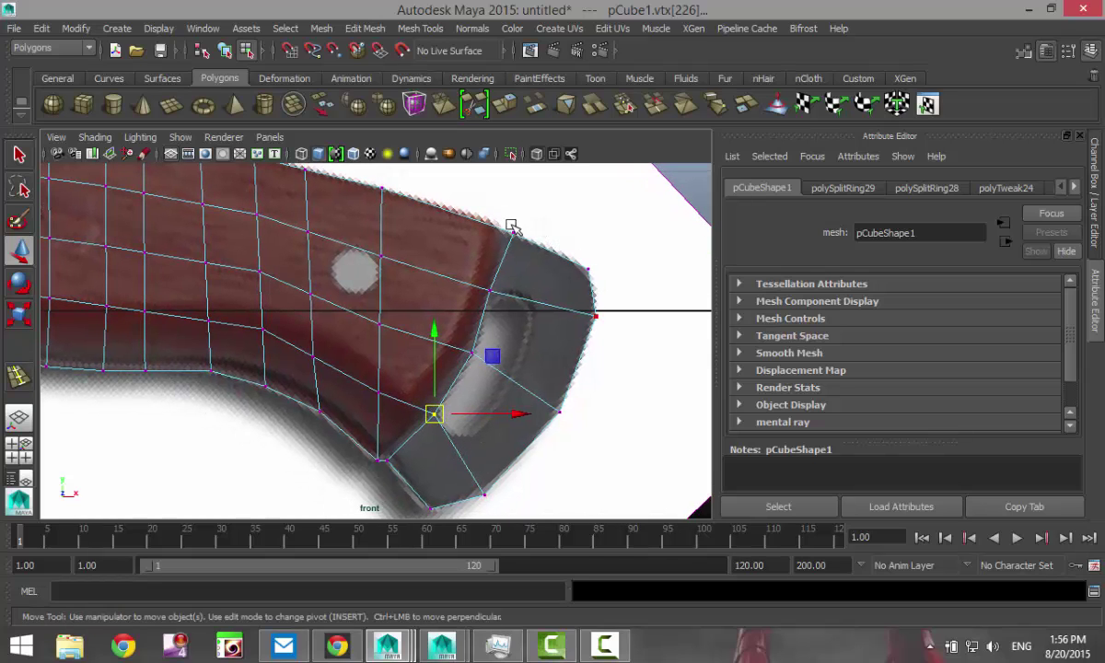
mouse_move(507, 222)
left_mouse_down()
mouse_move(512, 236)
mouse_move(502, 230)
left_mouse_up()
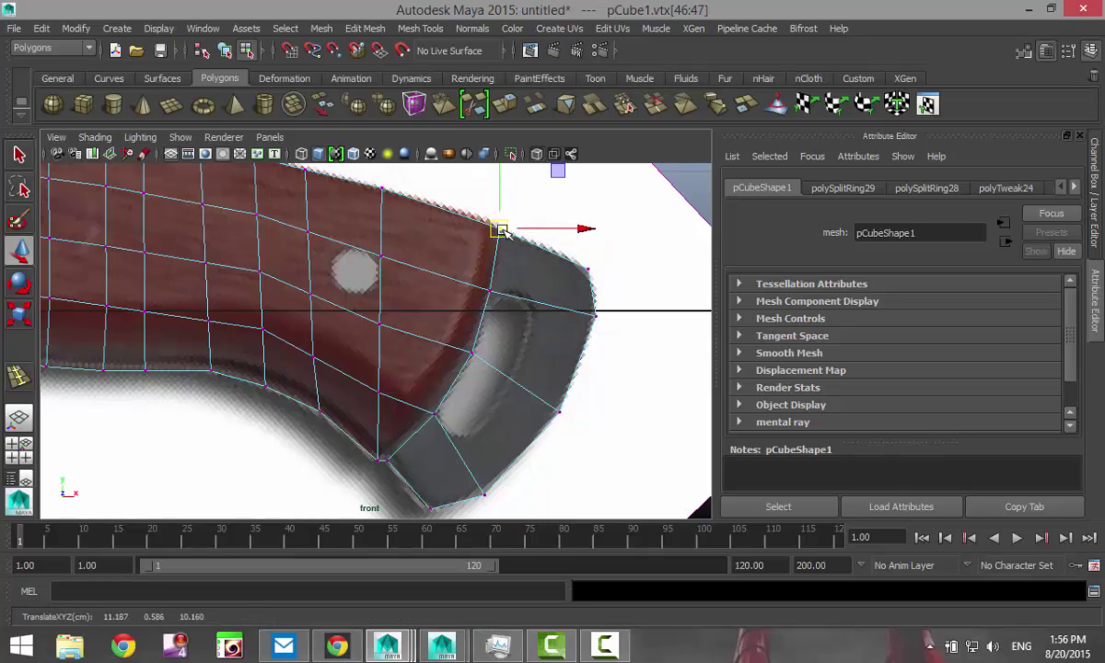
left_click_drag(460, 343, 474, 359)
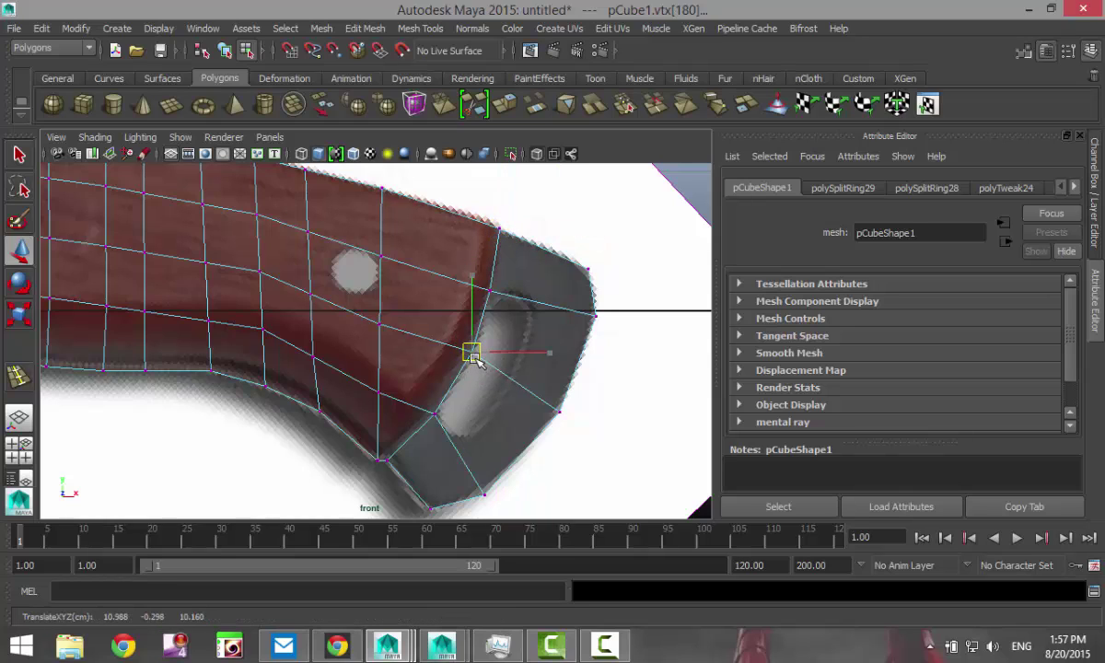
Step: Refine the middle and upper inner seam vertices so the seam follows the wood's curved edge beside the slot
left_click(434, 415)
scroll(441, 416, "up", 3)
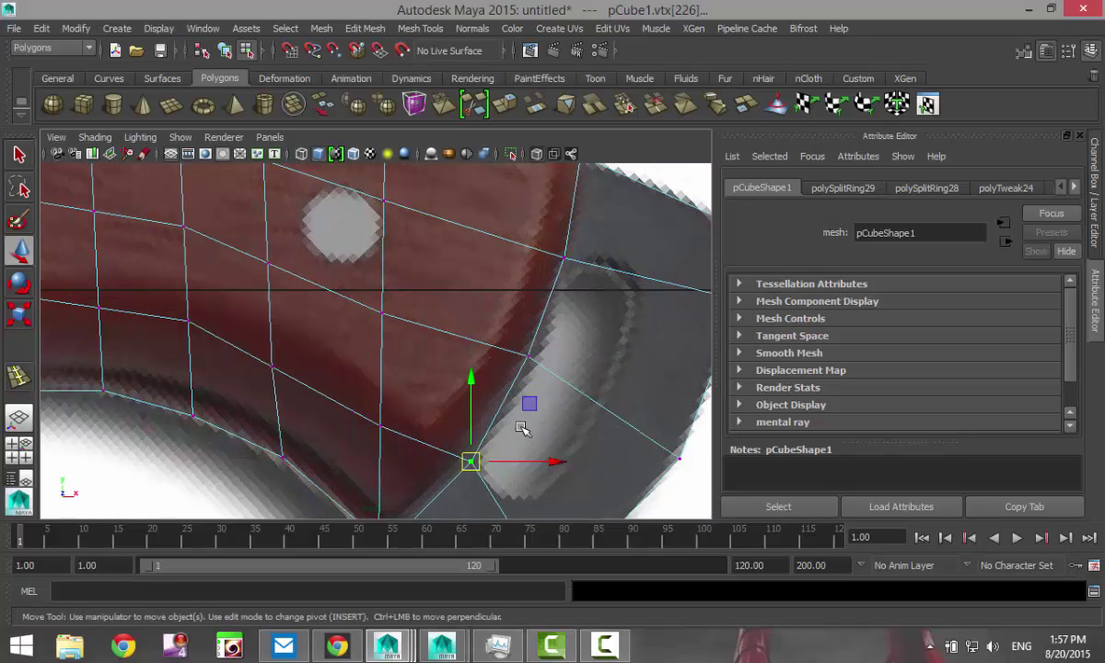
middle_click_drag(600, 402, 498, 371, "alt")
left_click(411, 311)
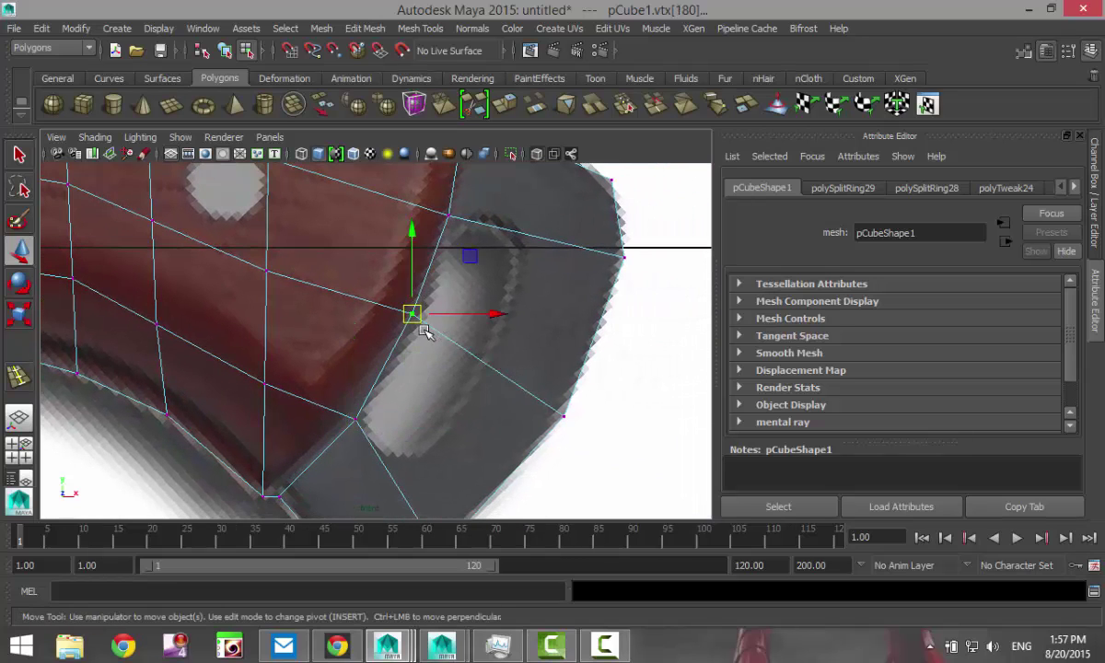
left_click_drag(415, 316, 419, 325)
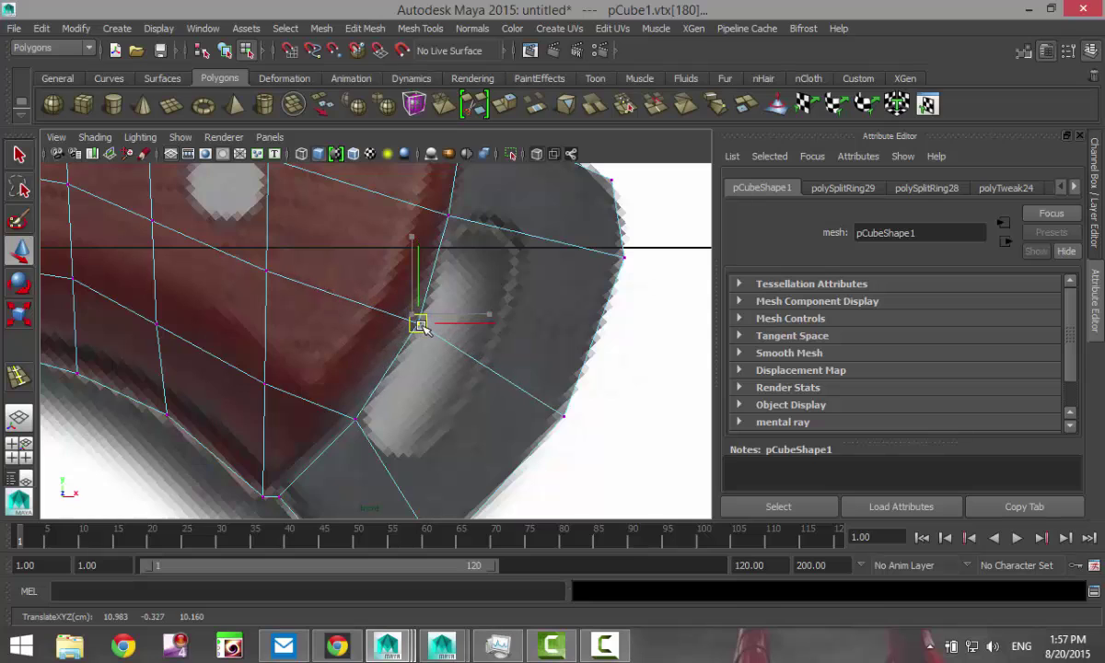
left_click(449, 216)
left_click_drag(450, 217, 463, 221)
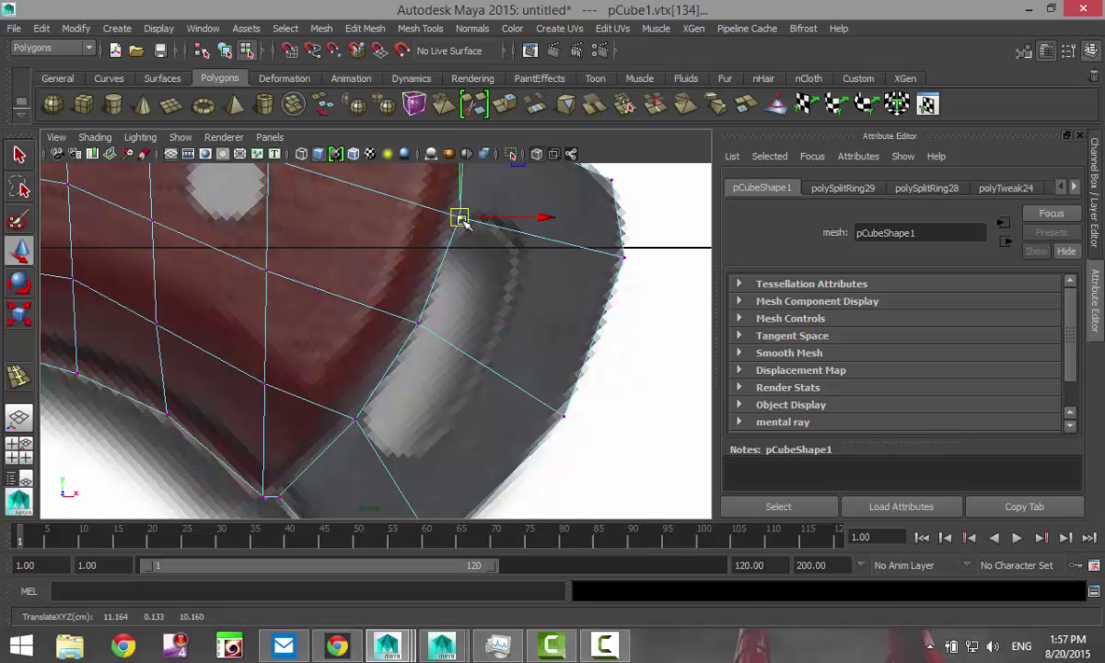
Step: Insert an edge loop through the butt cap along the outer side of the slot
middle_click_drag(497, 383, 464, 352, "alt")
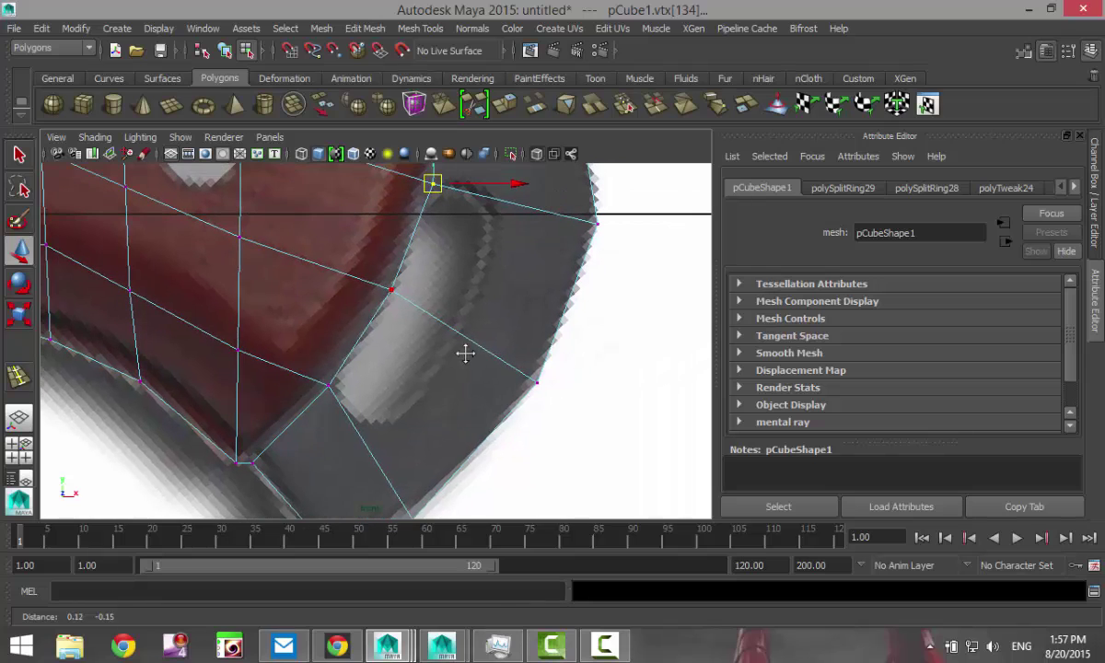
left_click(434, 28)
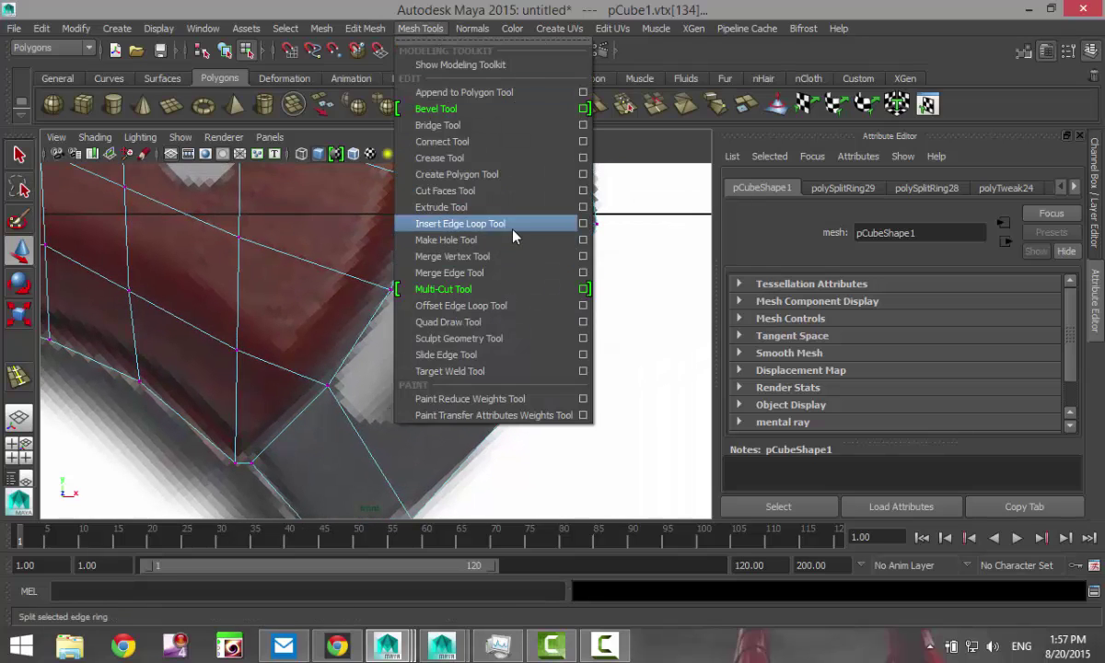
left_click(480, 218)
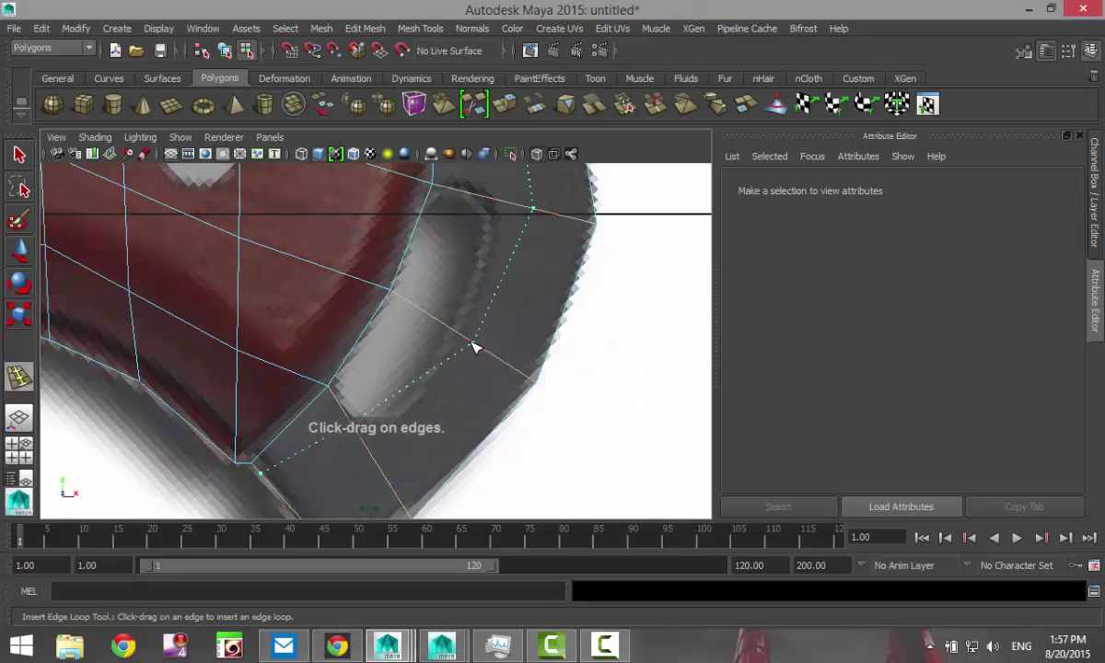
left_click(468, 345)
key("q")
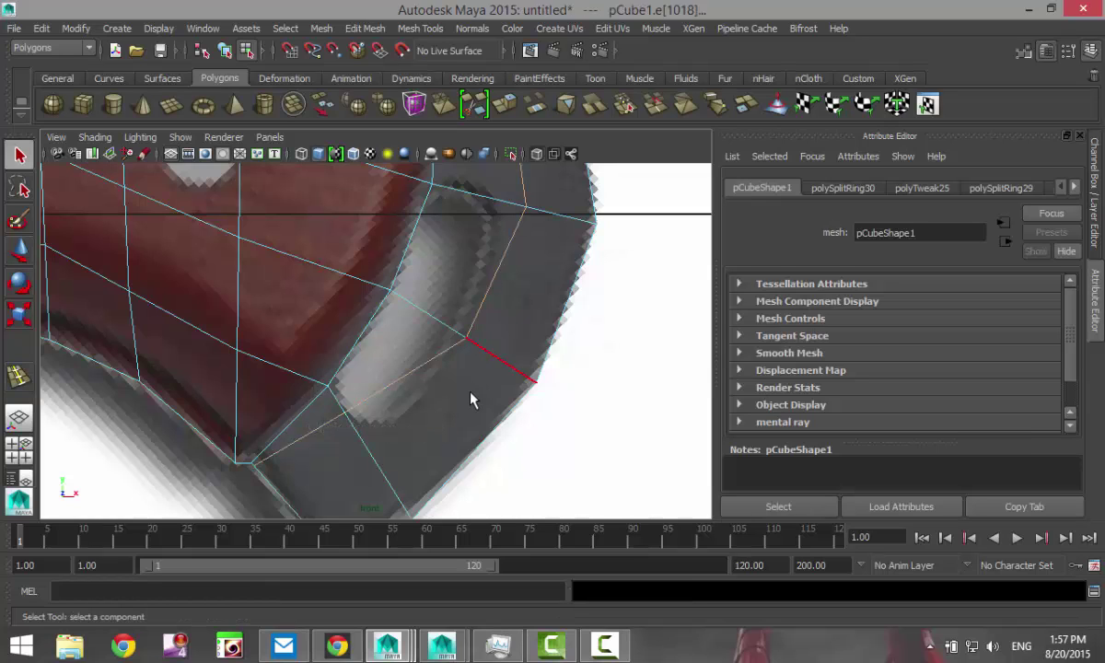
Step: Move the new loop's lower and upper vertices onto the outer corners of the slot in the reference image
middle_click_drag(464, 410, 491, 344, "alt")
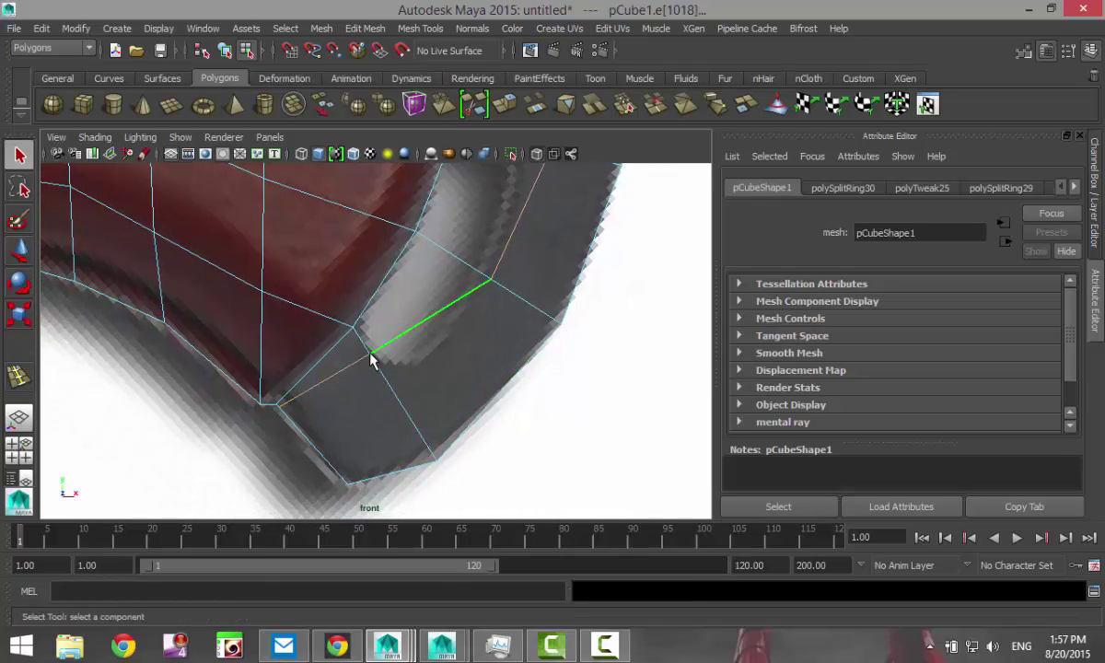
right_click_drag(370, 365, 309, 236)
left_click(368, 358)
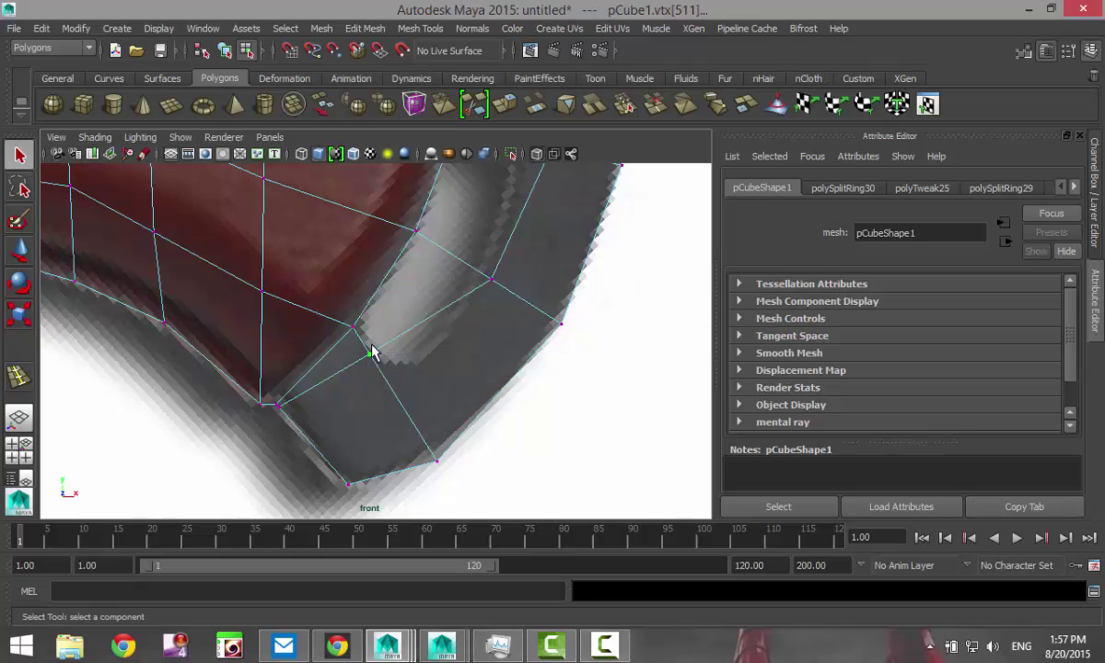
key("w")
left_click_drag(371, 355, 415, 370)
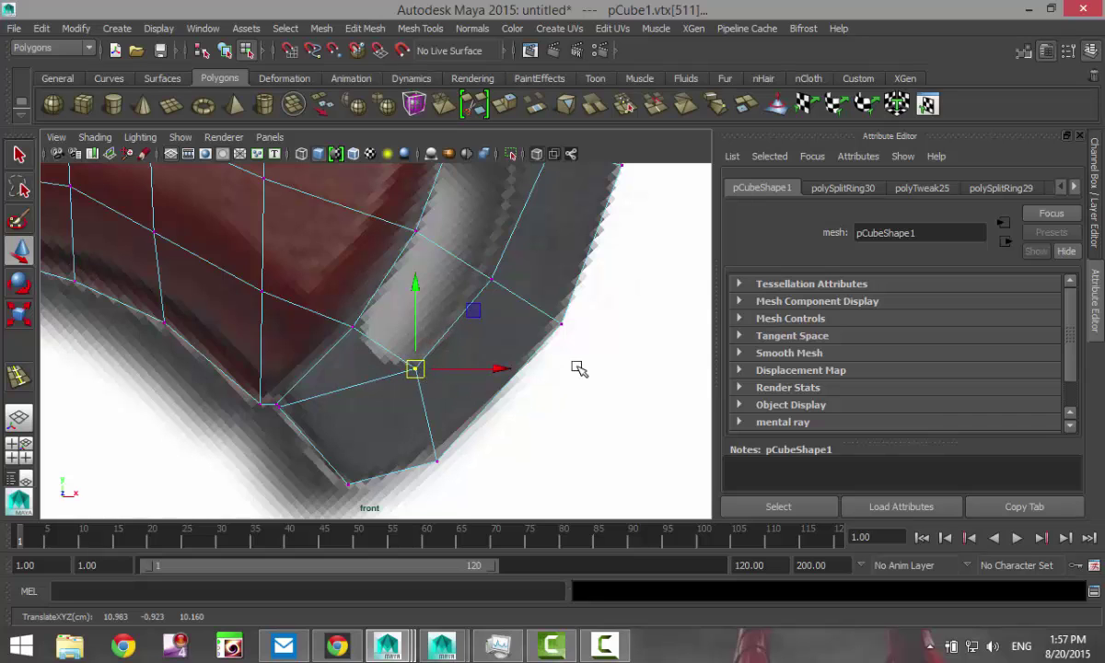
middle_click_drag(573, 351, 519, 439, "alt")
left_click(506, 272)
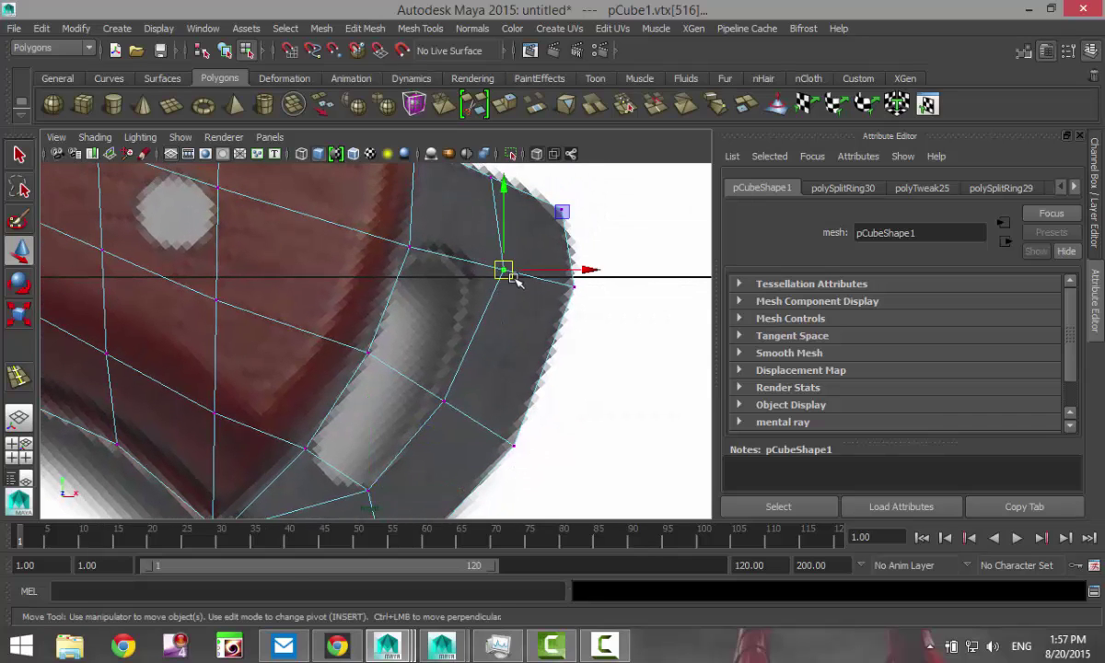
left_click_drag(510, 275, 487, 262)
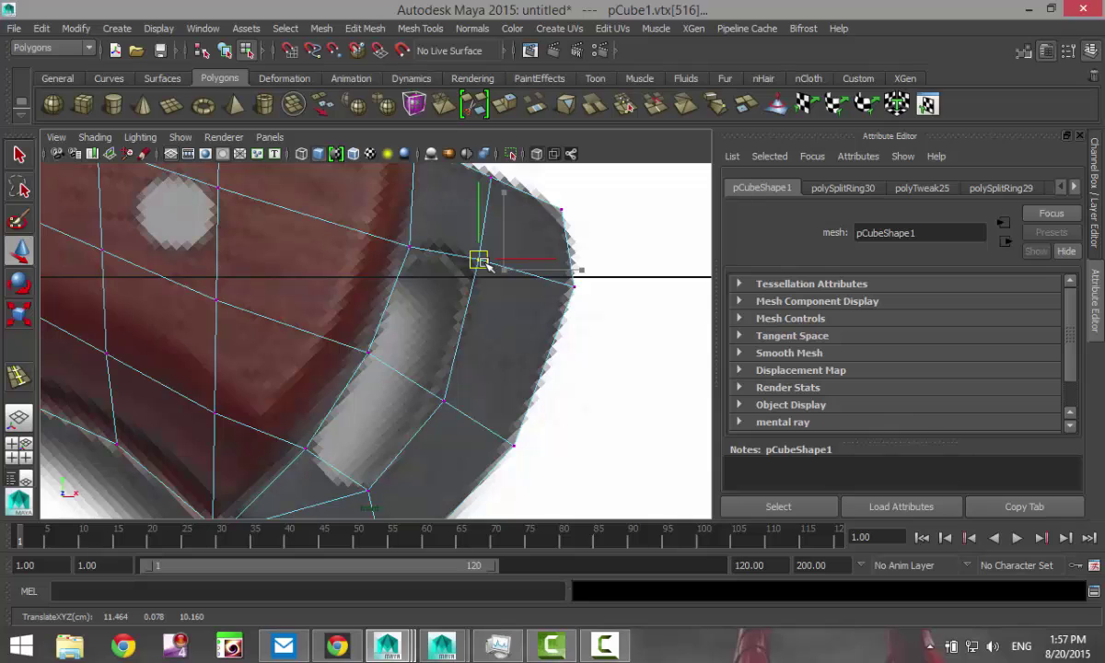
Step: Insert another edge loop in the butt cap close to the wood seam, on the inner side of the slot
middle_click_drag(501, 372, 574, 277, "alt")
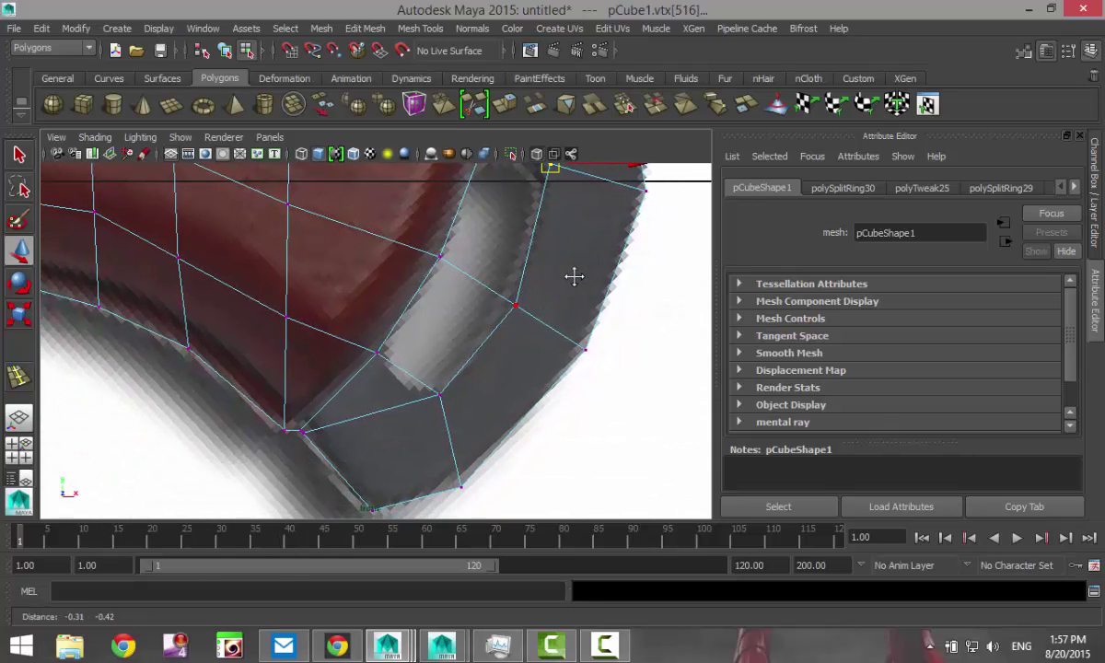
left_click(420, 28)
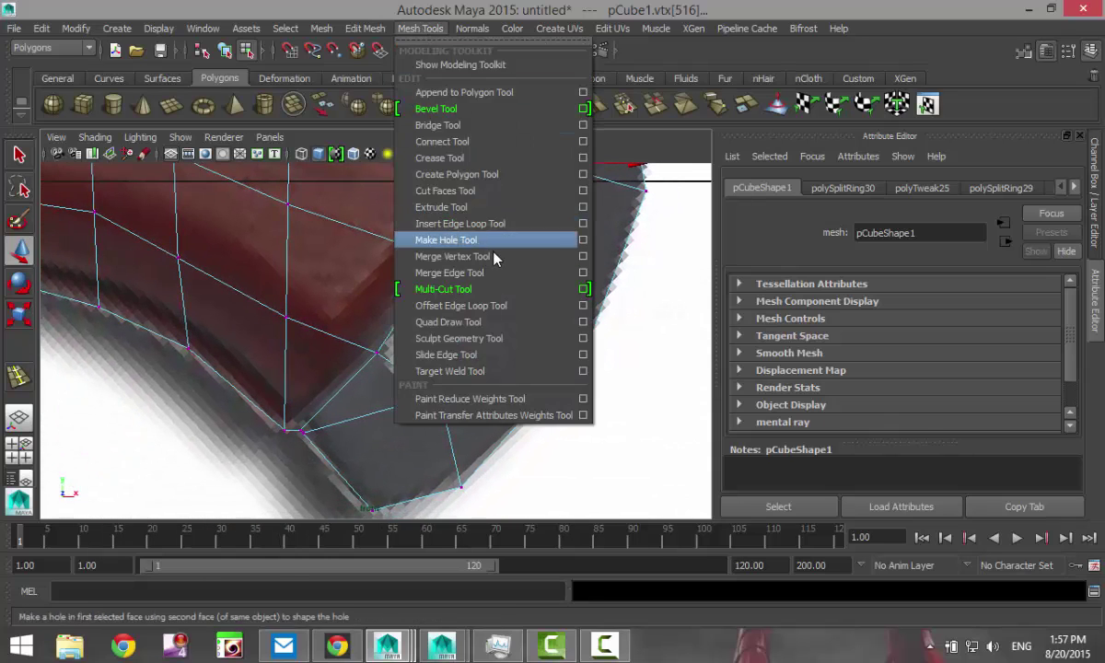
left_click(470, 223)
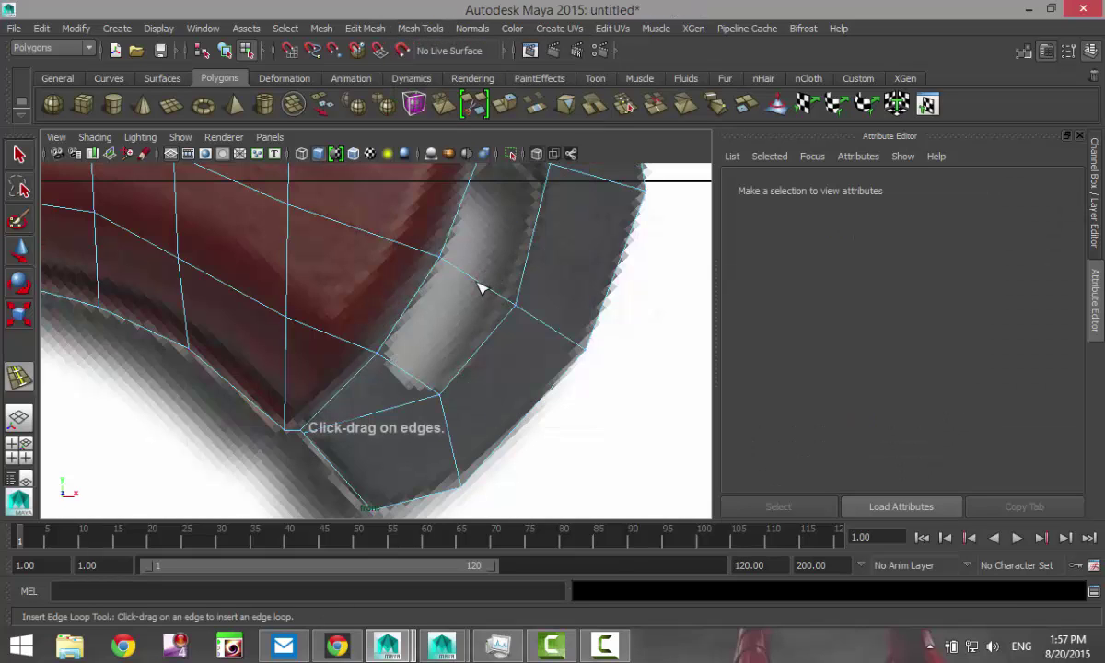
left_click(479, 292)
middle_click_drag(550, 337, 535, 412, "alt")
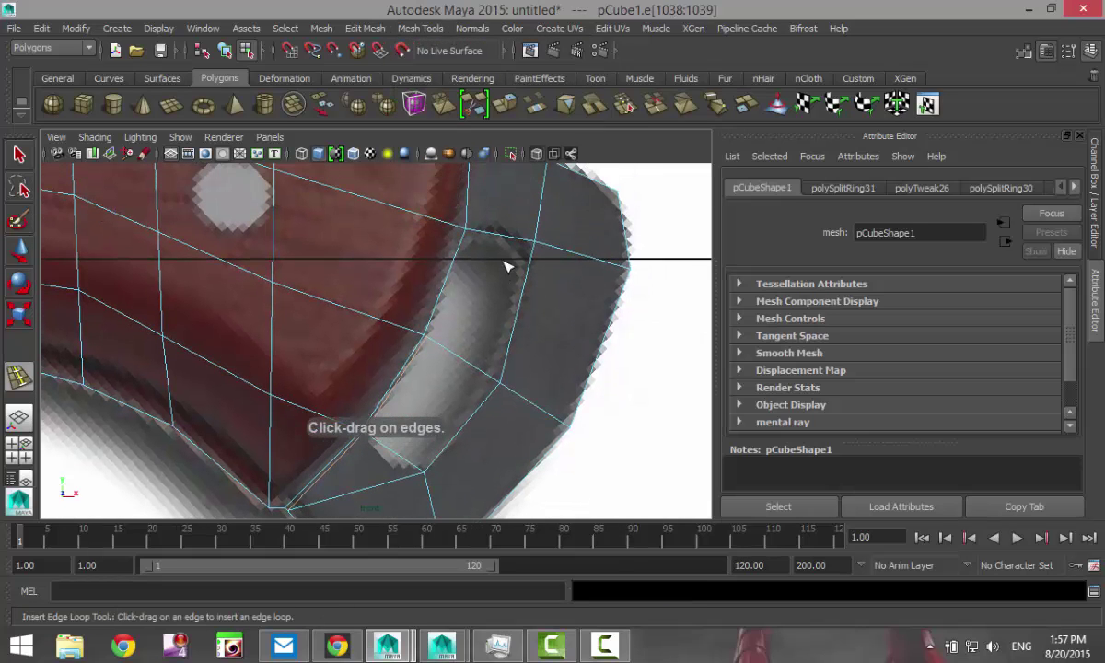
left_click(505, 241)
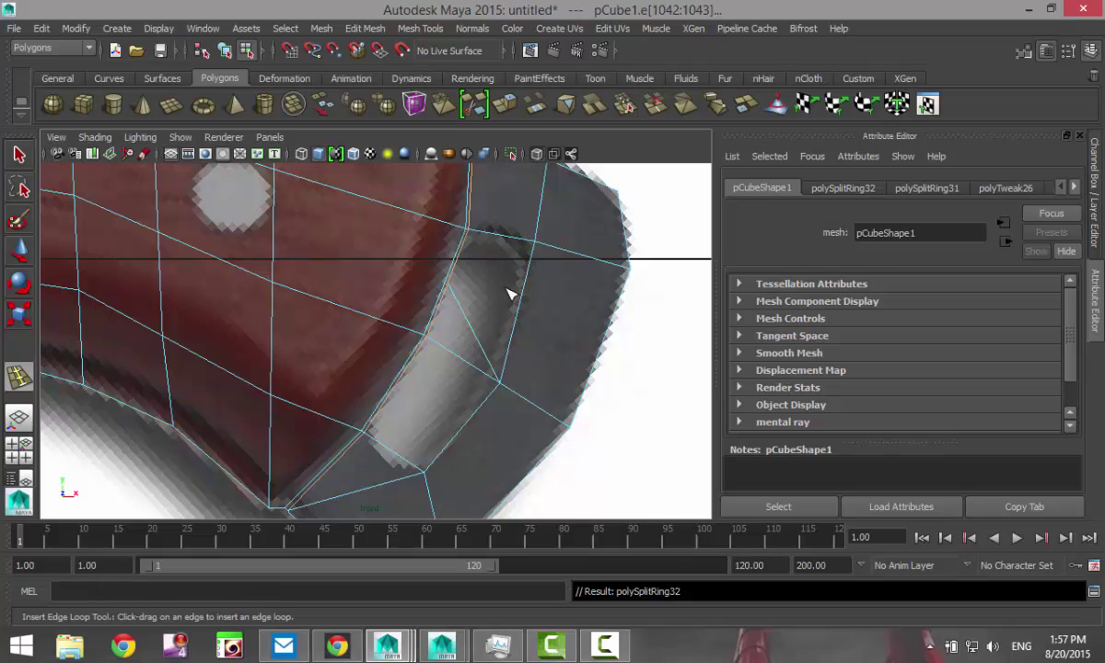
key("ctrl+z")
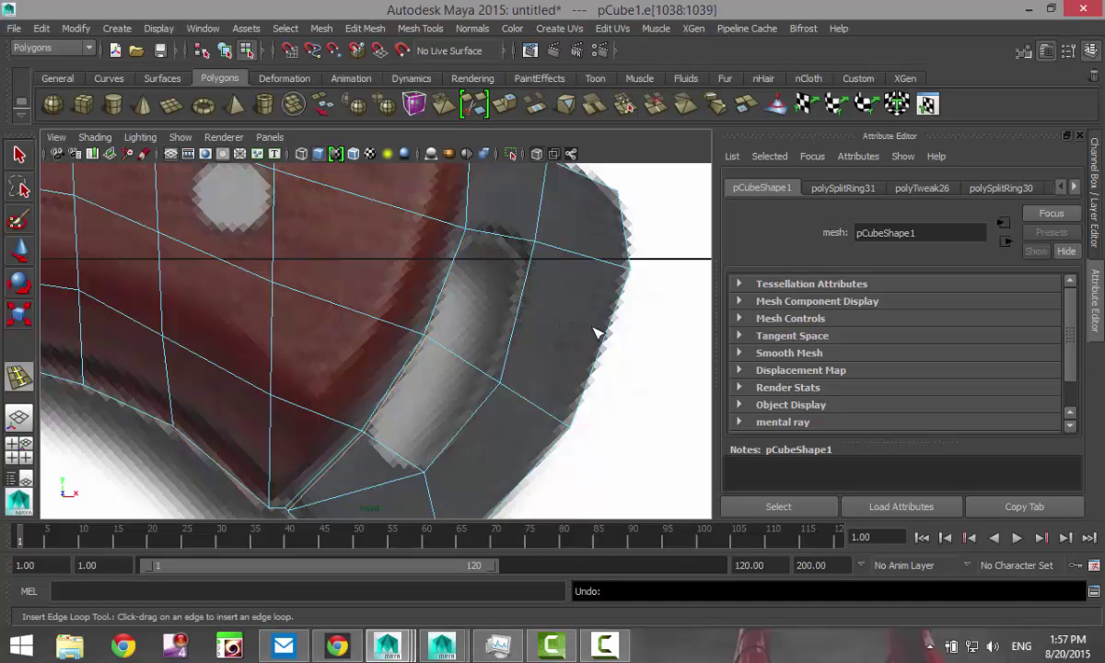
middle_click_drag(596, 333, 592, 429, "alt")
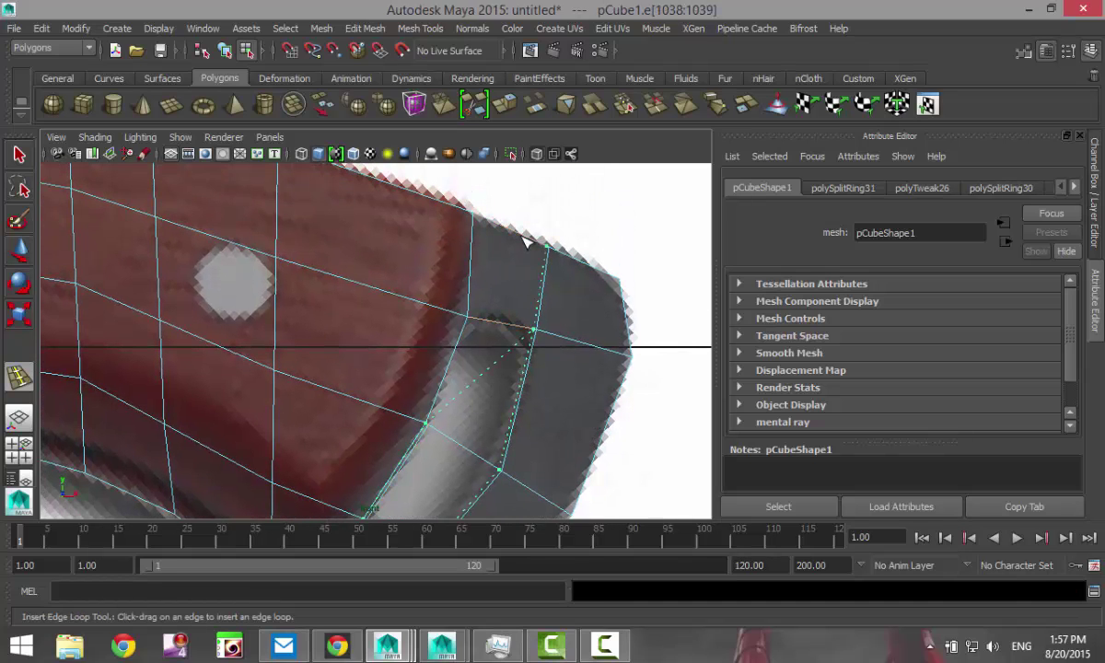
left_click(525, 241)
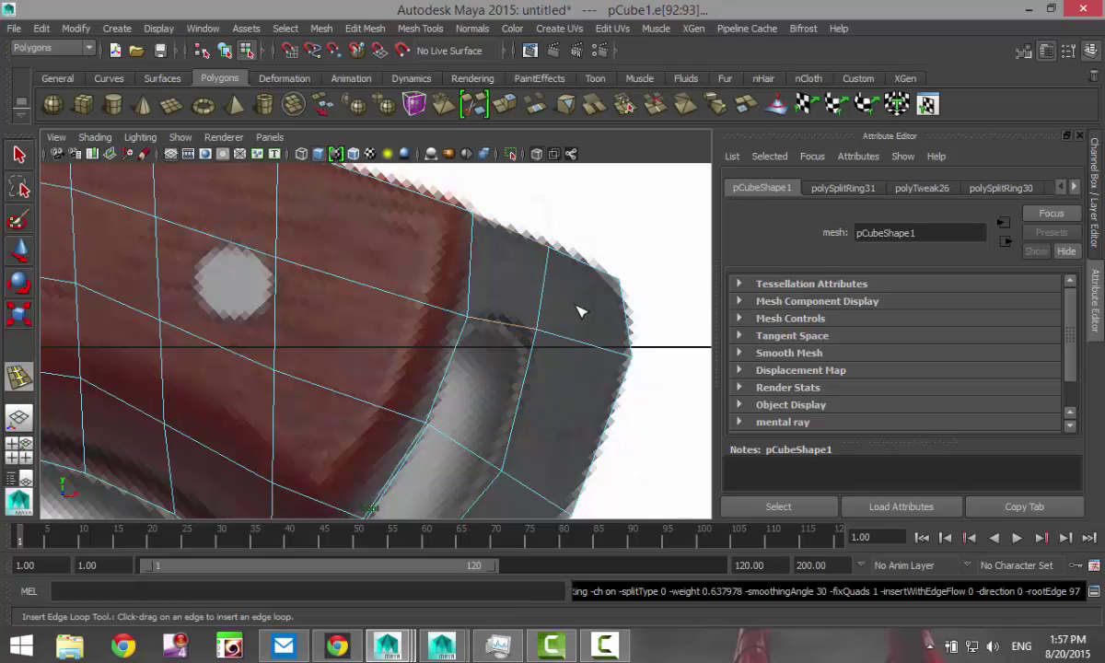
key("q")
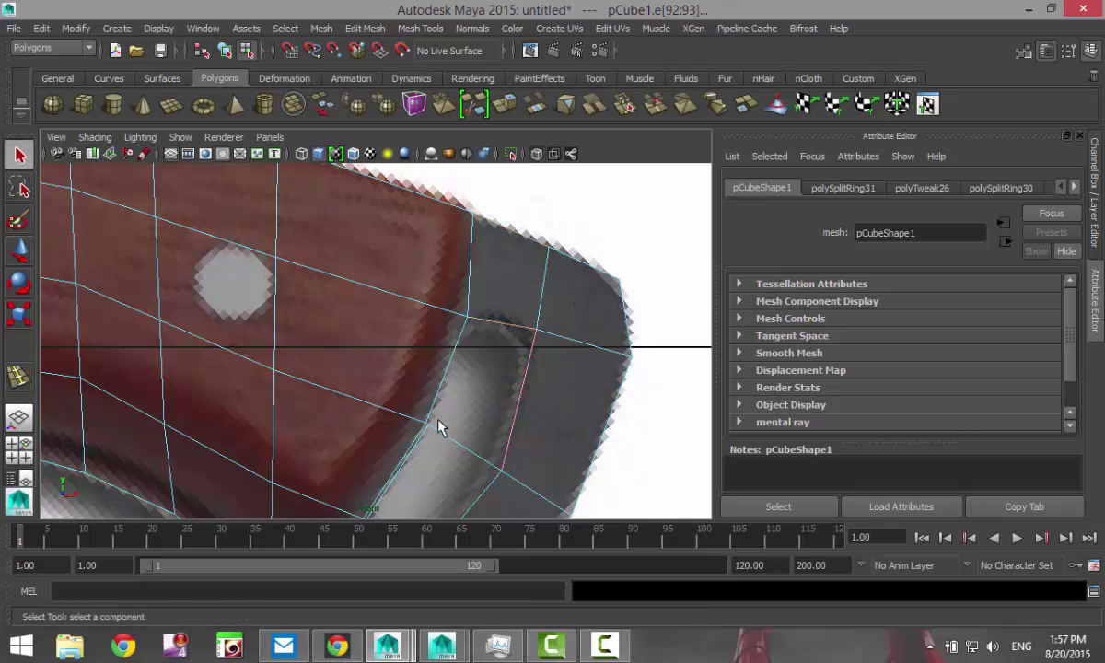
Step: Delete the two slot faces on the front side of the butt cap in the perspective view
scroll(441, 427, "down", 2)
key("space")
key("space")
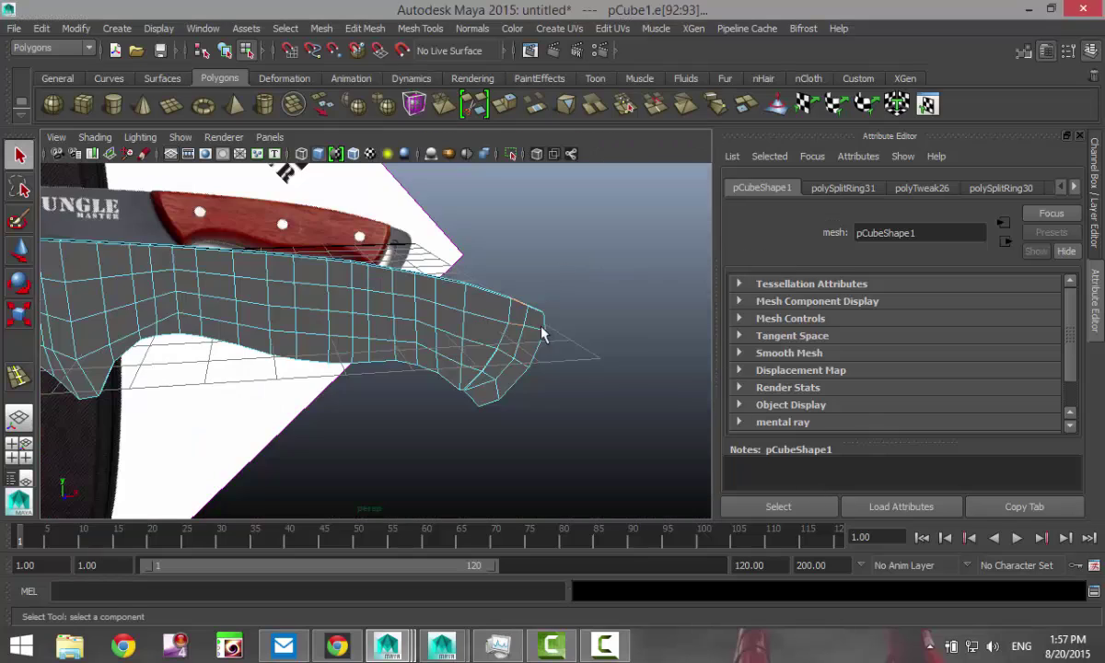
scroll(521, 399, "up", 5)
scroll(412, 380, "up", 4)
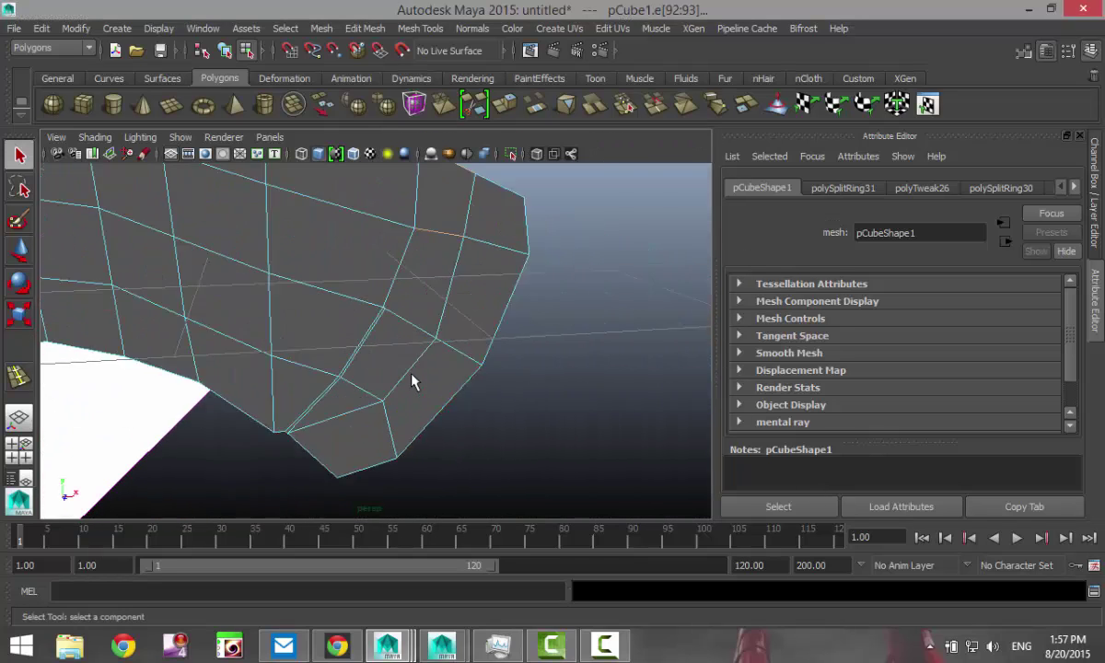
middle_click_drag(387, 414, 494, 262, "alt")
left_click_drag(448, 398, 409, 371, "alt")
middle_click_drag(414, 355, 316, 477, "alt")
left_click_drag(350, 449, 397, 447, "alt")
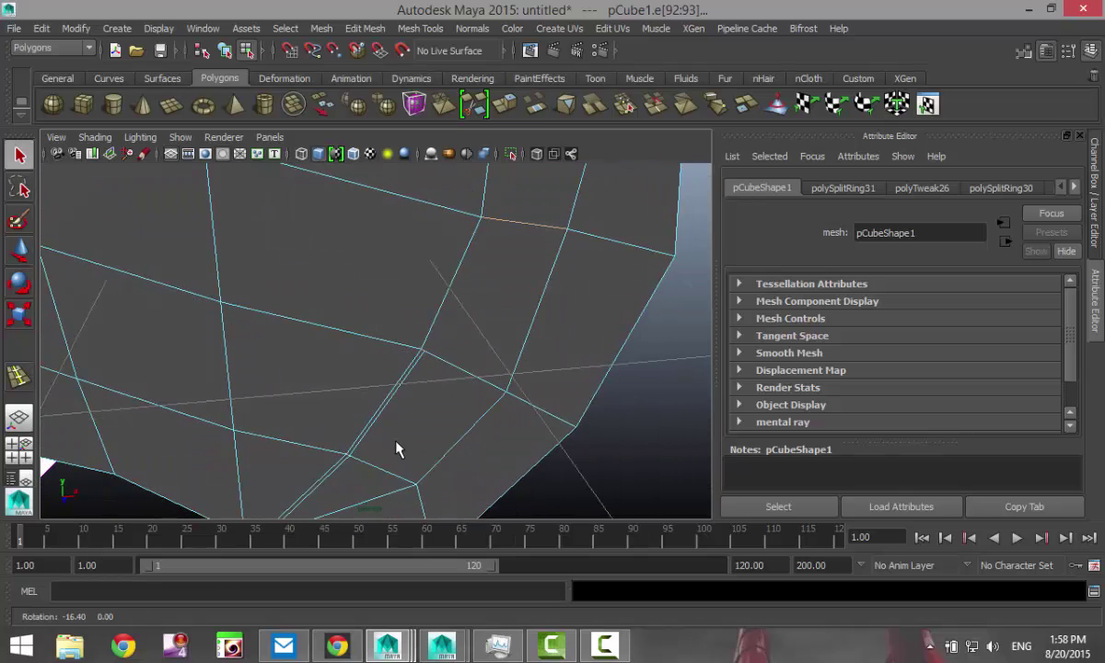
right_click_drag(494, 248, 502, 290)
left_click(498, 291)
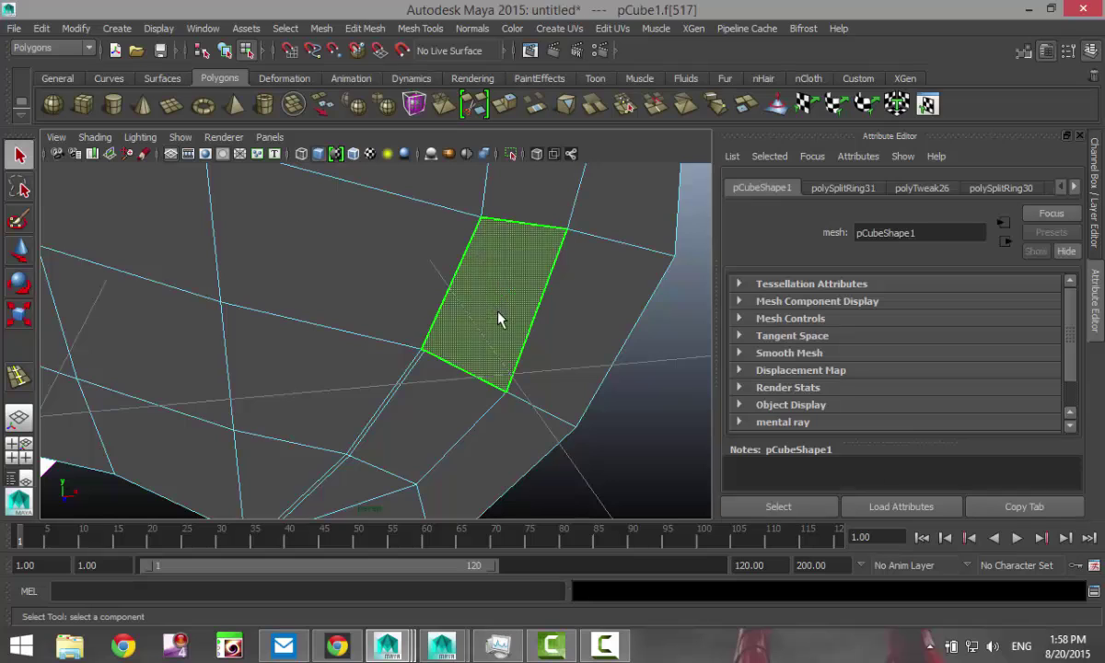
key("Delete")
left_click(445, 417)
key("Delete")
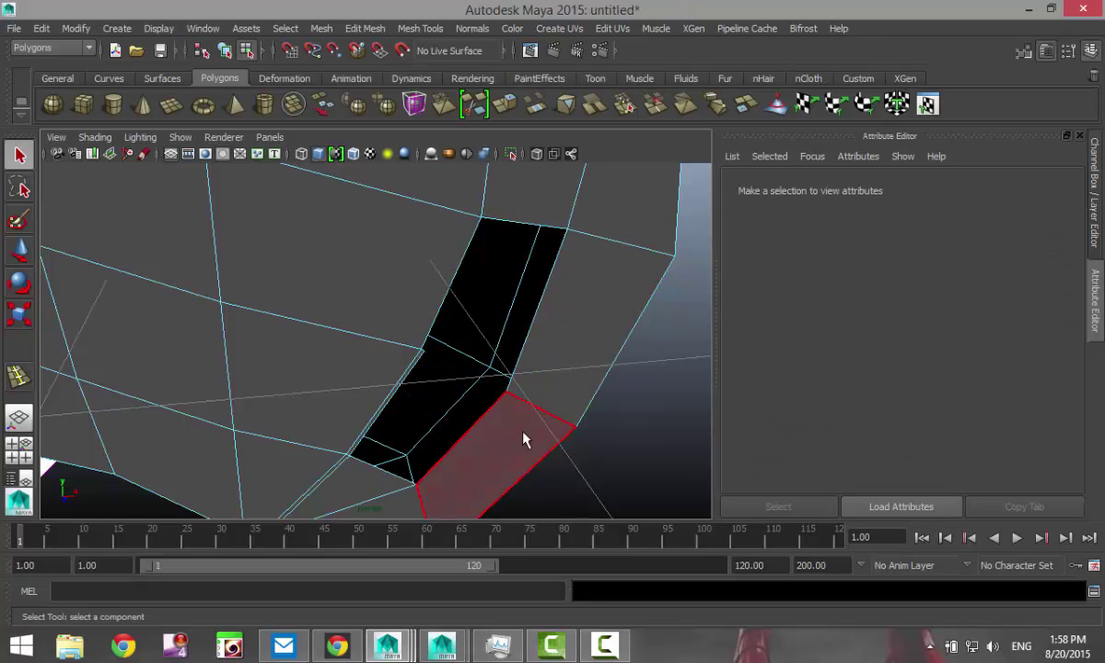
Step: Delete the two matching slot faces on the back side of the butt cap to open the slot through
left_click_drag(662, 419, 320, 320, "alt")
left_click(313, 308)
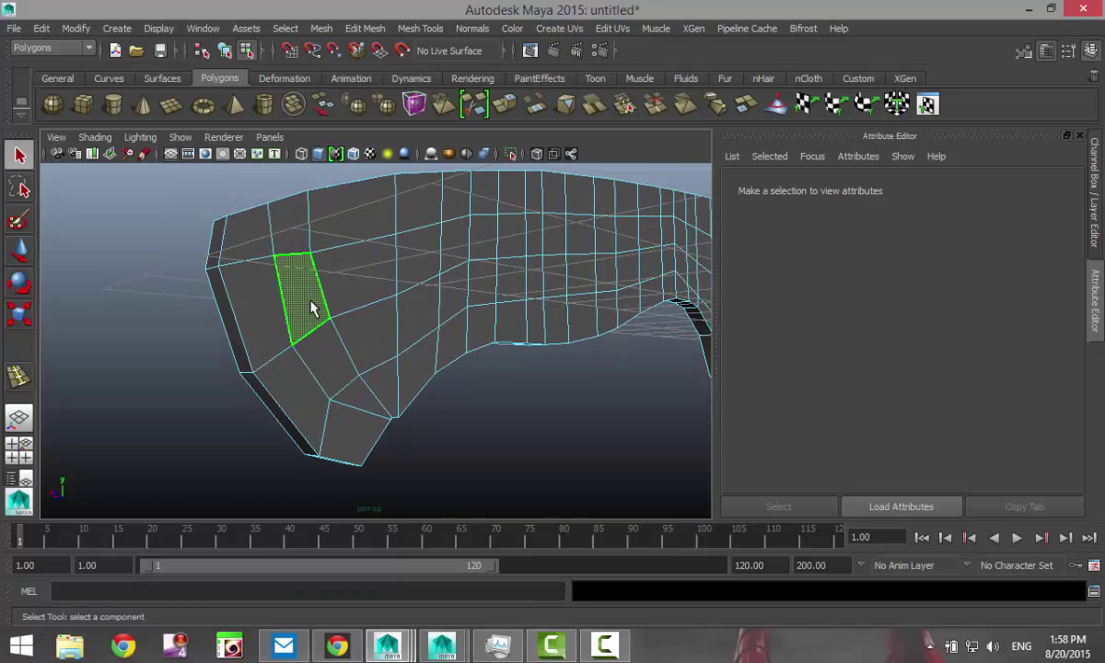
key("Delete")
left_click(323, 364)
key("Delete")
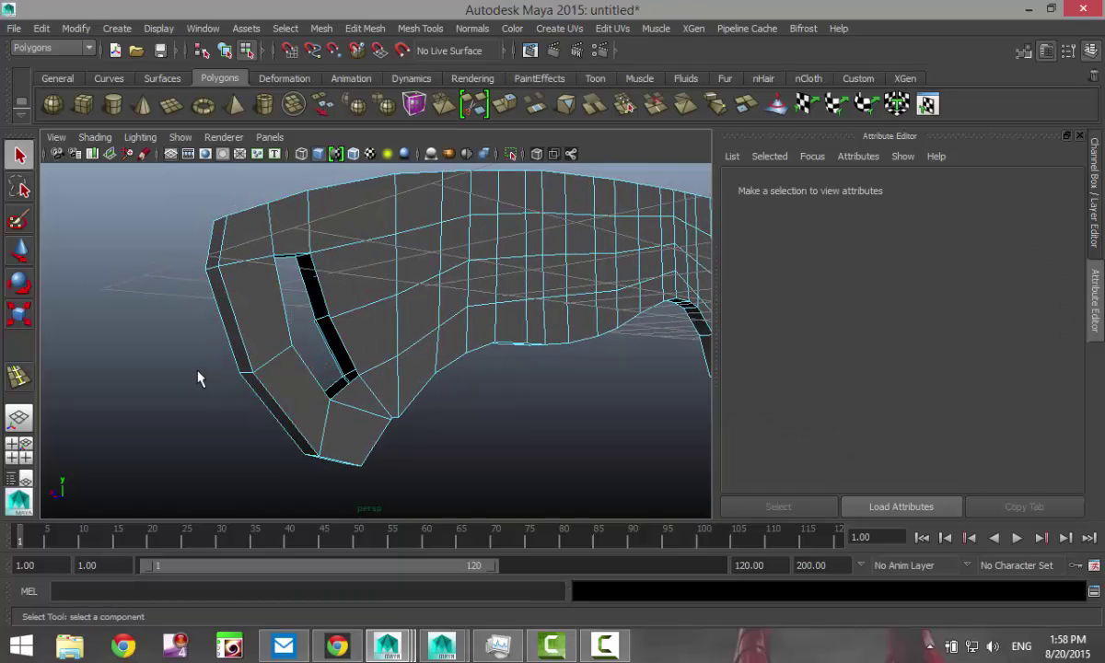
Step: Examine the open slot and its inner border edges in the butt cap from several angles
left_click_drag(199, 378, 447, 387, "alt")
middle_click_drag(447, 386, 383, 380, "alt")
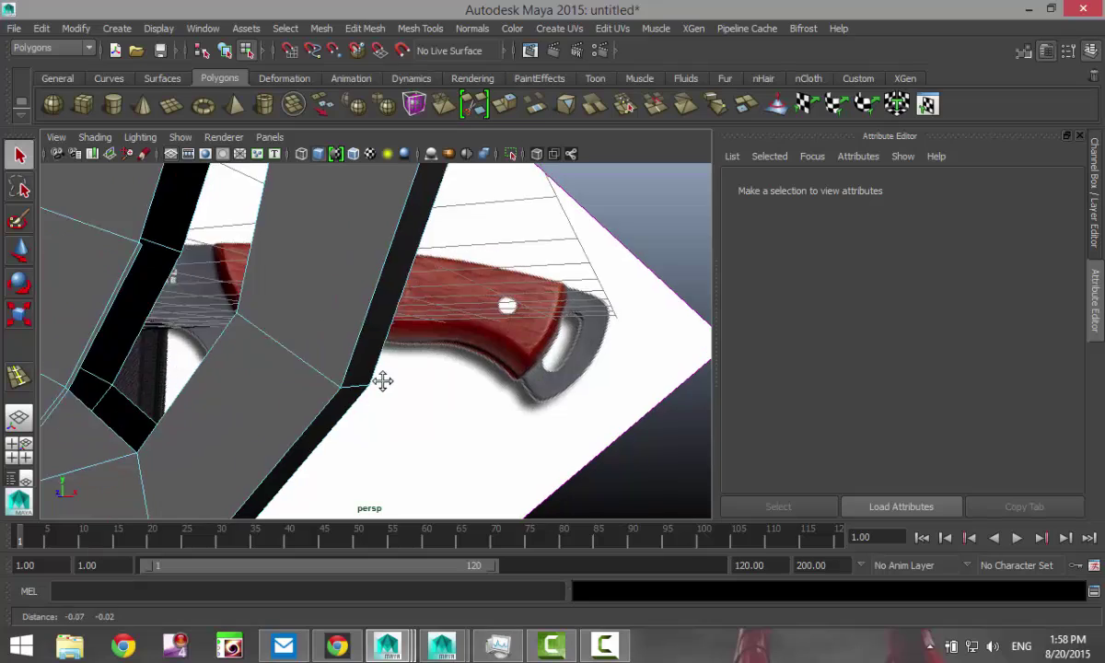
left_click_drag(383, 381, 141, 323, "alt")
scroll(491, 368, "up", 8)
scroll(403, 377, "down", 3)
right_click_drag(160, 322, 421, 335, "alt")
scroll(446, 363, "up", 3)
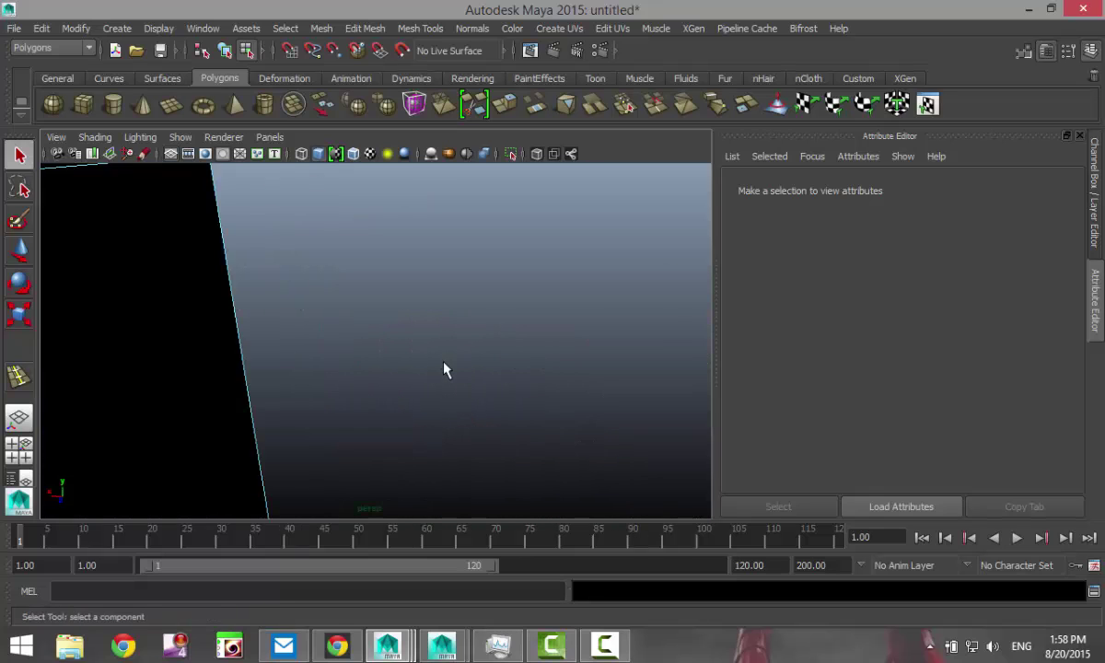
scroll(445, 364, "down", 2)
left_click_drag(458, 379, 419, 376, "alt")
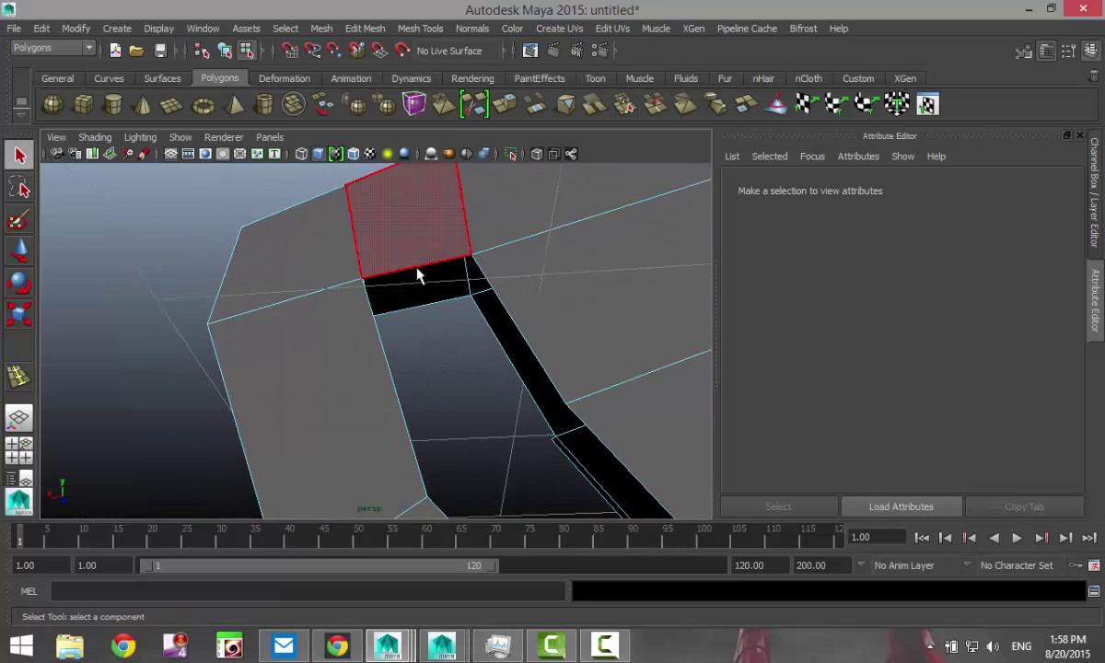
Step: Bridge the front and back border edges across the upper short end of the butt cap slot
right_click_drag(416, 234, 416, 194)
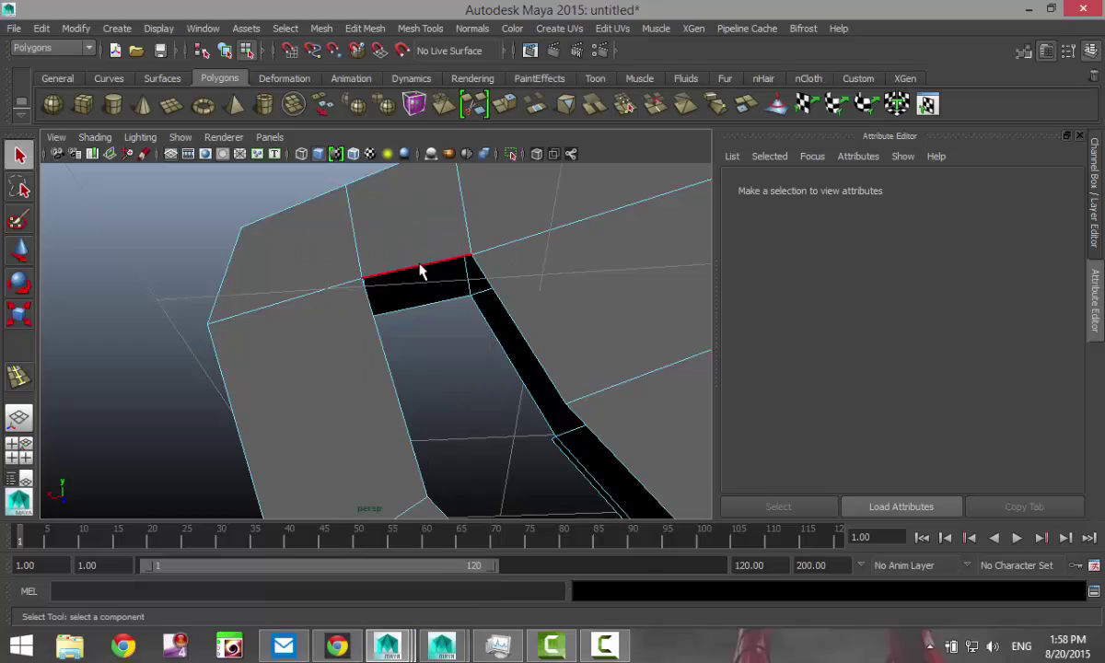
left_click(419, 266)
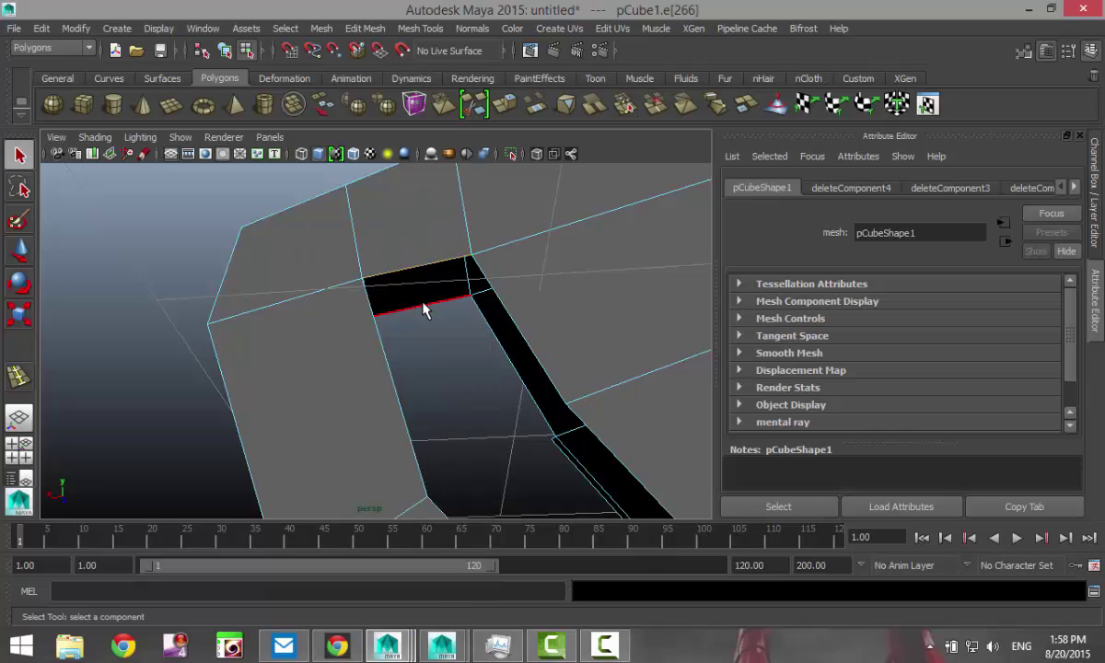
left_click(365, 29)
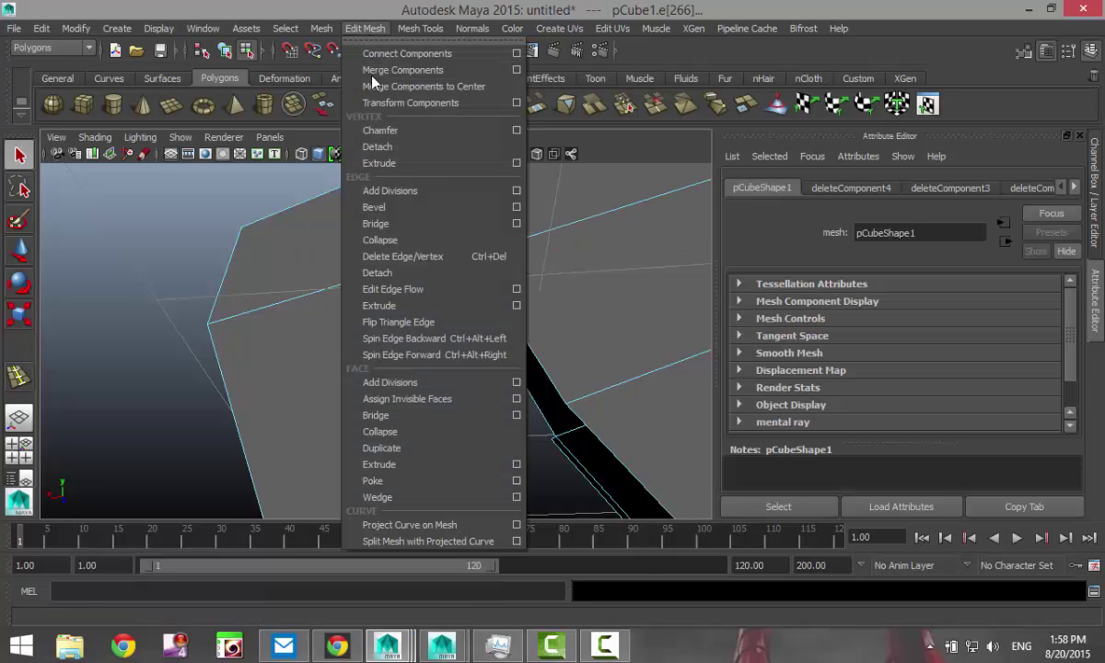
left_click(375, 224)
left_click_drag(387, 231, 365, 271, "alt")
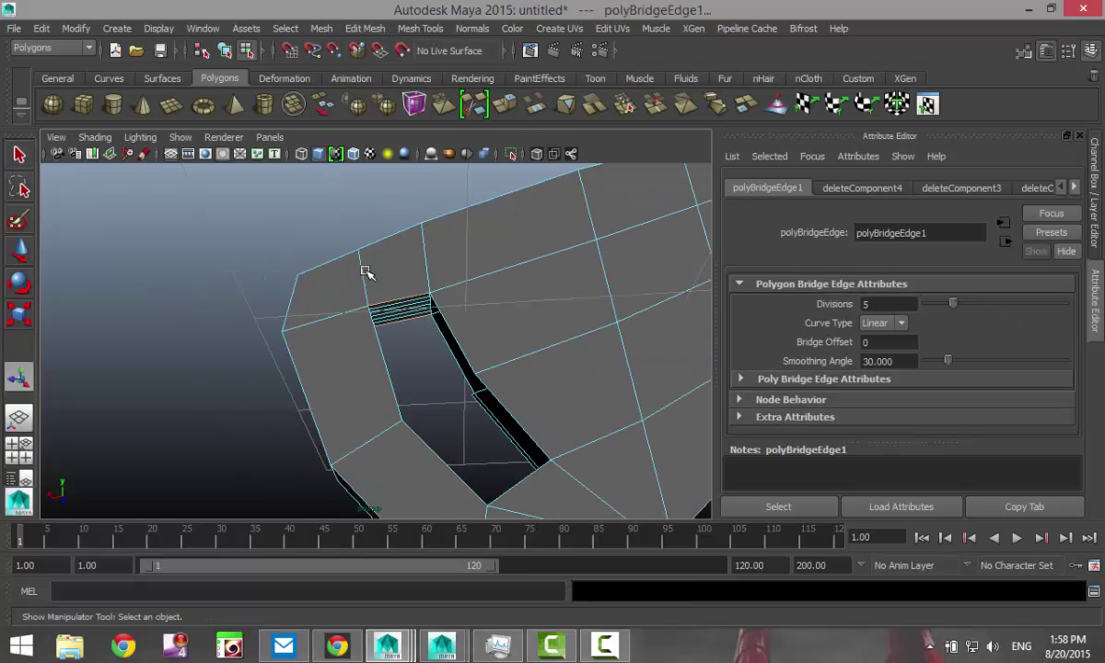
Step: Bridge the front and back border edges across the lower short end of the slot
left_click_drag(372, 382, 461, 452, "alt")
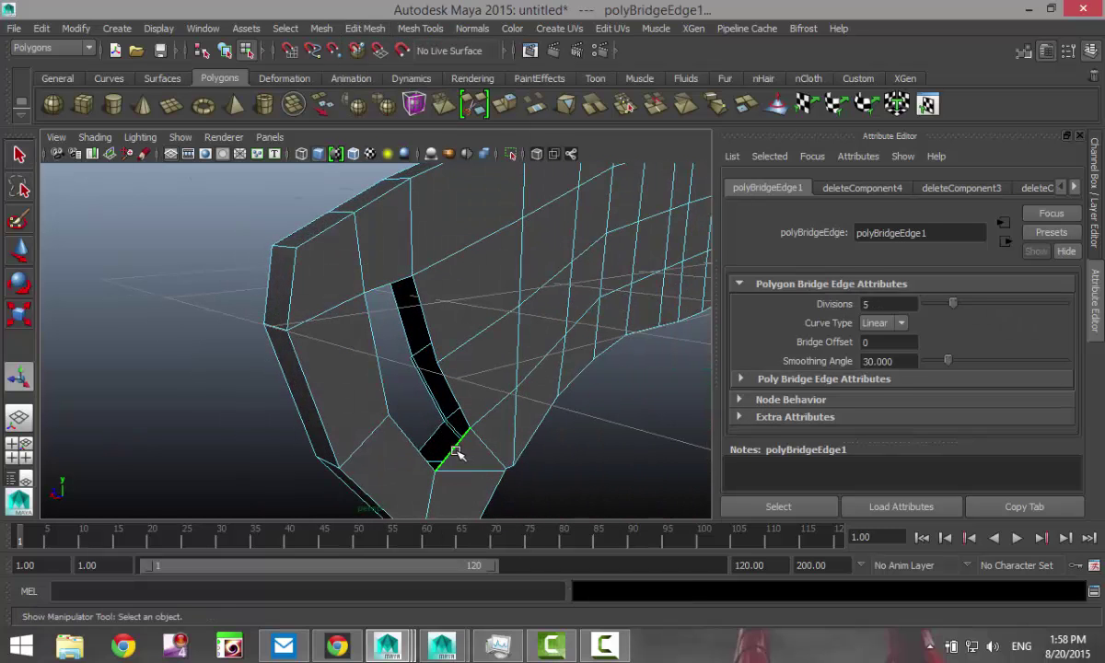
left_click(456, 452)
key("g")
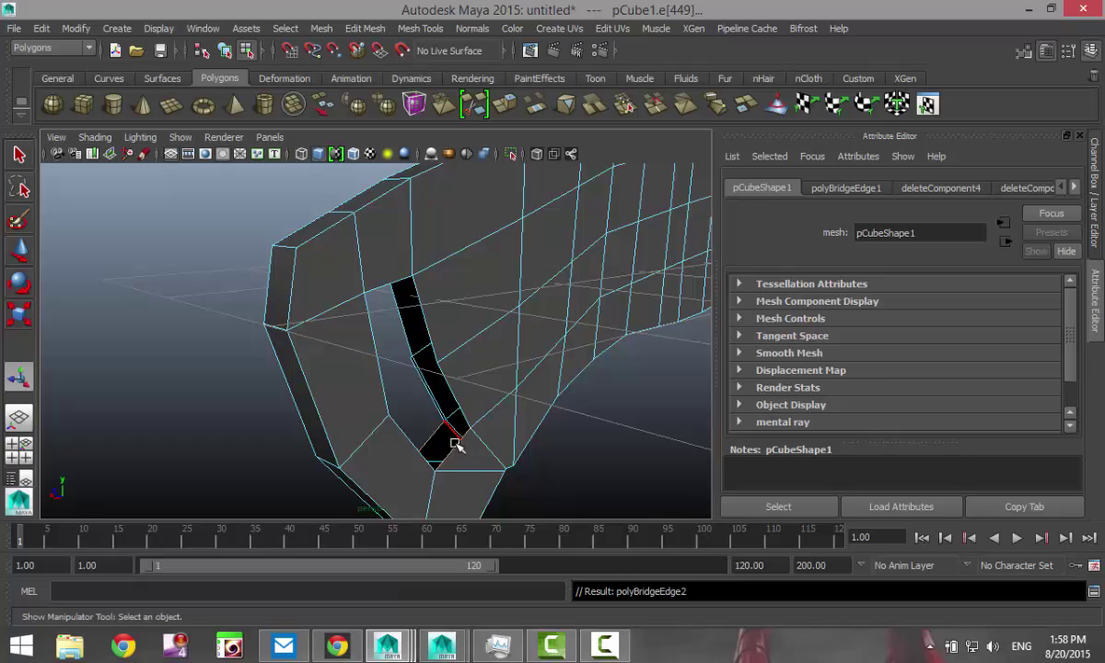
Step: Delete the stray sliver face running along the lower border edge on the slot's handle side
left_click_drag(518, 444, 425, 378, "alt")
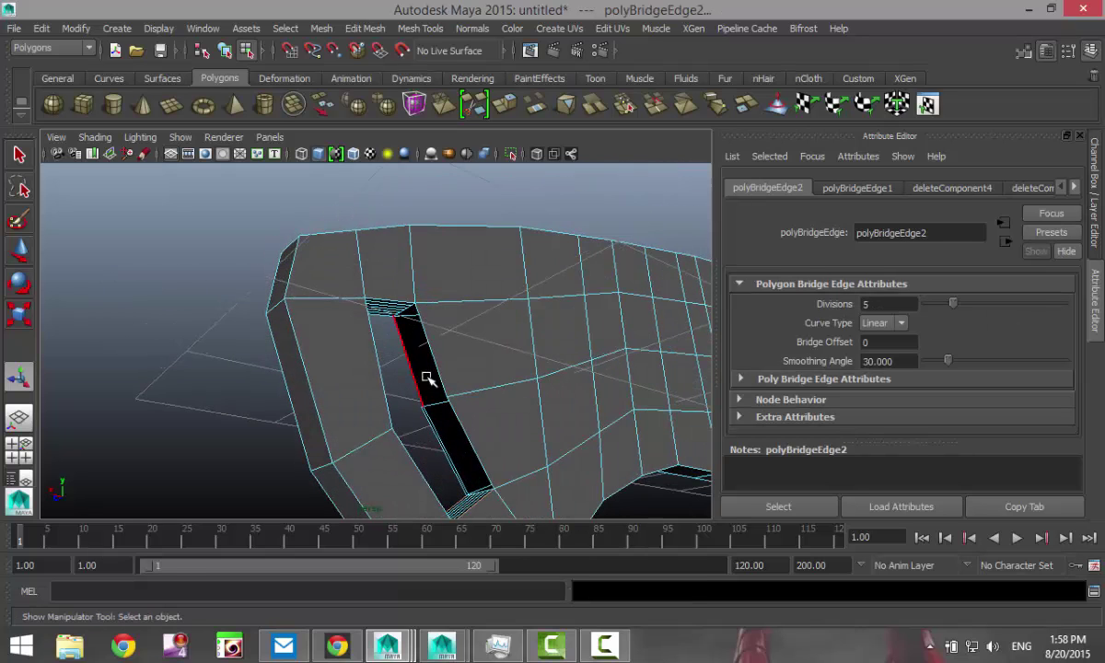
left_click(430, 376)
left_click(428, 420, "shift")
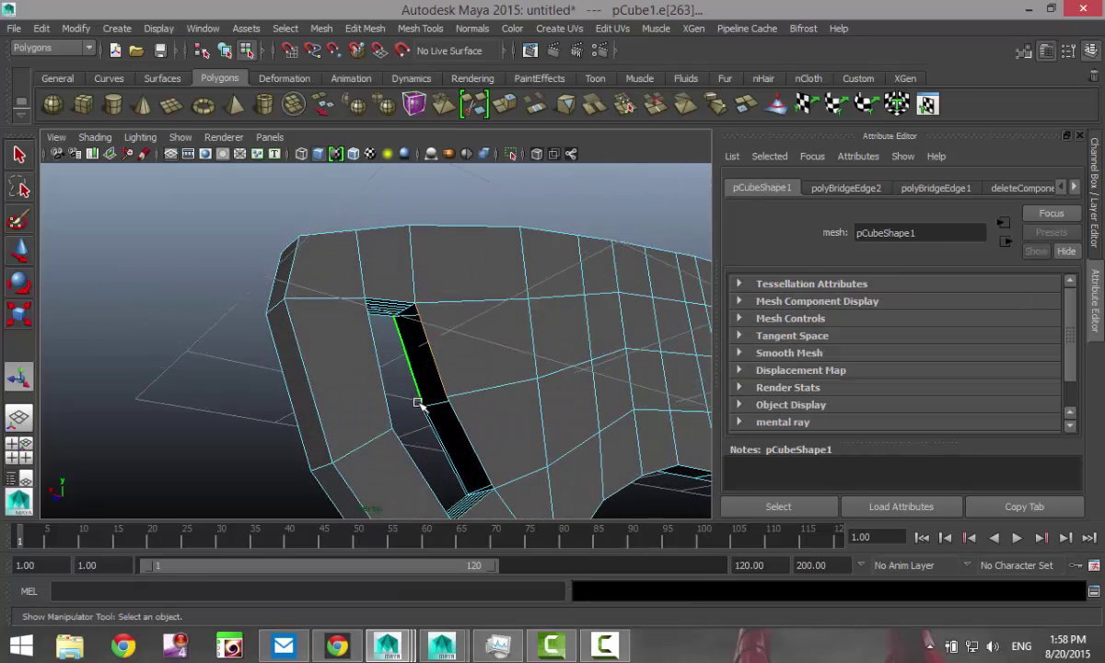
scroll(428, 420, "up", 8)
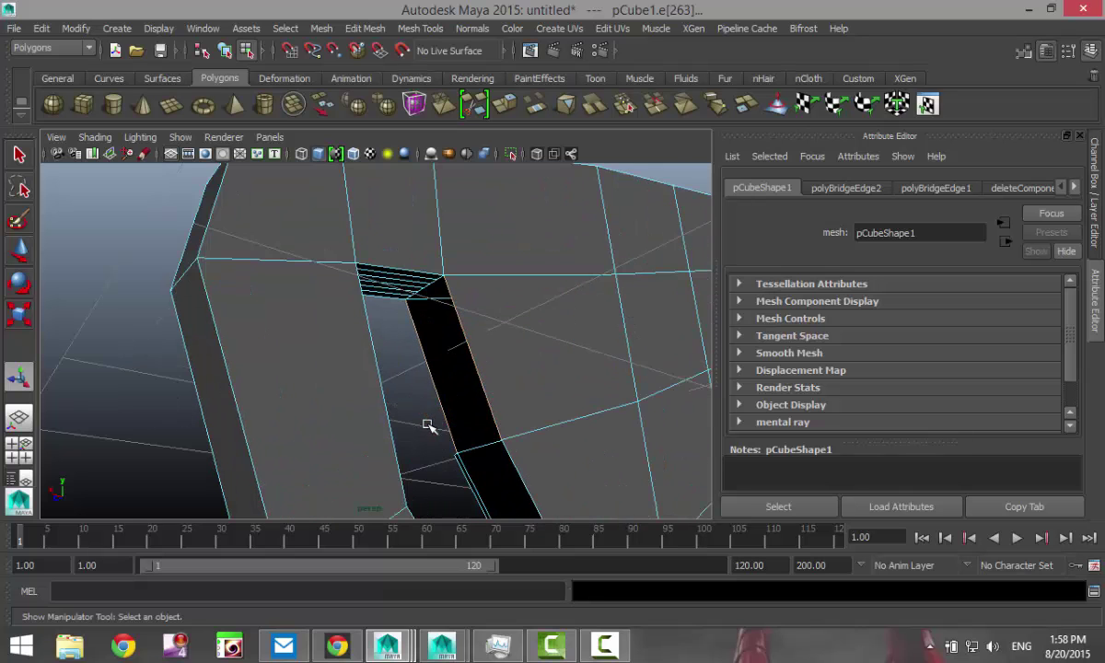
middle_click_drag(316, 233, 313, 229, "alt")
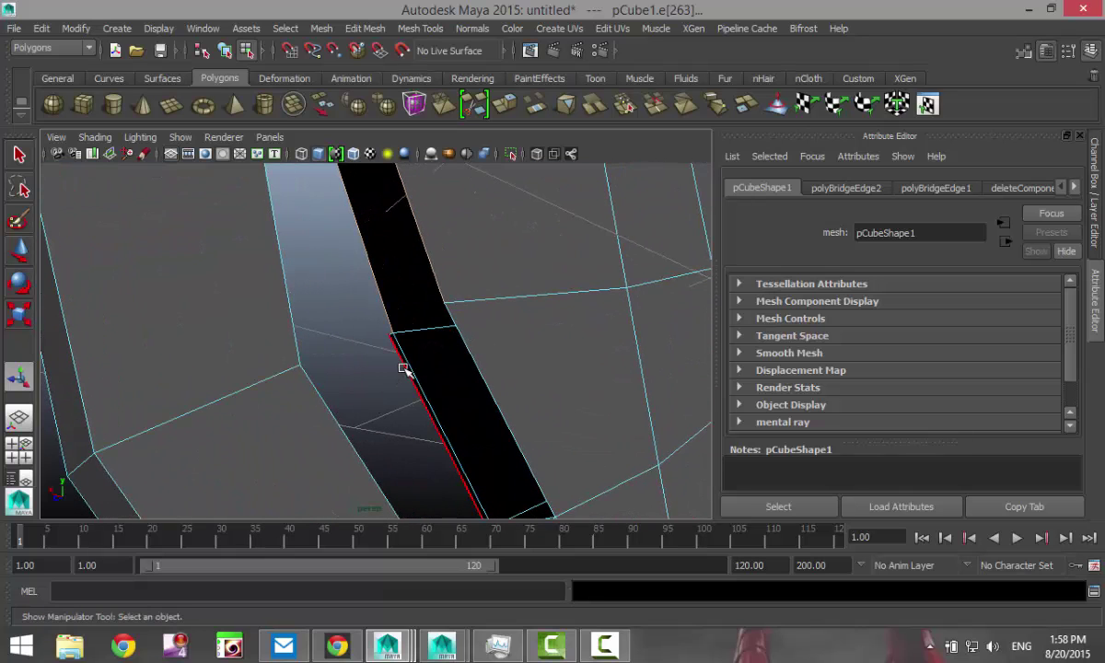
right_click_drag(406, 369, 394, 352)
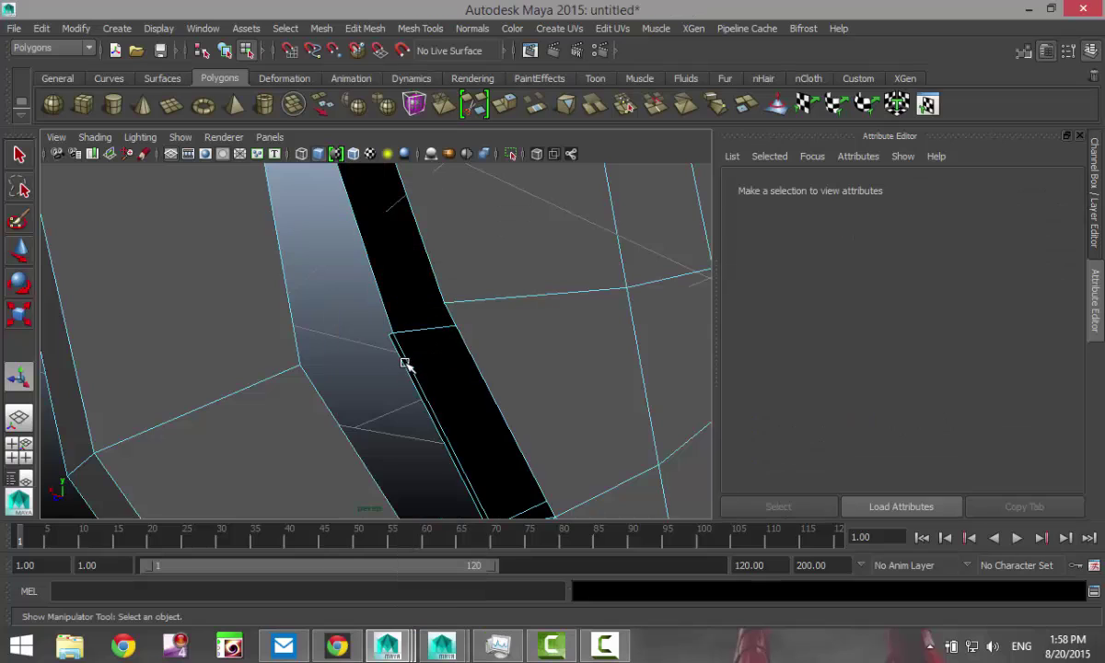
left_click(406, 364)
key("Delete")
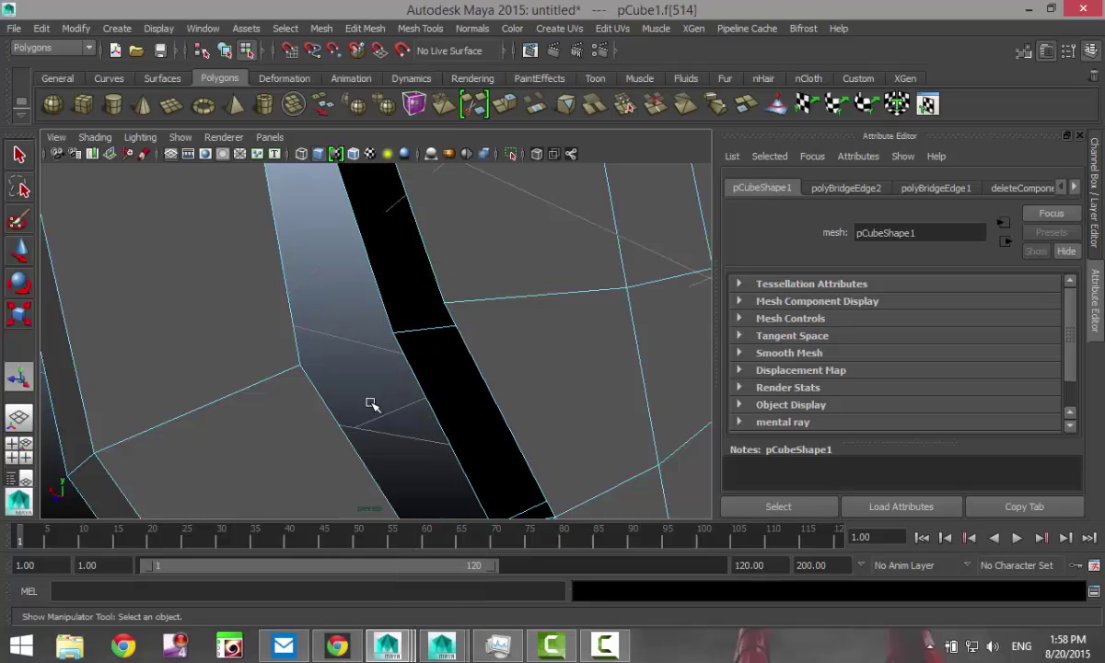
Step: Bridge both pairs of front and back border edges along the slot's handle-side long wall
left_click_drag(485, 413, 571, 429, "alt")
right_click(267, 332)
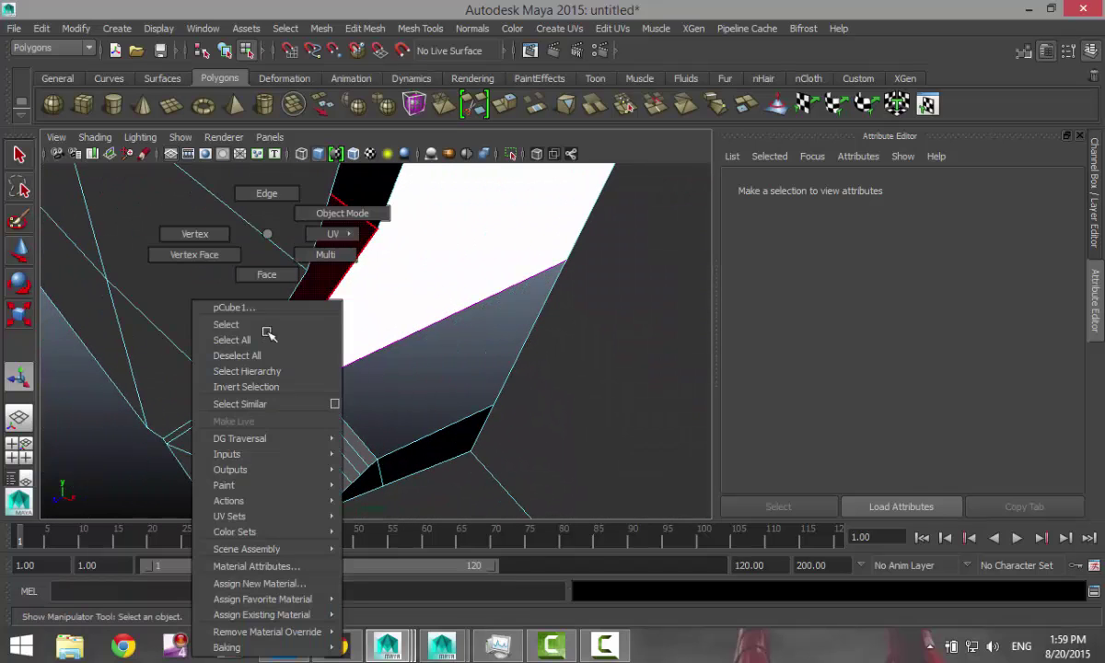
left_click(266, 192)
left_click(280, 313)
left_click(282, 299)
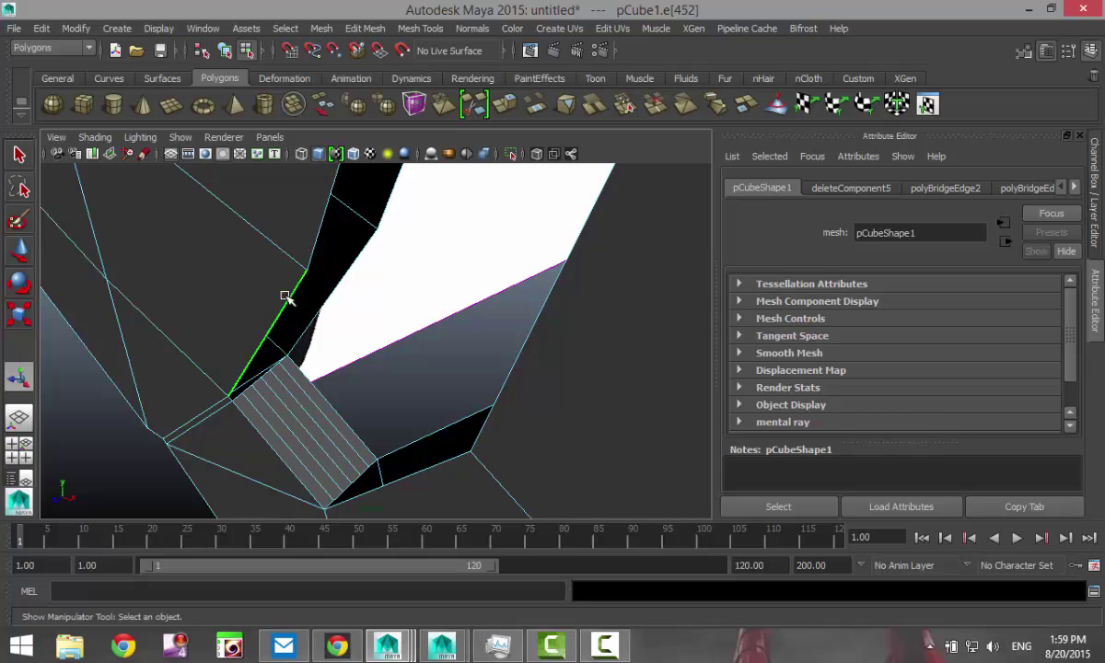
left_click(312, 243)
left_click_drag(379, 376, 373, 313, "alt")
left_click(382, 253)
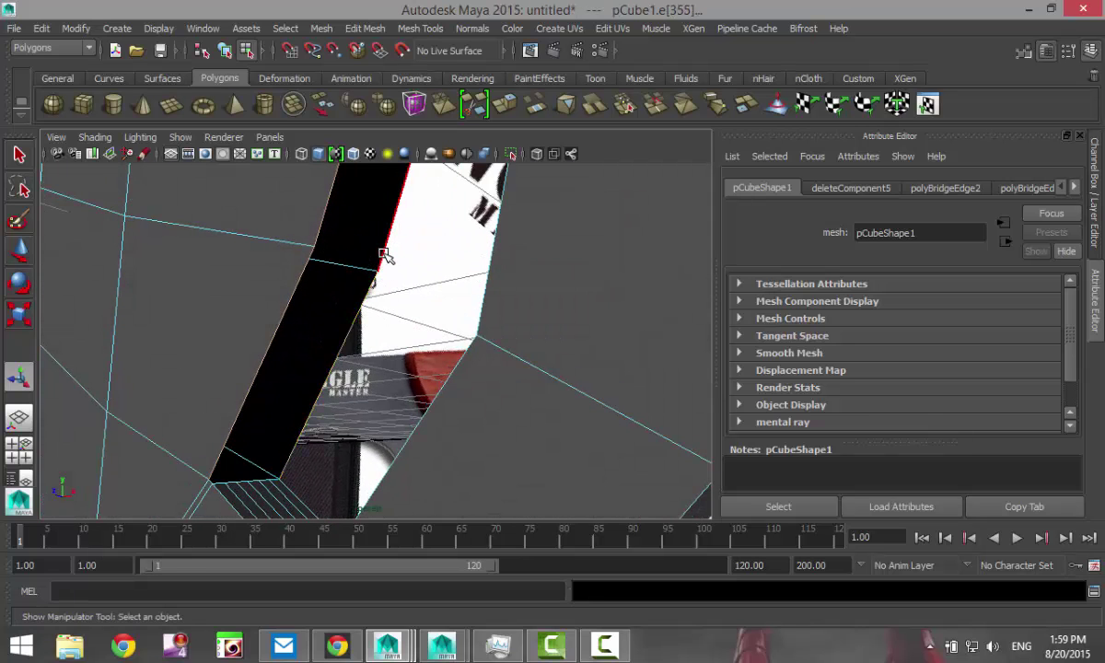
left_click_drag(382, 270, 479, 446, "alt")
key("g")
Step: Bridge both pairs of front and back border edges along the slot's outer long wall
left_click(441, 414)
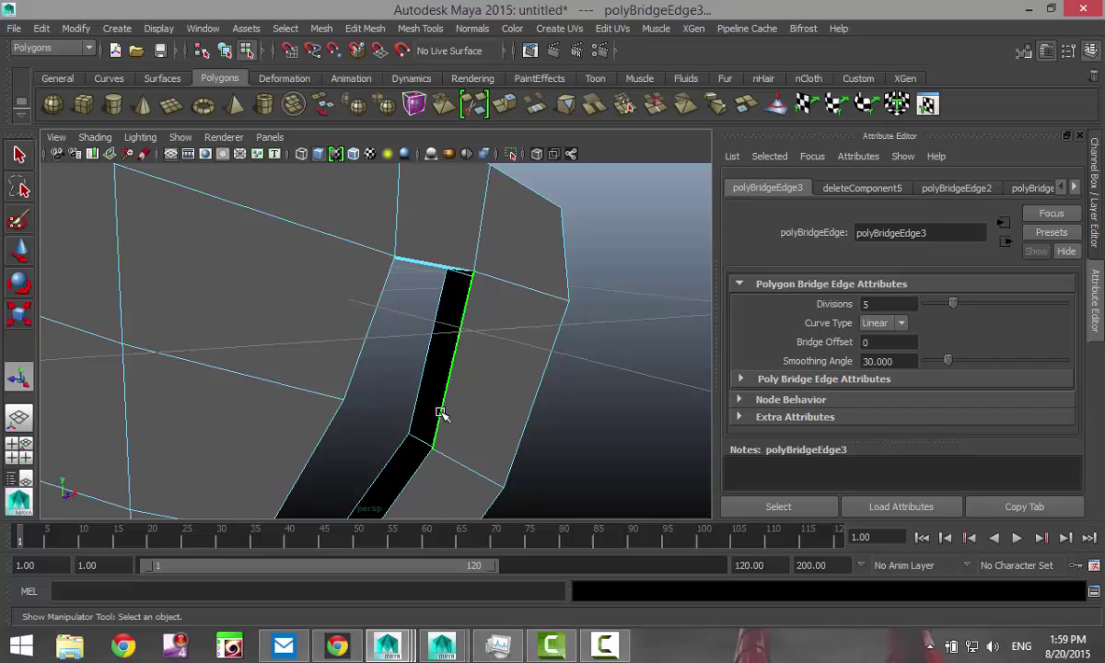
left_click(416, 474, "shift")
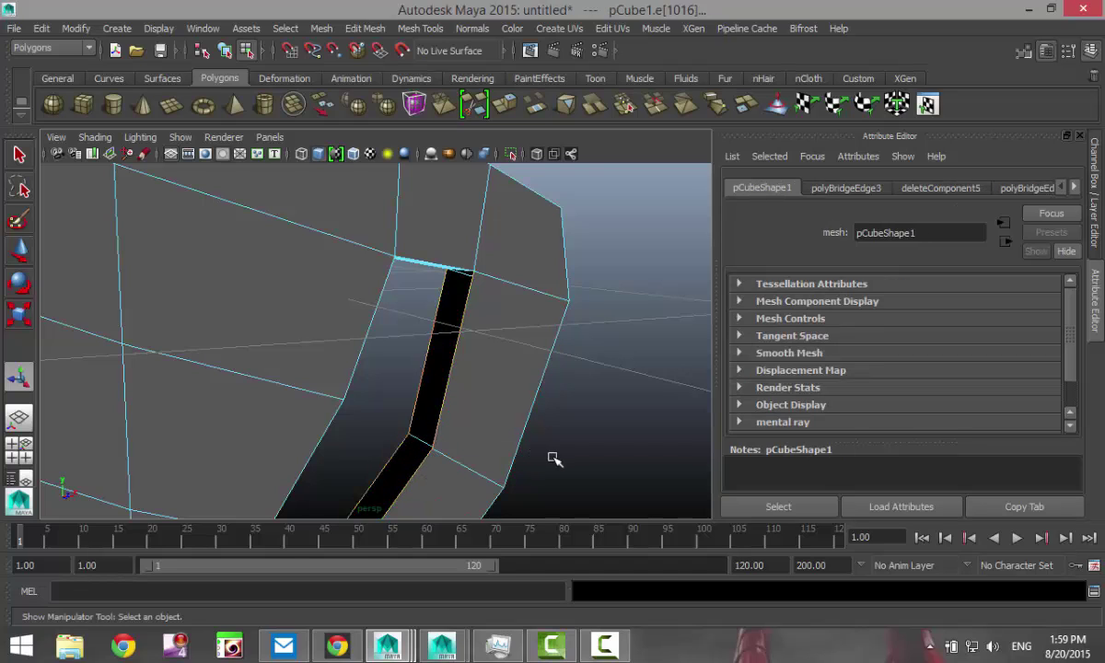
key("g")
scroll(557, 452, "down", 3)
left_click_drag(540, 455, 492, 477, "alt")
middle_click_drag(492, 477, 549, 475, "alt")
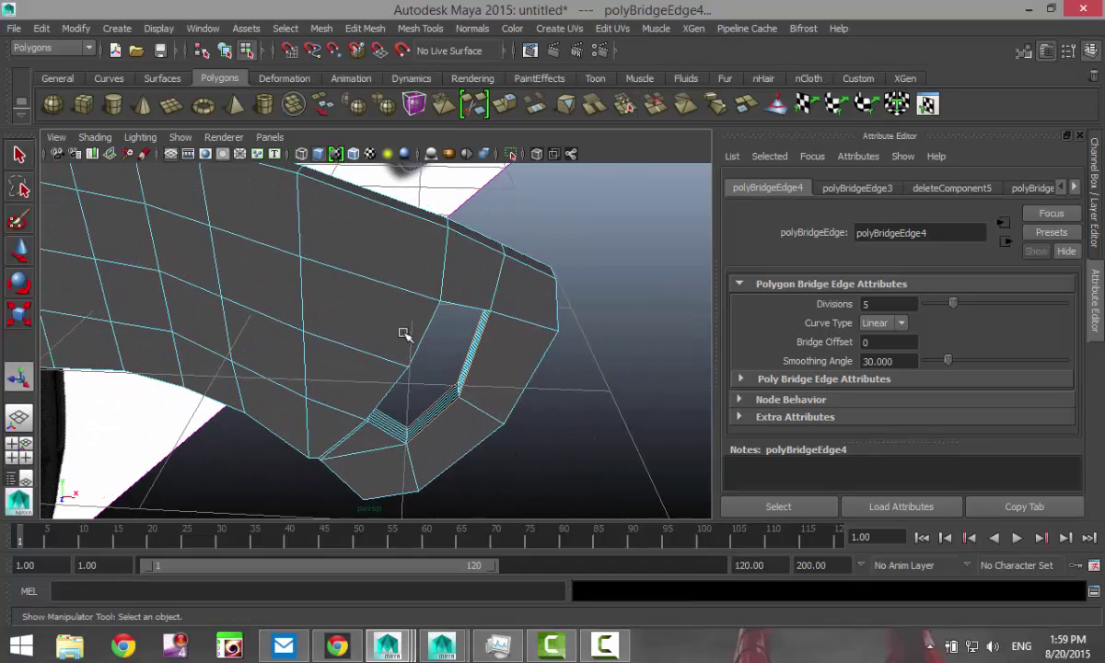
Step: Preview the machete mesh smoothed, examine the bridged slot walls and lower corner, and return to the unsmoothed display
right_click_drag(382, 234, 433, 221)
left_click(411, 262)
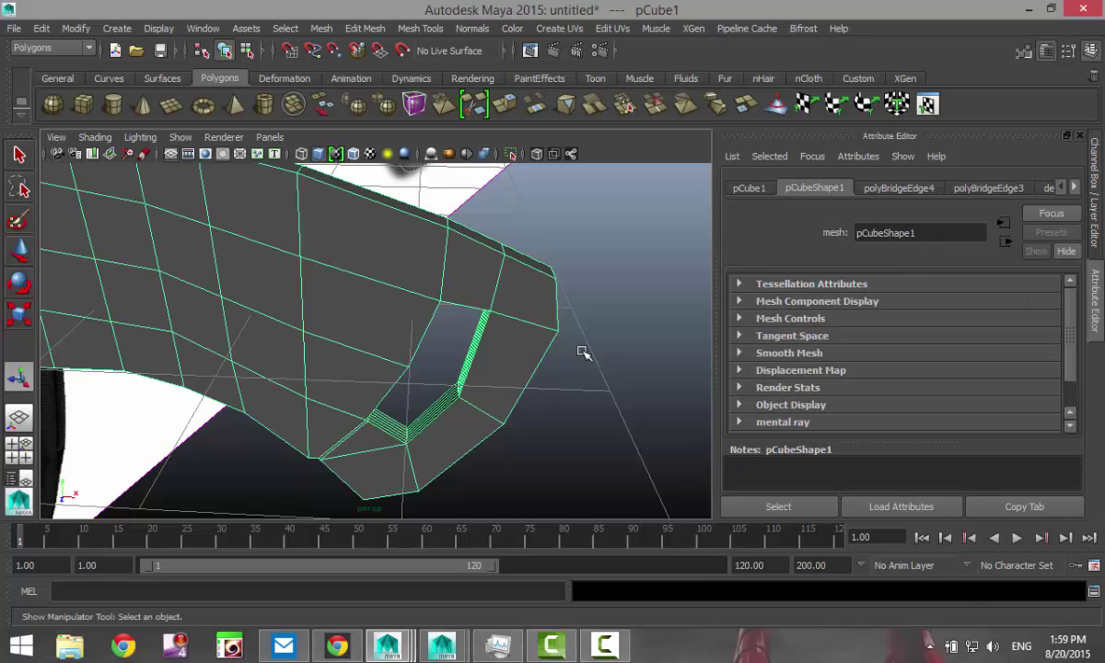
key("3")
left_click(560, 373)
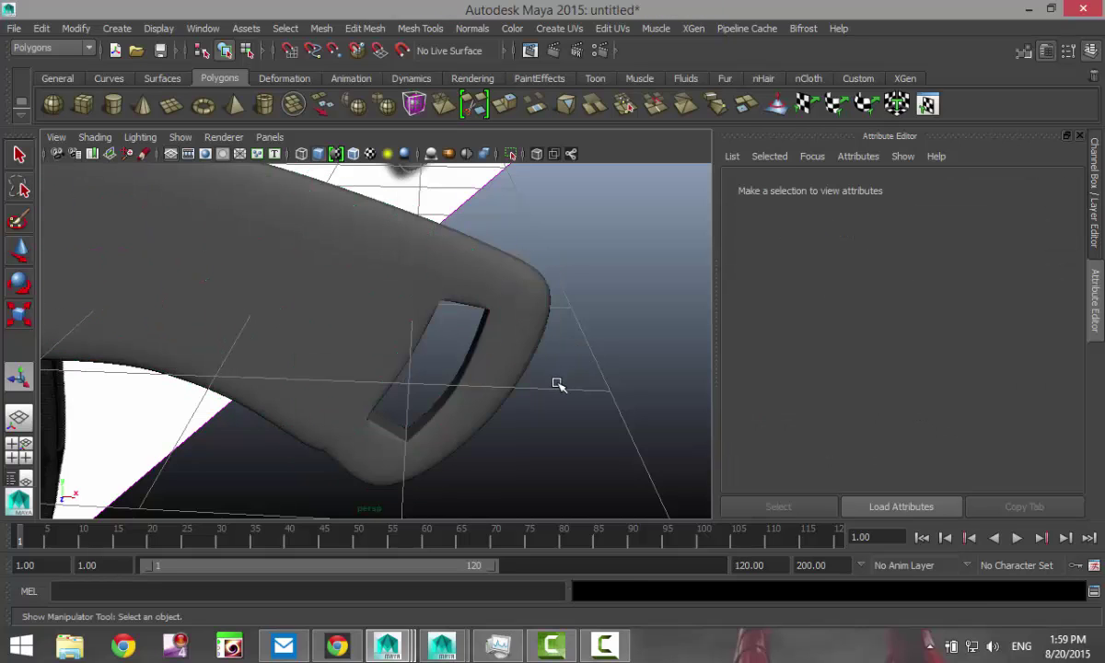
scroll(556, 385, "up", 2)
left_click_drag(549, 400, 432, 395, "alt")
middle_click_drag(432, 394, 402, 281, "alt")
left_click_drag(402, 281, 368, 316, "alt")
scroll(377, 279, "up", 2)
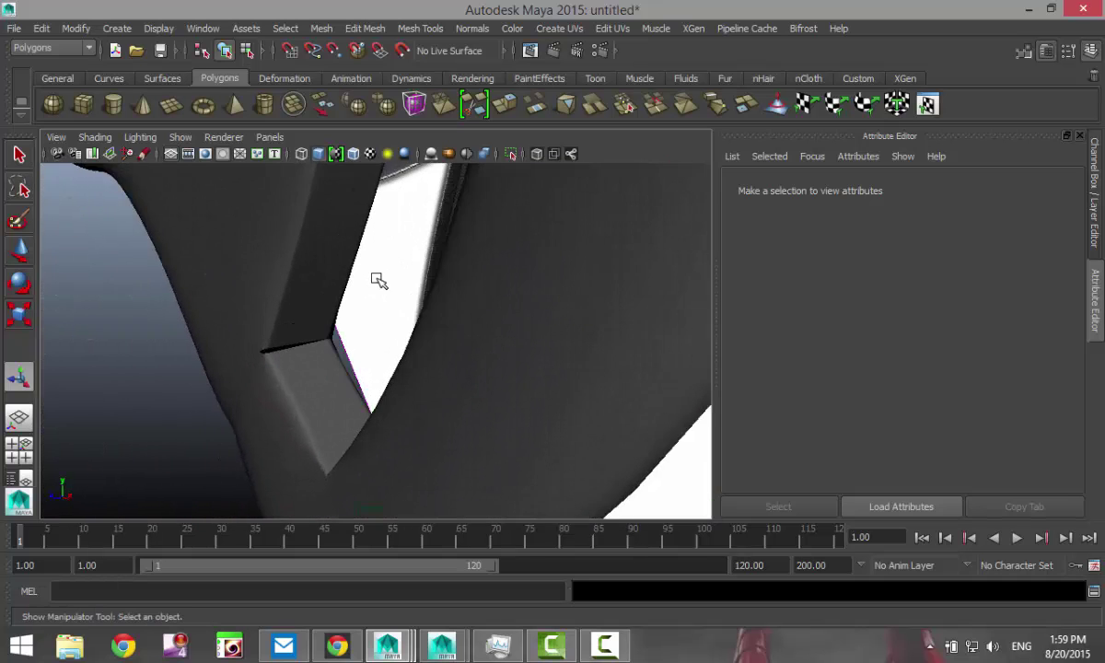
scroll(378, 279, "up", 1)
mouse_move(336, 367)
middle_mouse_down("alt")
mouse_move(372, 365)
mouse_move(343, 369)
middle_mouse_up("alt")
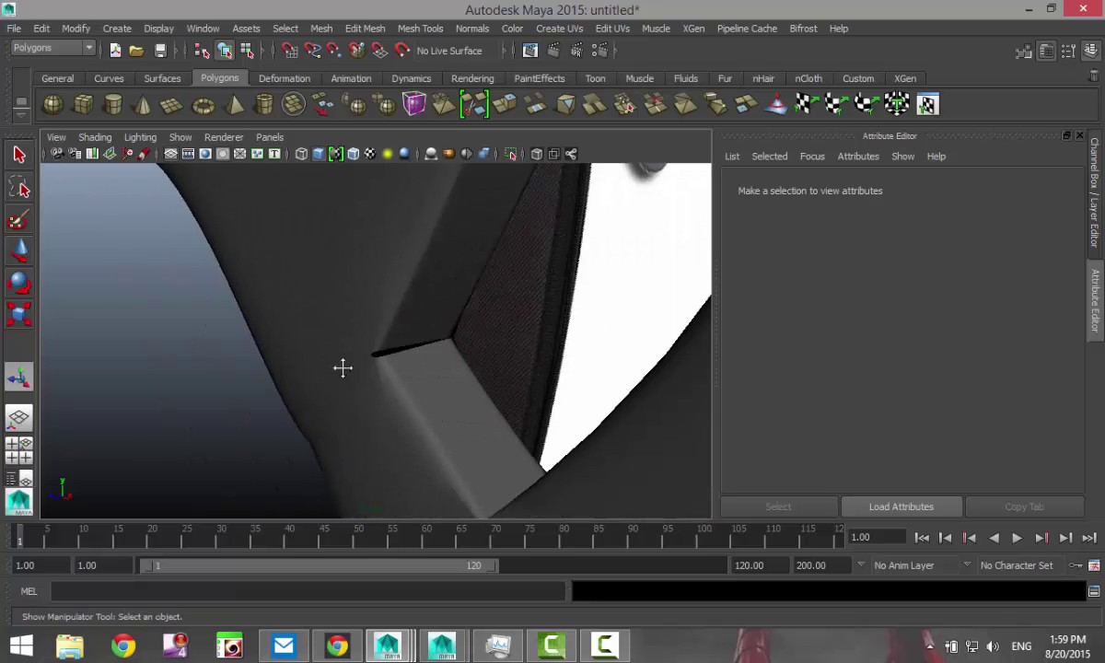
left_click(415, 389)
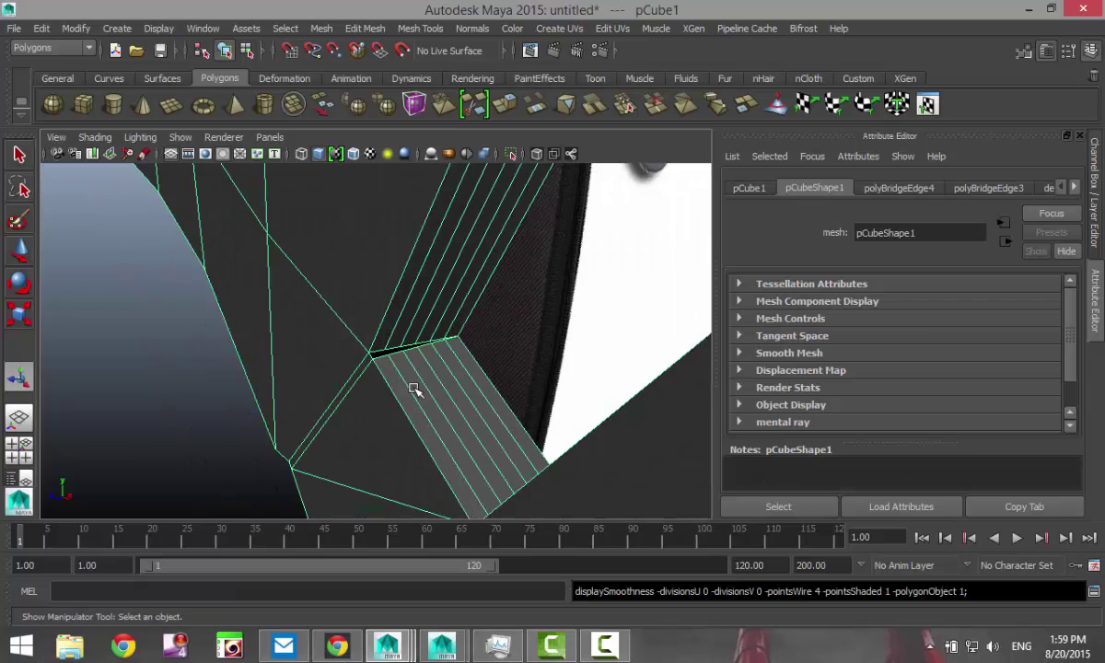
scroll(414, 390, "up", 2)
scroll(415, 390, "down", 3)
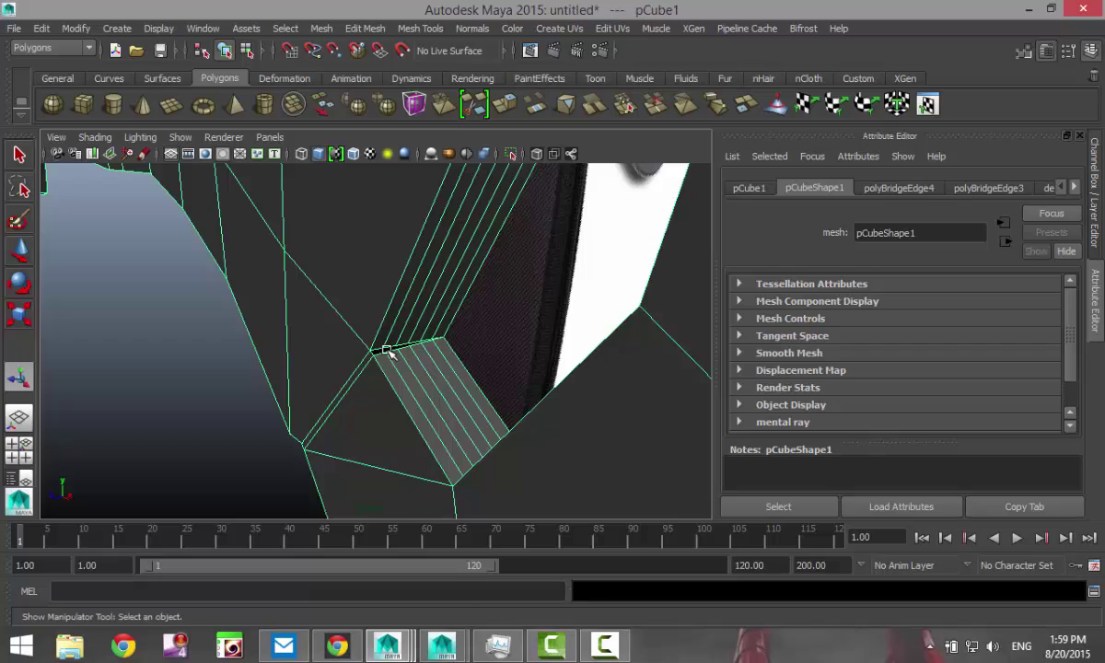
Step: Try to bridge the open border edges of the narrow gap at the slot's lower inner corner
right_click_drag(387, 353, 383, 190)
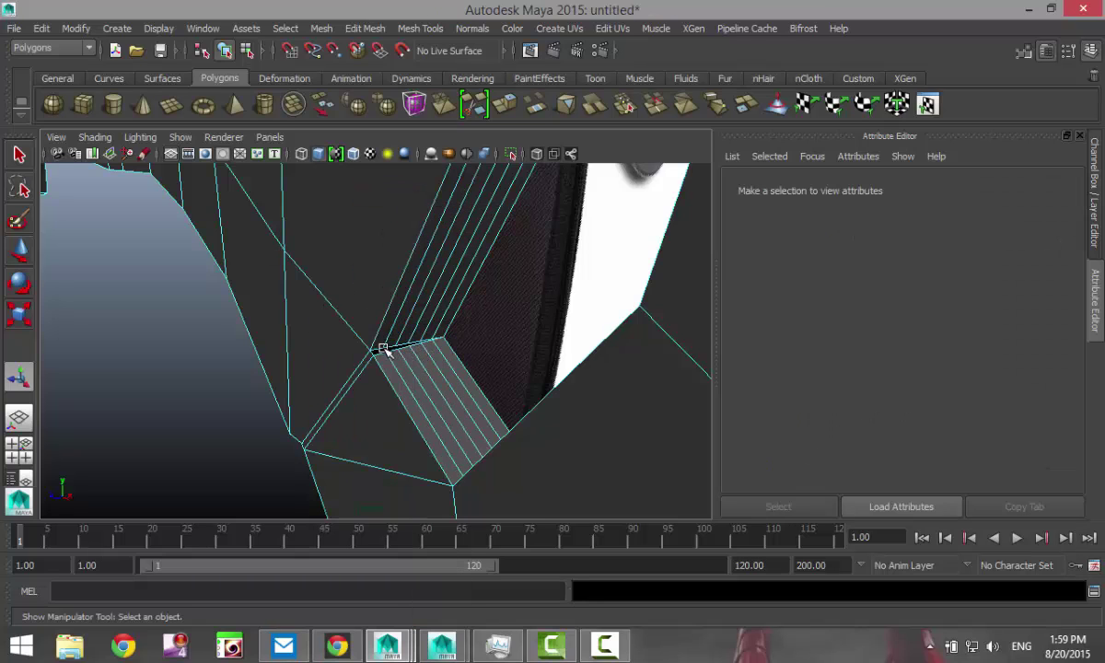
left_click(380, 347)
left_click(381, 347)
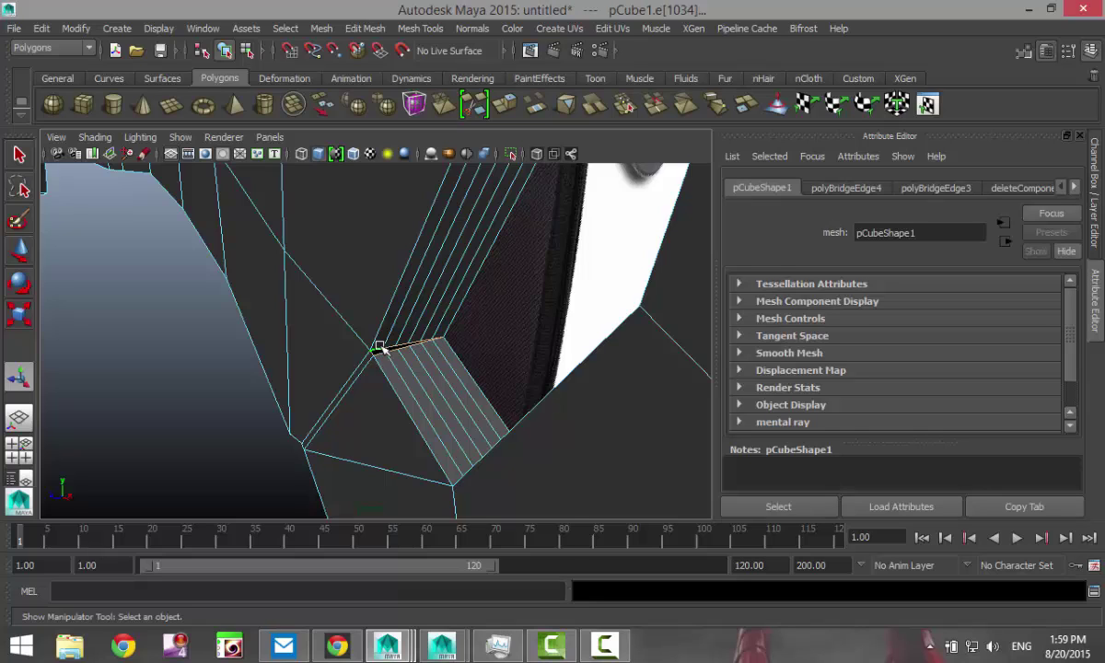
left_click(365, 28)
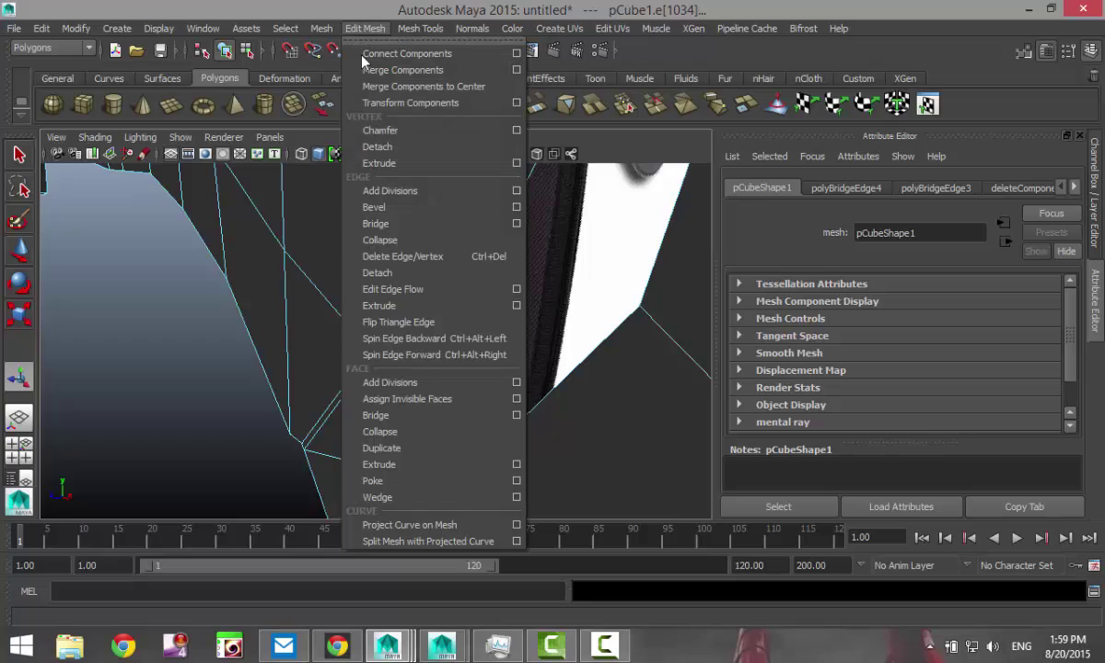
left_click(385, 225)
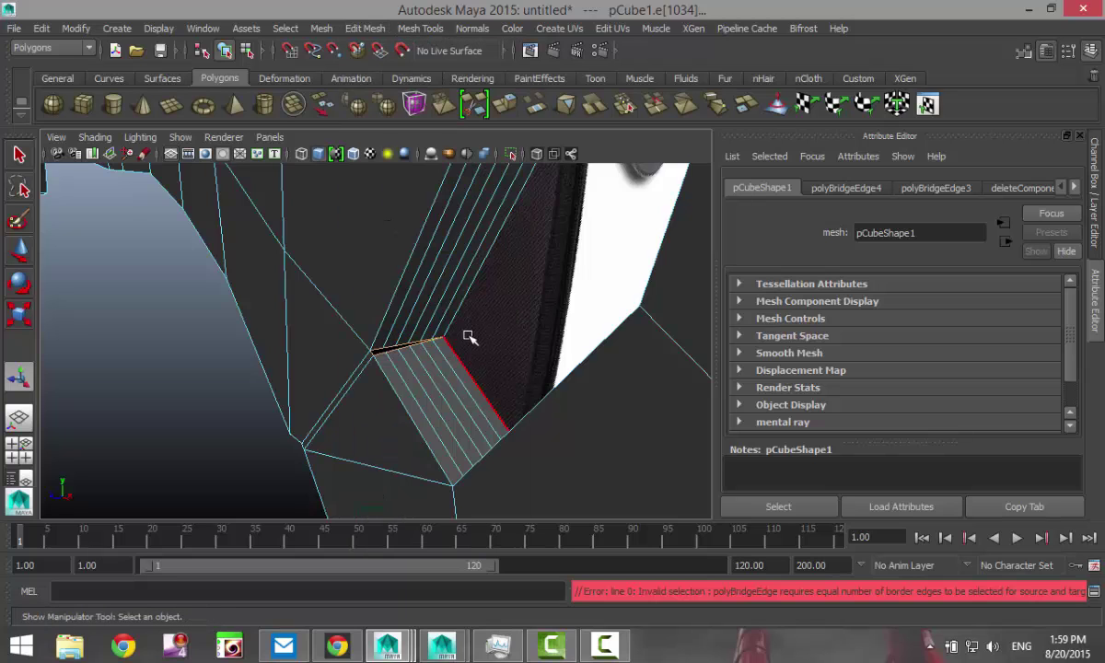
scroll(471, 348, "up", 3)
scroll(472, 348, "down", 3)
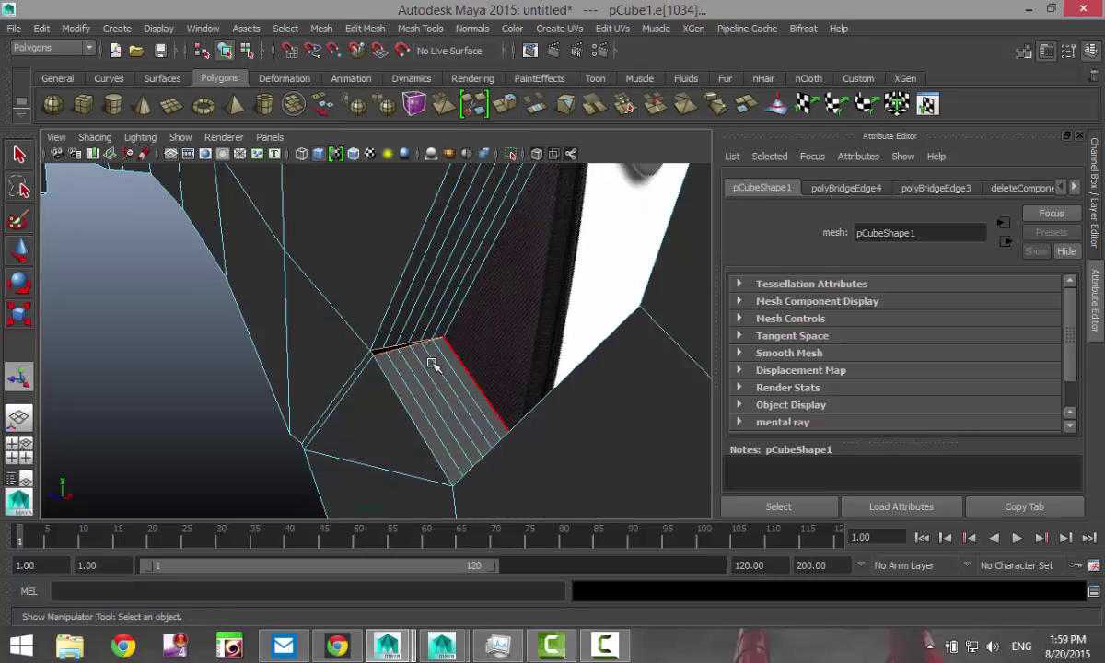
Step: Switch the machete mesh to vertex selection and select the vertices at the front end of the slot's lower inner corner gap
scroll(431, 364, "up", 3)
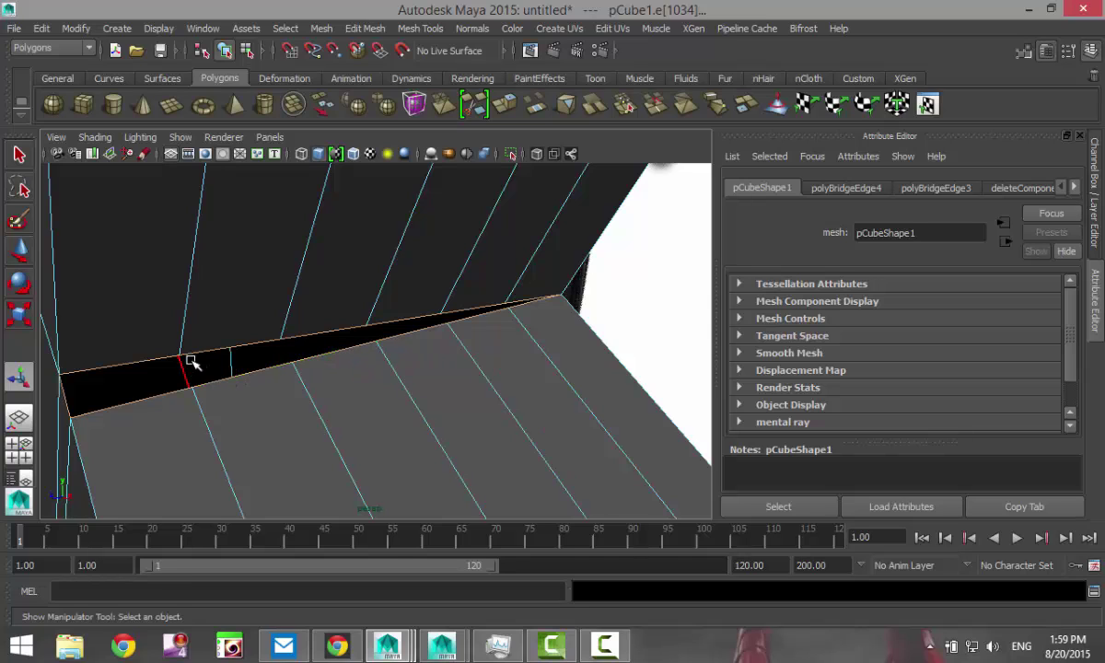
right_click_drag(178, 356, 120, 257)
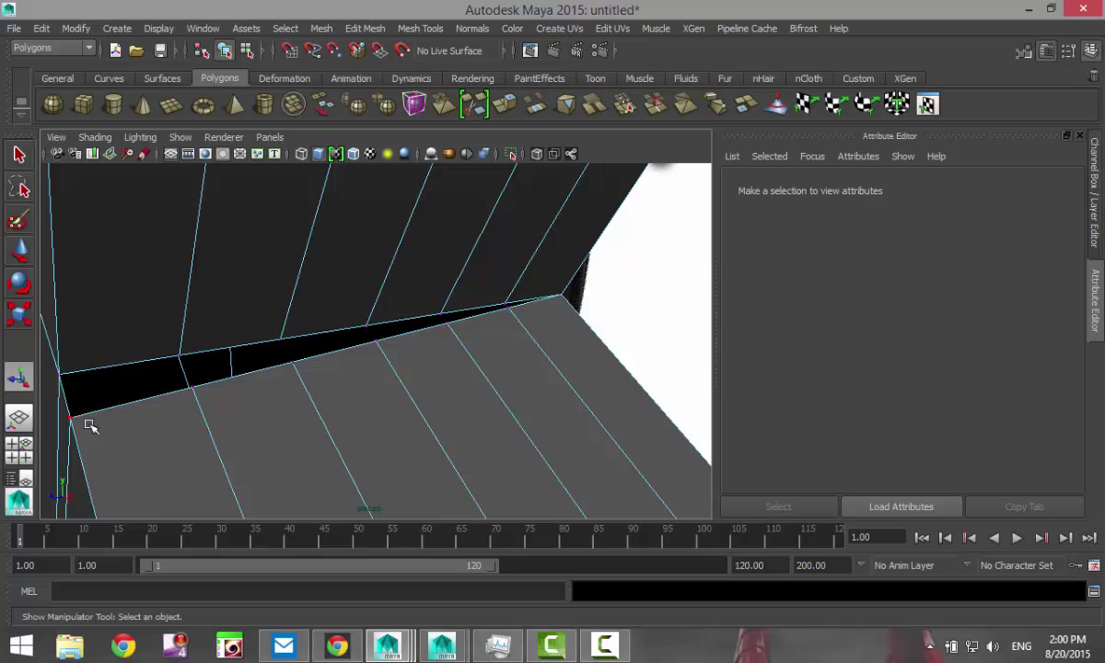
middle_click_drag(89, 425, 130, 422, "alt")
key("f")
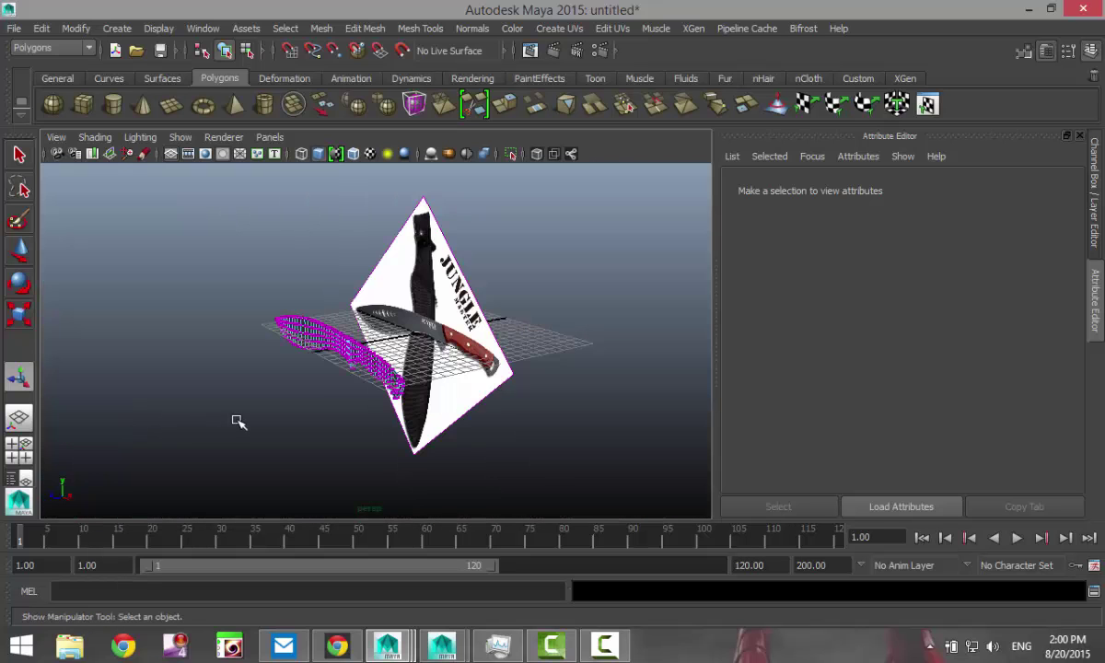
scroll(338, 426, "up", 6)
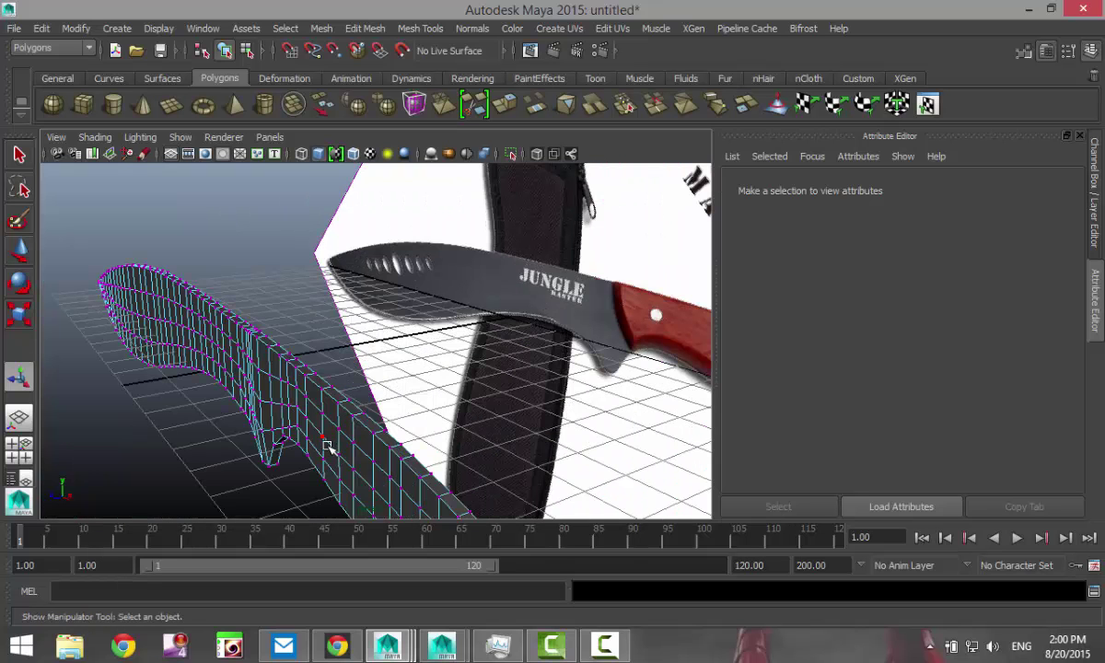
scroll(327, 447, "up", 10)
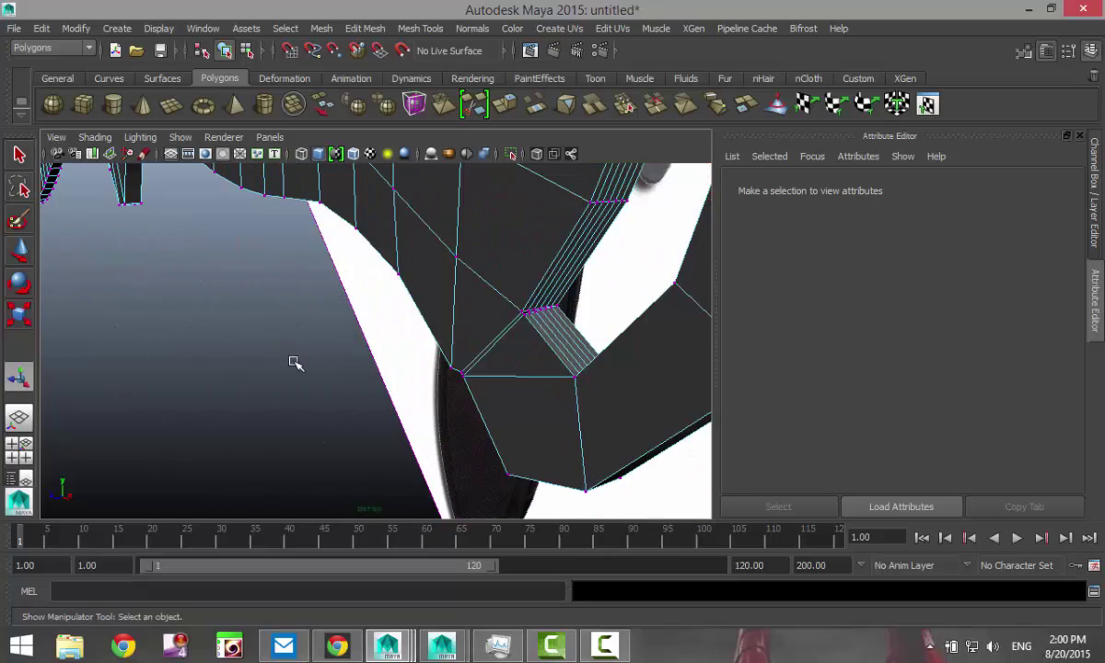
scroll(324, 369, "up", 3)
scroll(351, 378, "down", 2)
left_click(522, 314)
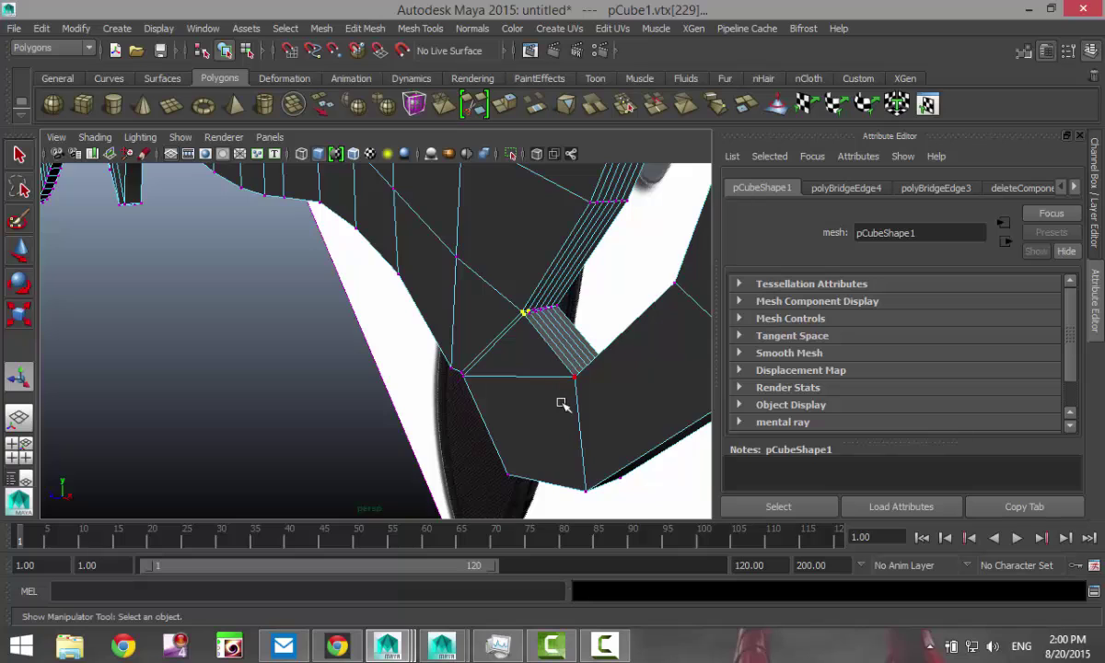
Step: Merge the two front-face vertices at the open end of the slot's lower inner corner gap using Merge Components
scroll(556, 406, "up", 3)
key("f")
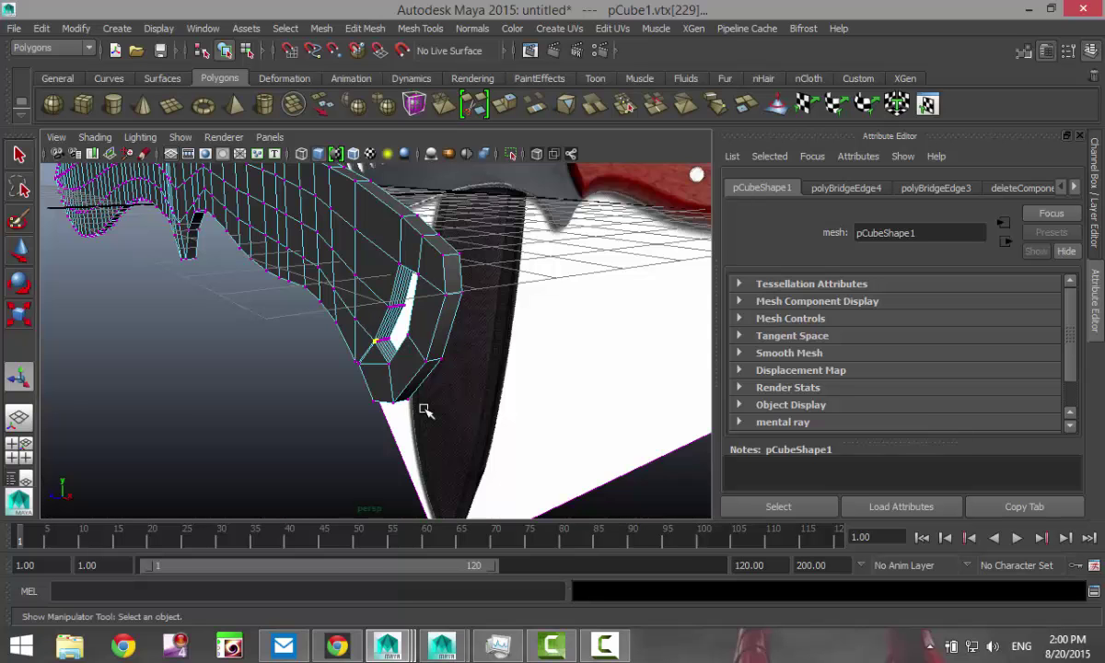
scroll(425, 411, "up", 5)
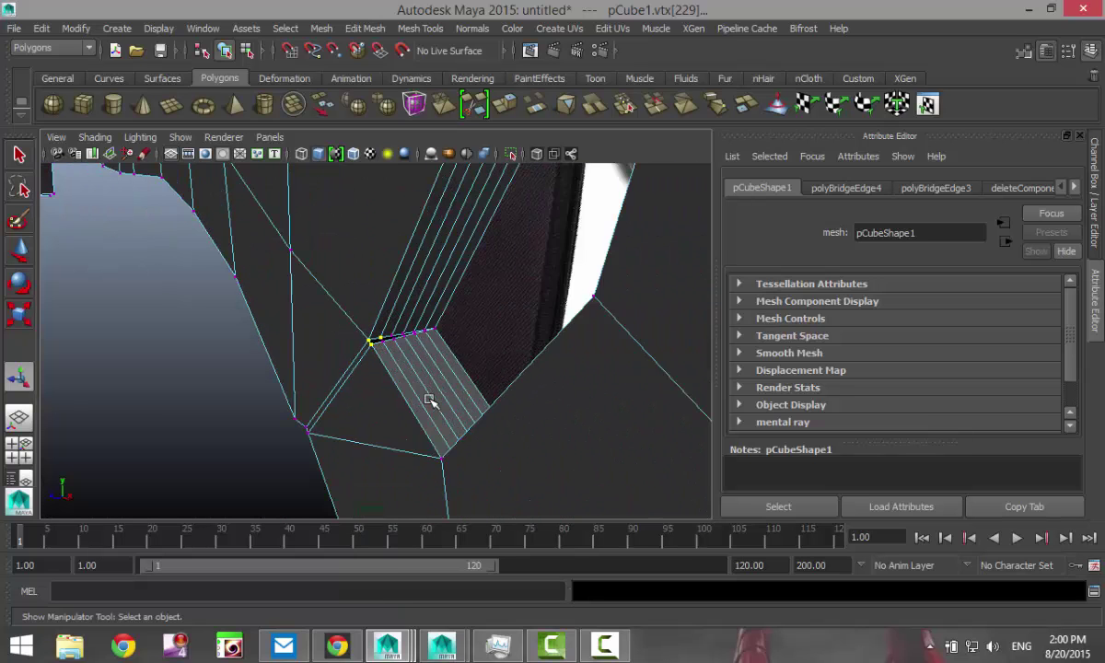
scroll(428, 400, "up", 5)
scroll(429, 401, "down", 8)
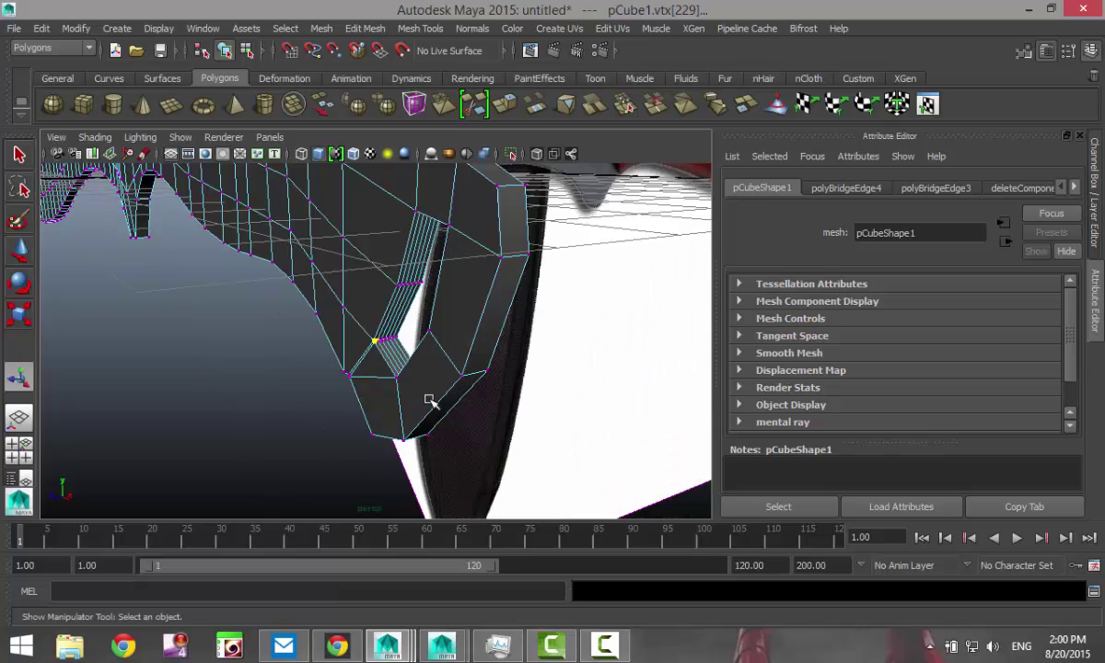
scroll(401, 391, "up", 3)
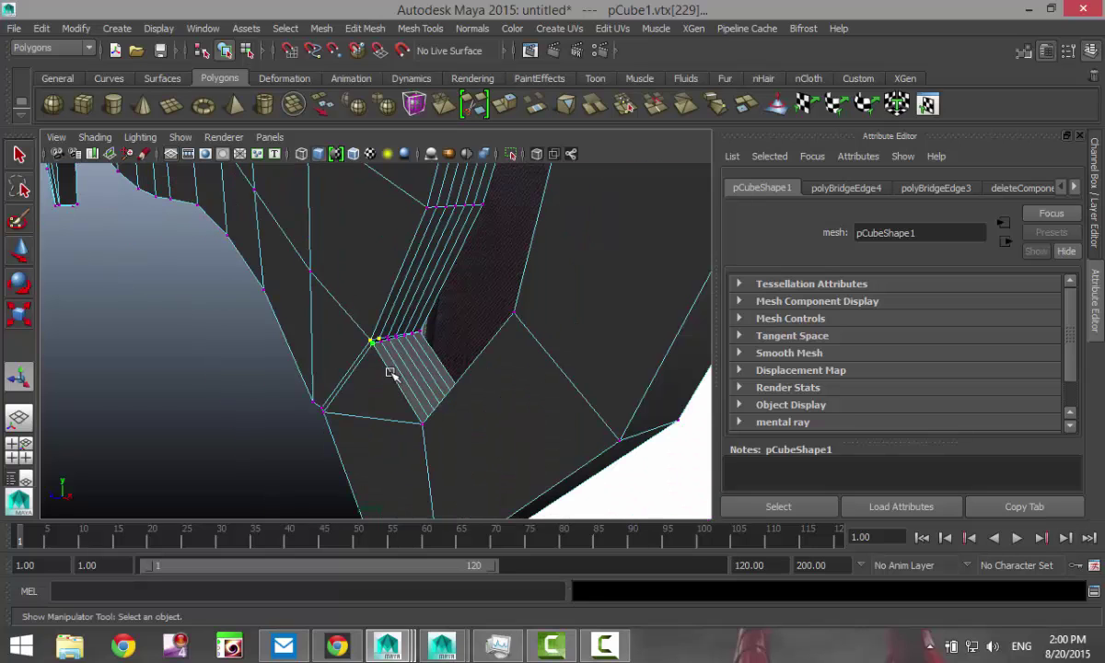
left_click(371, 342)
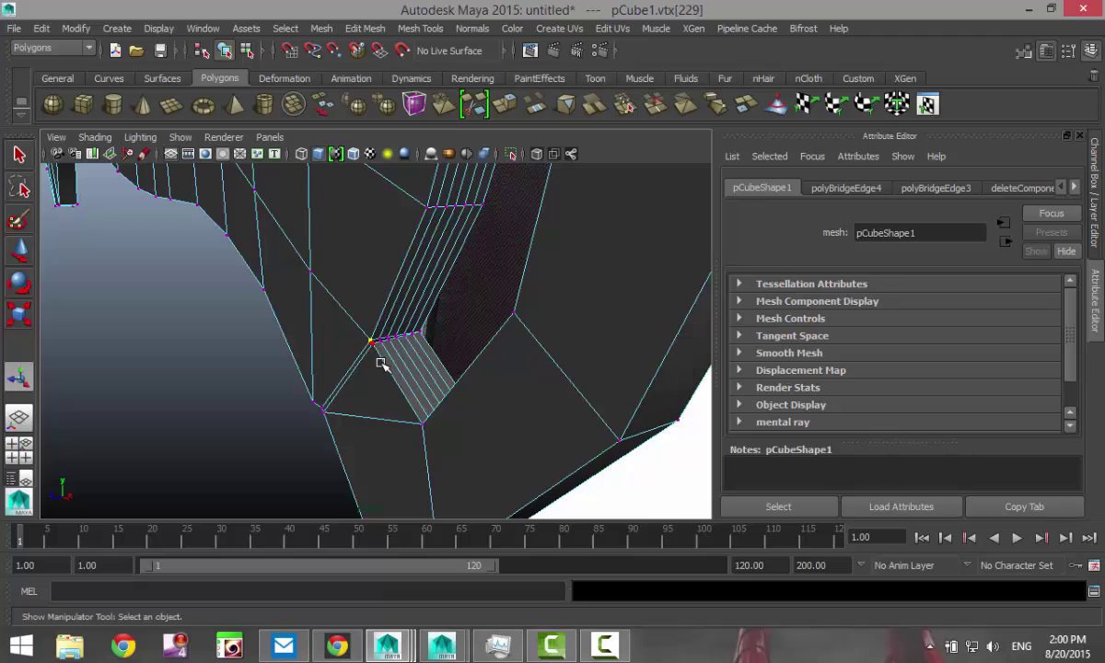
left_click(372, 343, "shift")
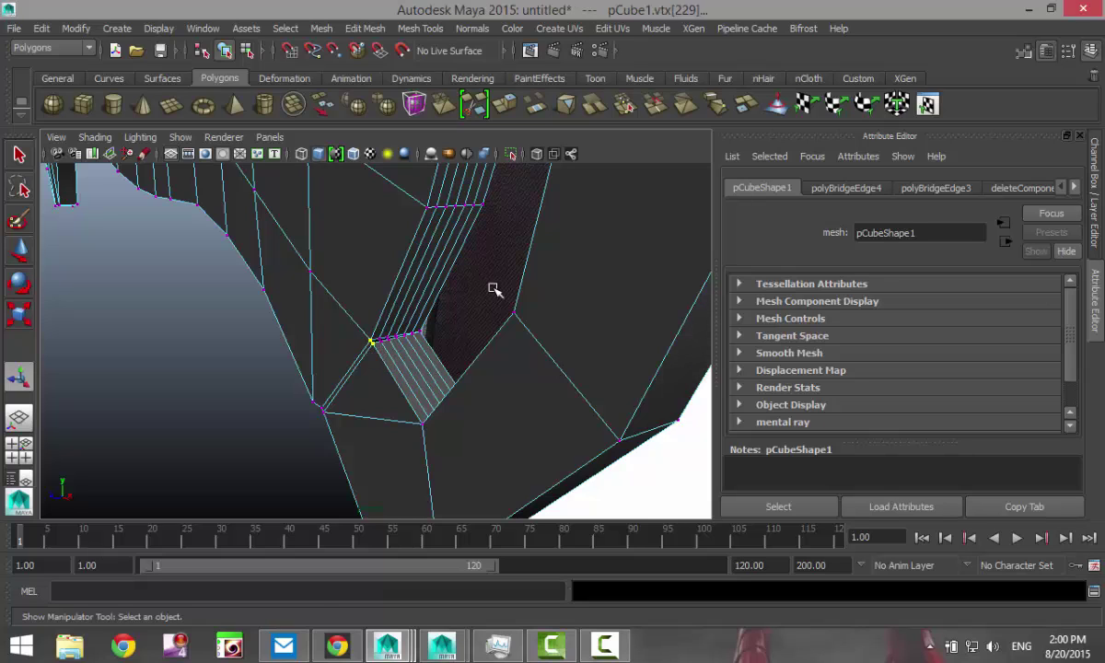
left_click(361, 29)
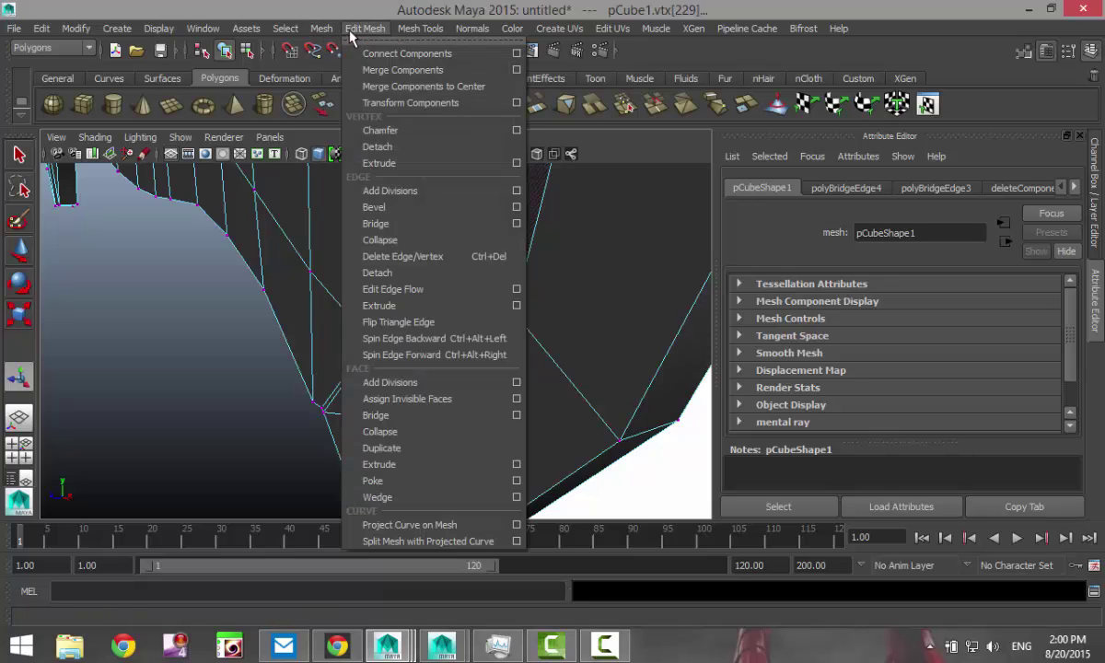
left_click(356, 64)
key("w")
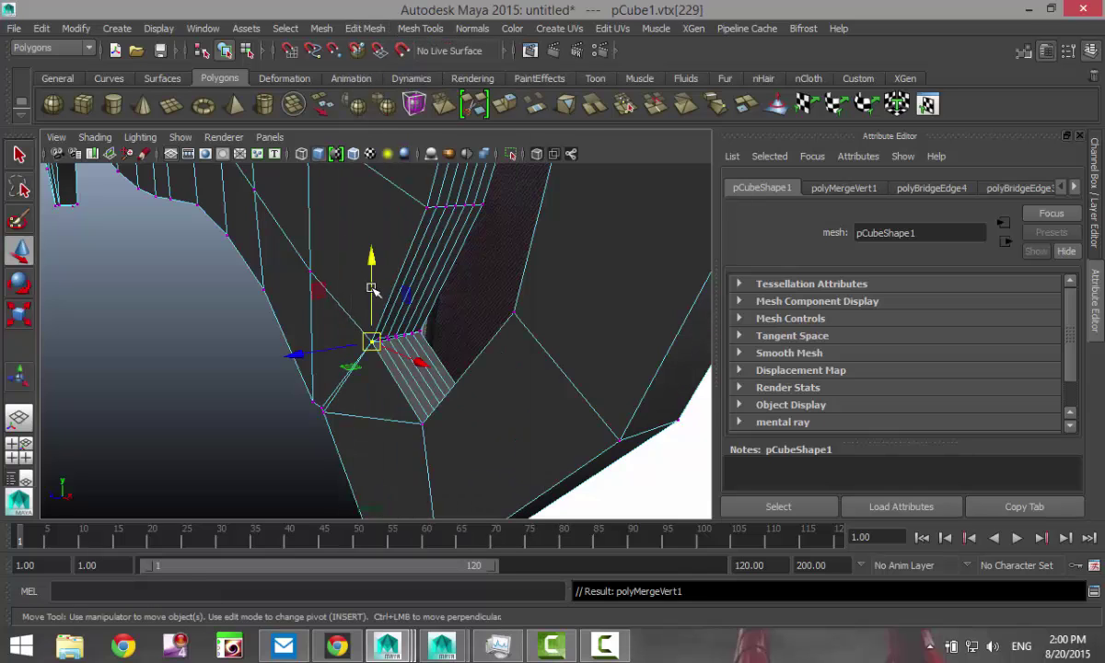
Step: Merge the second and third pairs of facing vertices along the corner gap, counting from the front face
key("f")
left_click(396, 321)
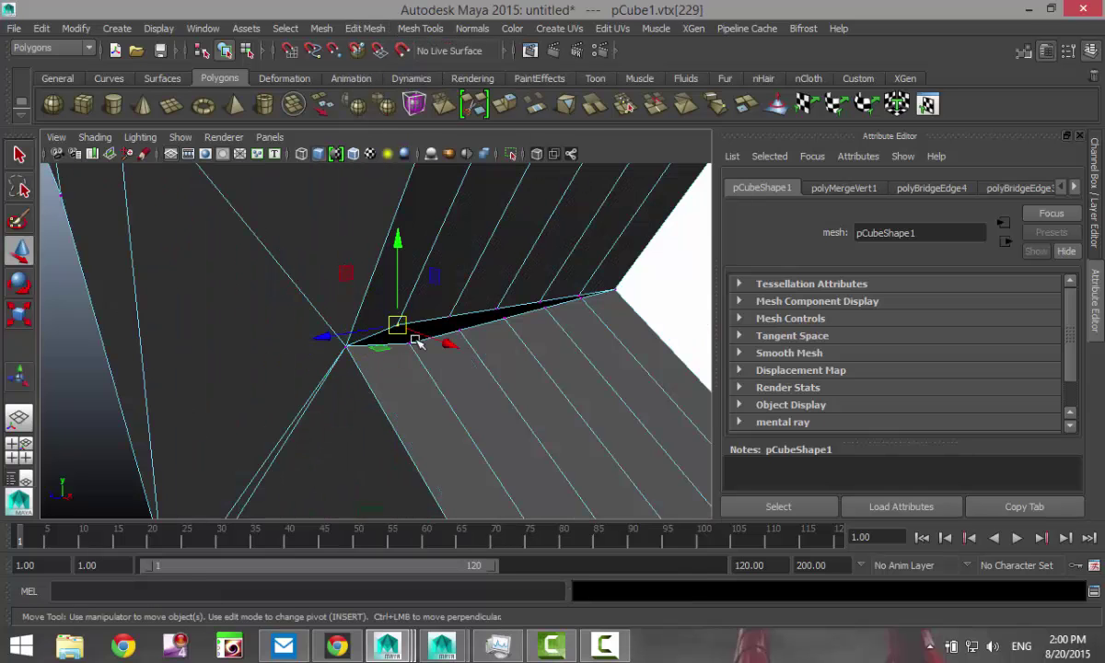
left_click(404, 334)
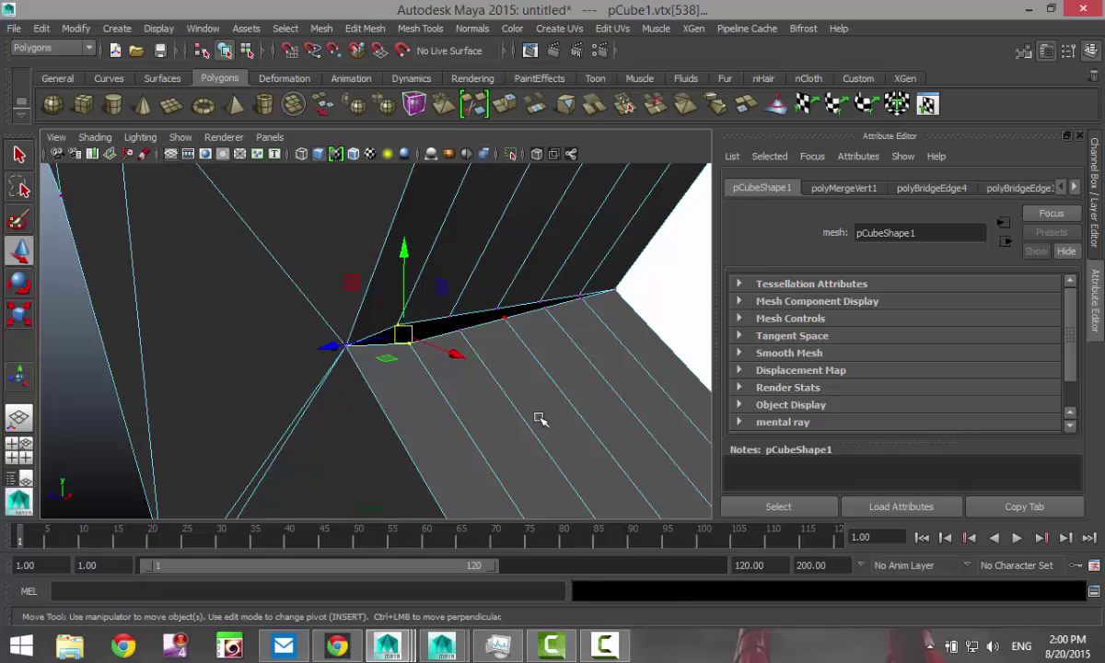
key("g")
left_click(448, 317)
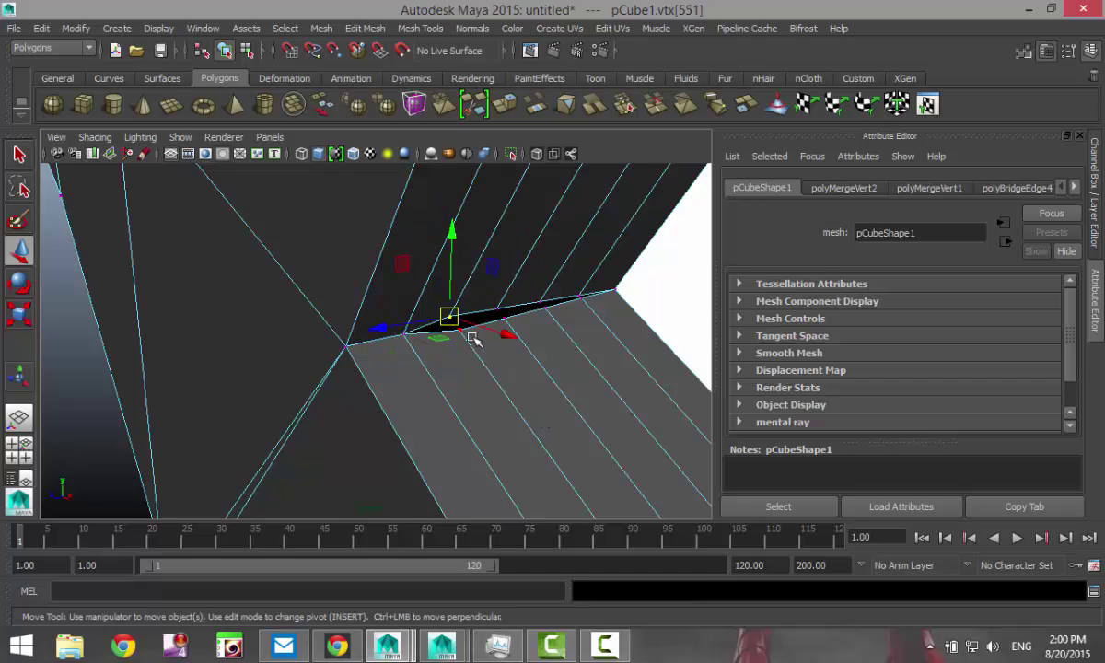
mouse_move(456, 329)
left_mouse_down()
mouse_move(469, 353)
mouse_move(470, 331)
left_mouse_up()
key("ctrl+z")
key("g")
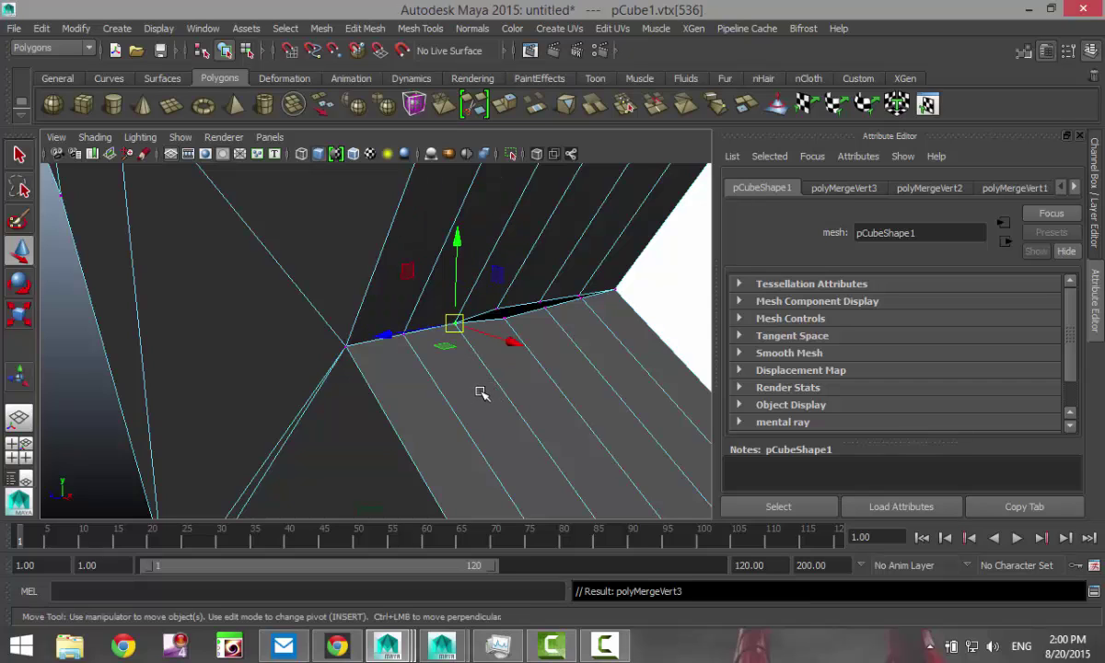
Step: Merge the fourth and fifth pairs of facing vertices along the corner gap, undoing any accidental vertex moves
left_click(498, 310)
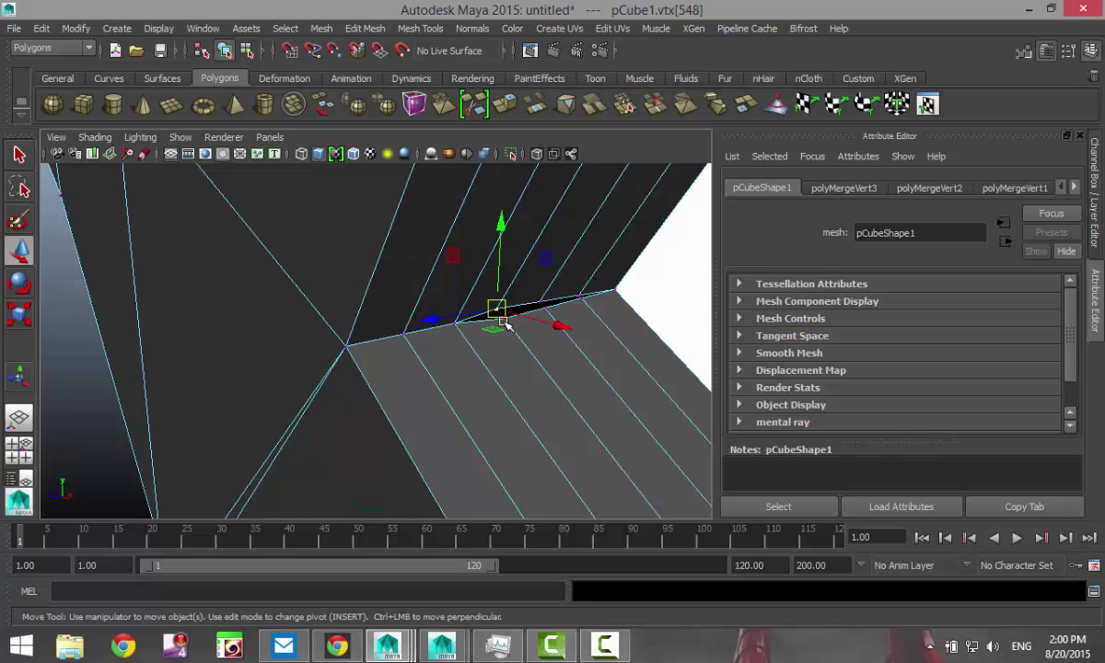
left_click_drag(502, 316, 520, 359)
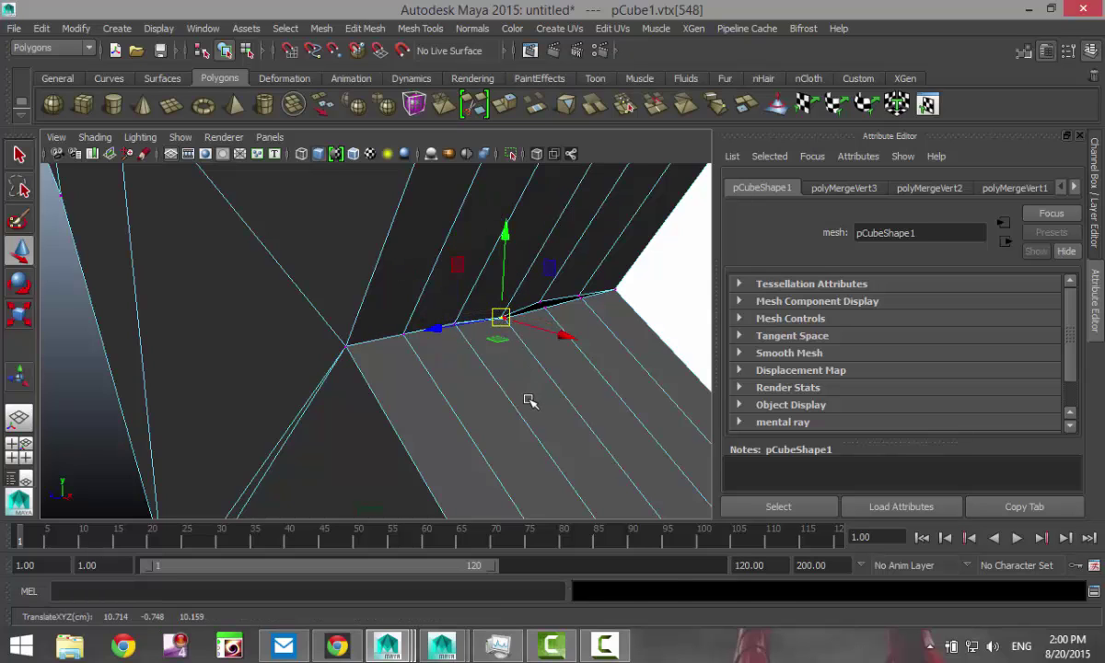
key("ctrl+z")
key("ctrl+z")
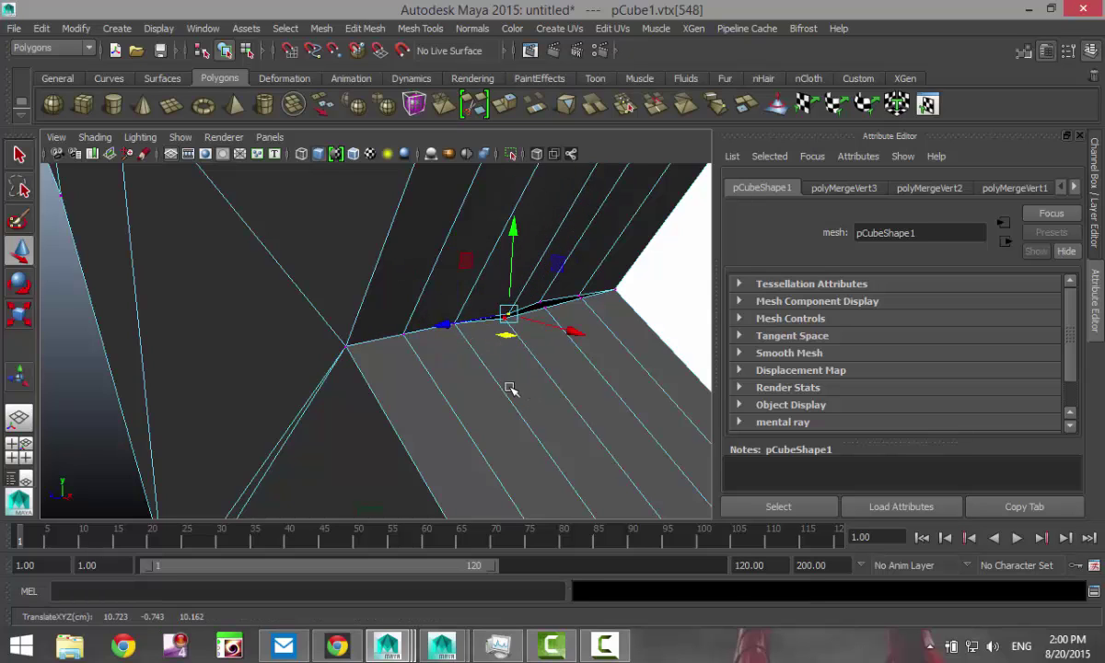
left_click(516, 314)
key("g")
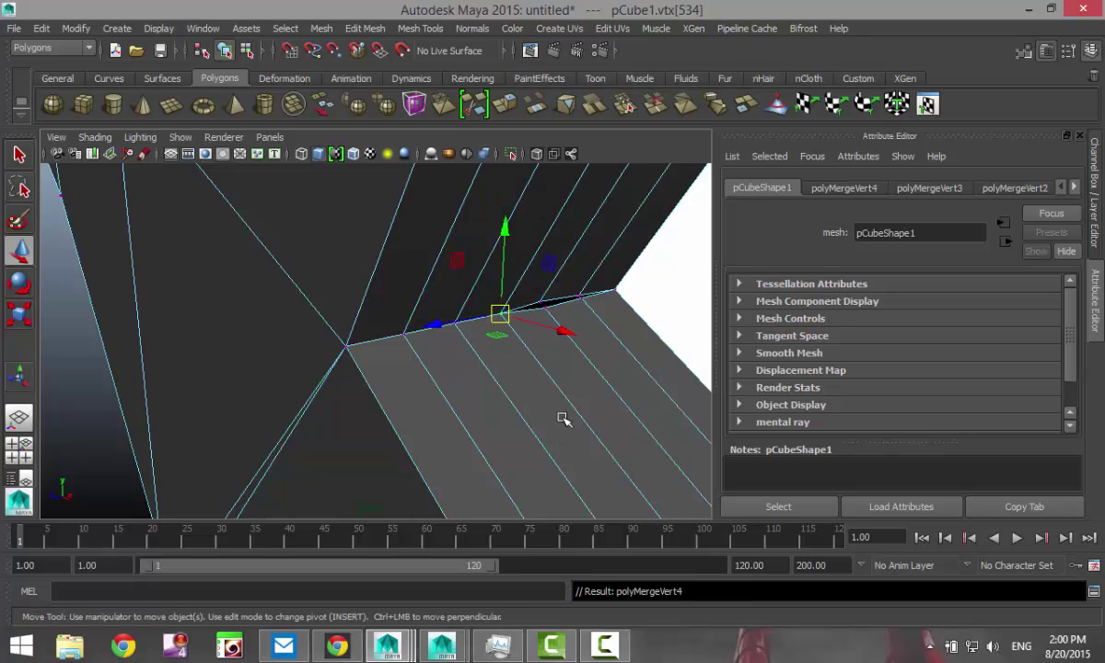
left_click(539, 302)
left_click_drag(534, 339, 561, 308)
key("g")
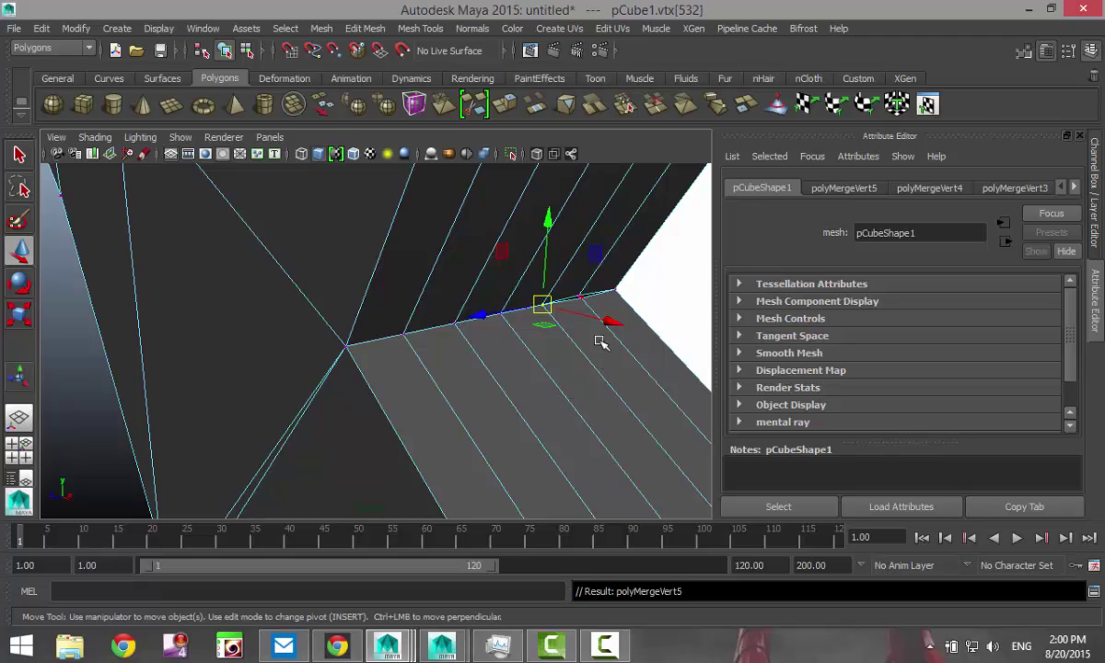
Step: Merge the sixth pair of facing vertices, beside the back end of the slot's lower inner corner gap
left_click_drag(571, 283, 584, 310)
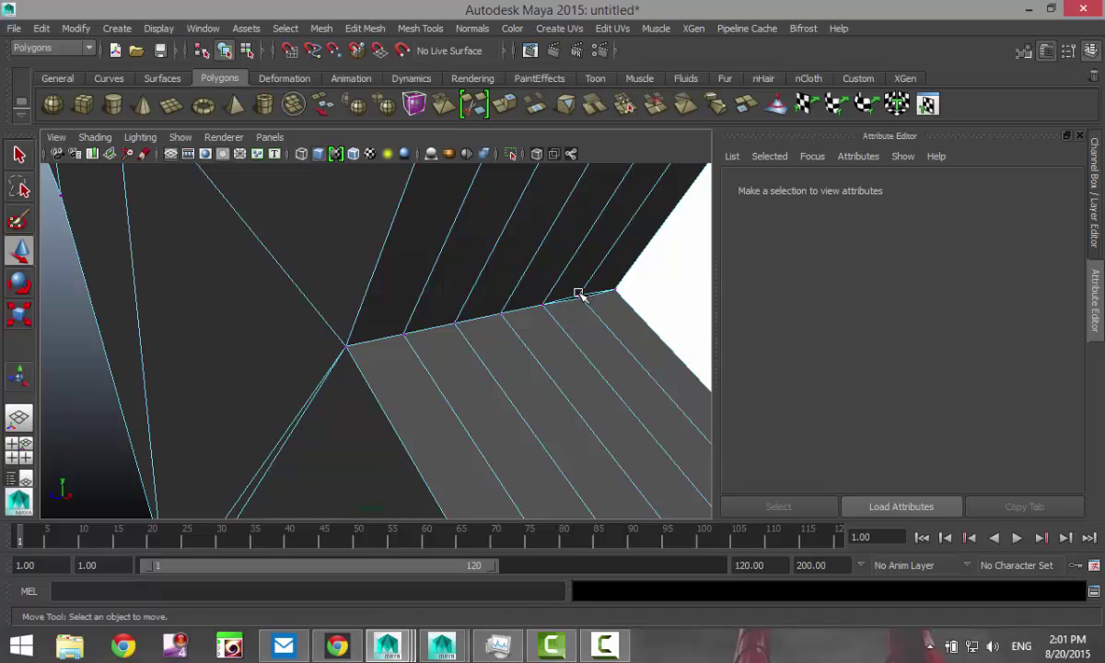
left_click(579, 293)
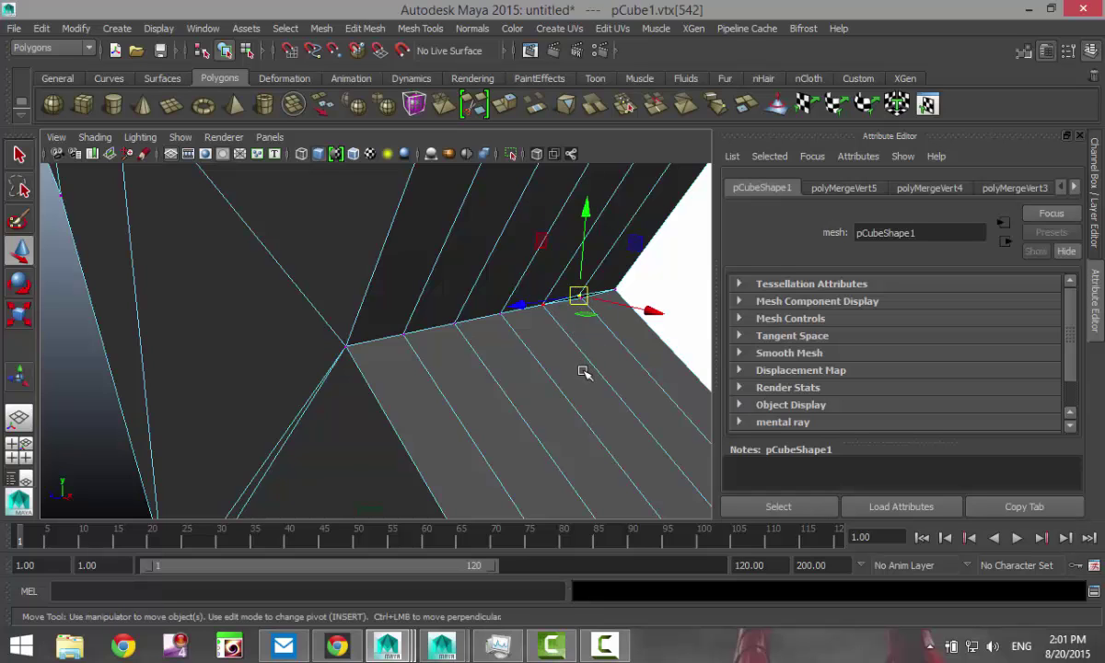
key("f")
scroll(423, 386, "up", 5)
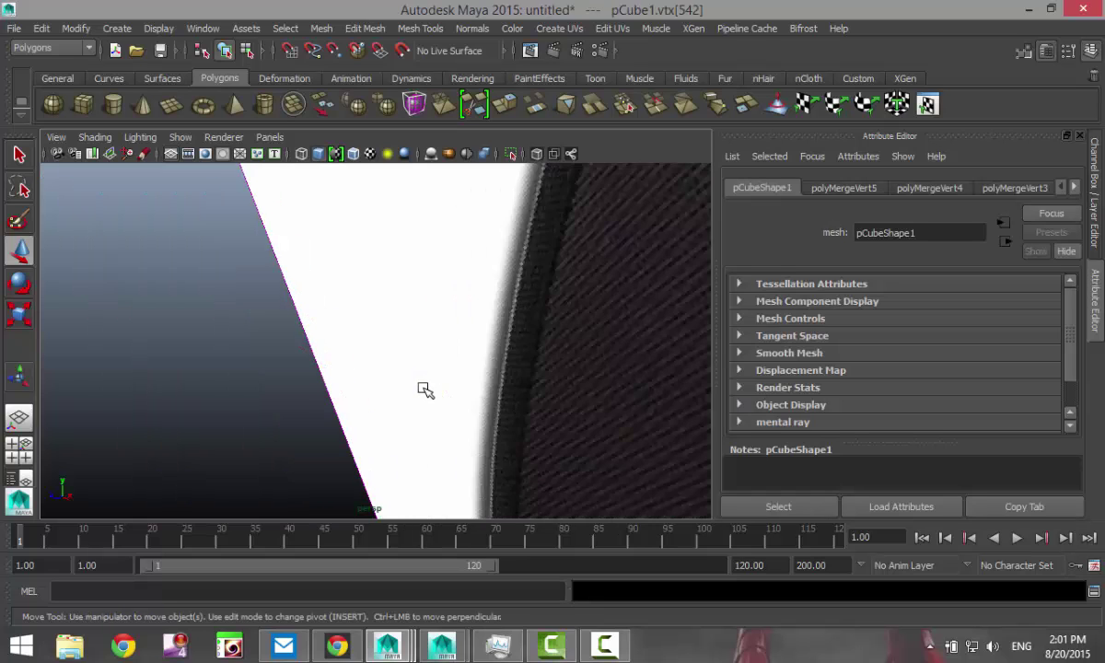
scroll(423, 390, "down", 3)
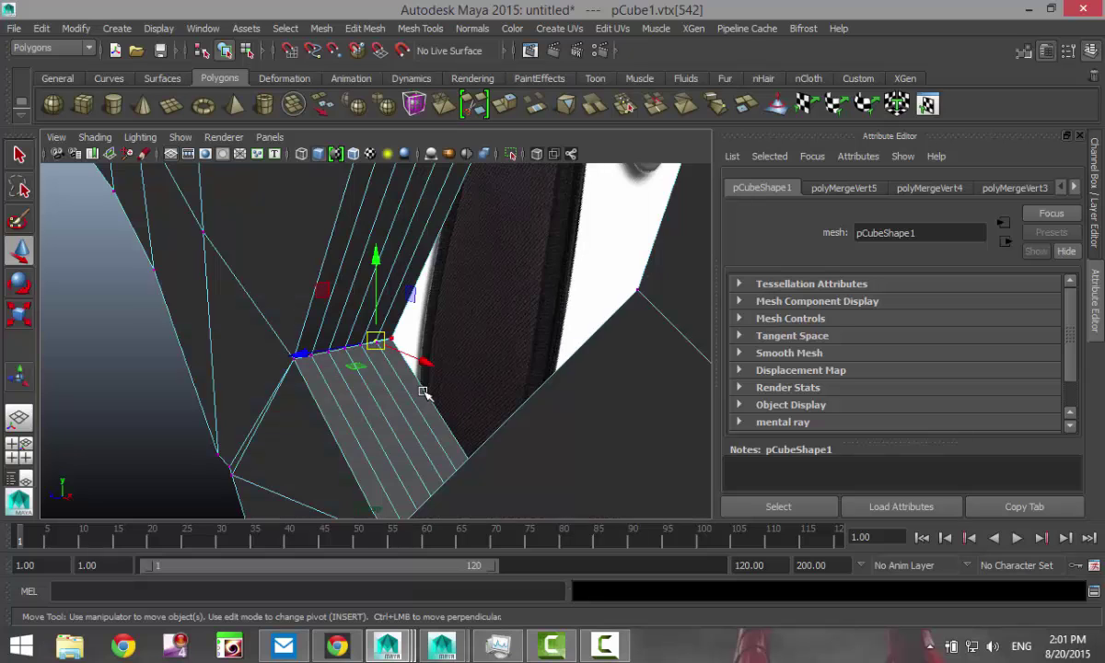
scroll(423, 392, "up", 5)
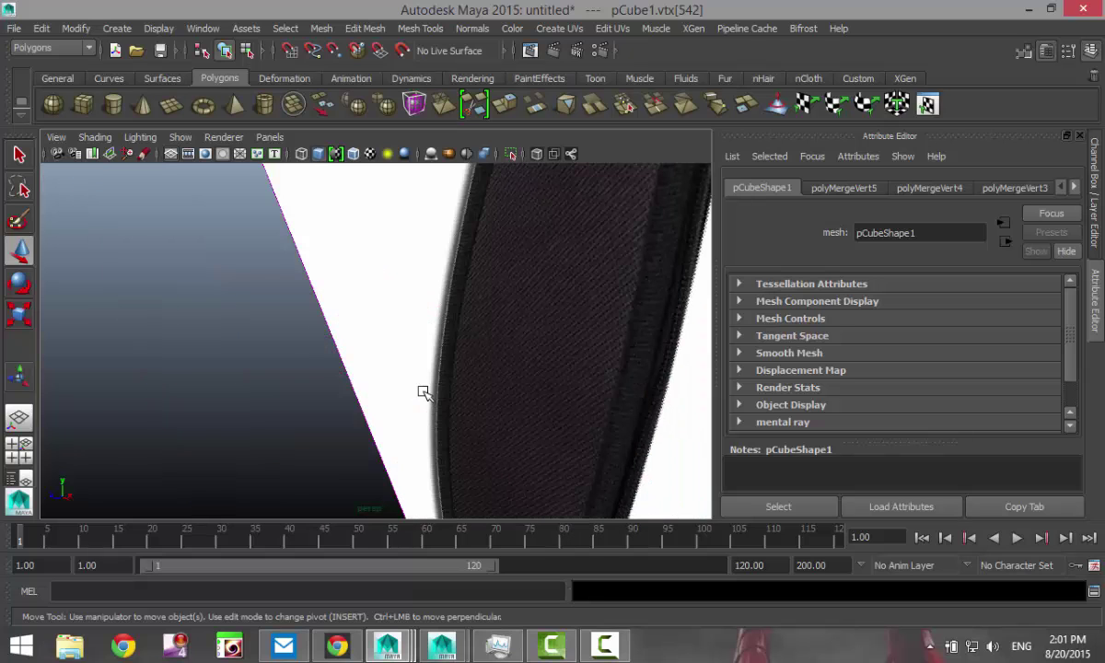
scroll(423, 392, "down", 3)
scroll(432, 396, "up", 3)
scroll(423, 405, "down", 3)
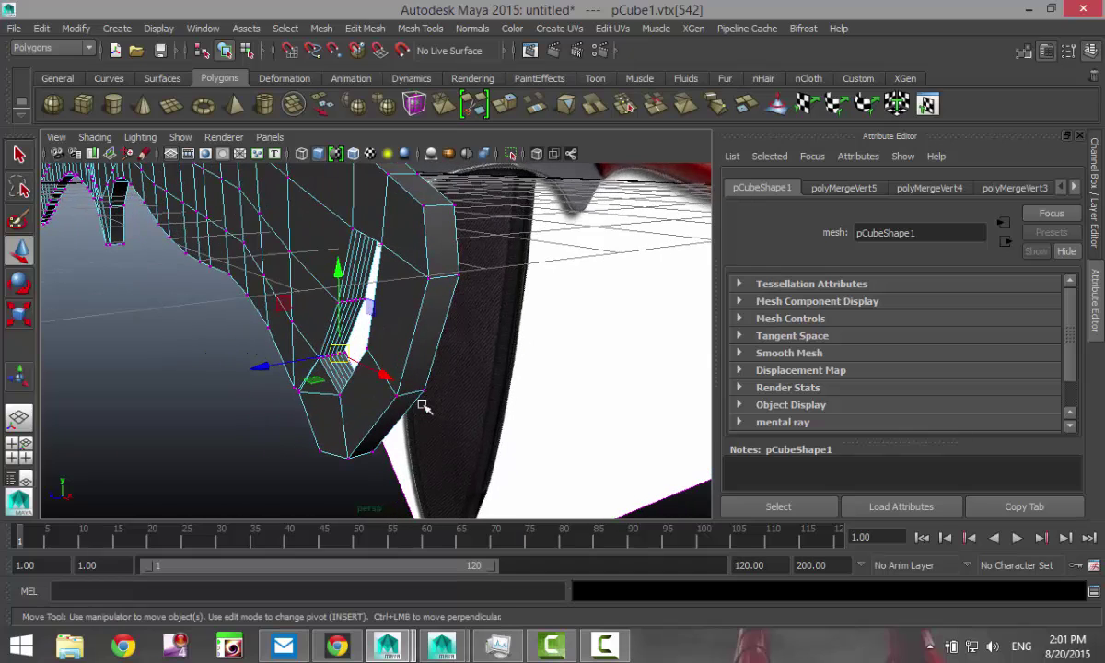
scroll(423, 406, "up", 2)
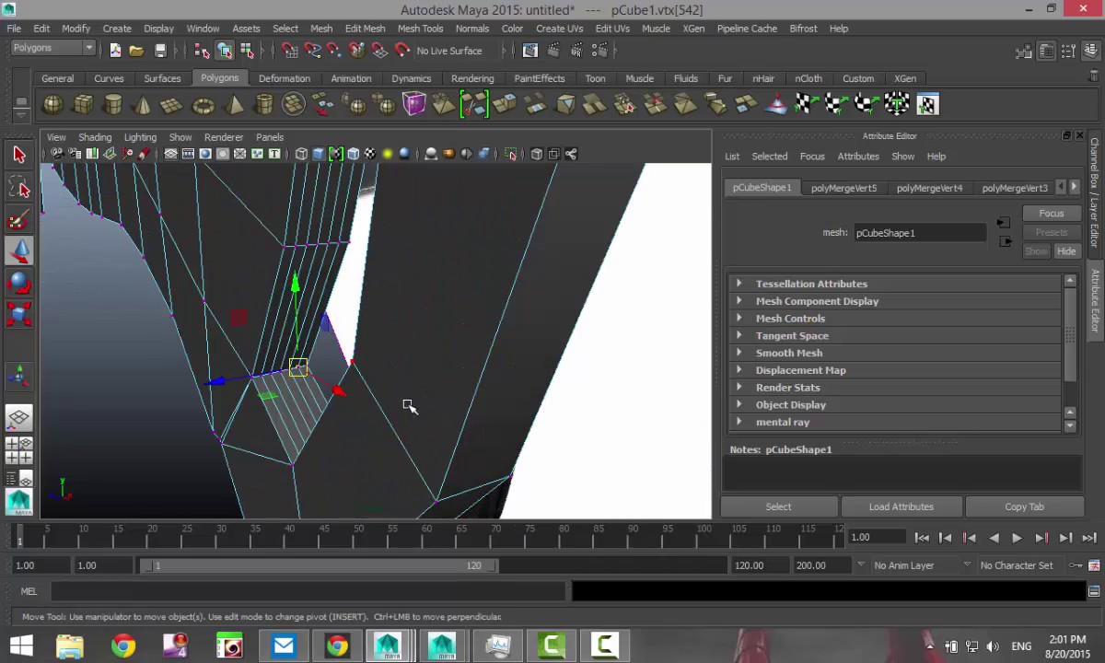
key("f")
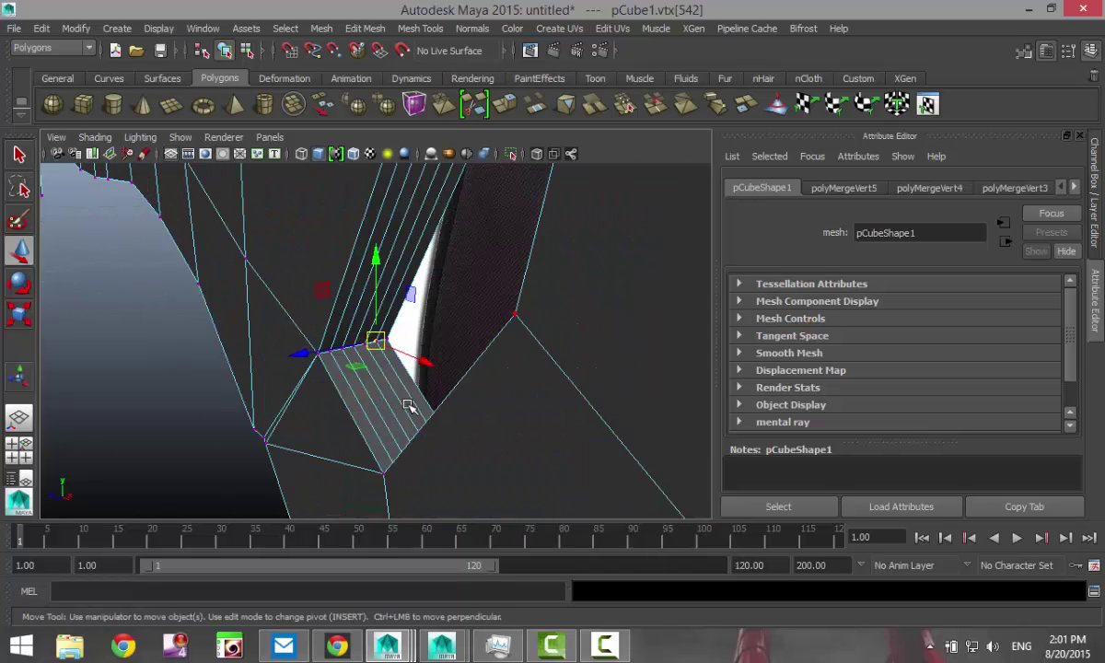
left_click(381, 341)
key("g")
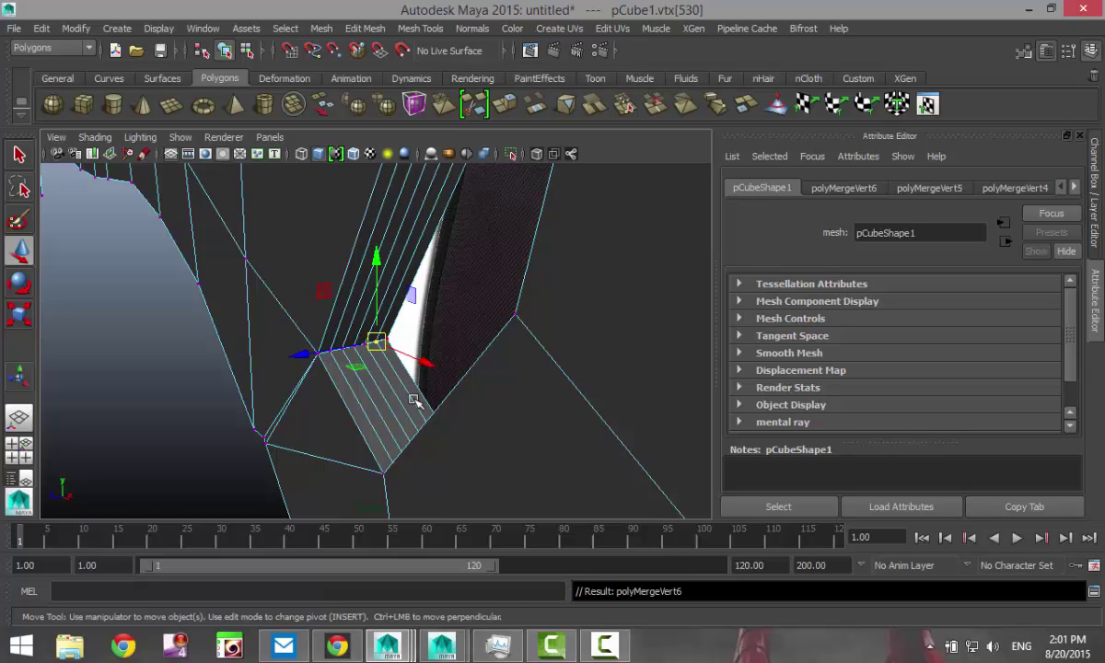
Step: Move the last merged corner vertex slightly to test the join, undo the move, and inspect the seam up close
left_click_drag(378, 343, 392, 345)
key("ctrl+z")
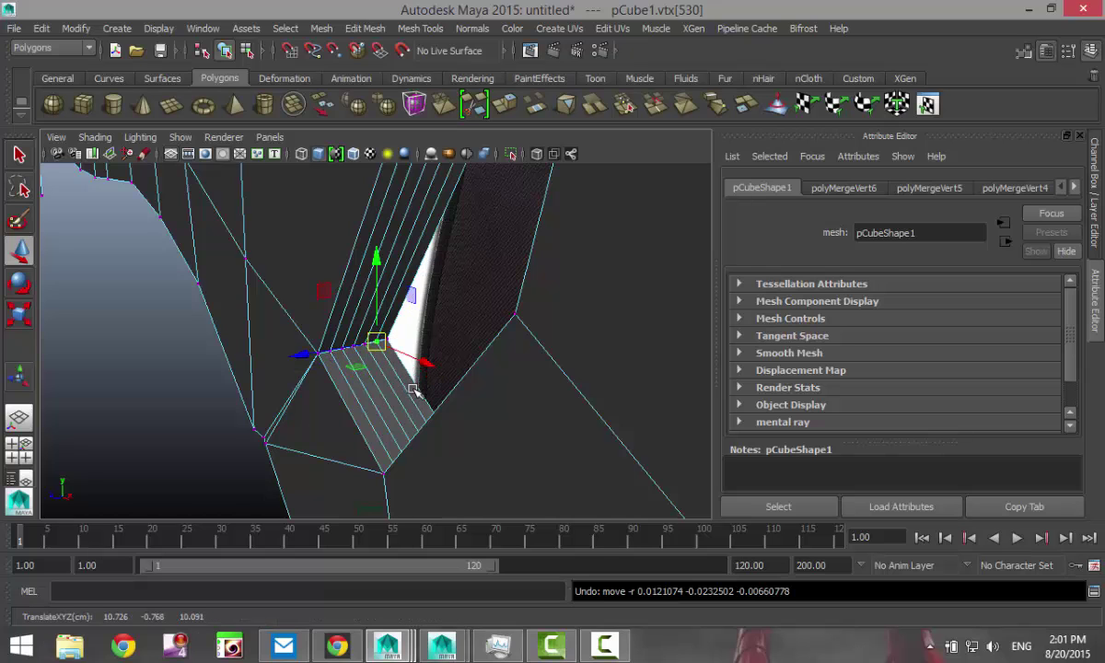
scroll(413, 391, "up", 4)
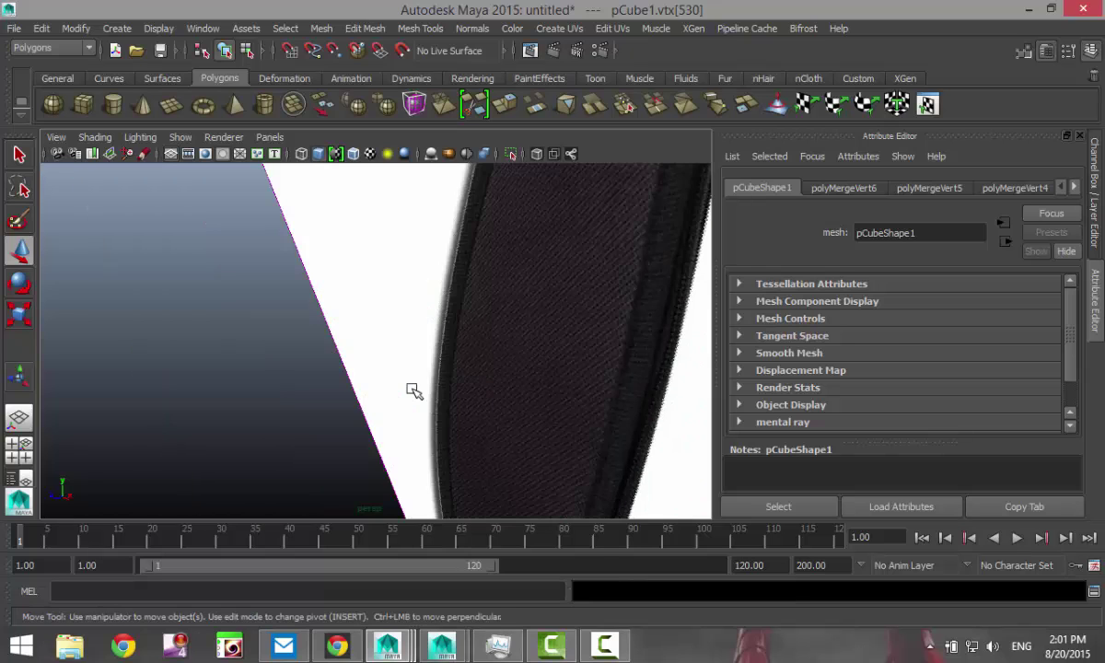
scroll(412, 391, "down", 7)
scroll(412, 391, "up", 3)
scroll(413, 391, "up", 2)
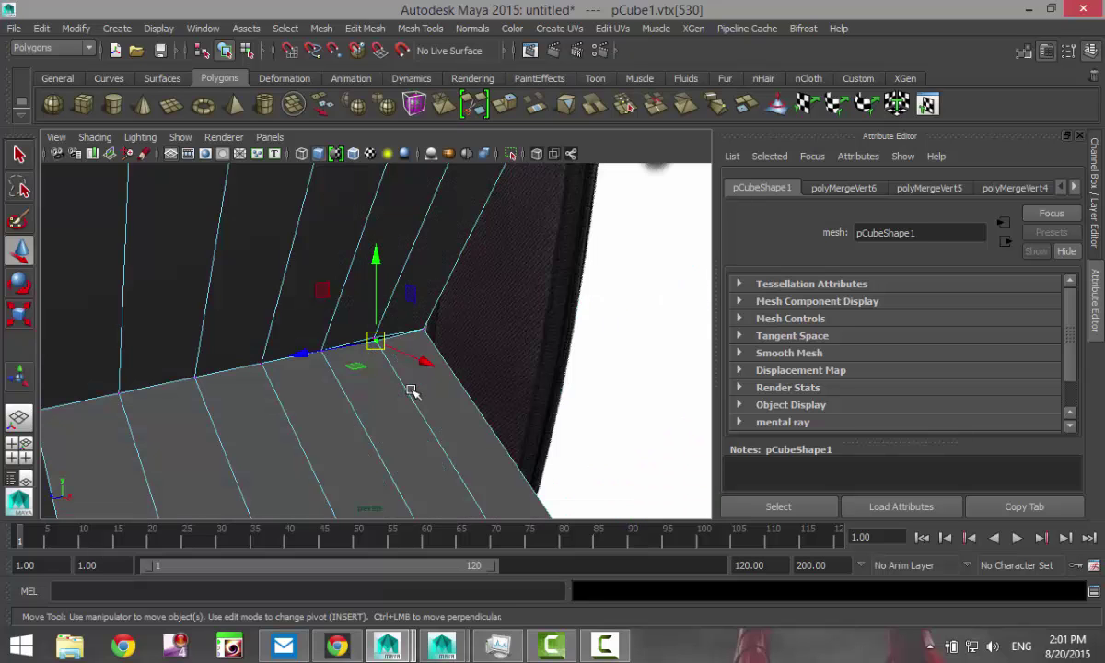
Step: Raise the upper vertex of the unmerged pair just before the slot's back corner, and merge it with the facing vertex below
left_click(399, 317)
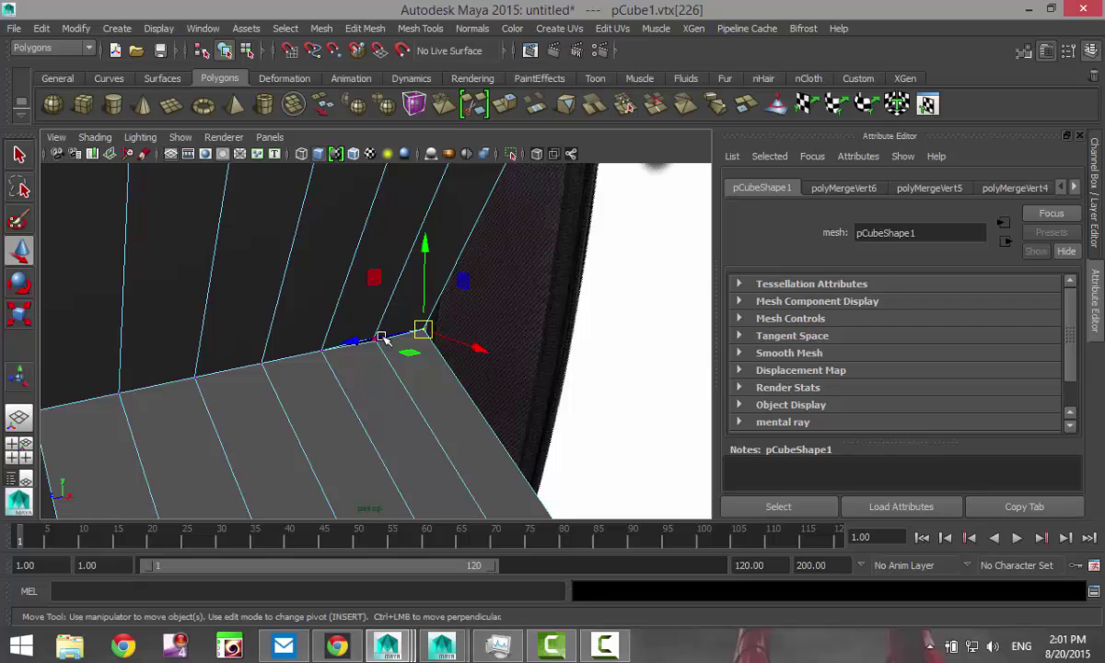
left_click(382, 341)
left_click(375, 338)
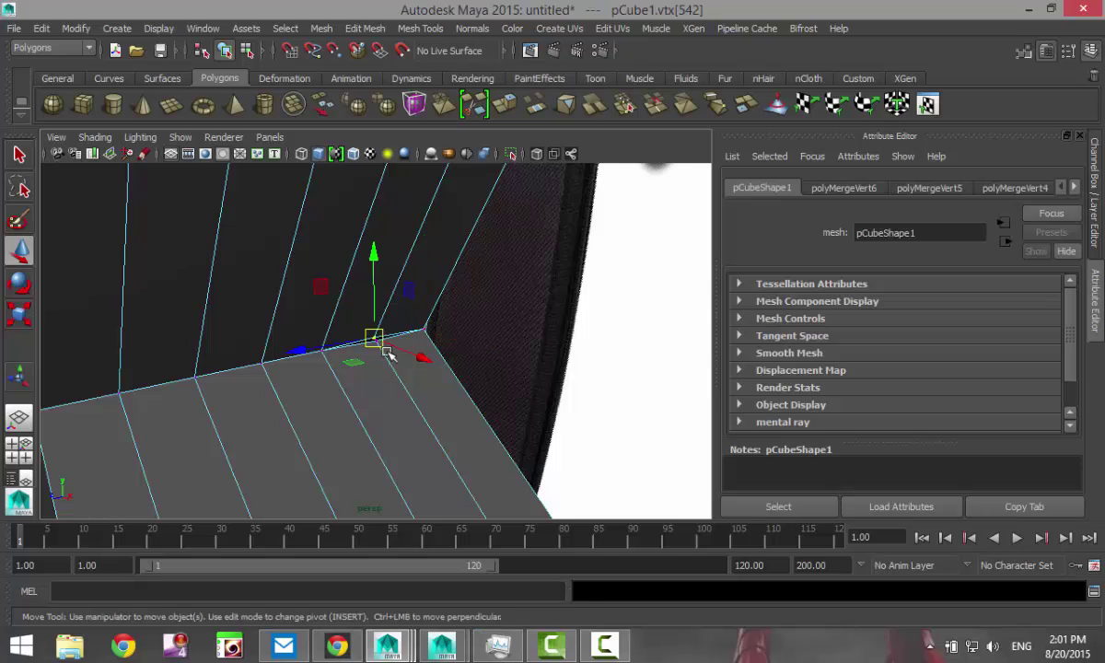
left_click_drag(375, 357, 381, 365)
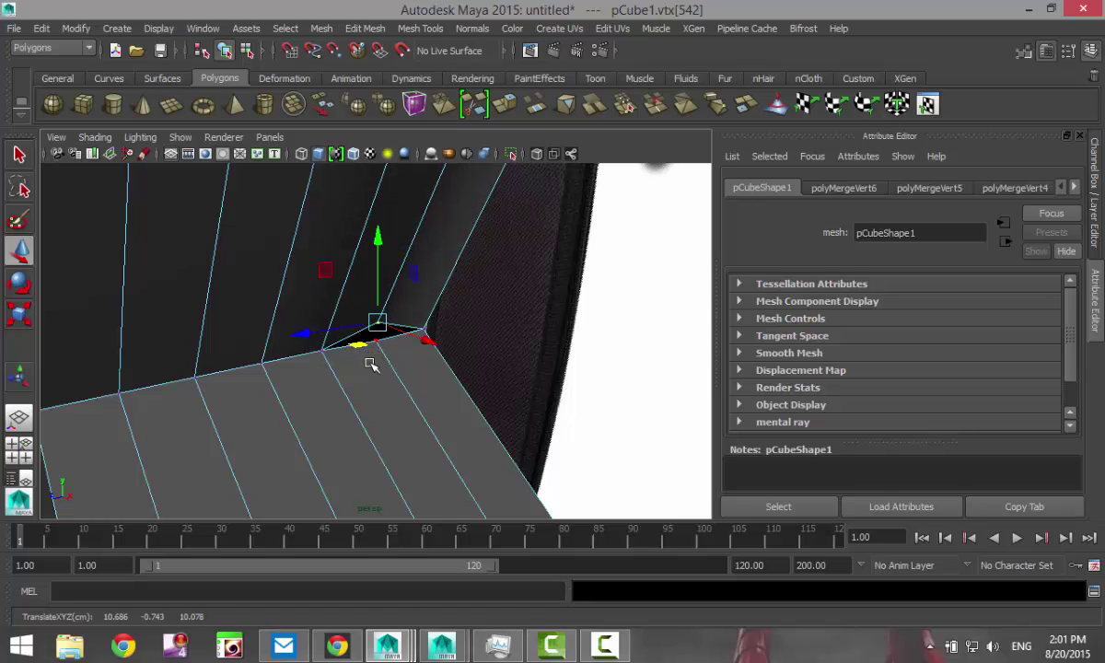
left_click(379, 333)
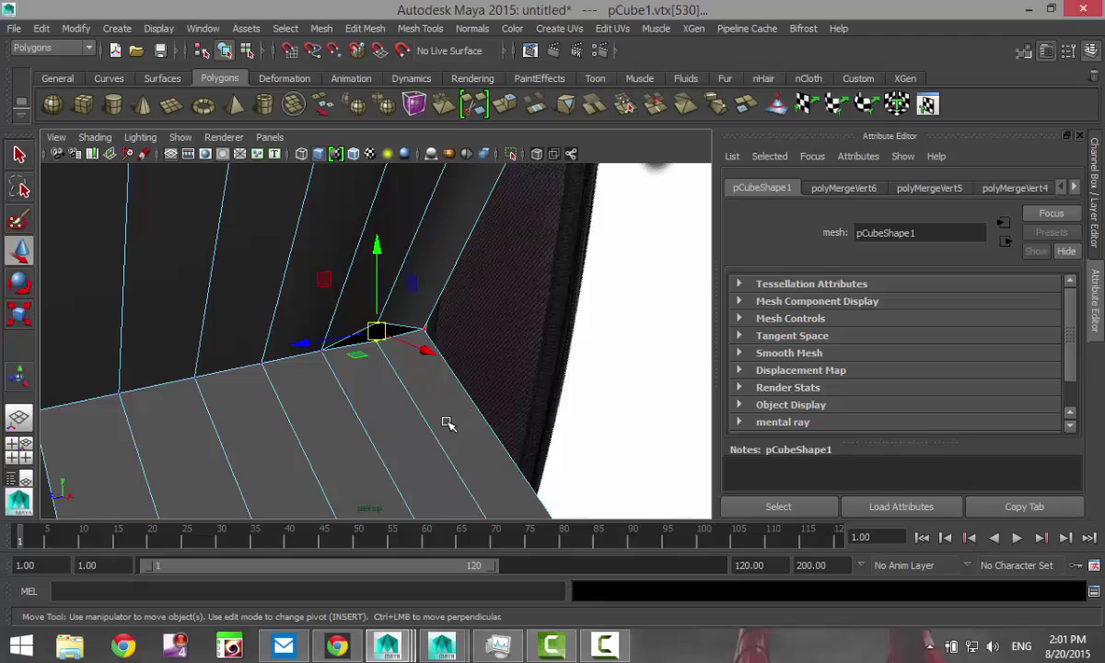
key("g")
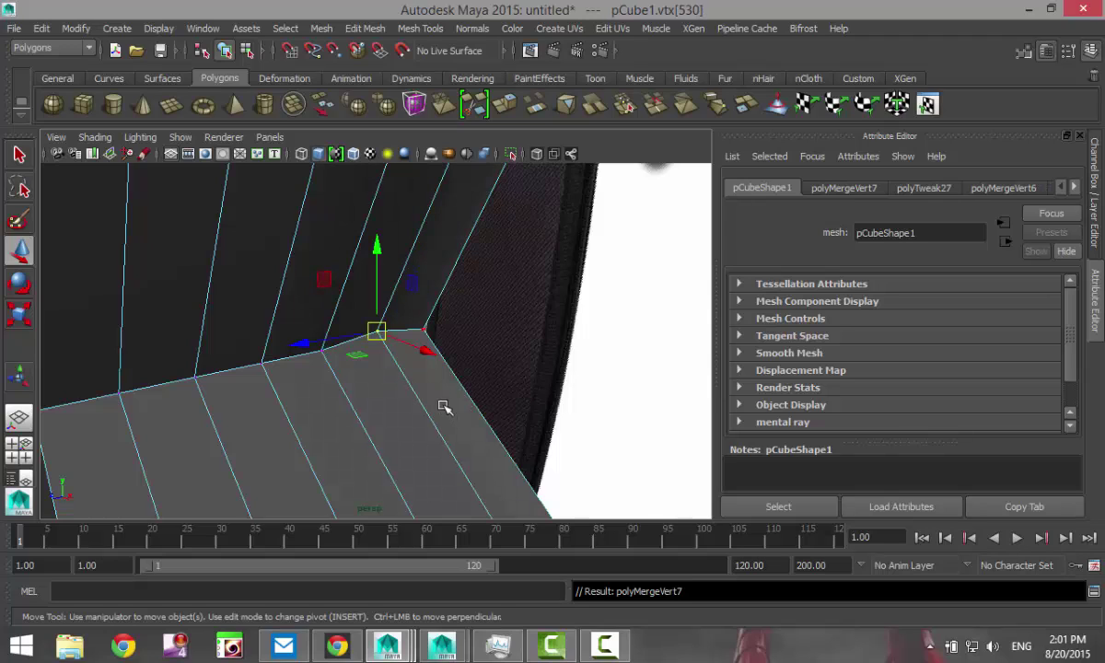
Step: Nudge the vertex at the slot's back corner vertically to test whether it is joined, and undo the move
left_click(423, 322)
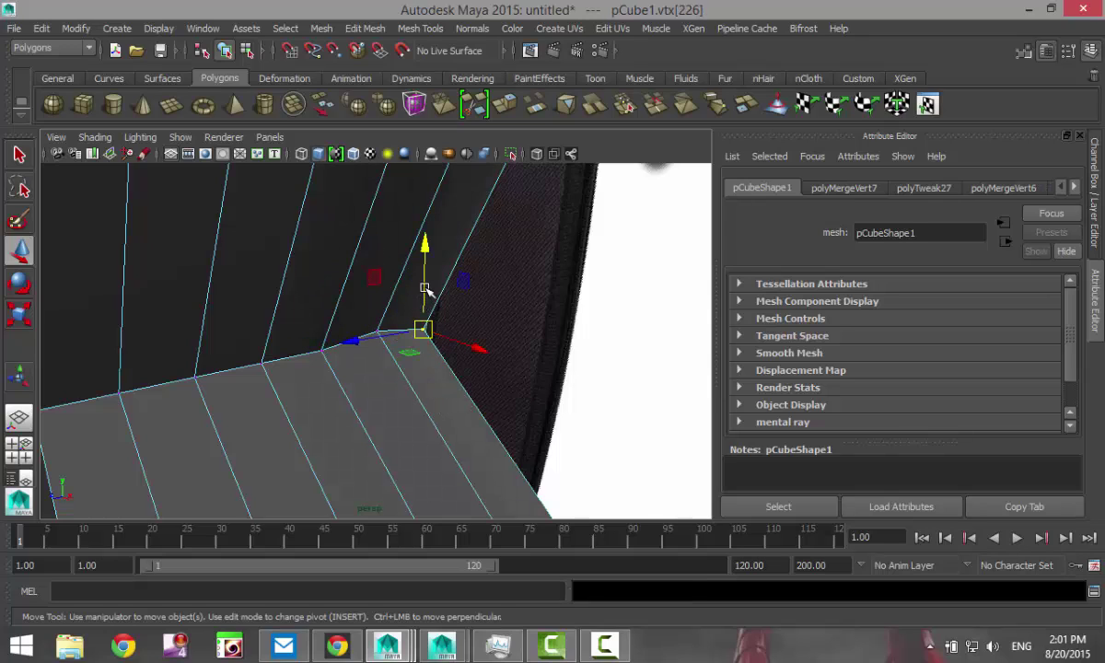
left_click_drag(425, 288, 426, 287)
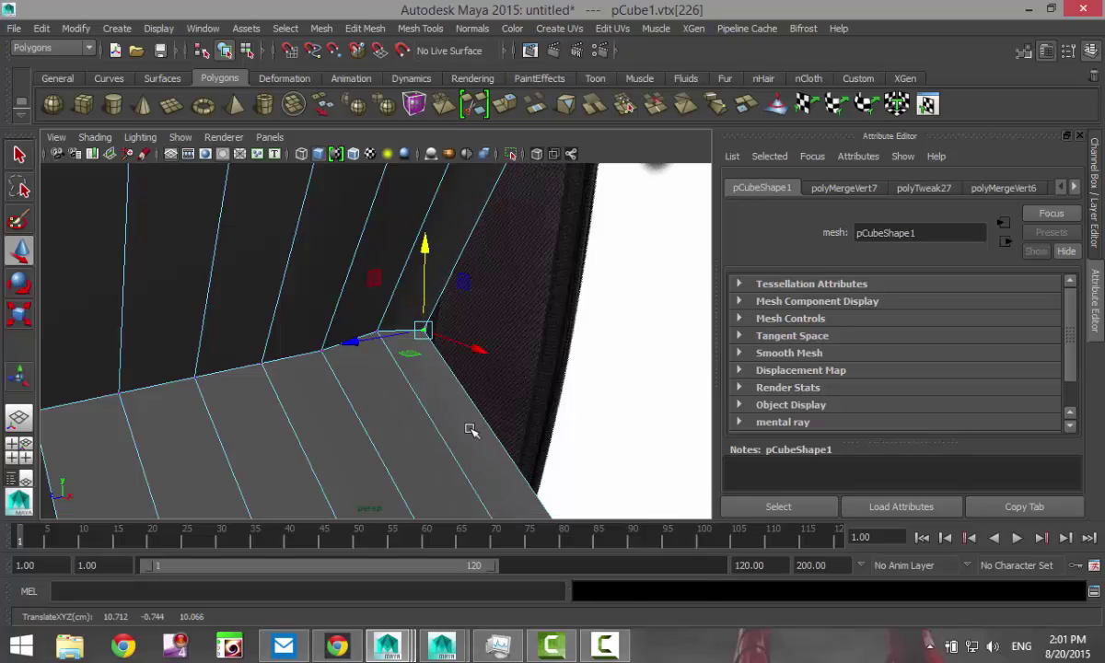
key("ctrl+z")
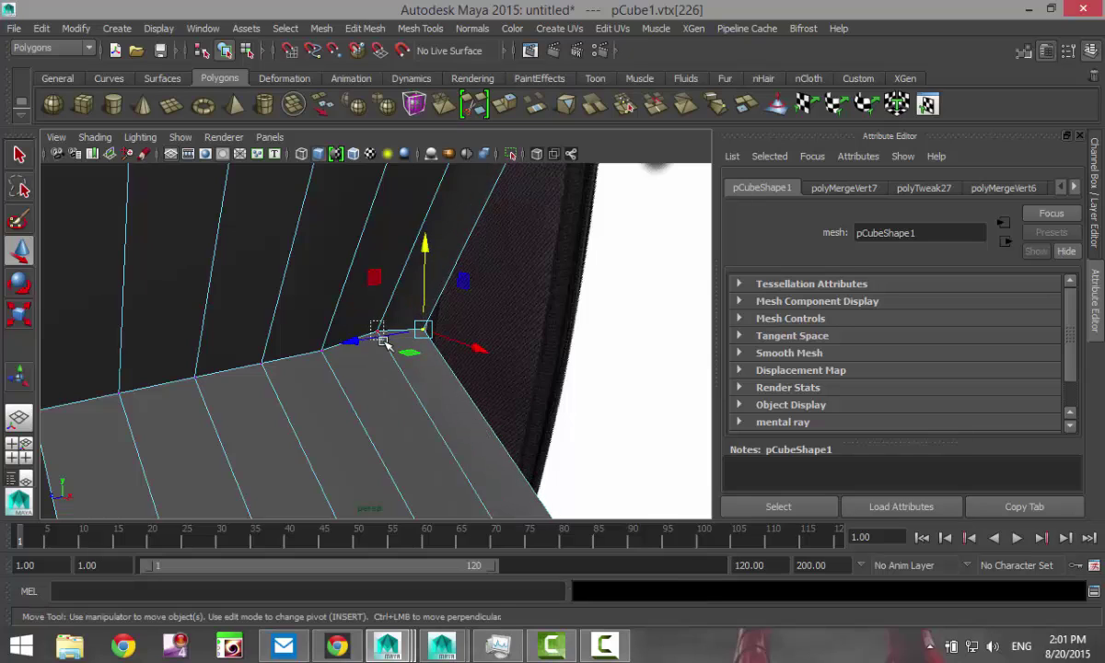
Step: Move the vertex beside the corner of the handle's slot slightly down, in line with the neighbouring inner-edge vertices
left_click(377, 329)
left_click_drag(378, 247, 378, 256)
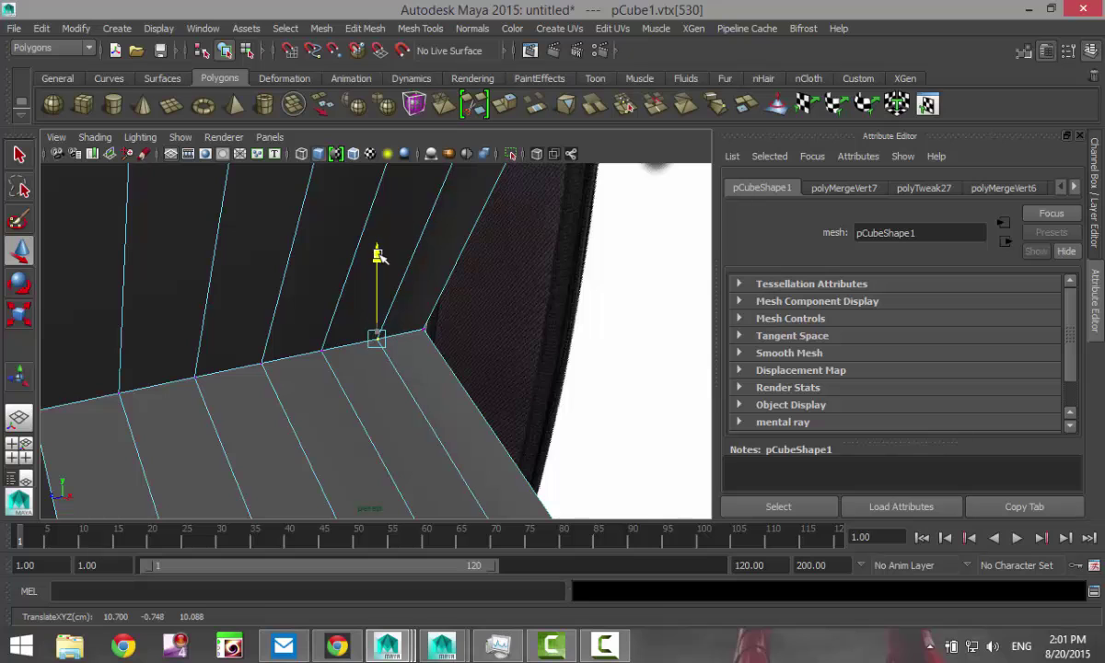
scroll(379, 257, "down", 5)
scroll(378, 304, "up", 4)
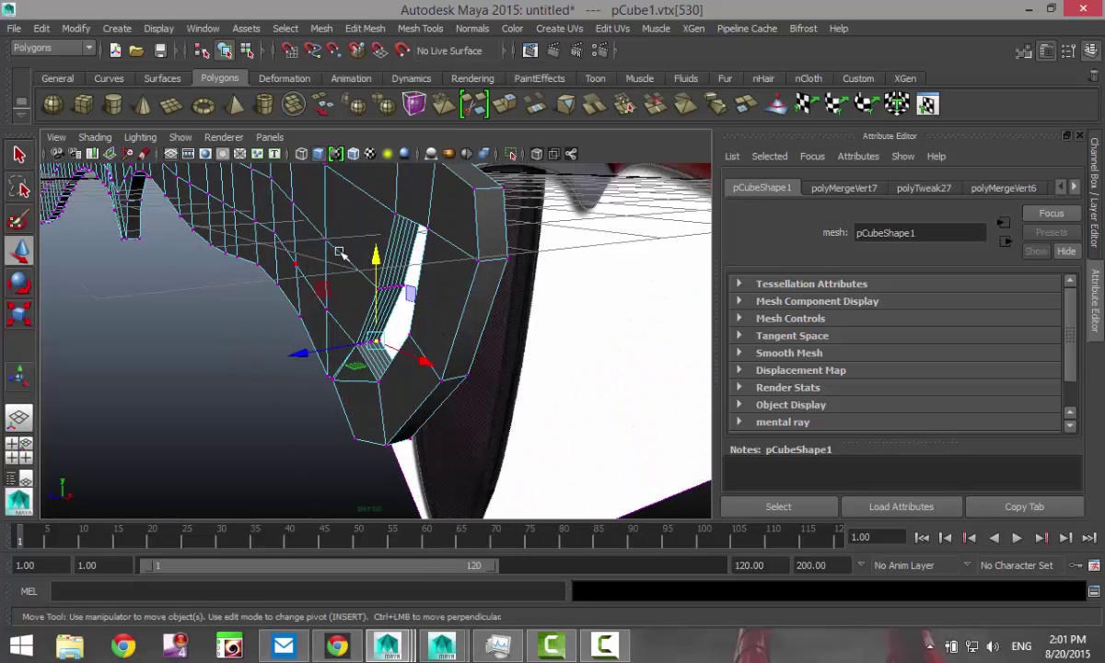
Step: Return to object mode, select the knife mesh and show it in smooth preview
right_click(351, 237)
left_click(382, 217)
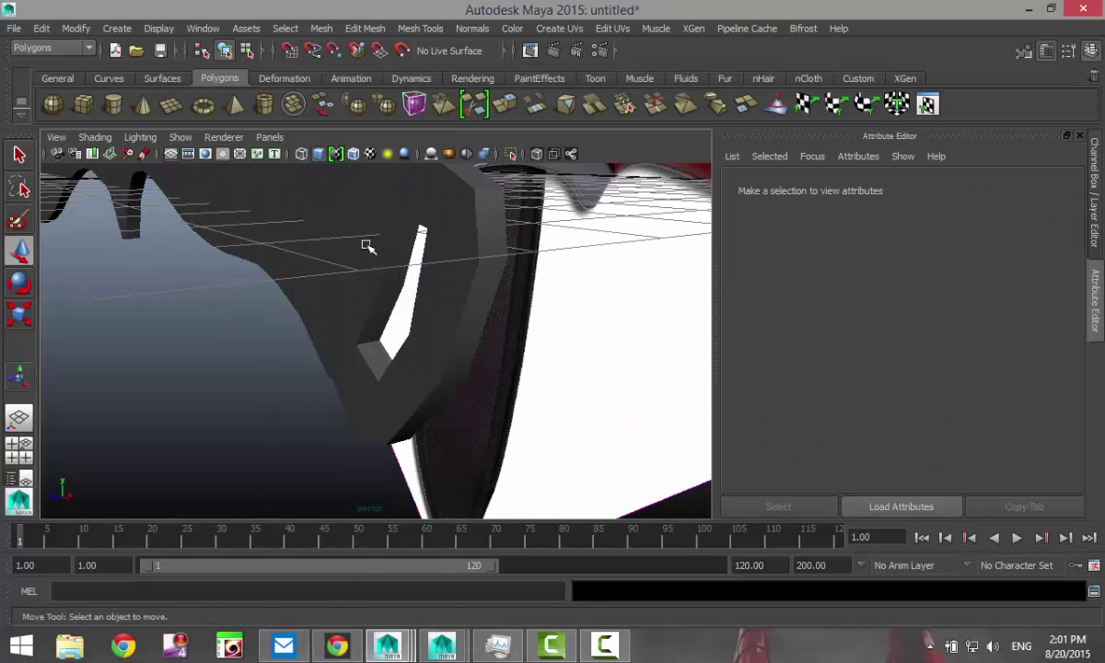
left_click(415, 366)
key("3")
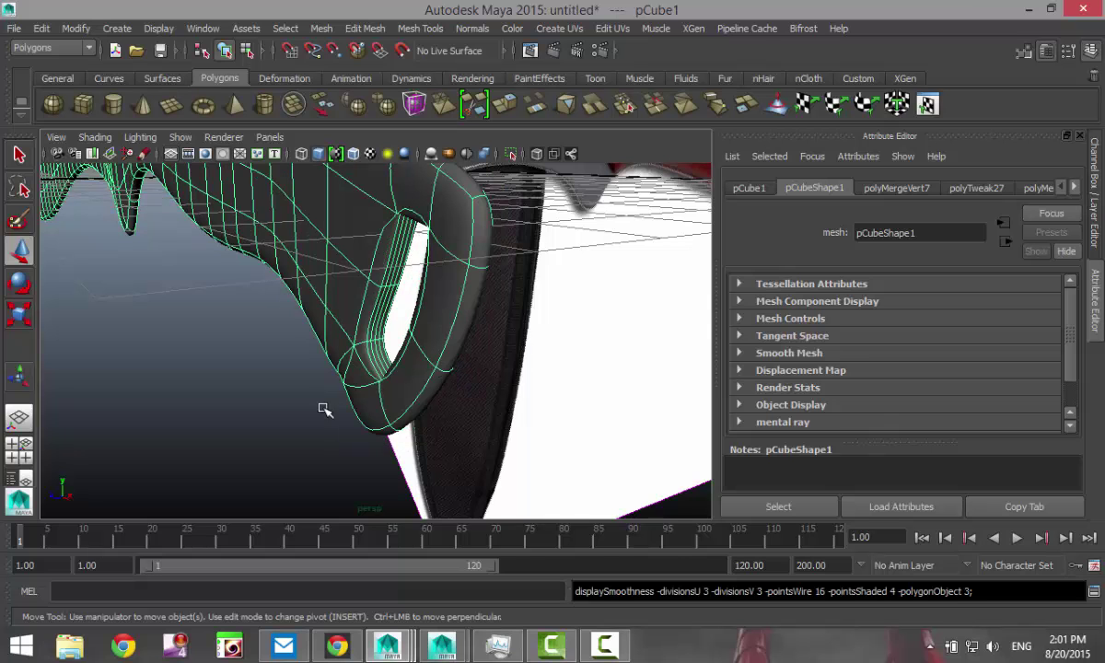
Step: Examine the smoothed knife from several angles, from the handle to the blade tip, against the reference image
left_click(304, 399)
left_click_drag(280, 404, 521, 444, "alt")
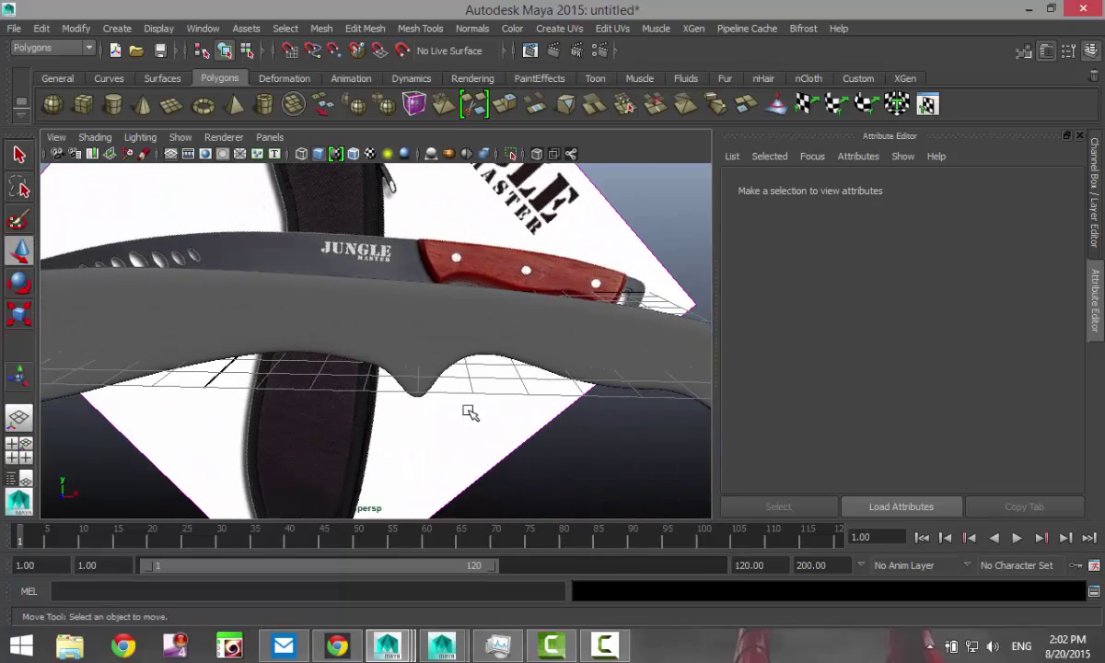
left_click_drag(469, 414, 359, 383, "alt")
left_click_drag(337, 333, 501, 400, "alt")
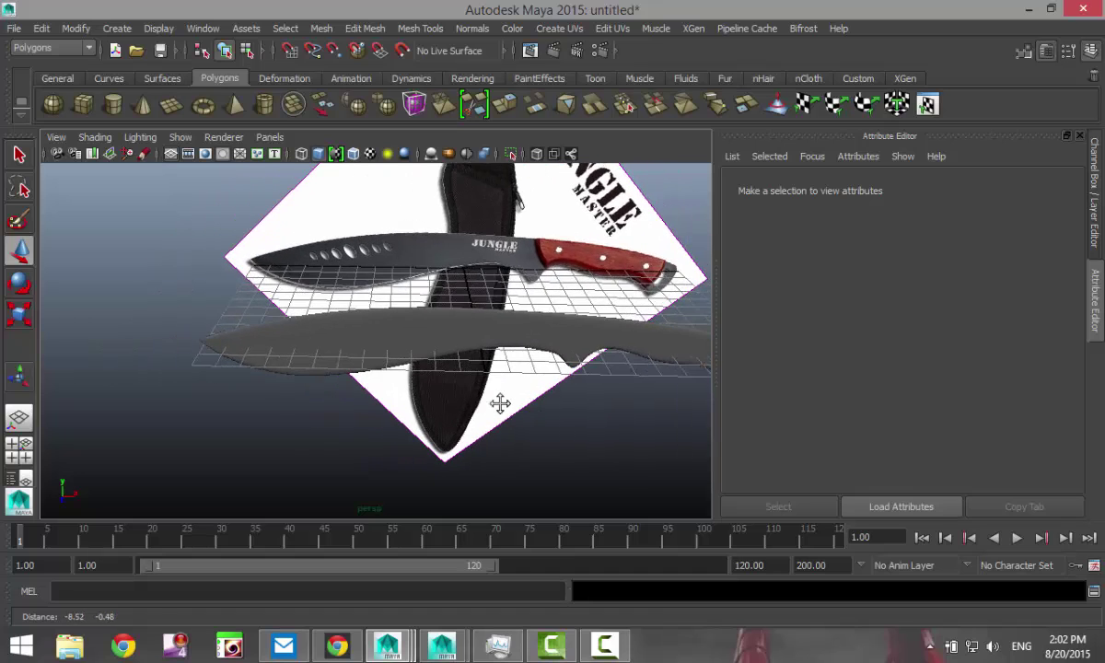
scroll(451, 401, "up", 4)
middle_click_drag(307, 381, 387, 477, "alt")
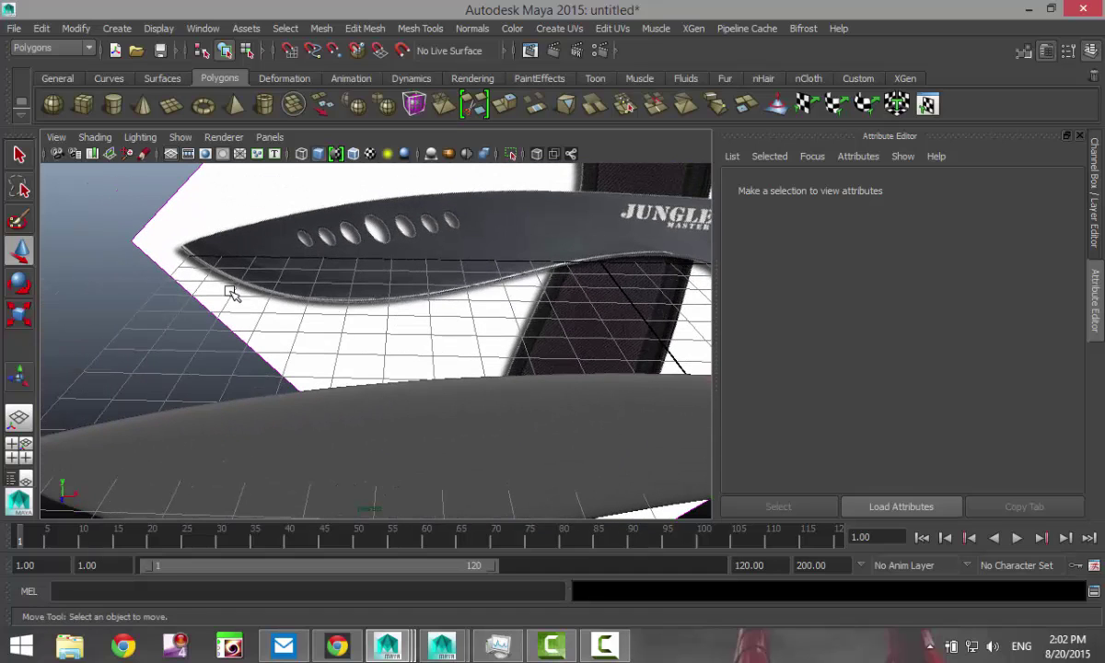
middle_click_drag(175, 348, 265, 259, "alt")
left_click_drag(297, 387, 199, 324, "alt")
Step: Select the knife mesh and turn off its smooth preview
left_click(188, 305)
middle_click_drag(200, 380, 213, 394, "alt")
left_click_drag(212, 395, 185, 375, "alt")
key("1")
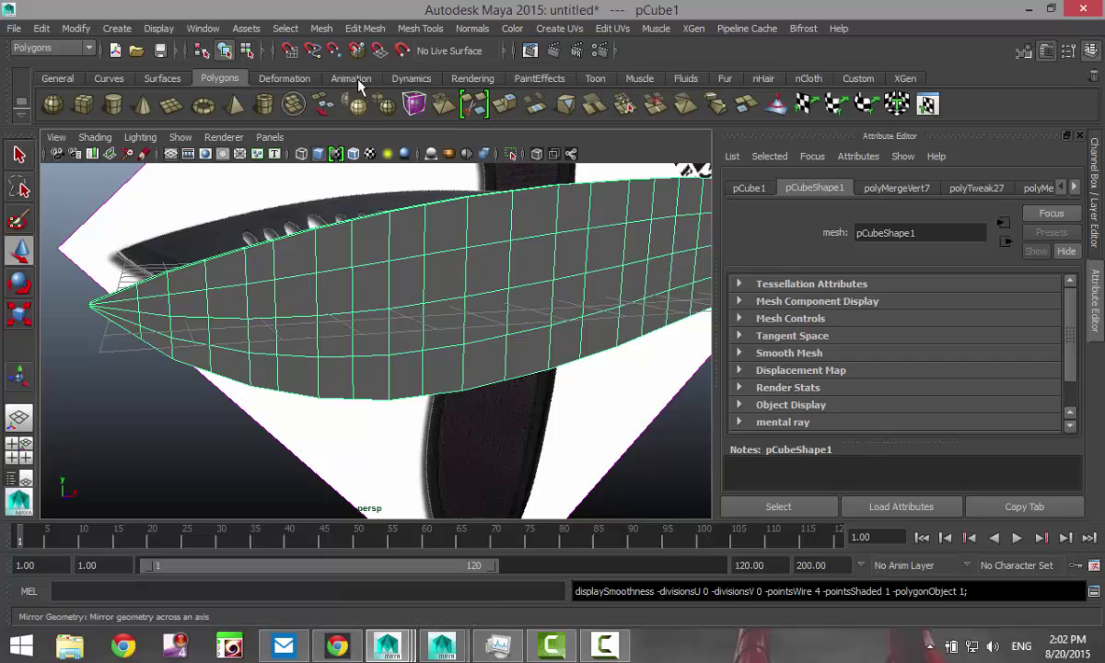
Step: Try to insert an edge loop close to the blade's cutting edge, using the Equal distance from edge setting
left_click(367, 29)
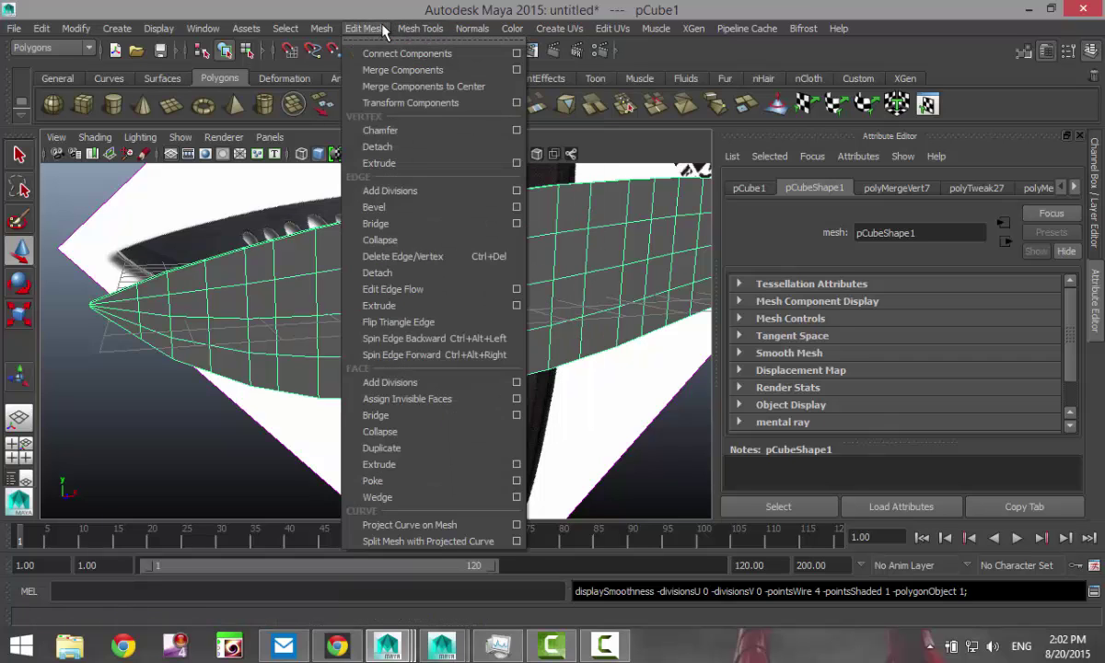
mouse_move(420, 29)
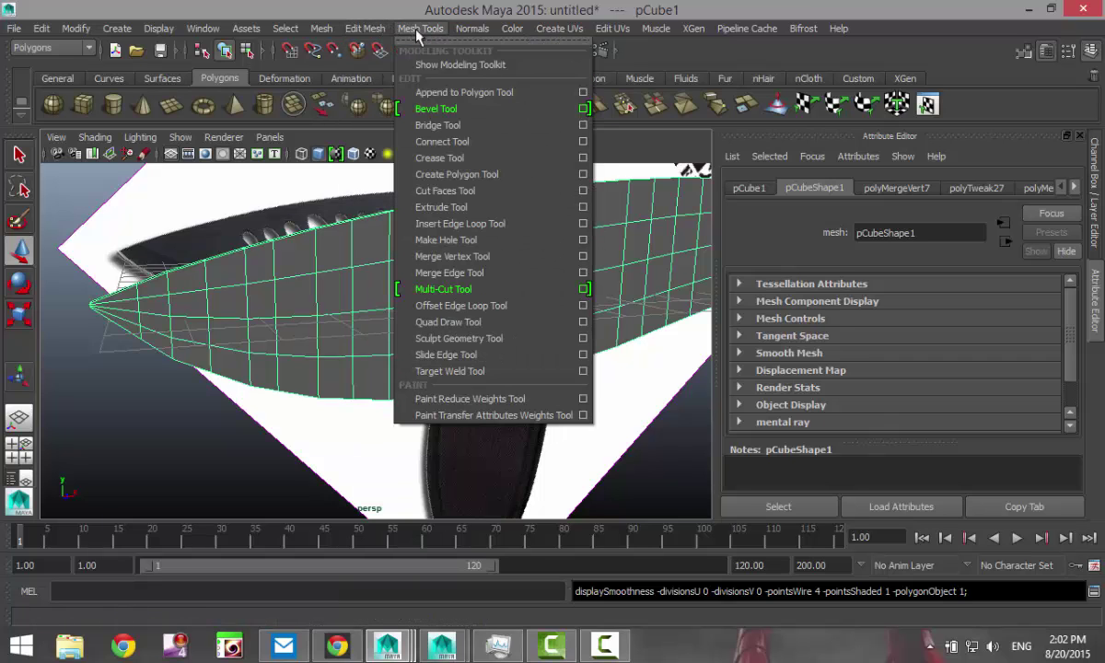
left_click(583, 223)
scroll(497, 387, "up", 5)
scroll(464, 421, "down", 4)
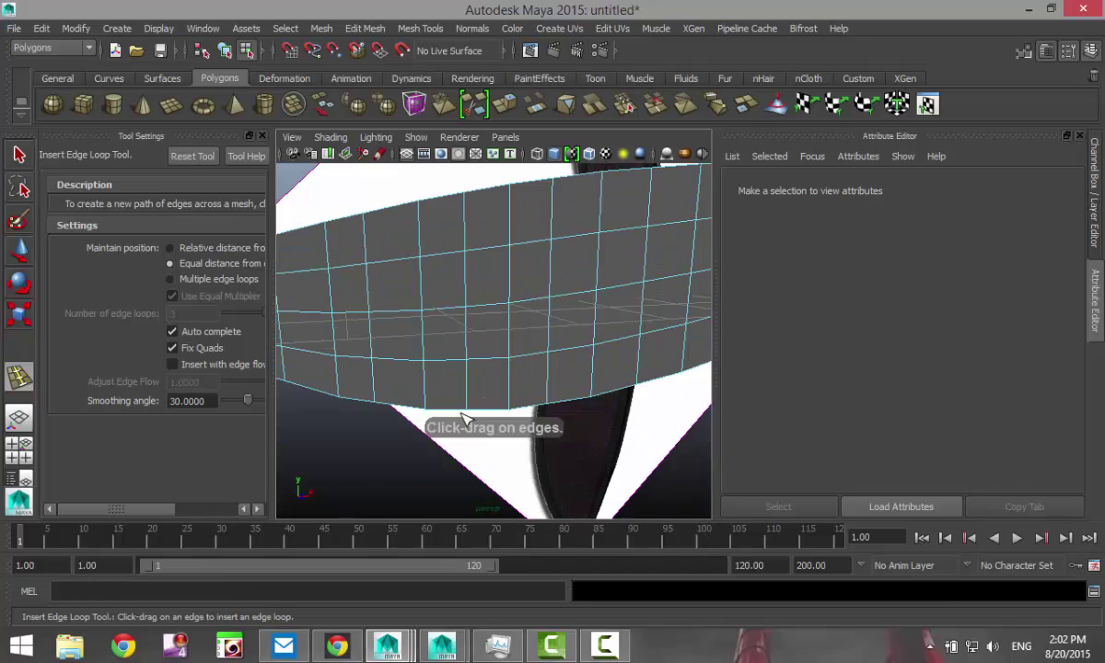
left_click_drag(437, 391, 426, 404)
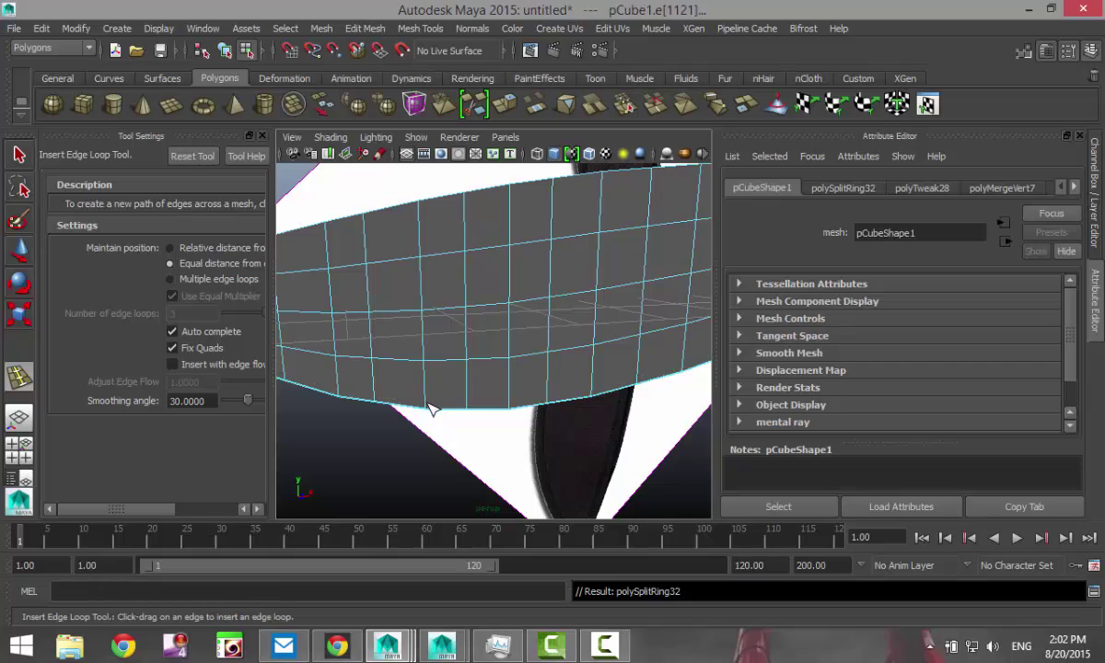
left_click(261, 137)
left_click(358, 335)
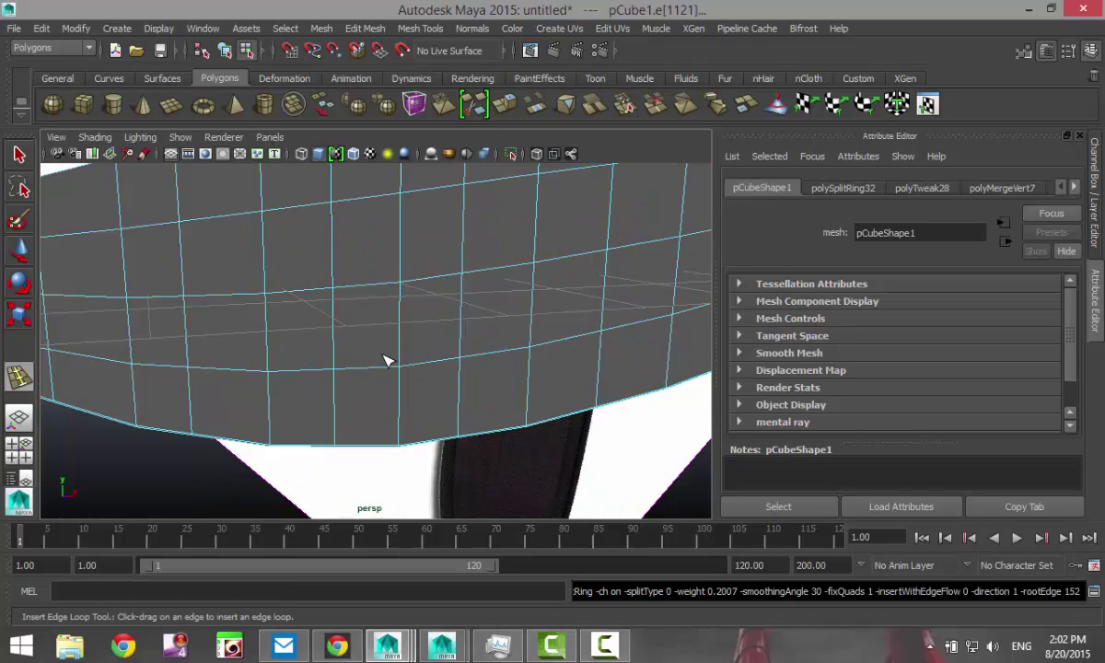
Step: Try inserting the loop on the blade's lower faces again while viewing the thin underside, and undo it
left_click_drag(417, 403, 367, 341, "alt")
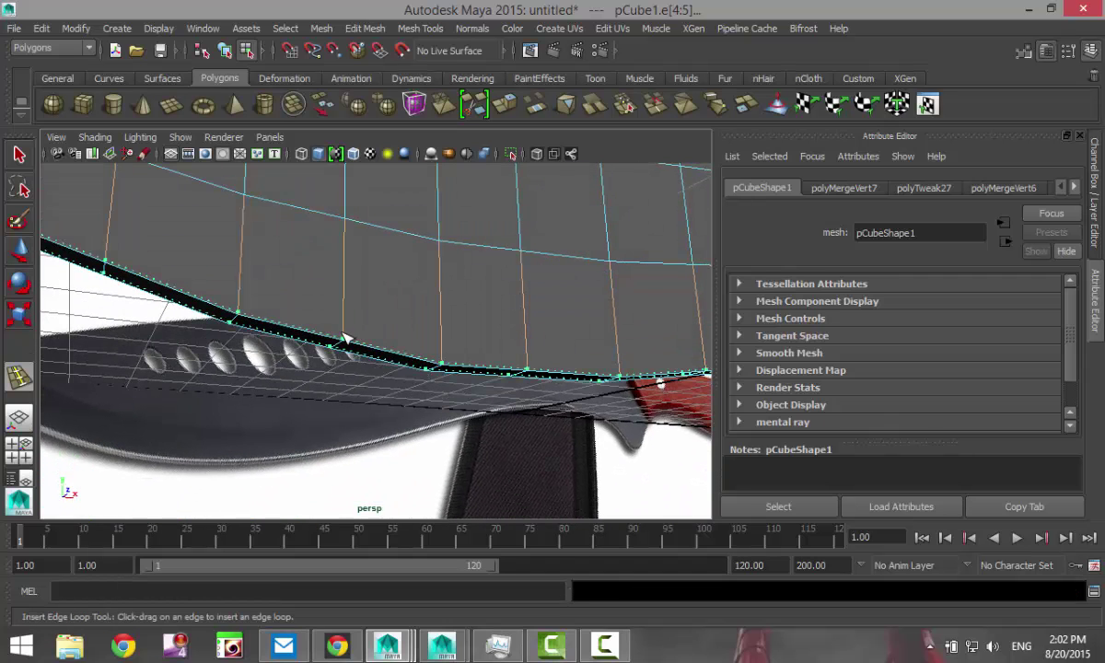
left_click(348, 324)
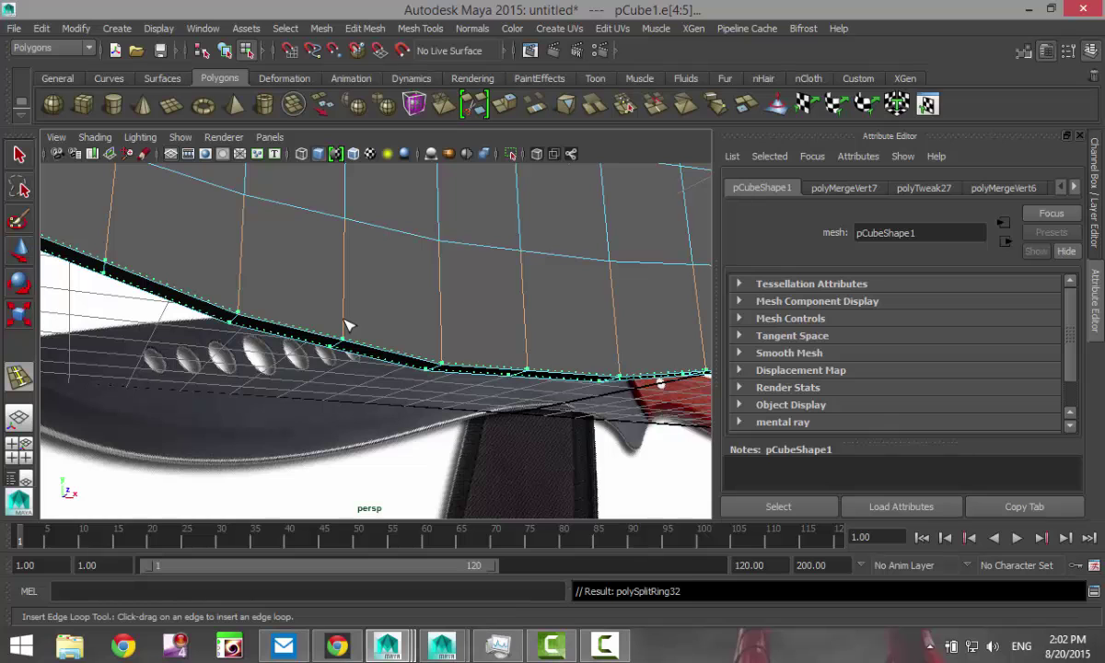
scroll(345, 339, "up", 2)
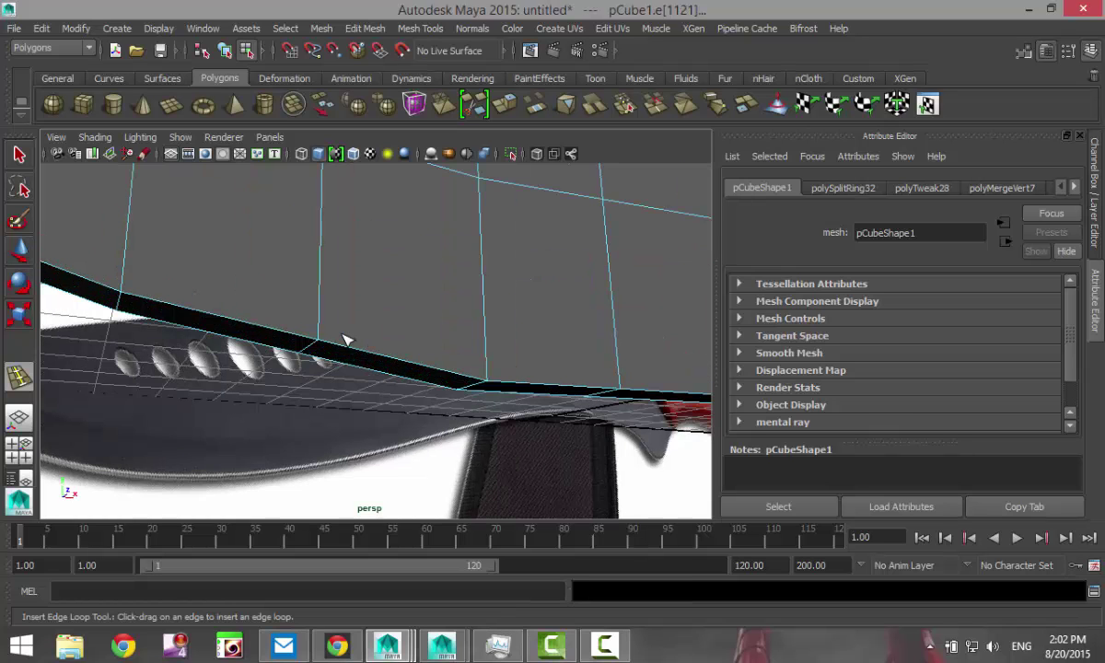
scroll(333, 337, "down", 2)
left_click_drag(338, 377, 378, 371, "alt")
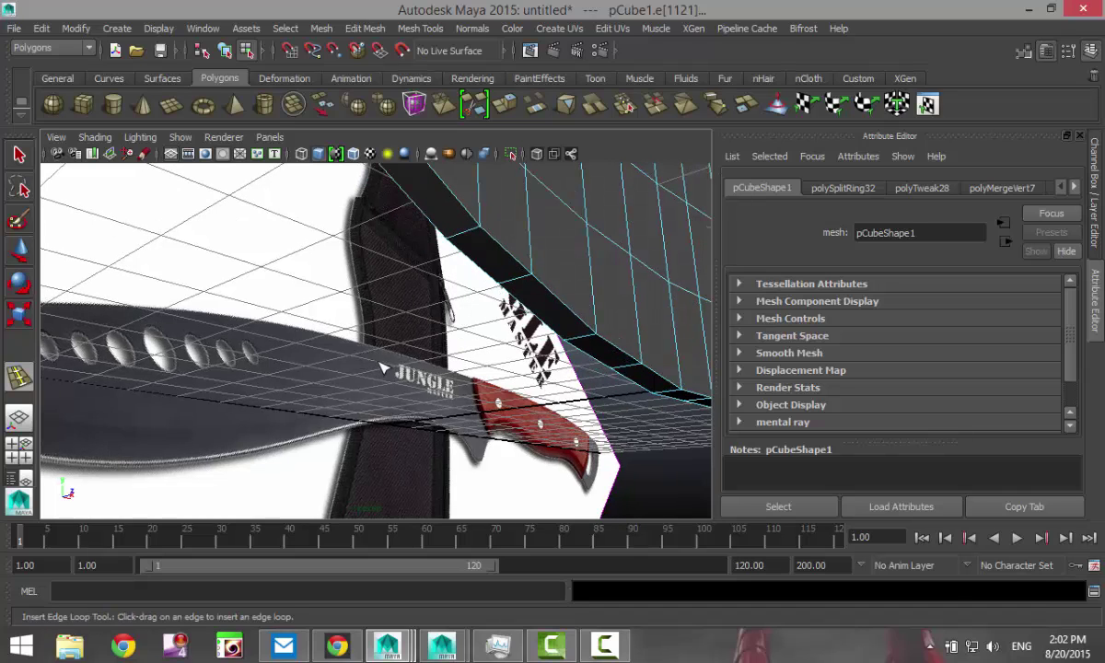
key("ctrl+z")
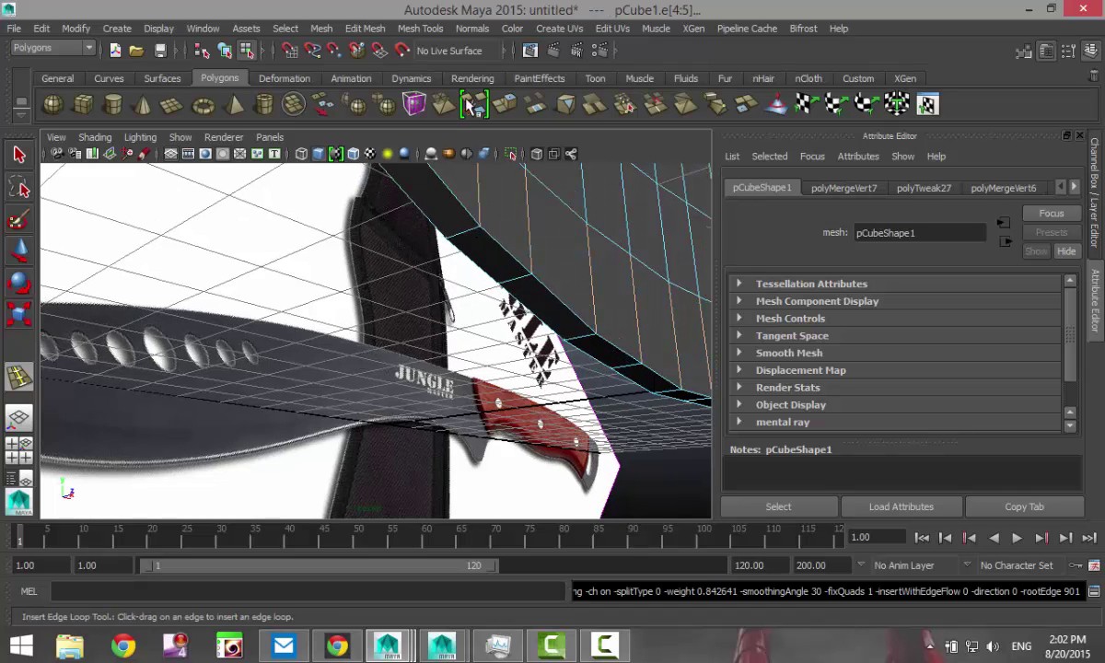
Step: Insert one centred edge loop along the blade's thin underside, using Multiple edge loops with the number of loops set to 1
left_click(420, 28)
left_click(583, 224)
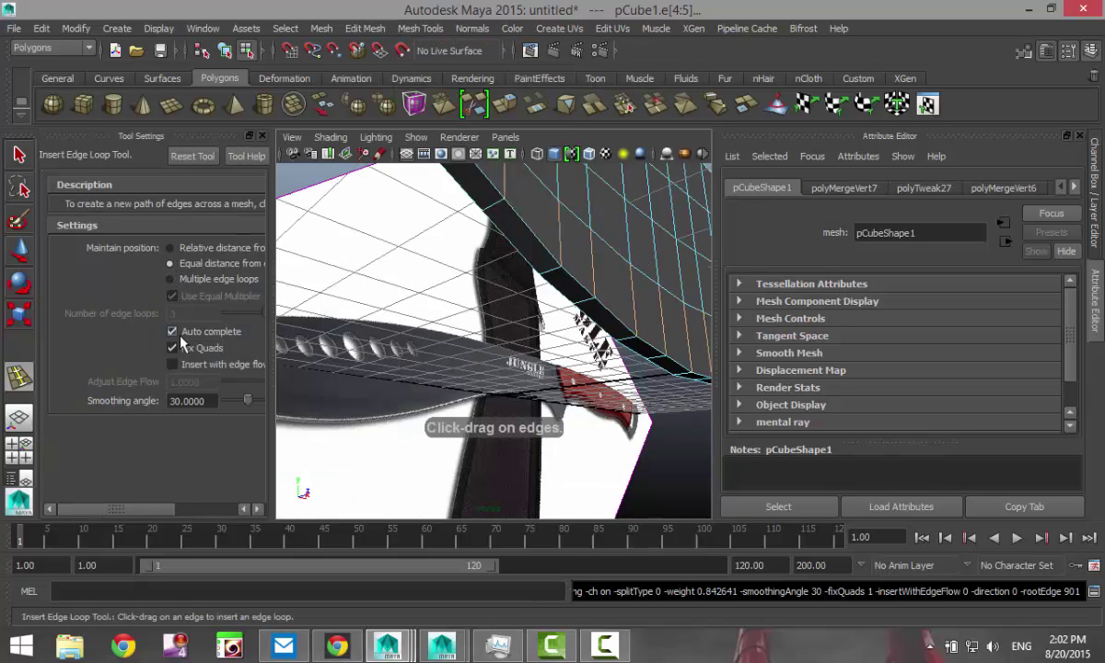
left_click(169, 279)
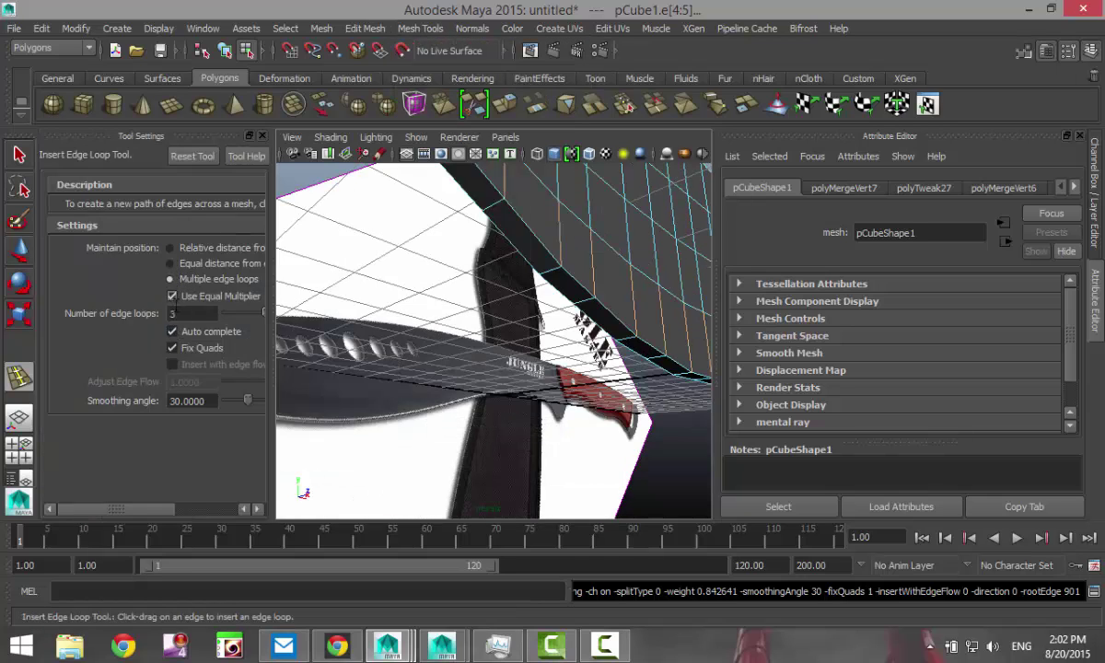
left_click(196, 311)
type("1")
left_click(550, 274)
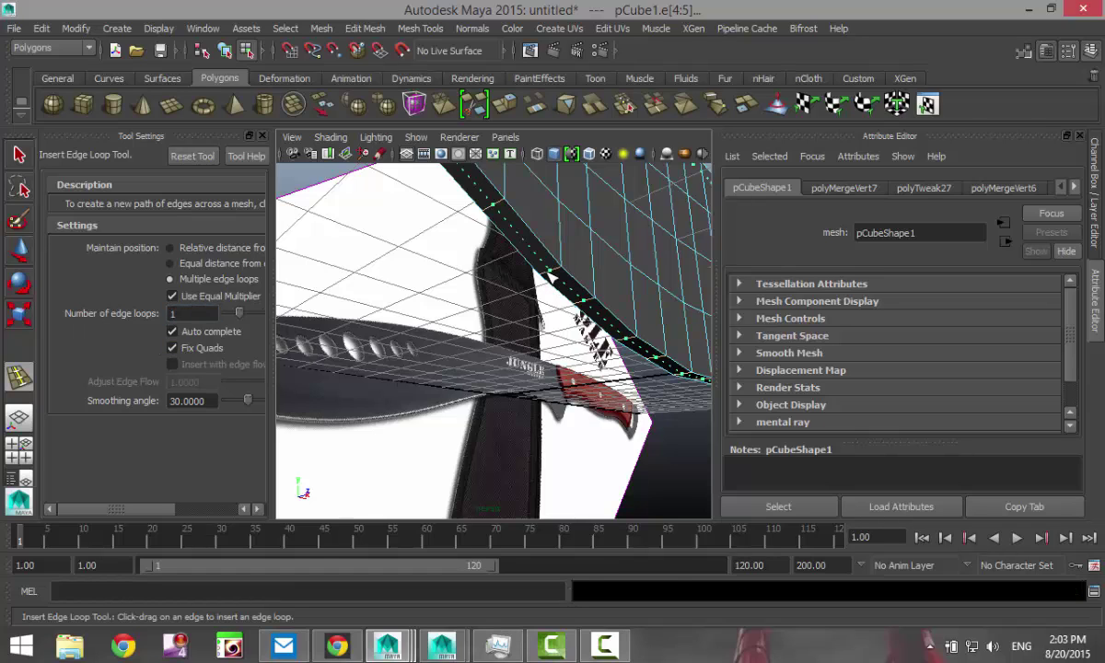
left_click(262, 136)
Step: Select the entire new centre edge loop running along the knife's underside
mouse_move(310, 296)
left_mouse_down("alt")
mouse_move(320, 300)
mouse_move(306, 370)
mouse_move(348, 365)
mouse_move(327, 304)
left_mouse_up("alt")
middle_click_drag(325, 303, 349, 348, "alt")
scroll(358, 336, "up", 4)
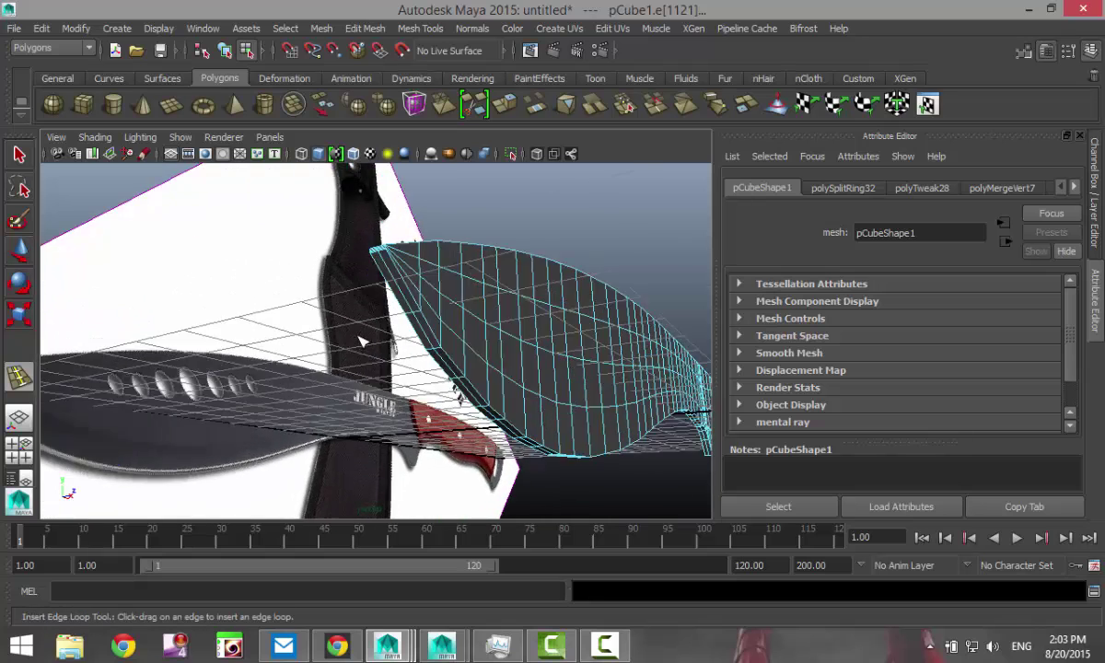
right_click(395, 214)
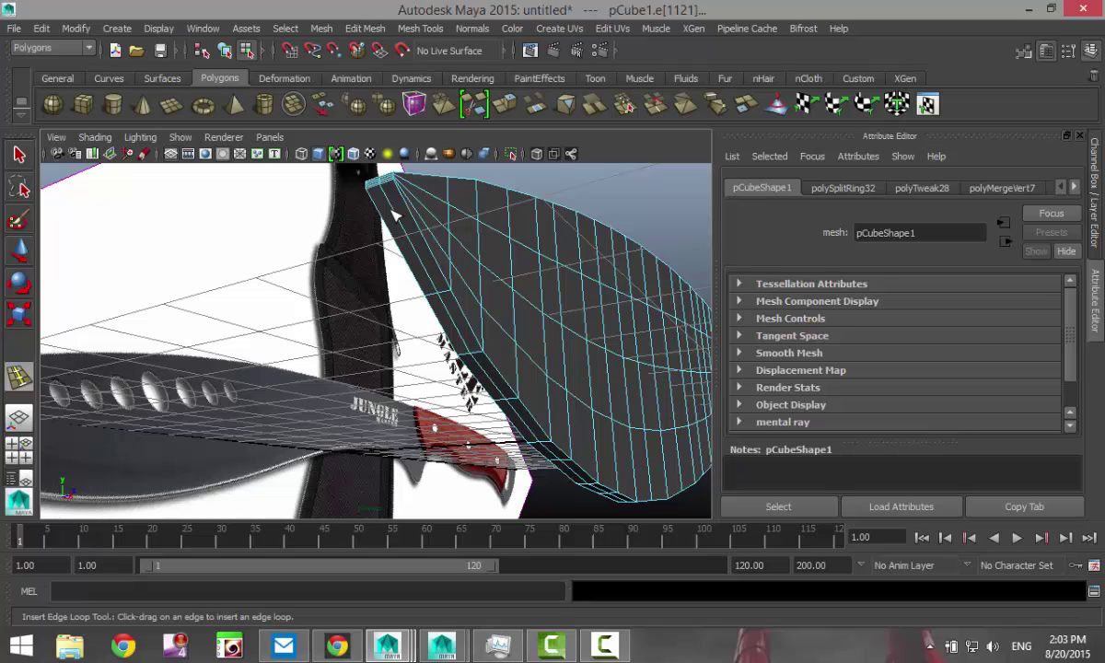
key("q")
left_click(395, 214)
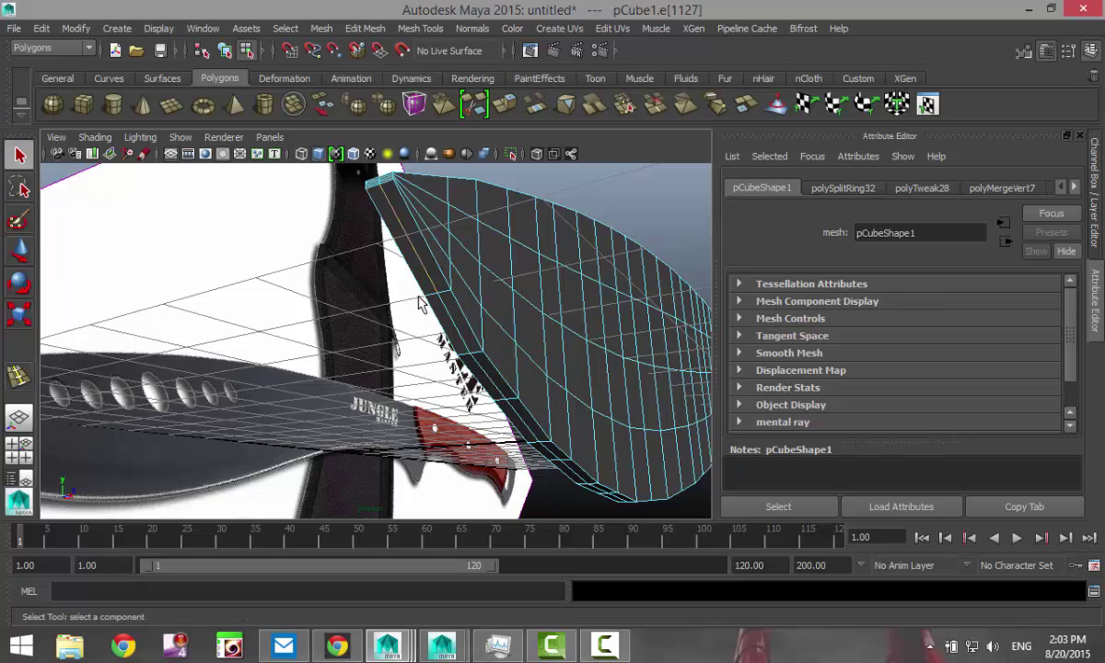
left_click_drag(461, 354, 374, 307, "alt")
mouse_move(495, 333)
left_mouse_down("alt")
mouse_move(454, 308)
mouse_move(497, 336)
left_mouse_up("alt")
middle_click_drag(535, 339, 199, 319, "alt")
scroll(332, 349, "up", 2)
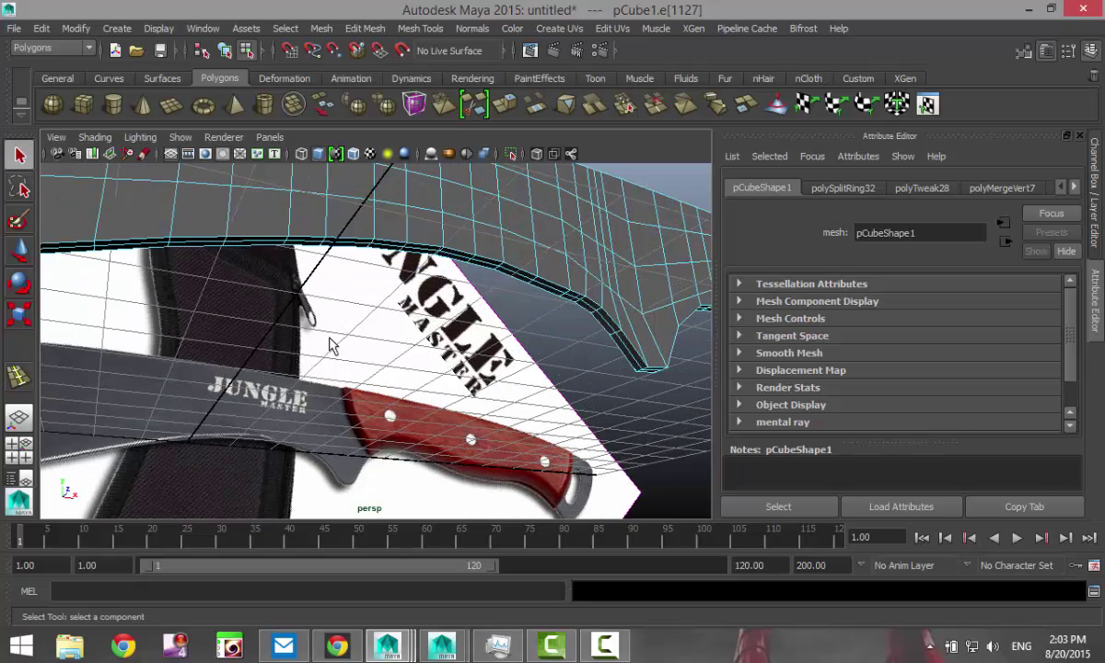
left_click(513, 272, "shift")
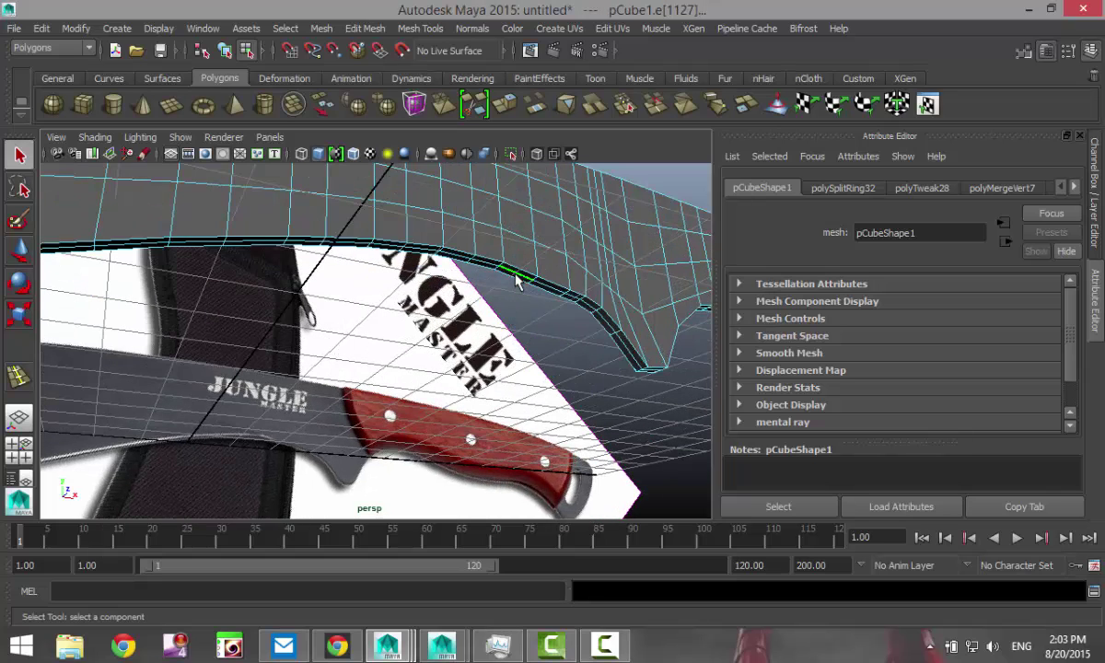
left_click_drag(407, 321, 418, 373, "alt")
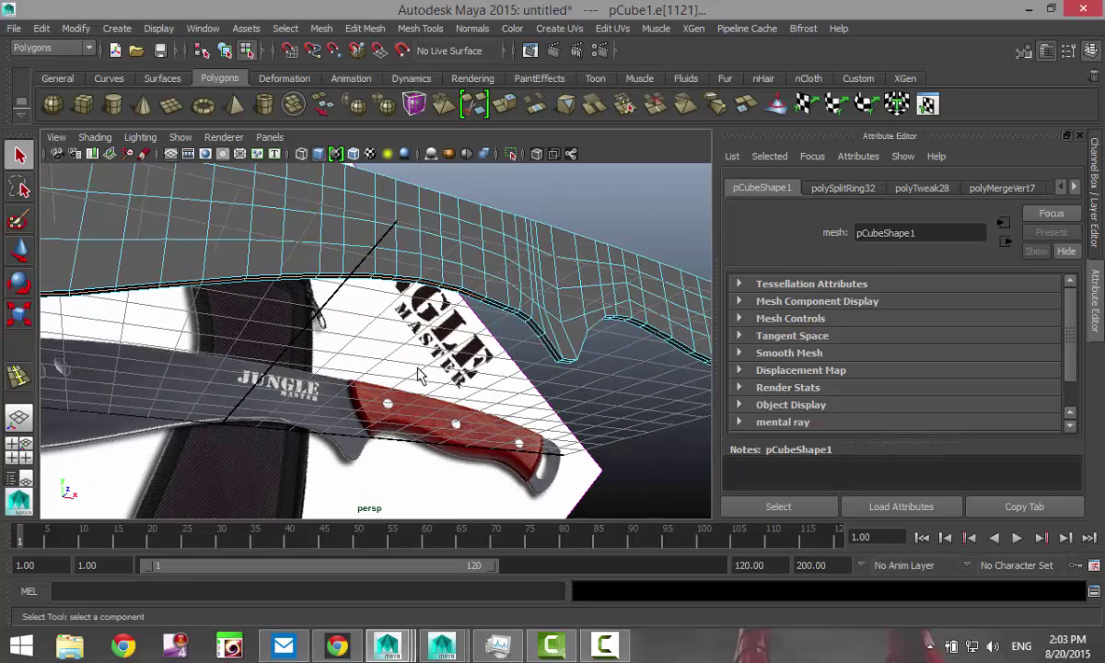
Step: Scale the selected edge loop lengthwise and vertically so it protrudes slightly beyond the blade's lower edge and tip
key("r")
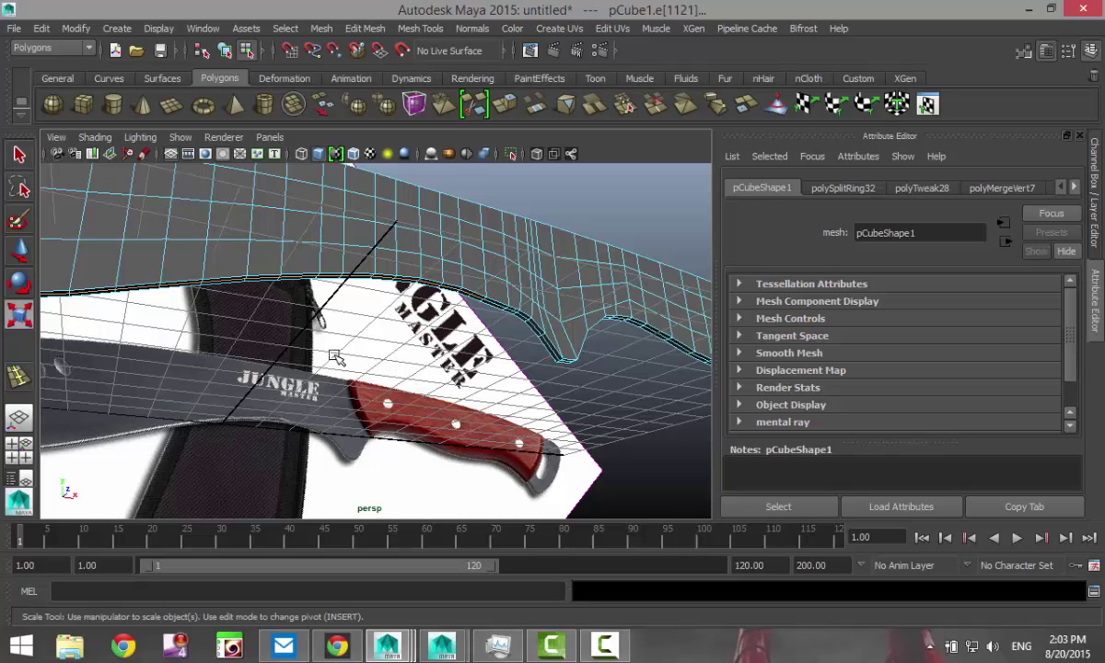
left_click_drag(321, 311, 149, 281, "alt")
left_click_drag(210, 307, 293, 314)
middle_click_drag(260, 405, 492, 343, "alt")
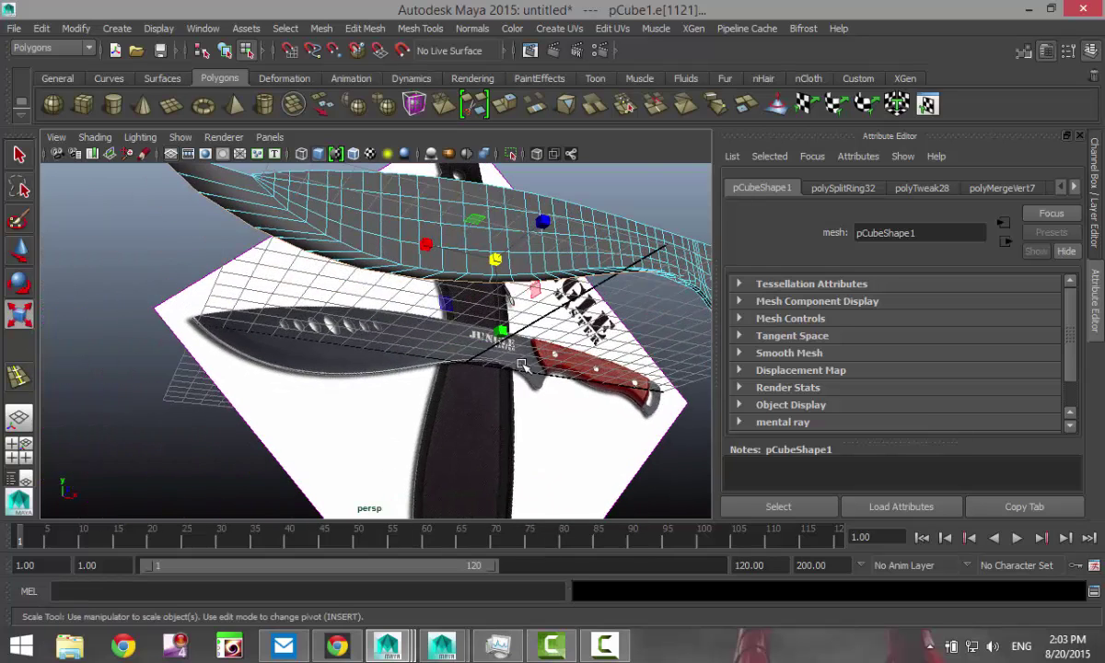
left_click_drag(401, 343, 425, 414, "alt")
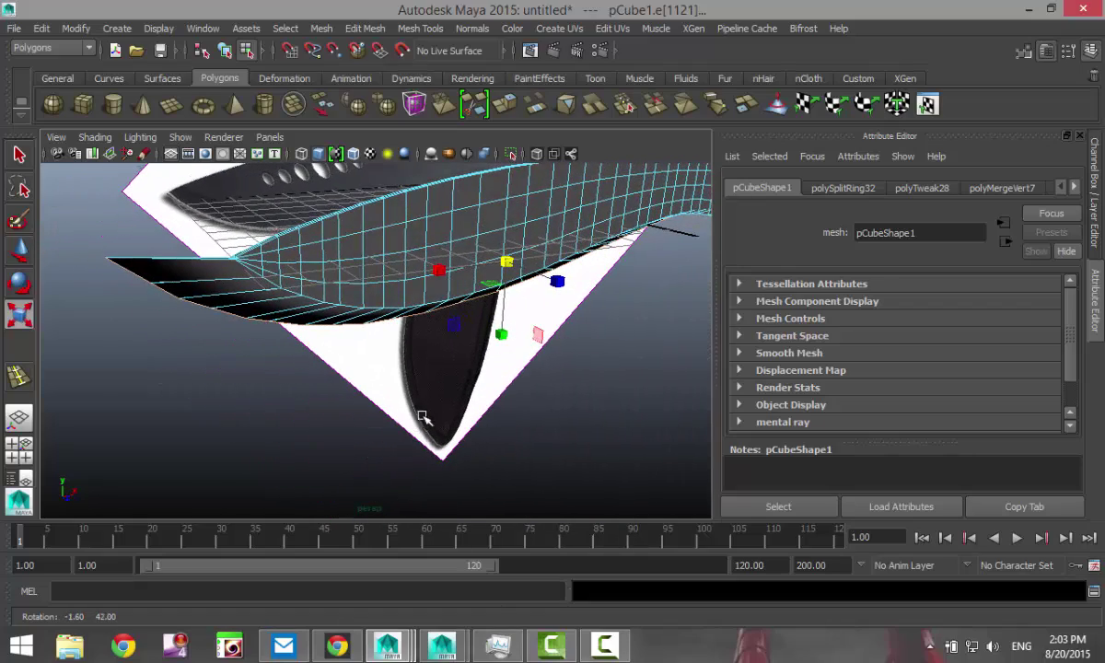
mouse_move(441, 270)
left_mouse_down()
mouse_move(426, 267)
mouse_move(455, 272)
left_mouse_up()
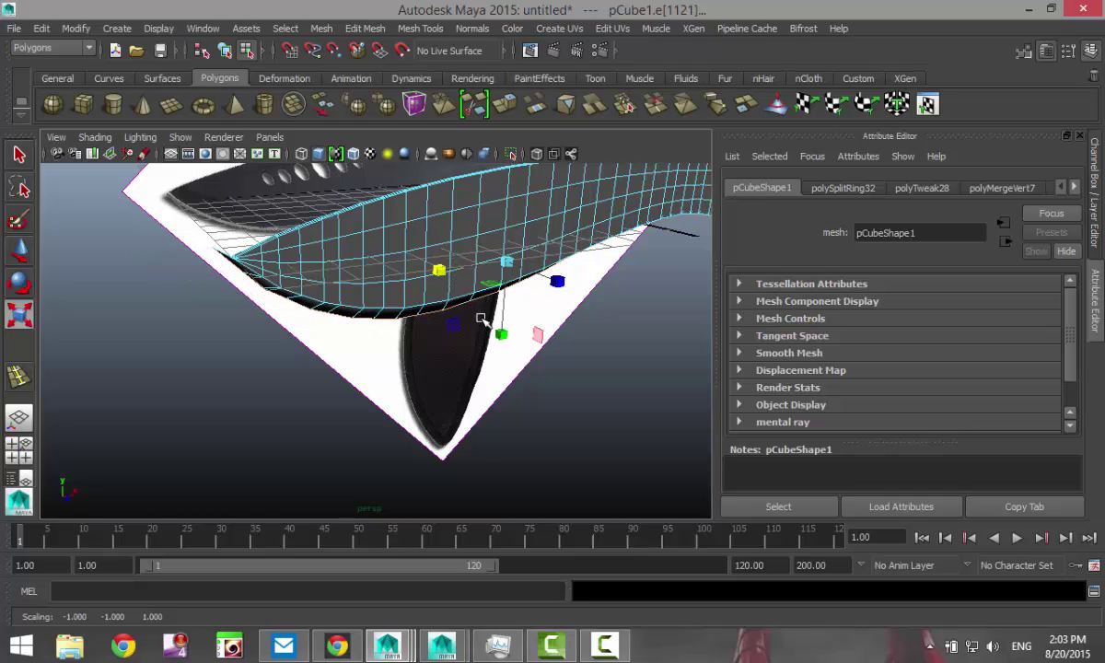
left_click_drag(500, 335, 533, 361)
Step: Move the protruding end vertex of the centre edge loop back onto the blade's tip, following the reference image in the front view
middle_click_drag(363, 365, 440, 429, "alt")
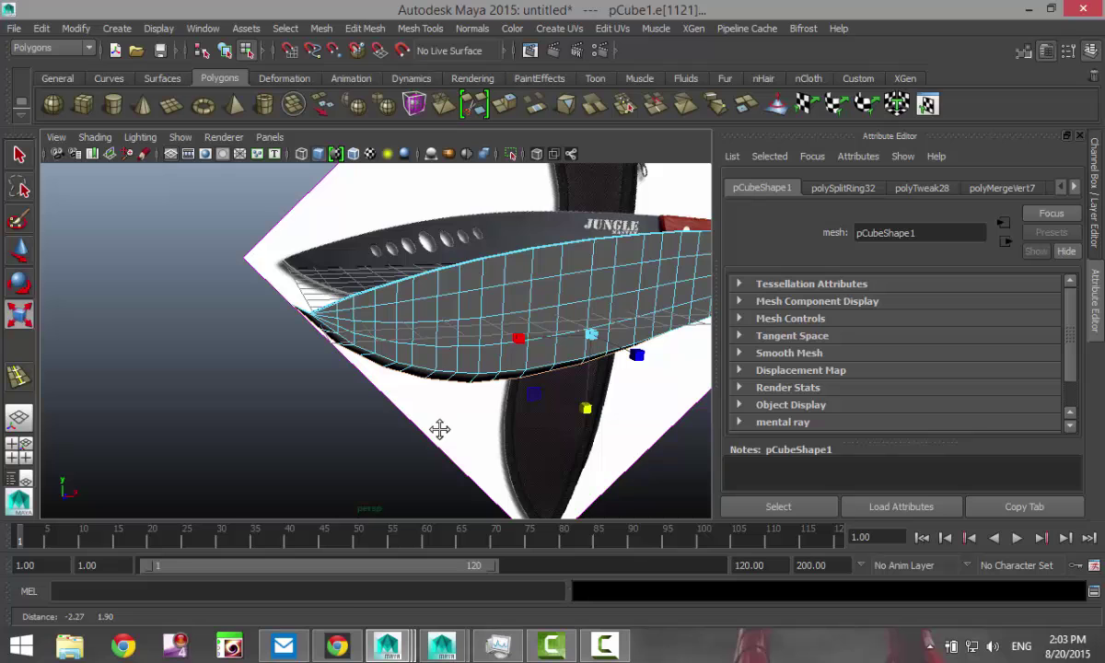
left_click(18, 421)
key("space")
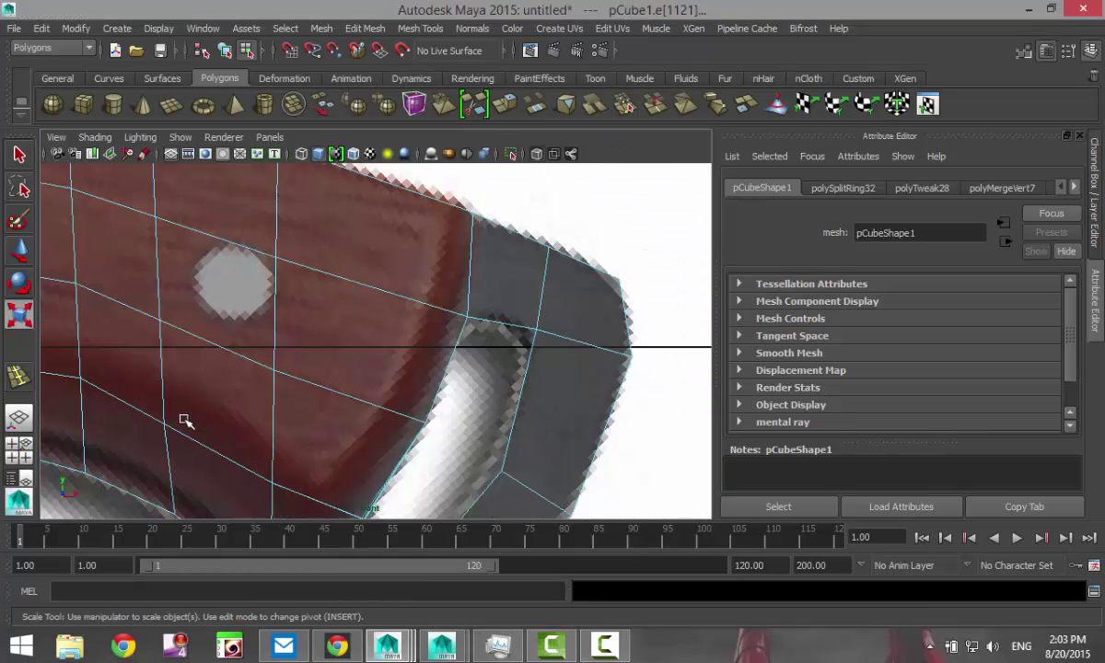
key("f")
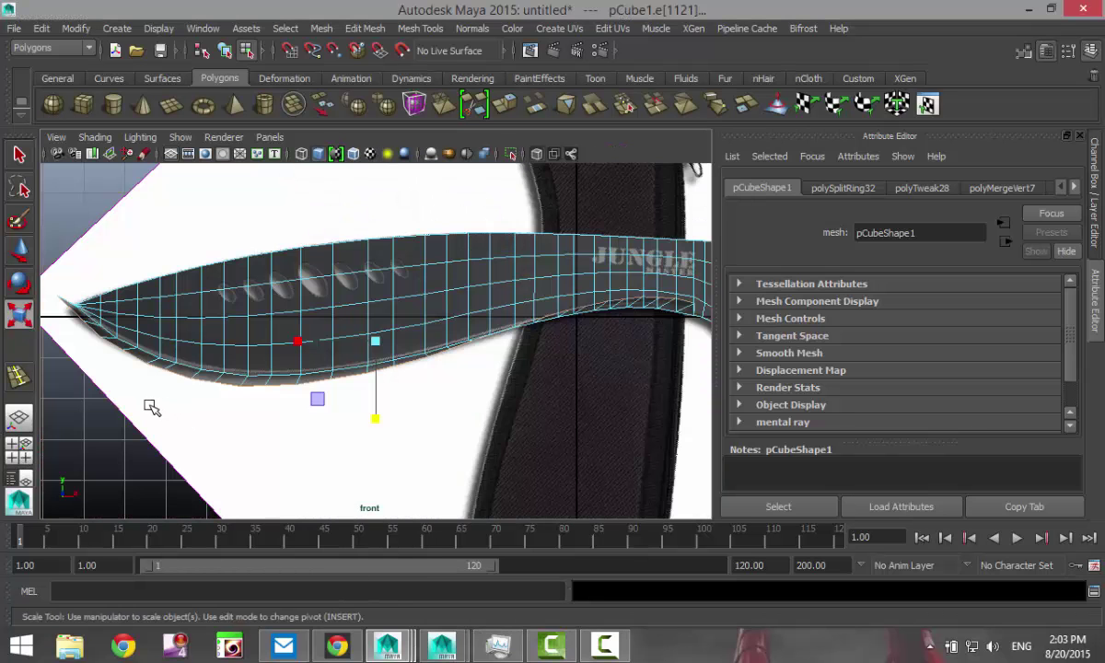
left_click(18, 422)
key("space")
middle_click_drag(168, 386, 412, 341, "alt")
scroll(378, 304, "up", 3)
scroll(378, 304, "up", 2)
middle_click_drag(358, 265, 365, 360, "alt")
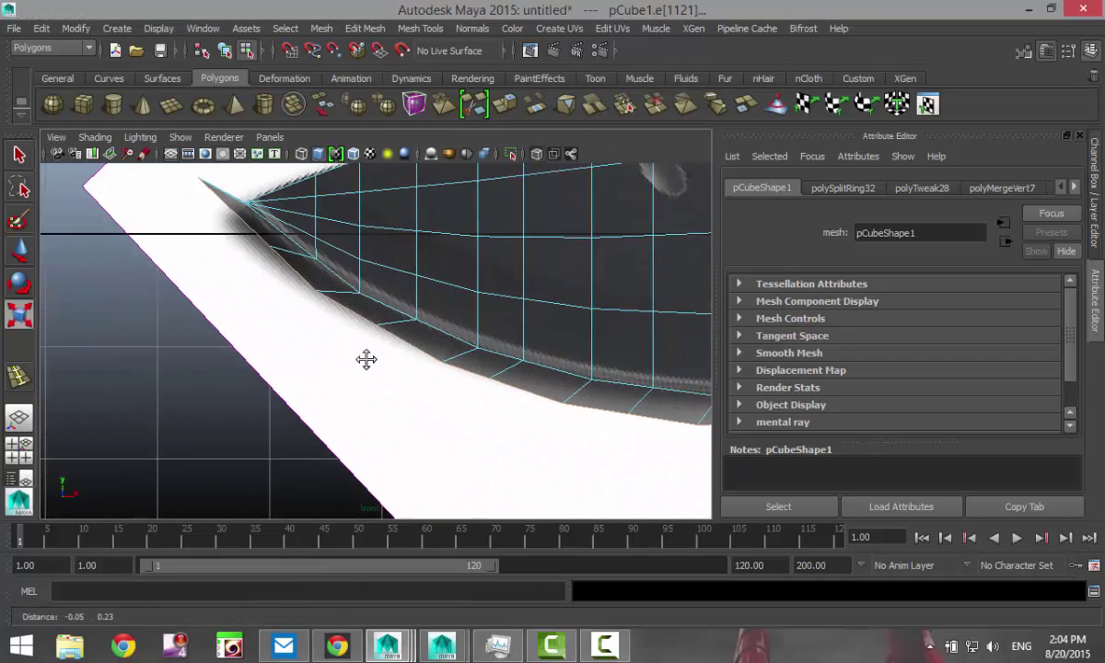
scroll(407, 378, "up", 4)
scroll(407, 351, "up", 1)
middle_click_drag(353, 311, 480, 414, "alt")
right_click_drag(247, 217, 185, 216)
left_click_drag(215, 198, 358, 279)
key("w")
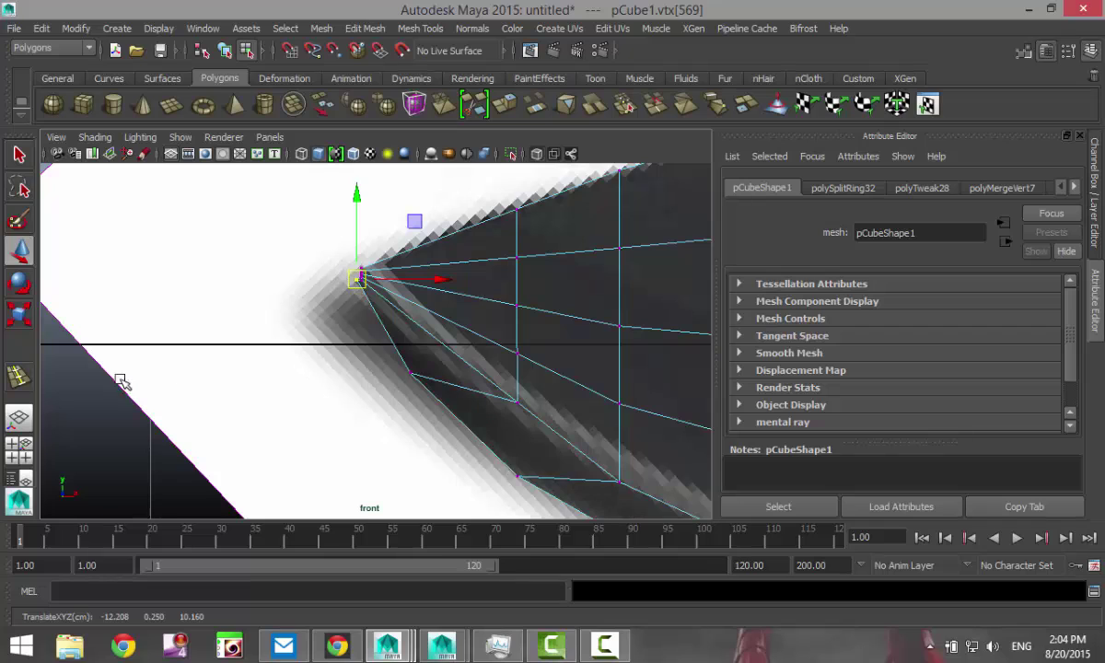
Step: Nudge the tip vertex slightly down and towards the blade to line it up with the neighbouring tip vertices
key("f")
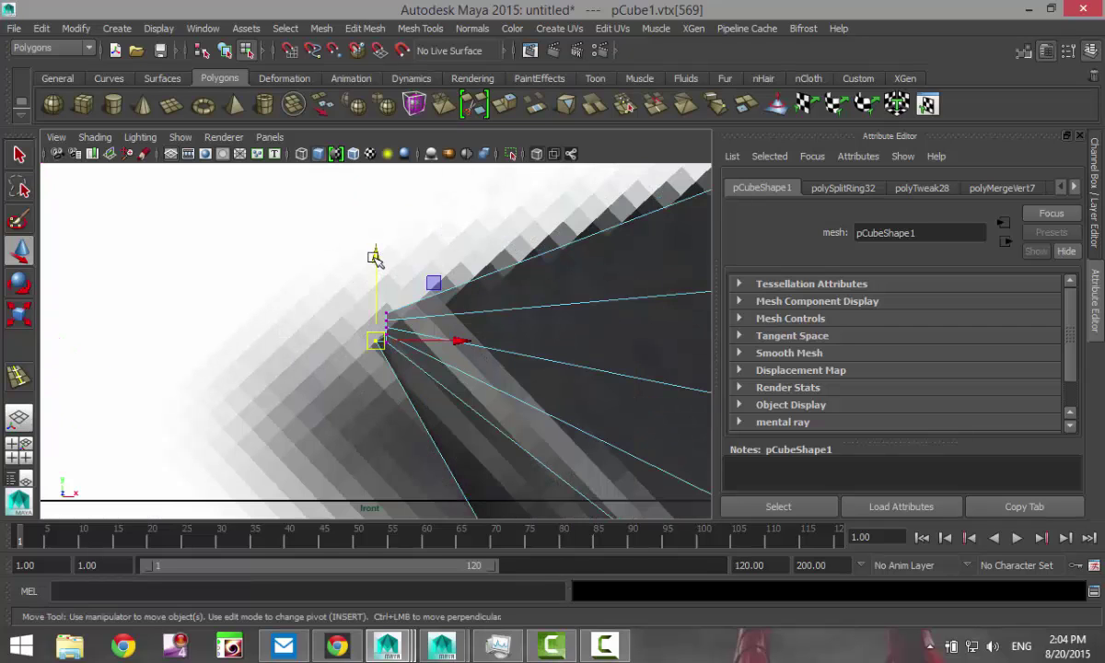
left_click_drag(374, 257, 378, 273)
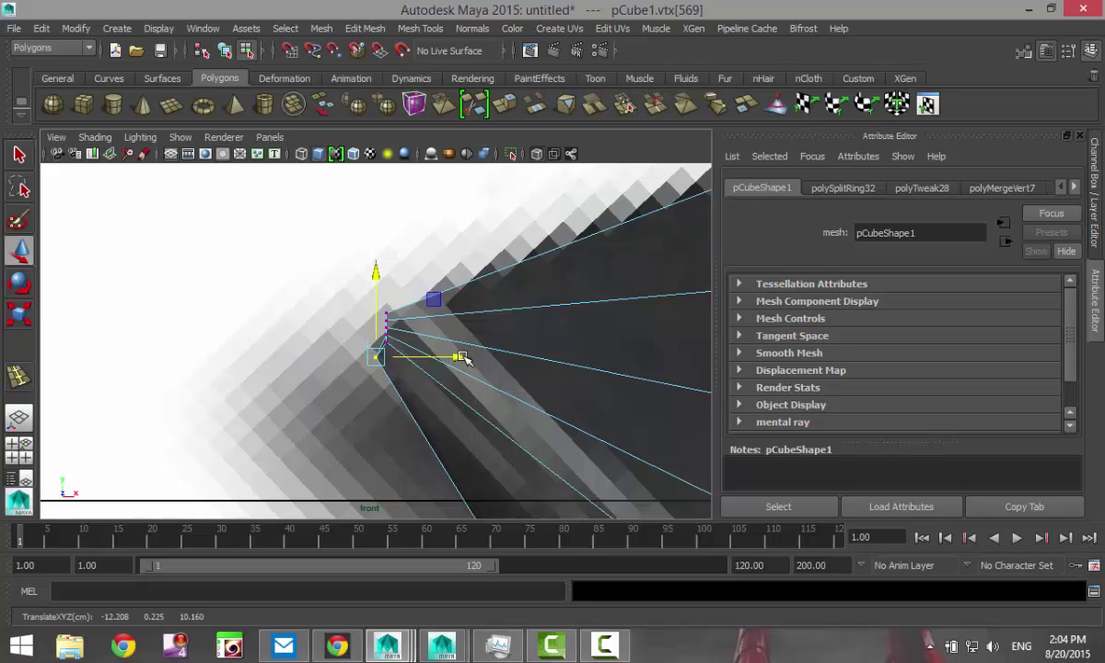
left_click_drag(465, 358, 483, 356)
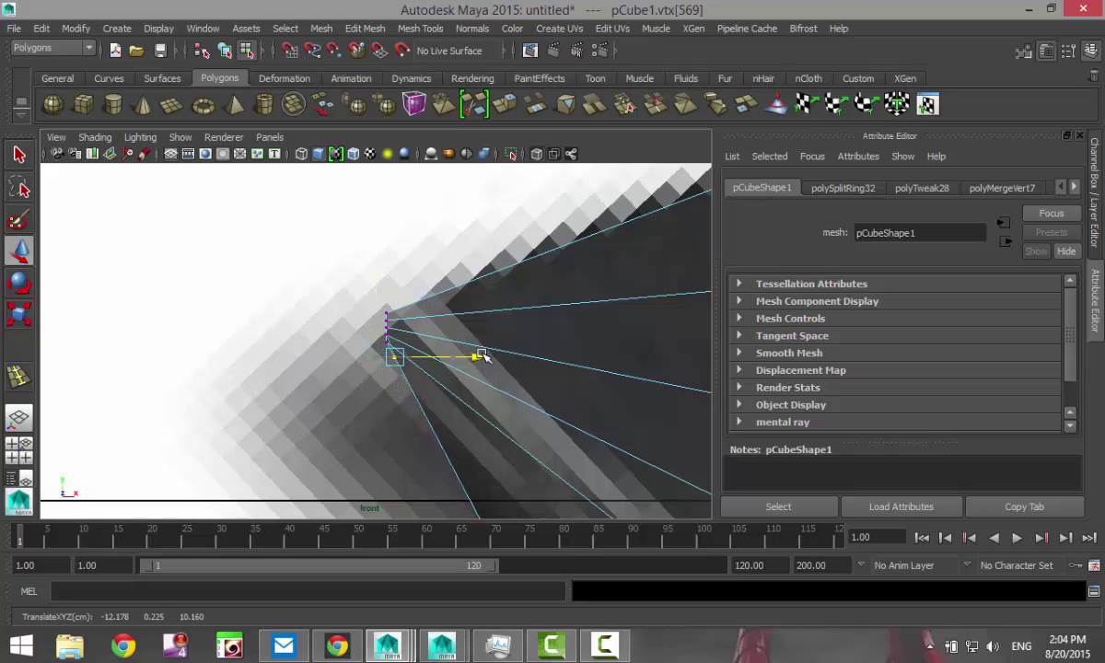
Step: Examine the blade's lower edge and tip in smooth preview in the perspective view, and return the mesh to unsmoothed display
left_click(19, 444)
key("space")
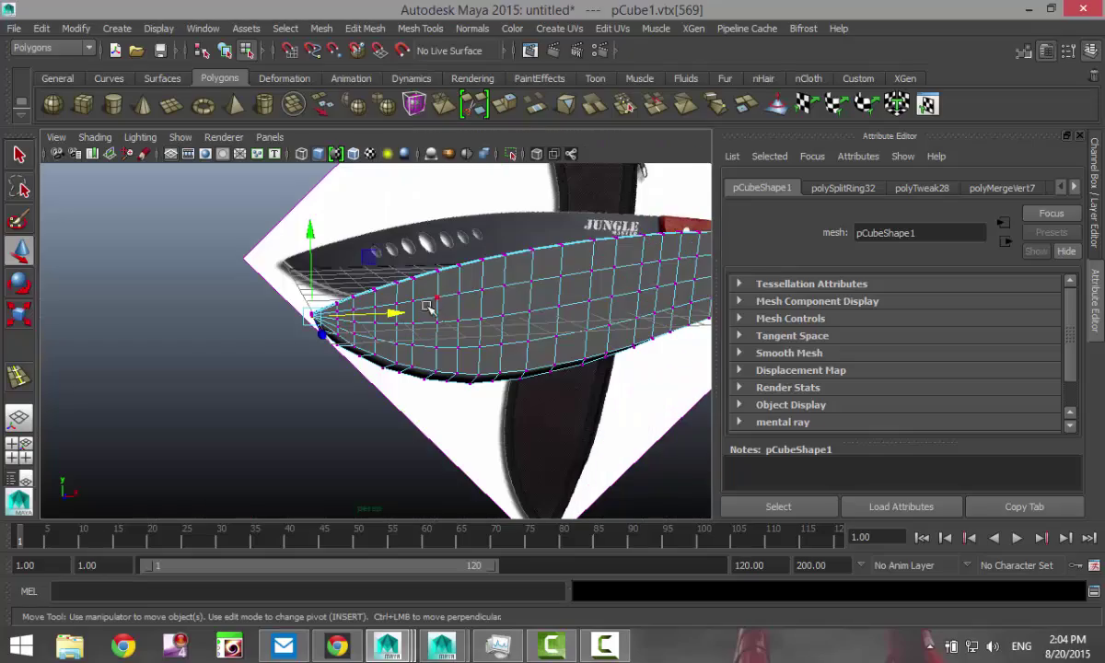
left_click_drag(391, 332, 314, 363, "alt")
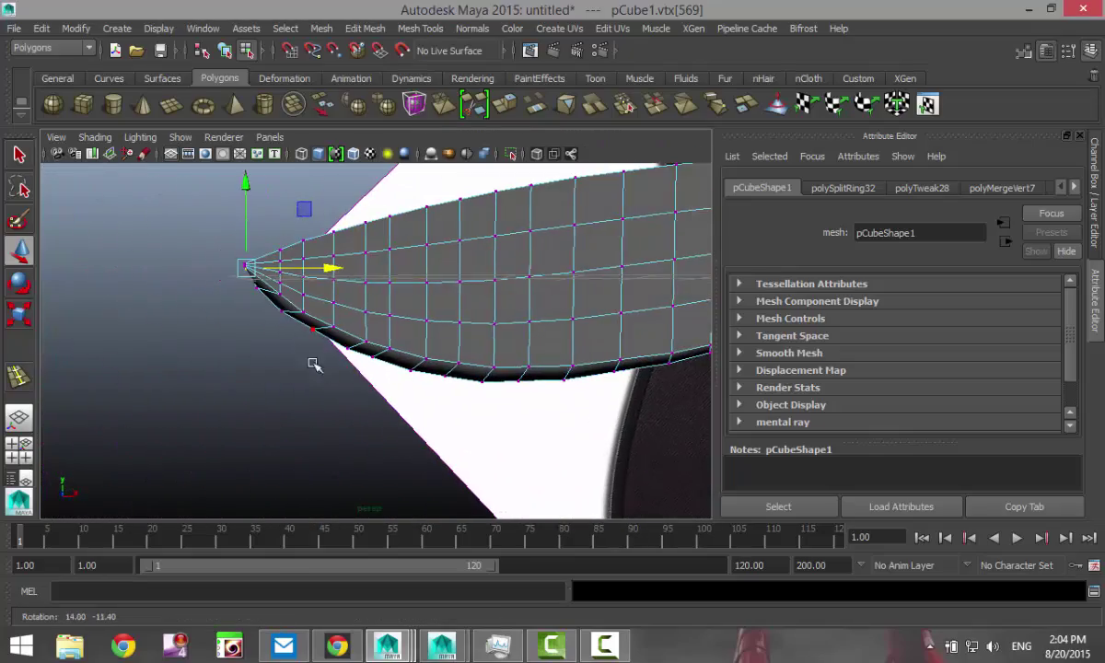
middle_click_drag(347, 395, 229, 408, "alt")
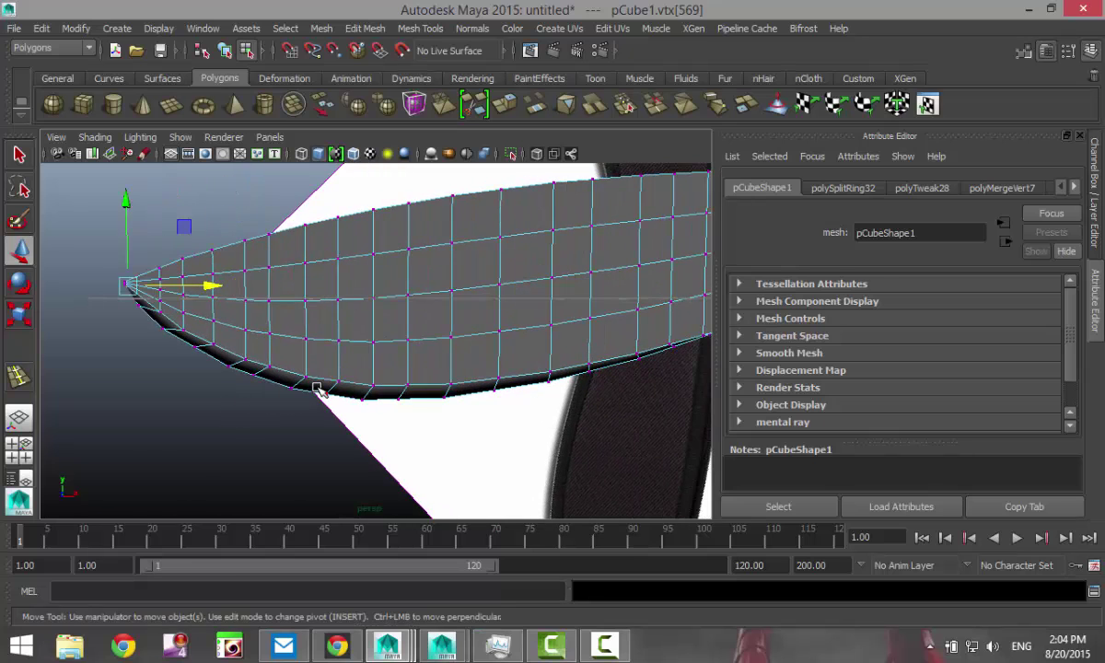
right_click_drag(316, 388, 397, 239, "alt")
left_click(389, 259)
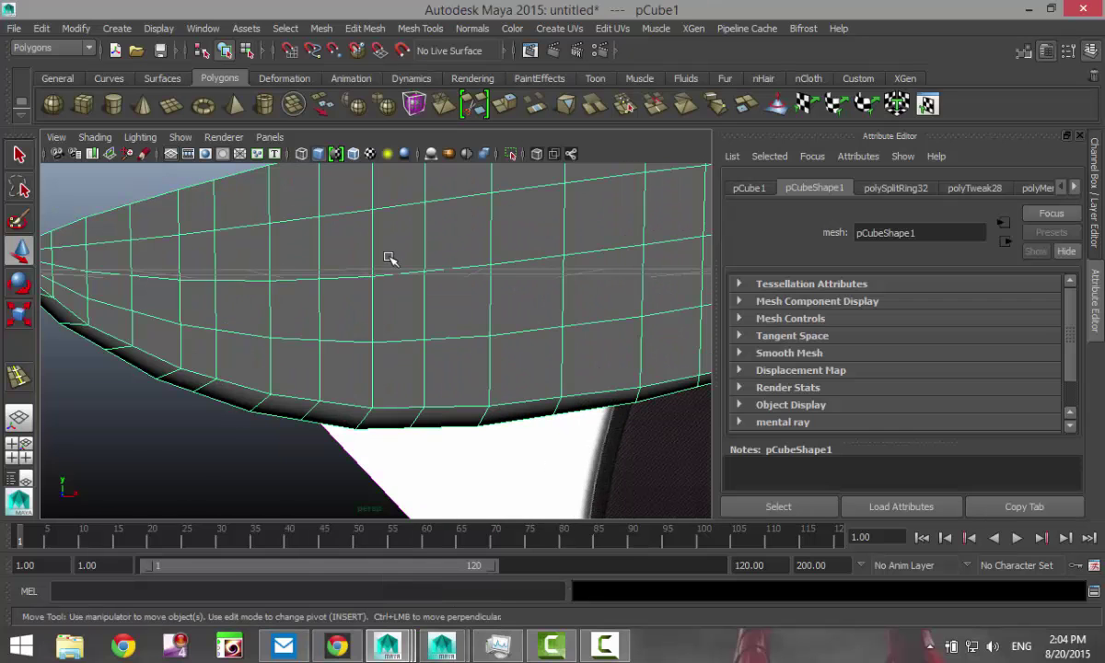
left_click(218, 445)
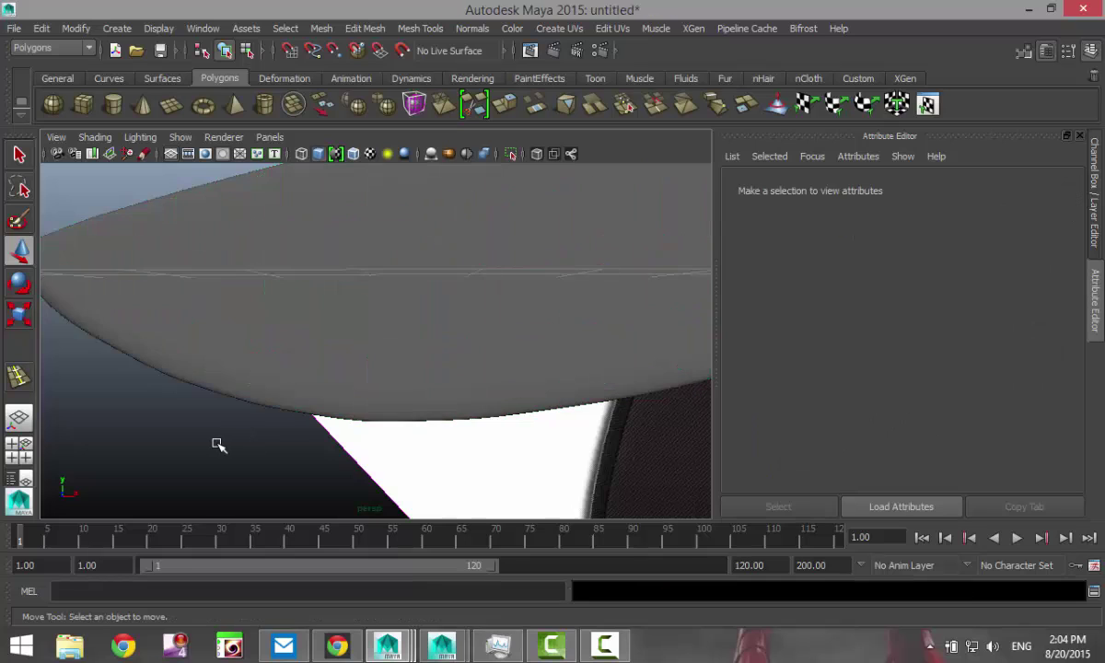
left_click_drag(218, 445, 276, 439, "alt")
left_click(384, 301)
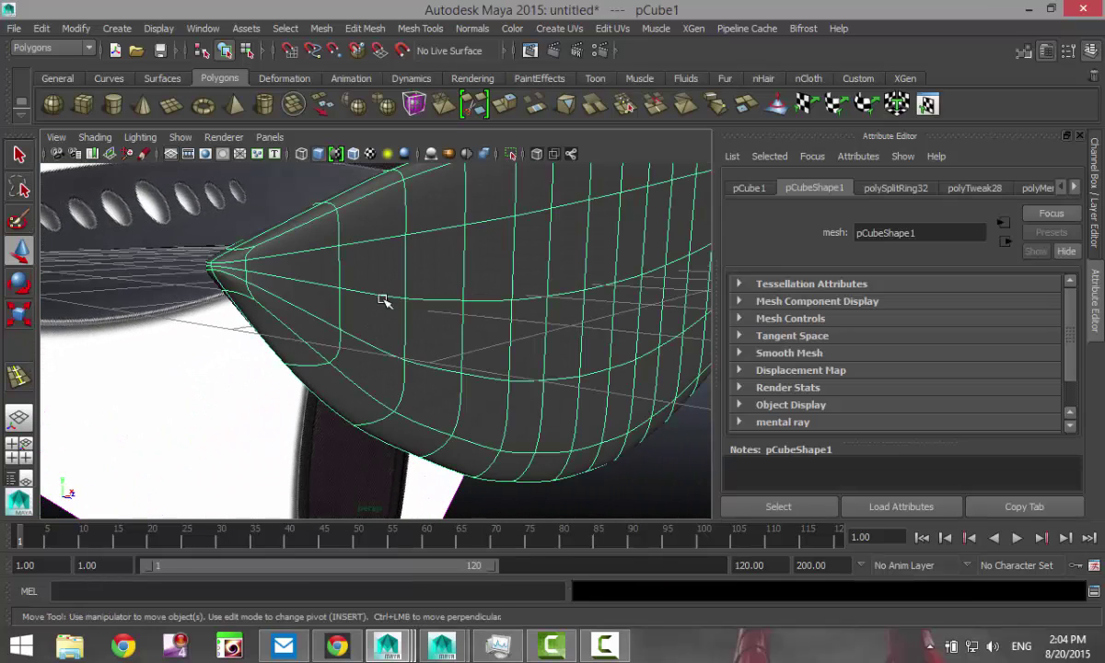
key("1")
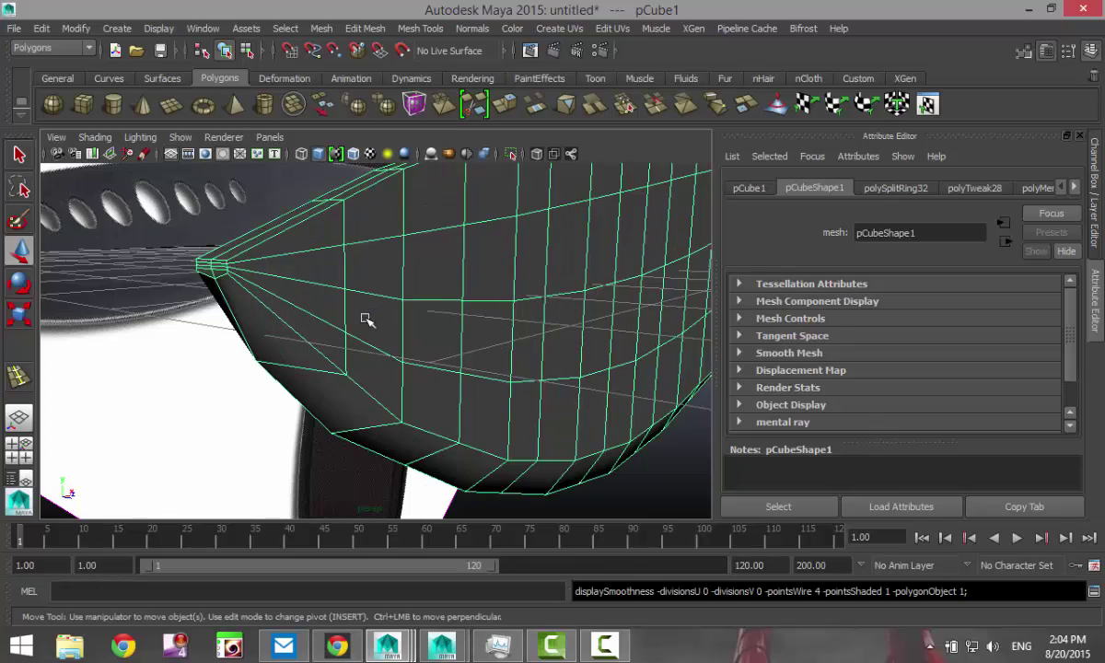
Step: Insert edge loops close to the lower and upper borders of the blade's cutting bevel, using the Equal distance position option
mouse_move(365, 319)
left_mouse_down("alt")
mouse_move(264, 301)
mouse_move(396, 320)
mouse_move(387, 313)
left_mouse_up("alt")
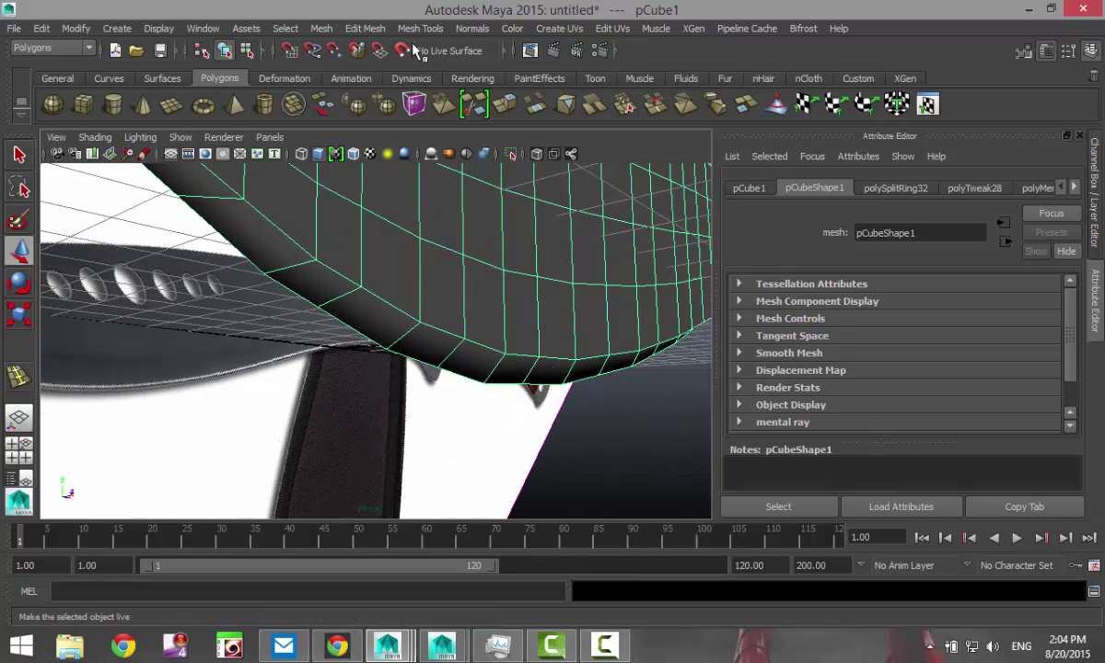
left_click(420, 28)
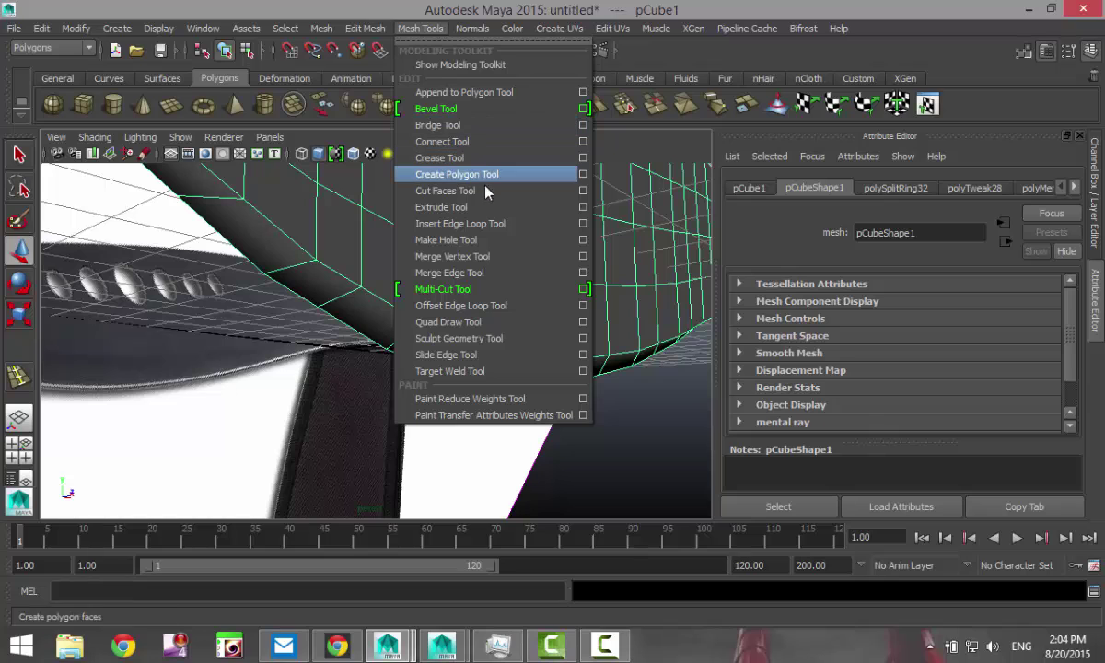
left_click(547, 223)
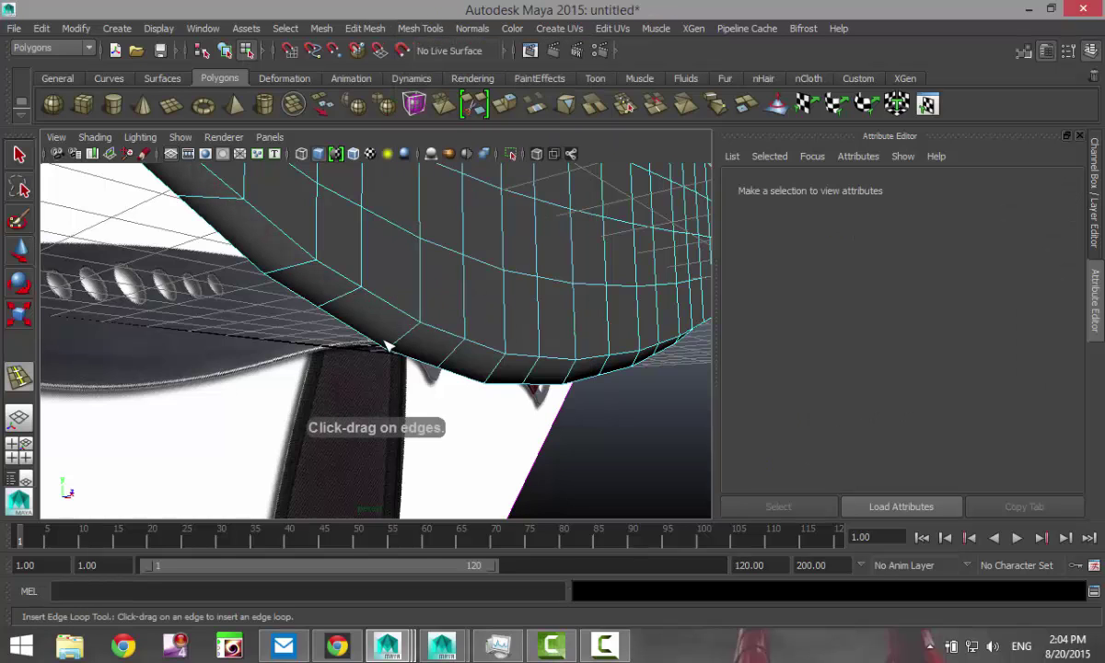
left_click(420, 28)
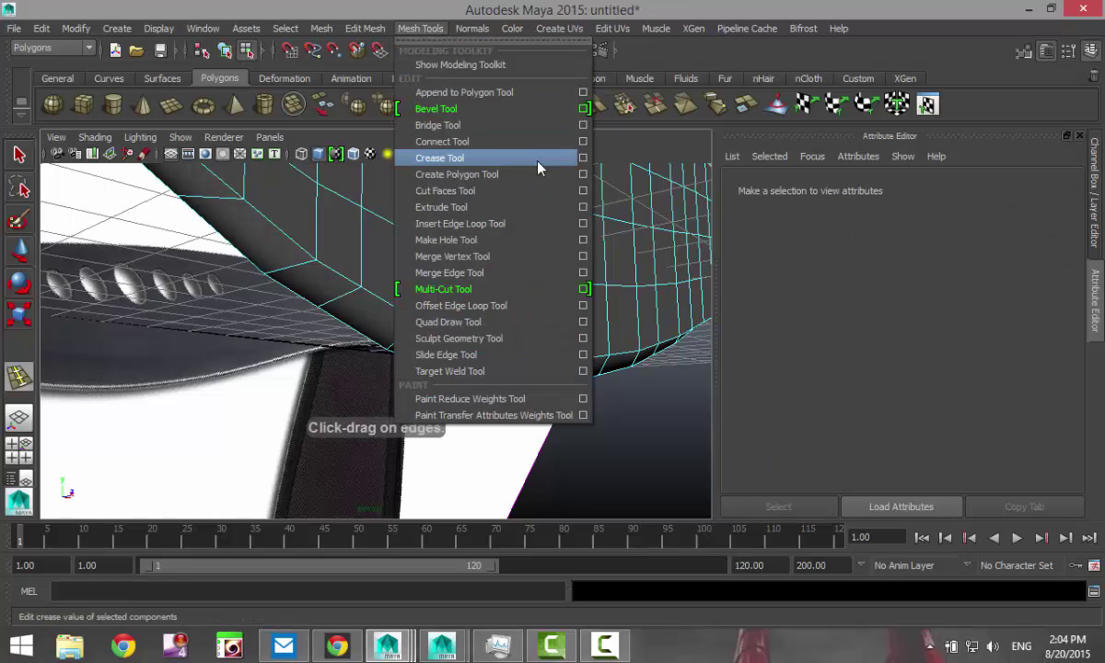
left_click(582, 223)
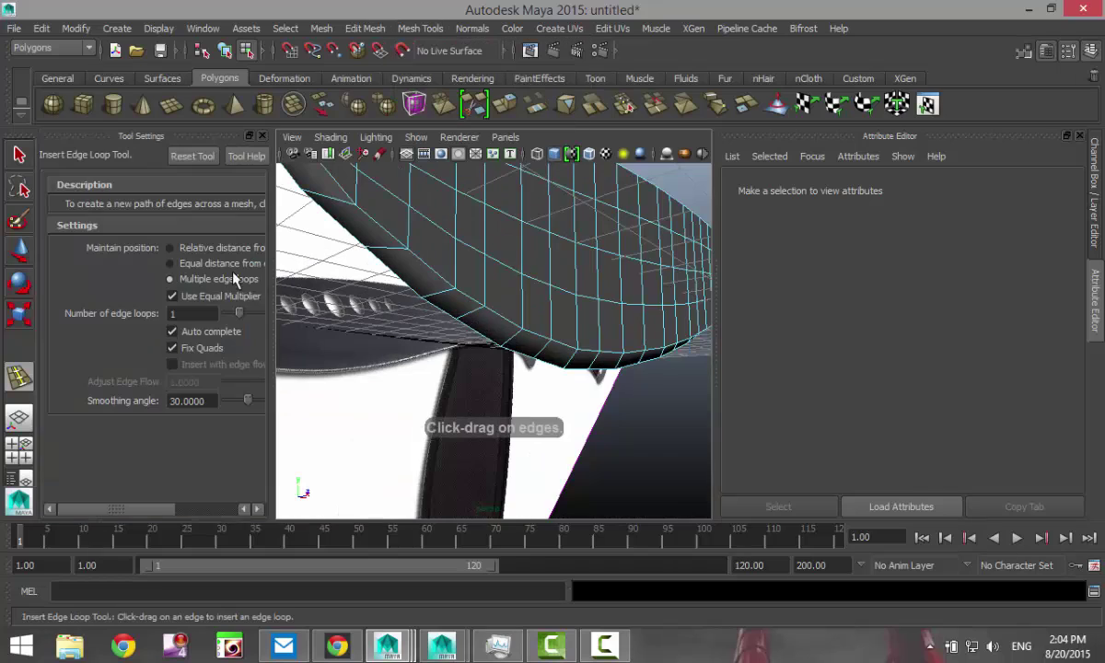
left_click(170, 264)
left_click_drag(304, 304, 349, 313, "alt")
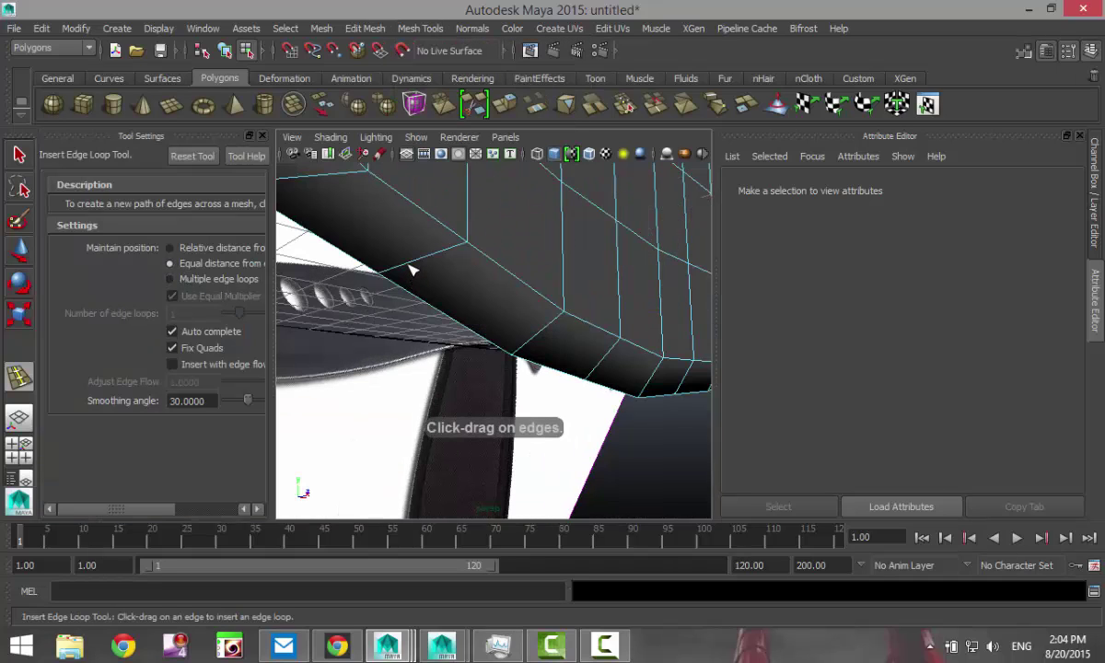
left_click_drag(413, 270, 444, 259)
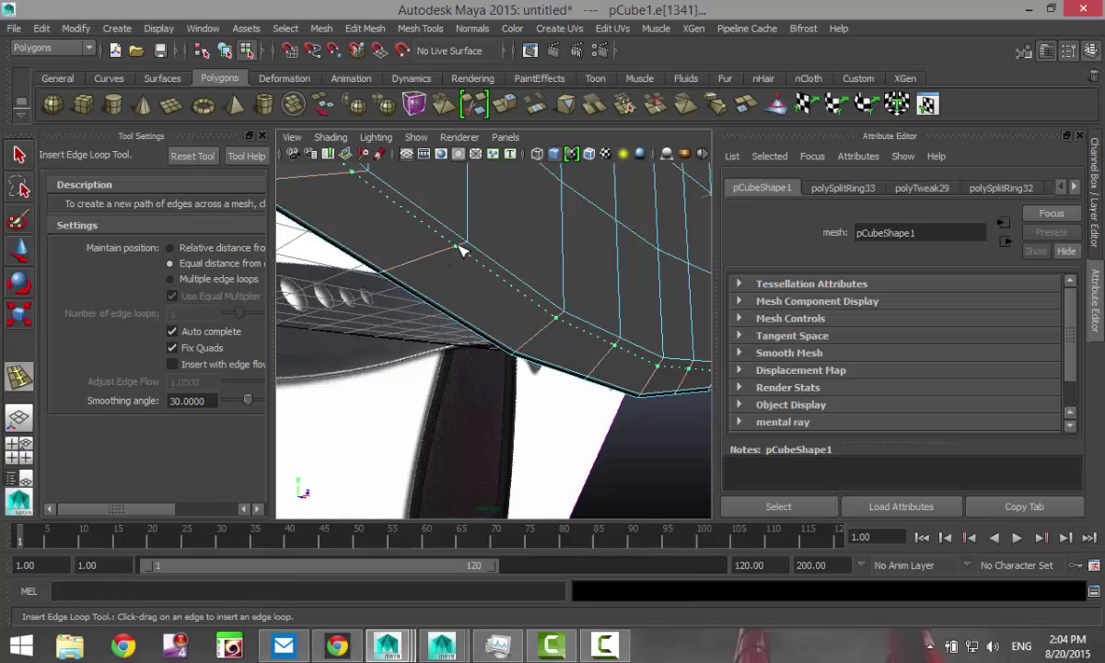
left_click_drag(465, 251, 441, 325)
Step: Return the knife to object mode in smooth preview, deselect it, and examine the cutting edge and overall shape from several angles
left_click(584, 413)
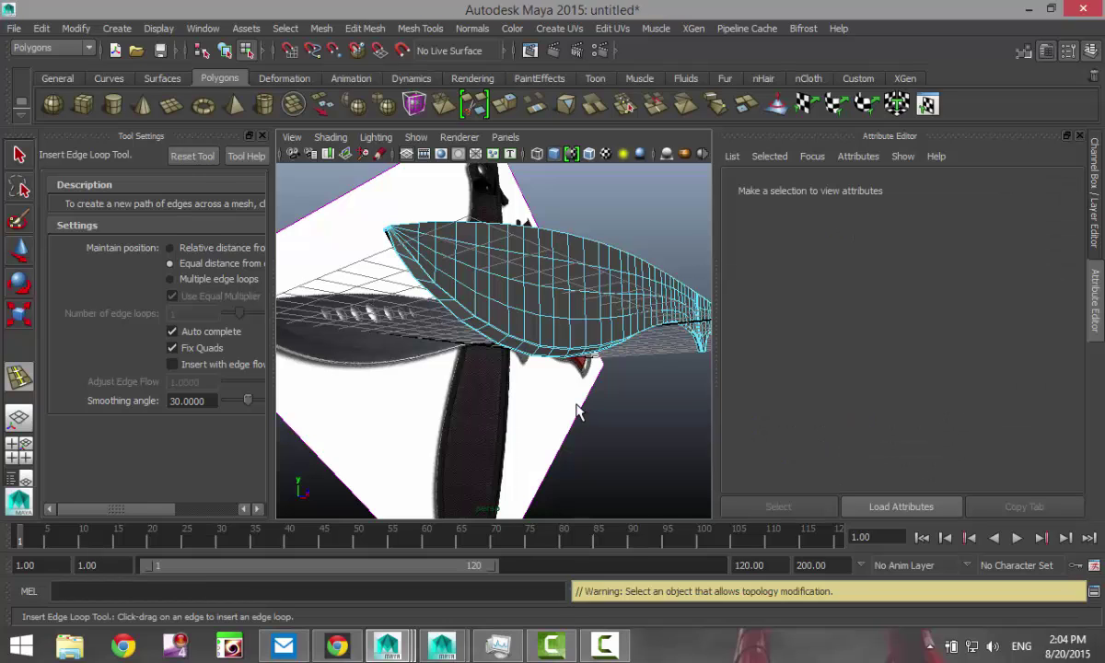
key("q")
right_click_drag(491, 287, 563, 214)
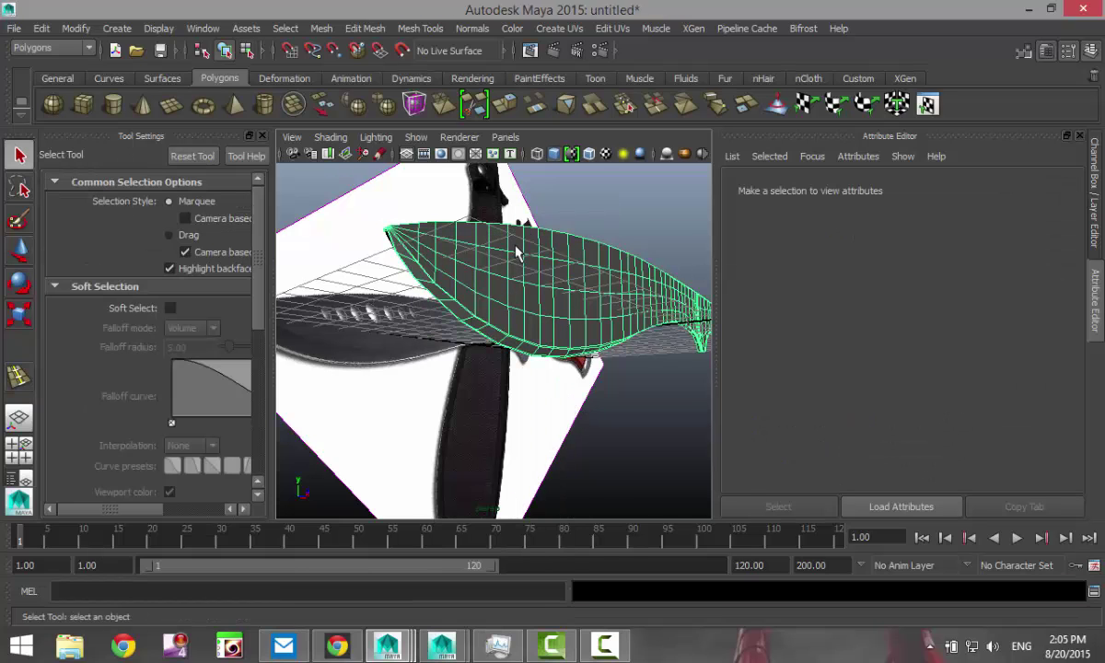
left_click(520, 374)
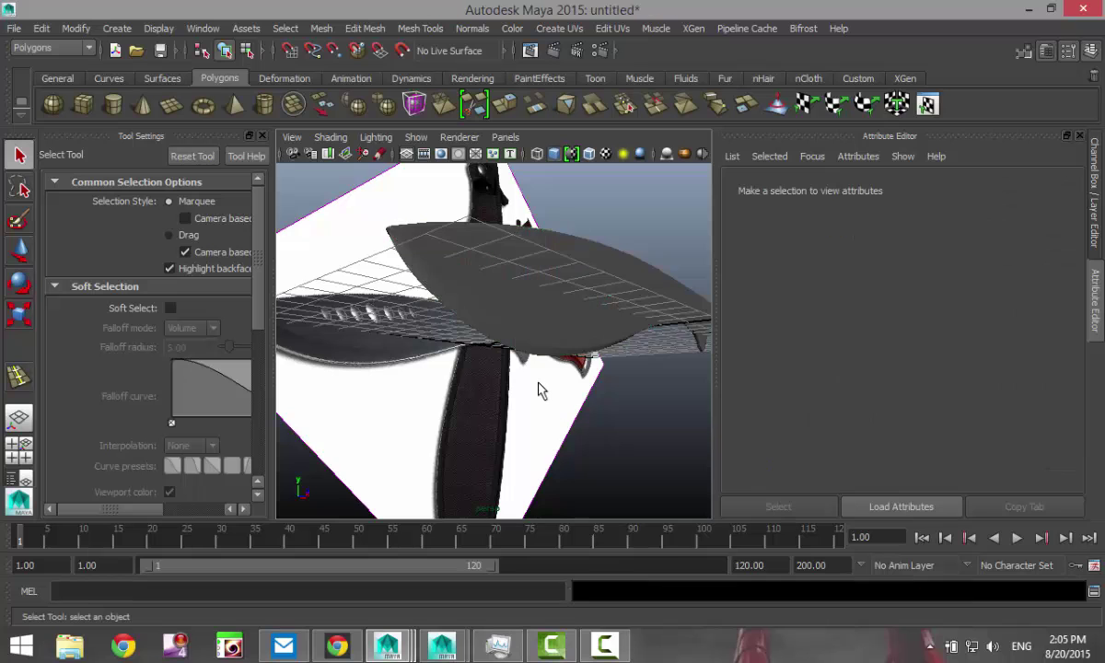
scroll(542, 390, "down", 3)
scroll(538, 387, "up", 6)
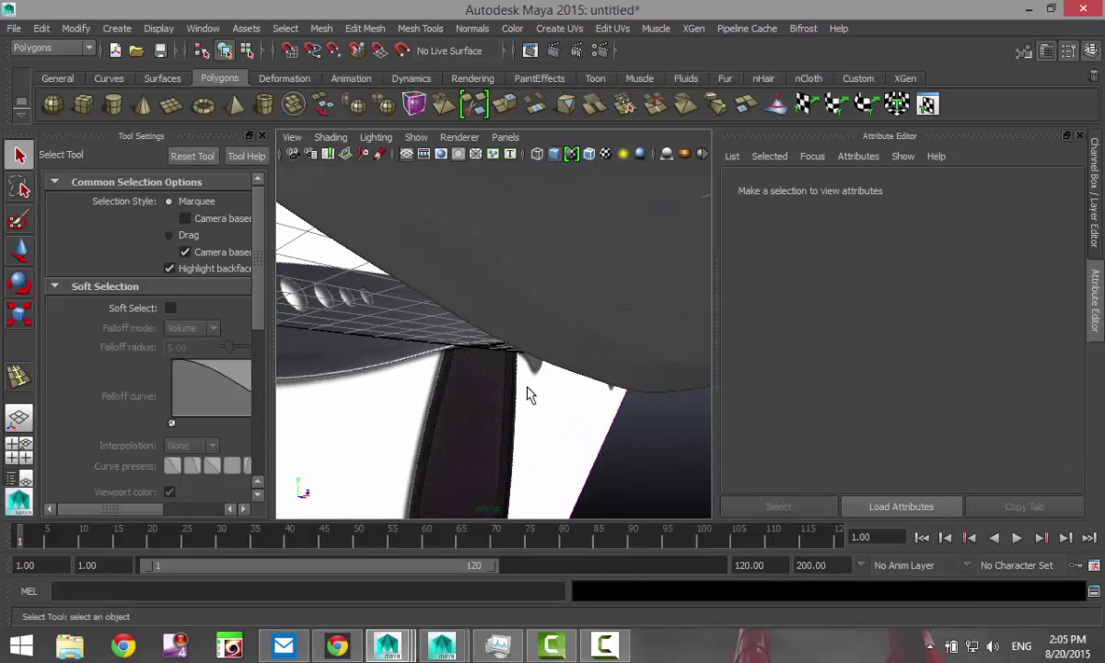
left_click_drag(528, 394, 490, 385, "alt")
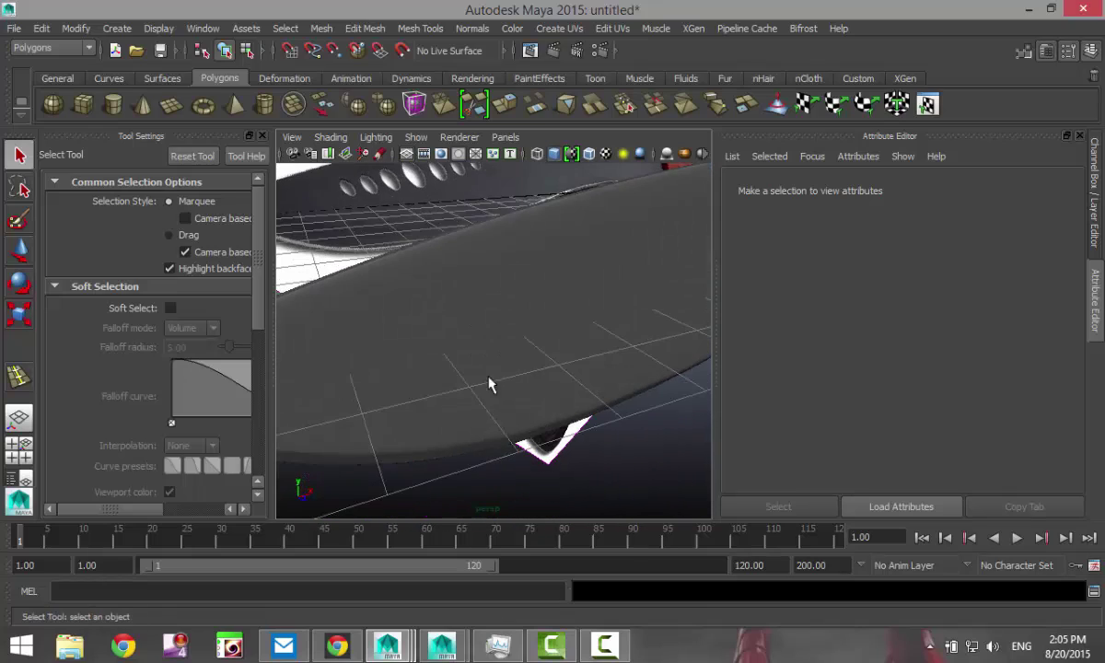
scroll(485, 370, "down", 6)
middle_click_drag(471, 340, 327, 405, "alt")
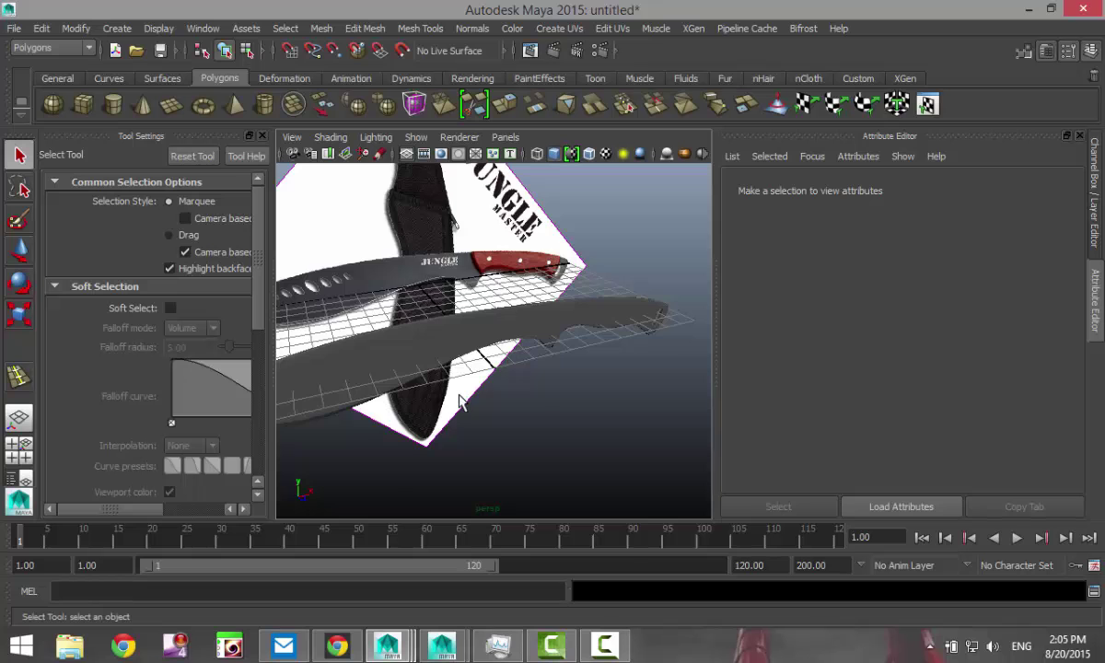
scroll(460, 403, "up", 3)
Step: Close the tool settings and create a small polygon cube beside the knife's handle as the starting block for the grip
left_click(263, 136)
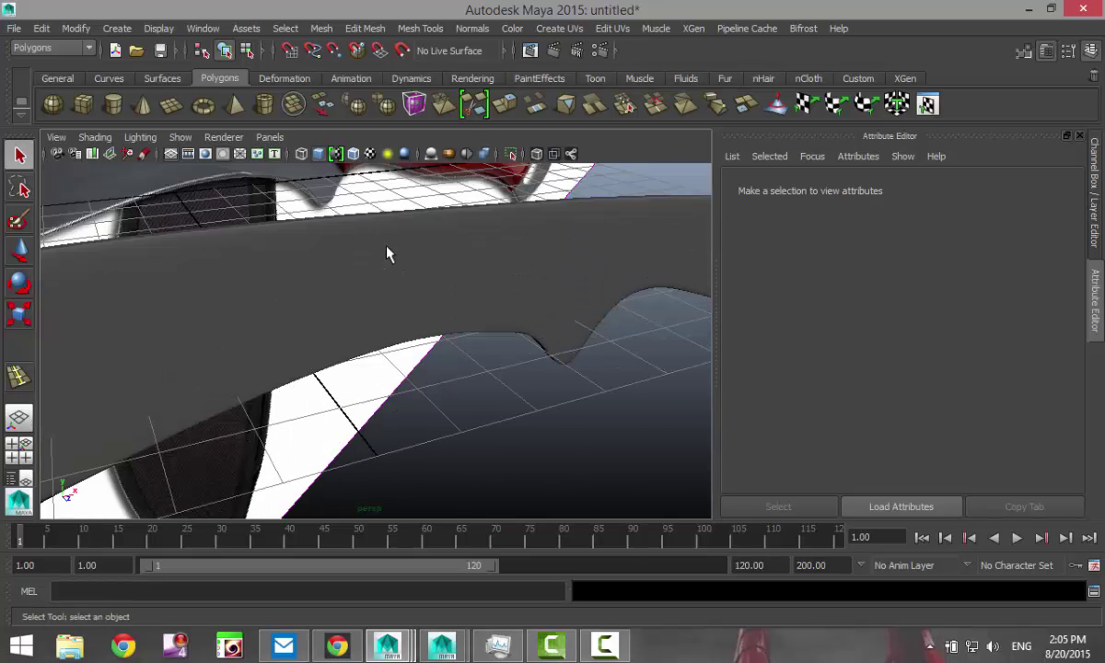
left_click_drag(387, 251, 325, 381, "alt")
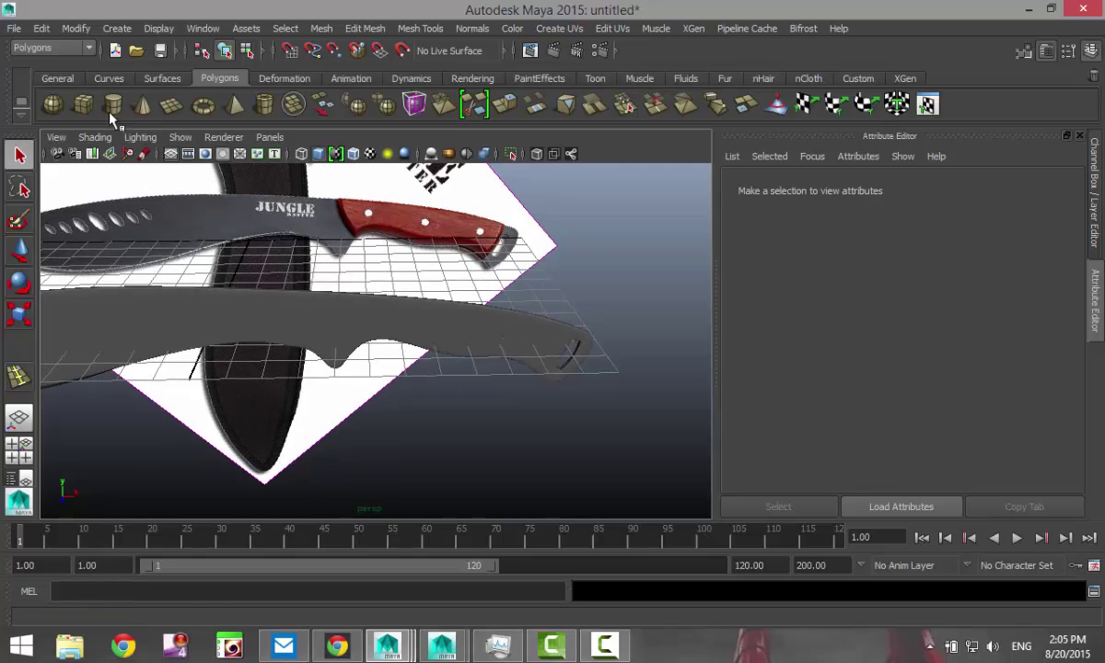
left_click(81, 101)
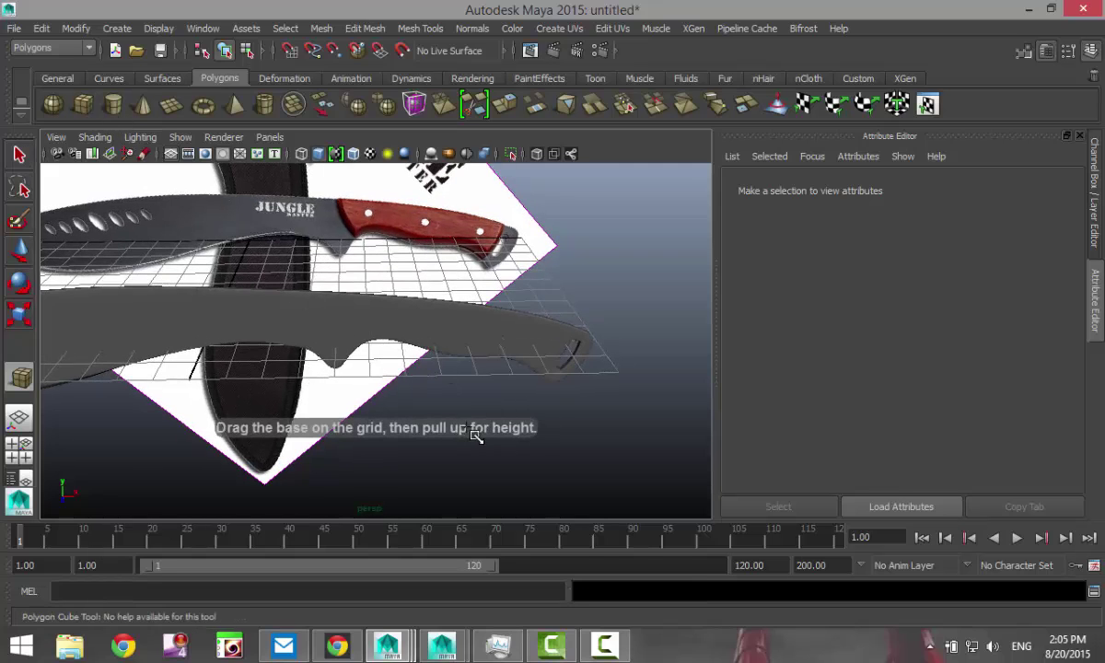
left_click_drag(467, 427, 497, 358)
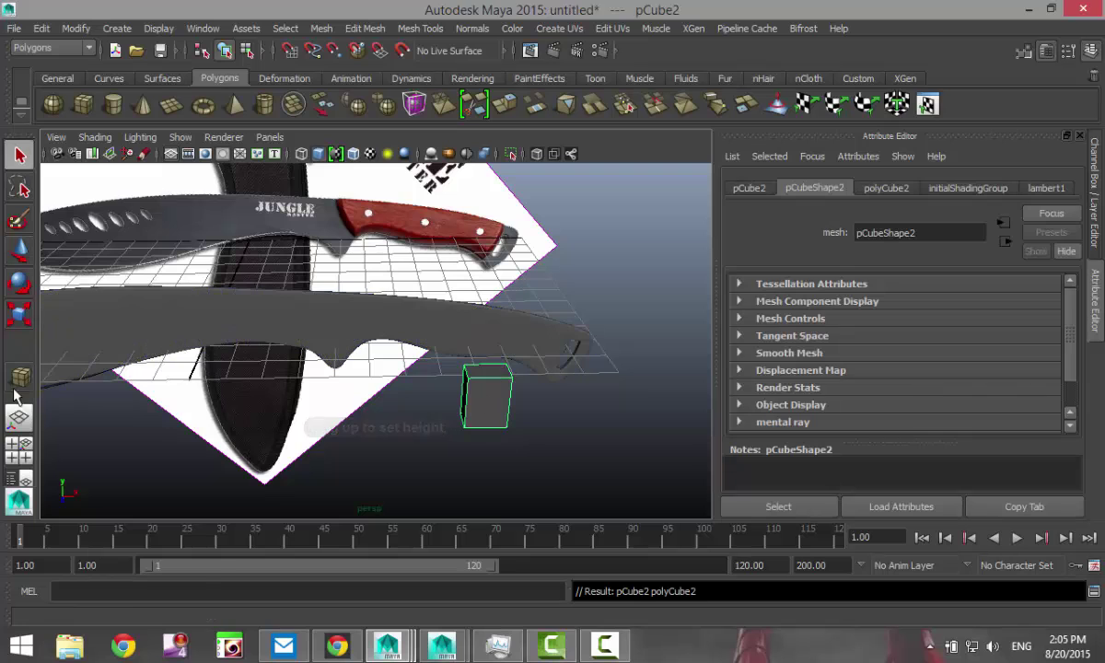
Step: In the front view, move the cube's two upper corner vertices vertically onto the reference handle's upper outline
key("space")
key("space")
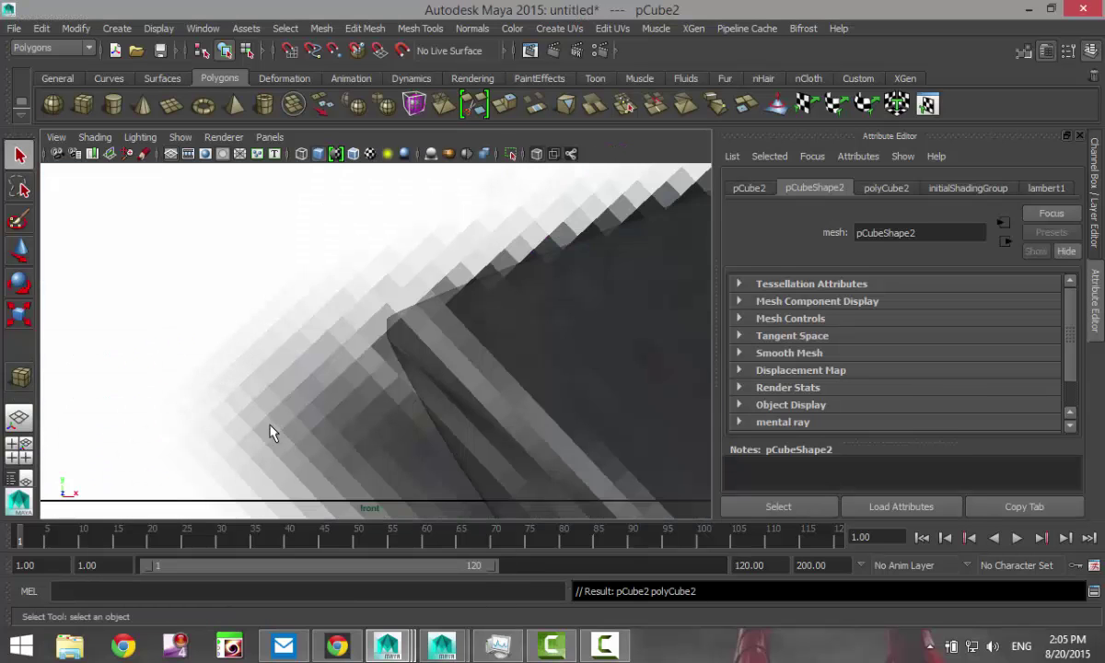
scroll(271, 428, "down", 5)
scroll(282, 423, "up", 3)
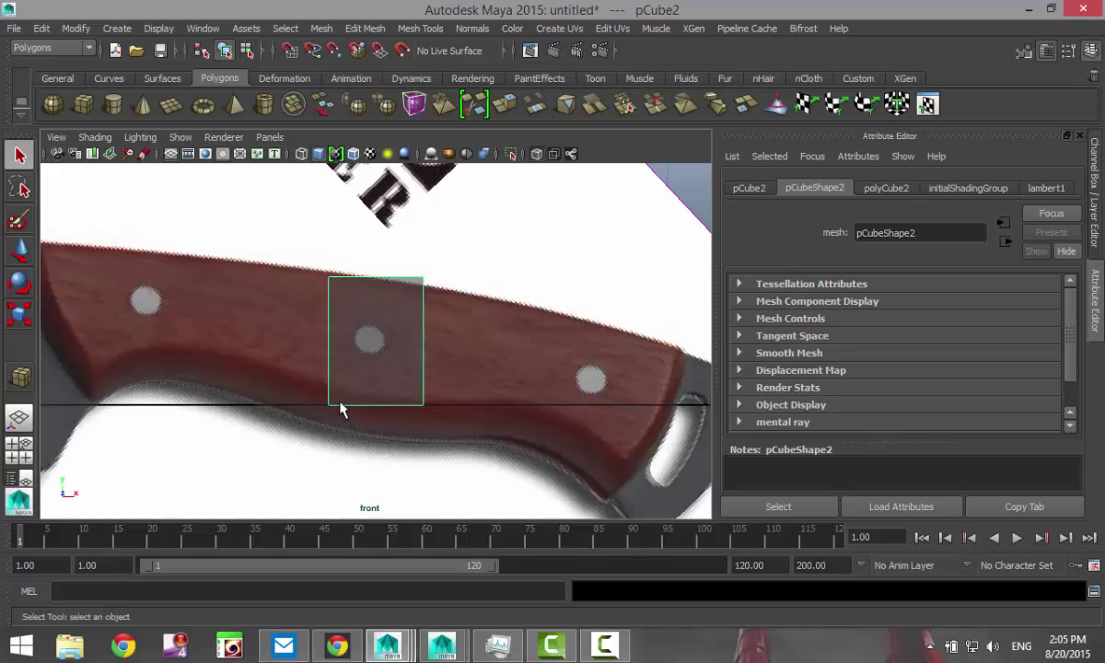
right_click_drag(326, 276, 262, 241)
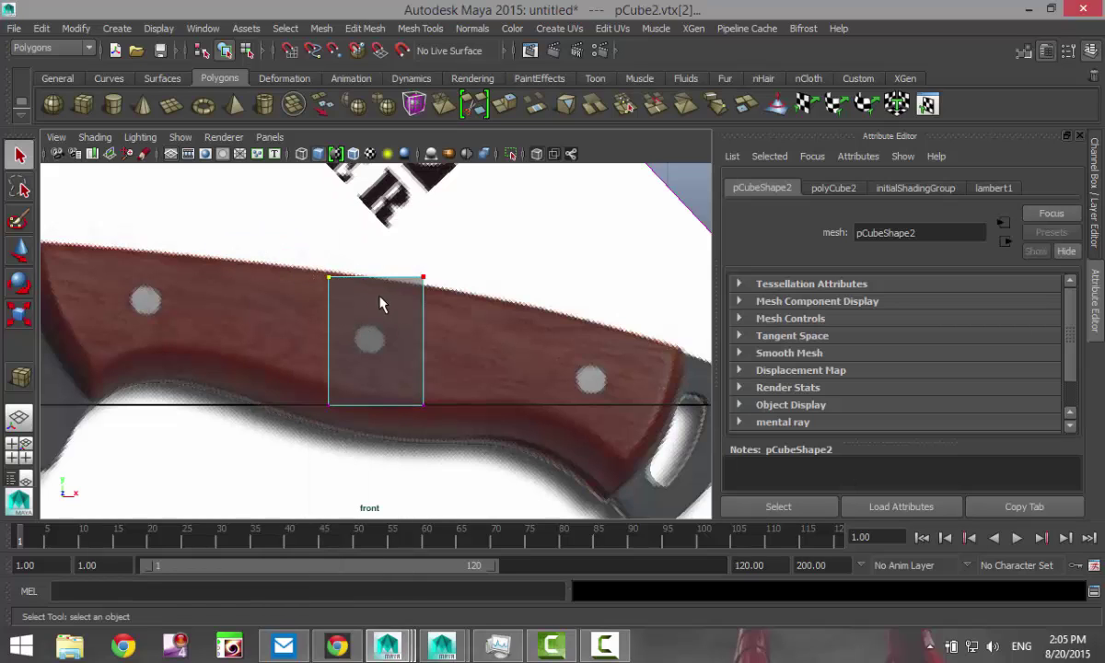
key("w")
left_click_drag(329, 194, 328, 185)
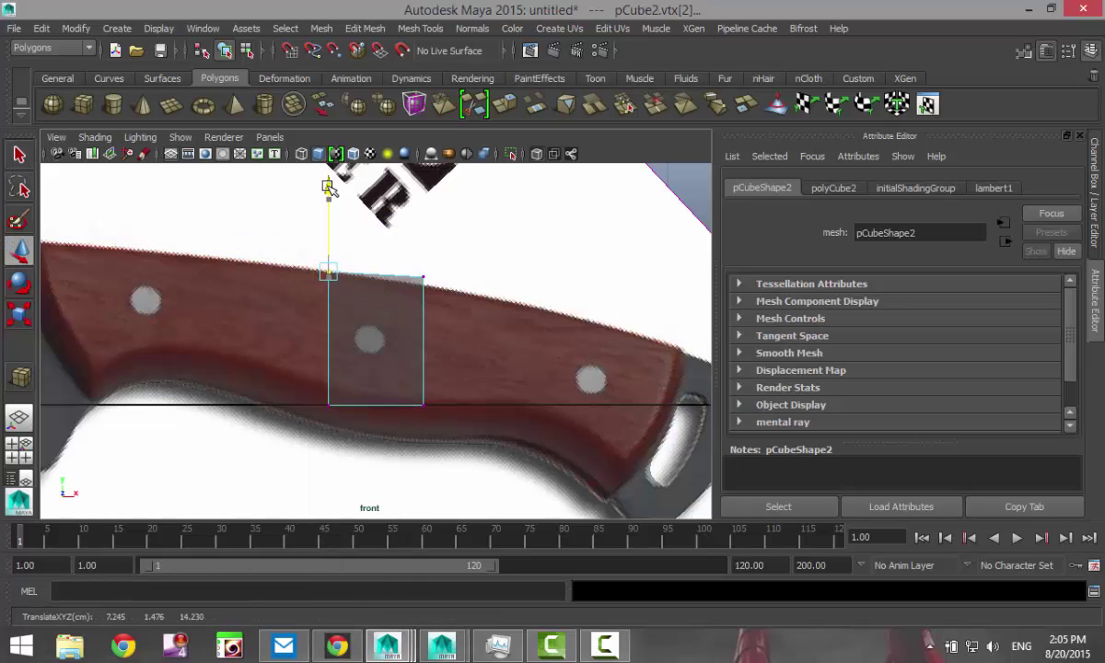
left_click(423, 276)
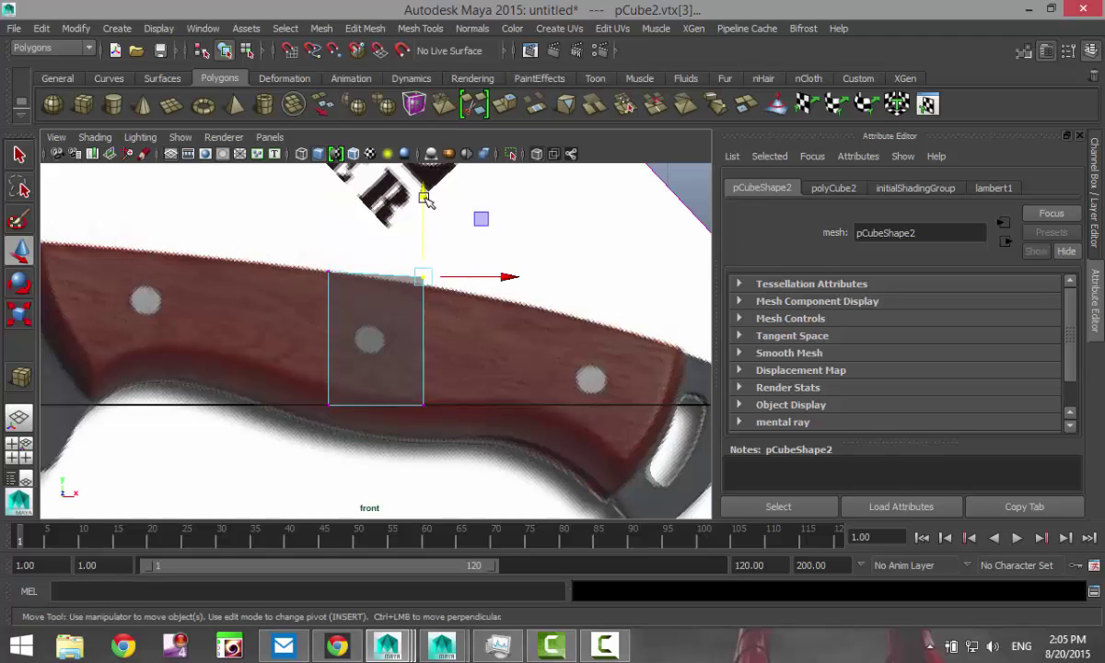
left_click_drag(426, 200, 426, 208)
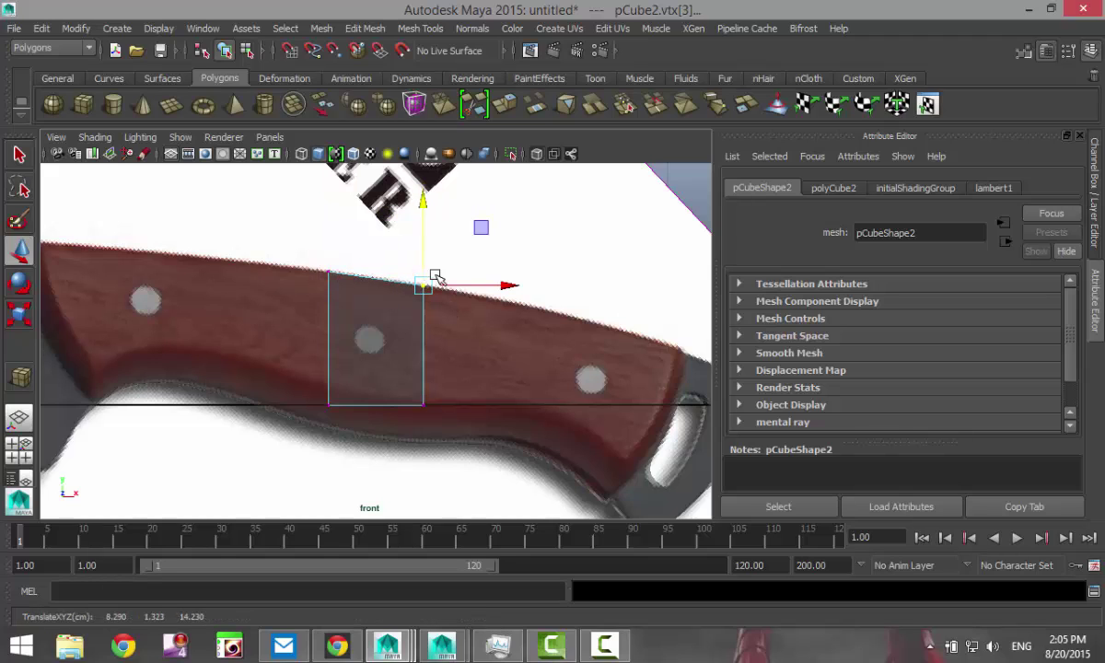
Step: Lower the cube's two bottom corner vertices onto the reference handle's lower outline
left_click_drag(311, 391, 353, 415)
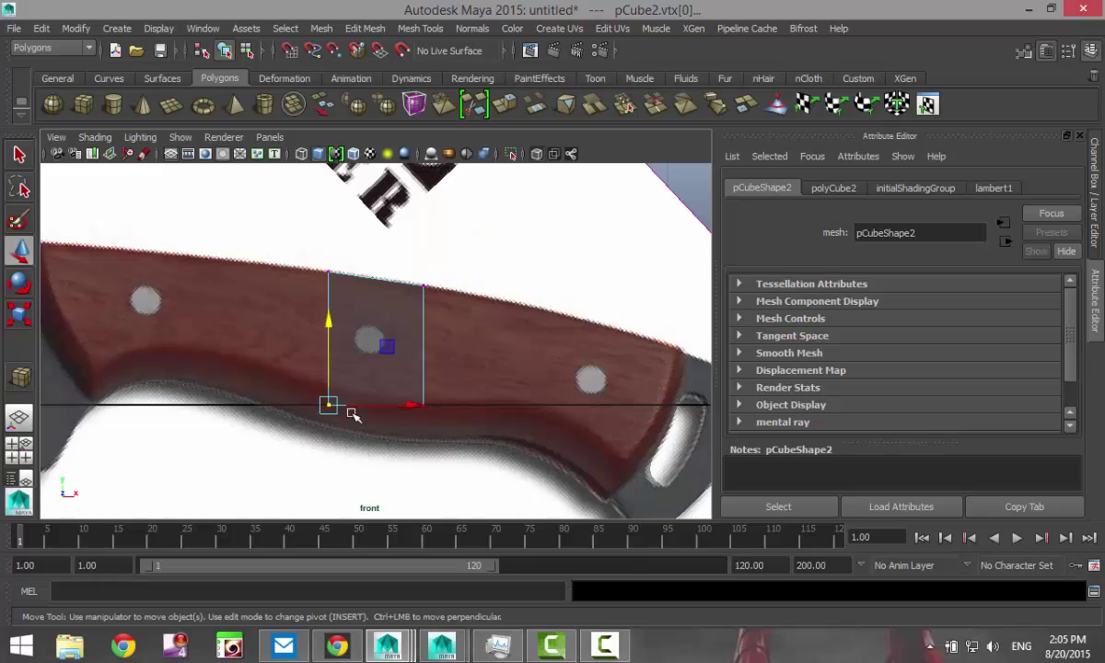
left_click_drag(327, 324, 330, 336)
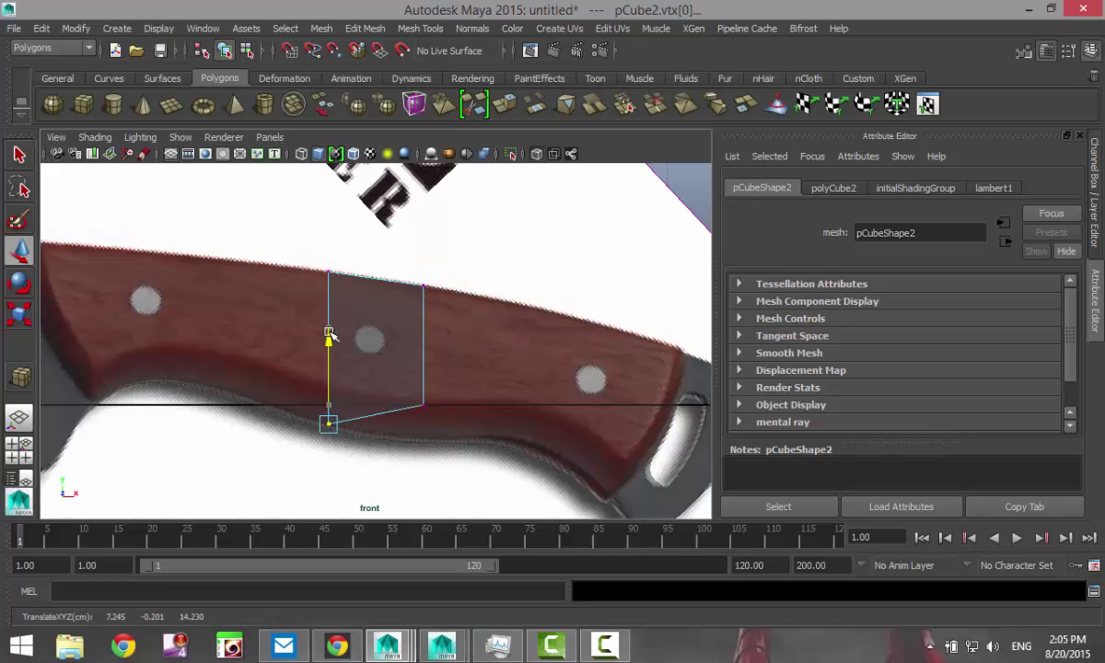
left_click(423, 406)
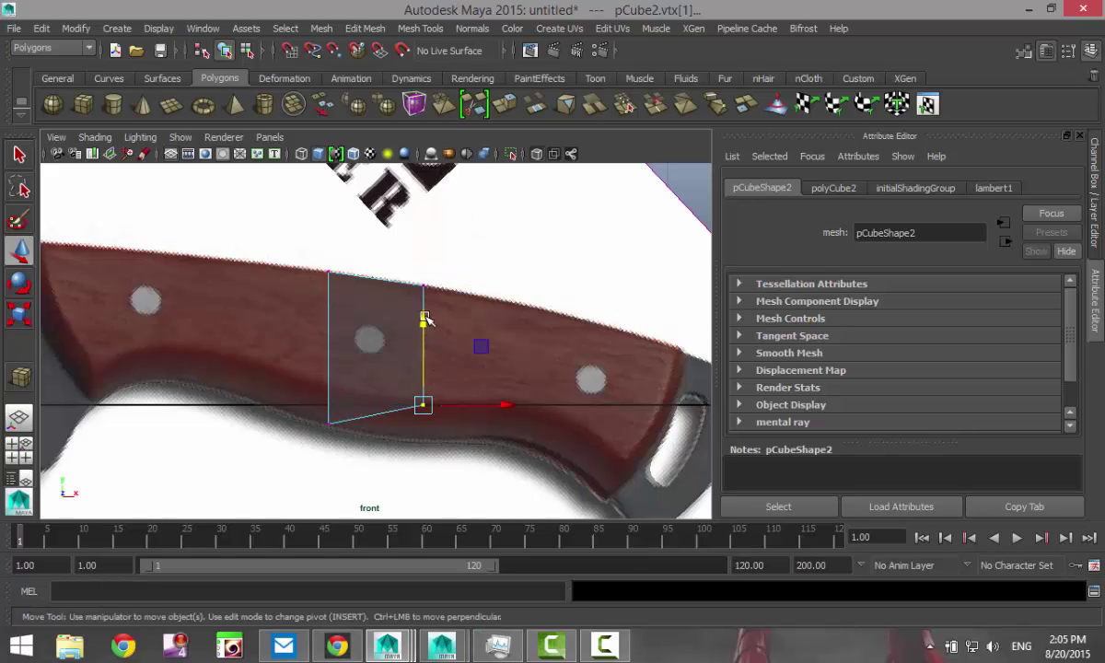
left_click_drag(425, 319, 425, 339)
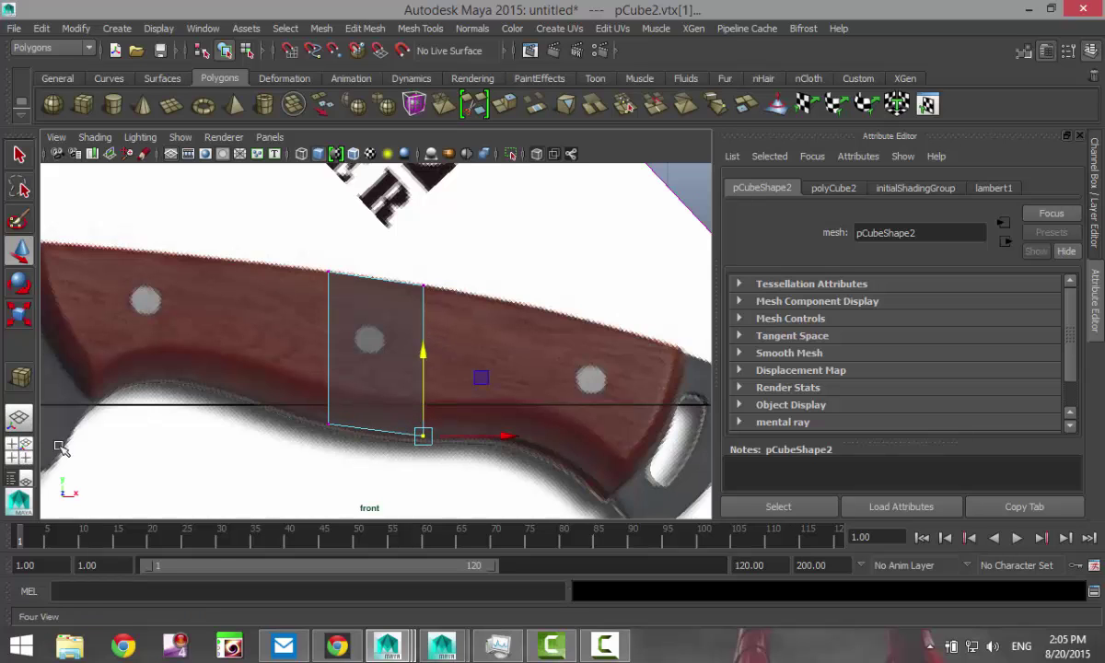
Step: In the perspective view, extrude the block's side face that points toward the butt end by about 0.6 cm along X
left_click(19, 450)
key("space")
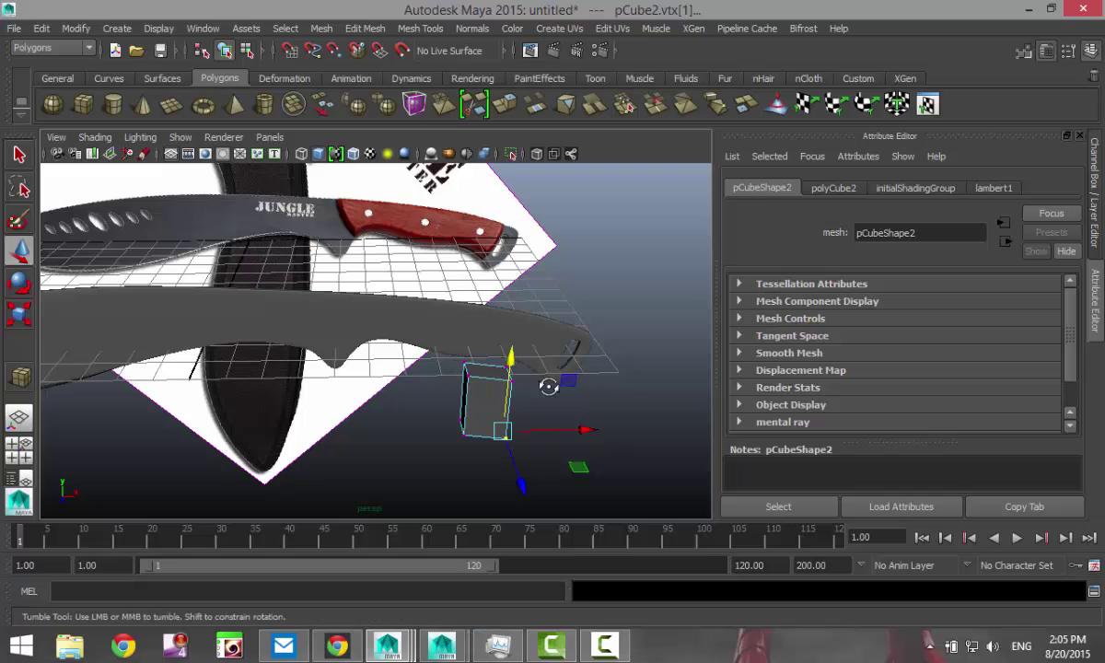
left_click_drag(548, 386, 304, 388, "alt")
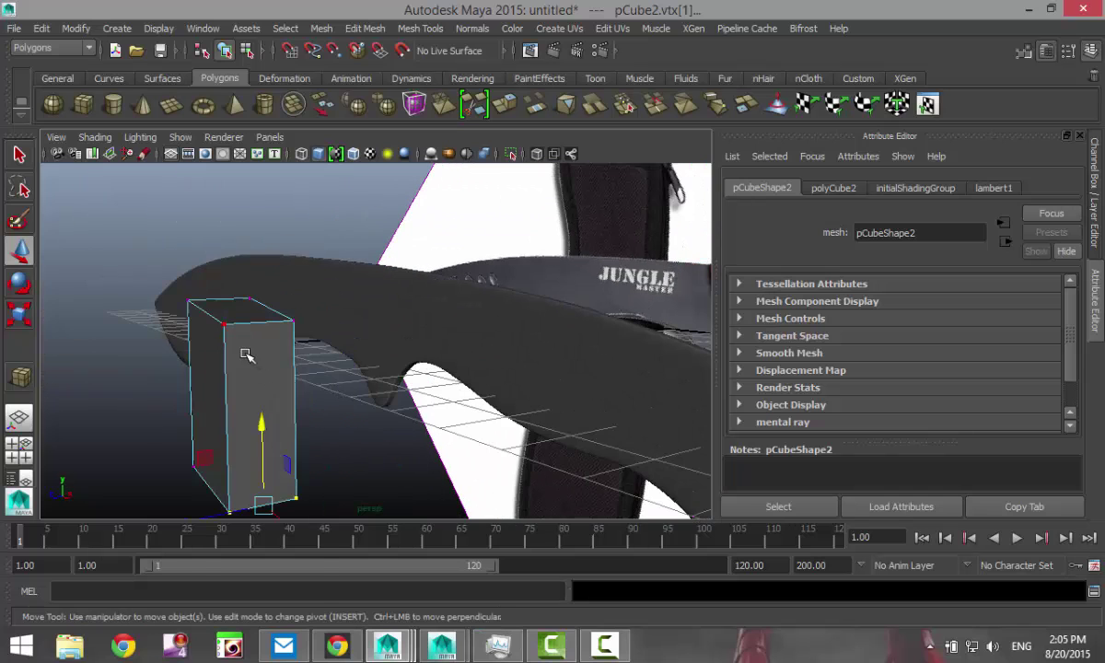
right_click_drag(246, 356, 250, 276)
left_click(263, 387)
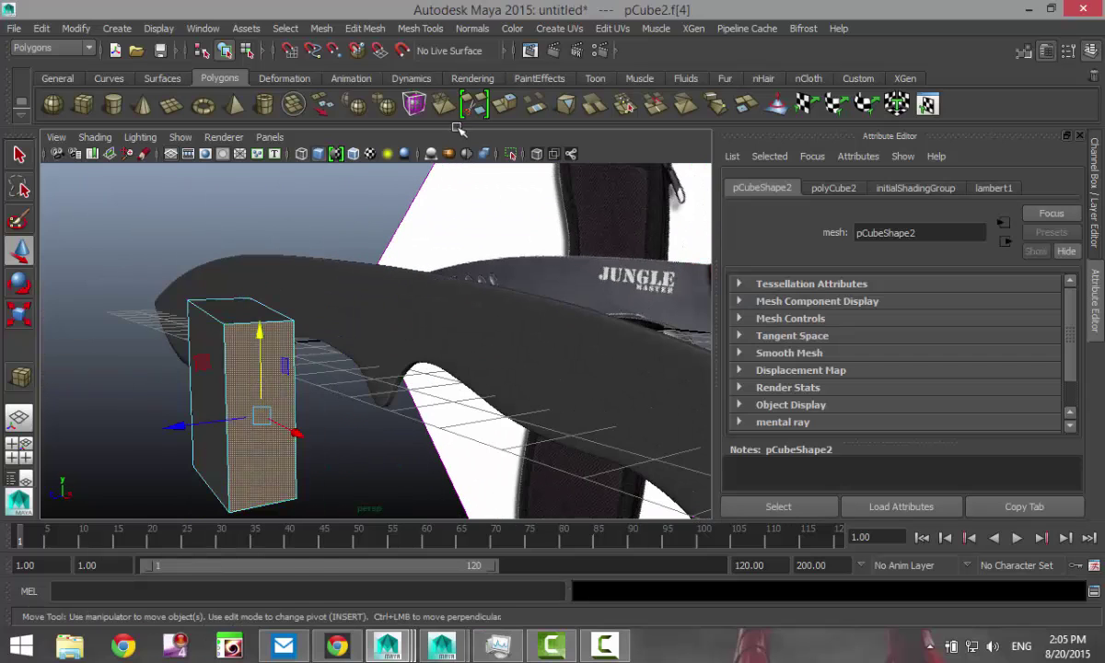
left_click(366, 29)
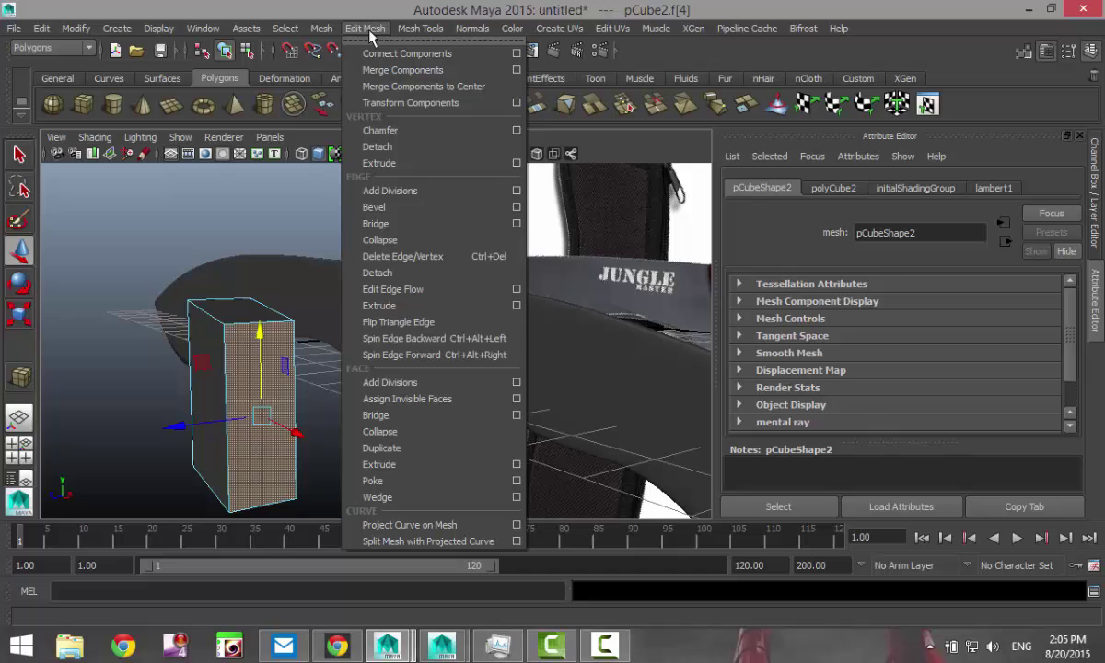
left_click(420, 470)
key("w")
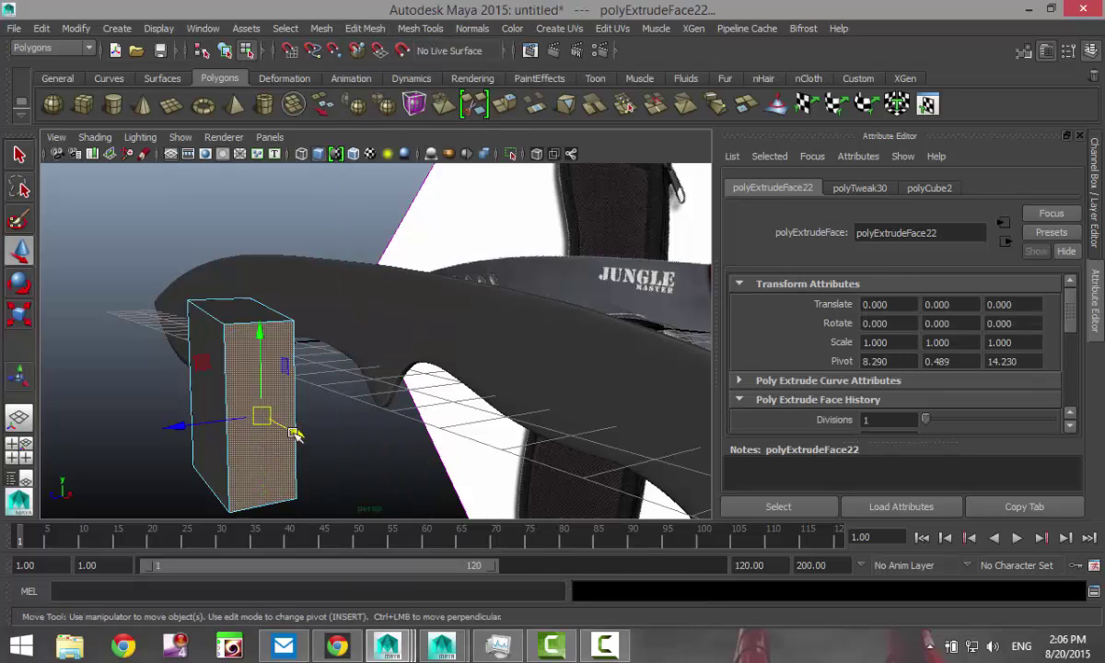
left_click_drag(295, 433, 324, 448)
Step: In the front view, shift the extruded end face slightly down and outward so its upper edge follows the handle's upper outline
left_click(20, 453)
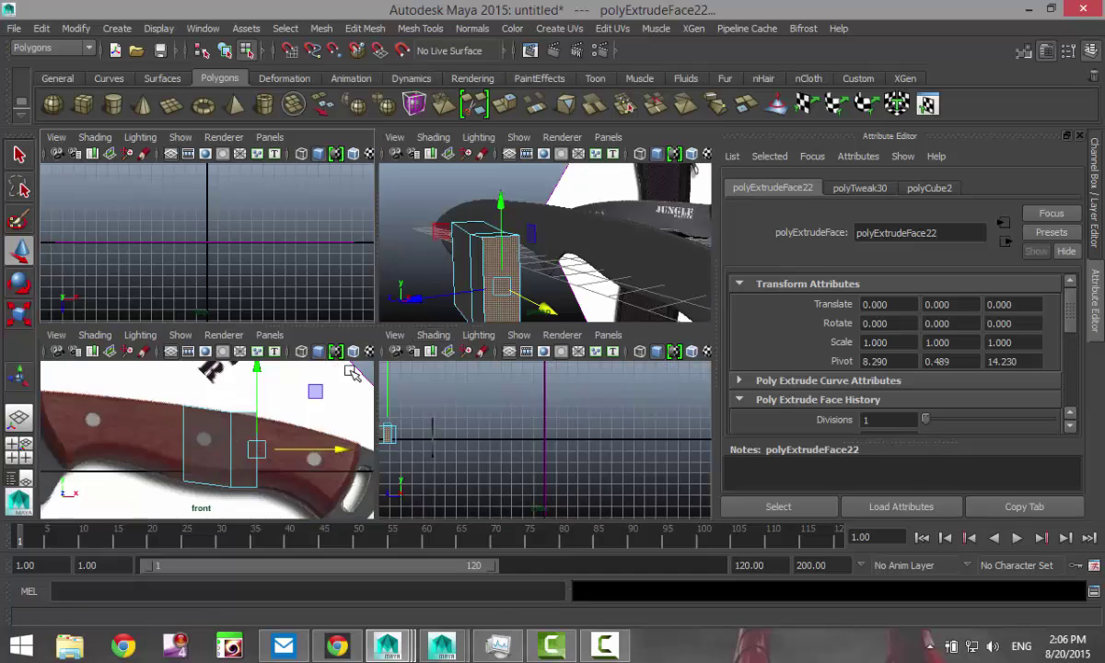
key("space")
scroll(513, 377, "up", 3)
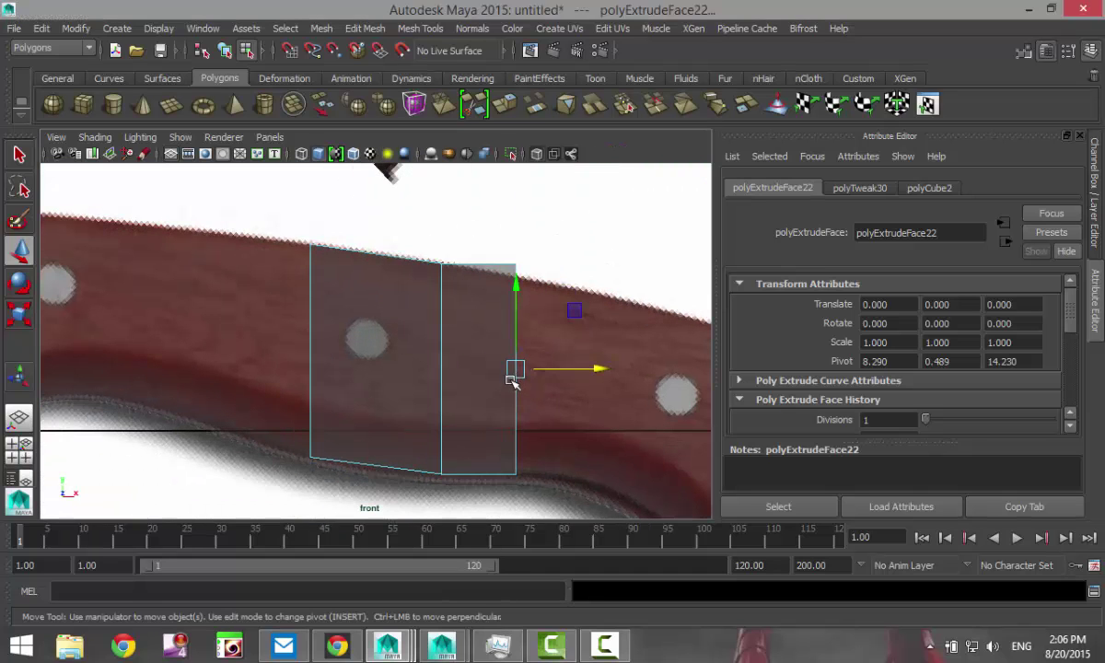
middle_click_drag(513, 382, 395, 323, "alt")
left_click(398, 326)
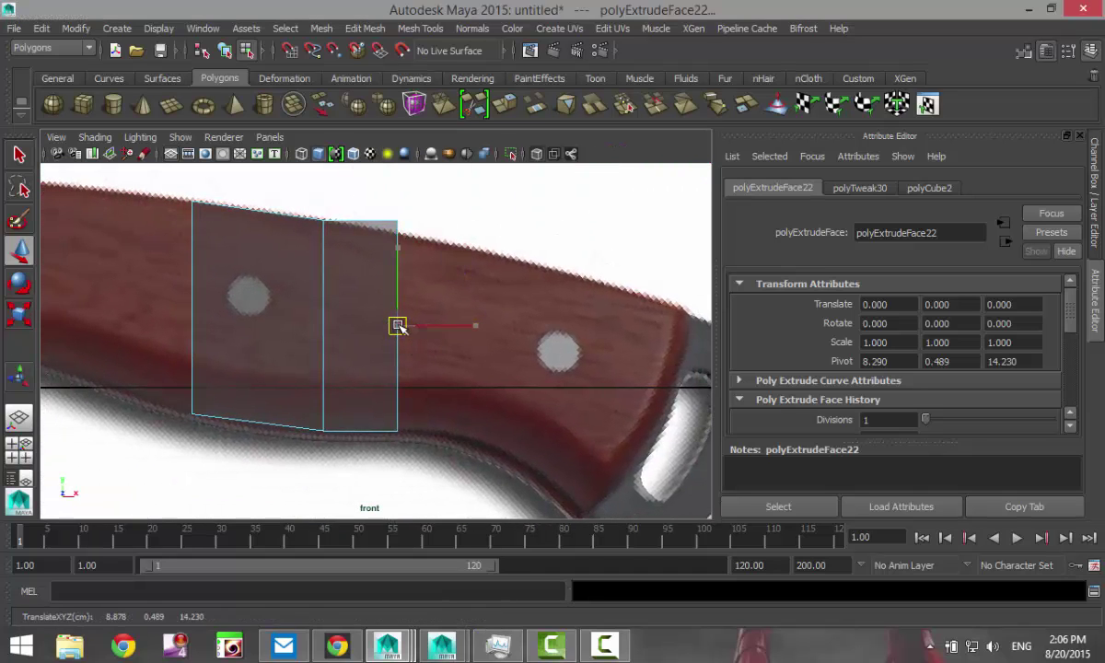
left_click_drag(398, 325, 407, 341)
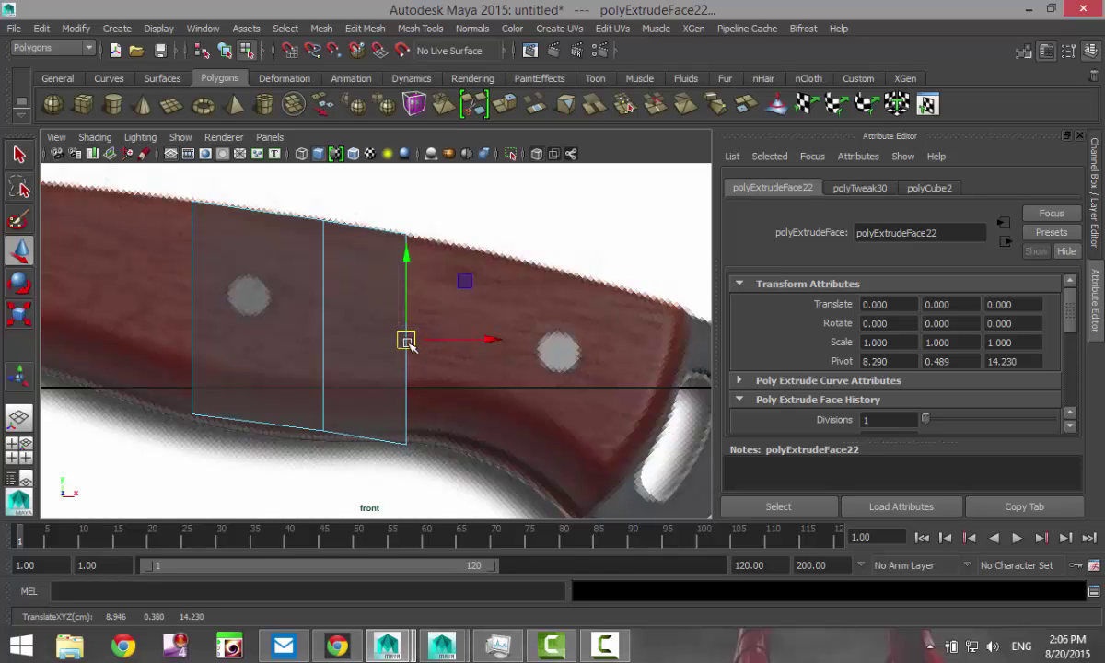
Step: Extrude three more segments from the end face along the handle's upper outline, reaching the butt end of the wood
key("ctrl+e")
key("w")
left_click_drag(409, 343, 687, 420)
key("ctrl+e")
key("w")
key("ctrl+e")
key("w")
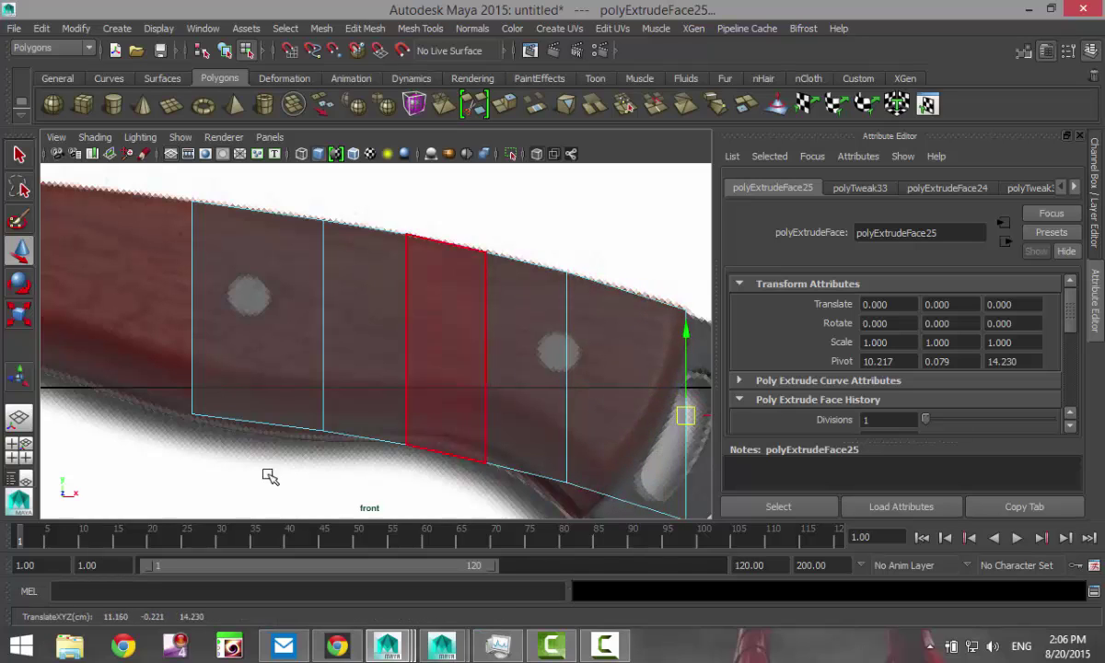
Step: In the perspective view, extrude the block's opposite end face about 1 cm along X toward the blade
left_click(21, 456)
key("space")
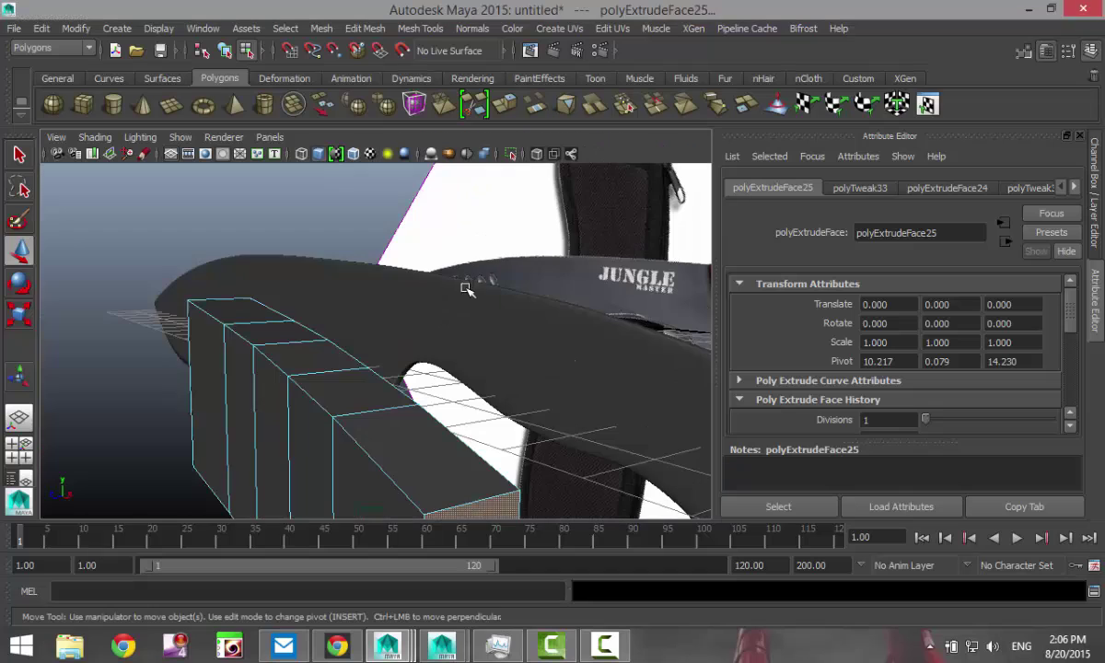
left_click_drag(338, 310, 622, 334, "alt")
left_click(627, 353)
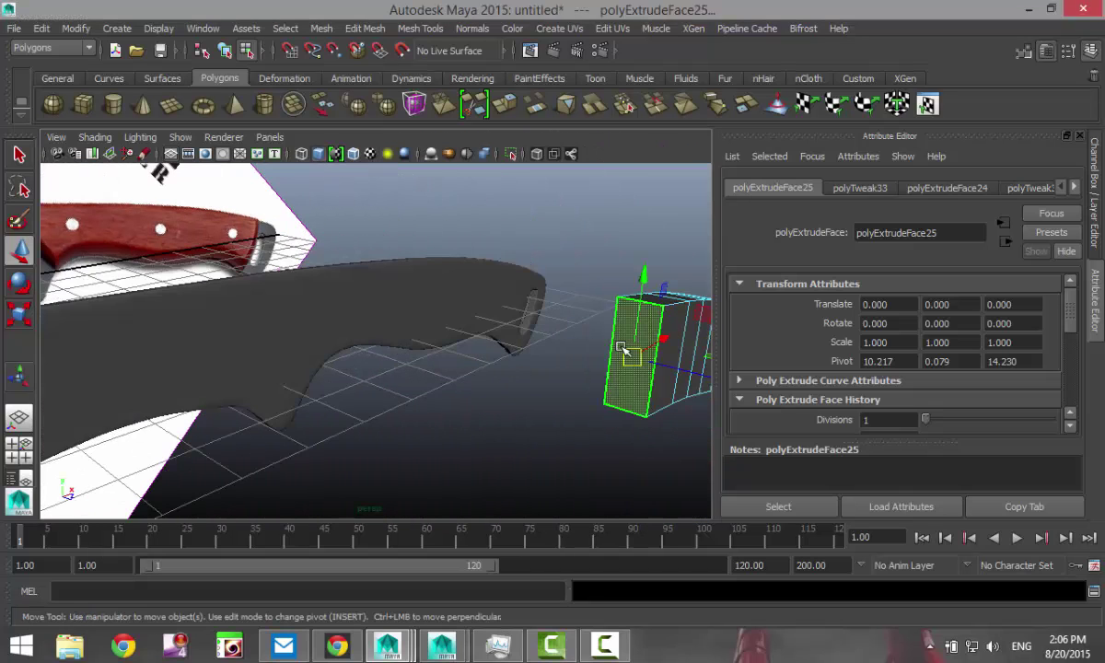
left_click(365, 27)
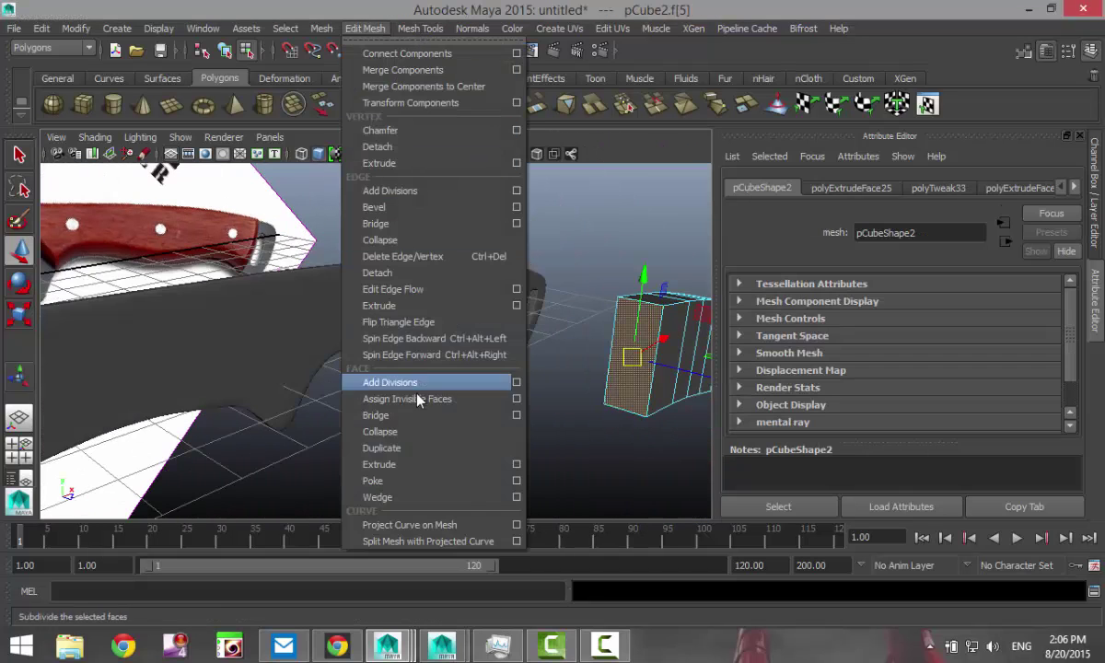
left_click(414, 465)
key("w")
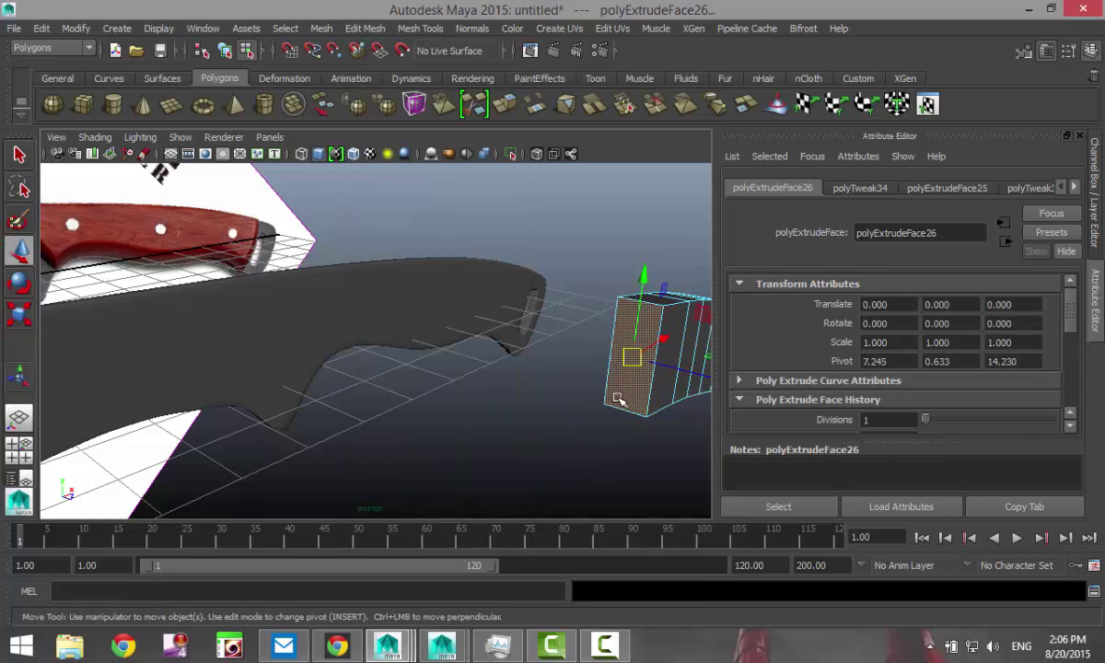
left_click_drag(659, 338, 442, 398)
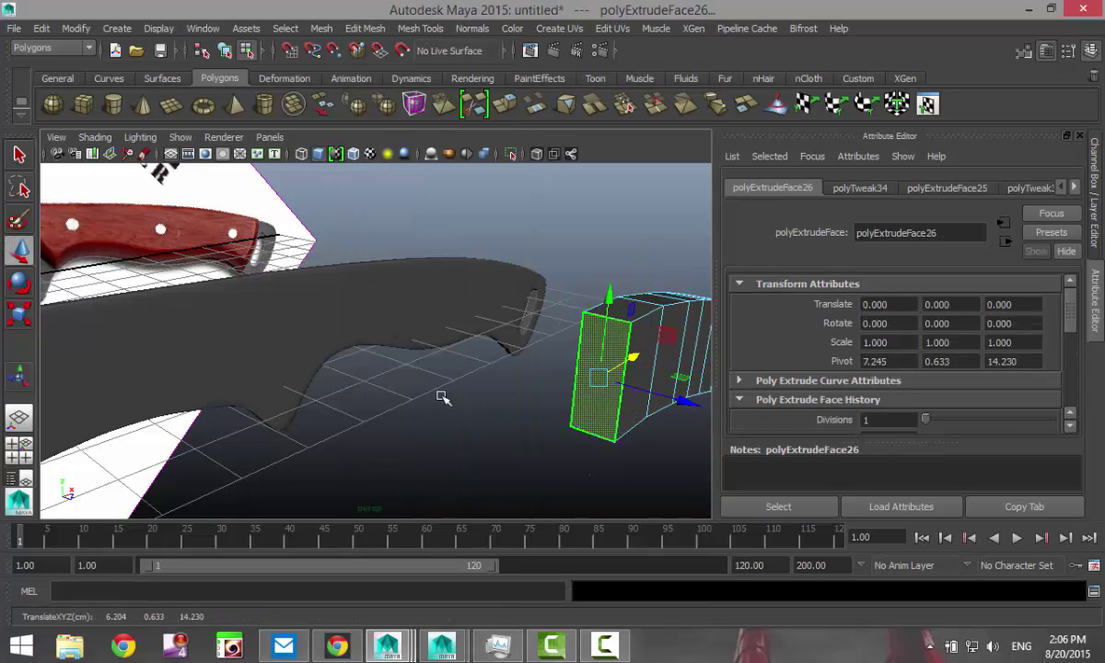
Step: In the front view, align that end face with the handle's upper outline and extrude three more segments to the wood's blade-side end
left_click(19, 449)
key("space")
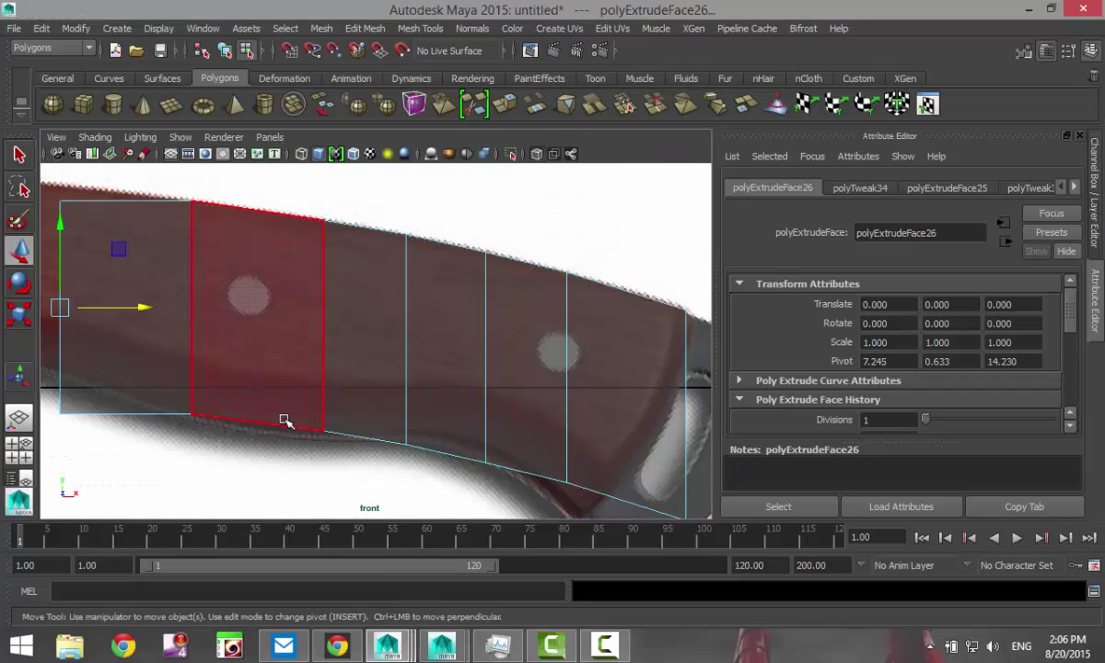
middle_click_drag(215, 381, 595, 444, "alt")
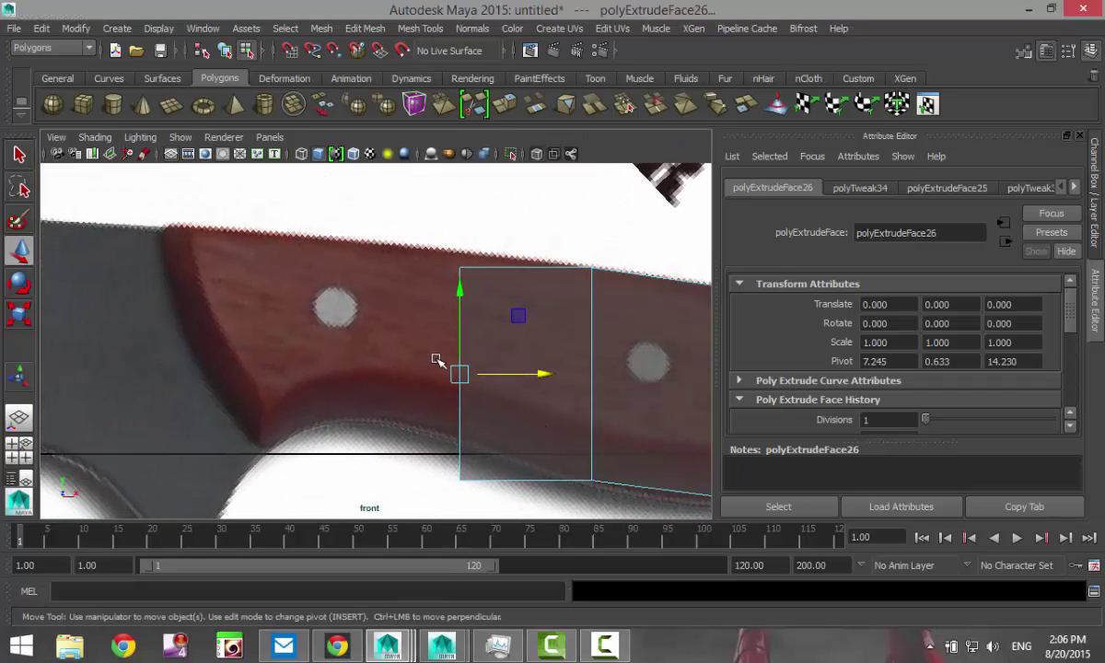
left_click_drag(457, 374, 167, 334)
key("ctrl+e")
key("w")
key("ctrl+e")
key("w")
key("ctrl+e")
key("w")
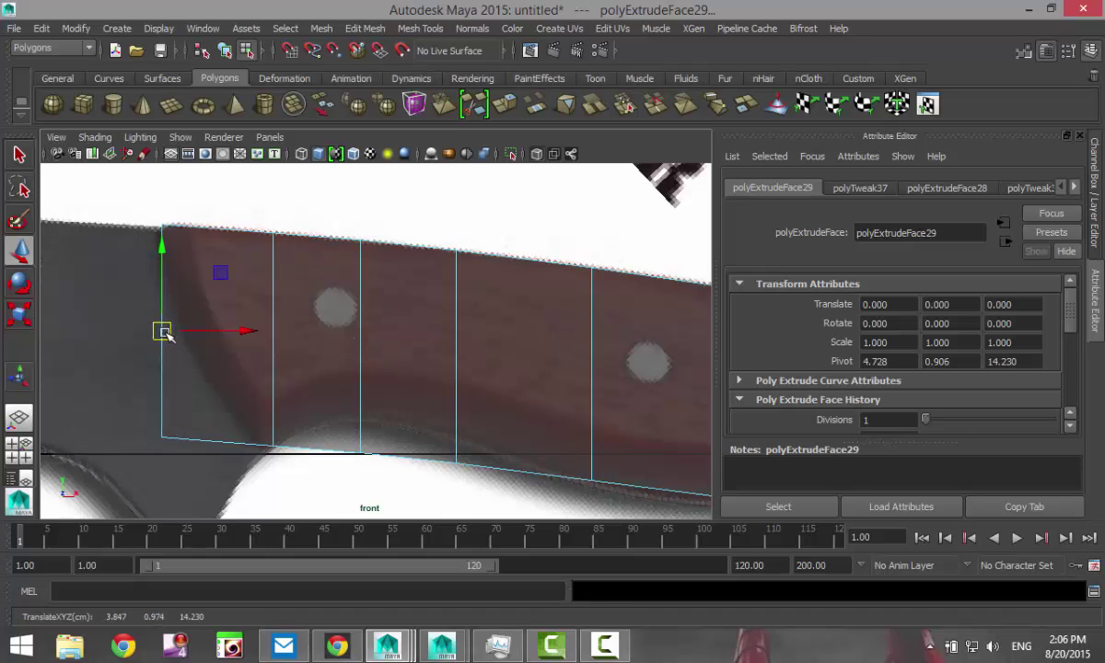
Step: Raise the bottom vertex pairs below and just behind the blade-side rivet to follow the handle's curved finger recess
middle_click_drag(301, 281, 211, 212, "alt")
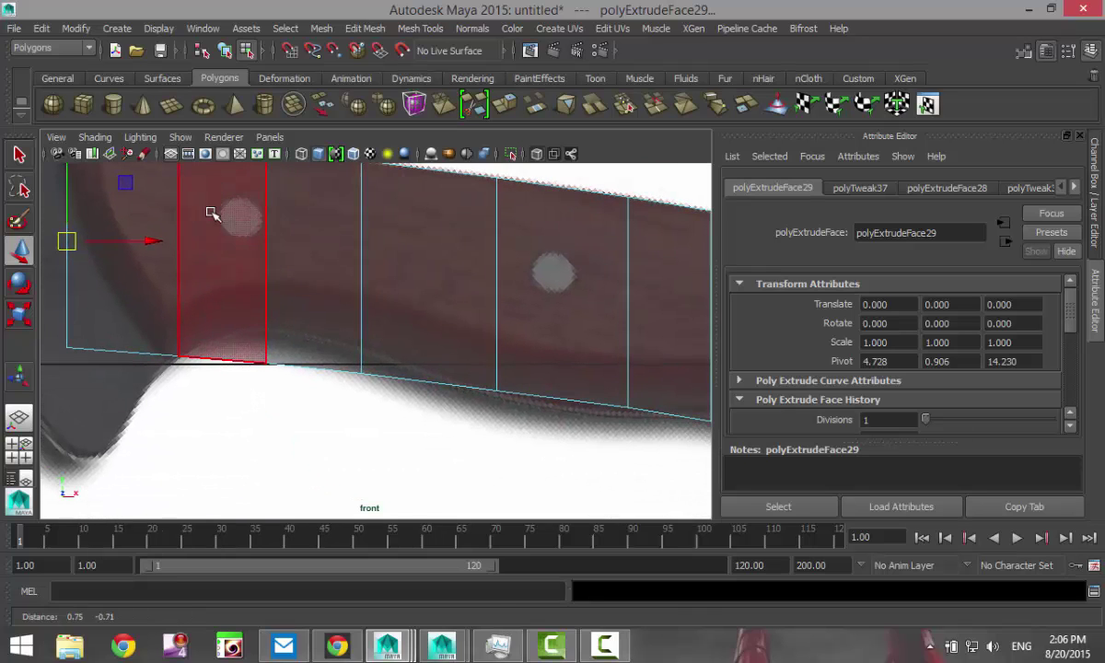
right_click_drag(293, 238, 205, 236)
left_click_drag(289, 418, 291, 419)
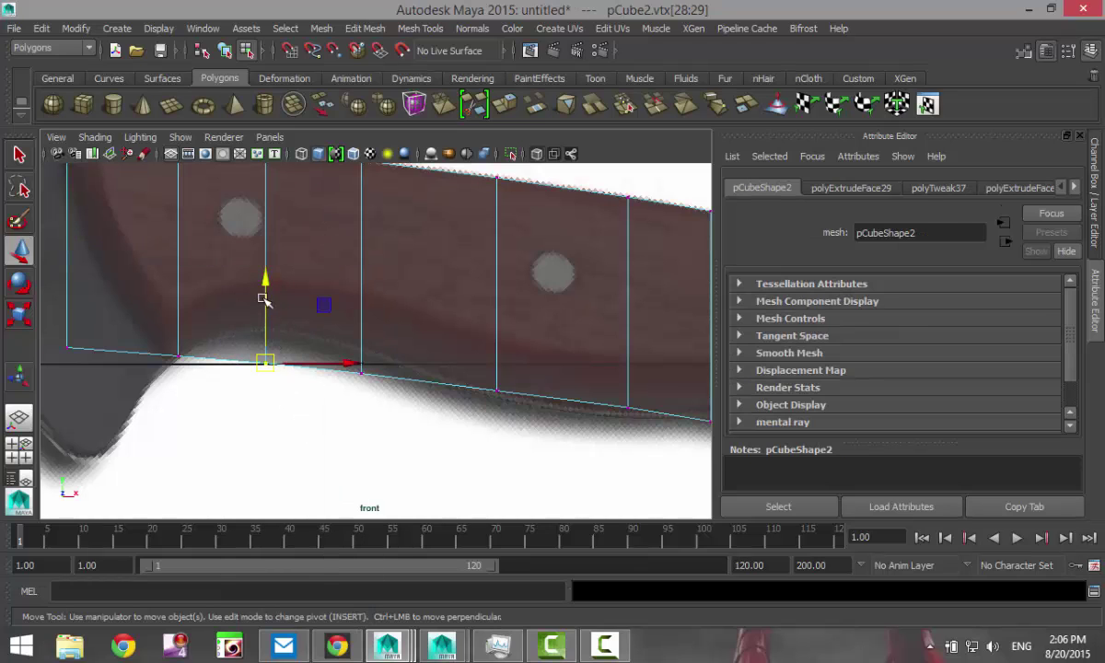
left_click_drag(260, 278, 259, 246)
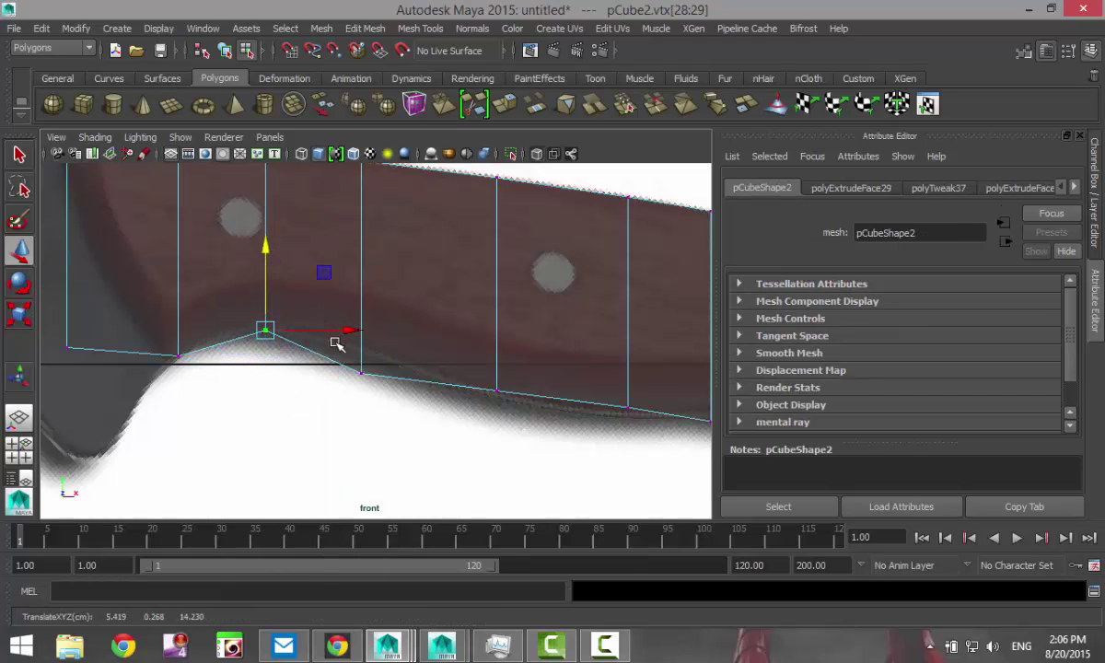
left_click_drag(371, 386, 348, 361)
left_click_drag(363, 288, 364, 273)
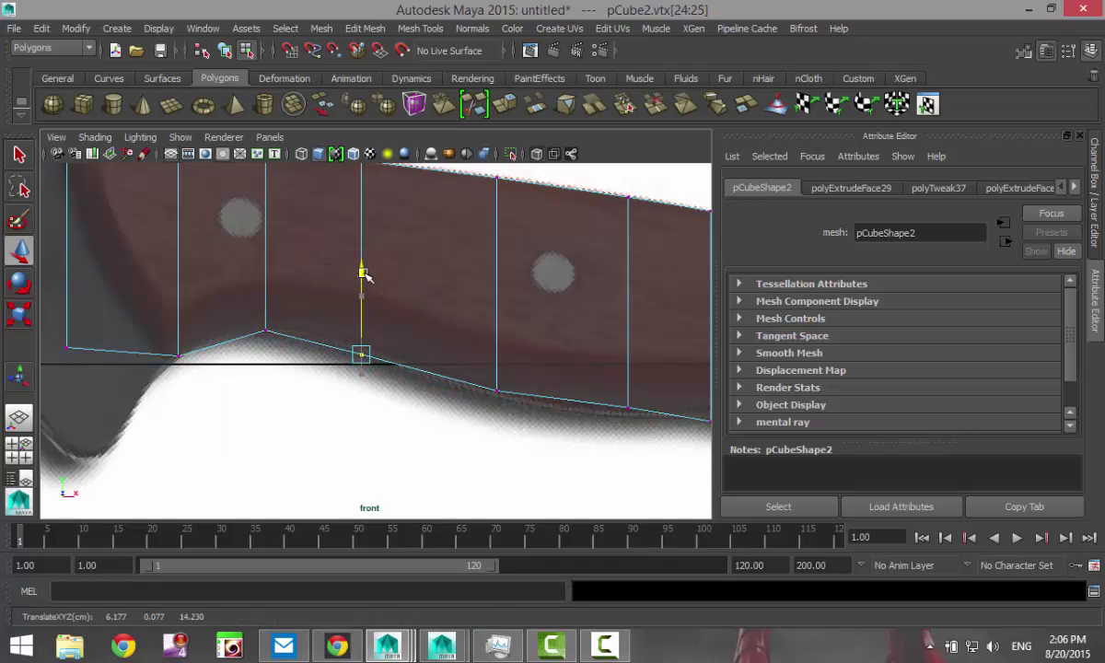
Step: Lower the bottom vertices on both sides of the middle rivet onto the handle's lower outline
middle_click_drag(403, 308, 342, 362, "alt")
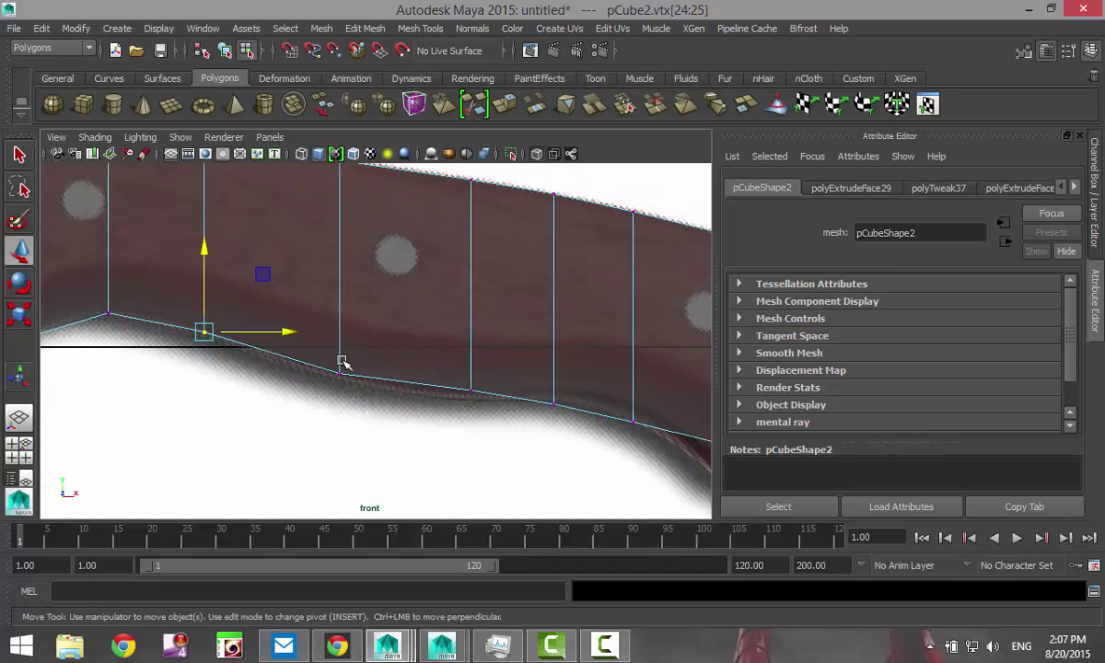
left_click_drag(346, 383, 346, 382)
left_click_drag(338, 289, 342, 297)
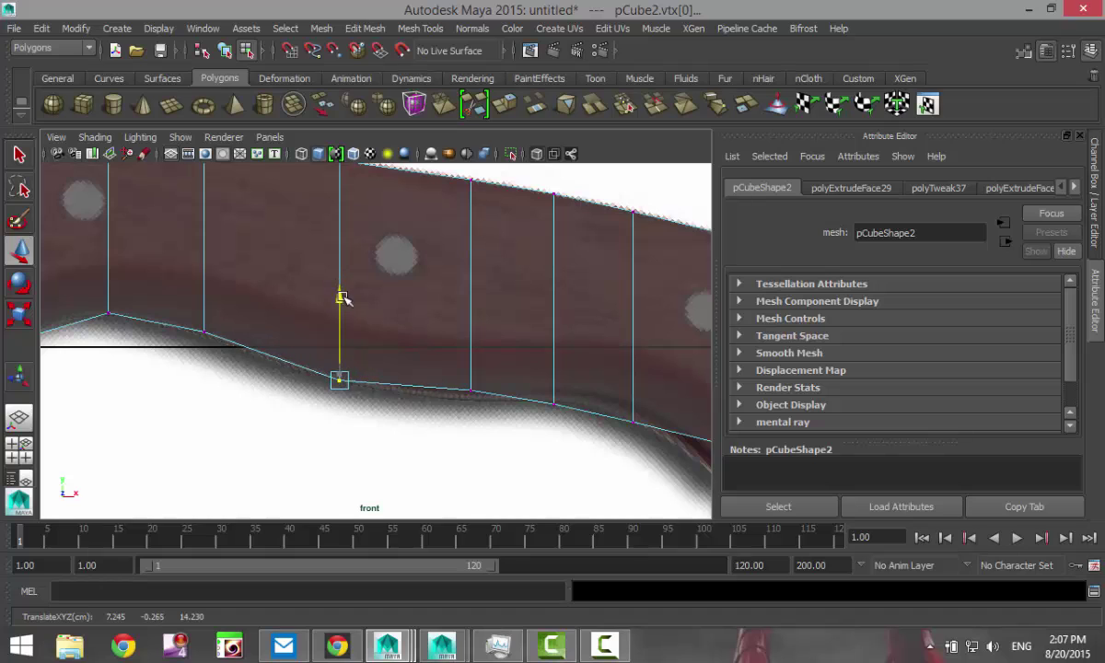
left_click(471, 391)
left_click_drag(471, 307, 475, 319)
middle_click_drag(496, 361, 386, 354, "alt")
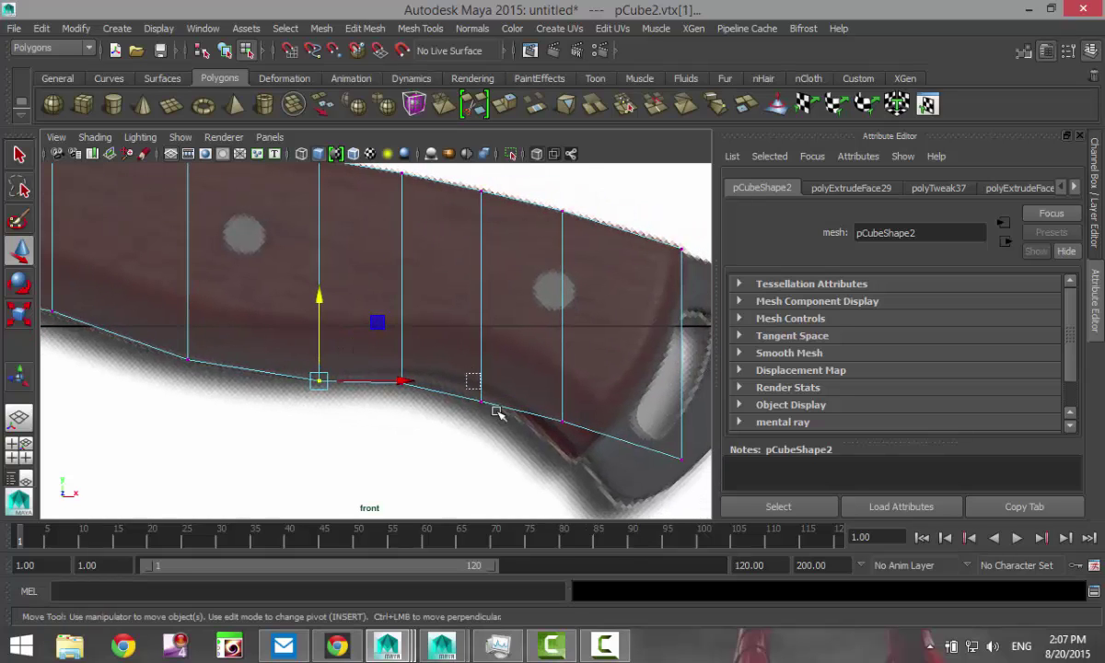
Step: Fit the last three bottom vertex pairs around the butt-side rivet to the wood's lower outline, pulling the end pair onto its lower corner
left_click_drag(497, 412, 495, 407)
mouse_move(486, 316)
left_mouse_down()
mouse_move(485, 293)
mouse_move(486, 302)
left_mouse_up()
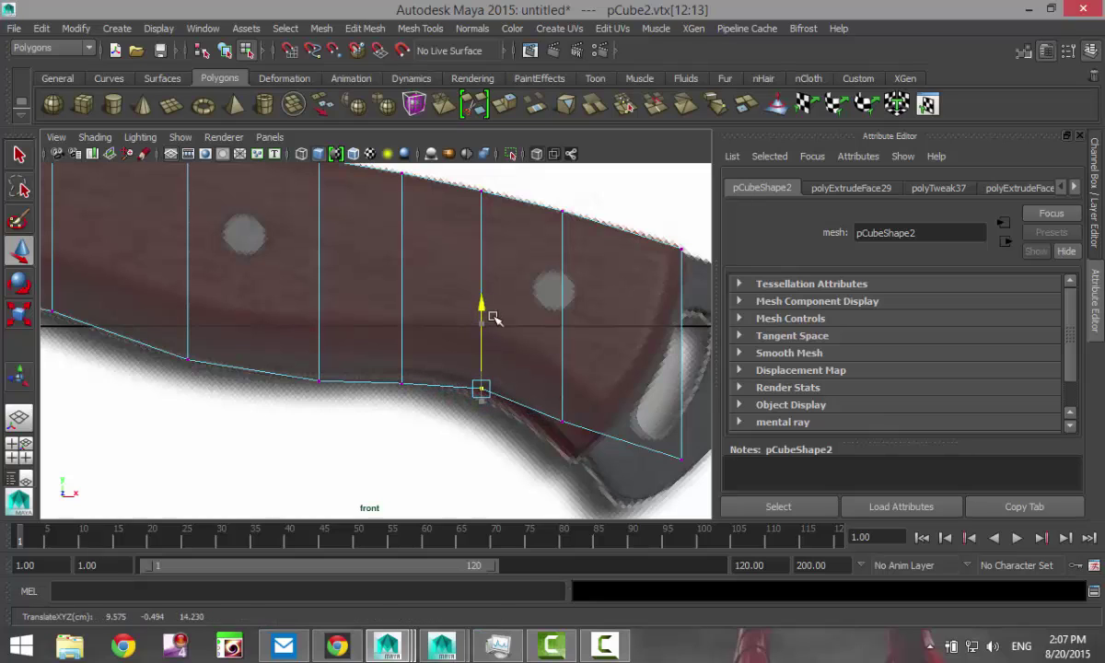
left_click_drag(565, 427, 557, 416)
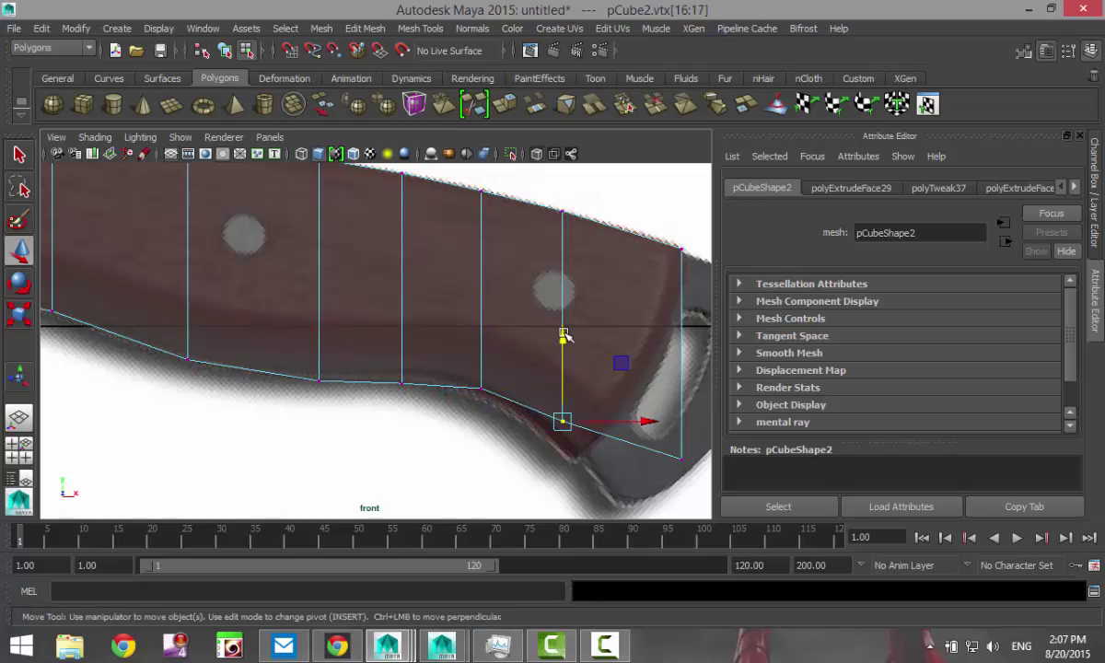
left_click_drag(565, 336, 563, 366)
middle_click_drag(590, 410, 444, 360, "alt")
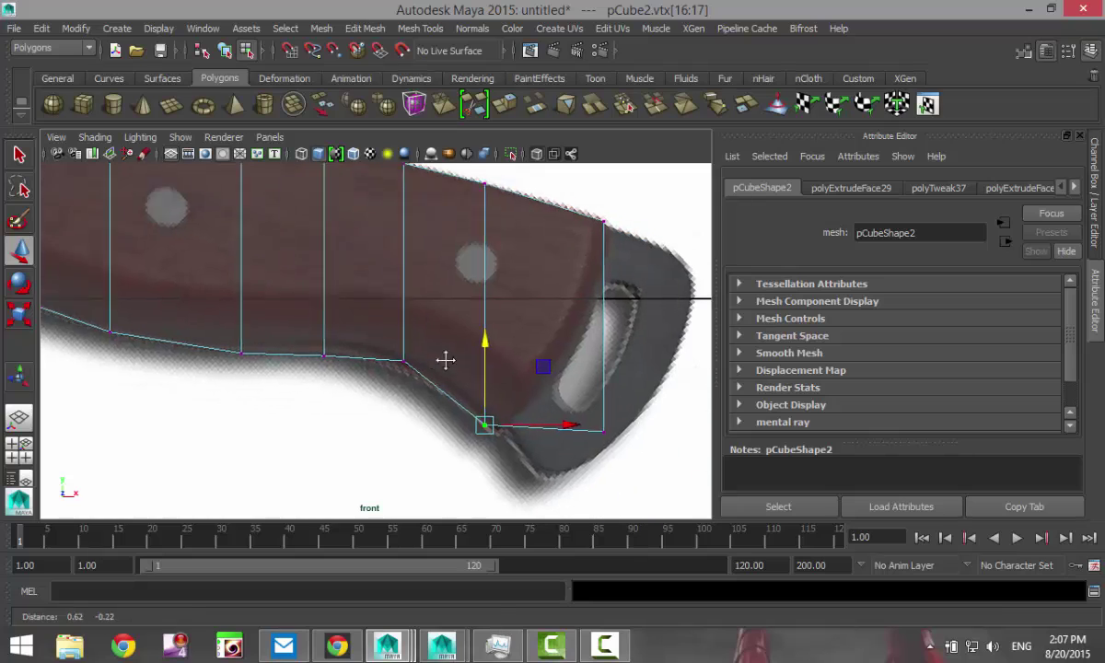
middle_click_drag(613, 437, 525, 412, "alt")
left_click_drag(544, 440, 415, 412)
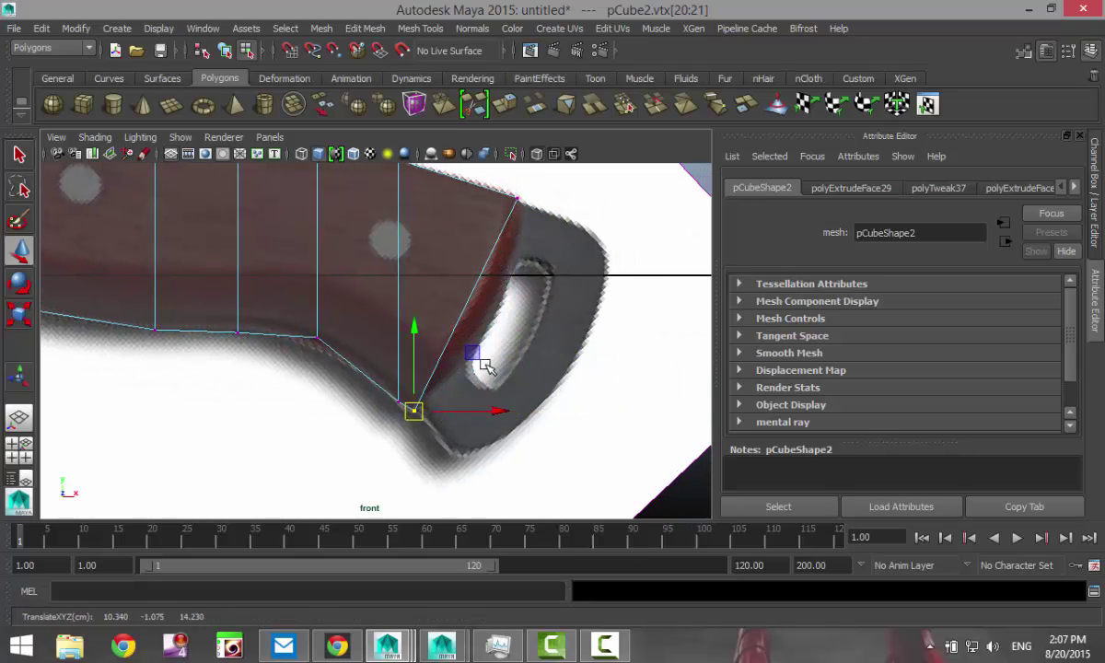
Step: Move the bottom vertex pair at the blade-side end inward and up onto the wood's curved front edge
scroll(440, 398, "down", 3)
middle_click_drag(311, 422, 462, 455, "alt")
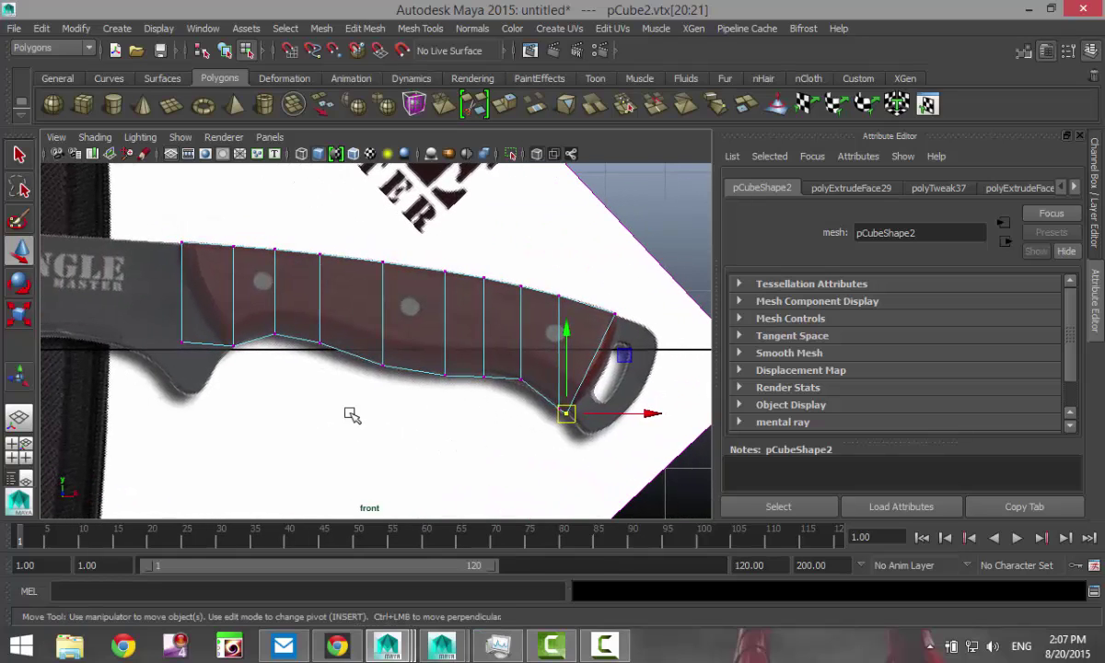
left_click_drag(198, 370, 205, 323)
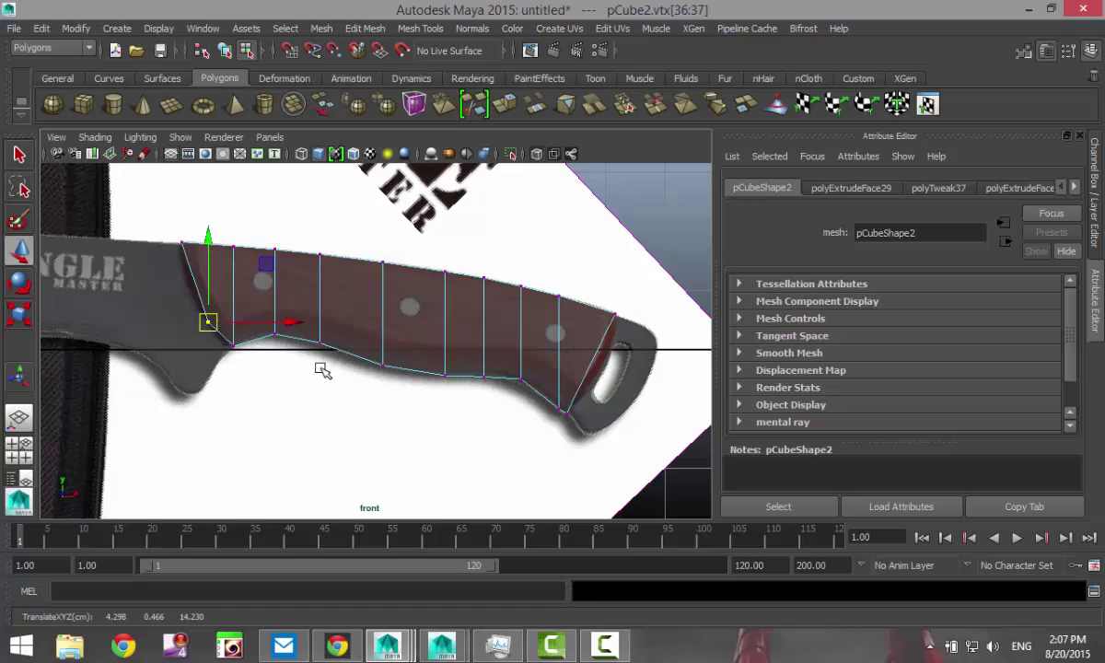
Step: Insert three evenly spaced lengthwise edge loops along the handle using Insert Edge Loop's multiple edge loops option
left_click(373, 28)
mouse_move(420, 28)
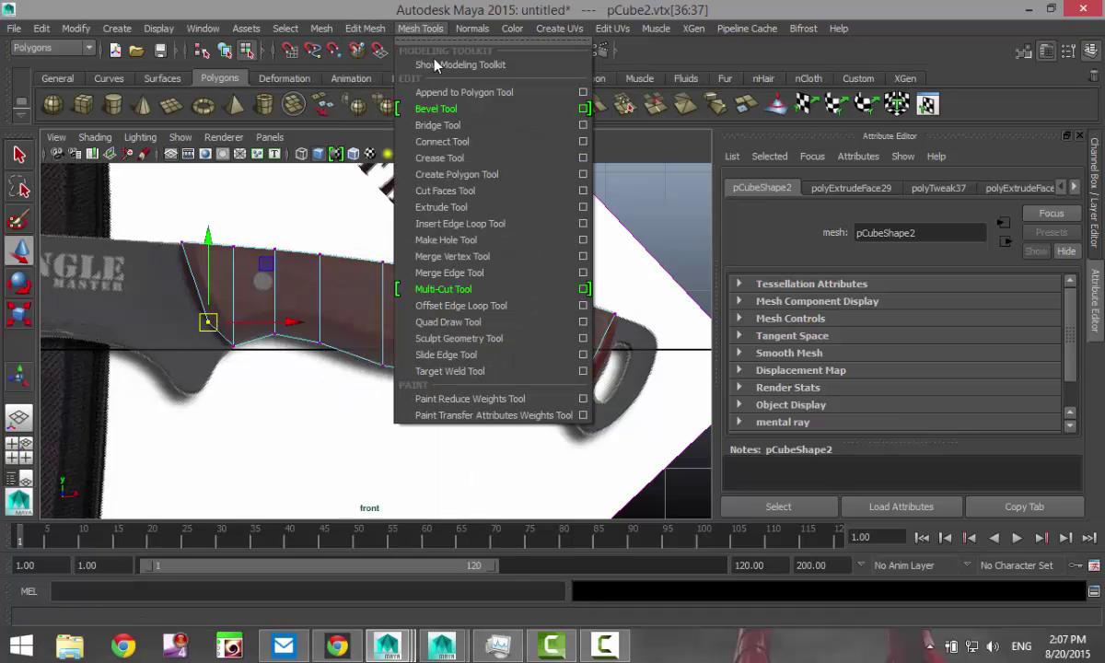
left_click(584, 225)
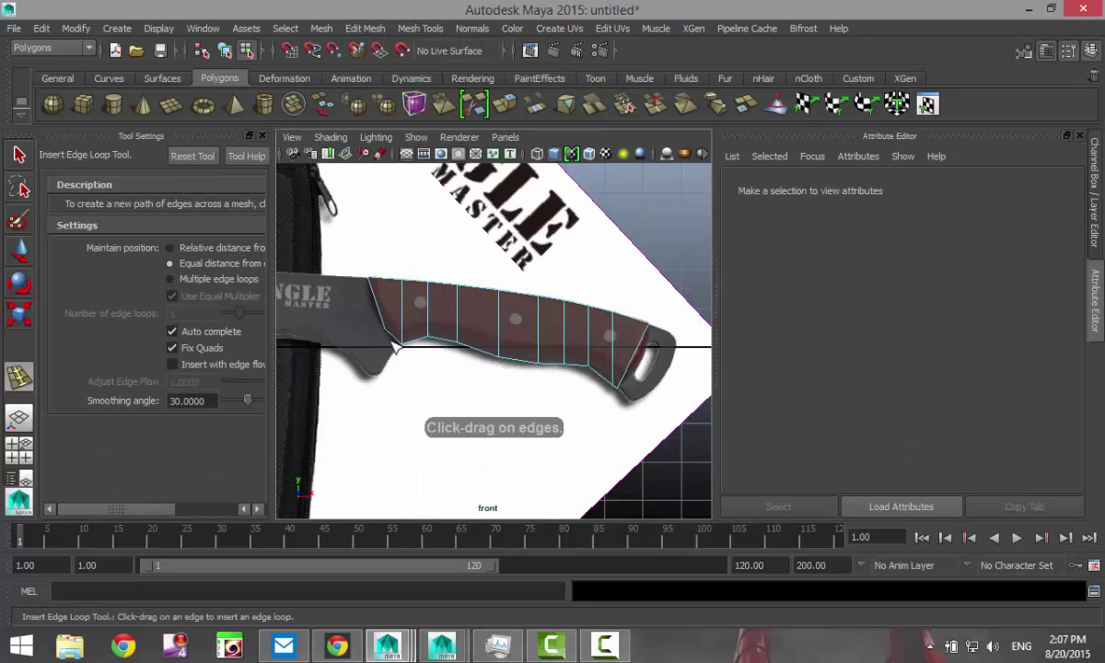
left_click(170, 279)
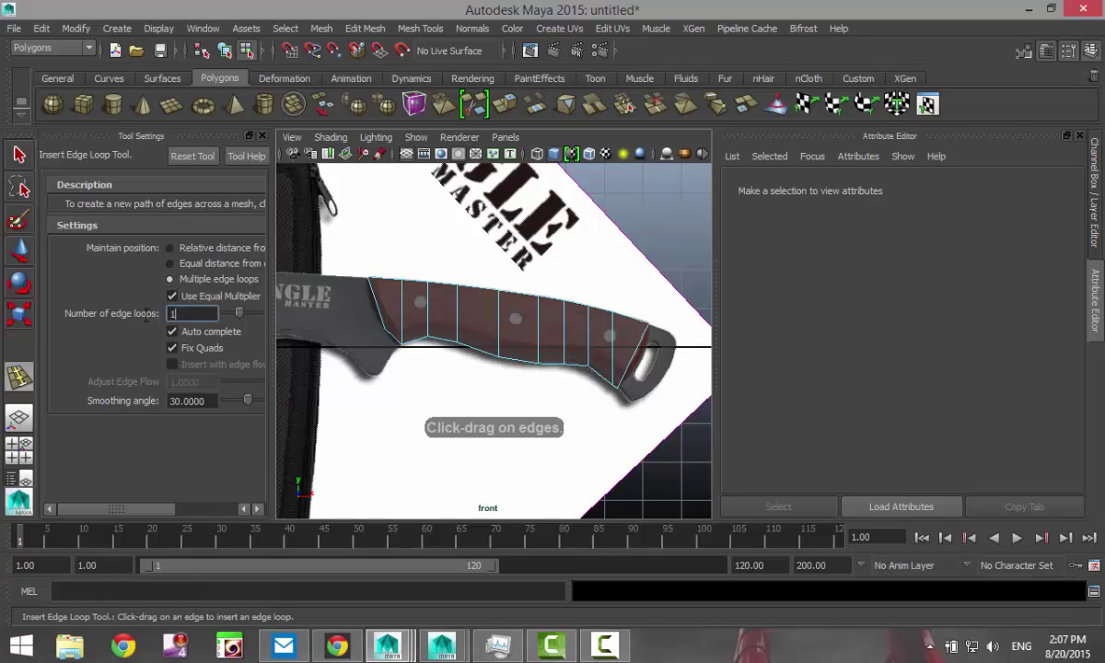
type("3")
scroll(391, 341, "up", 3)
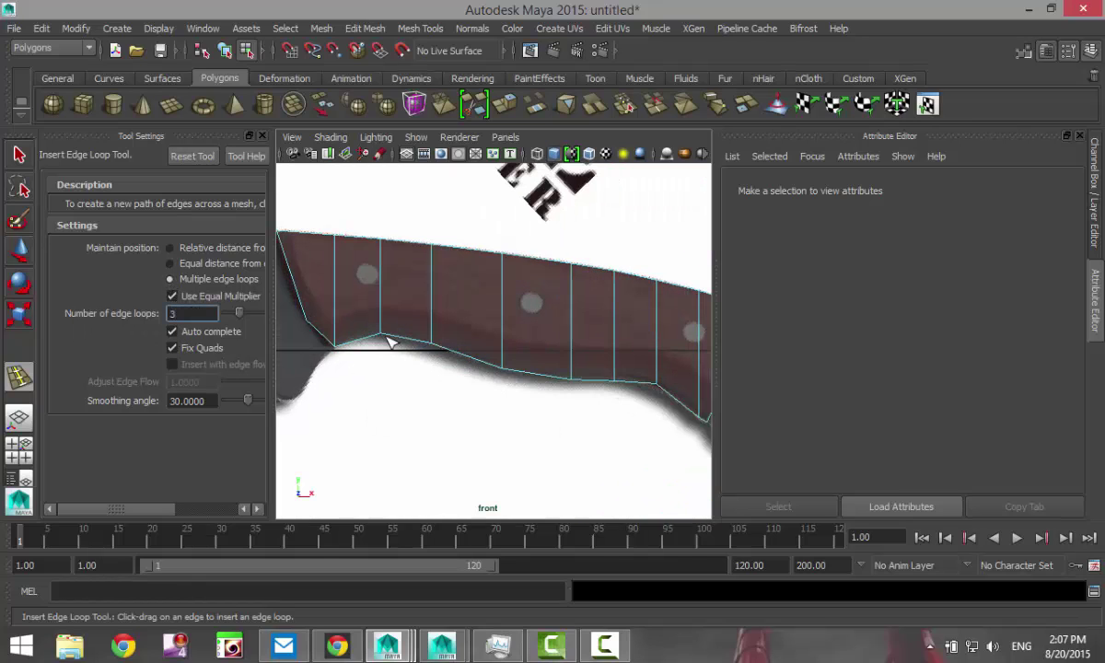
left_click(297, 289)
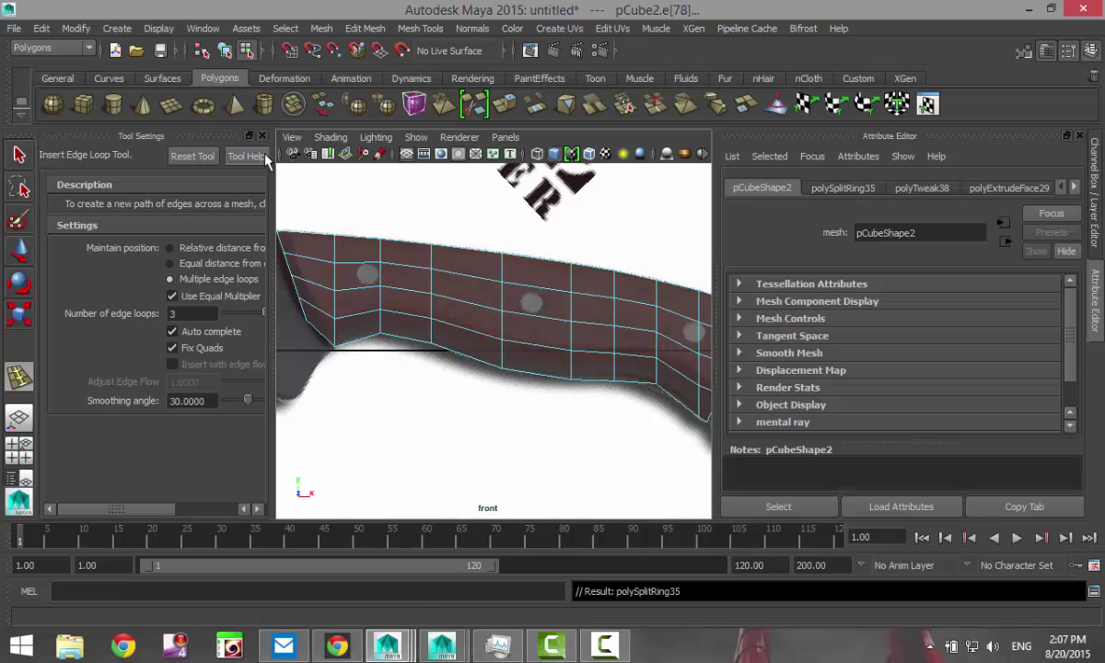
left_click(259, 137)
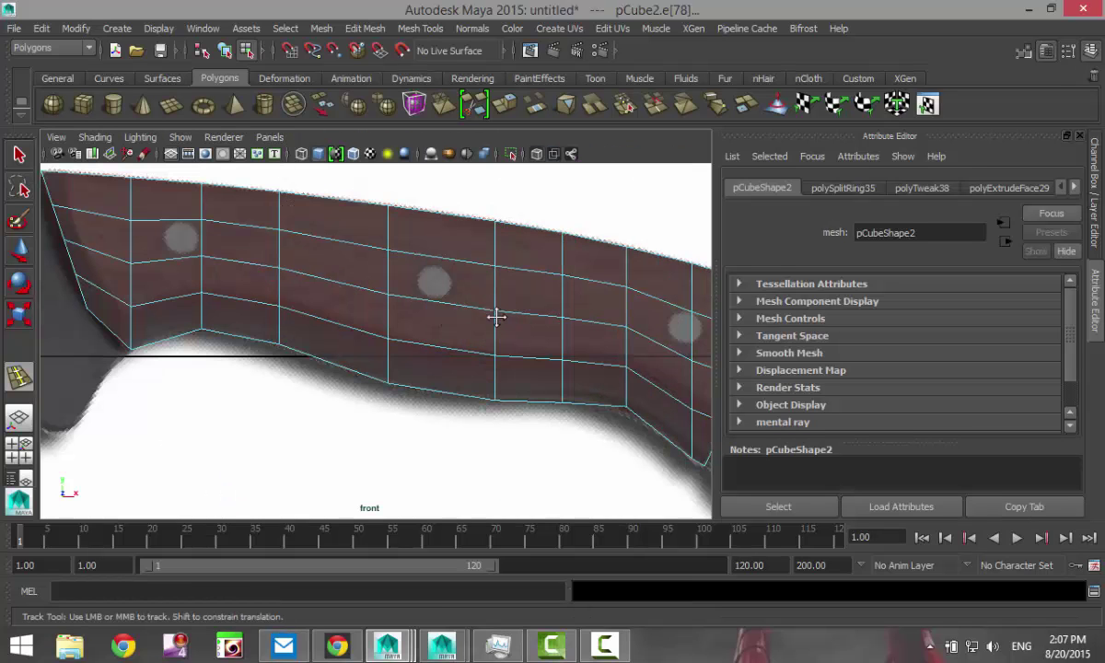
Step: Move the three intermediate vertex pairs at the handle's butt end outward onto the wood's curved edge
middle_click_drag(497, 316, 199, 272, "alt")
scroll(370, 304, "up", 3)
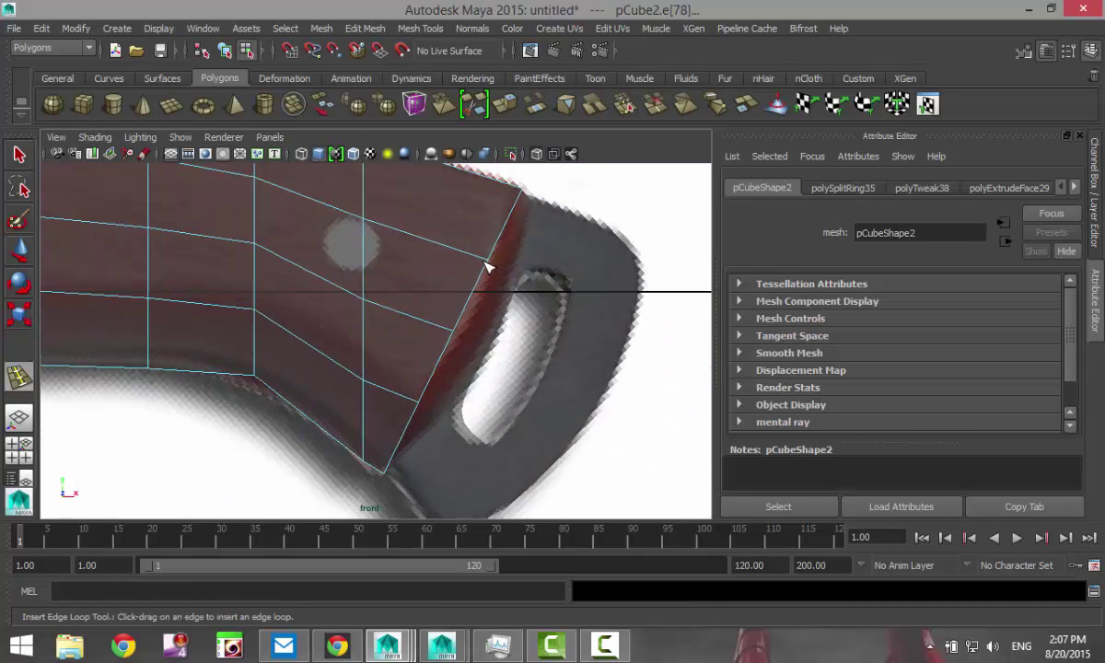
right_click_drag(487, 266, 430, 244)
left_click_drag(465, 247, 541, 295)
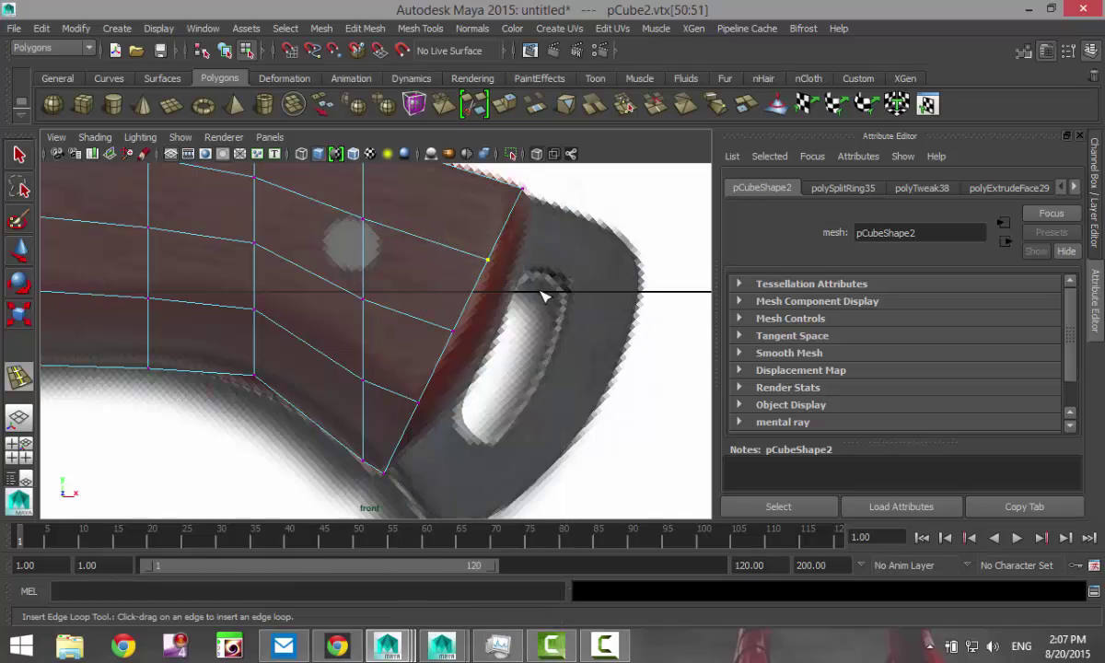
key("w")
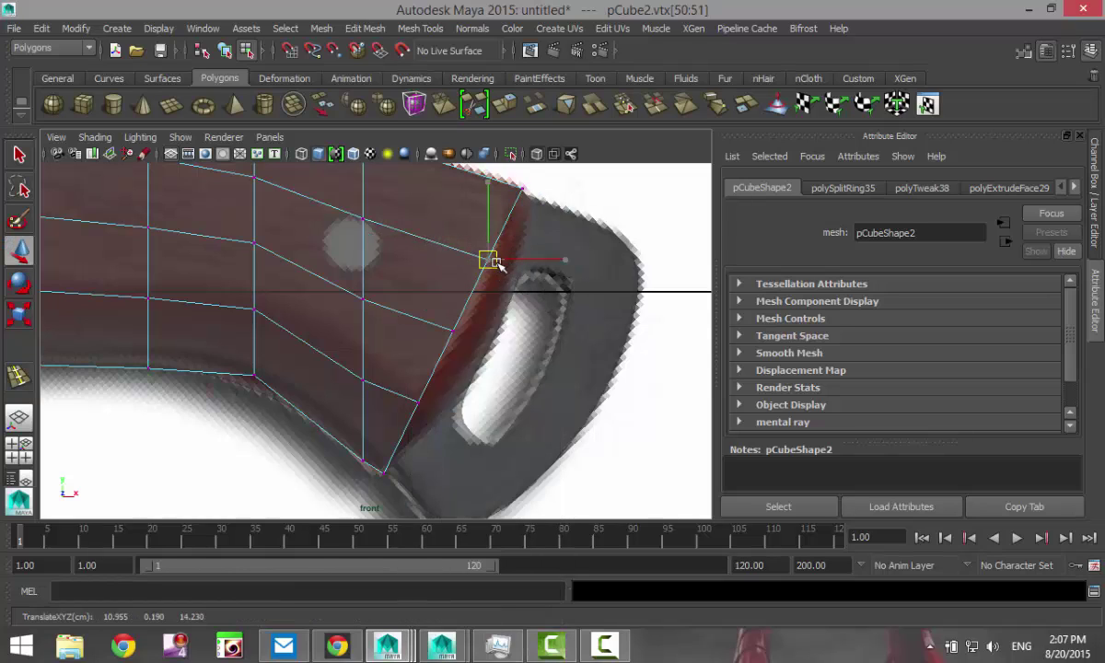
left_click_drag(488, 261, 517, 267)
left_click_drag(440, 315, 480, 351)
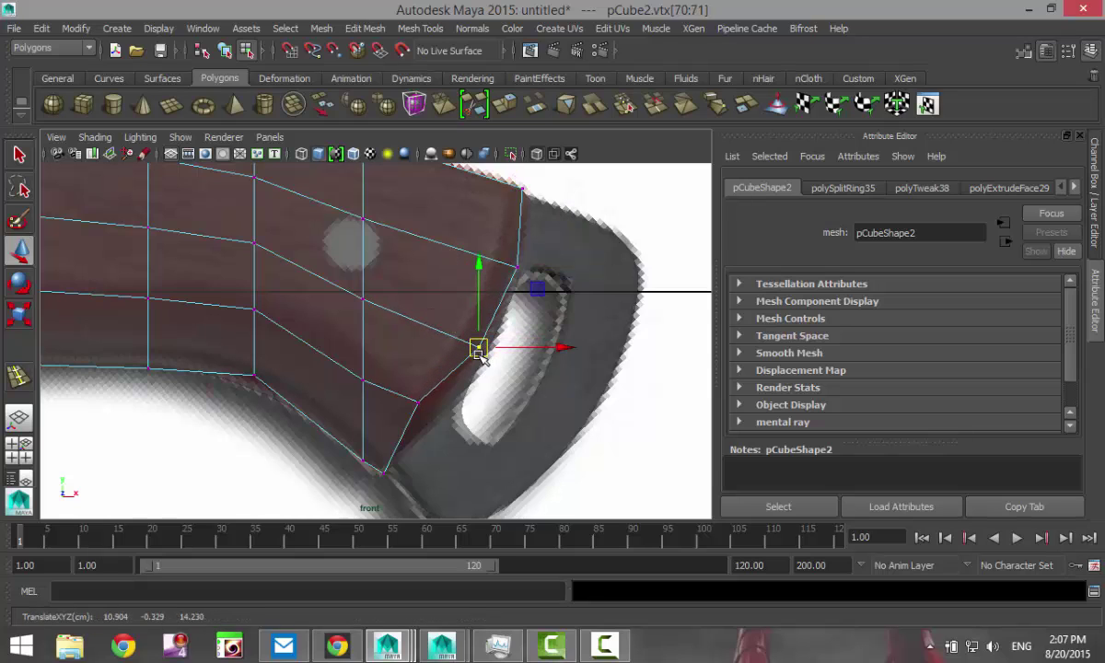
left_click_drag(409, 388, 434, 417)
Step: Shift the intermediate and bottom vertex pairs at the blade-side end to follow the wood's curved front edge
middle_click_drag(282, 447, 365, 409, "alt")
scroll(365, 408, "down", 5)
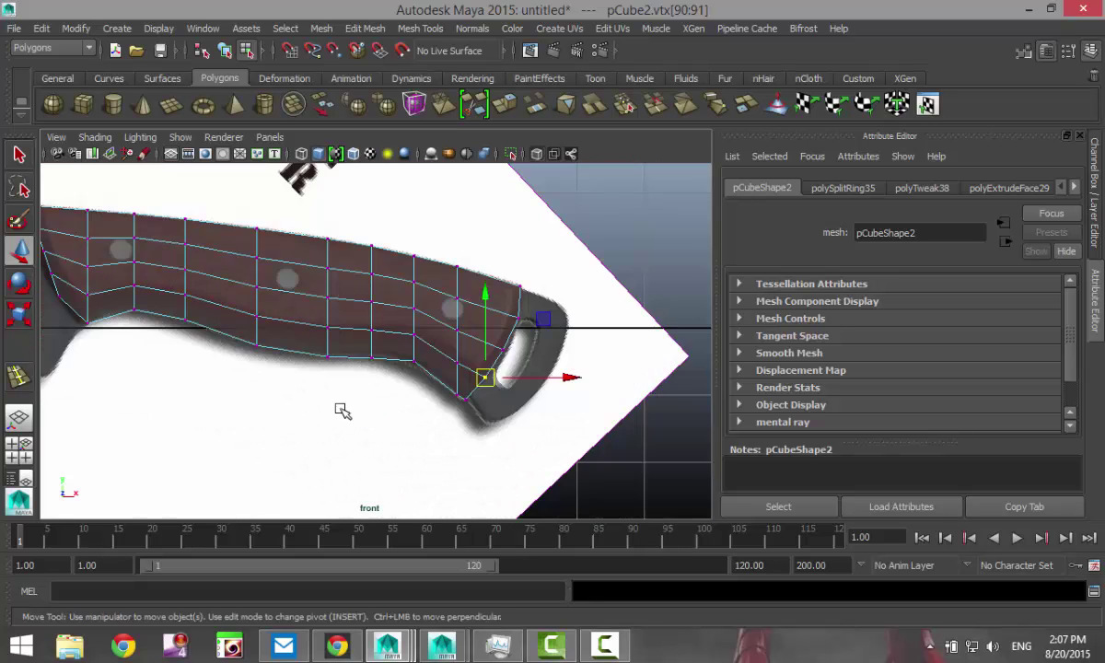
scroll(343, 412, "up", 5)
scroll(201, 403, "down", 5)
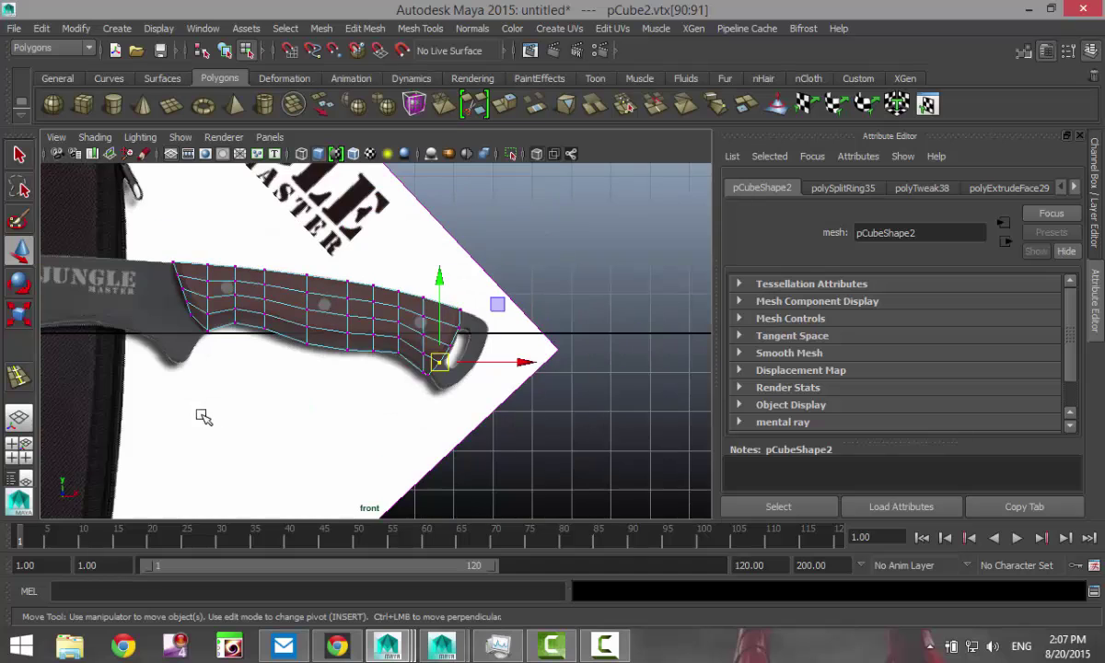
scroll(261, 430, "up", 6)
scroll(320, 419, "up", 6)
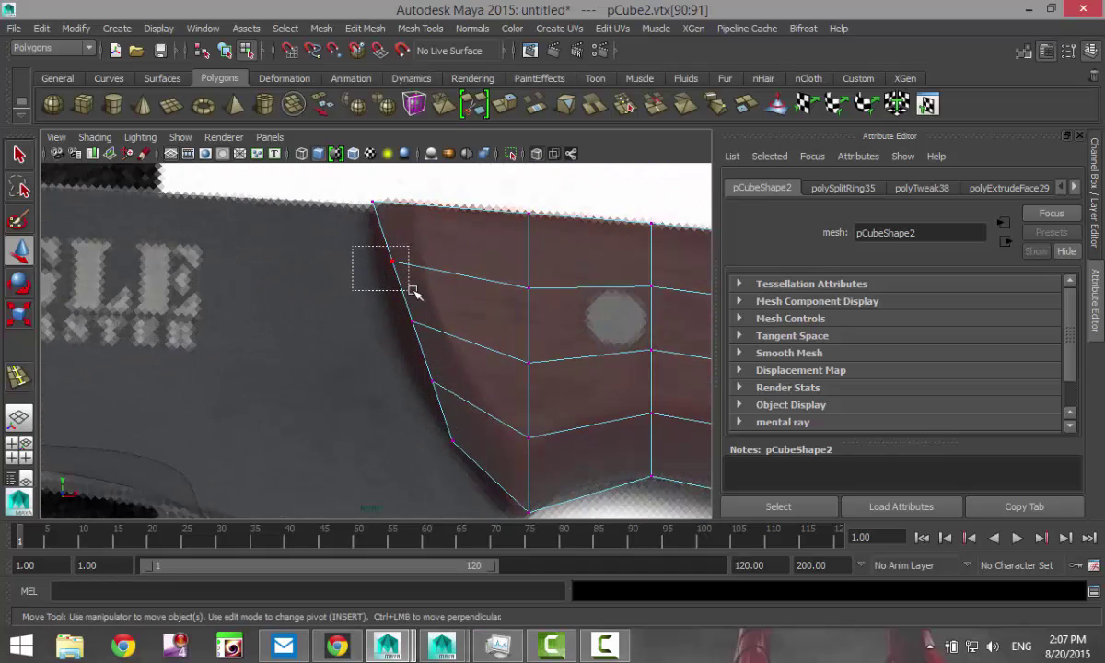
left_click_drag(413, 291, 414, 389)
left_click_drag(423, 438, 475, 487)
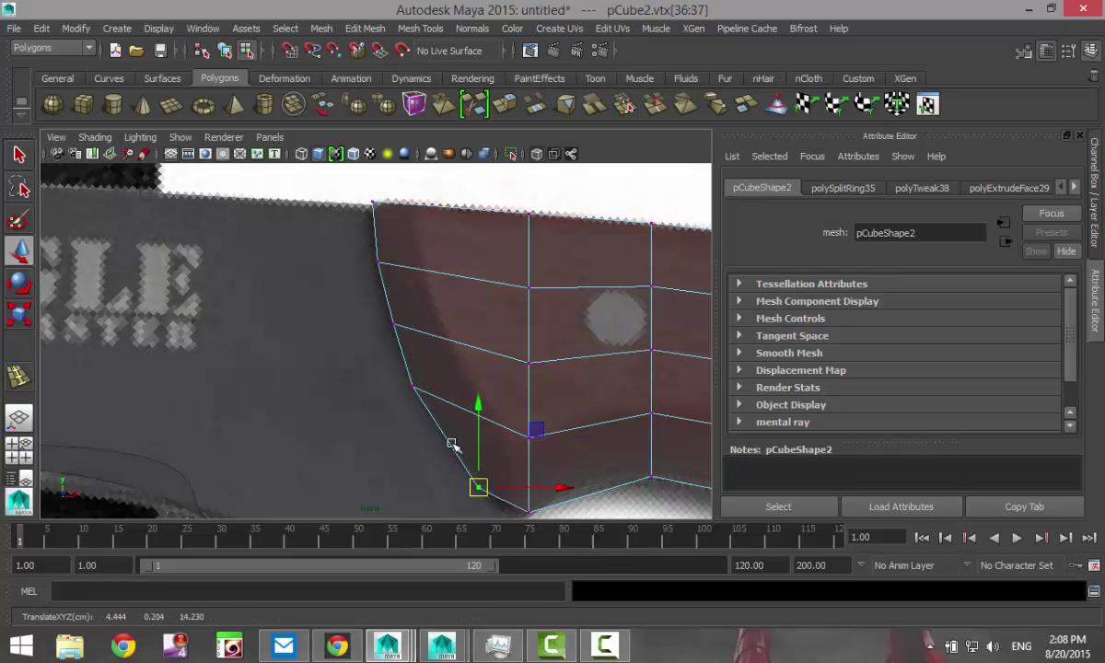
Step: In the perspective view, select the whole handle and scale its thickness along Z to about 0.5
scroll(451, 433, "down", 5)
middle_click_drag(375, 392, 255, 378, "alt")
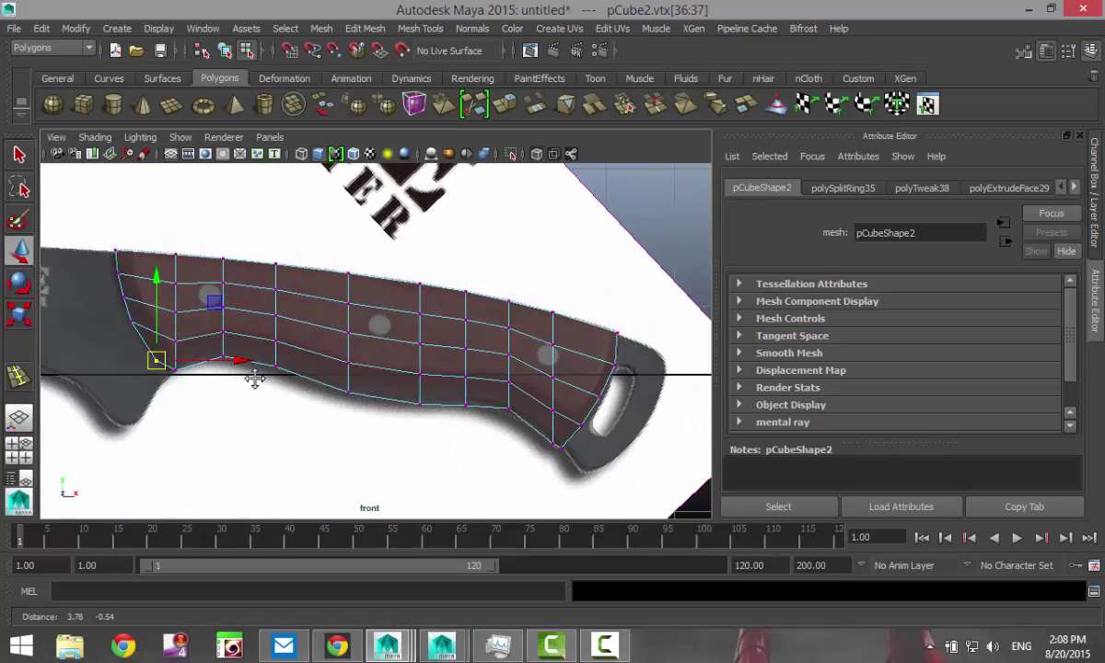
left_click(20, 443)
key("space")
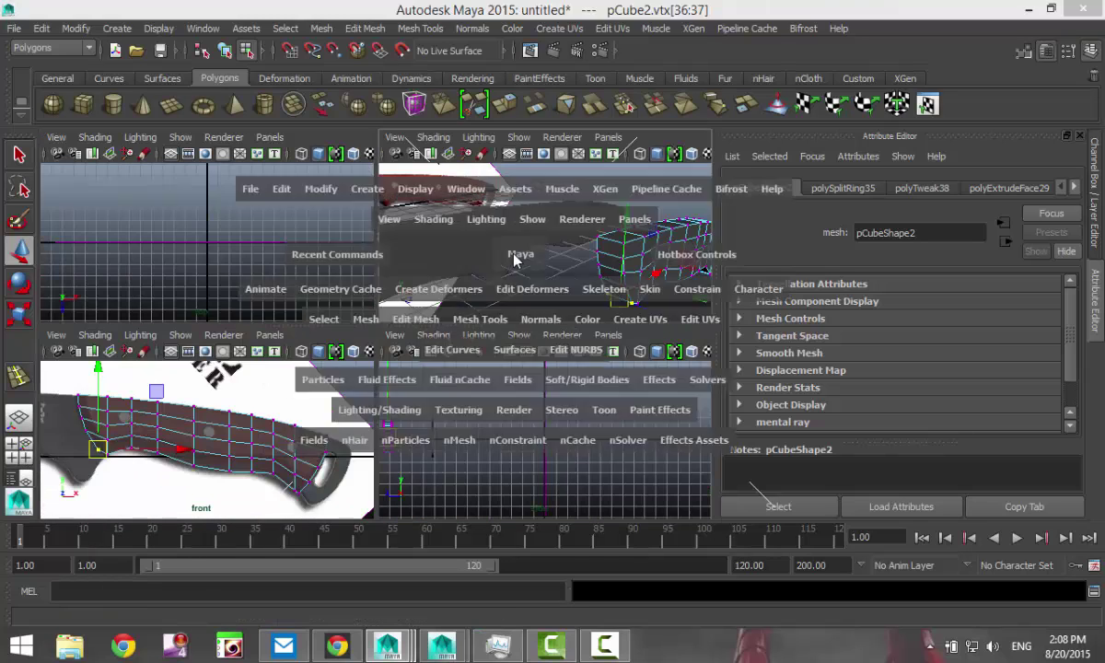
left_click_drag(467, 316, 274, 323, "alt")
right_click_drag(447, 244, 511, 214)
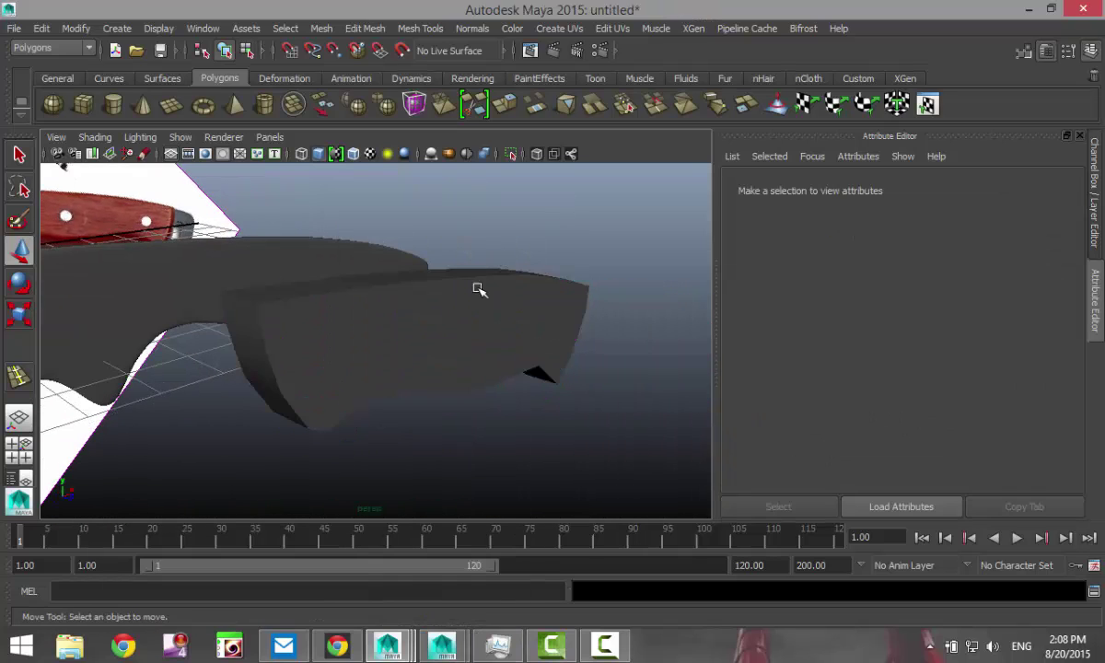
left_click(498, 362)
key("r")
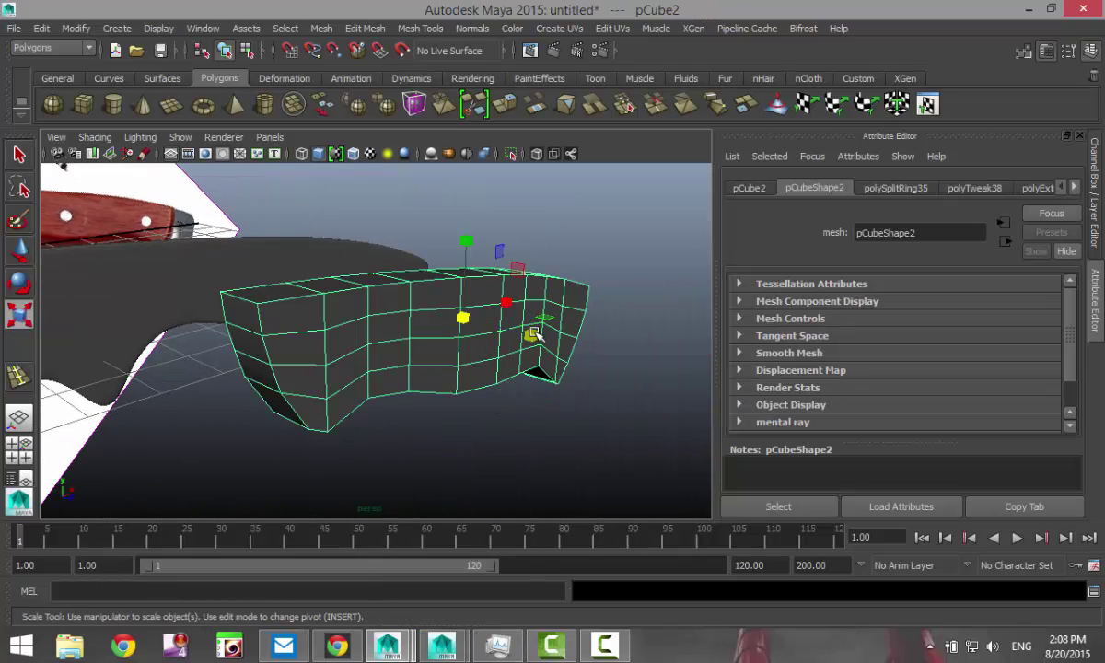
left_click_drag(536, 336, 495, 334)
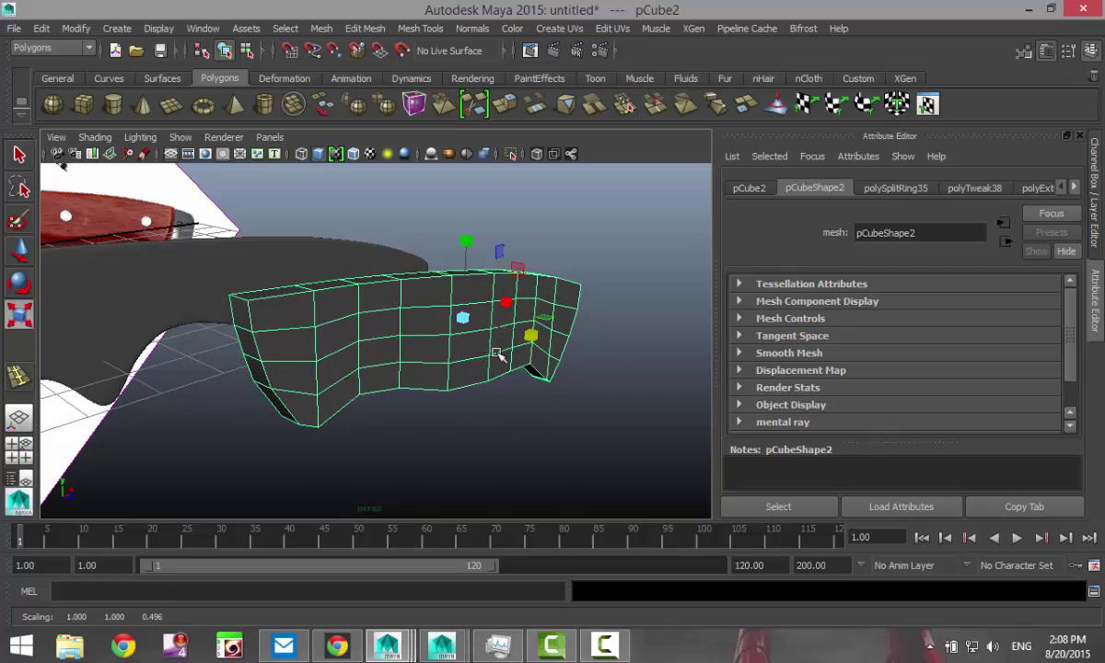
Step: Preview the handle smoothed, inspect its form from above, and return it to the unsmoothed display
key("3")
left_click(529, 424)
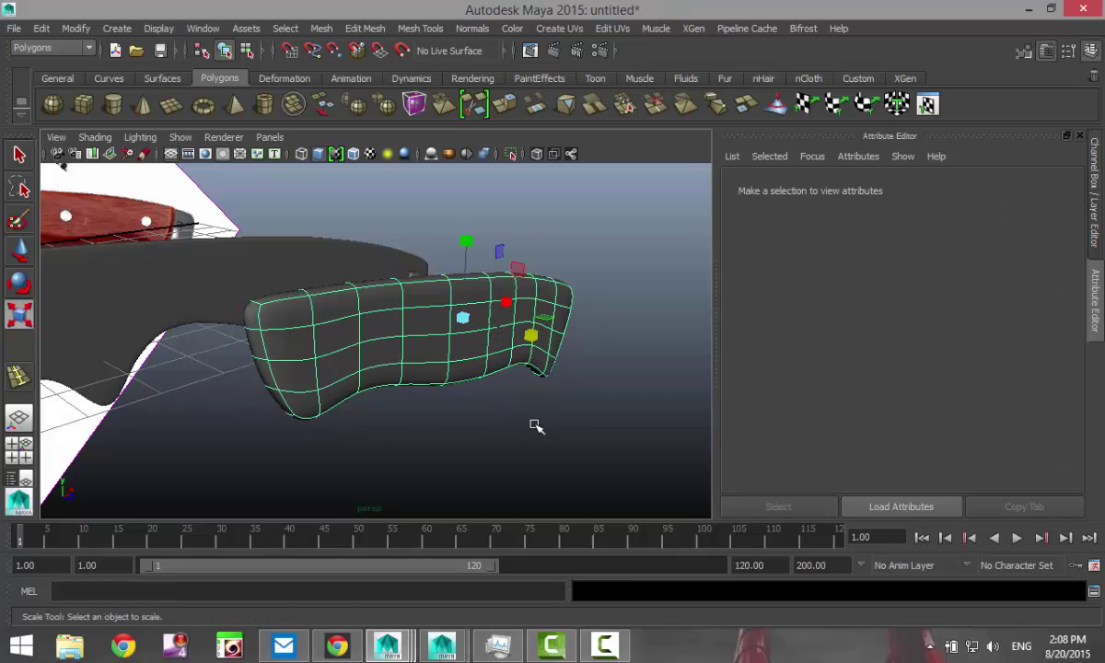
scroll(527, 429, "down", 3)
left_click_drag(526, 428, 526, 448, "alt")
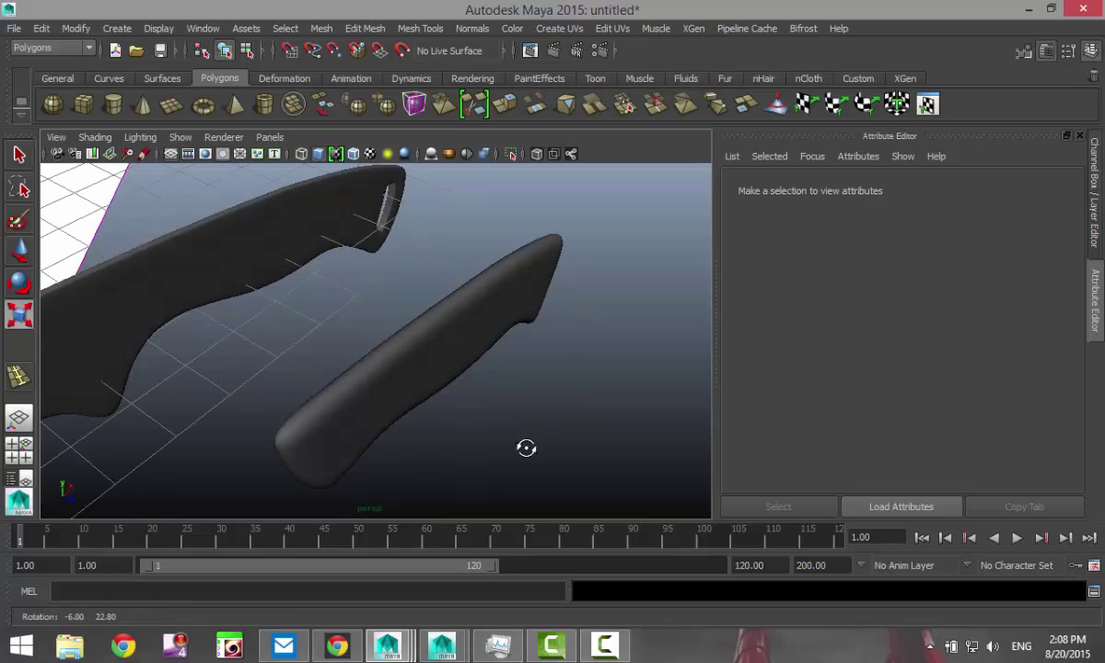
left_click(415, 376)
key("1")
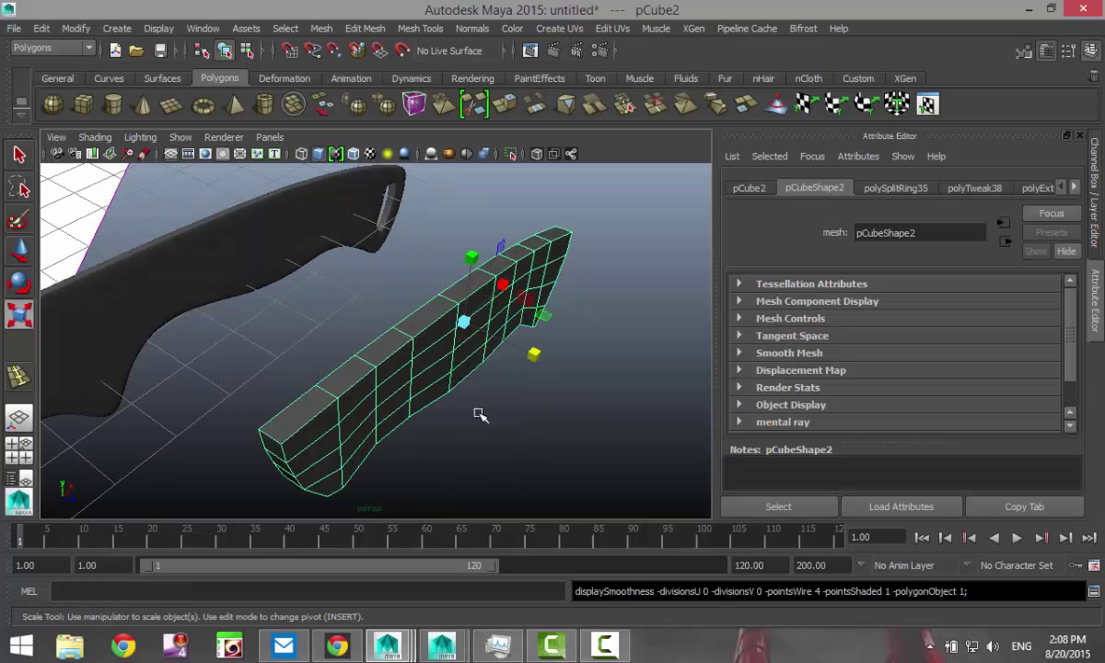
Step: Set Insert Edge Loop to equal distance from edge and add two lengthwise loops across the thickness, one near each side face
left_click(421, 29)
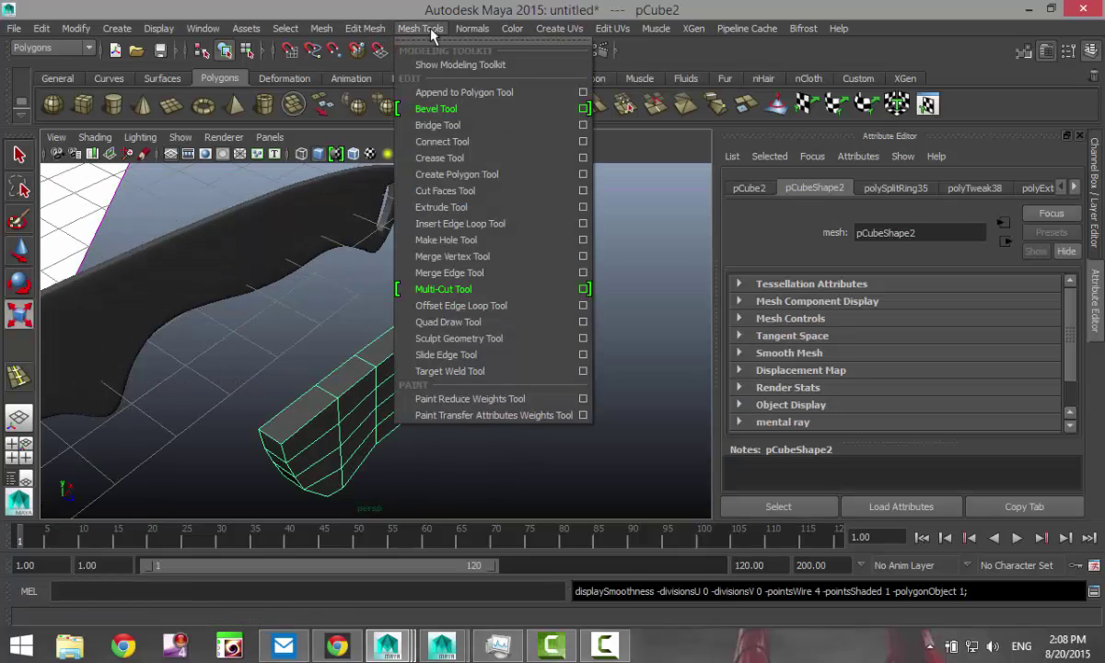
left_click(583, 224)
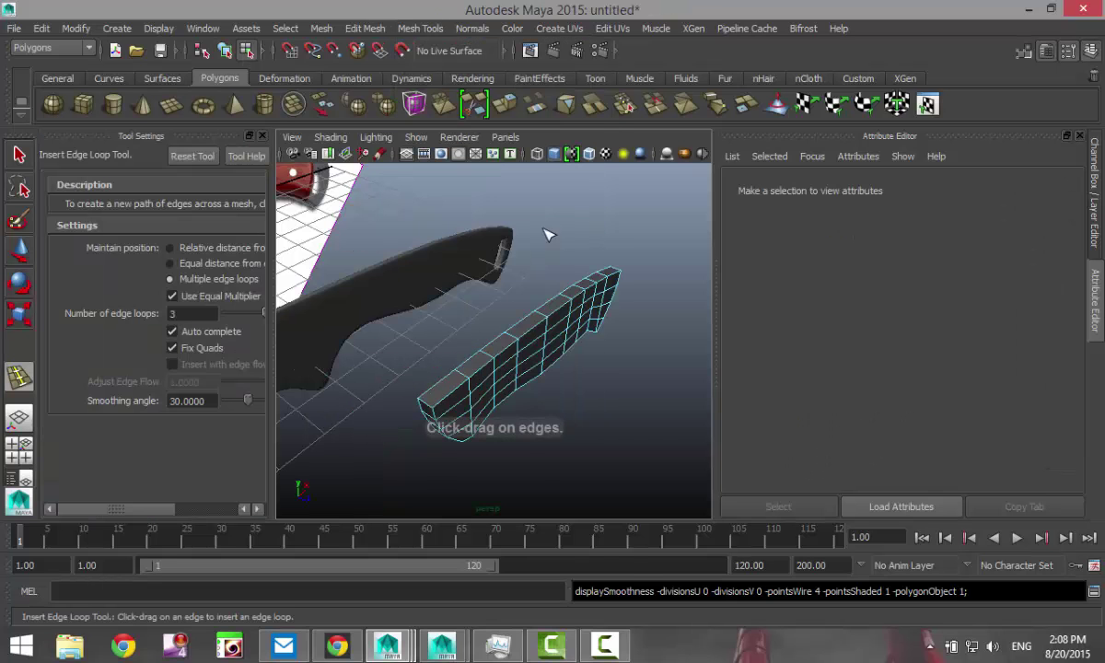
scroll(432, 380, "up", 5)
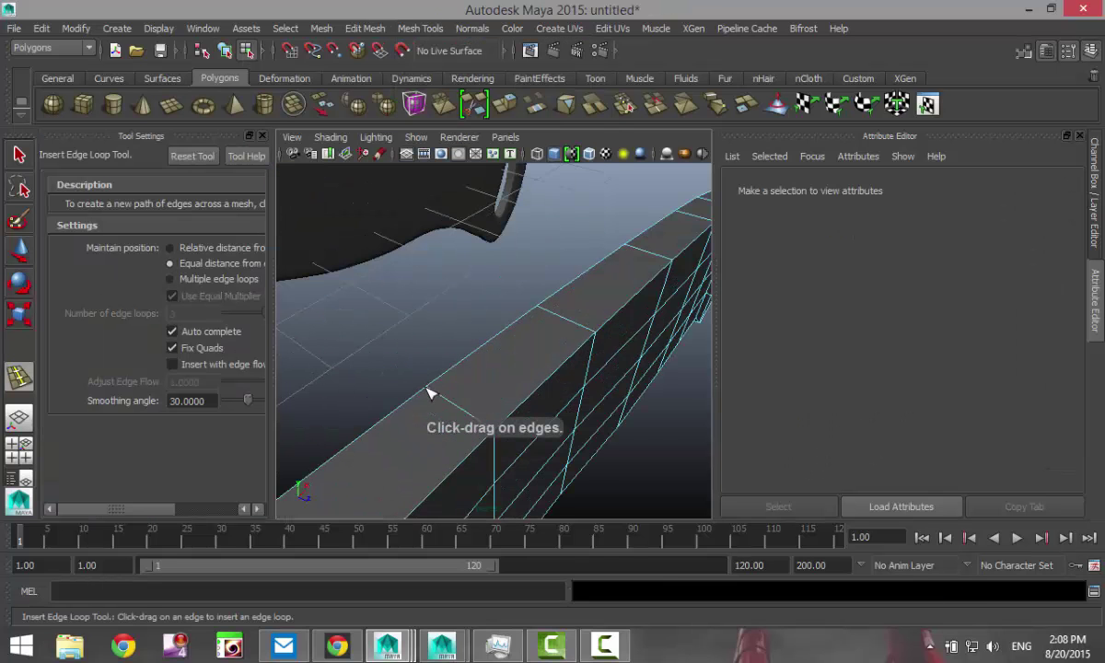
scroll(425, 405, "down", 3)
middle_click_drag(425, 404, 425, 353, "alt")
left_click_drag(425, 353, 491, 396, "alt")
left_click_drag(585, 417, 465, 409, "alt")
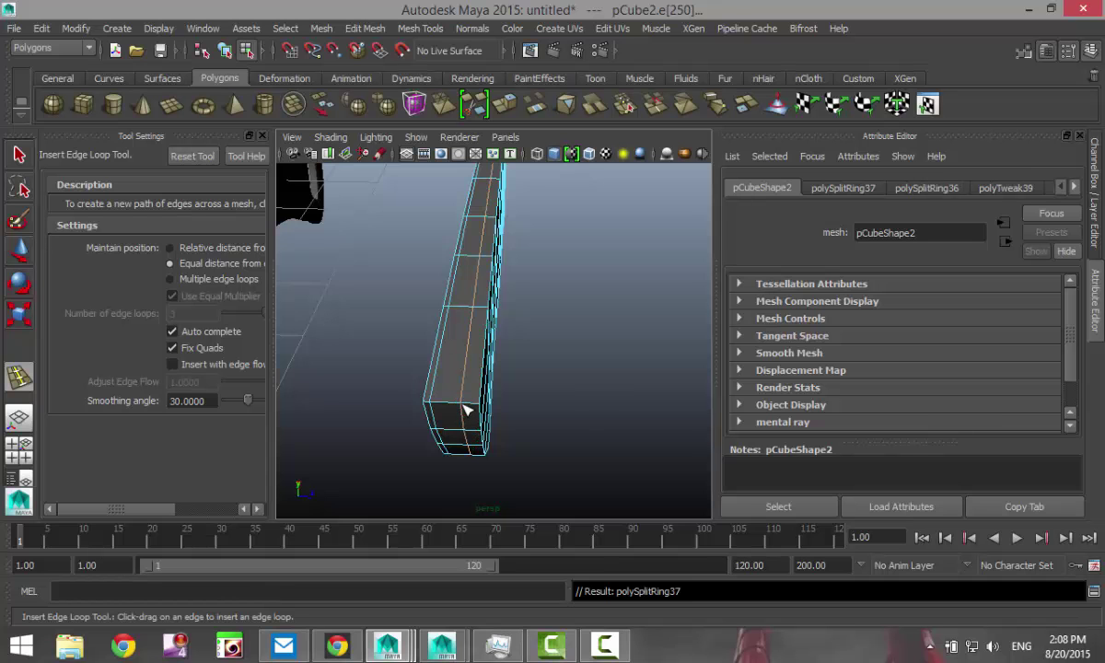
left_click_drag(575, 392, 477, 419, "alt")
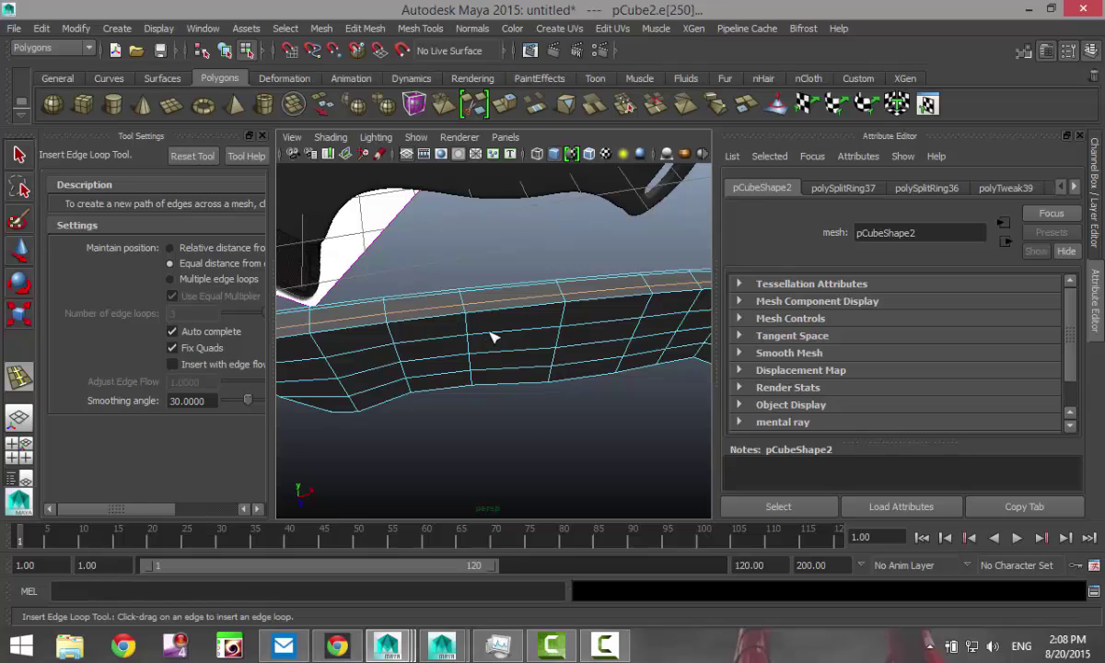
Step: Return the handle to object selection, turn on its smooth preview, and check its shape beside the blade
key("q")
right_click_drag(494, 338, 572, 215)
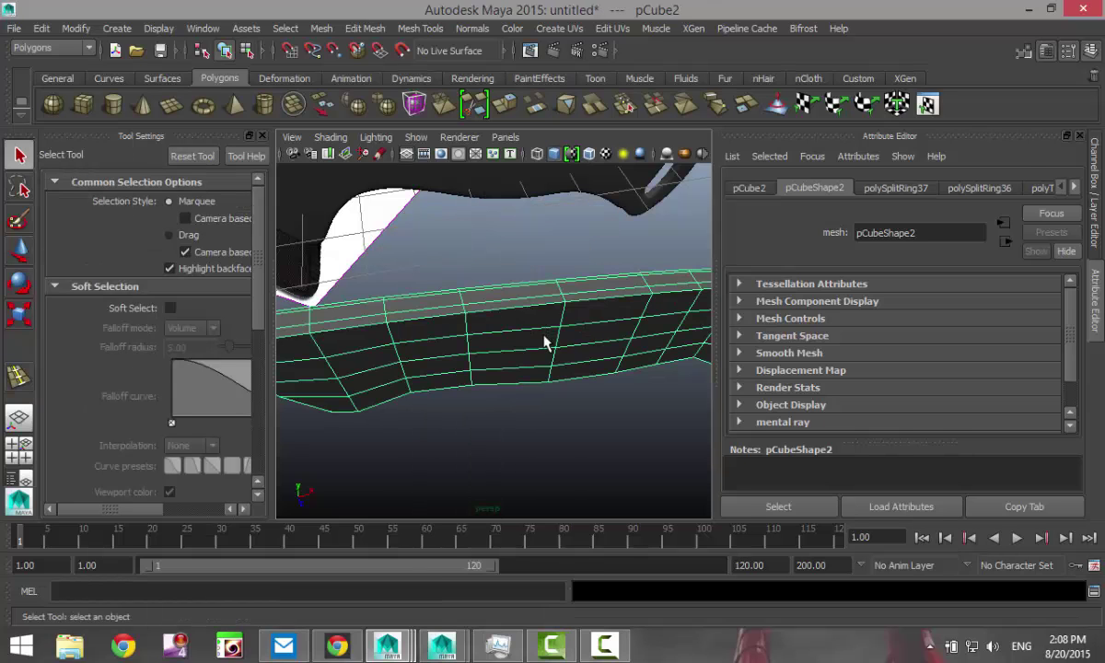
key("3")
left_click(507, 421)
left_click_drag(506, 421, 470, 377, "alt")
left_click(485, 332)
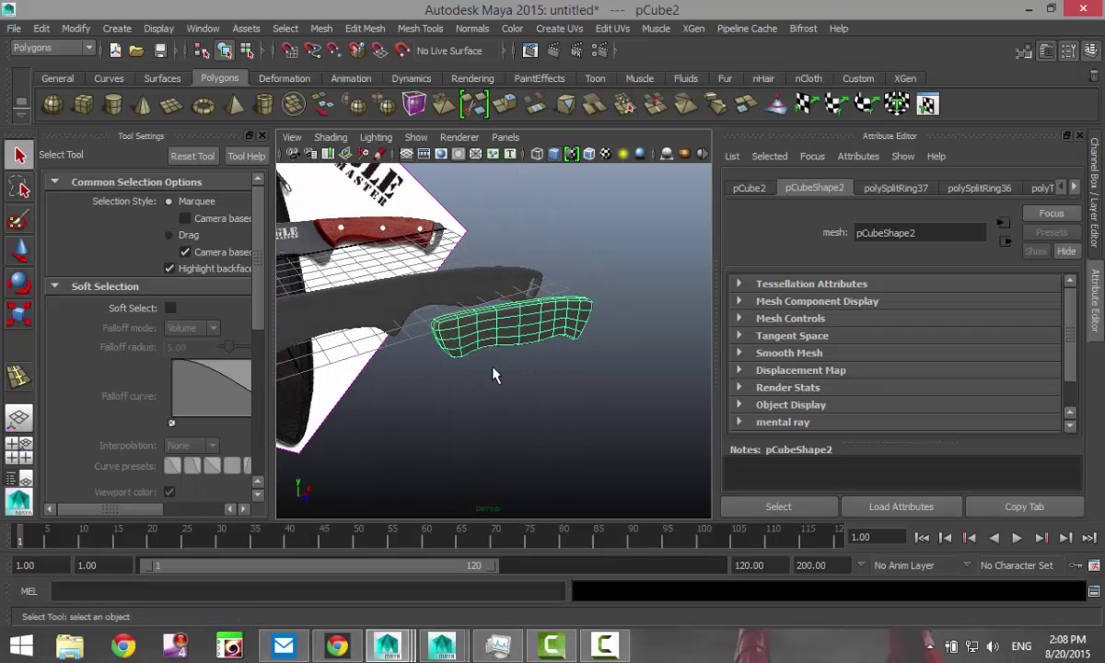
Step: Switch the handle to face selection and select its outer side faces from the blade end through the midsection
scroll(495, 375, "up", 5)
scroll(501, 437, "down", 8)
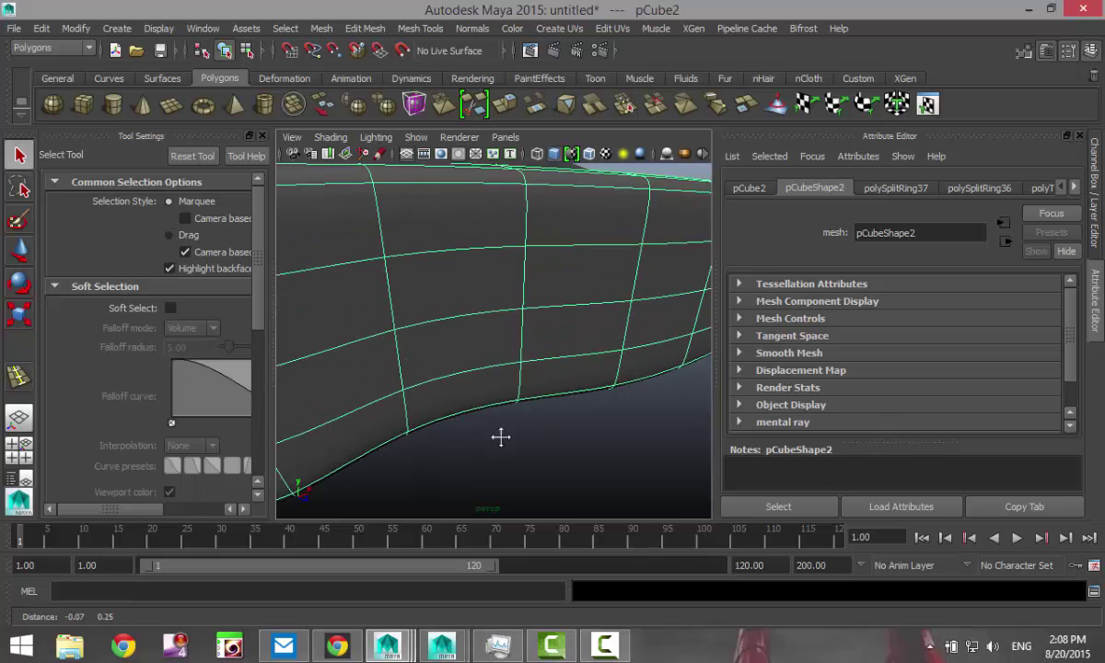
left_click_drag(525, 460, 506, 447, "alt")
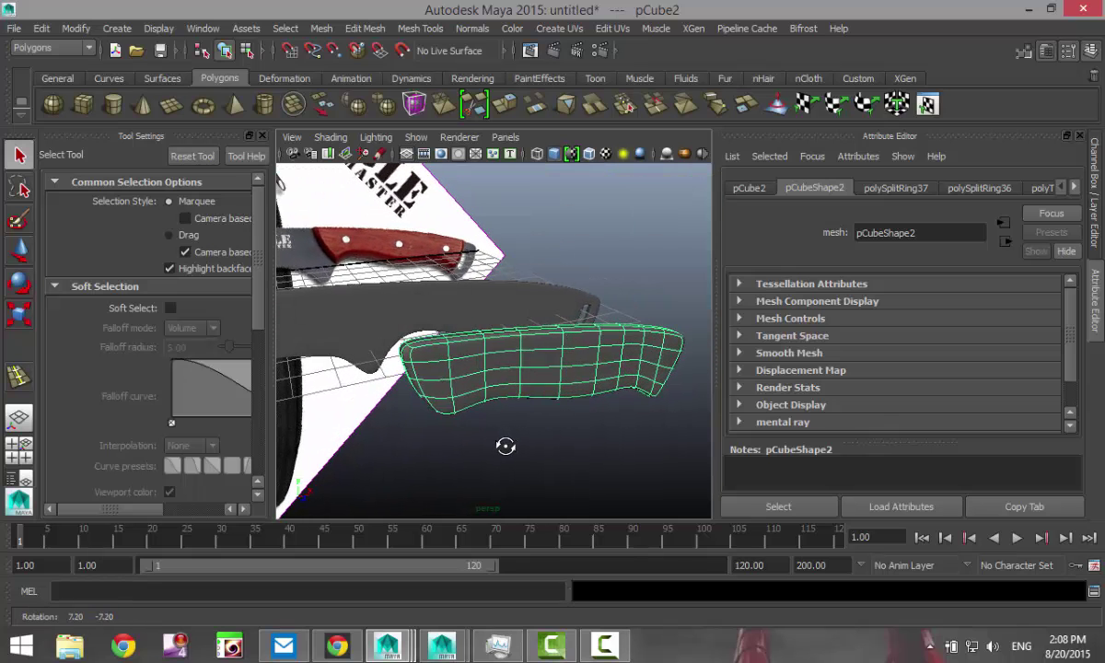
scroll(414, 396, "up", 3)
right_click_drag(375, 369, 371, 271)
left_click(362, 361)
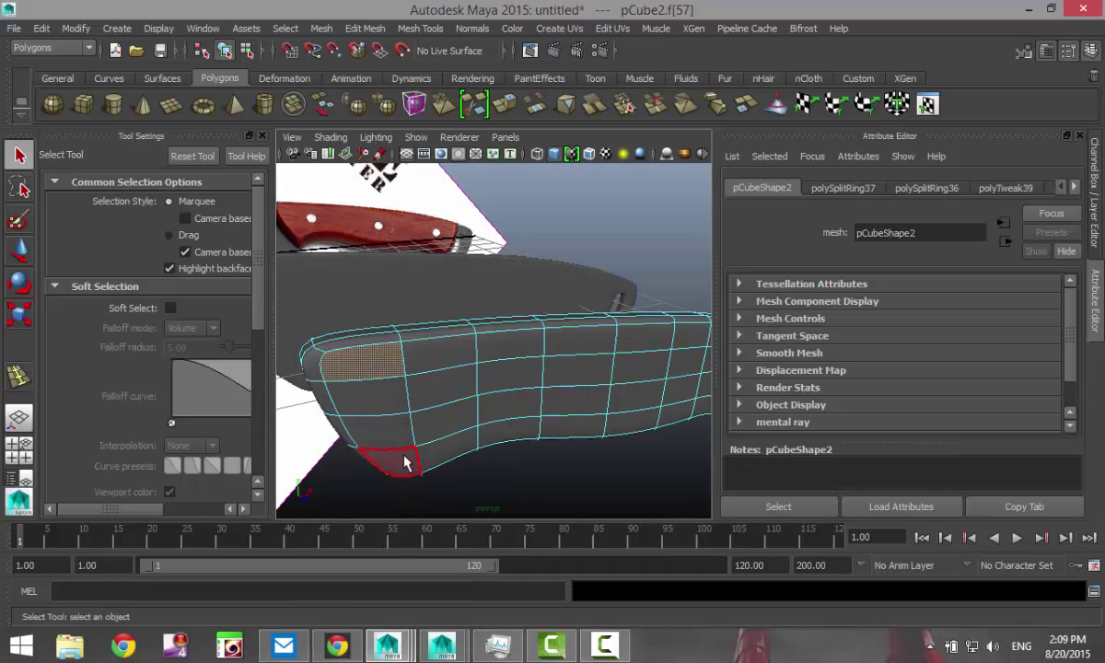
double_click(373, 433, "shift")
left_click(438, 357, "shift")
left_click(444, 391, "shift")
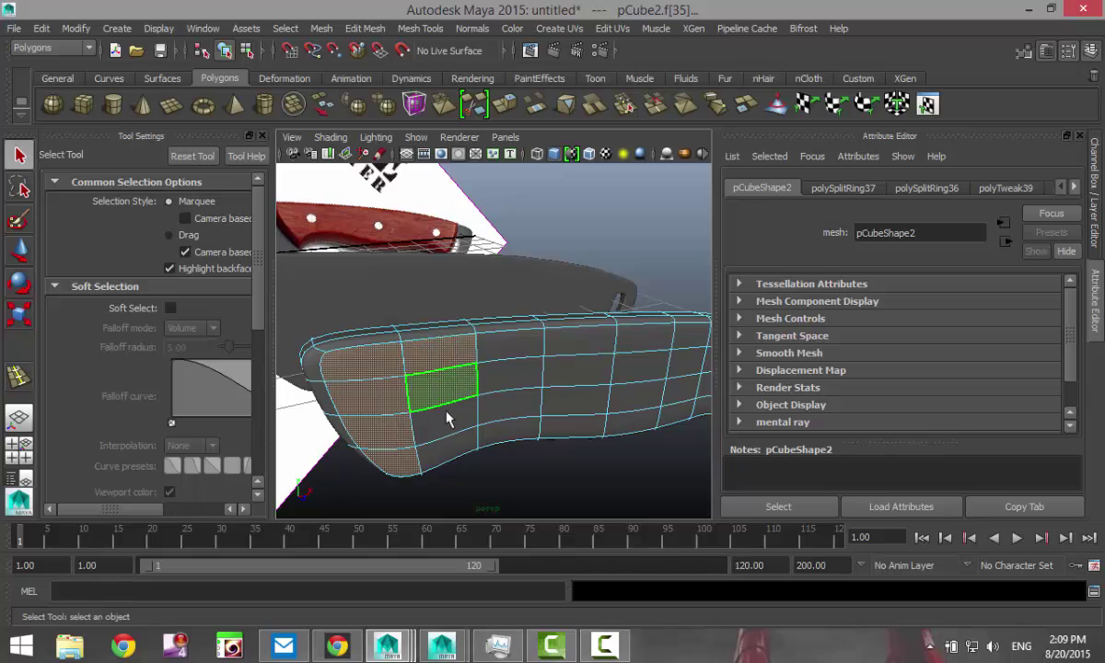
left_click(447, 419, "shift")
left_click(446, 448, "shift")
left_click(508, 435, "shift")
left_click(509, 404, "shift")
left_click(508, 375, "shift")
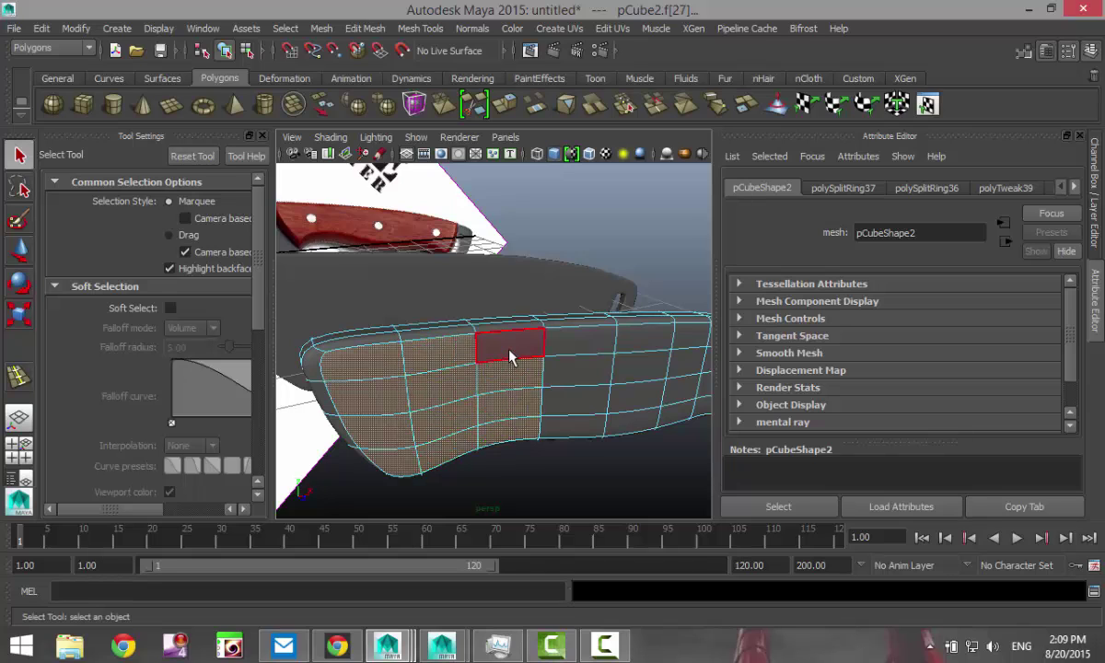
left_click(509, 346, "shift")
left_click(575, 343, "shift")
left_click(575, 369, "shift")
left_click(568, 396, "shift")
left_click(566, 431, "shift")
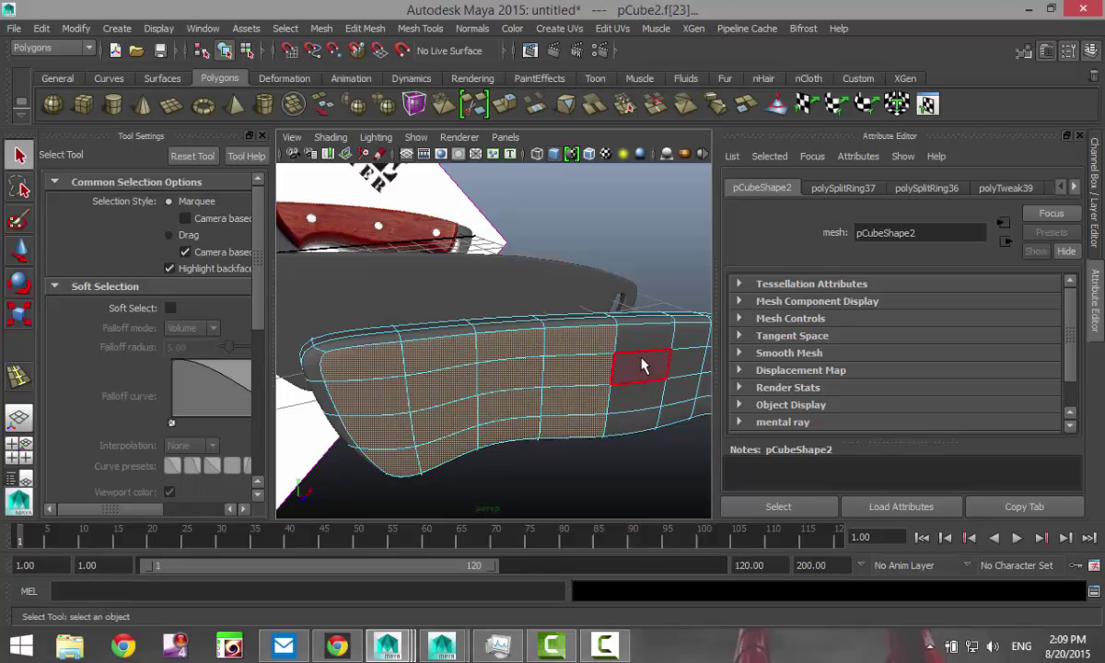
left_click(645, 340, "shift")
left_click(646, 371, "shift")
left_click(641, 399, "shift")
left_click(643, 429, "shift")
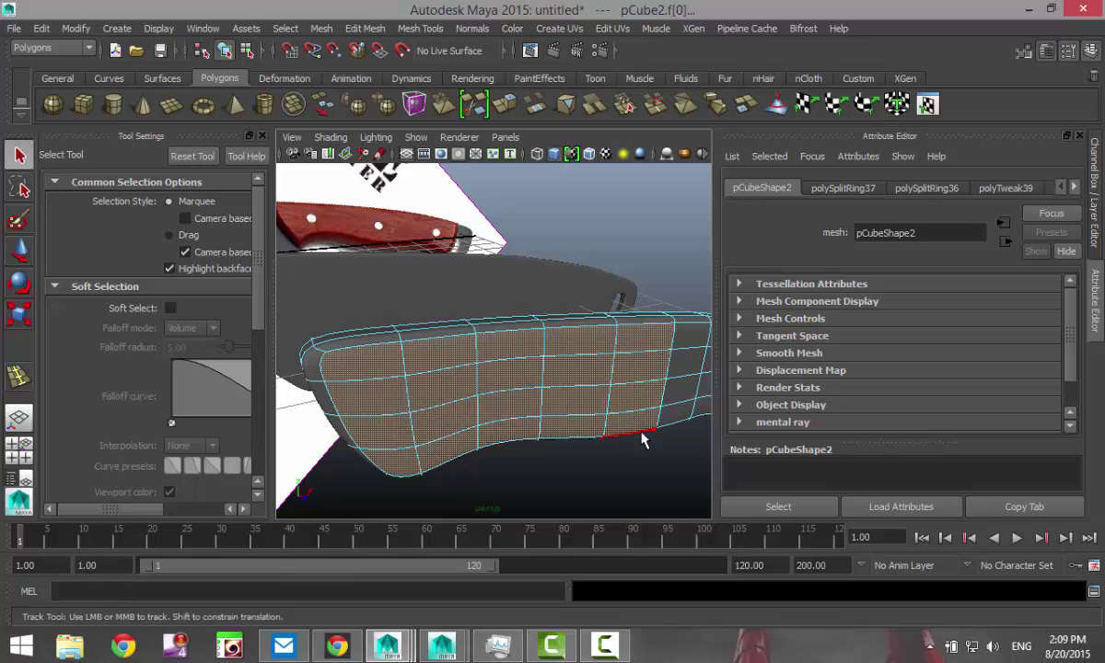
Step: Extend the face selection over the remaining outer side faces up to the handle's butt end
left_click_drag(642, 439, 479, 364, "alt")
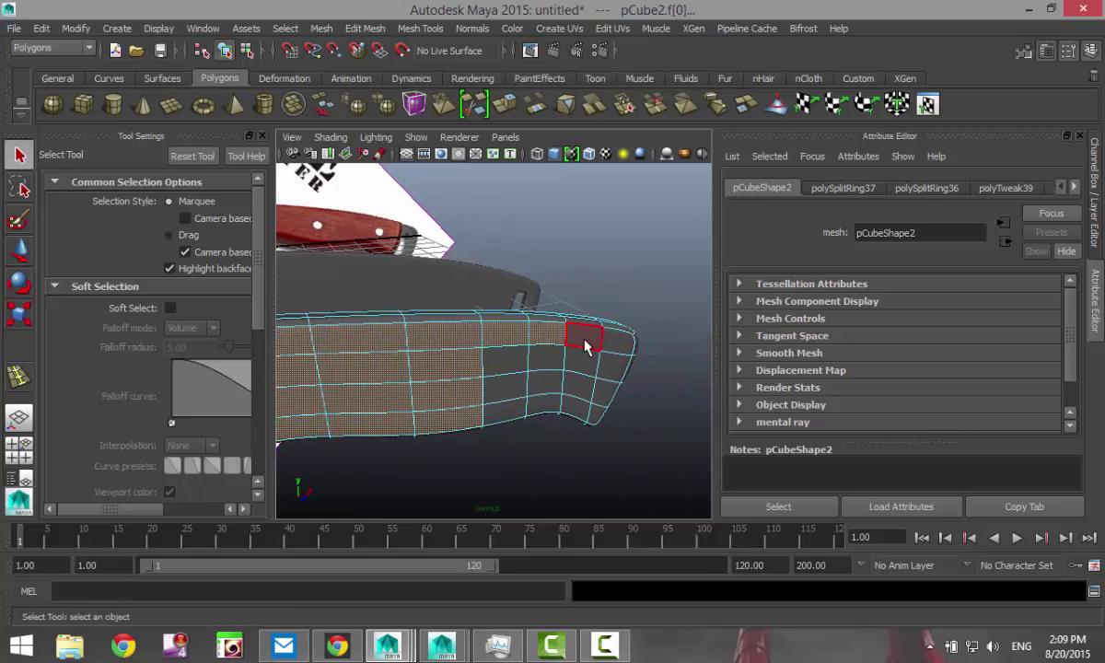
left_click(621, 344, "shift")
left_click(606, 366, "shift")
left_click(584, 362, "shift")
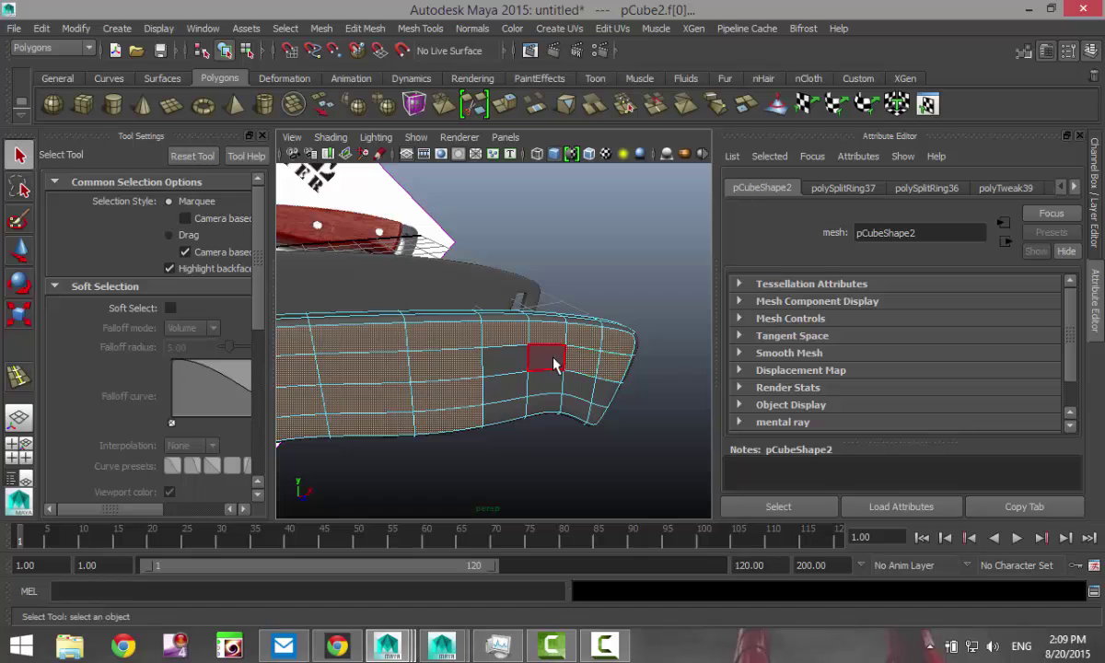
left_click(551, 360, "shift")
left_click(521, 362, "shift")
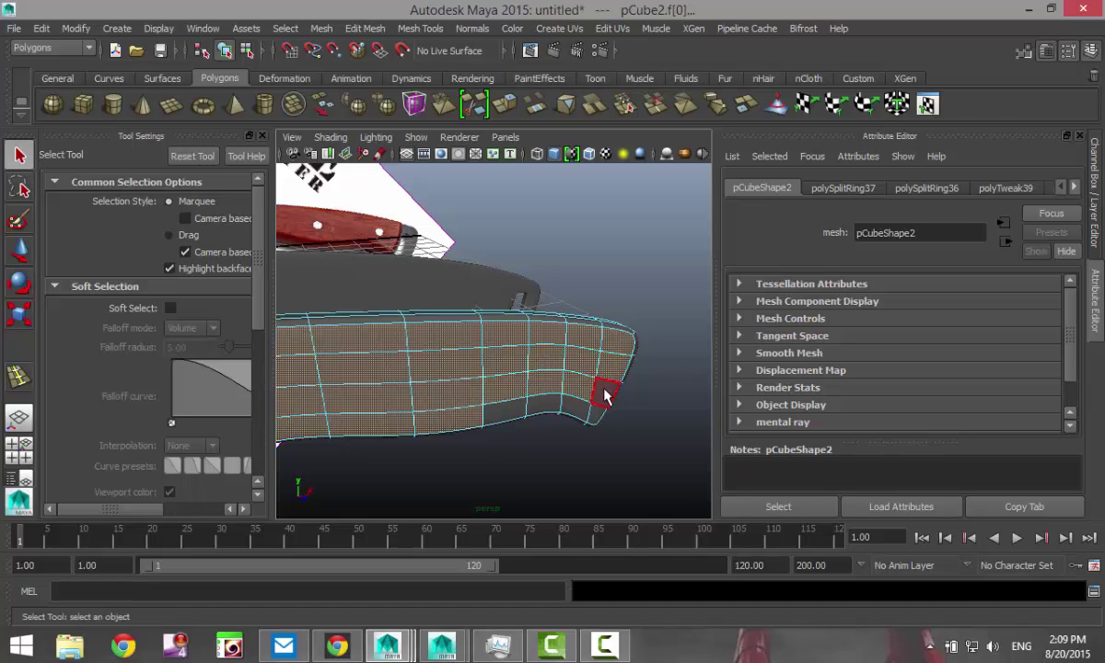
left_click(575, 406, "shift")
left_click(544, 407, "shift")
left_click(498, 411, "shift")
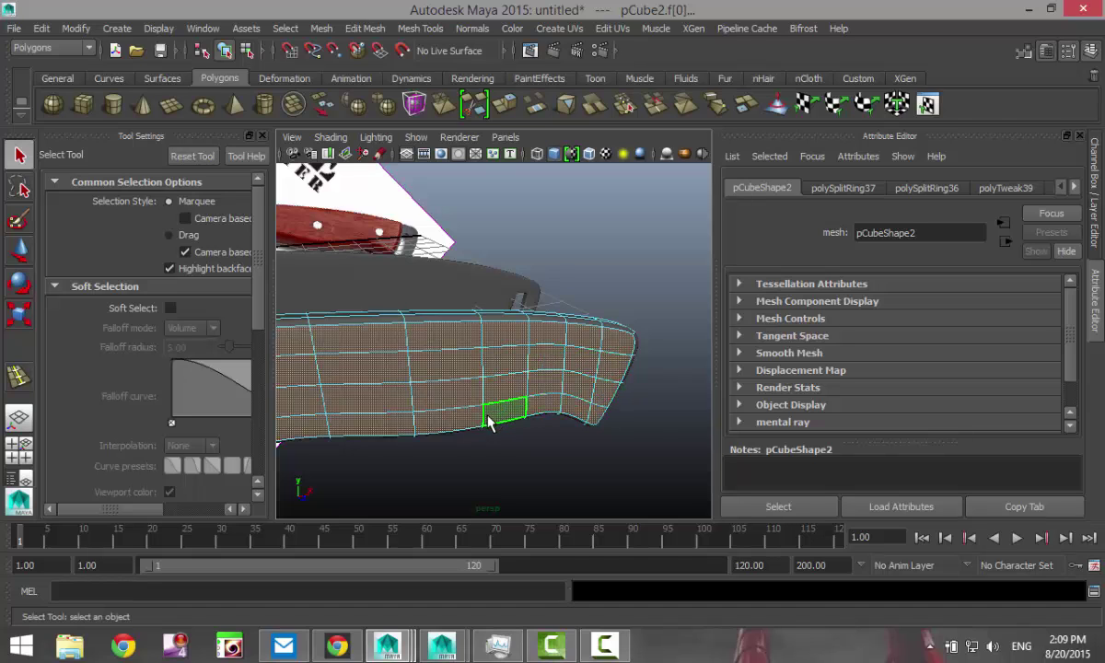
Step: Scale the selected side faces down slightly and raise them along Y to about 0.53
scroll(452, 439, "down", 5)
left_click_drag(439, 449, 477, 430, "alt")
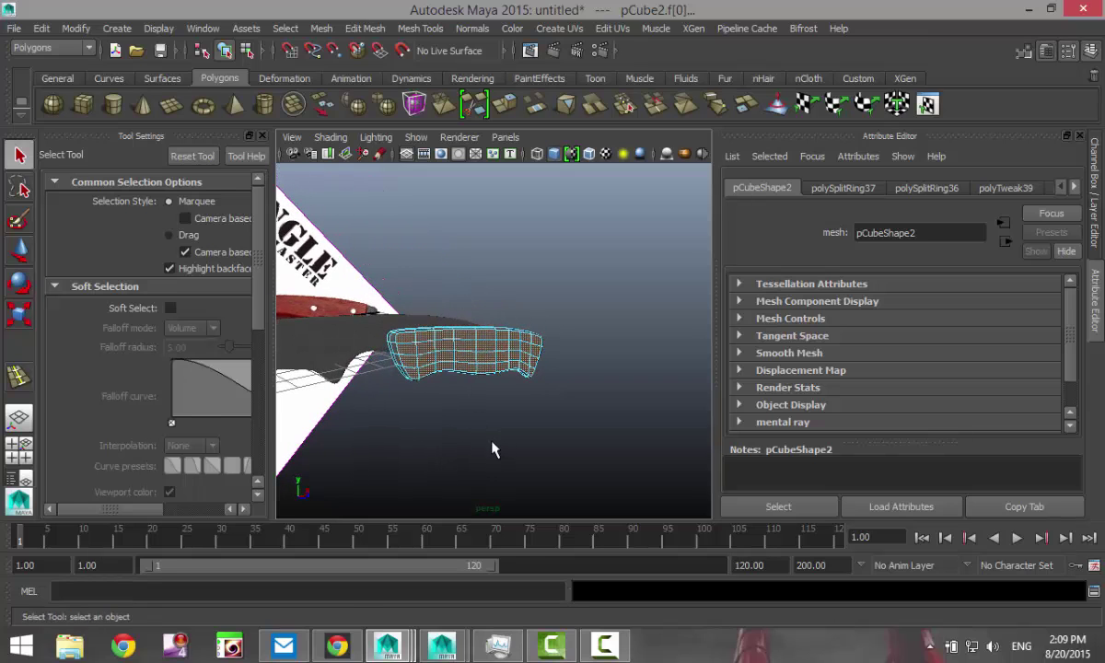
key("r")
left_click_drag(479, 361, 467, 364)
scroll(467, 366, "up", 5)
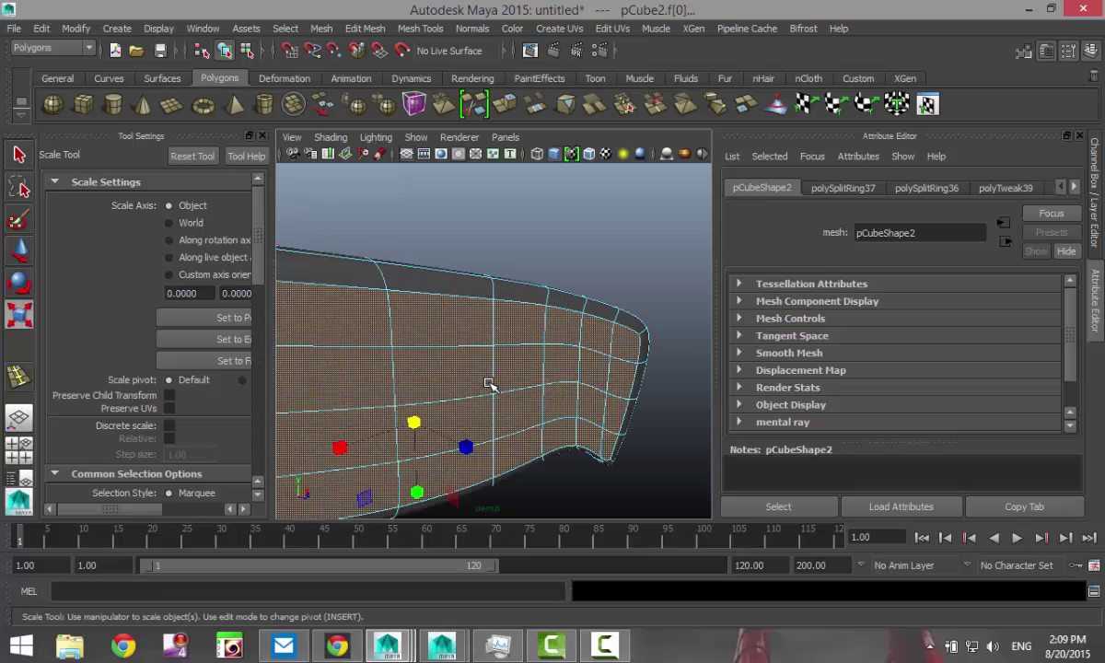
left_click_drag(441, 445, 513, 434, "alt")
key("w")
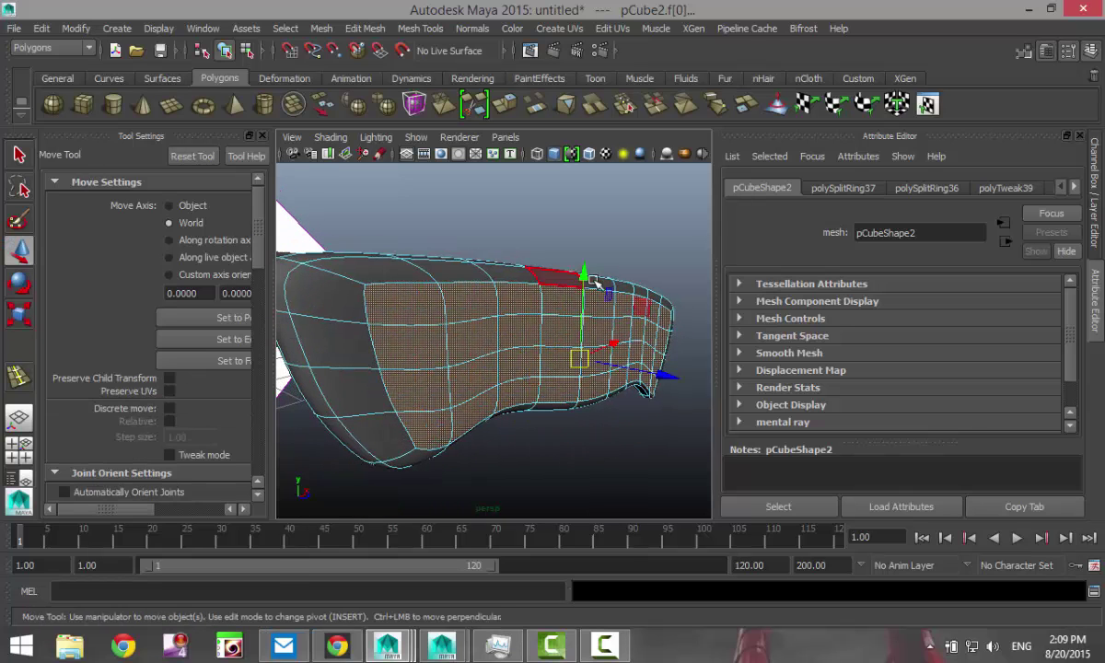
left_click_drag(584, 274, 586, 262)
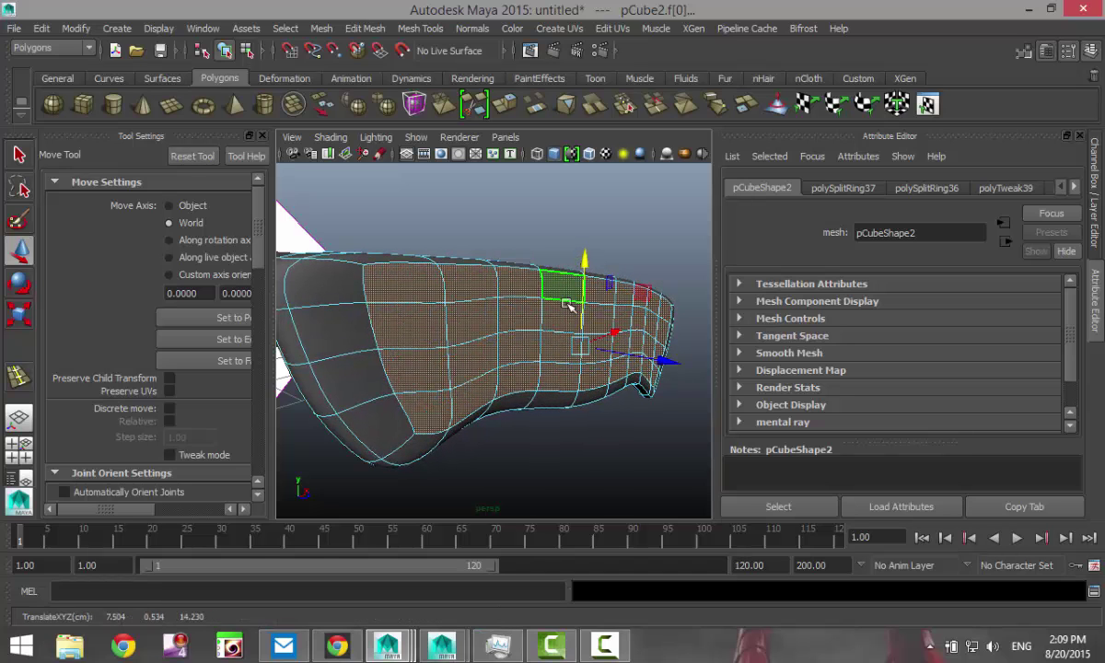
Step: Move the selected side faces along Z to adjust the handle's outer depth, and clear the face selection
scroll(548, 331, "down", 5)
mouse_move(496, 376)
left_mouse_down("alt")
mouse_move(550, 400)
mouse_move(503, 376)
left_mouse_up("alt")
left_click_drag(629, 362, 641, 358)
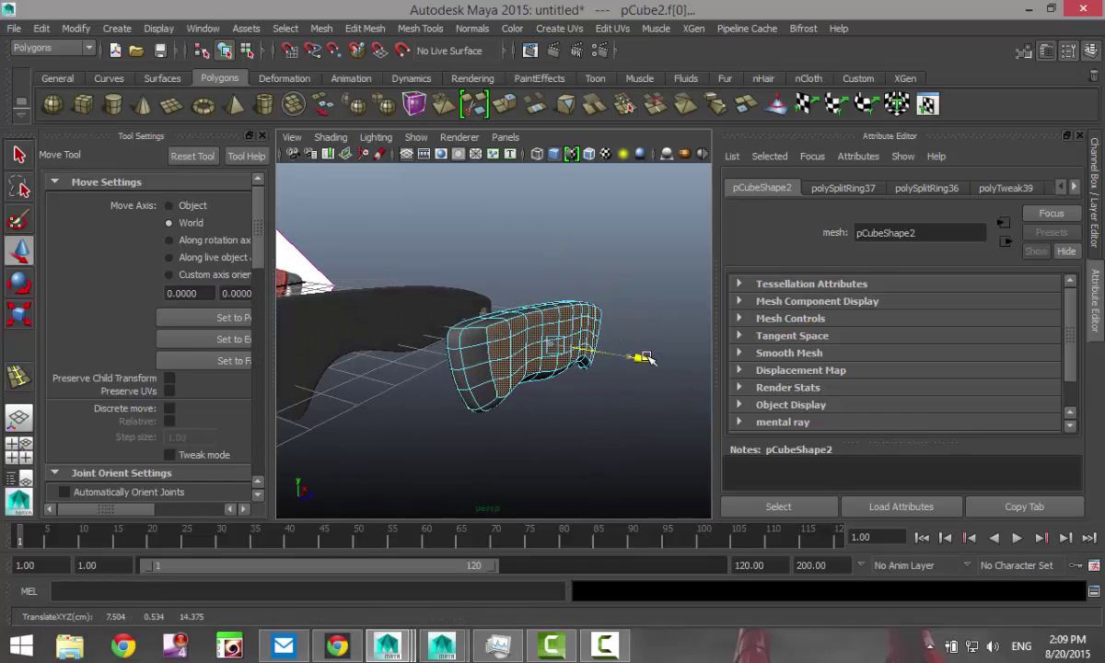
mouse_move(602, 385)
left_mouse_down("alt")
mouse_move(487, 360)
mouse_move(475, 378)
mouse_move(608, 382)
left_mouse_up("alt")
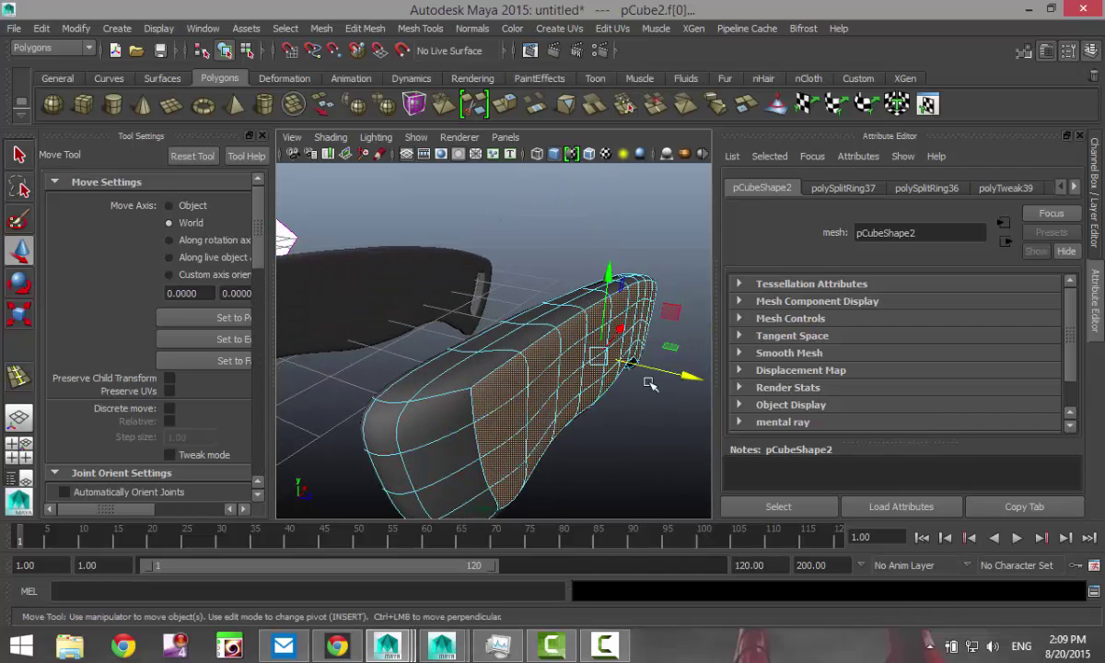
left_click_drag(691, 376, 568, 387)
left_click(591, 445)
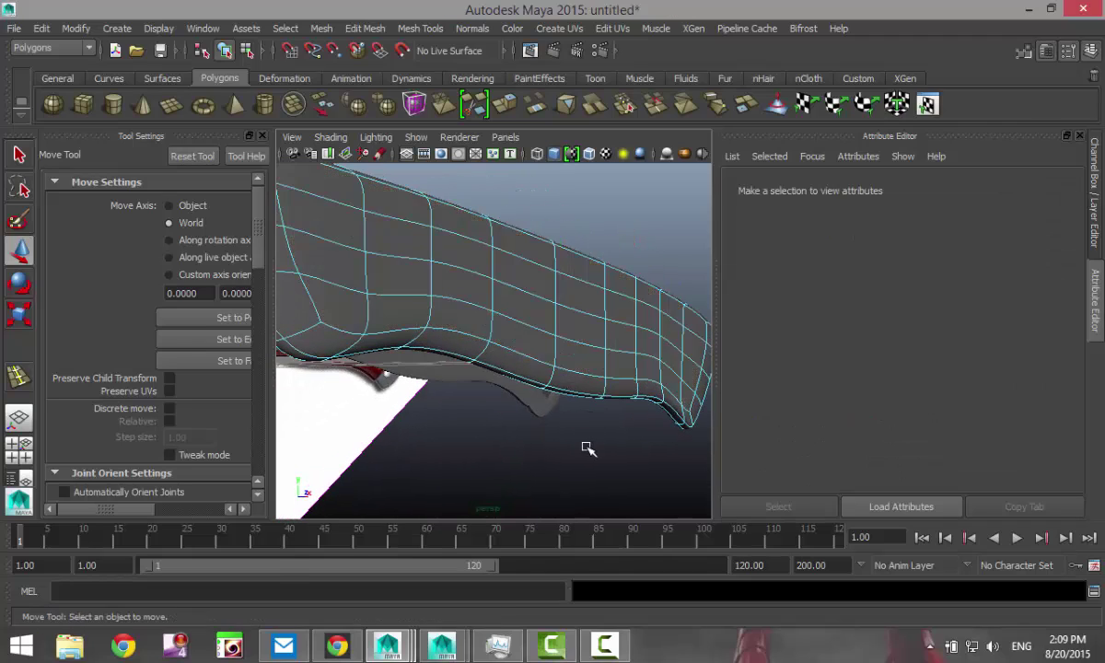
Step: Return the handle to object selection and move the whole handle along Z towards the blade
scroll(586, 446, "down", 5)
left_click_drag(567, 430, 567, 494, "alt")
right_click_drag(493, 371, 577, 203)
left_click(529, 360)
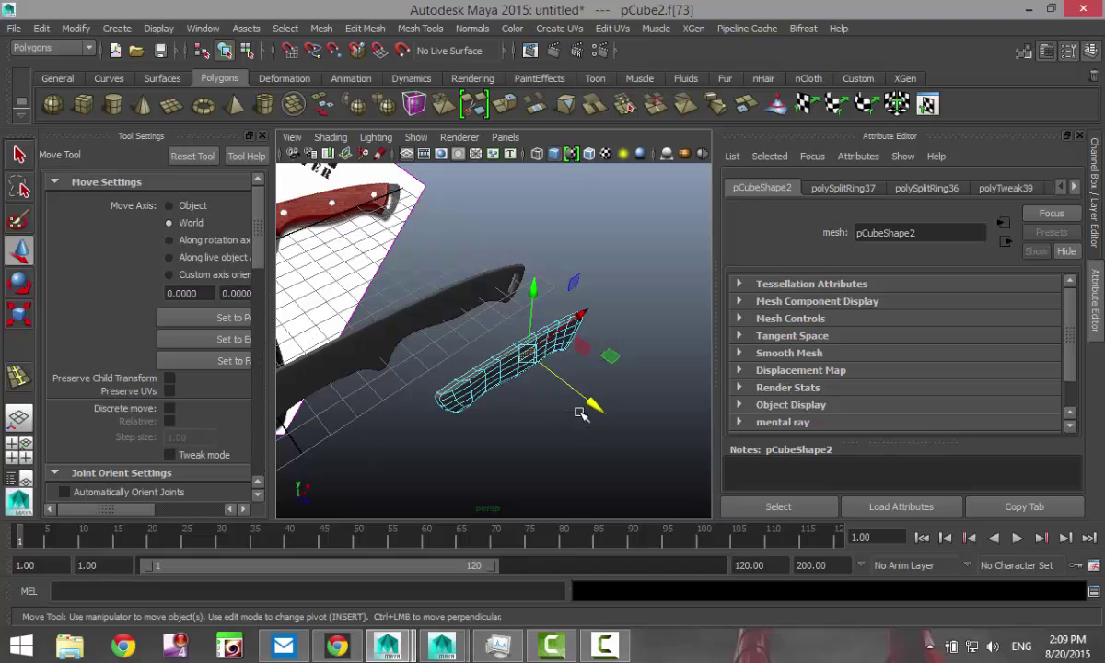
right_click_drag(463, 384, 540, 217)
left_click(541, 257)
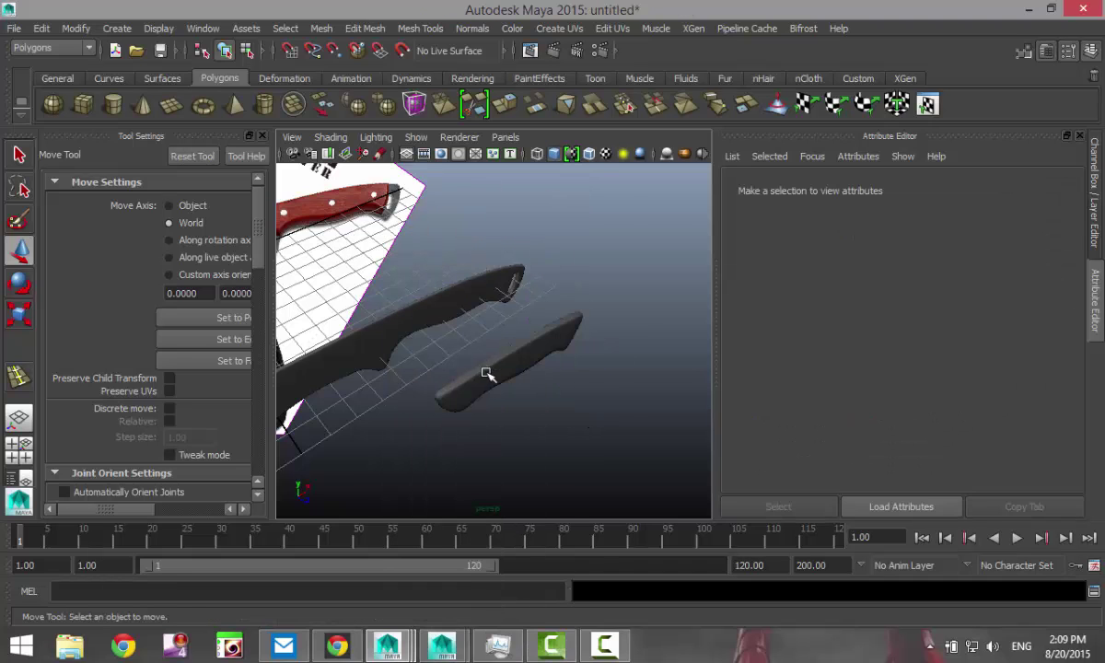
left_click(487, 373)
left_click_drag(592, 423, 520, 354)
Step: In the top view, move the handle along Z against the side of the blade and close the tool settings
left_click(19, 446)
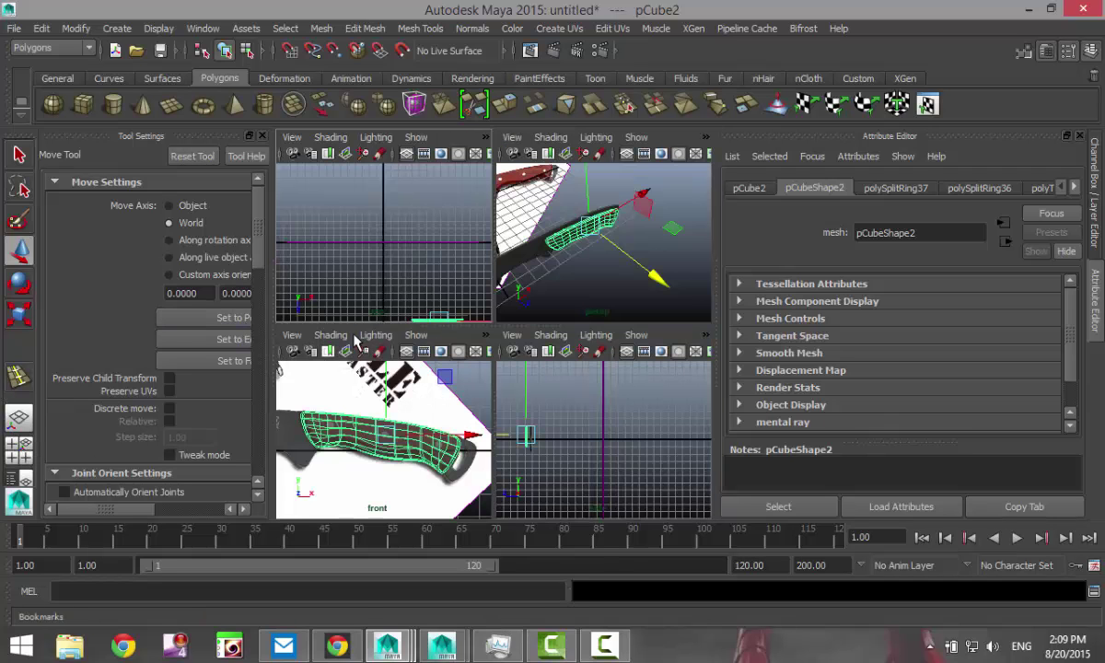
key("space")
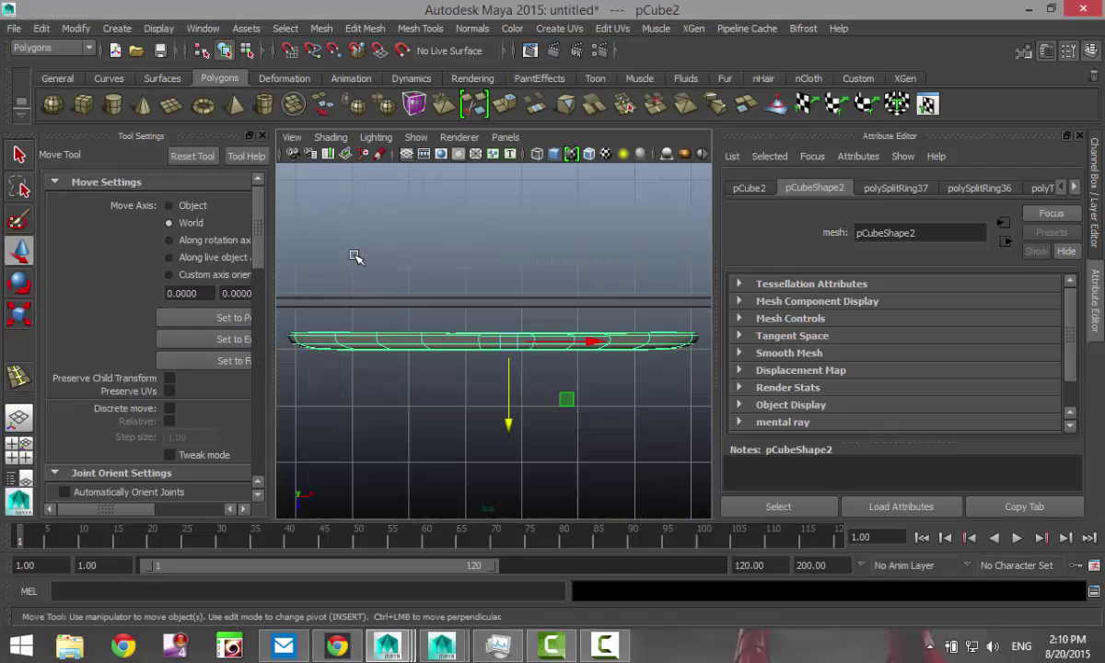
left_click(260, 136)
left_click_drag(397, 430, 404, 386)
left_click(19, 449)
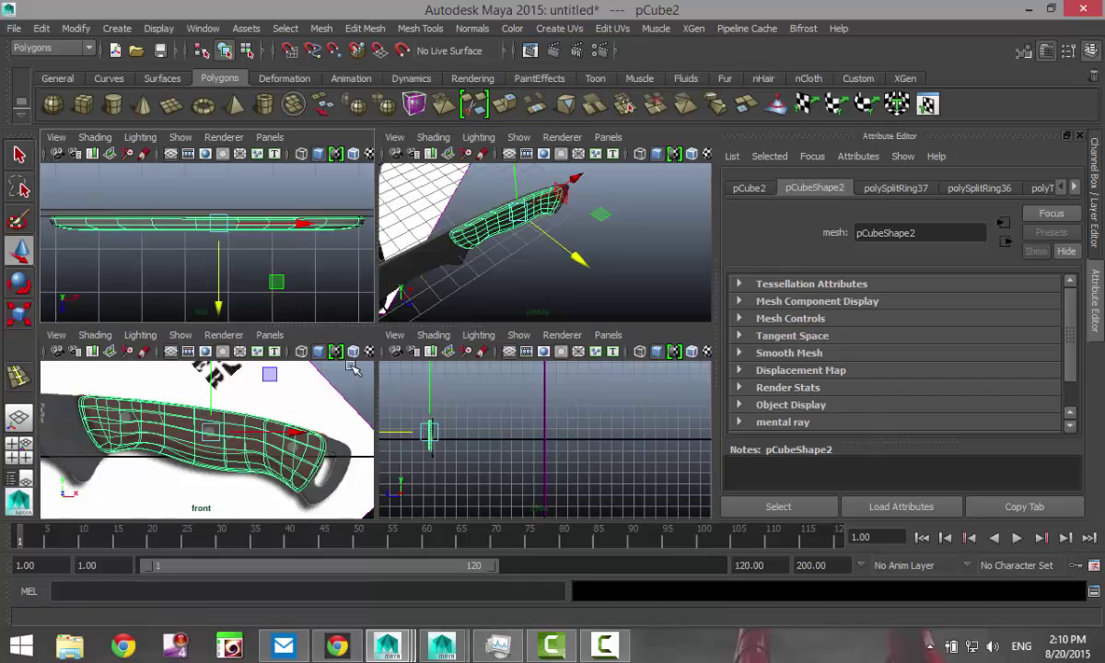
Step: In an enlarged perspective view, centre the pivot of the handle piece
key("space")
left_click_drag(451, 299, 370, 308, "alt")
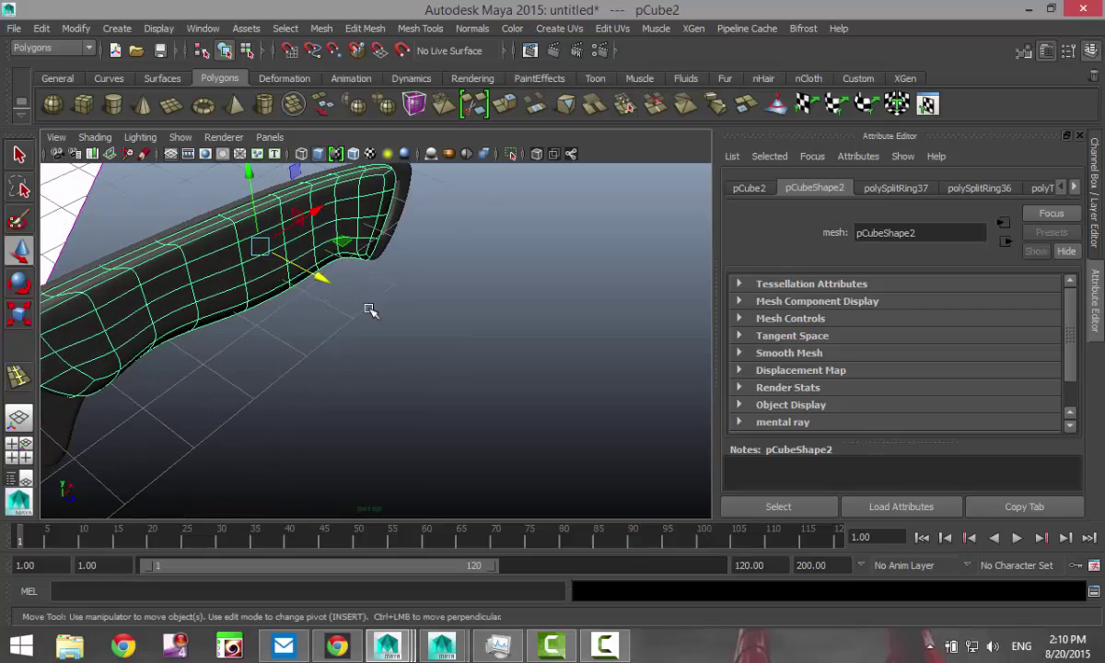
middle_click_drag(370, 308, 632, 383, "alt")
mouse_move(563, 387)
left_mouse_down("alt")
mouse_move(574, 390)
mouse_move(563, 387)
left_mouse_up("alt")
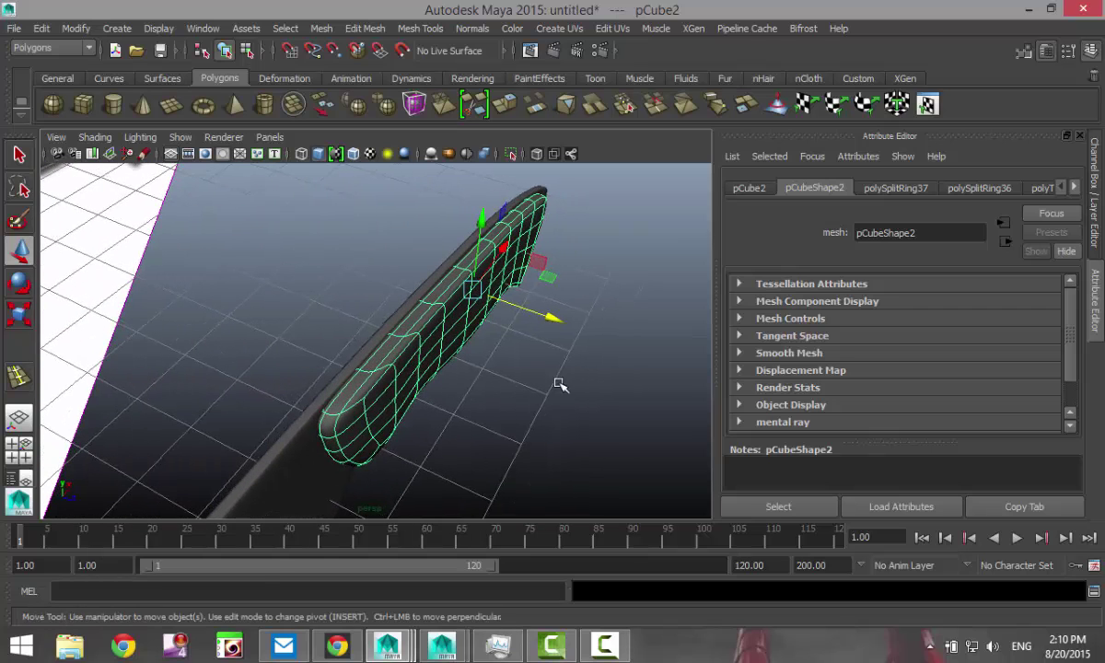
left_click(78, 37)
left_click(133, 187)
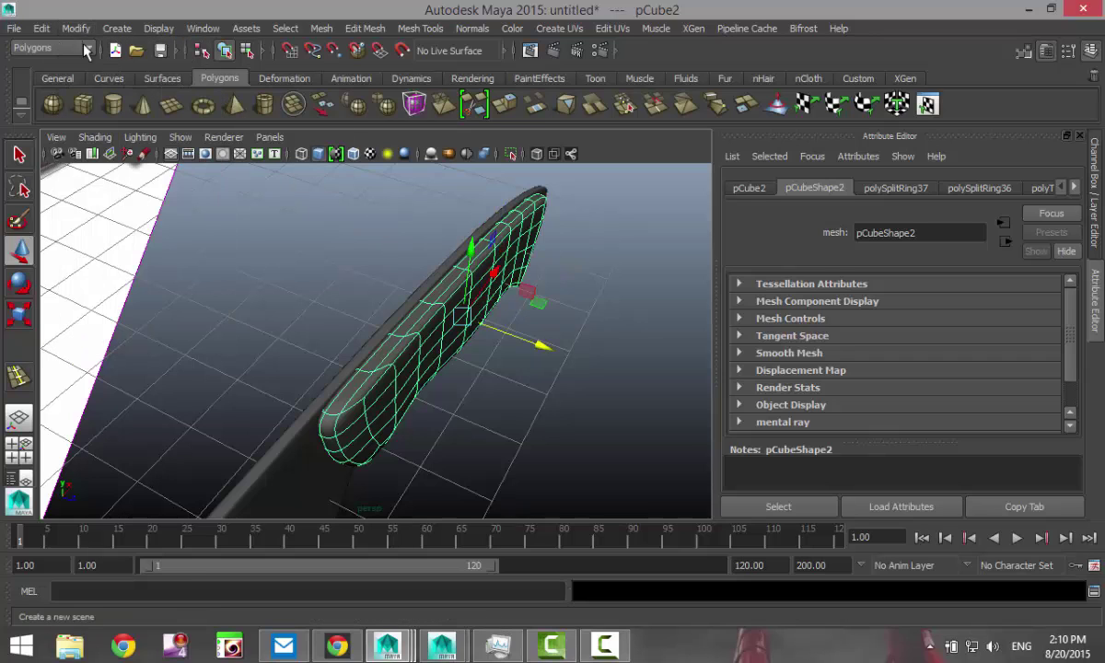
Step: Create a mirrored instance of the handle piece with Duplicate Special, using a Z scale of -1
left_click(41, 28)
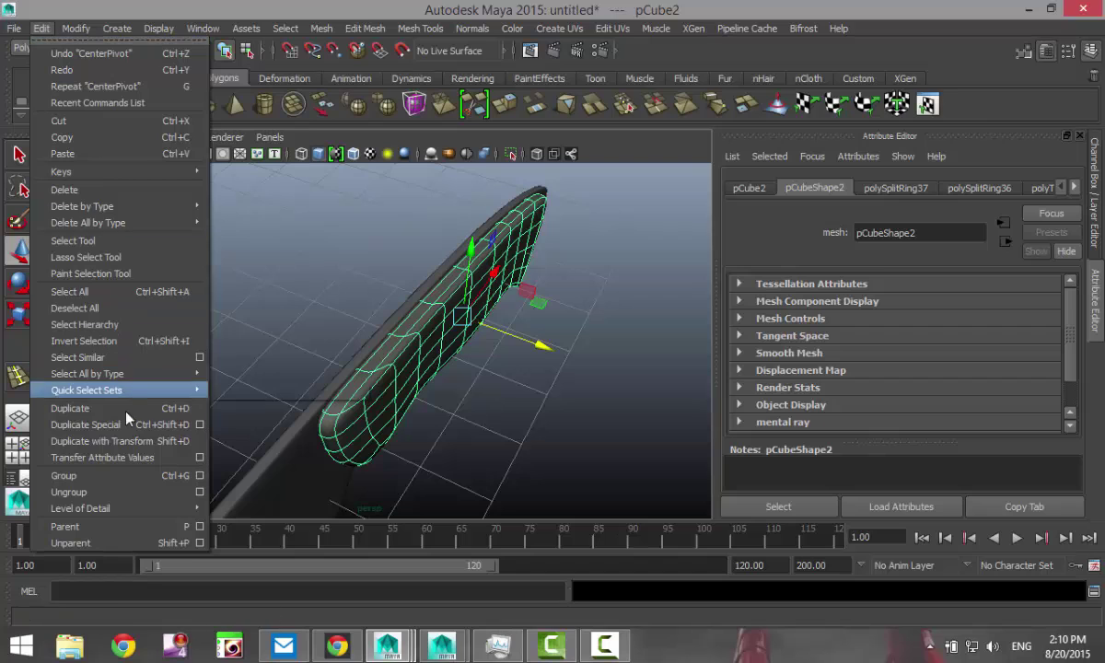
left_click(199, 424)
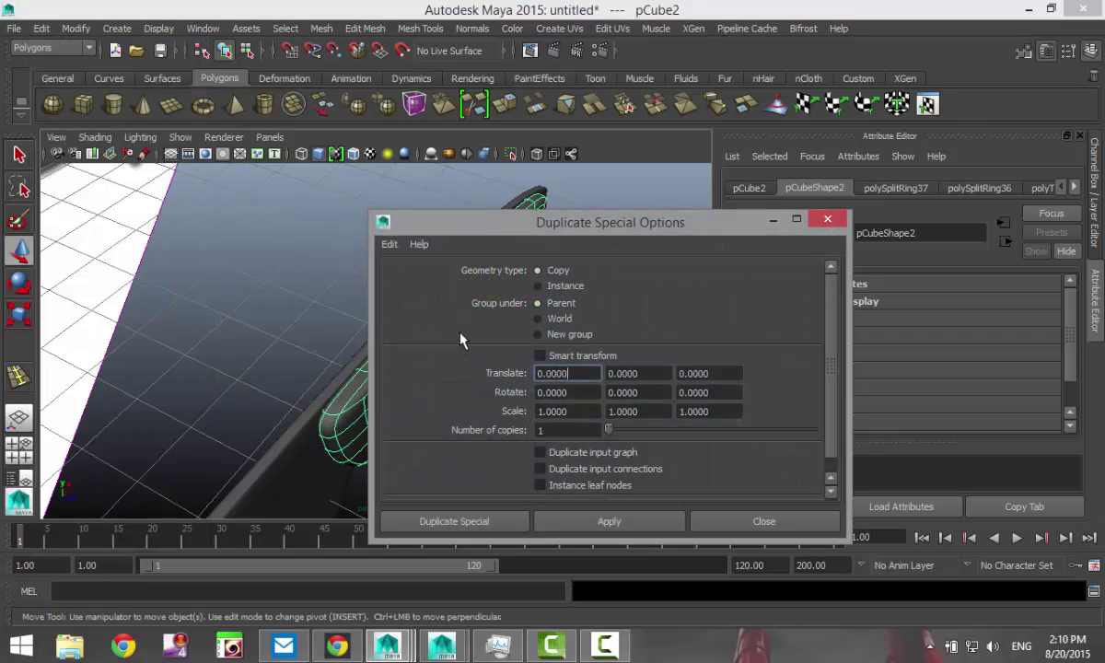
left_click(539, 285)
left_click_drag(540, 231, 731, 170)
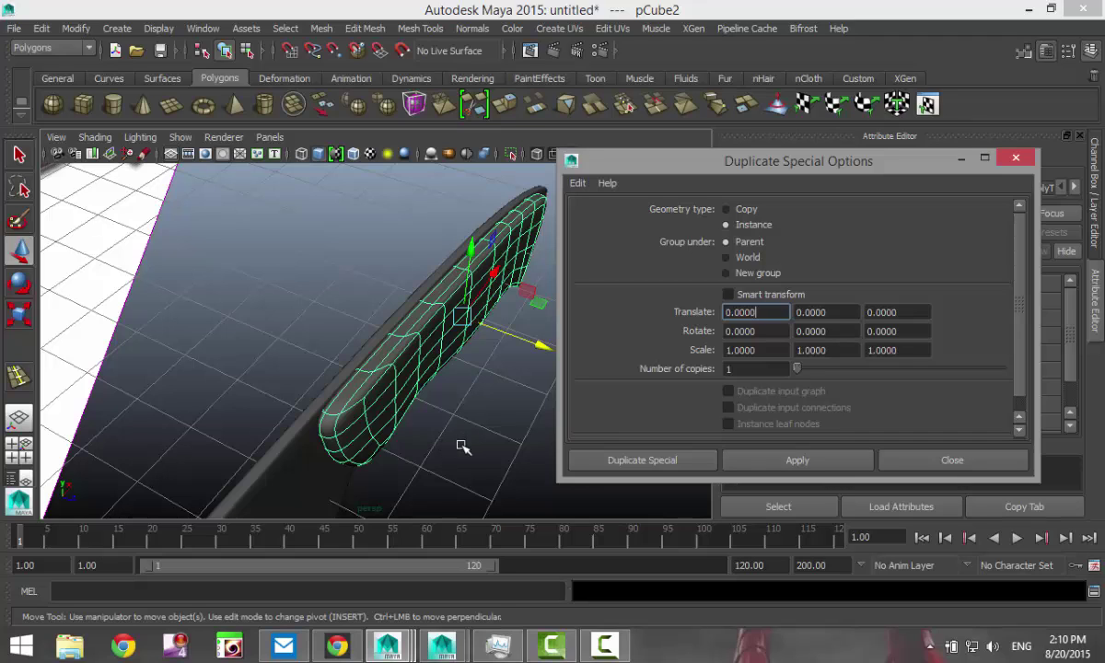
left_click(898, 351)
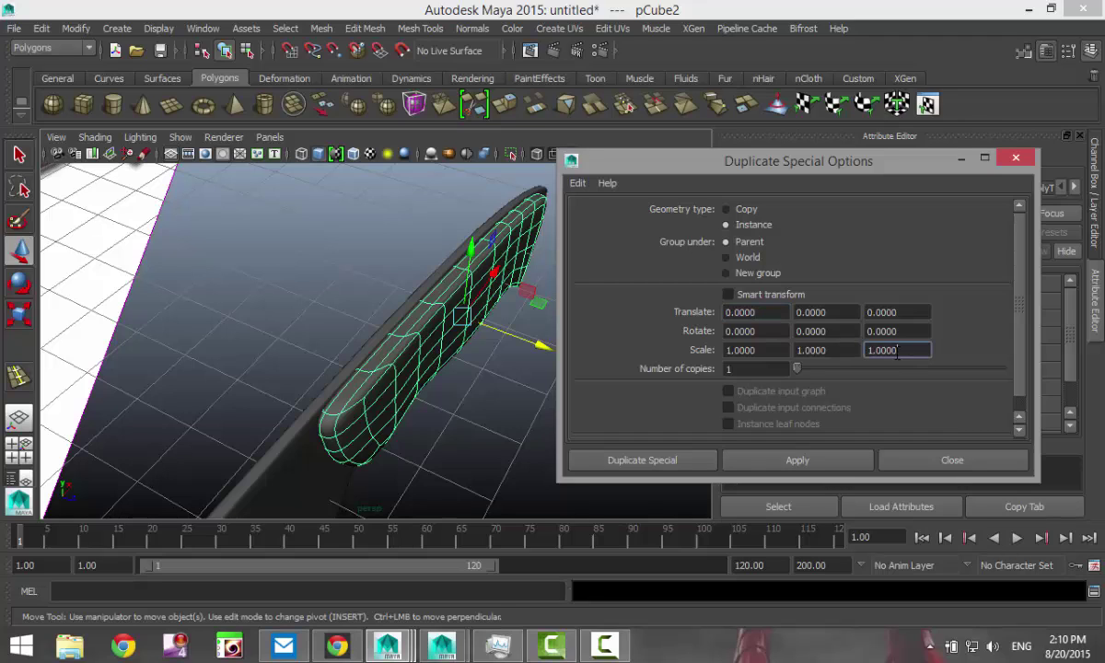
type("-1")
left_click(623, 461)
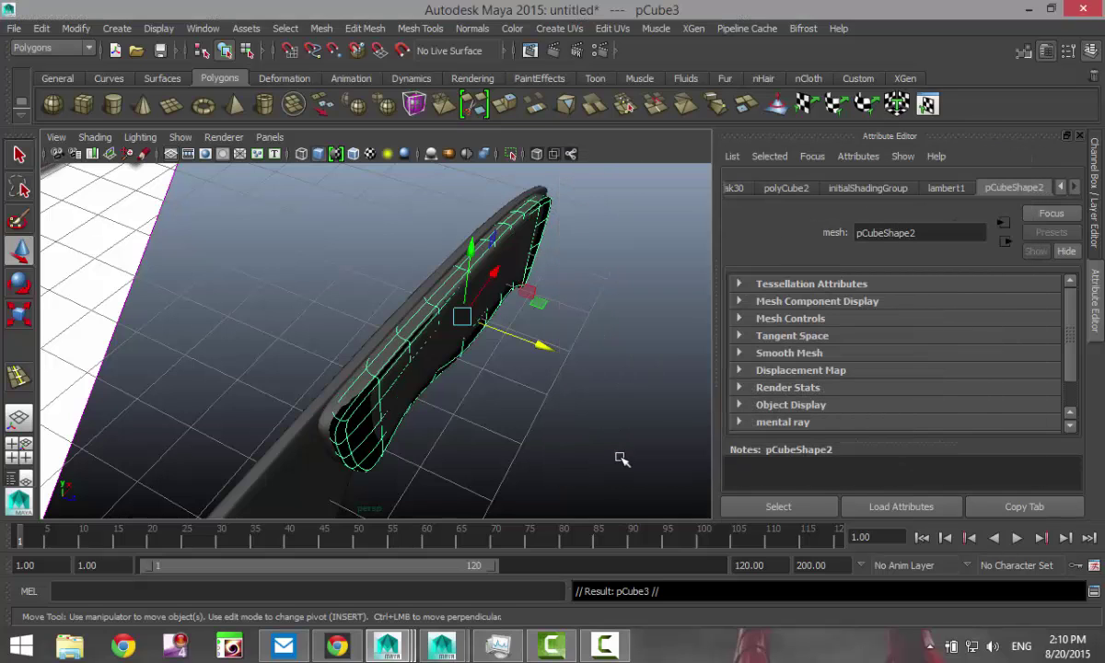
Step: Move the mirrored handle piece along Z to about 9.65, placing it on the blade's opposite side
left_click_drag(542, 345, 494, 332)
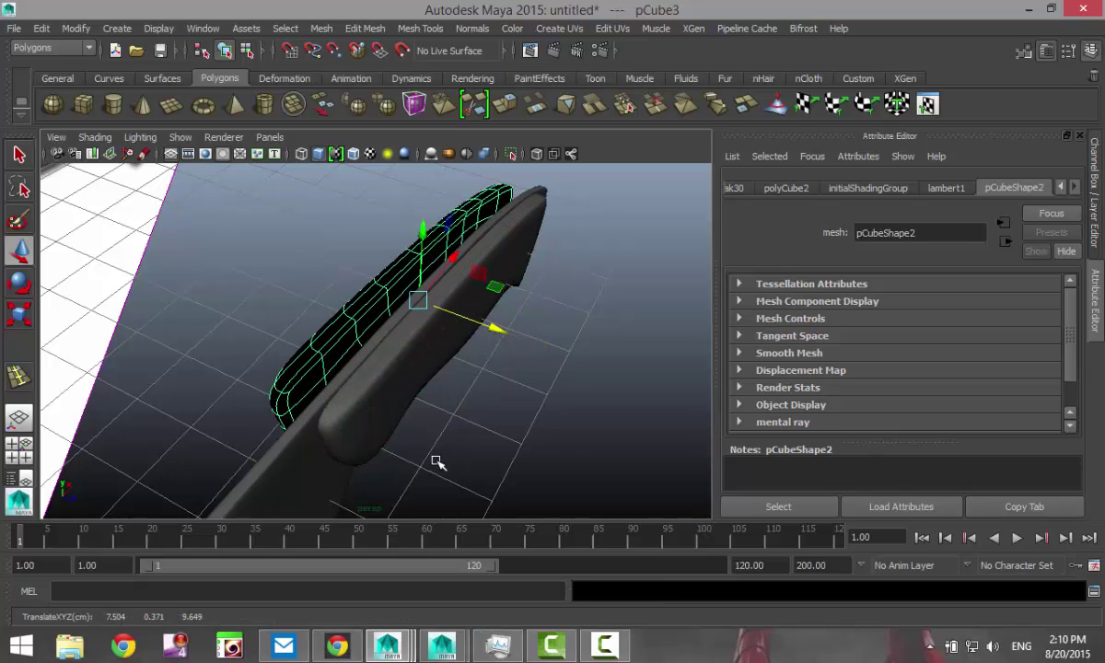
left_click_drag(437, 461, 549, 420, "alt")
left_click_drag(544, 438, 535, 437, "alt")
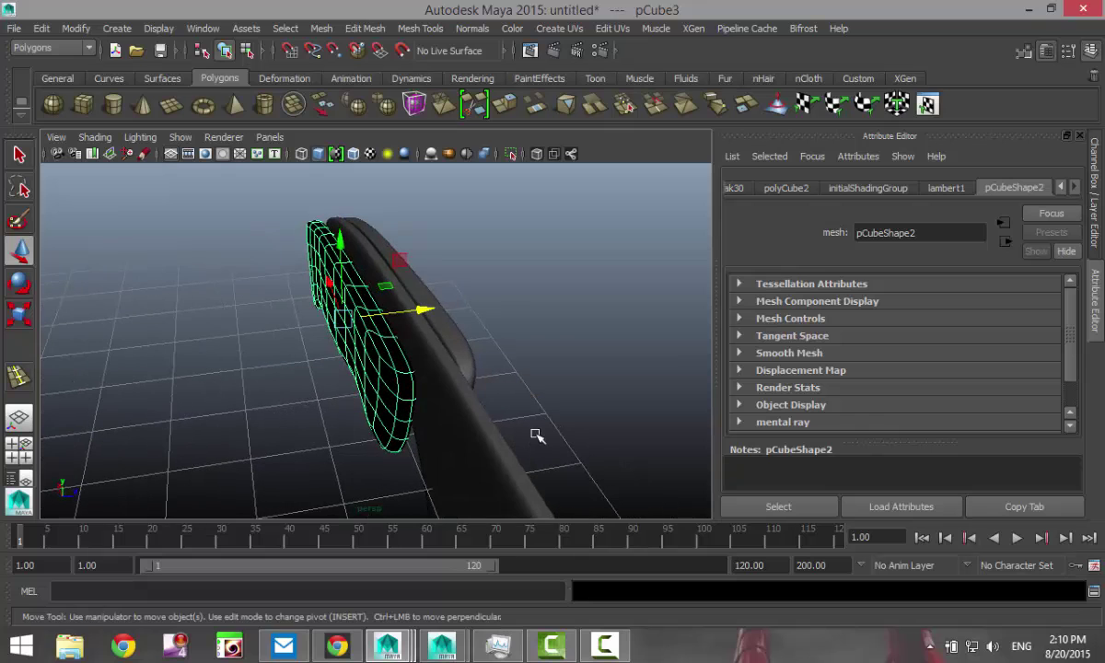
Step: Reverse the normals of the mirrored handle piece and clear the selection
left_click(472, 29)
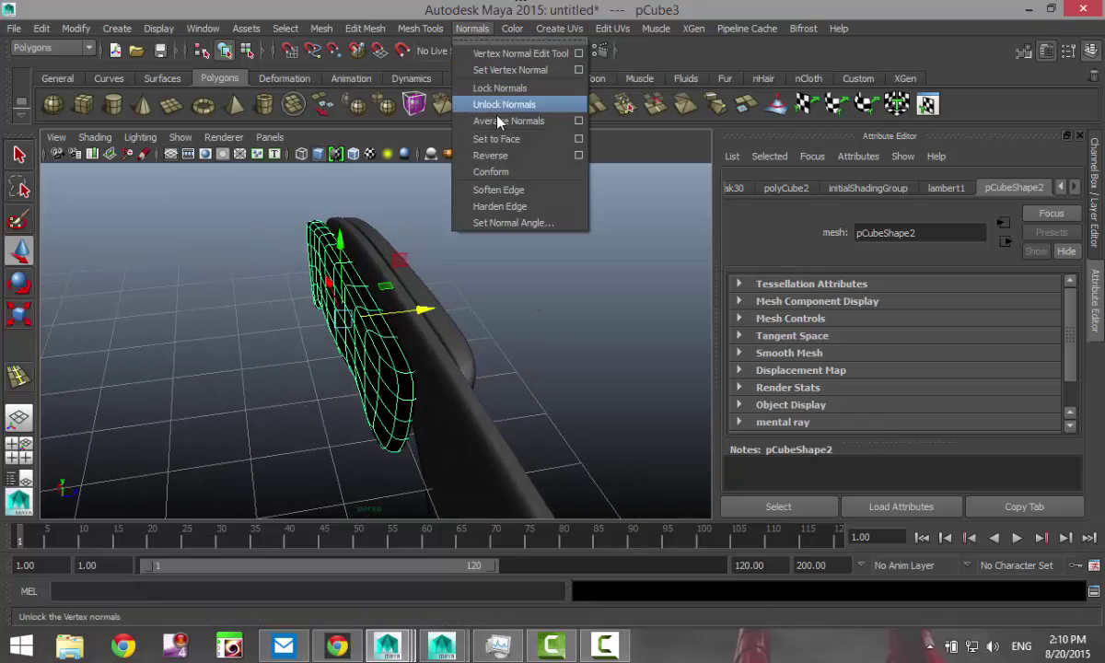
left_click(473, 148)
left_click(538, 259)
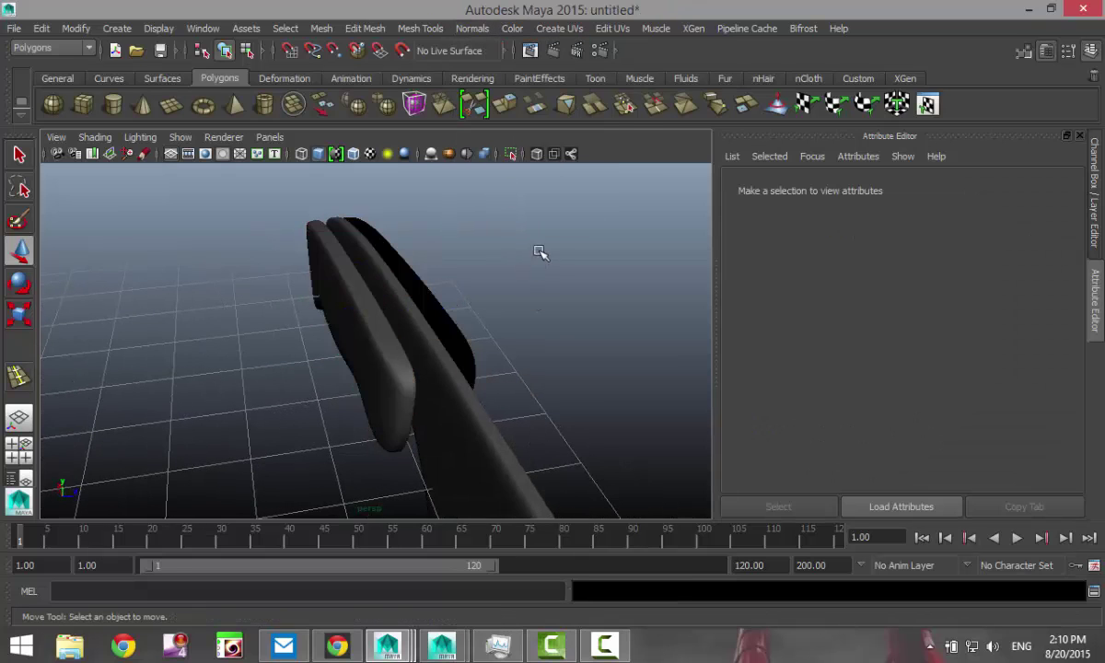
Step: Reverse the normals of the original handle piece and clear the selection
left_click_drag(543, 255, 463, 297, "alt")
left_click(463, 298)
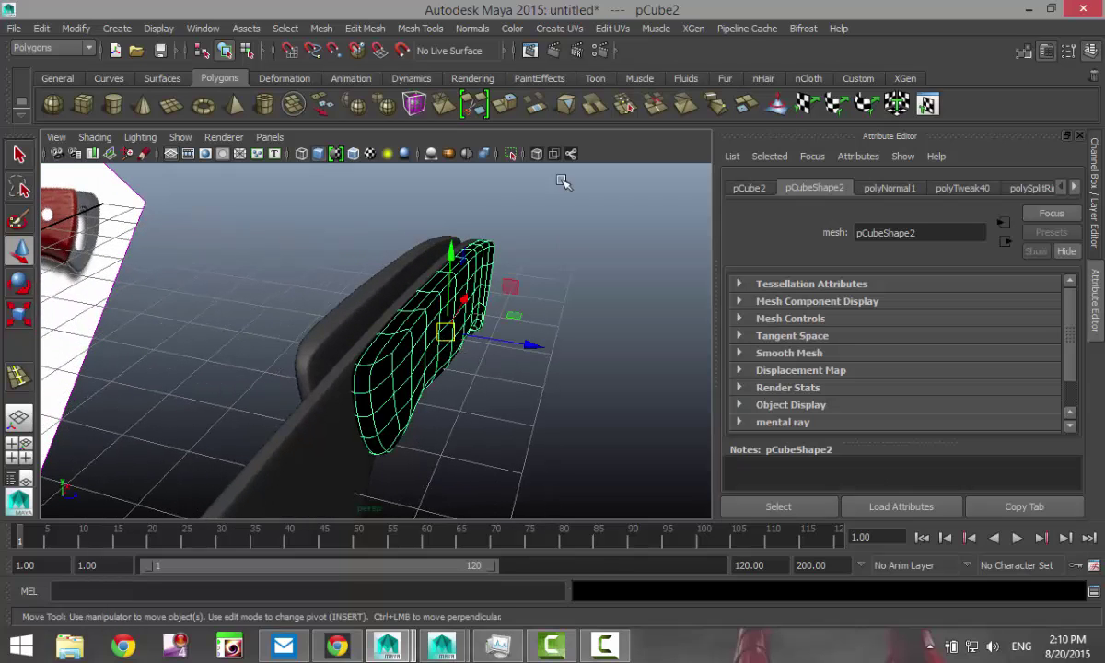
left_click(473, 29)
left_click(486, 151)
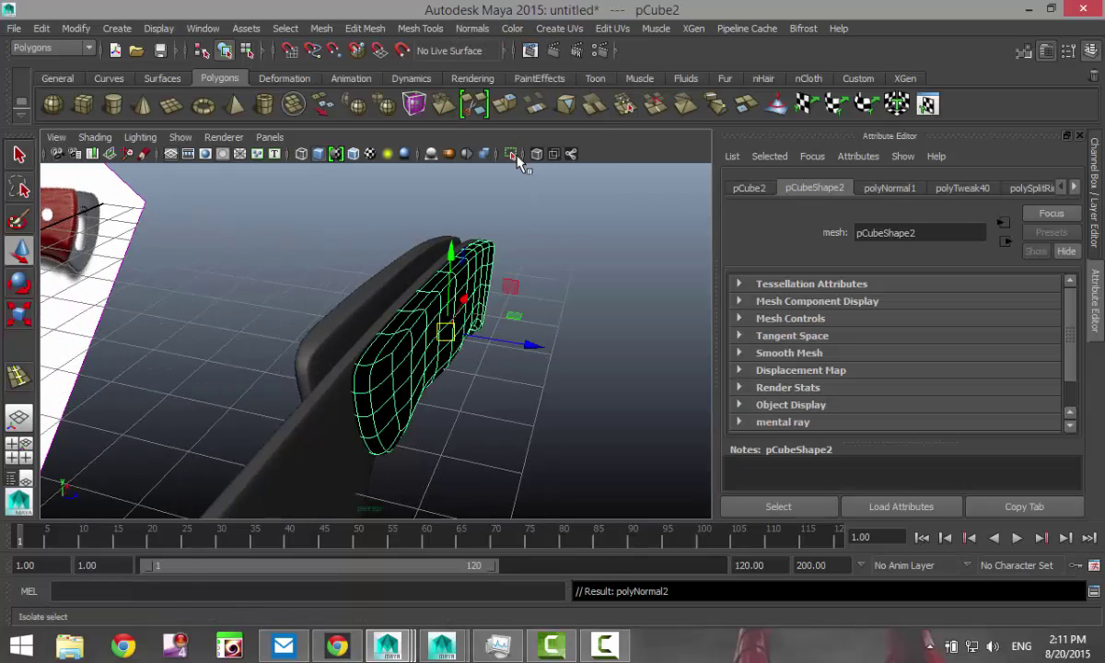
left_click(605, 319)
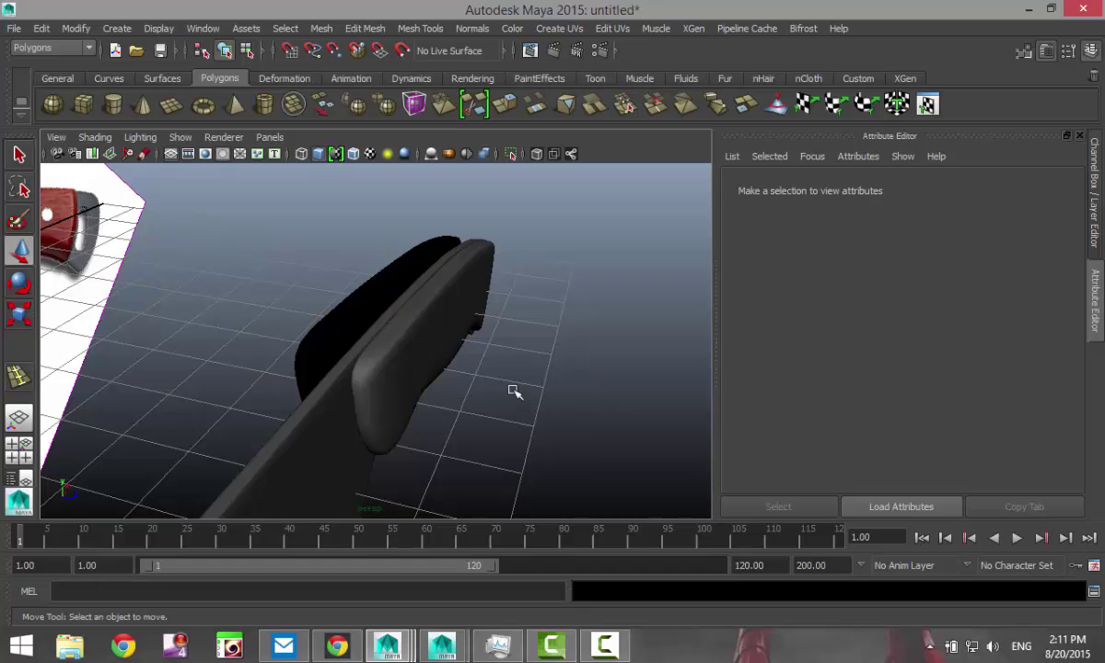
Step: Delete the mirrored handle piece's construction history and try to freeze its transformations
left_click_drag(518, 389, 556, 400, "alt")
left_click(354, 325)
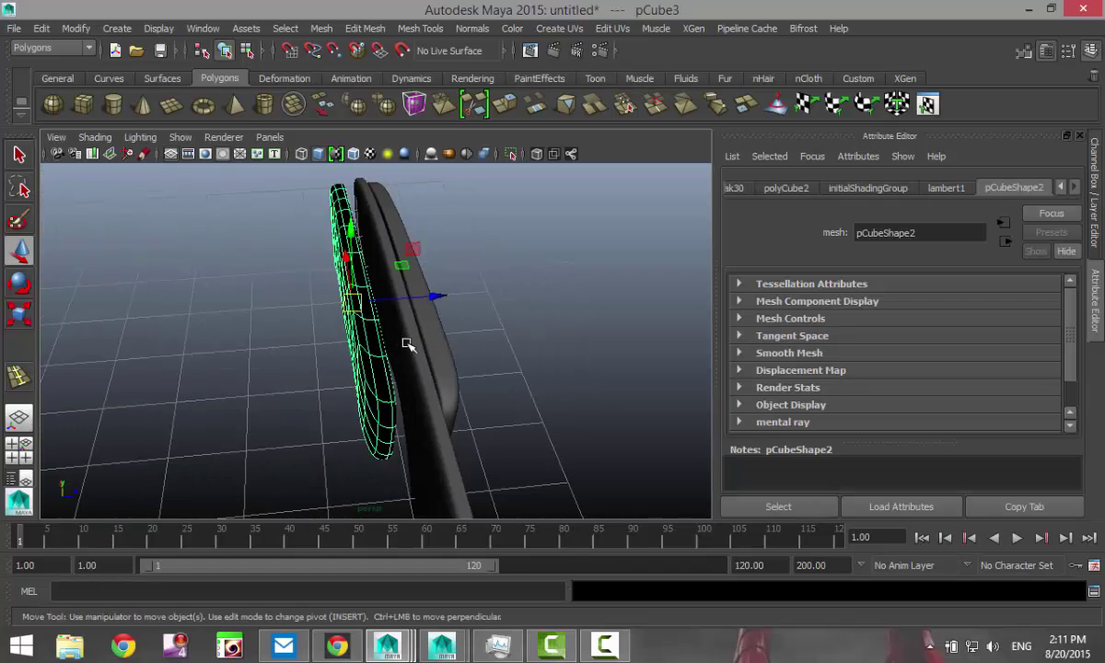
left_click(41, 29)
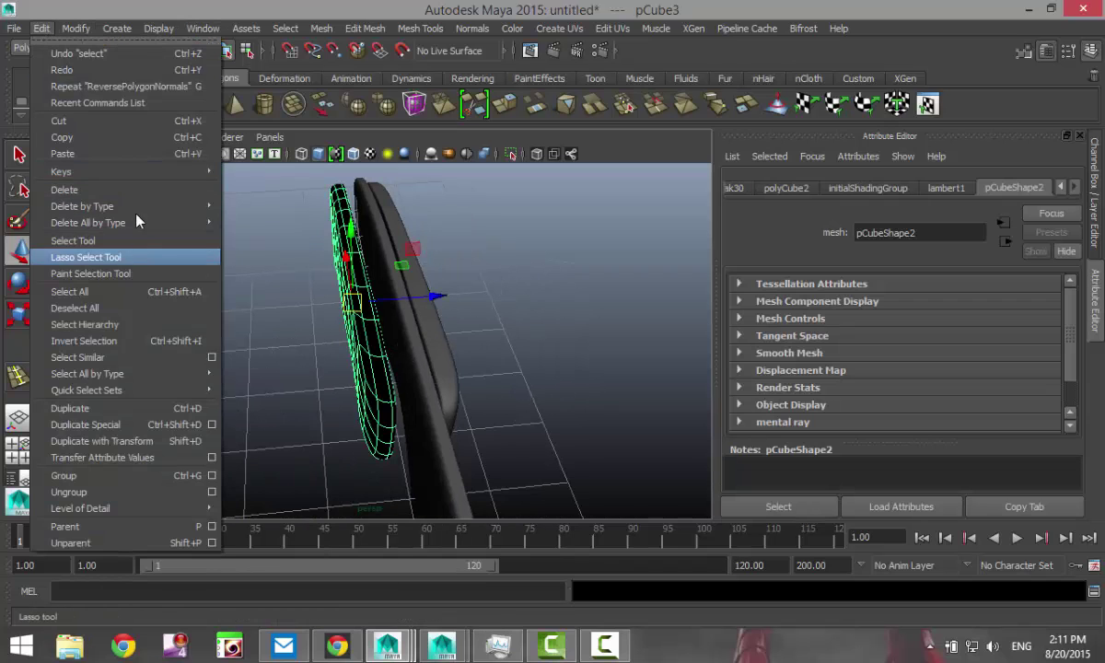
mouse_move(136, 206)
left_click(251, 214)
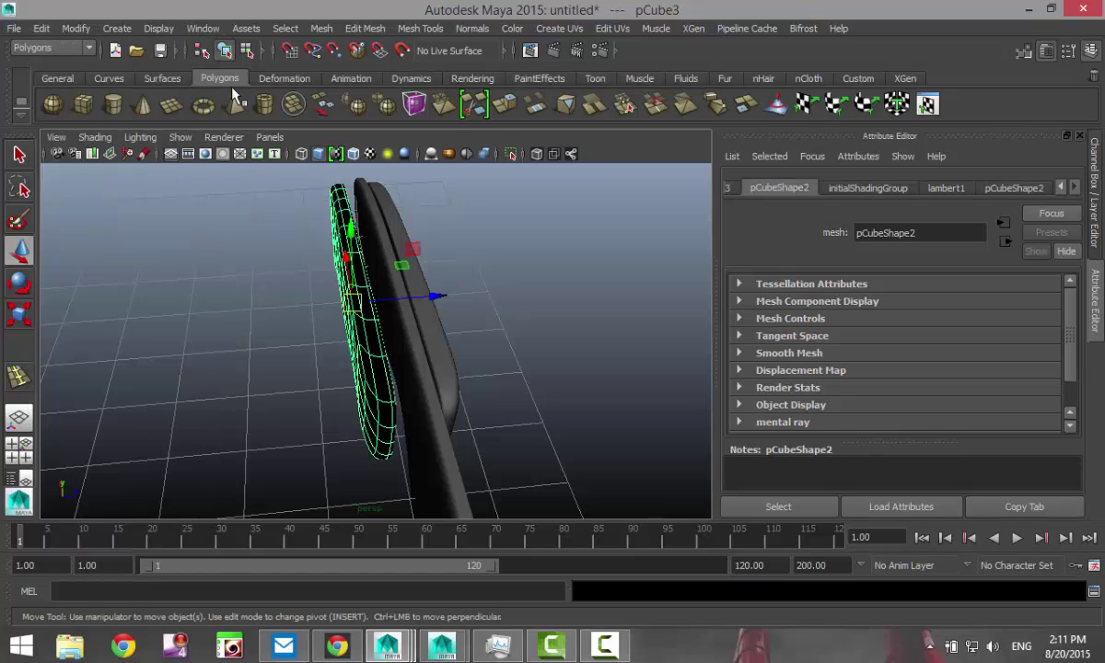
left_click(77, 29)
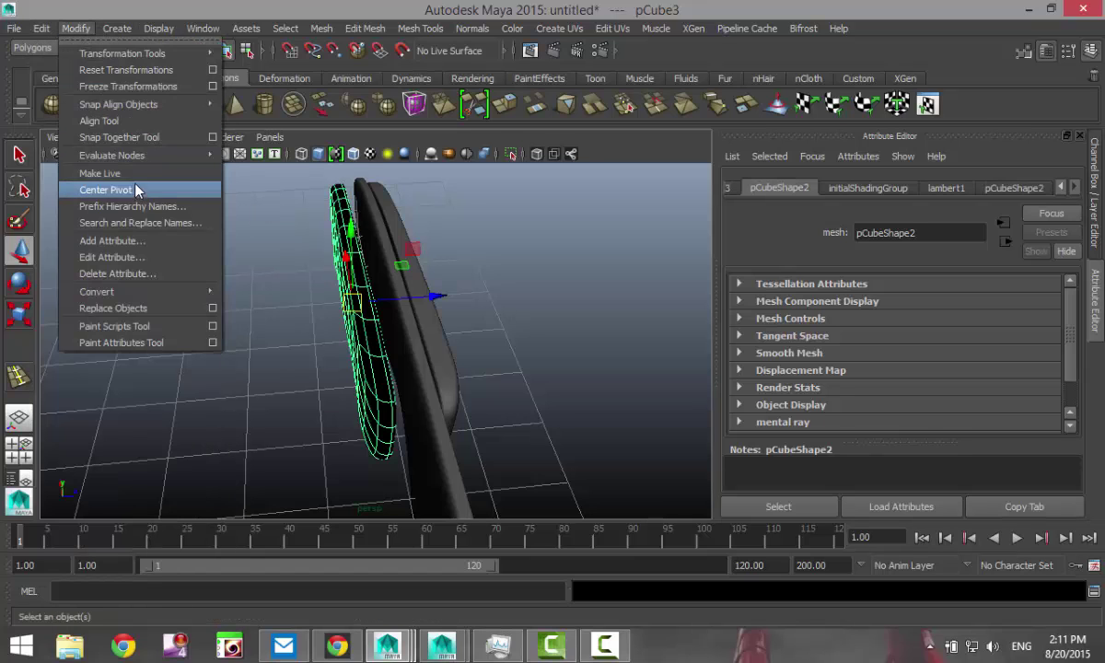
left_click(130, 85)
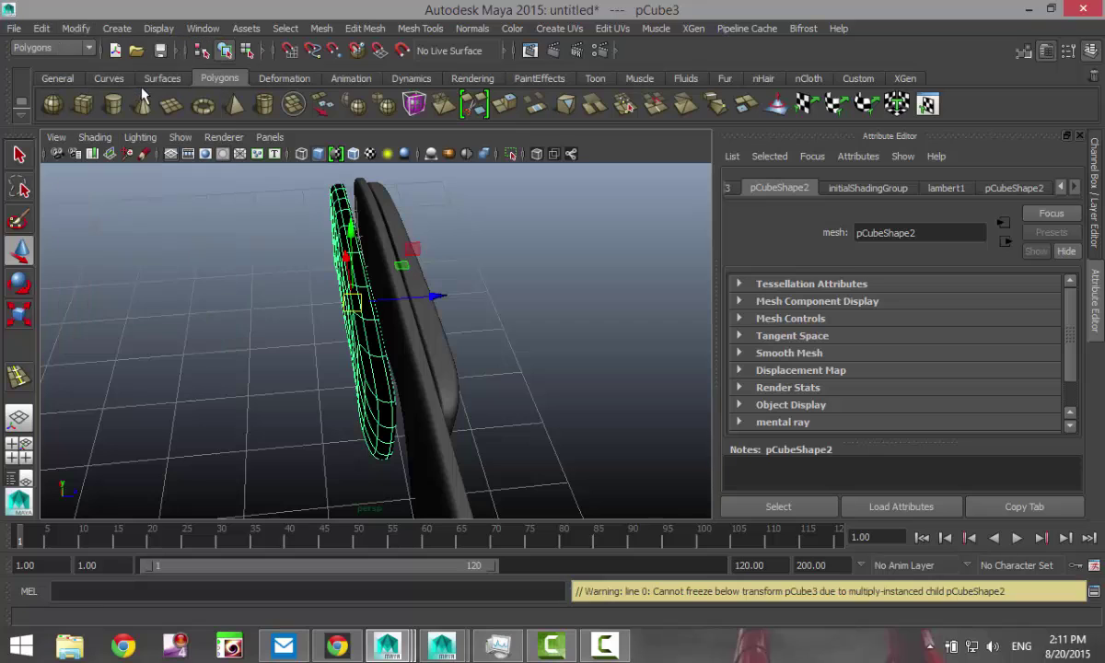
left_click(452, 249)
Step: Reverse the normals of the mirrored handle piece again and clear the selection
left_click(360, 318)
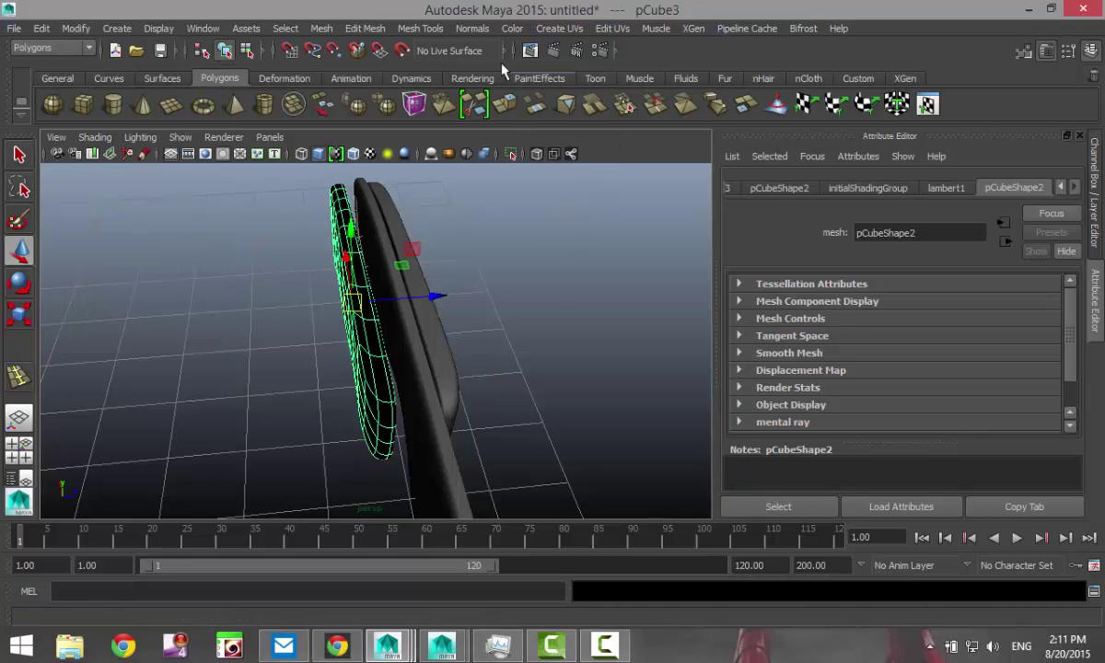
left_click(472, 28)
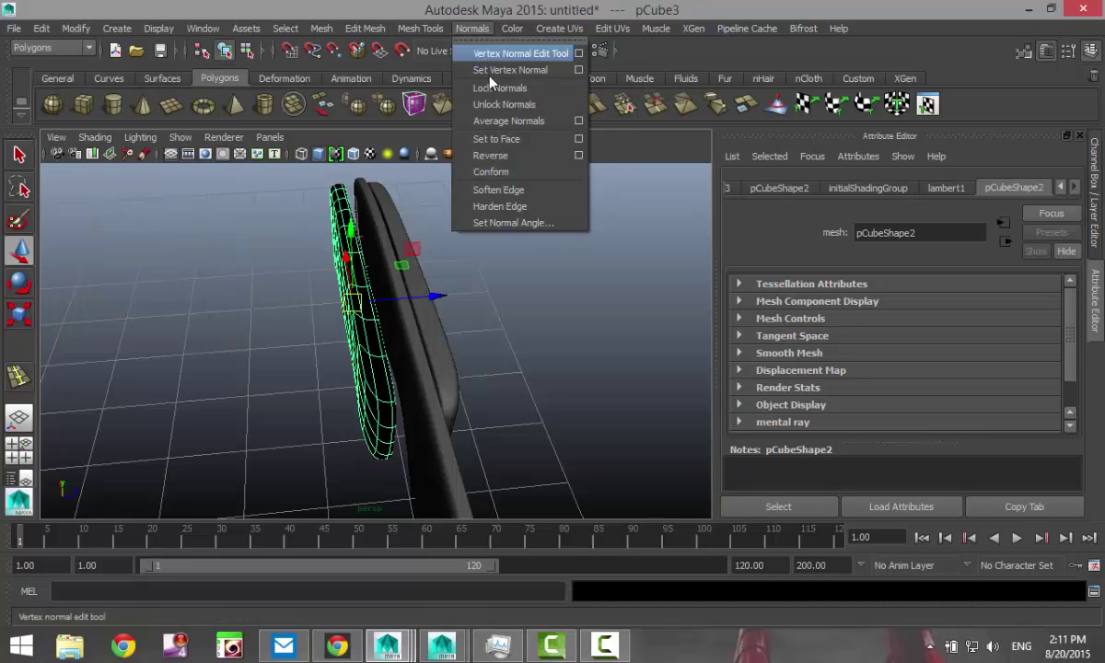
left_click(508, 158)
left_click(531, 267)
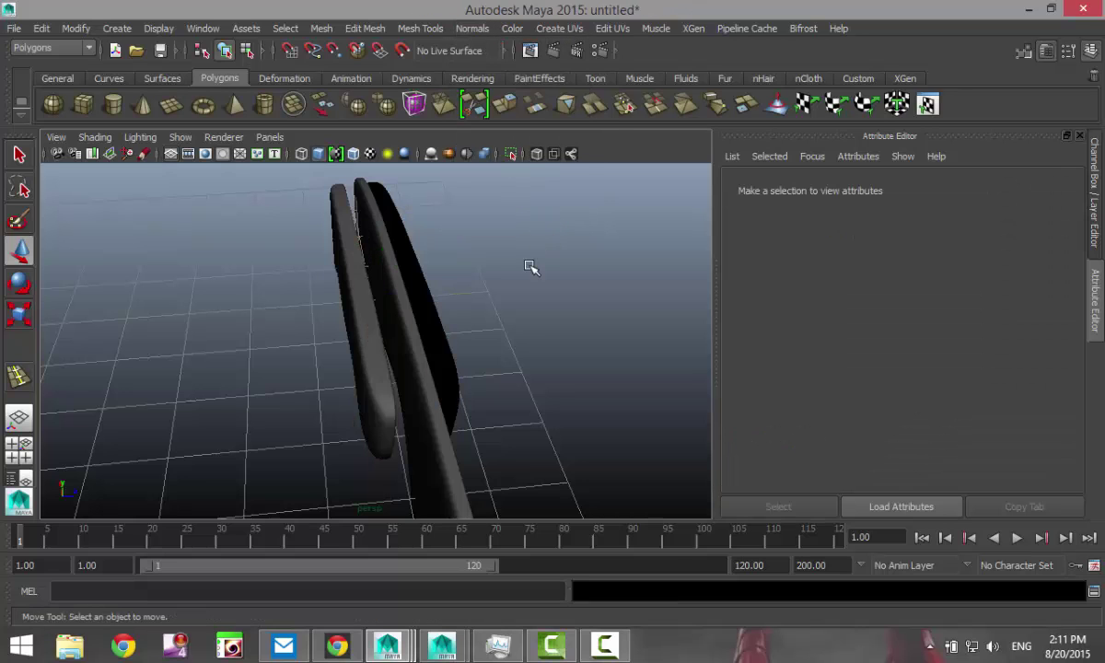
Step: Duplicate the mirrored handle piece and move the copy outward along Z to about 8.33, clear of the blade
left_click_drag(531, 267, 482, 265, "alt")
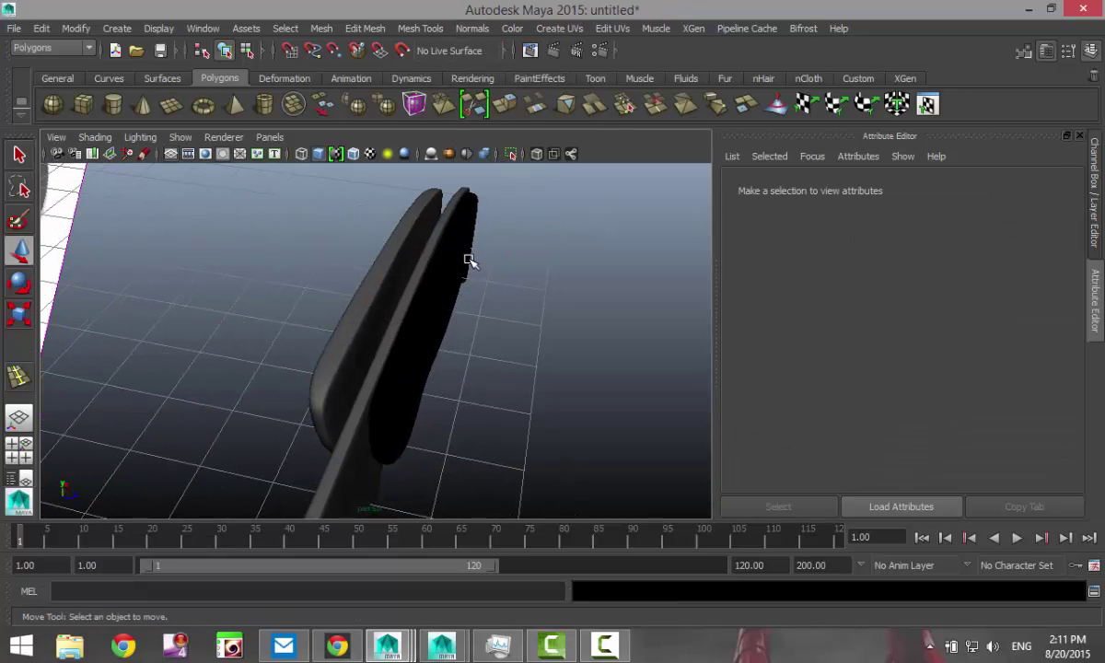
left_click(470, 259)
left_click(525, 388)
left_click(325, 355)
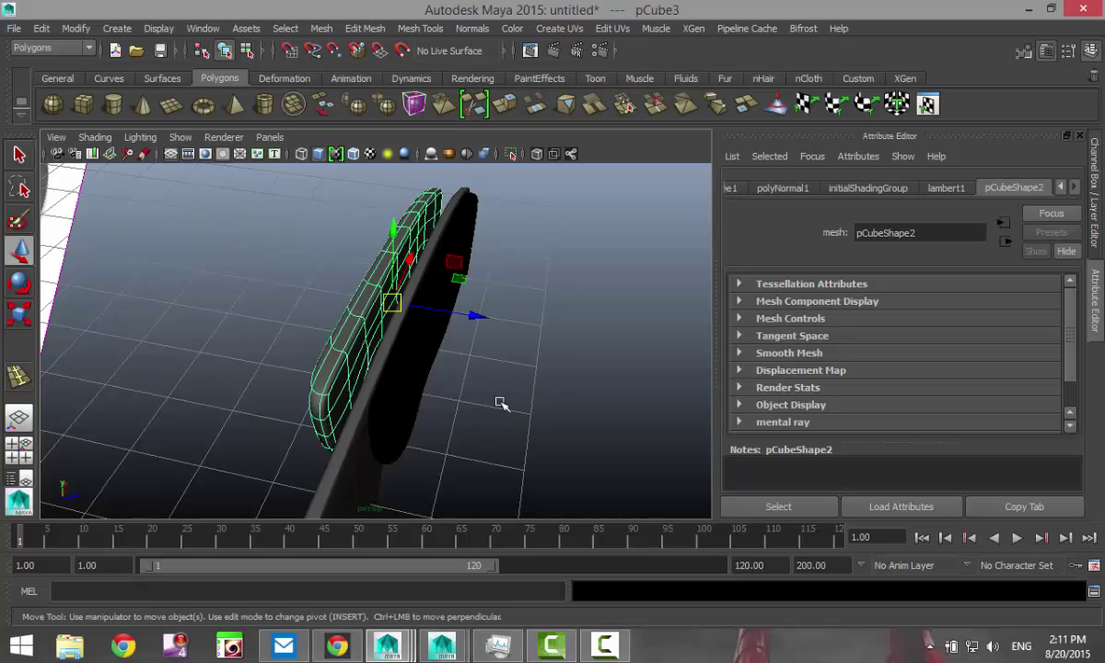
key("ctrl+d")
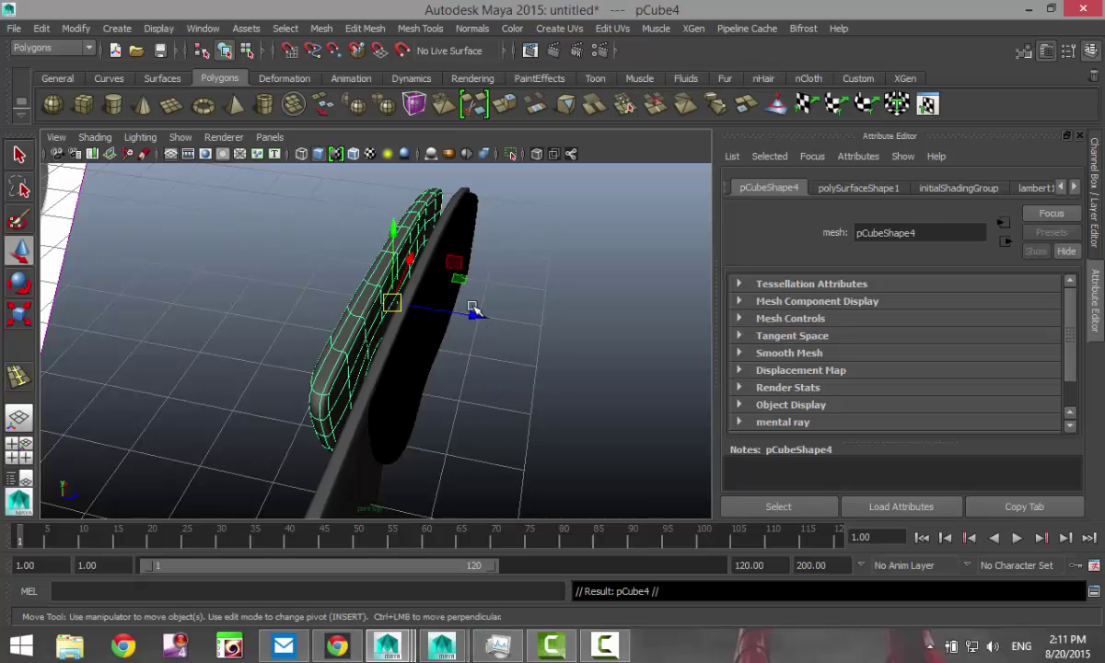
left_click_drag(472, 310, 394, 306)
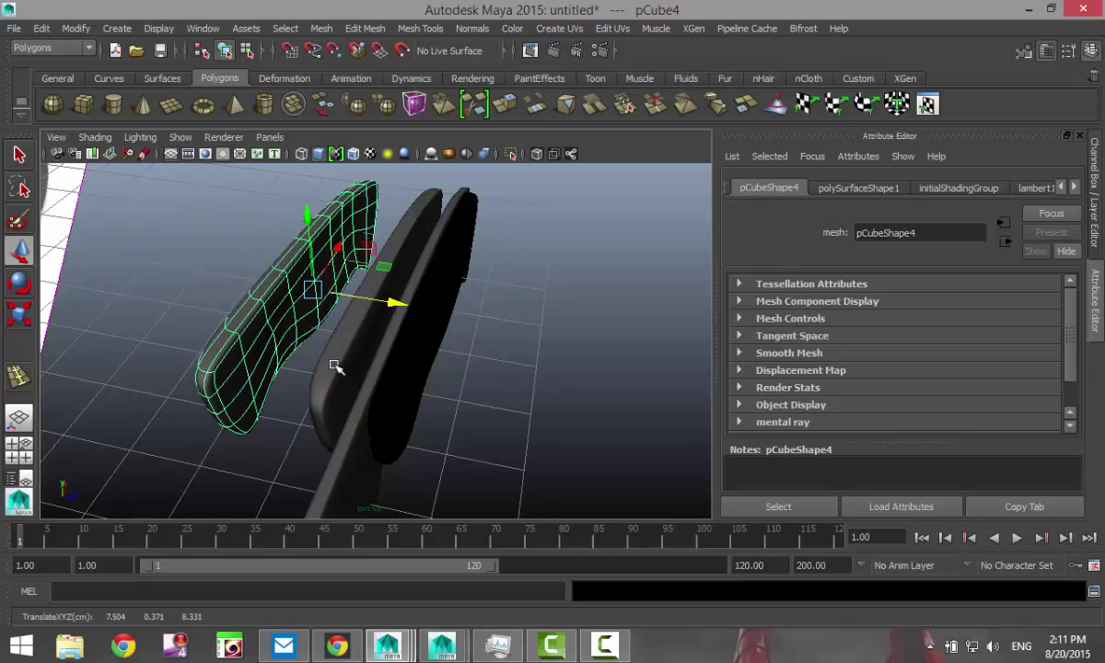
Step: Duplicate the original handle piece and move the copy along Z, away from the blade on its own side
left_click(403, 387)
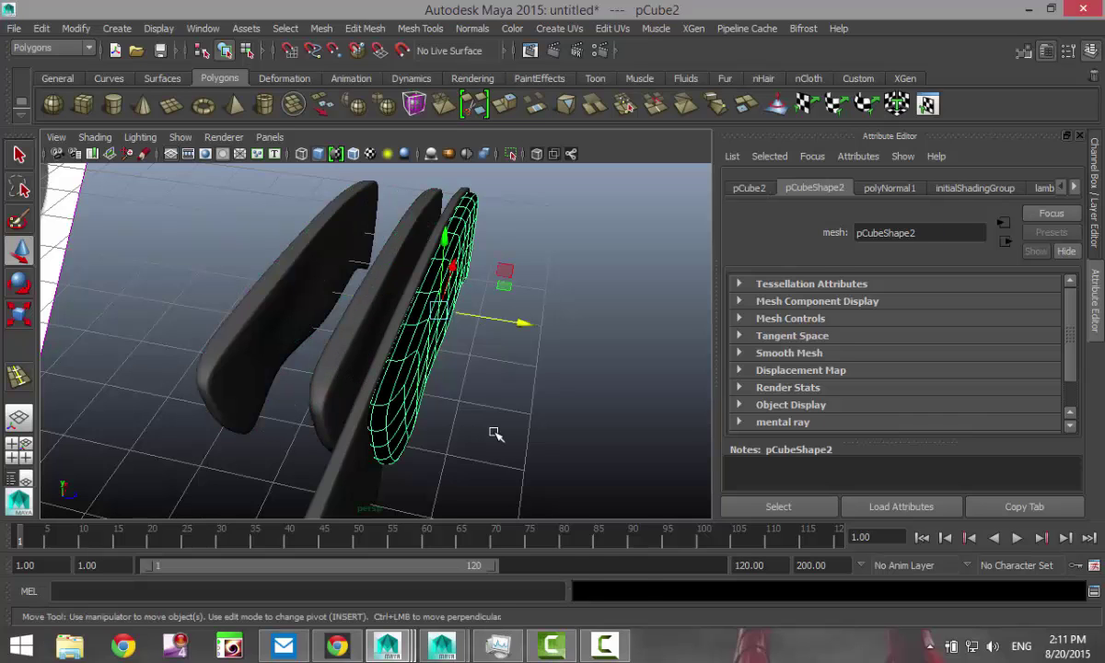
key("ctrl+d")
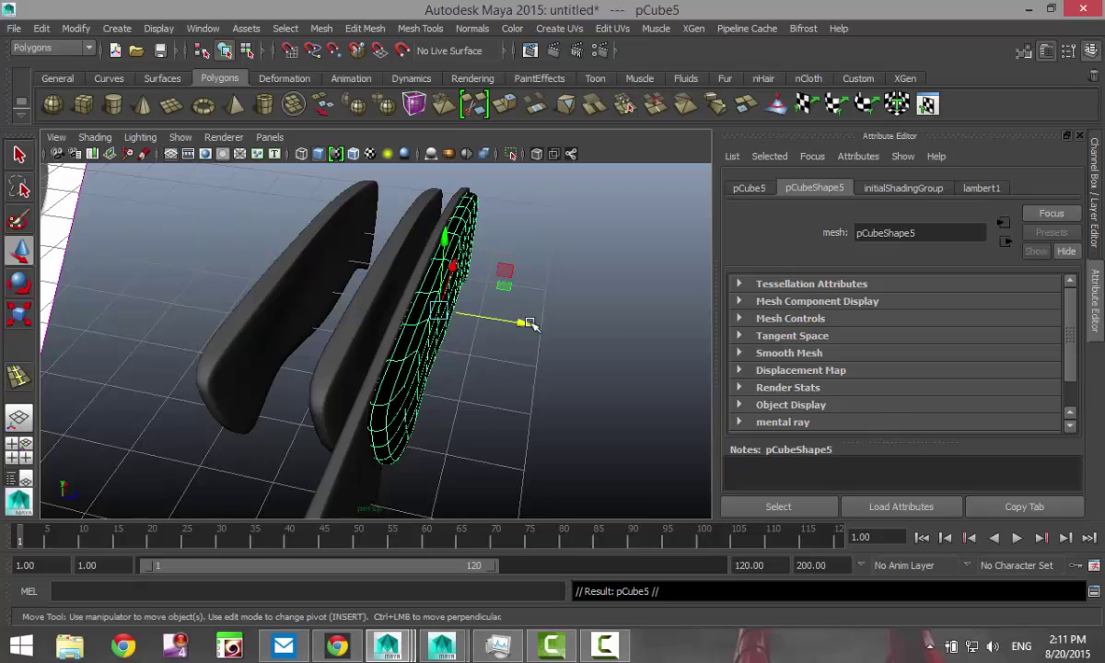
left_click_drag(531, 323, 594, 351)
left_click(588, 376)
Step: Reverse the normals of the original handle piece's copy and clear the selection
left_click(498, 348)
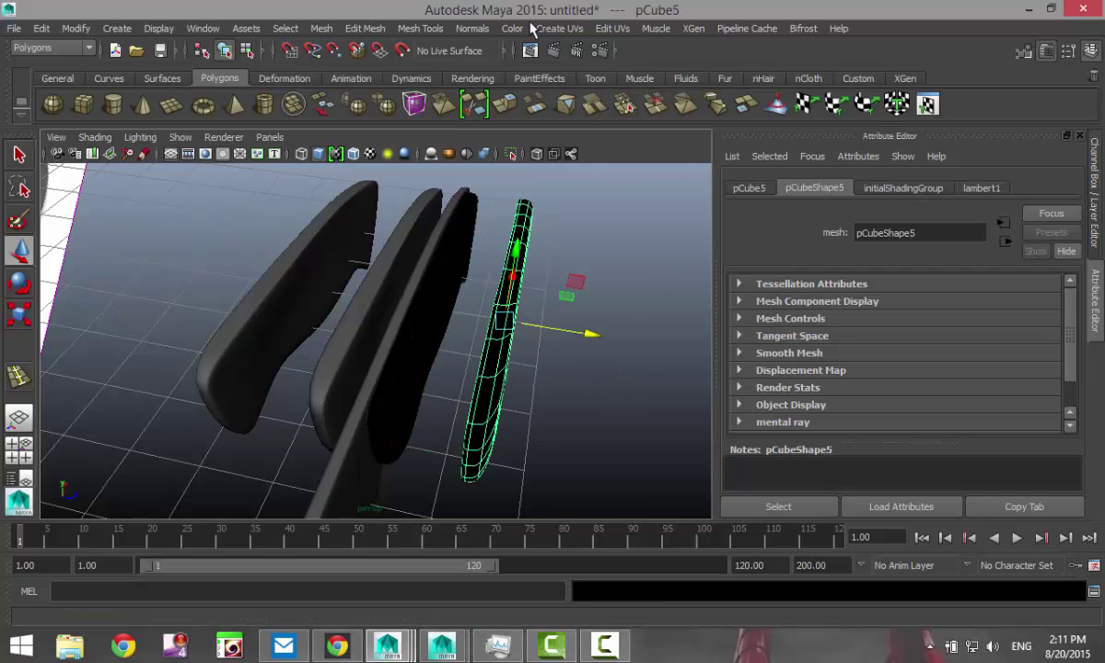
left_click(472, 28)
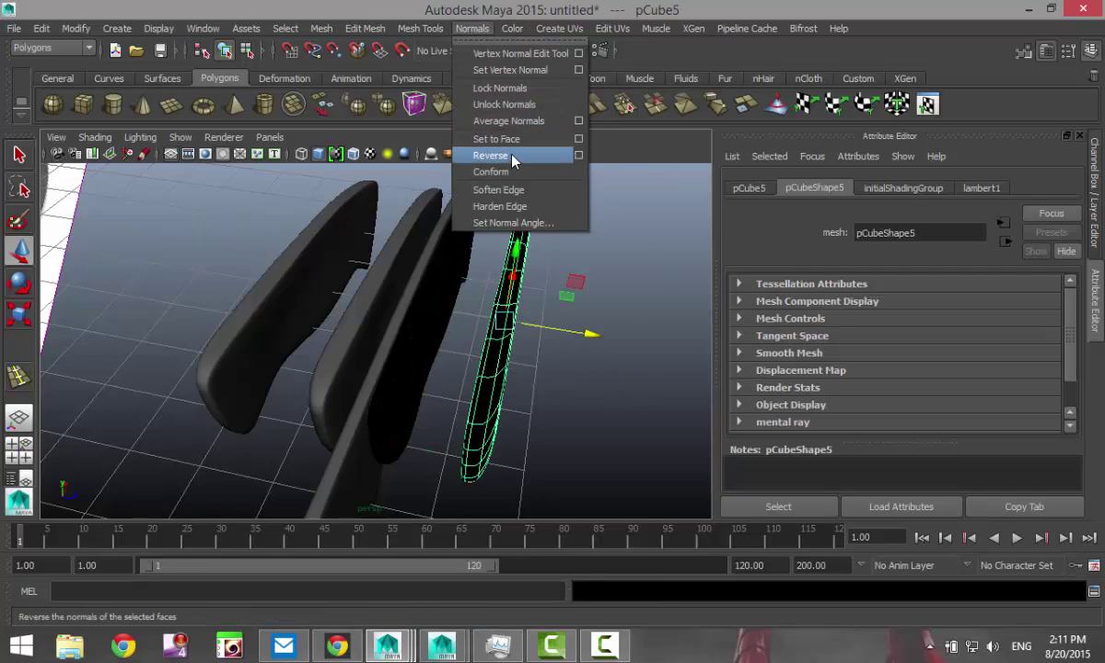
left_click(513, 157)
left_click(629, 275)
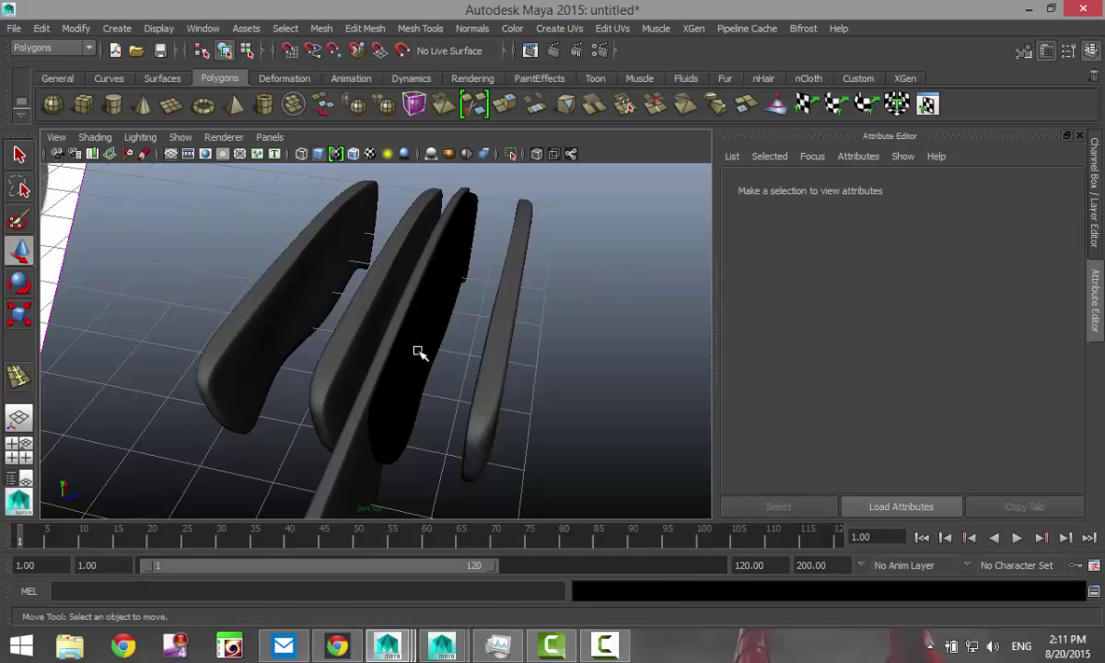
Step: Delete the two instanced handle pieces beside the blade, keeping only their outer copies
left_click(387, 347)
left_click(363, 327, "shift")
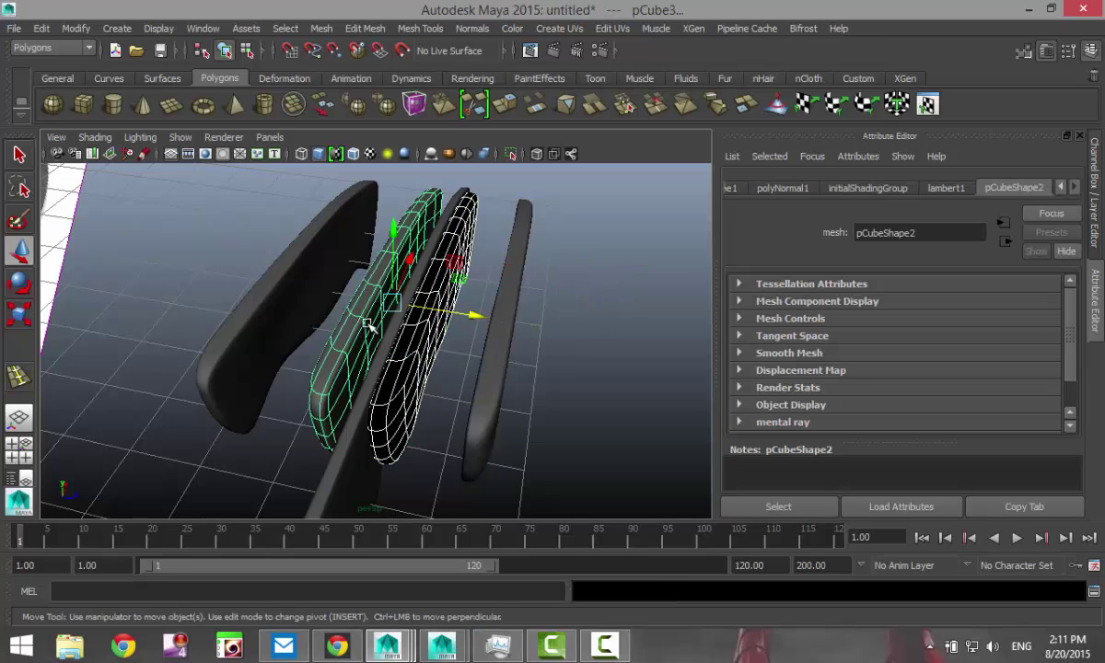
left_click(350, 339)
Step: Move the copy of the original handle piece along Z to about 10.41, flush against the blade in top view
left_click(503, 344)
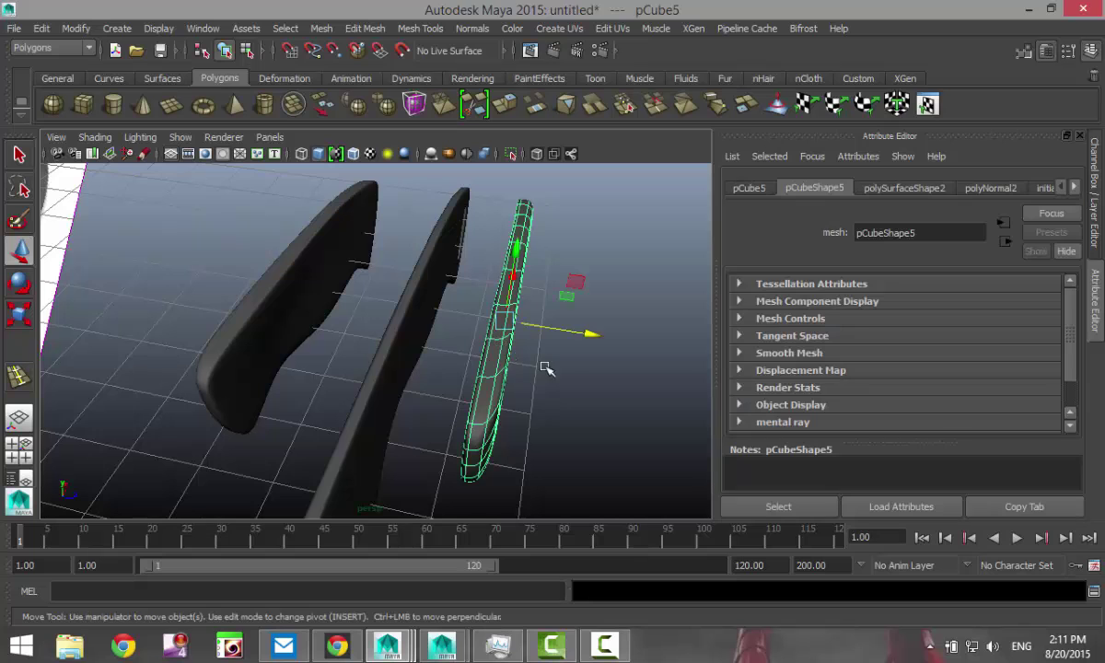
left_click_drag(584, 333, 521, 324)
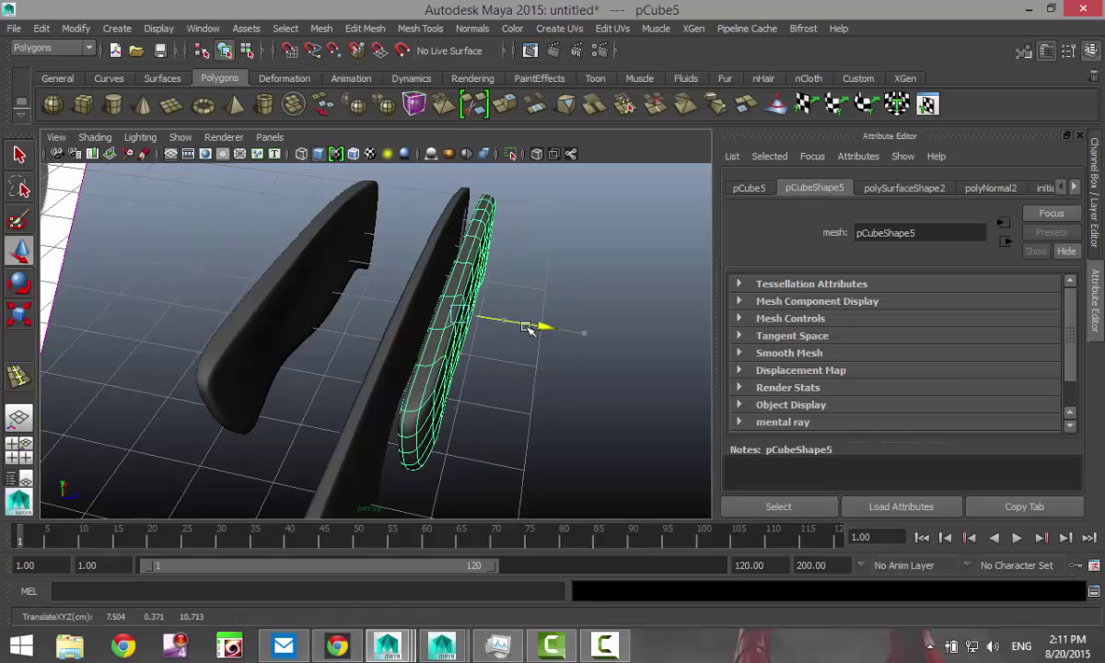
left_click(24, 449)
key("space")
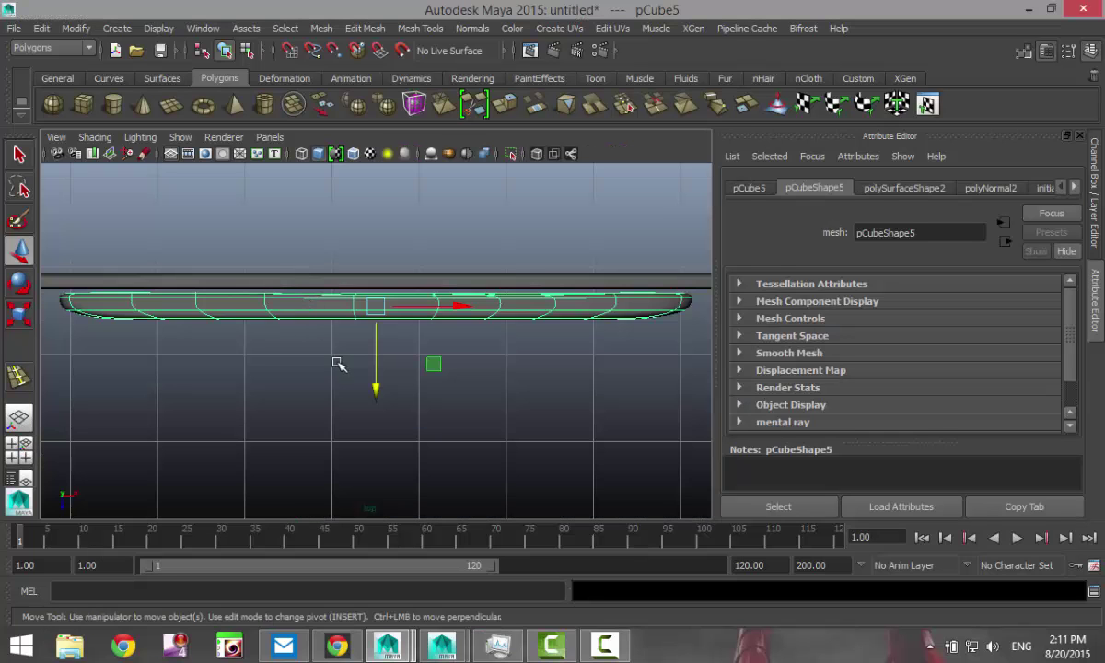
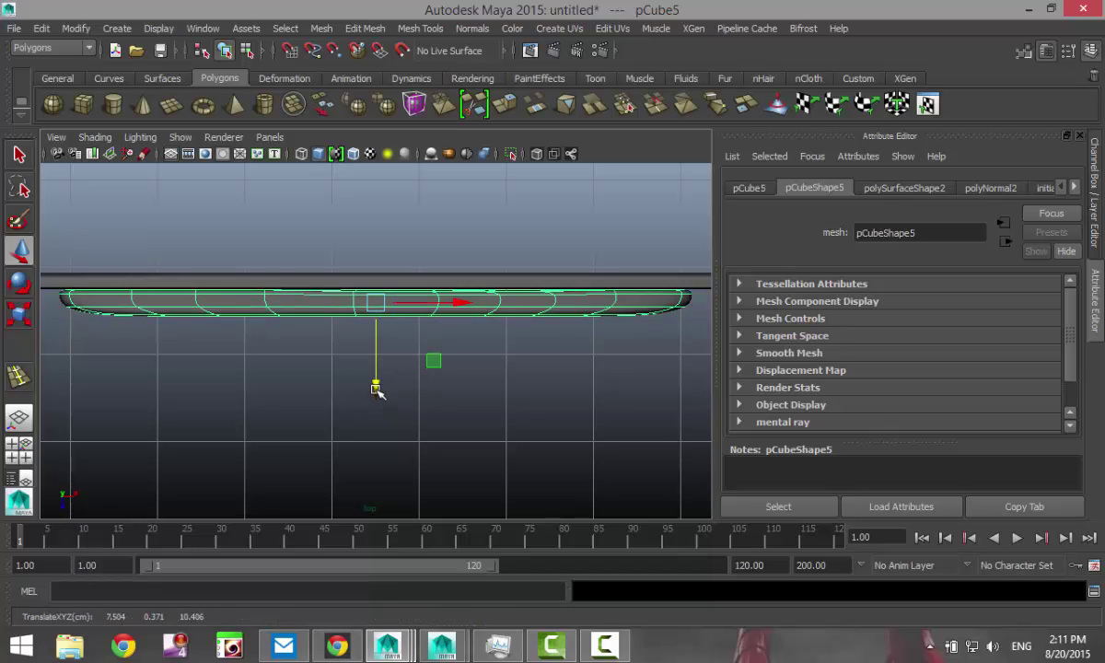
Step: Move the mirrored handle copy along Z against the blade's opposite side, checking its fit in wireframe top view
scroll(387, 386, "down", 3)
scroll(387, 386, "down", 3)
left_click(353, 274)
scroll(411, 345, "up", 4)
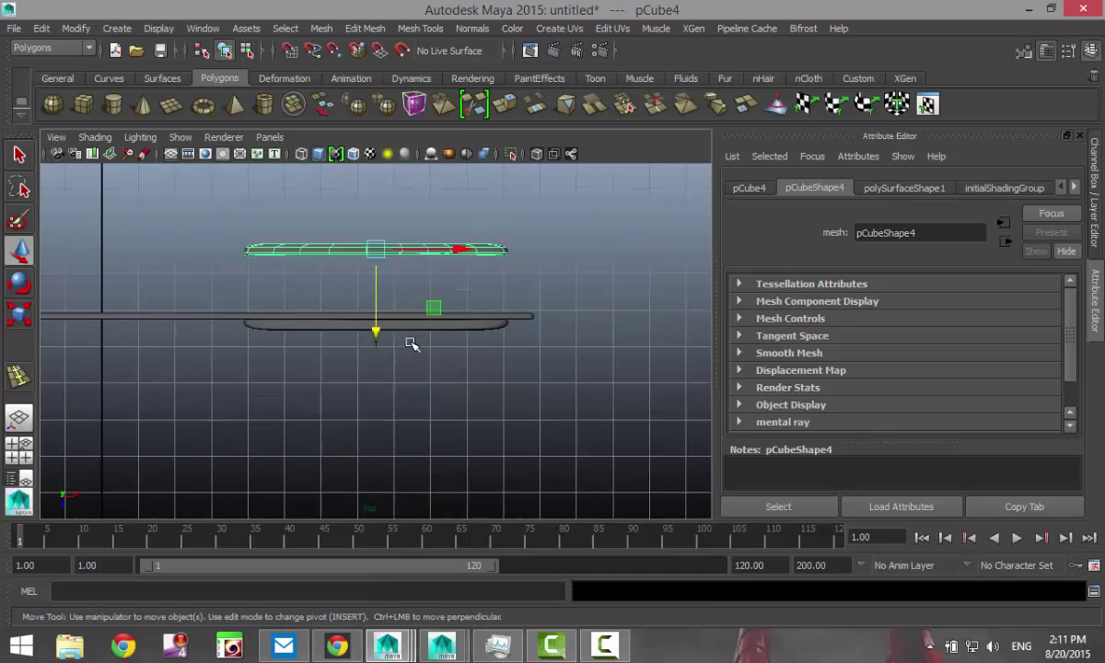
left_click_drag(378, 297, 382, 378)
key("4")
scroll(387, 381, "up", 3)
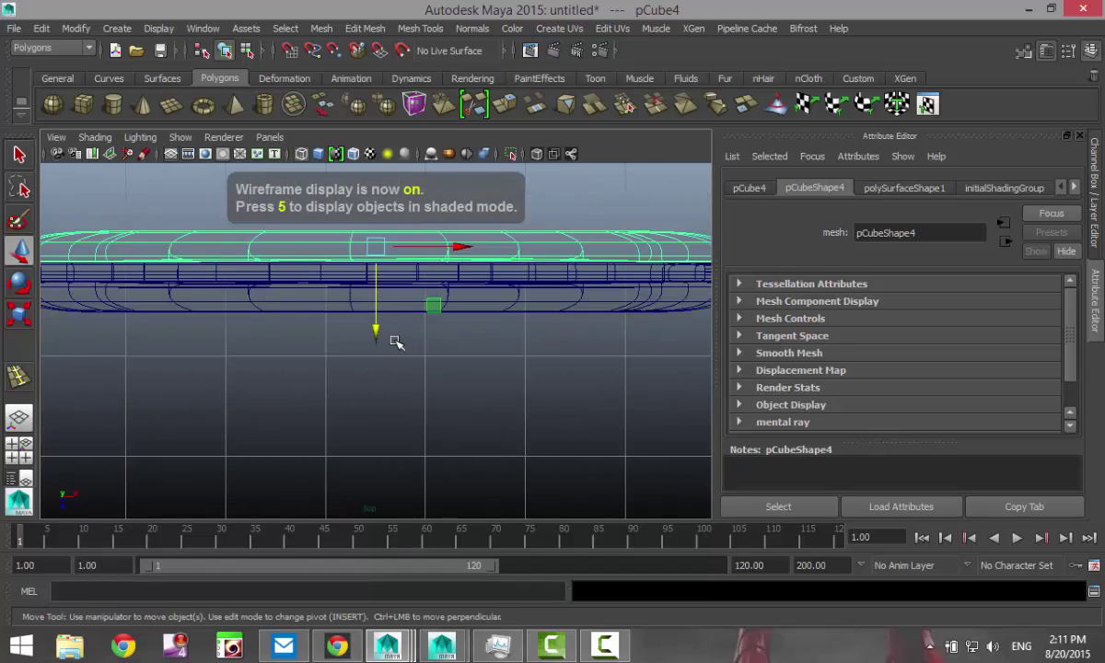
middle_click_drag(319, 344, 454, 390, "alt")
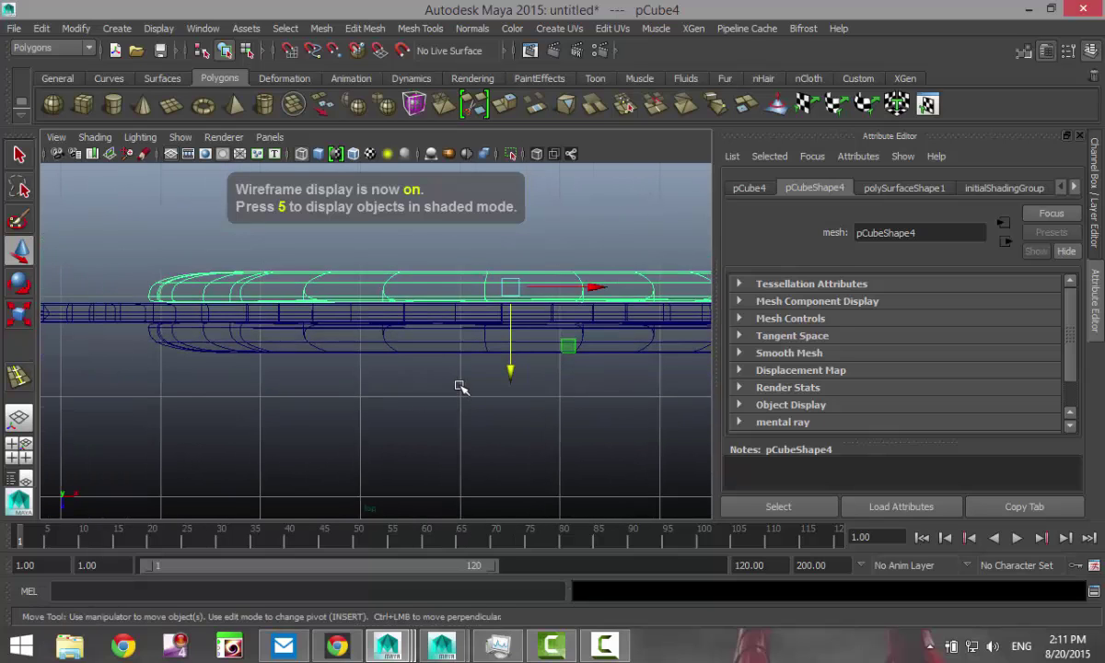
scroll(460, 387, "up", 1)
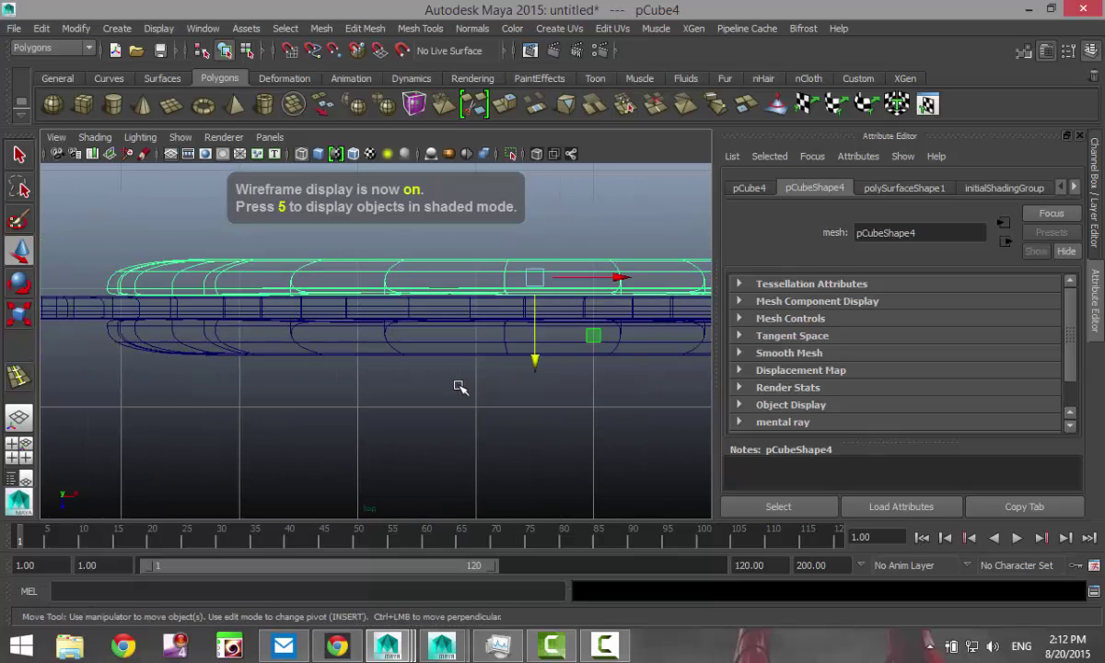
Step: In the perspective view, create a polygon cylinder beside the handle, about 0.68 in radius and 2.46 high
left_click(28, 456)
key("space")
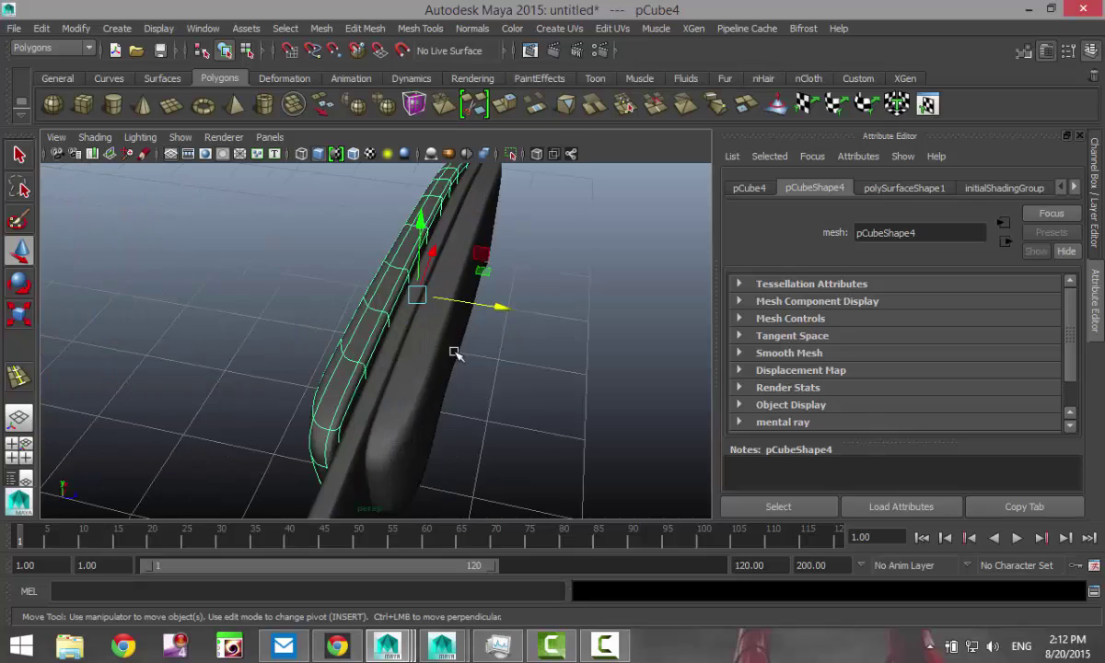
left_click_drag(454, 351, 412, 338, "alt")
middle_click_drag(393, 313, 489, 419, "alt")
scroll(217, 243, "down", 3)
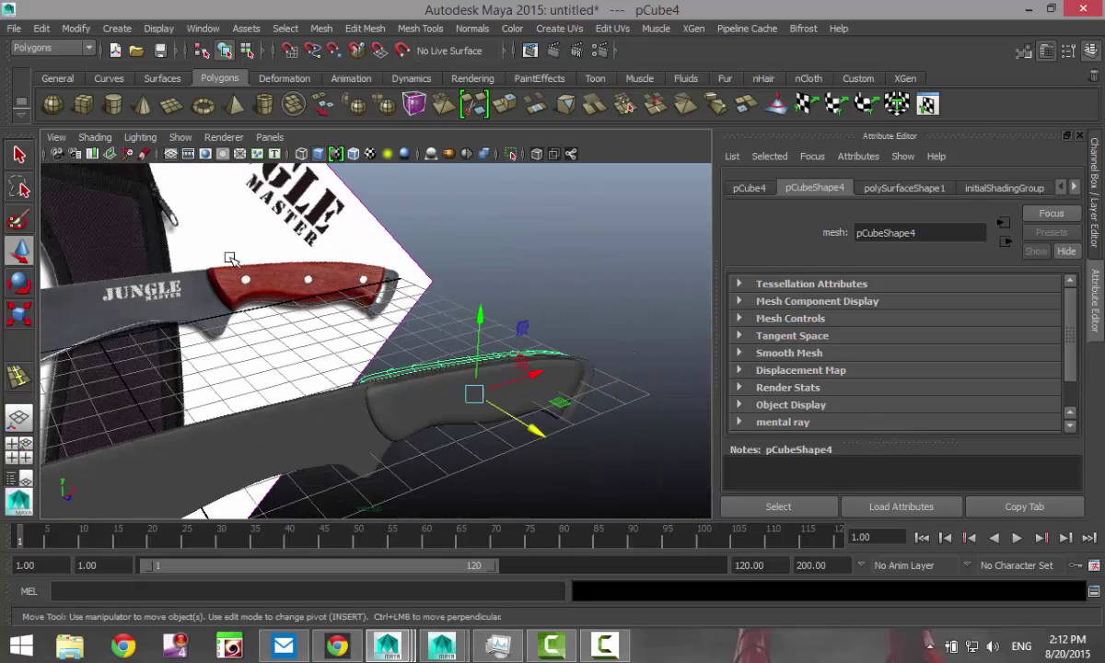
left_click(113, 104)
scroll(460, 373, "down", 3)
left_click_drag(532, 428, 532, 450, "alt")
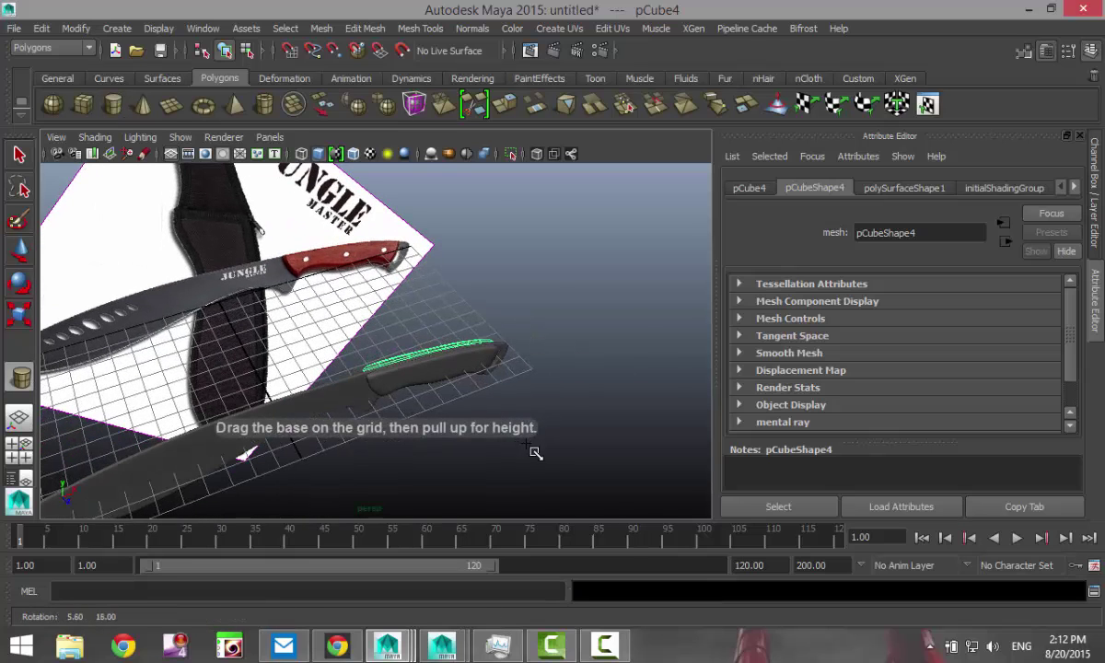
mouse_move(556, 404)
left_mouse_down()
mouse_move(571, 405)
mouse_move(576, 361)
mouse_move(592, 341)
mouse_move(633, 439)
left_mouse_up()
Step: Set the cylinder's X rotation to 90 degrees
key("e")
left_click(755, 188)
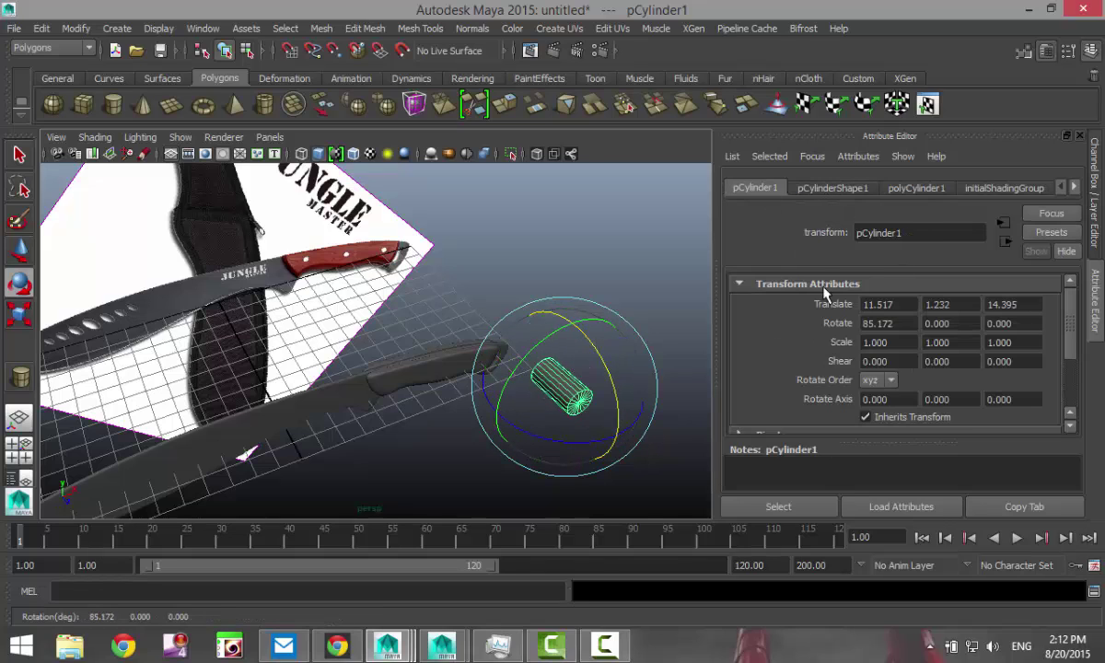
double_click(884, 323)
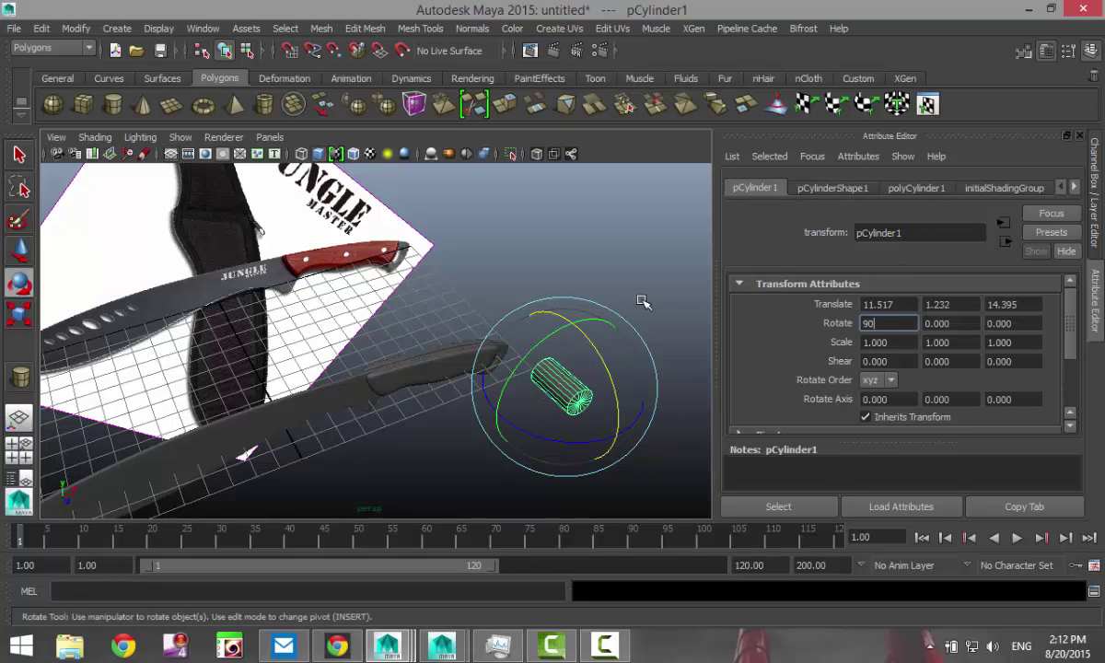
key("Return")
Step: Set the cylinder's axis subdivisions to 40
left_click(917, 188)
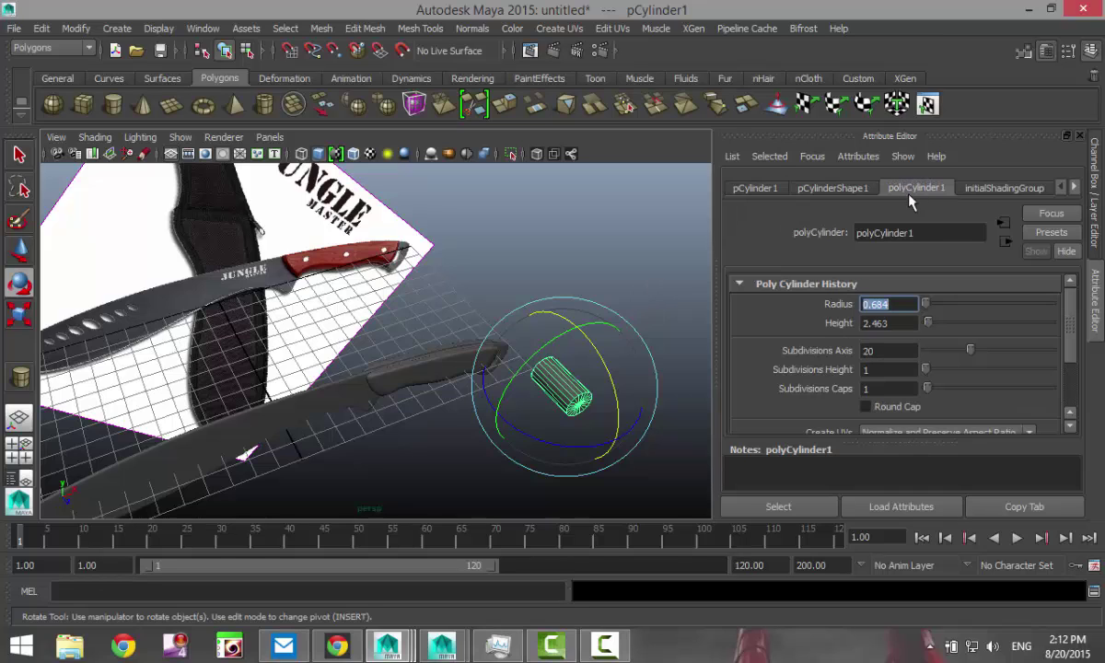
left_click(910, 351)
type("40")
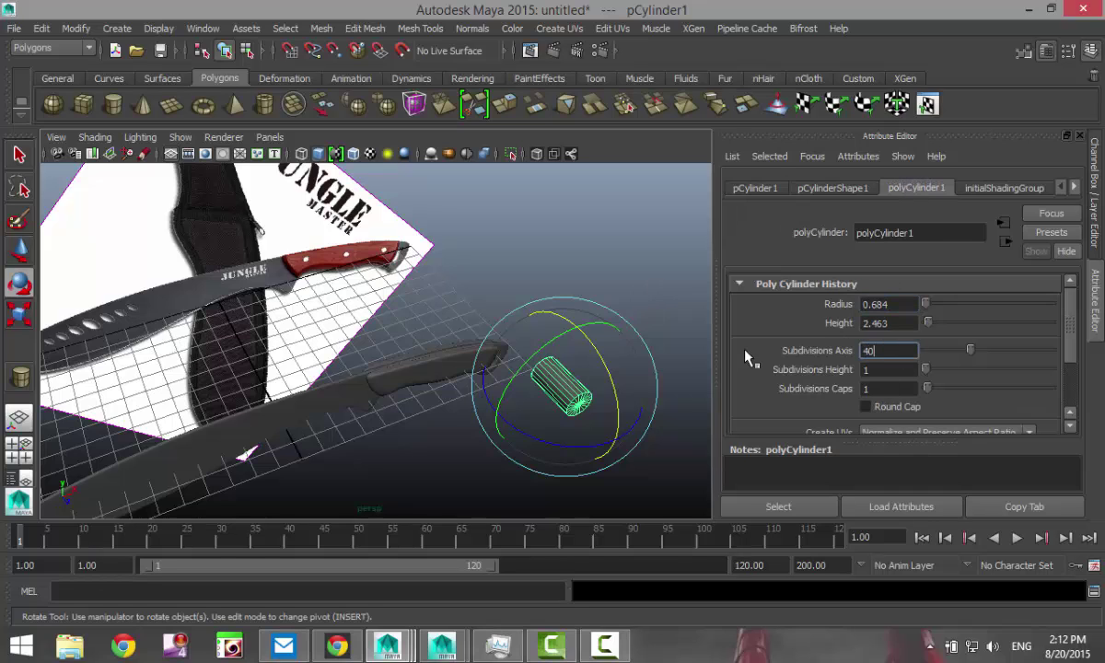
key("Return")
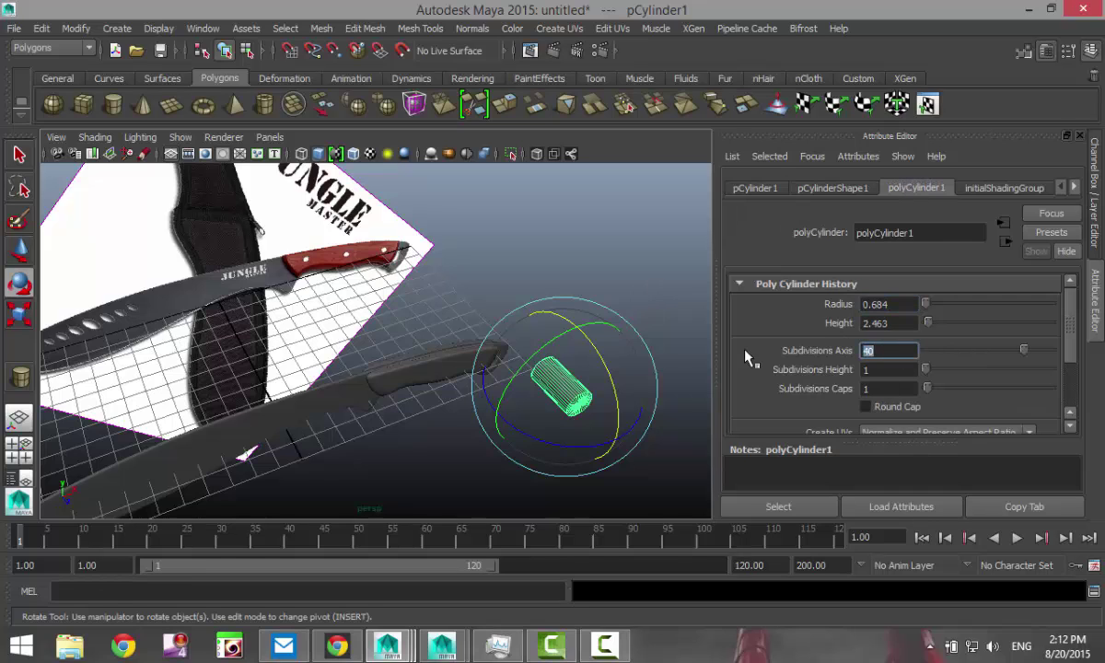
left_click(527, 266)
left_click(545, 370)
Step: In the front view, scale the cylinder down to rivet size and place it over the reference handle's middle rivet
left_click(19, 445)
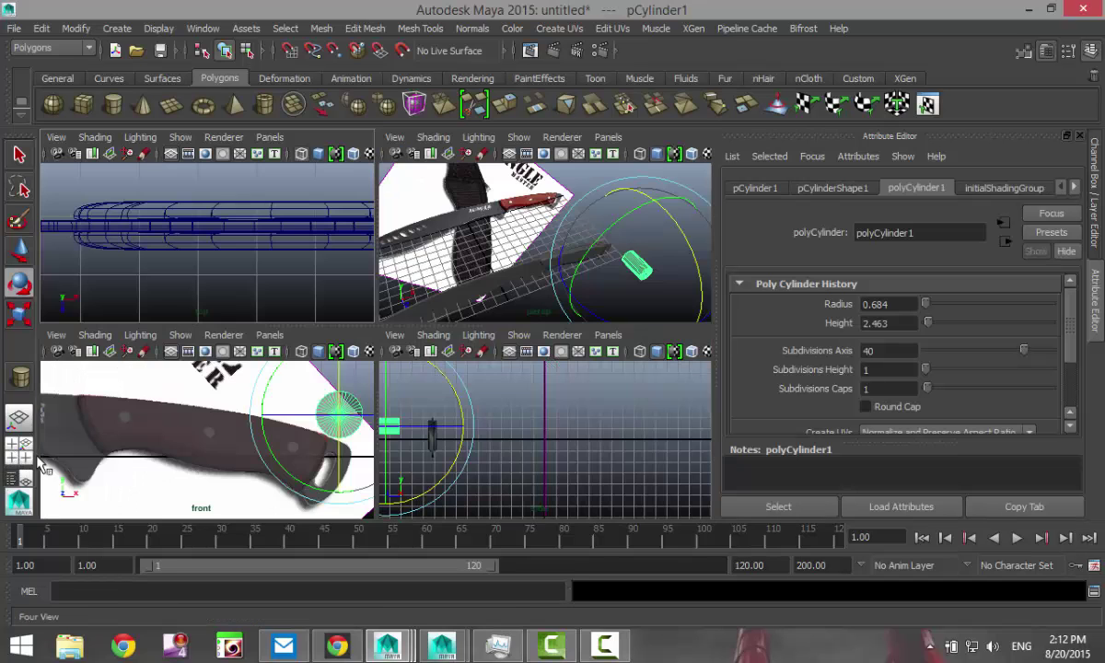
key("space")
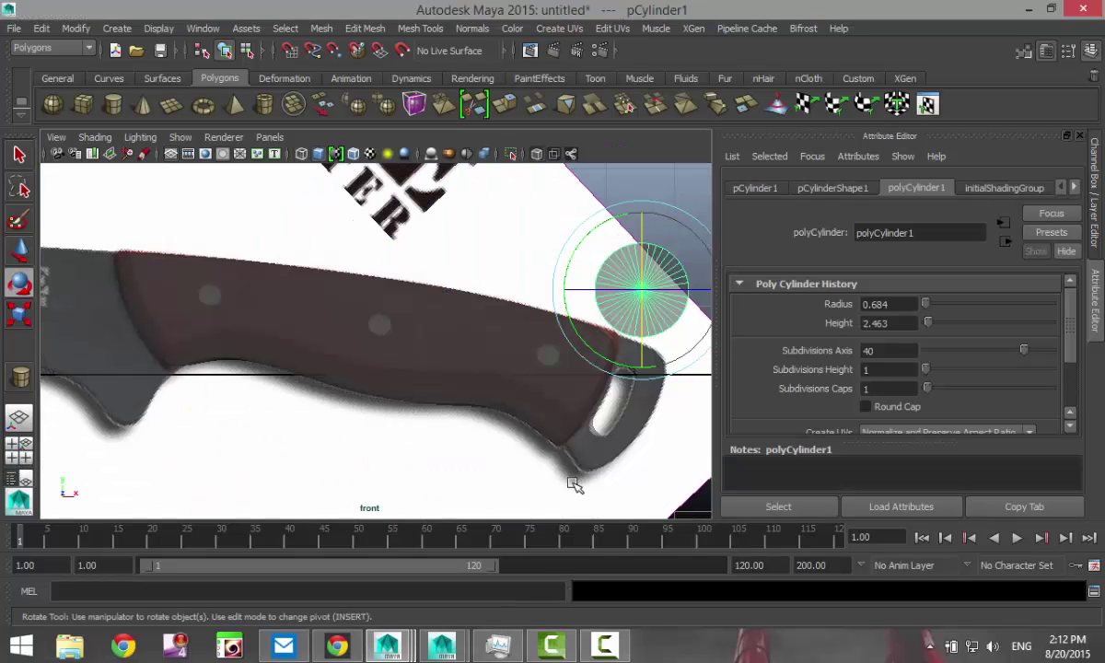
key("w")
left_click_drag(644, 291, 88, 365)
key("f")
key("r")
key("w")
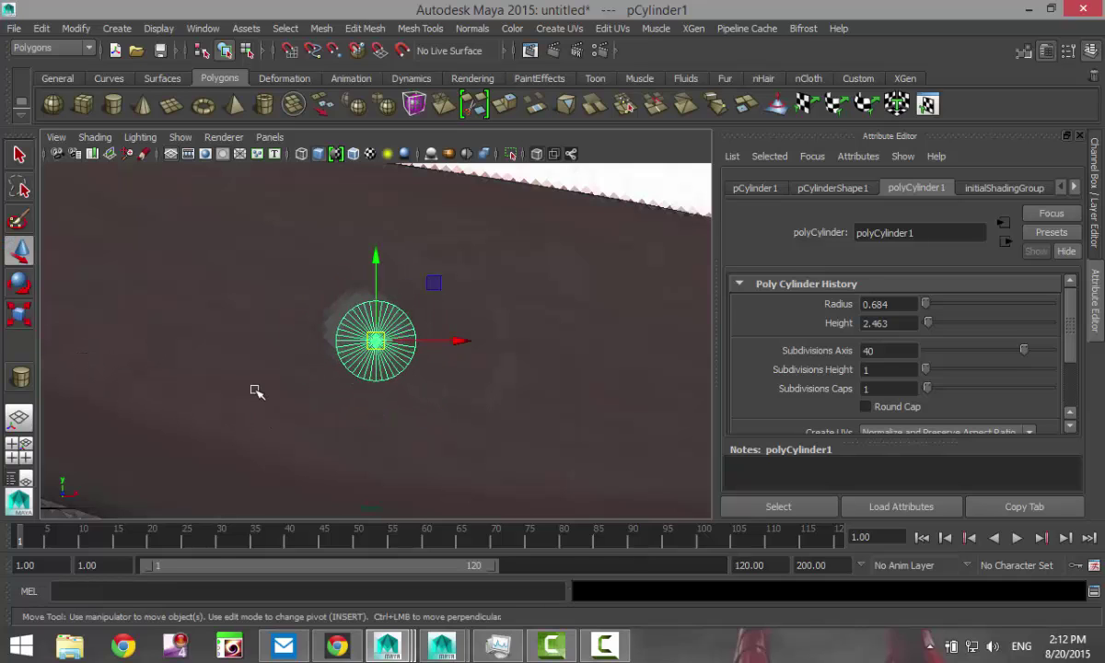
left_click_drag(380, 342, 365, 331)
Step: Duplicate the rivet cylinder and align the copy with the reference rivet nearest the blade
scroll(333, 419, "down", 8)
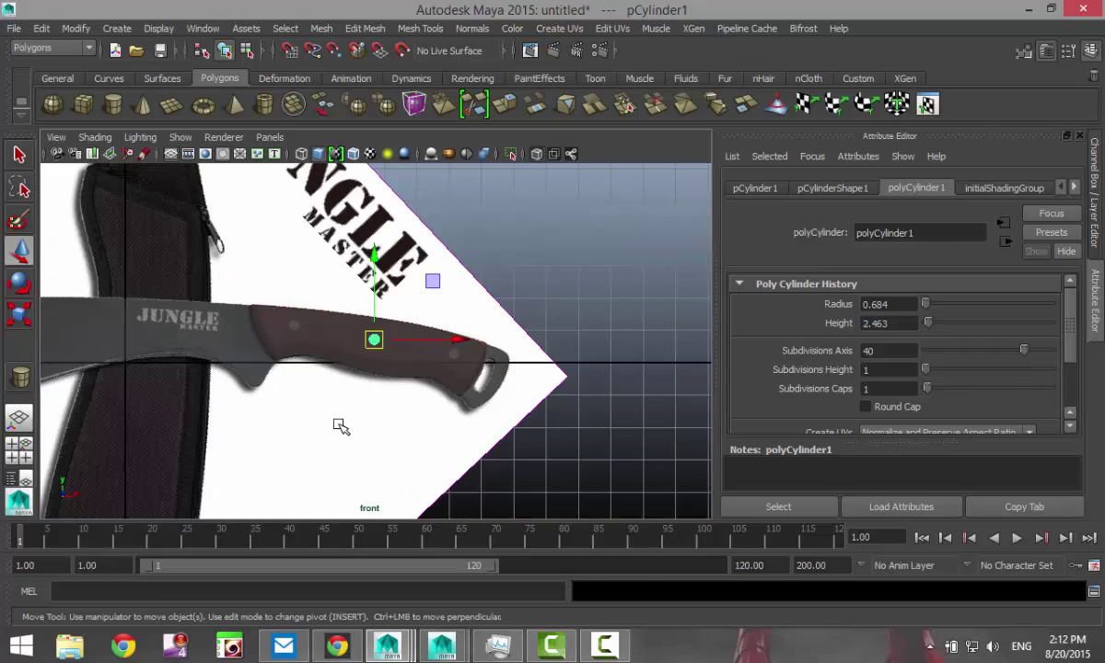
key("ctrl+d")
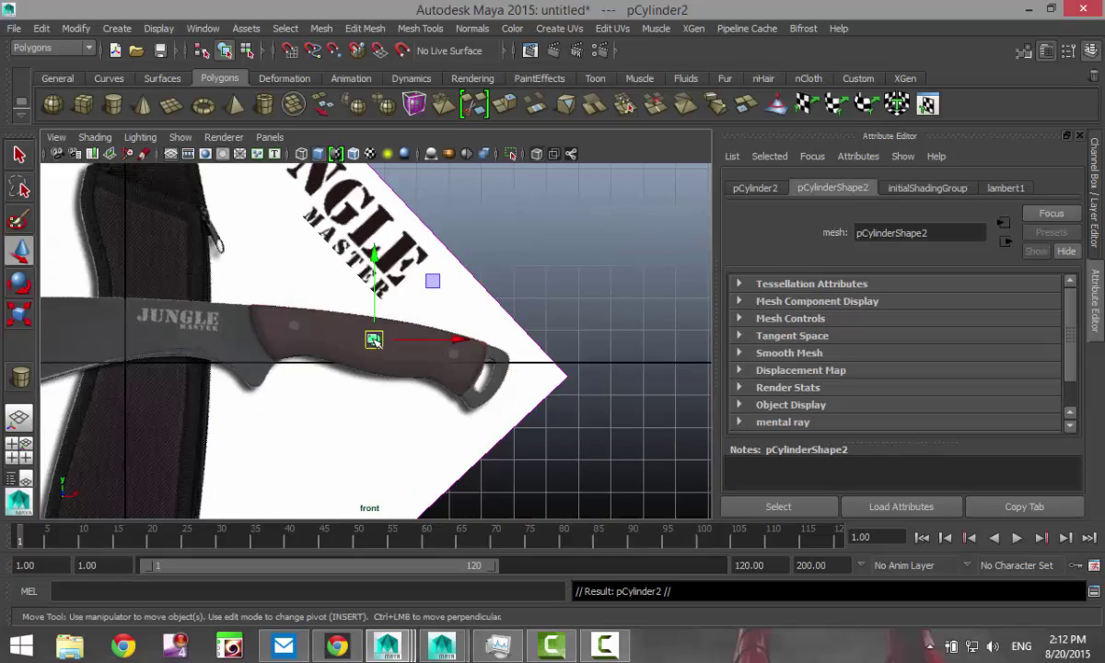
left_click_drag(374, 340, 293, 329)
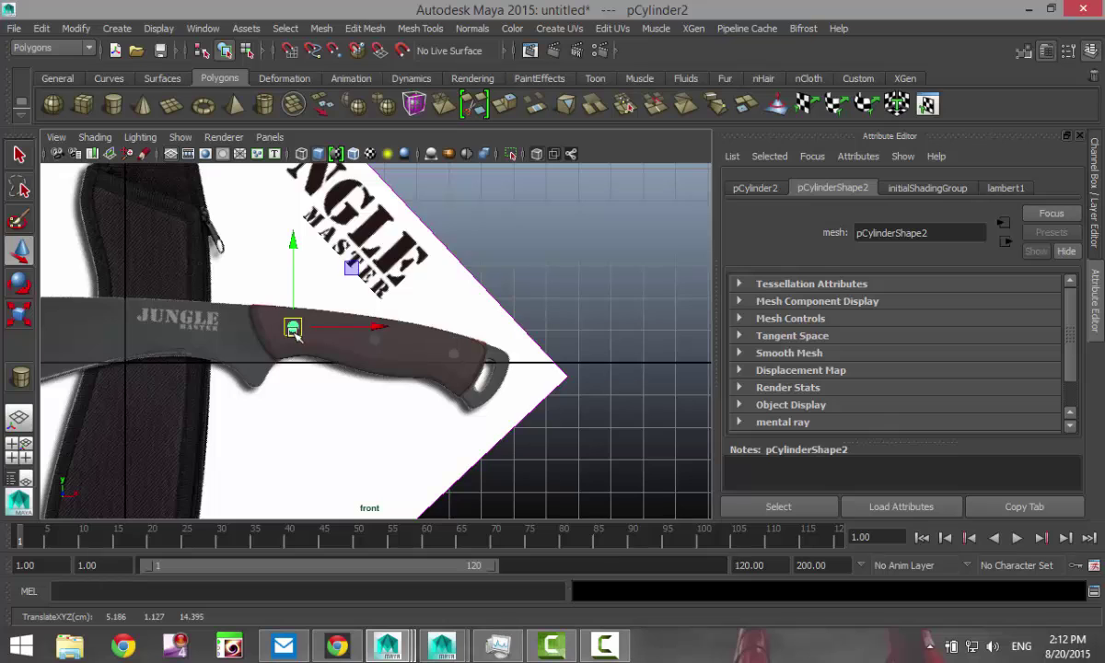
key("f")
left_click_drag(377, 347, 396, 327)
scroll(438, 417, "down", 5)
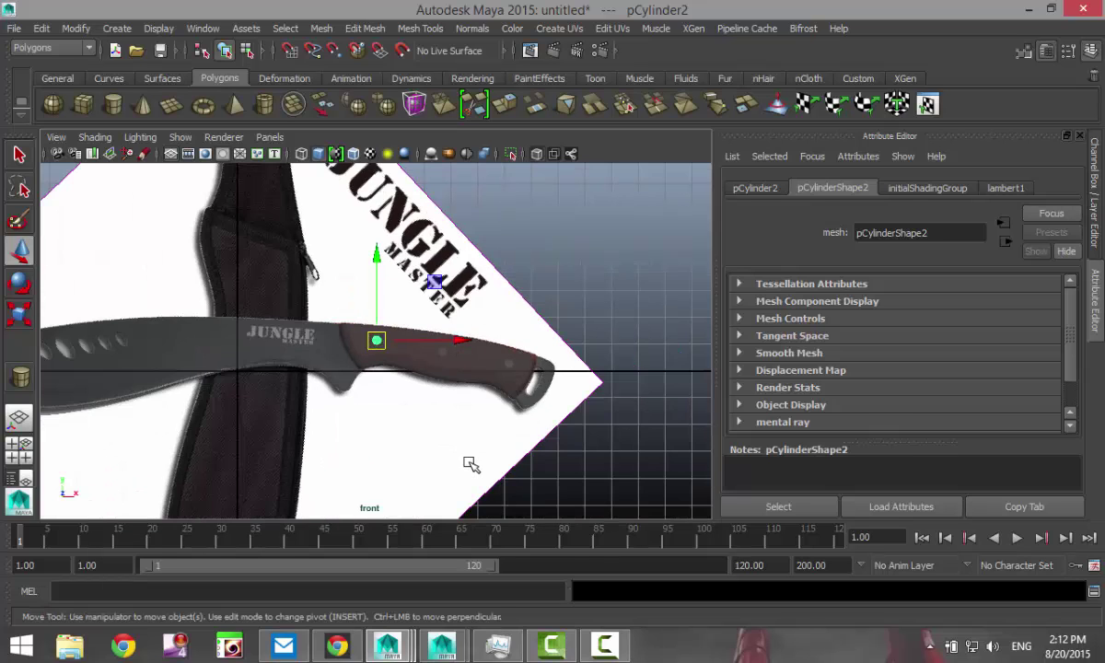
Step: Duplicate the rivet again and place the copy over the rear reference rivet, at about X 10.15, Y 0.29
key("ctrl+d")
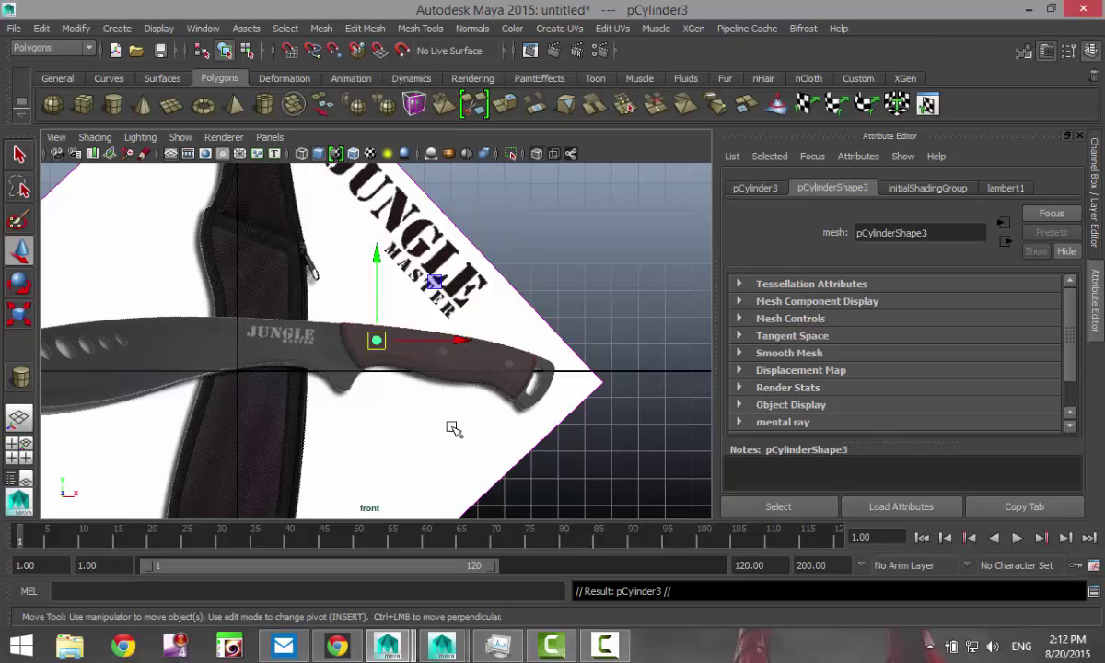
left_click_drag(380, 343, 512, 368)
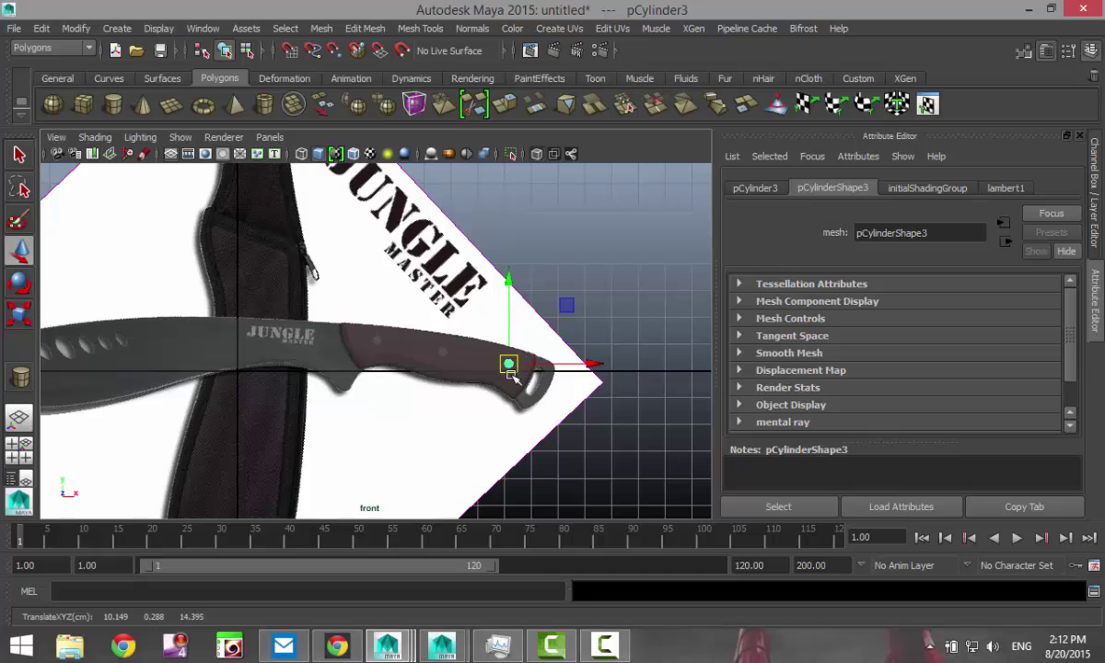
key("f")
scroll(456, 430, "down", 5)
scroll(452, 432, "up", 6)
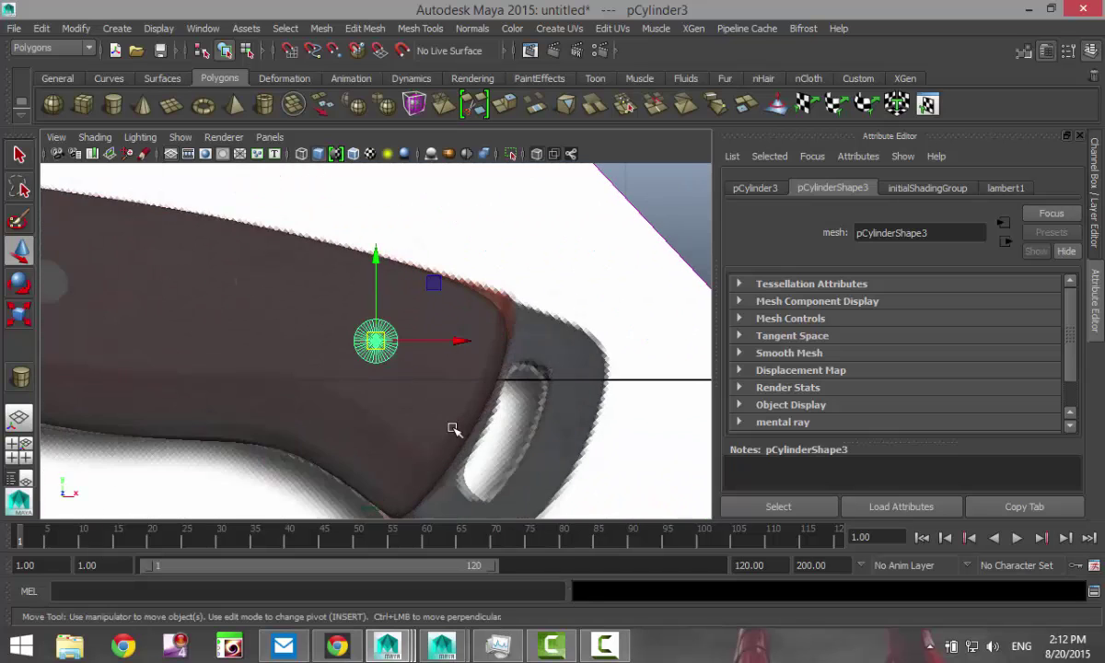
Step: In the top view, select all three rivet cylinders and move them along Z to about 10.15, centered in the handle
left_click(30, 452)
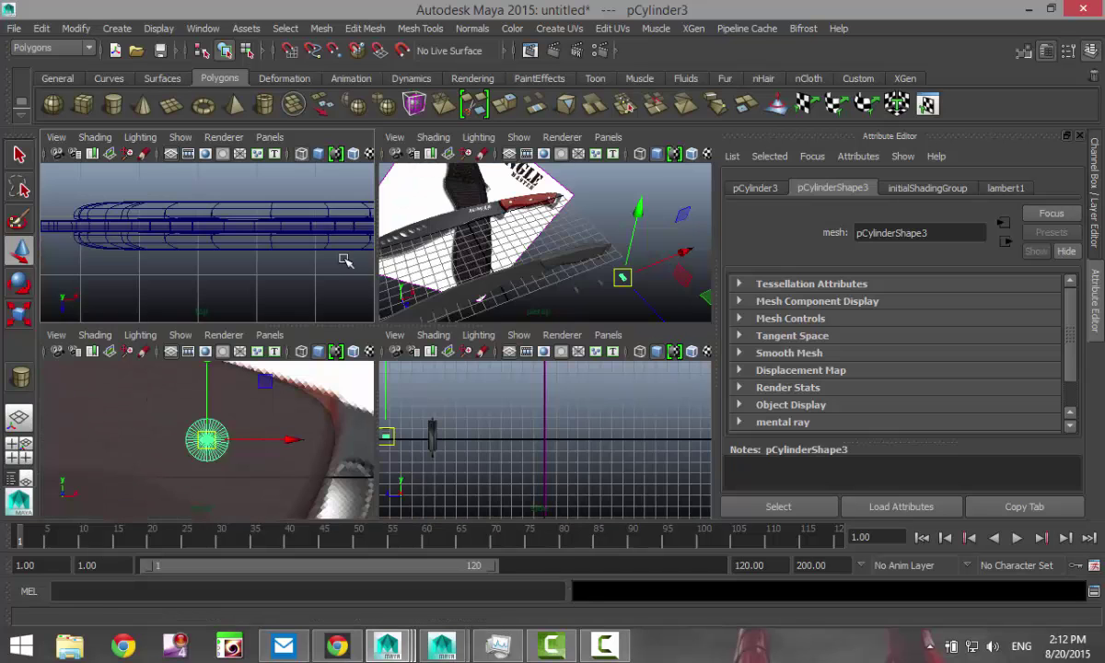
key("space")
scroll(296, 333, "down", 4)
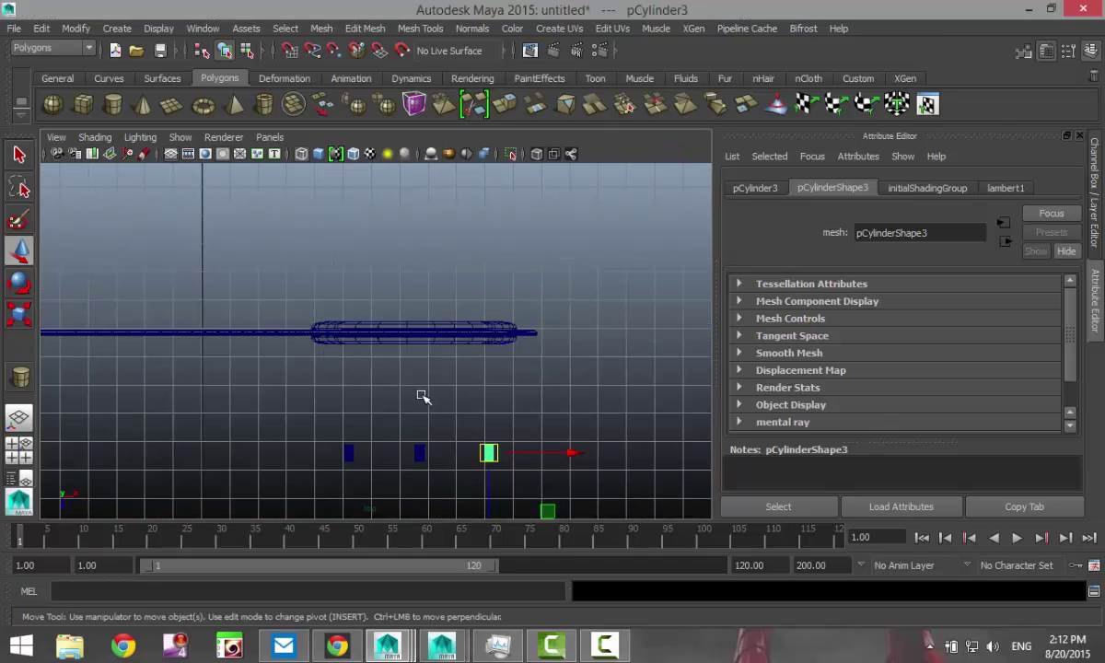
middle_click_drag(424, 397, 418, 333, "alt")
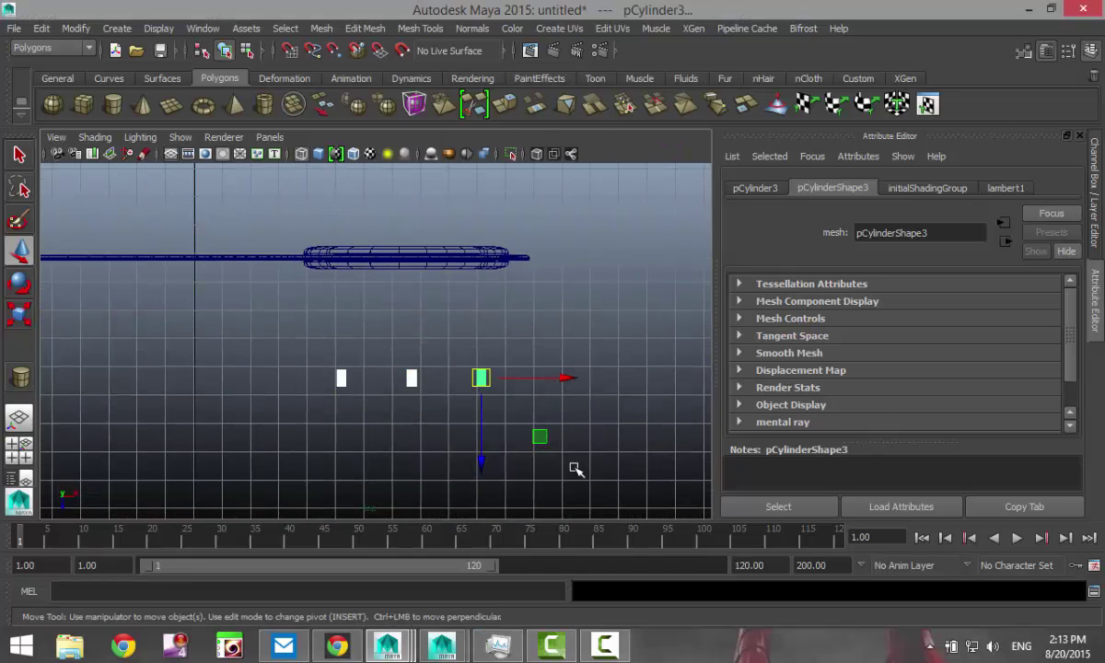
left_click(479, 423)
left_click_drag(241, 322, 483, 350)
scroll(486, 350, "up", 5)
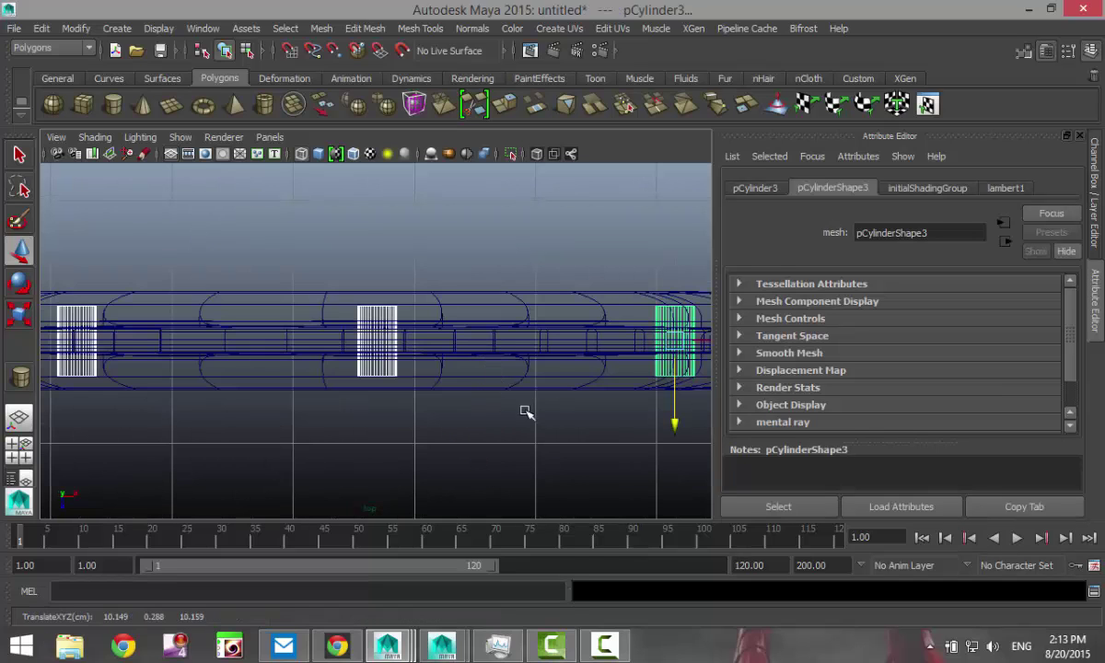
middle_click_drag(562, 407, 276, 389, "alt")
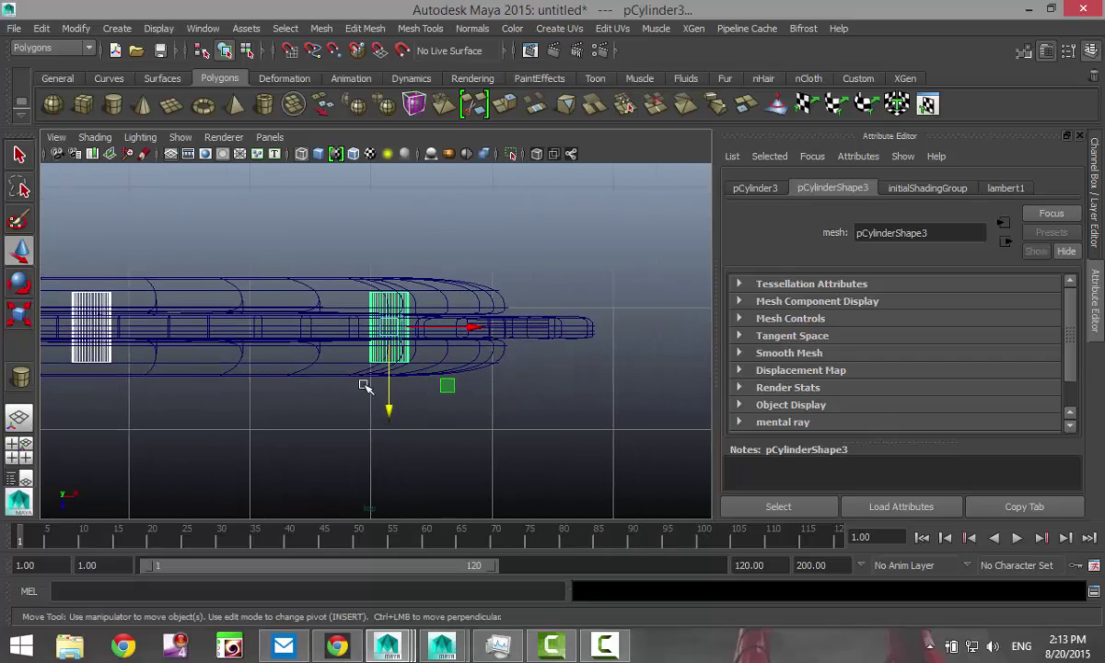
scroll(365, 387, "up", 5)
scroll(369, 383, "up", 2)
left_click_drag(434, 364, 437, 357)
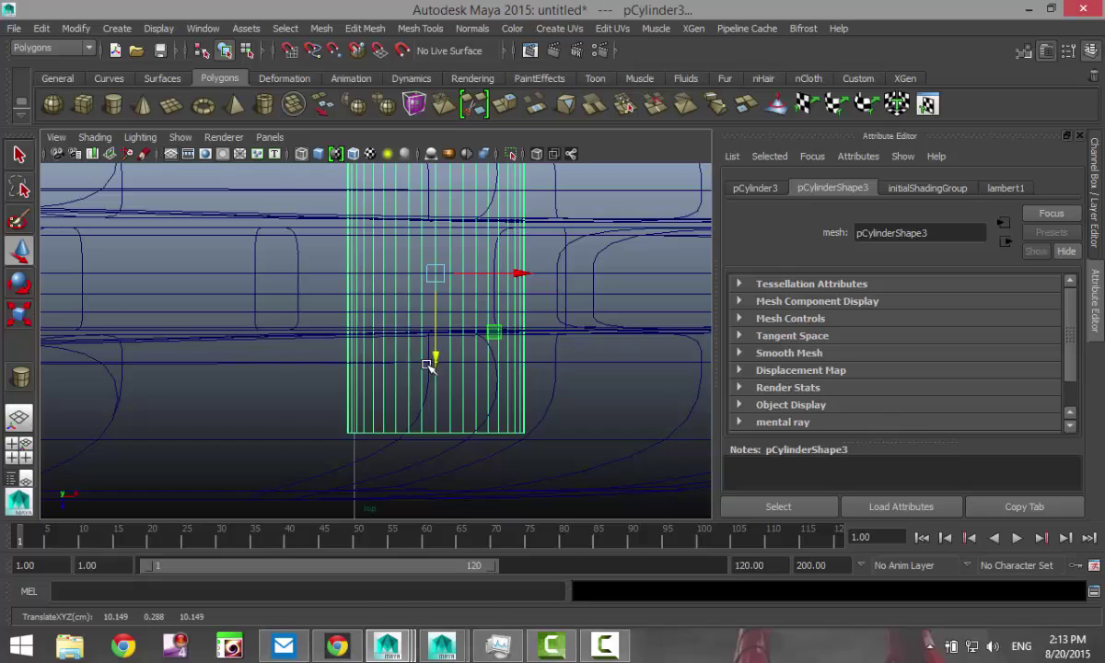
Step: Stretch the three rivets along Z until they span the handle's full thickness
scroll(428, 366, "down", 6)
key("r")
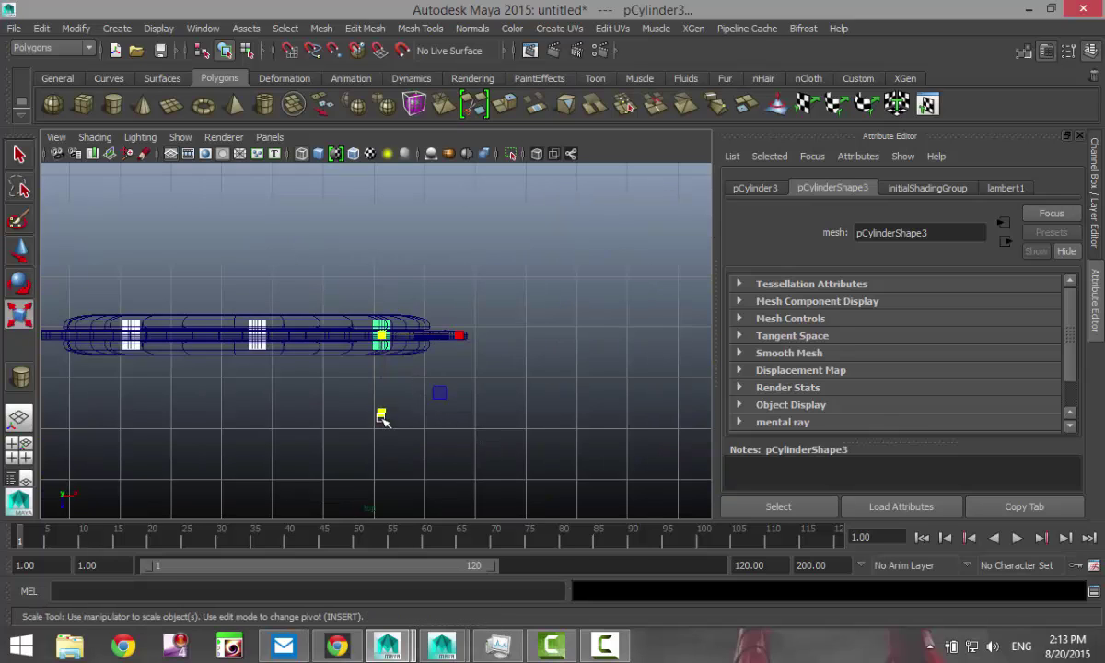
left_click_drag(382, 419, 394, 448)
Step: Examine in the perspective view how the rivets sit in the handle and compare the knife with the reference image
left_click(18, 448)
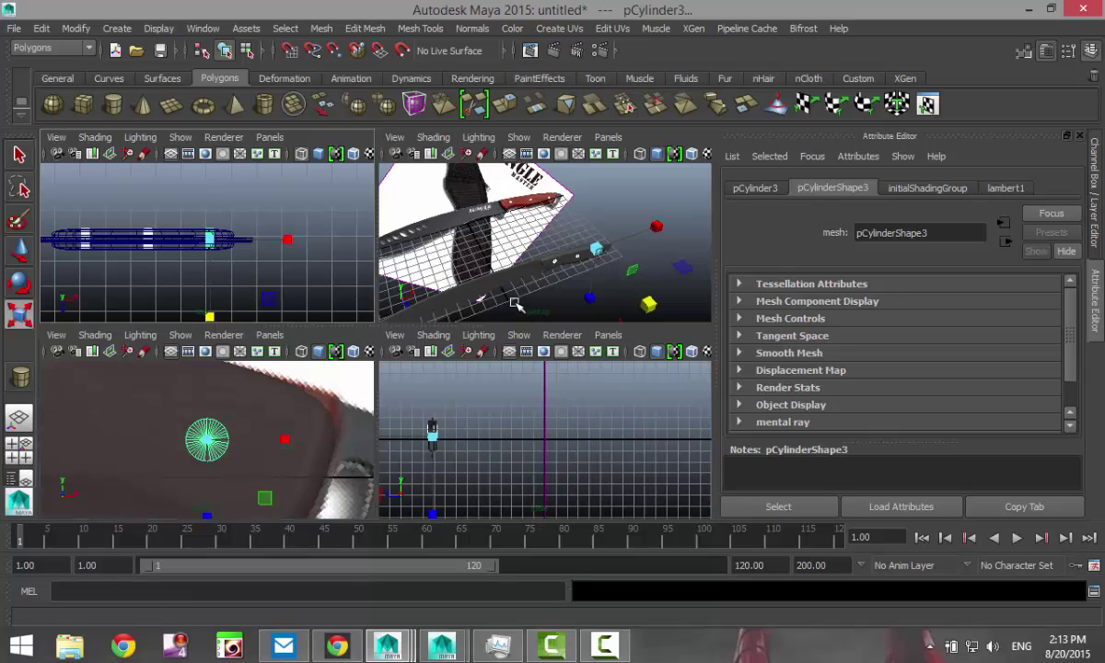
key("space")
left_click_drag(456, 347, 558, 403, "alt")
left_click(573, 299)
scroll(559, 429, "up", 4)
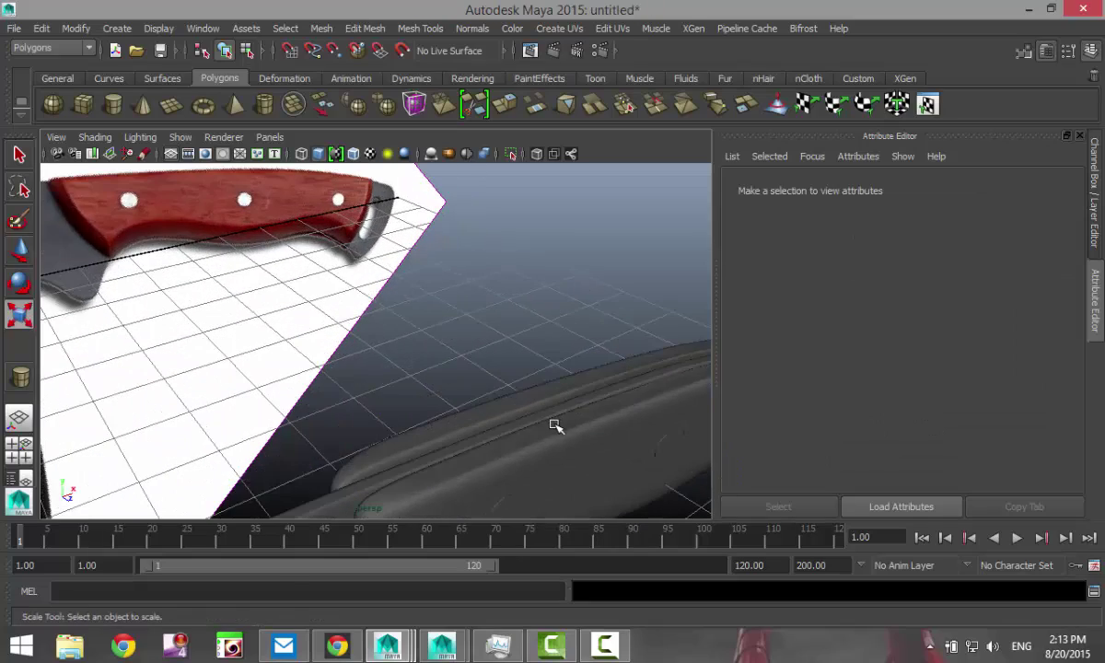
middle_click_drag(552, 422, 493, 338, "alt")
key("r")
scroll(375, 308, "up", 4)
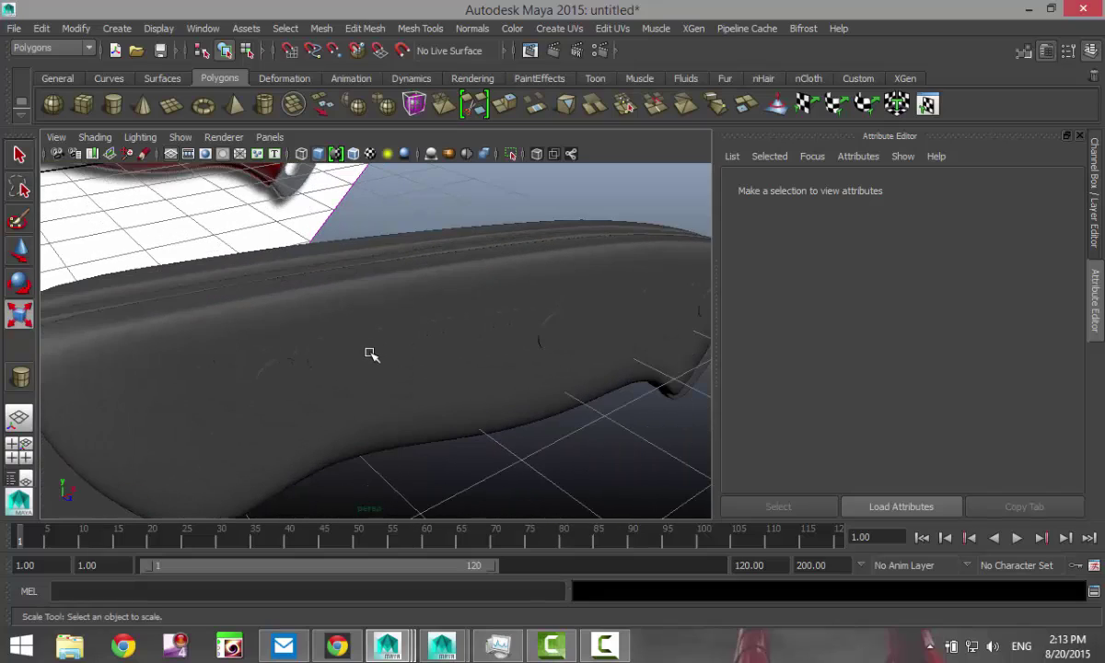
left_click_drag(371, 354, 245, 329, "alt")
scroll(341, 371, "down", 7)
left_click_drag(364, 424, 272, 414, "alt")
middle_click_drag(272, 414, 410, 418, "alt")
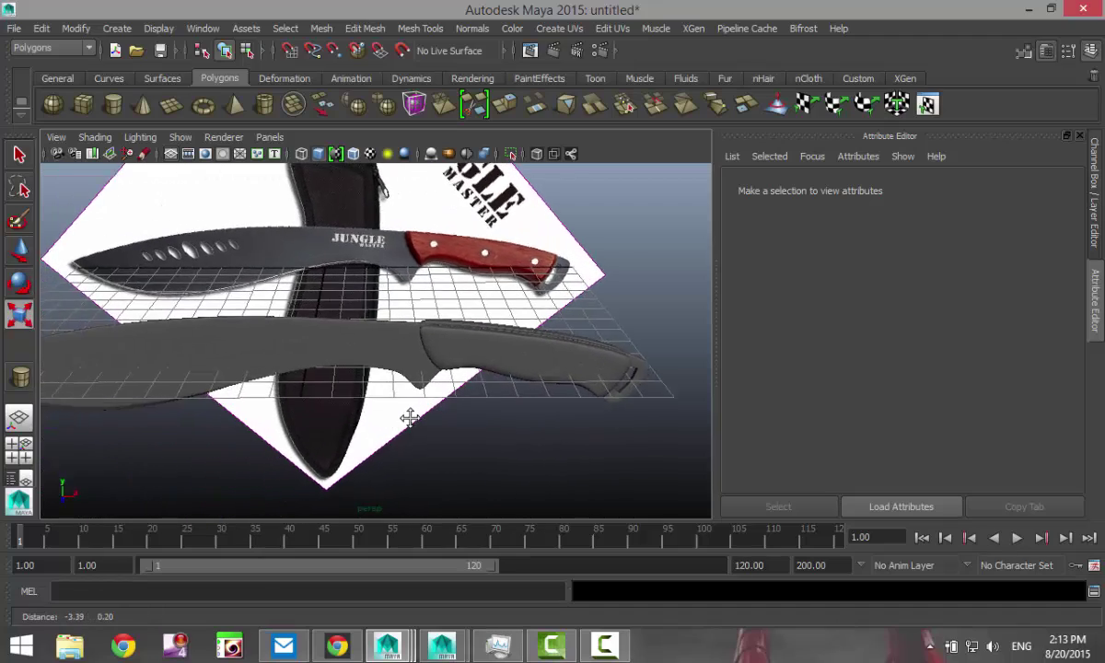
scroll(486, 434, "up", 5)
key("r")
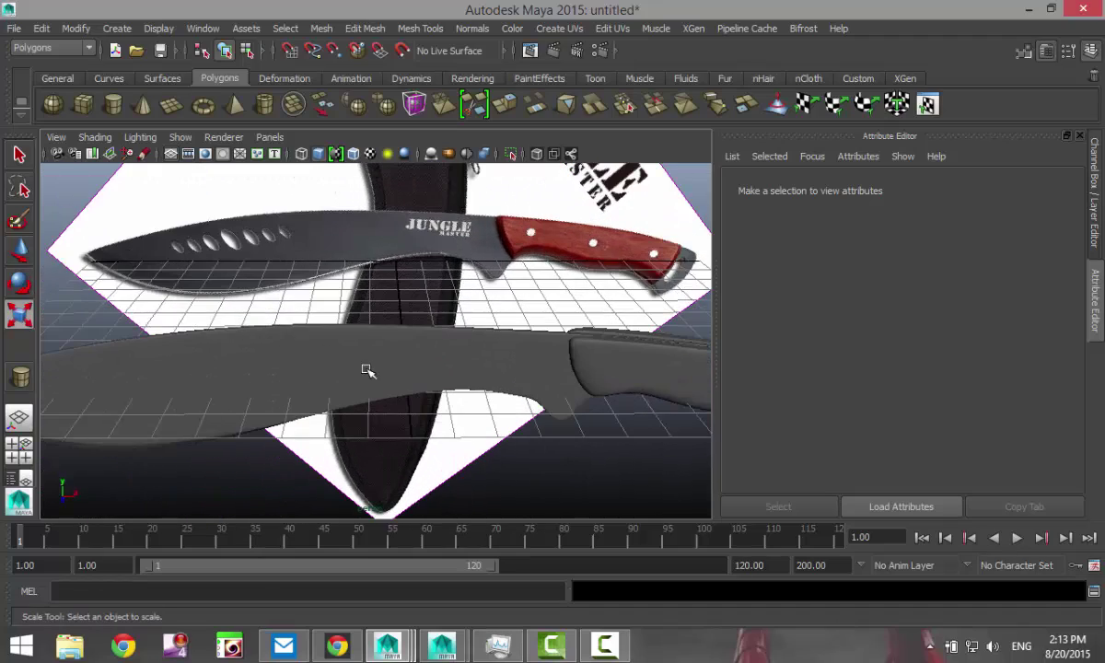
Step: Select the blade and turn off its smooth mesh preview
left_click(411, 366)
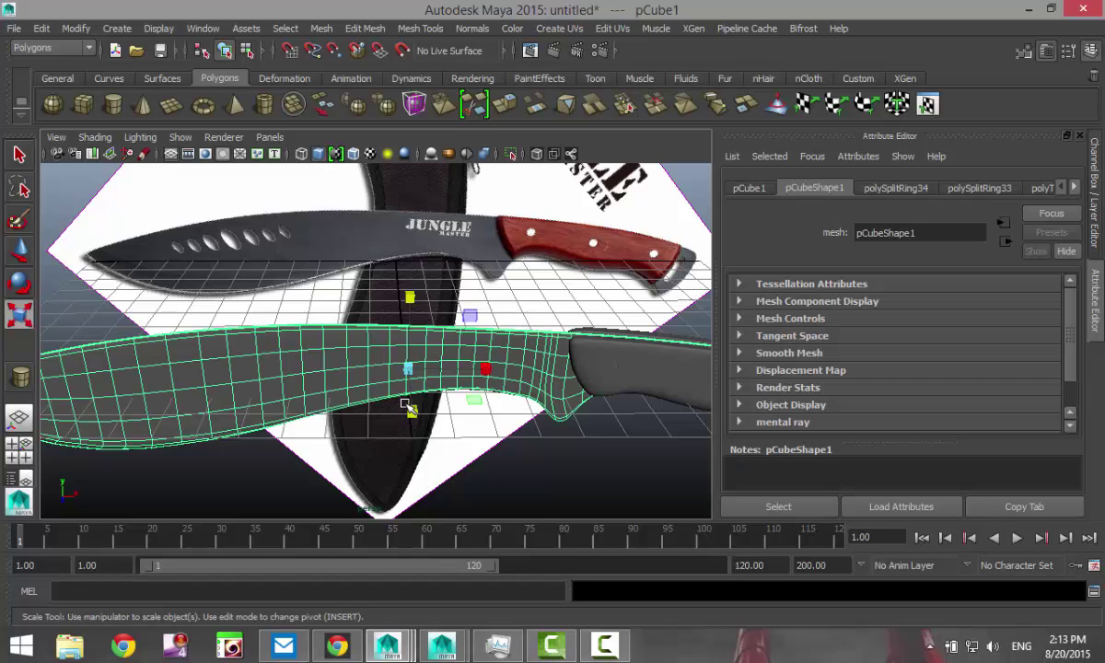
key("1")
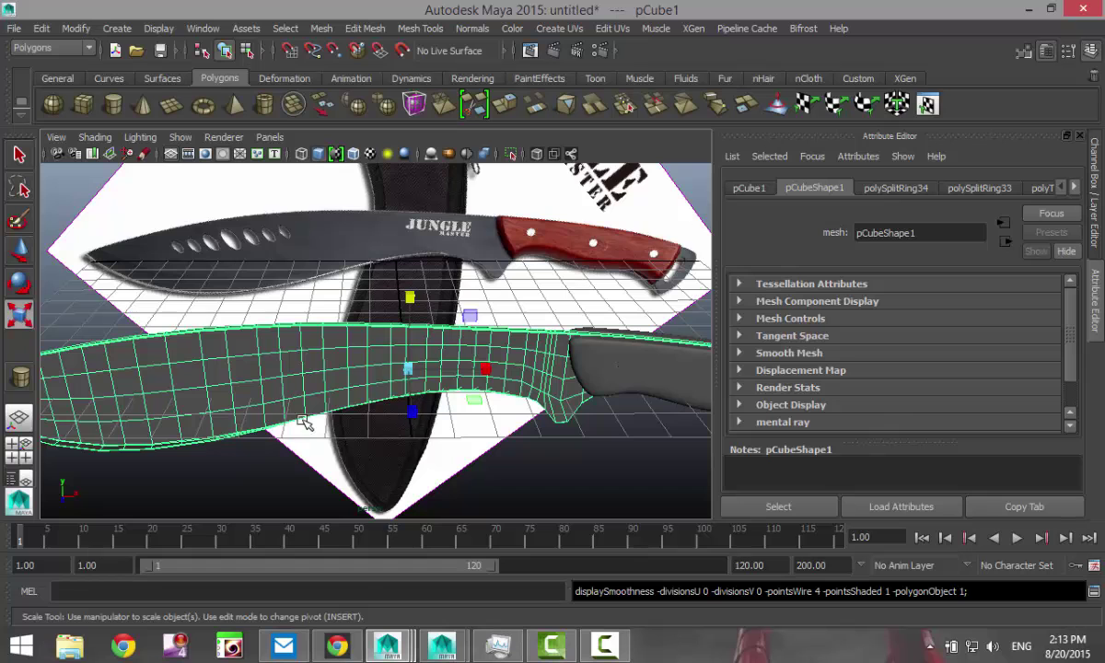
left_click(19, 454)
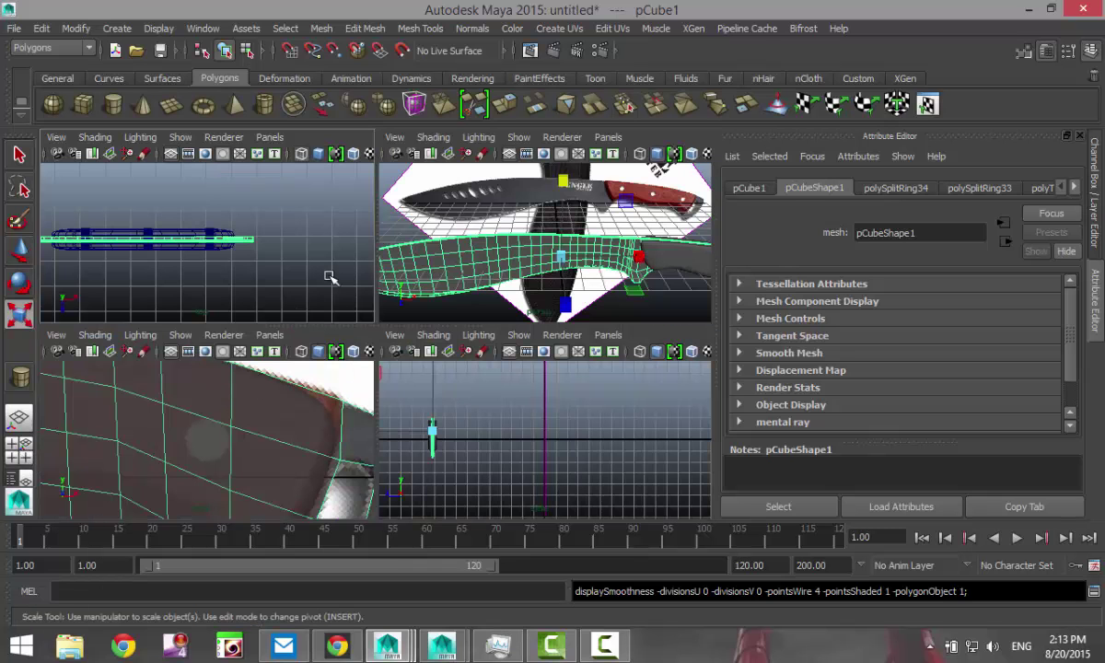
key("space")
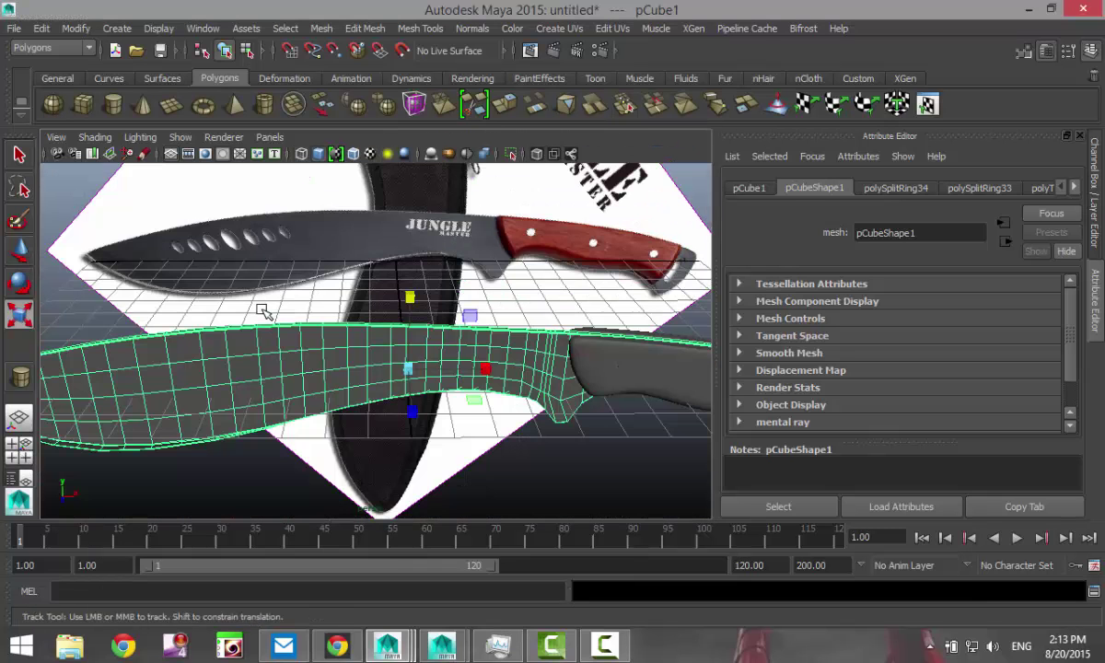
left_click_drag(323, 291, 363, 346, "alt")
scroll(365, 332, "up", 3)
scroll(367, 331, "down", 8)
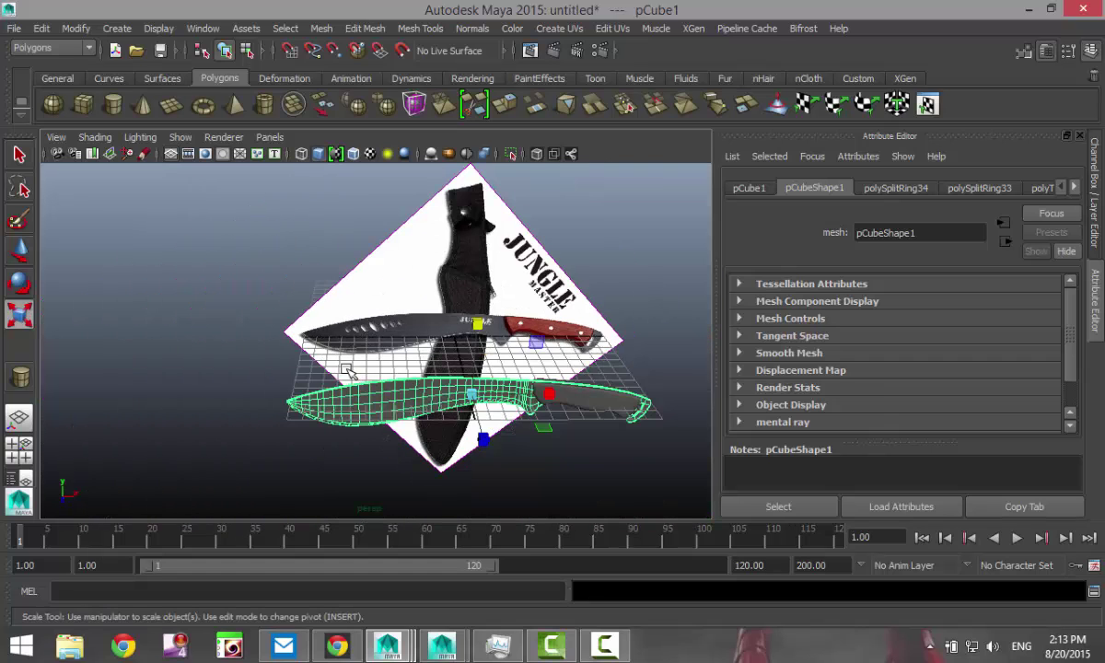
Step: Create a polygon cylinder in front of the knife, about 1.44 in radius and 2.91 high, with 40 axis subdivisions
middle_click_drag(348, 370, 299, 258, "alt")
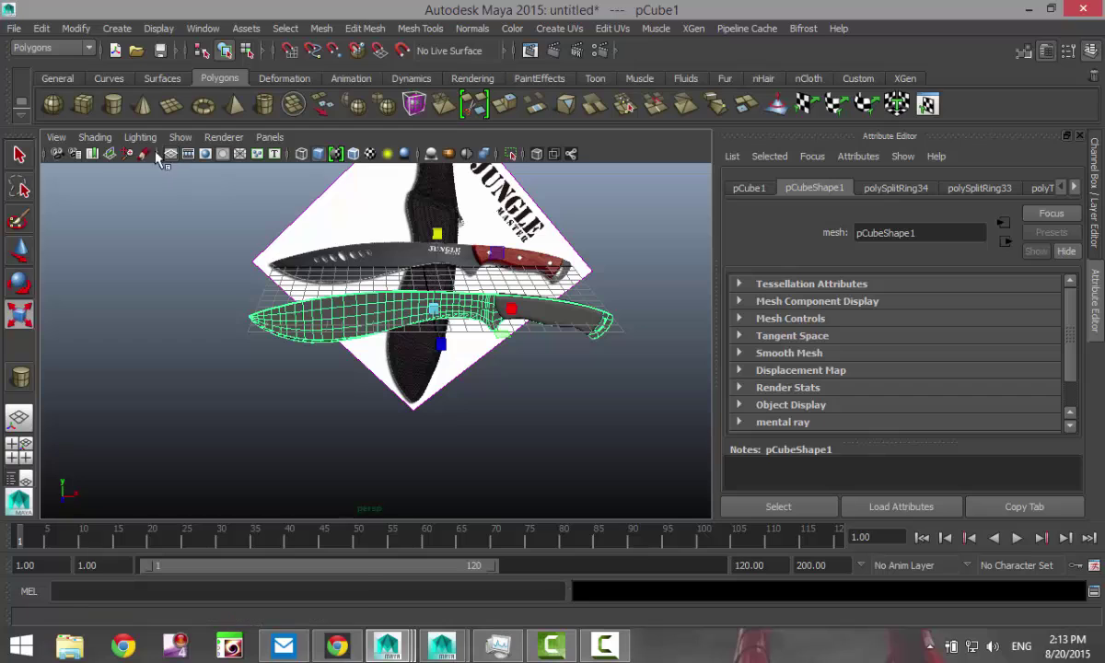
left_click(112, 104)
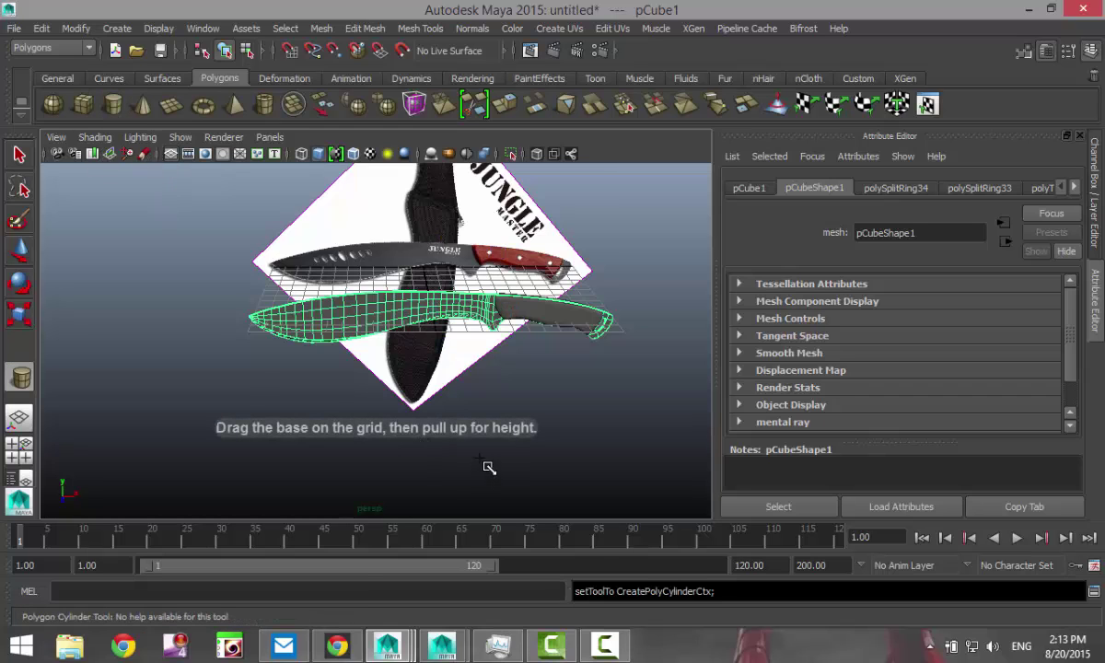
left_click_drag(479, 461, 503, 394)
left_click(916, 190)
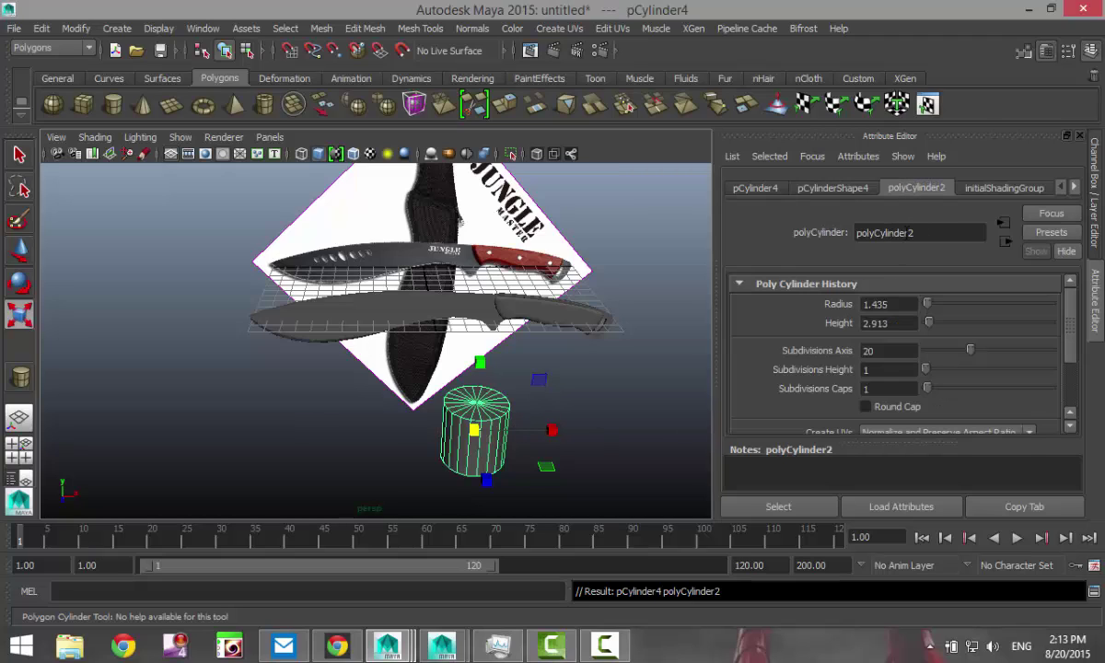
type("4")
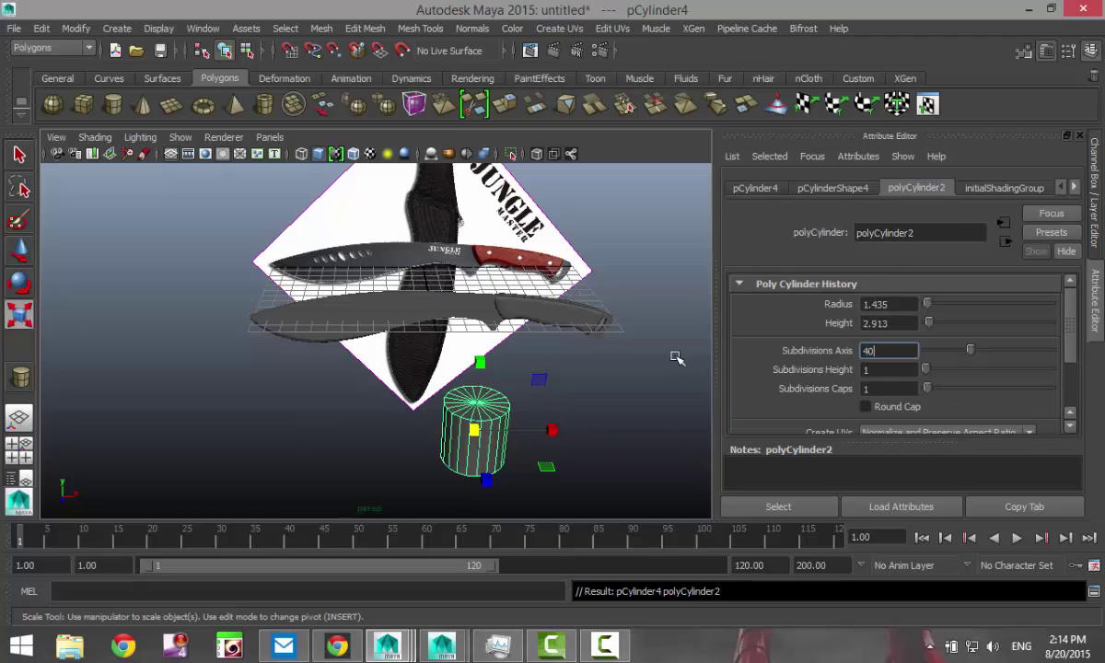
key("Return")
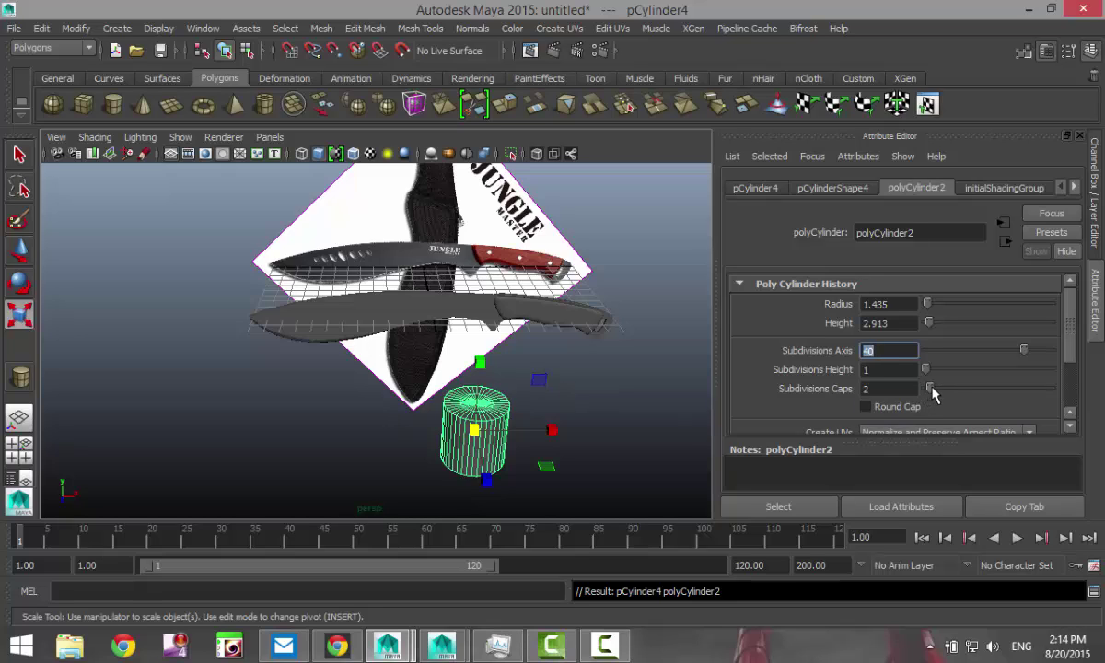
Step: Set the new cylinder's cap subdivisions to 4 and its X rotation to 90 degrees
left_click_drag(932, 393, 938, 394)
left_click(599, 378)
left_click(465, 419)
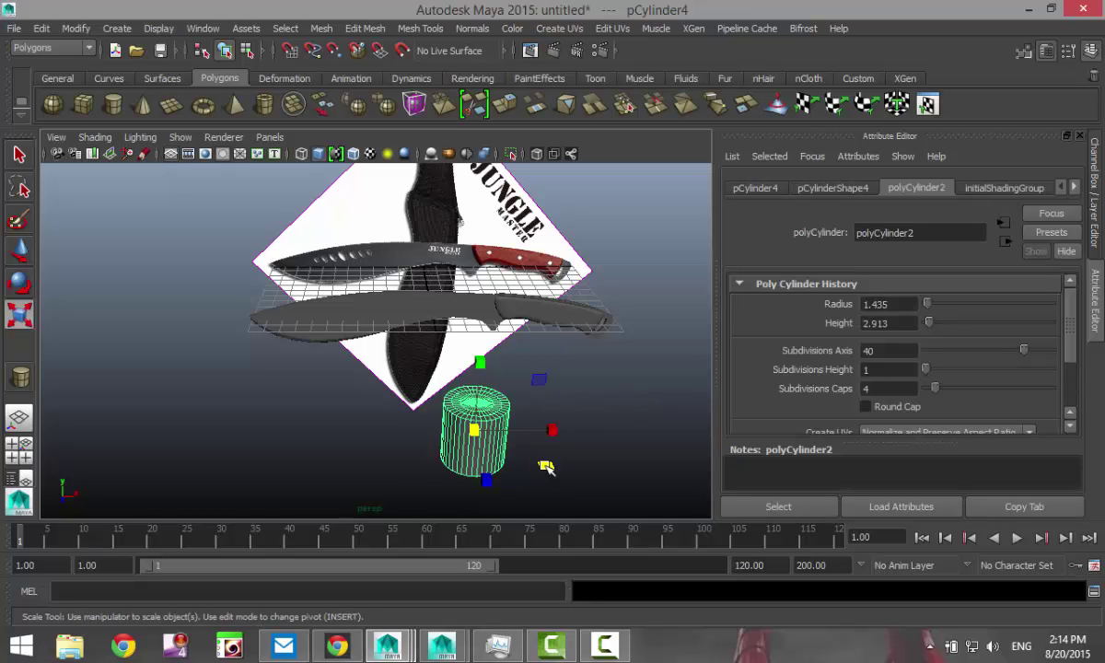
key("e")
left_click_drag(481, 456, 489, 484)
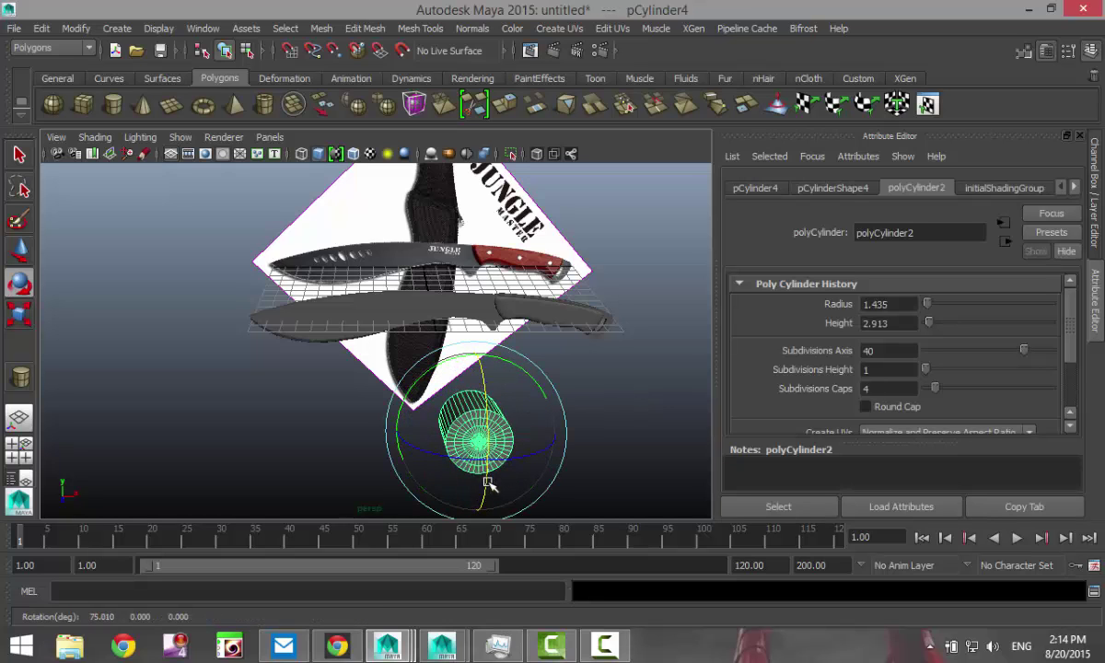
left_click(755, 187)
double_click(883, 323)
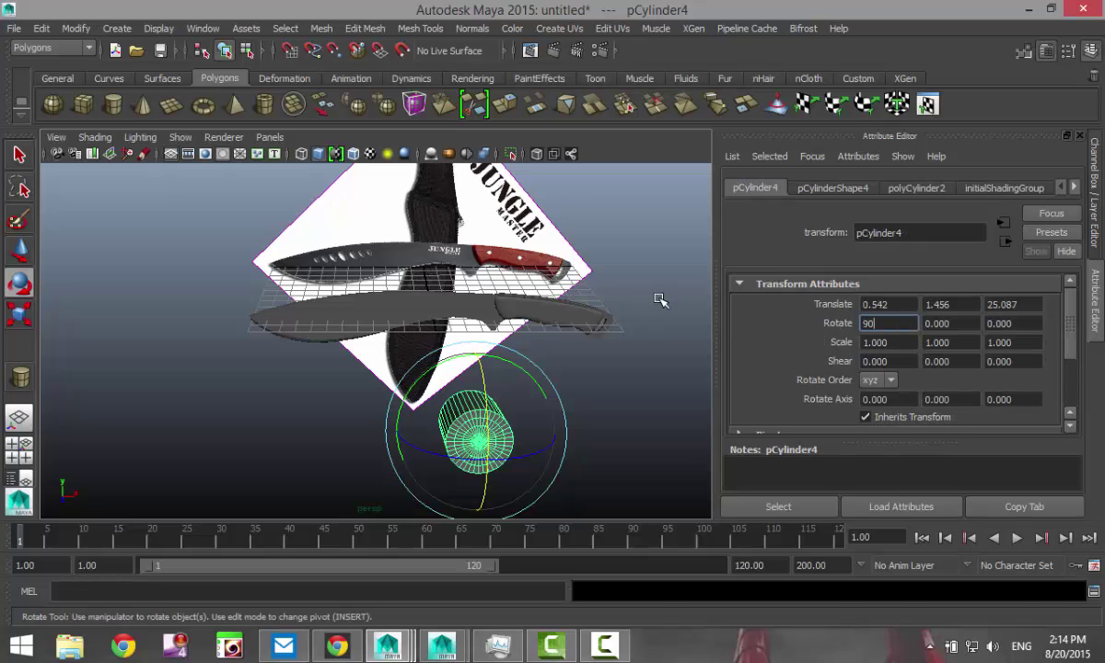
key("Return")
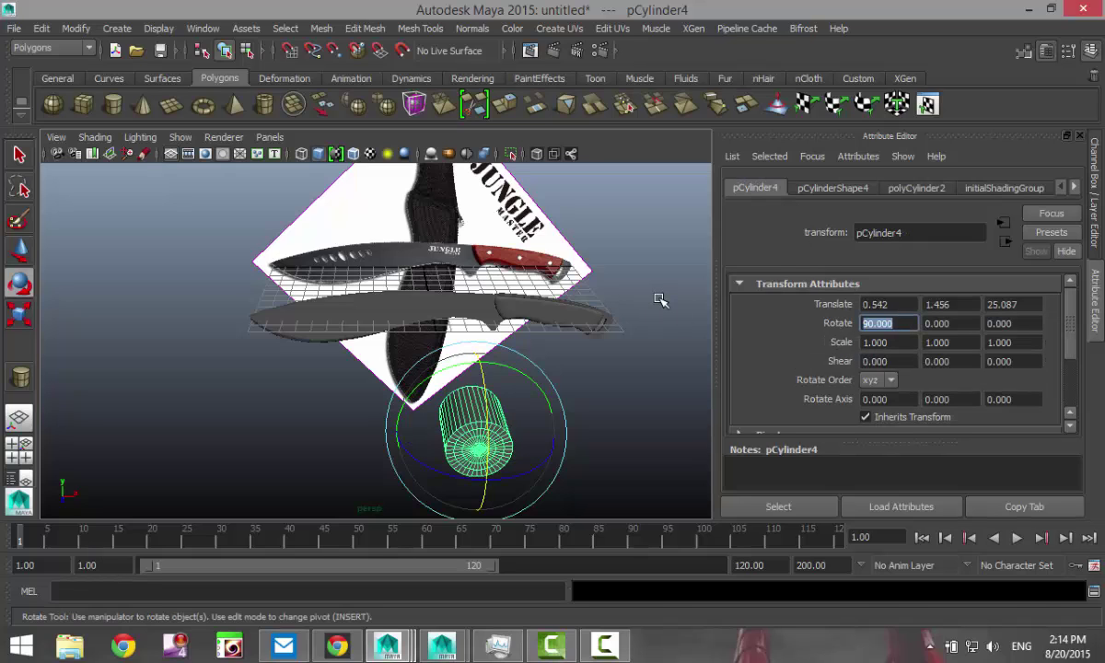
Step: In the front view, move the cylinder over the largest oval hollow in the blade, at about X -6.44, Y 0.87
left_click(13, 452)
key("space")
key("f")
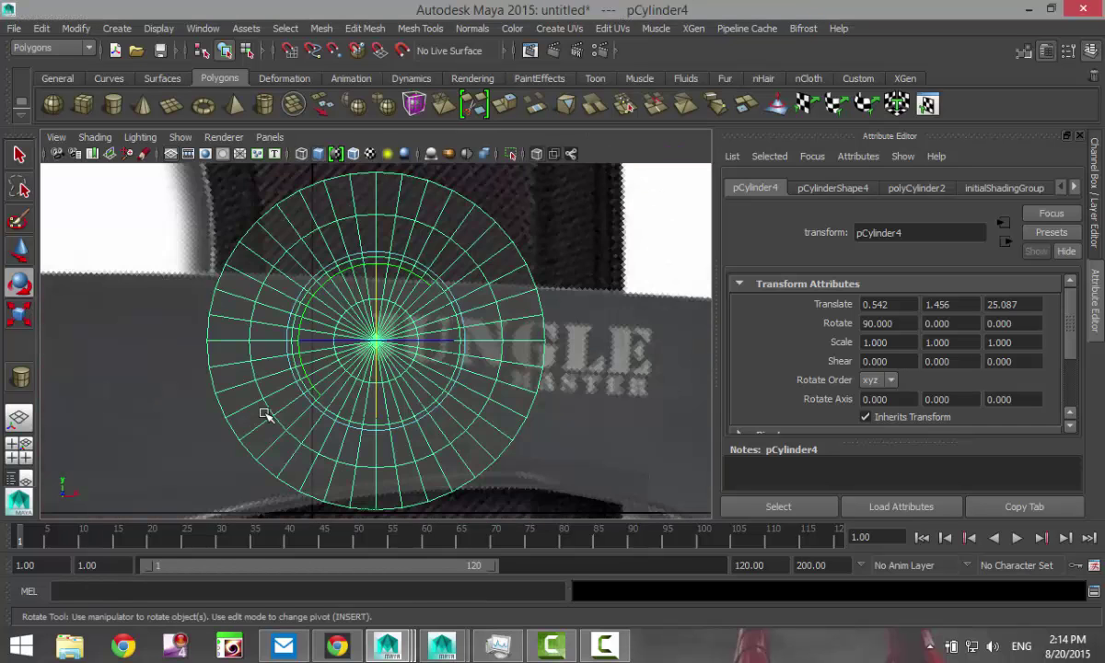
scroll(320, 419, "down", 5)
key("w")
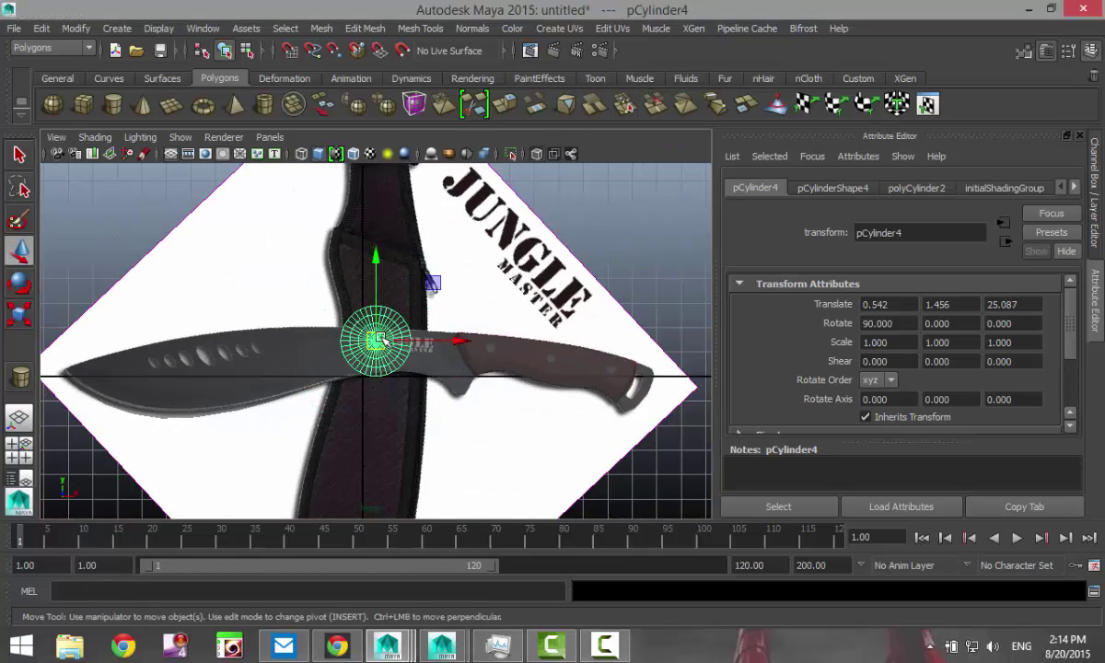
left_click_drag(369, 343, 208, 362)
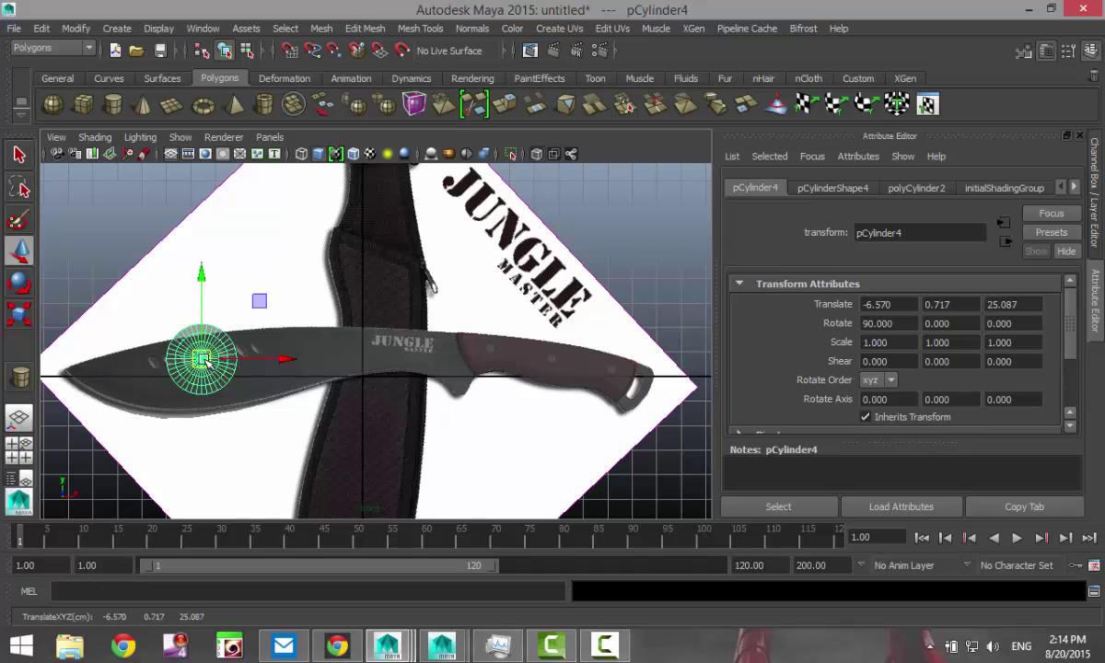
key("f")
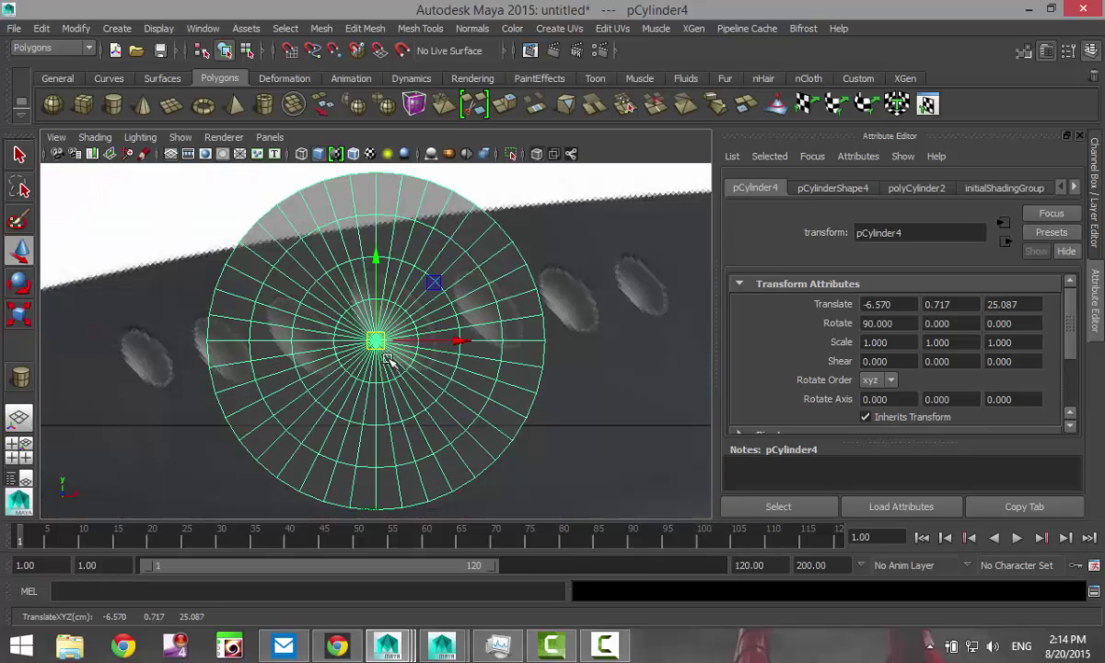
left_click_drag(376, 343, 393, 324)
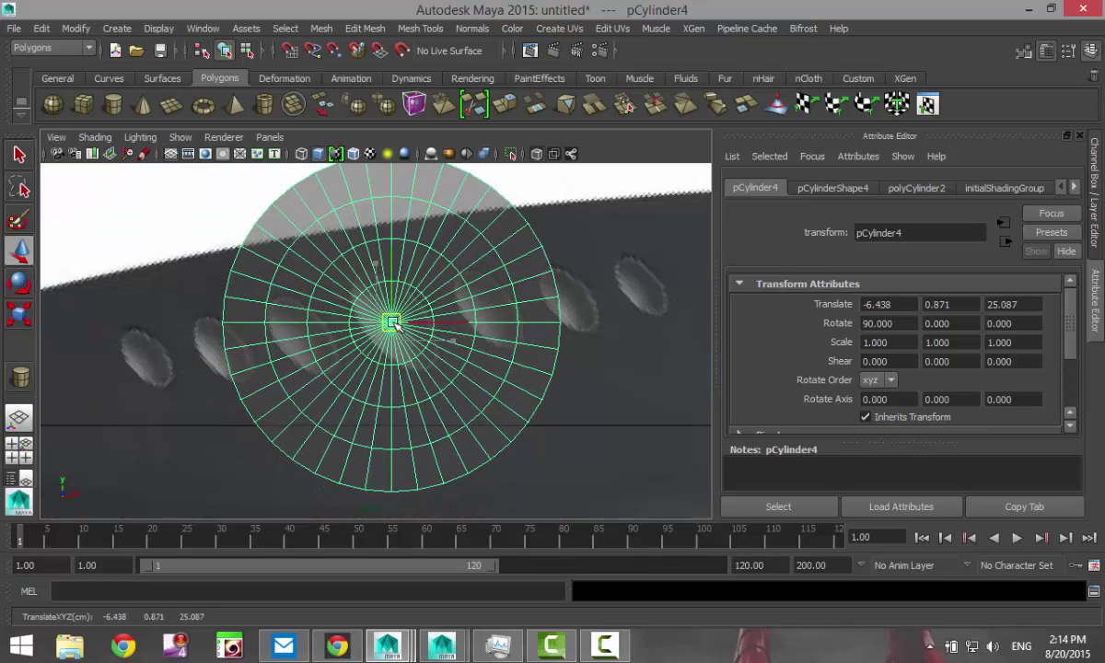
scroll(395, 368, "down", 3)
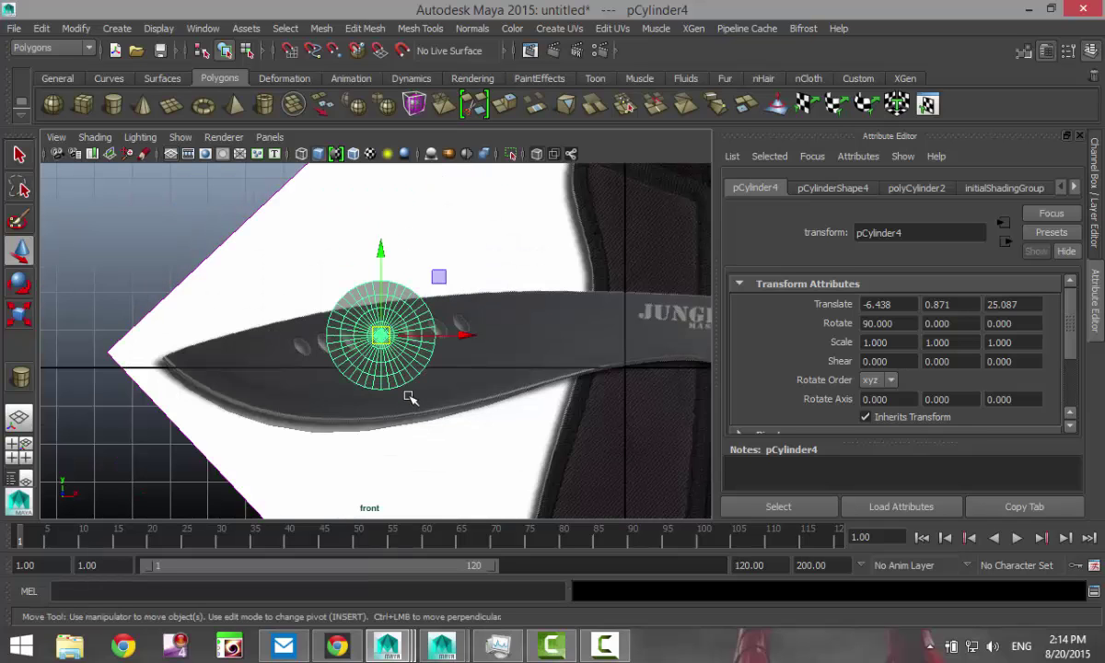
Step: Stretch the cylinder into an ellipse and shrink it to the hollow's size, scaled about 0.144, 0.144, 0.349
key("r")
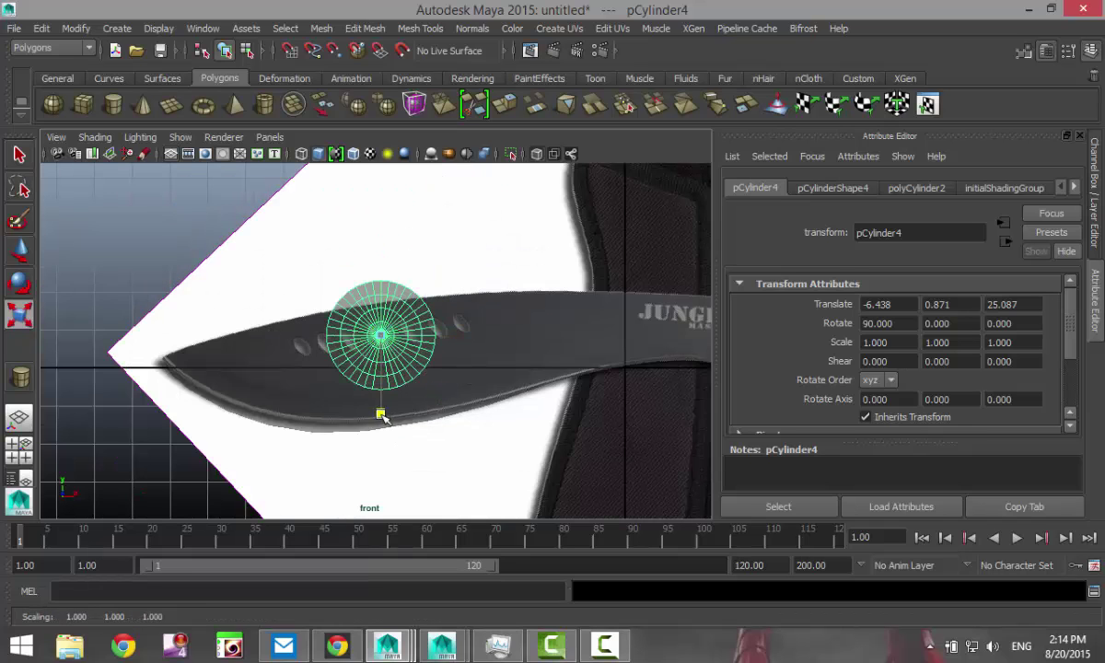
left_click_drag(383, 412, 389, 521)
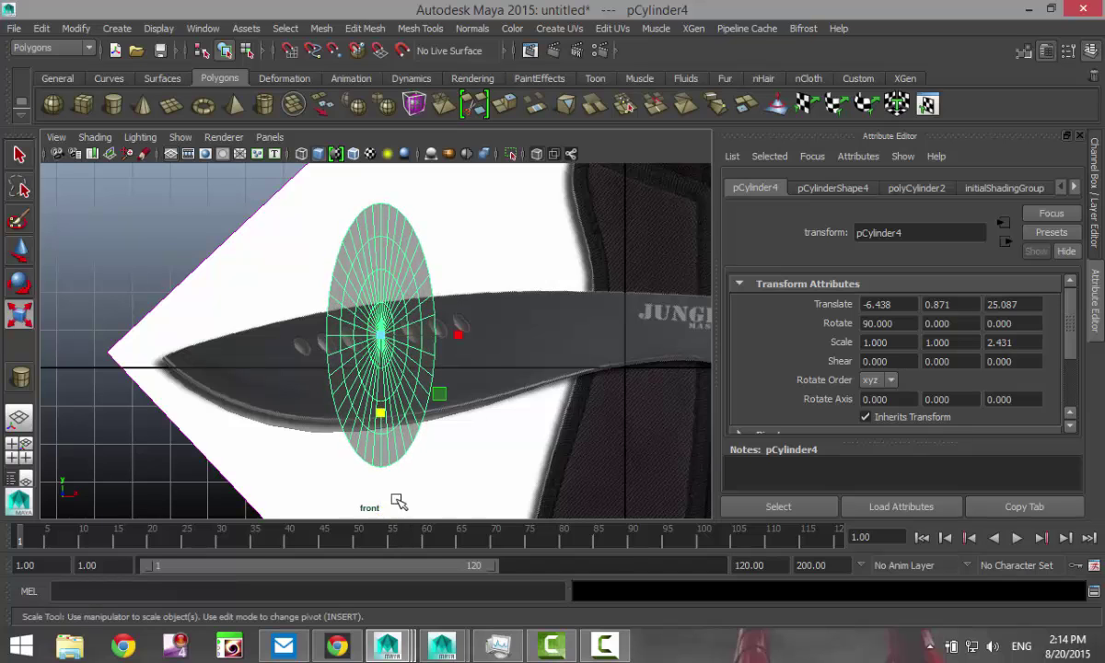
left_click_drag(383, 340, 252, 347)
Step: Tilt the elliptical cylinder to about 39 degrees in Z and nudge it to line up with the largest hollow
key("e")
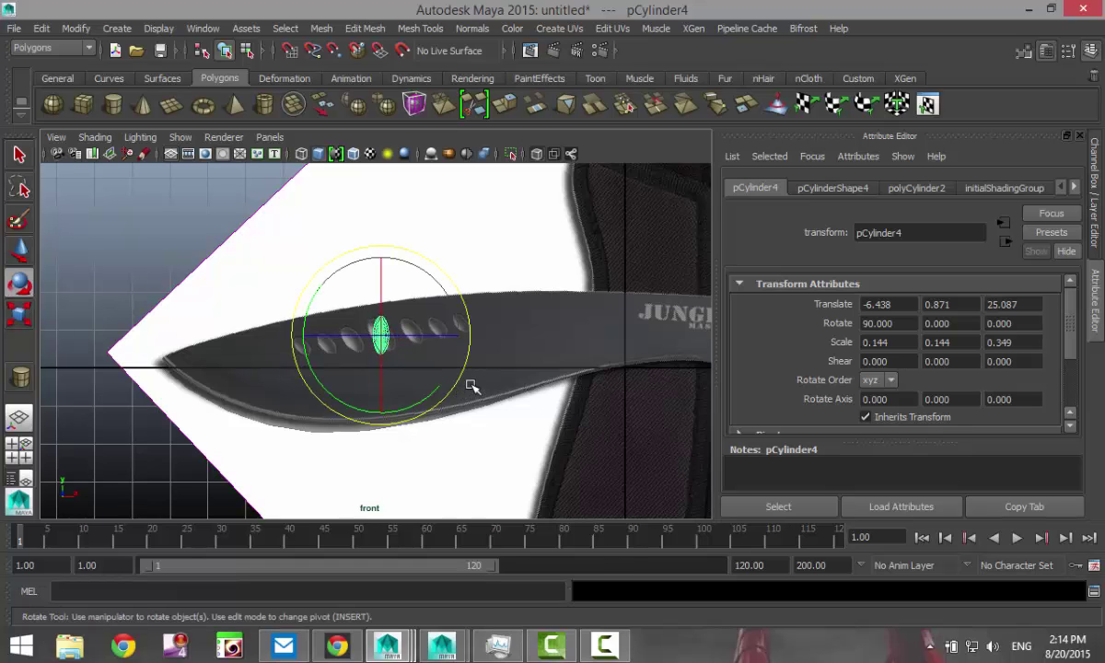
left_click_drag(461, 379, 470, 327)
key("f")
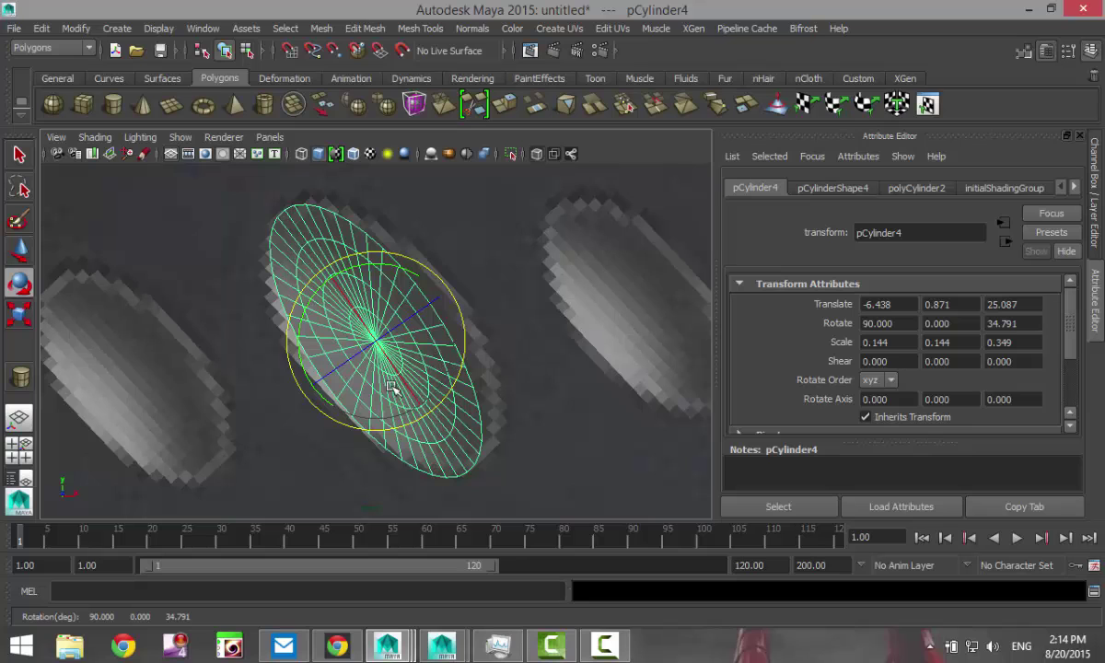
key("w")
left_click_drag(376, 343, 381, 337)
key("e")
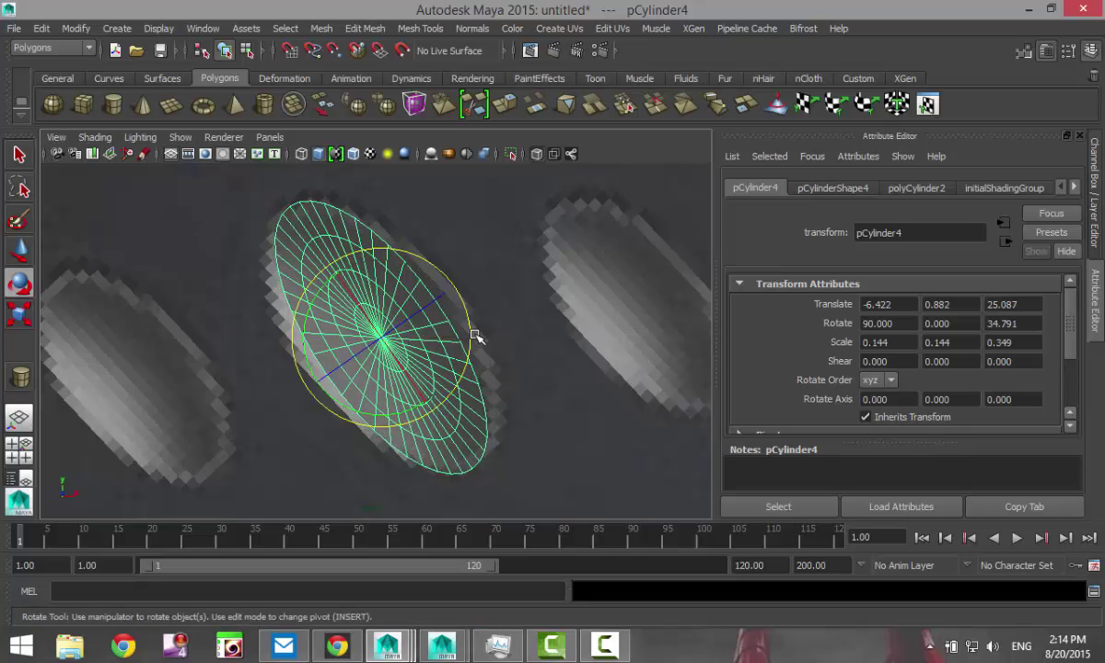
left_click_drag(476, 340, 471, 336)
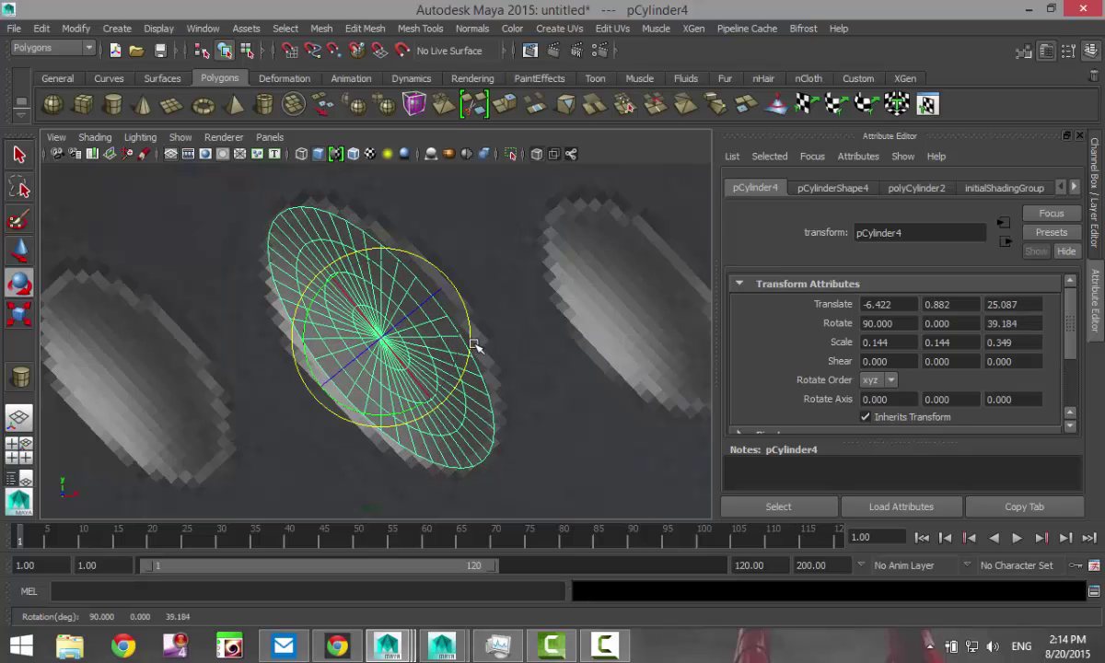
scroll(476, 345, "down", 5)
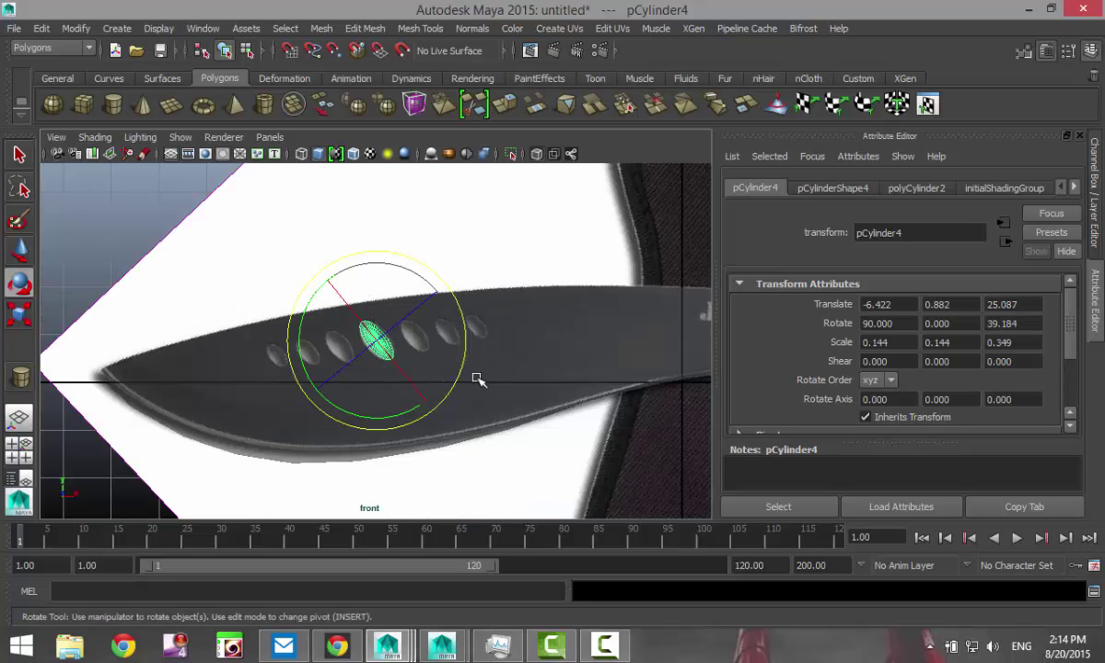
Step: Duplicate the cylinder onto the adjacent hollow toward the blade tip and scale the copy to about 0.119, 0.119, 0.290
key("ctrl+d")
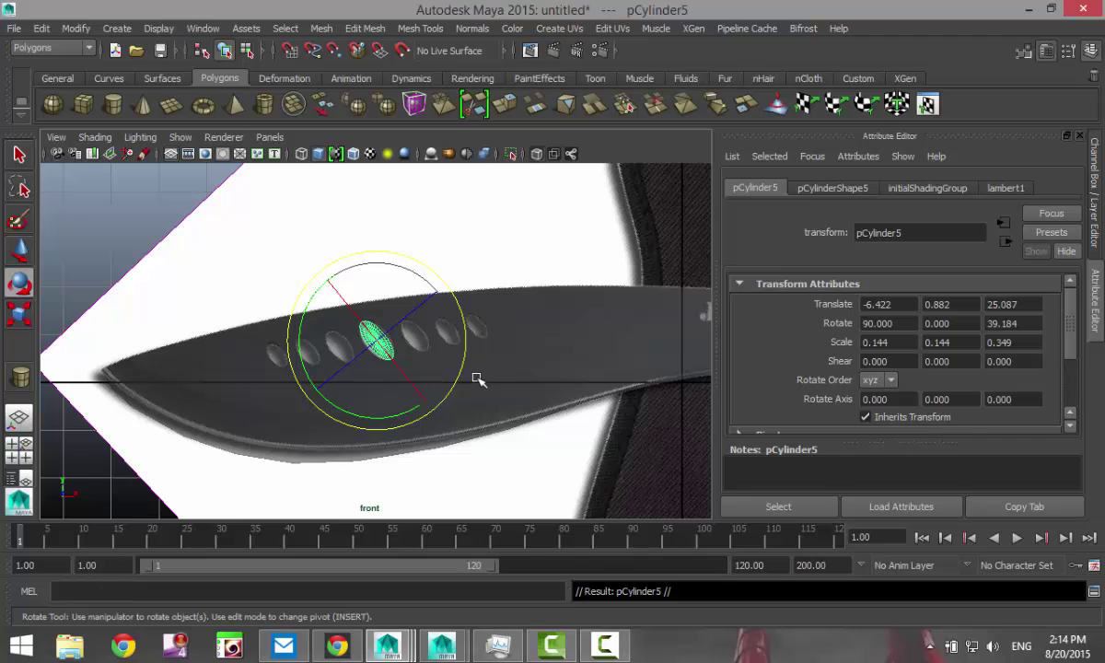
key("w")
left_click_drag(455, 341, 366, 372)
key("f")
key("r")
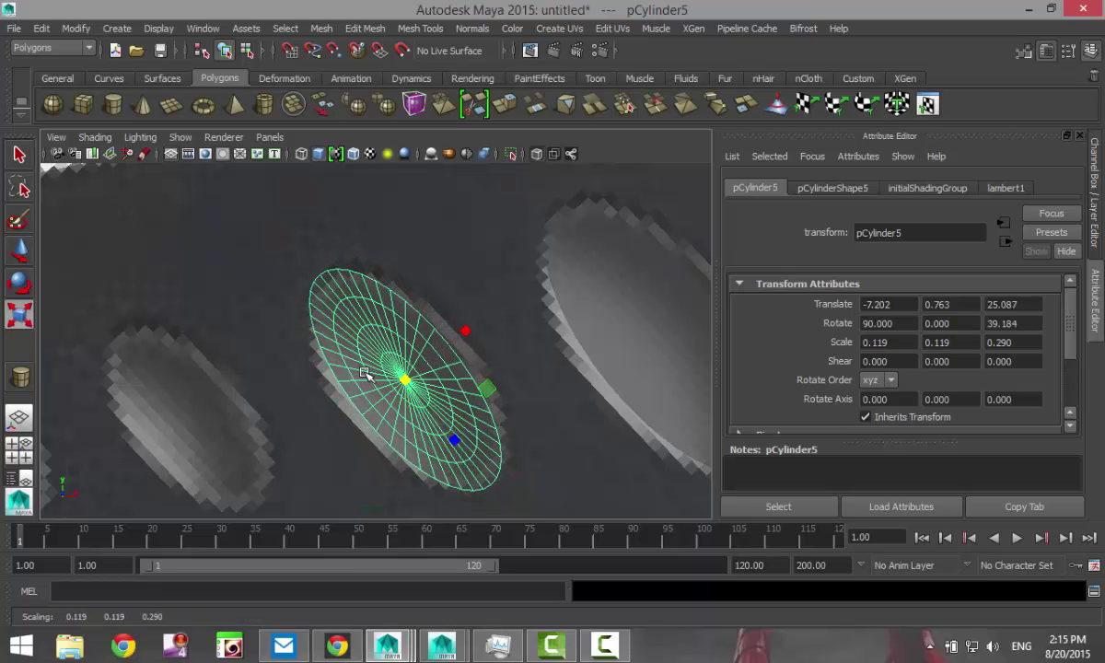
scroll(378, 397, "down", 10)
scroll(380, 399, "up", 5)
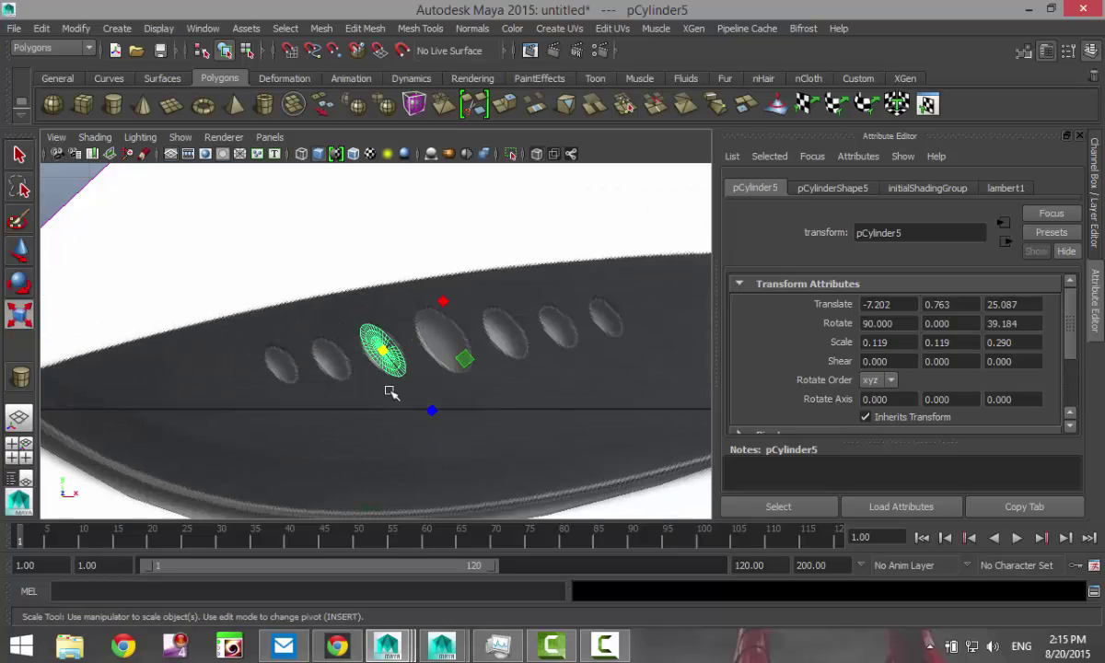
Step: Duplicate the smaller cylinder and place the copy on the hollow just past the largest one toward the handle, at about X -5.62, Y 0.96
key("ctrl+d")
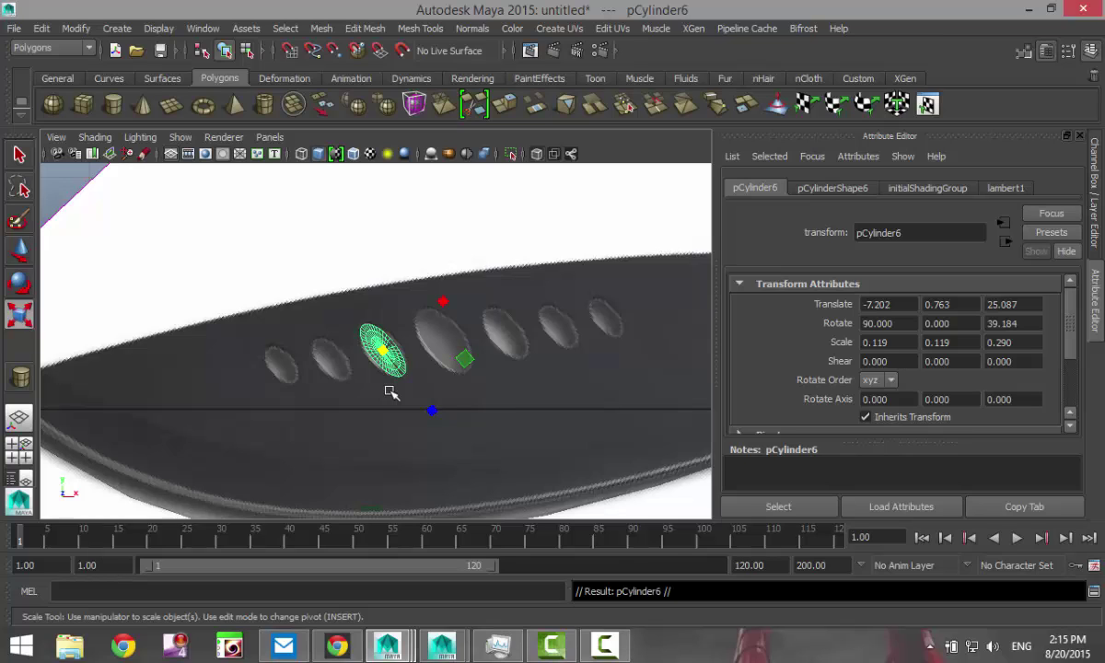
key("w")
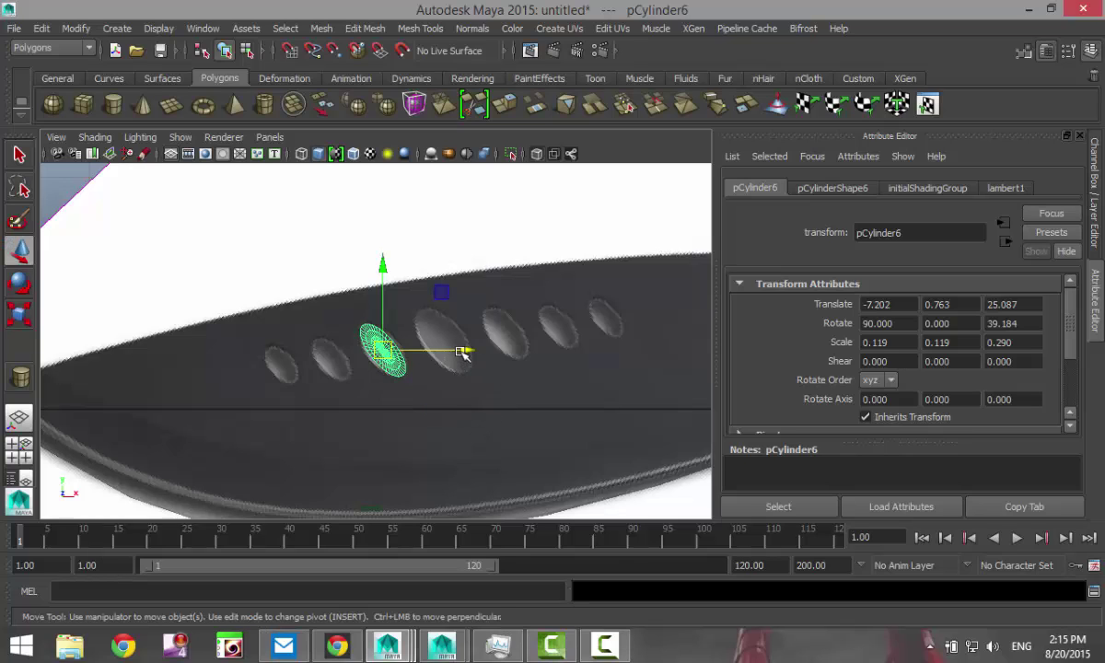
left_click_drag(460, 352, 597, 354)
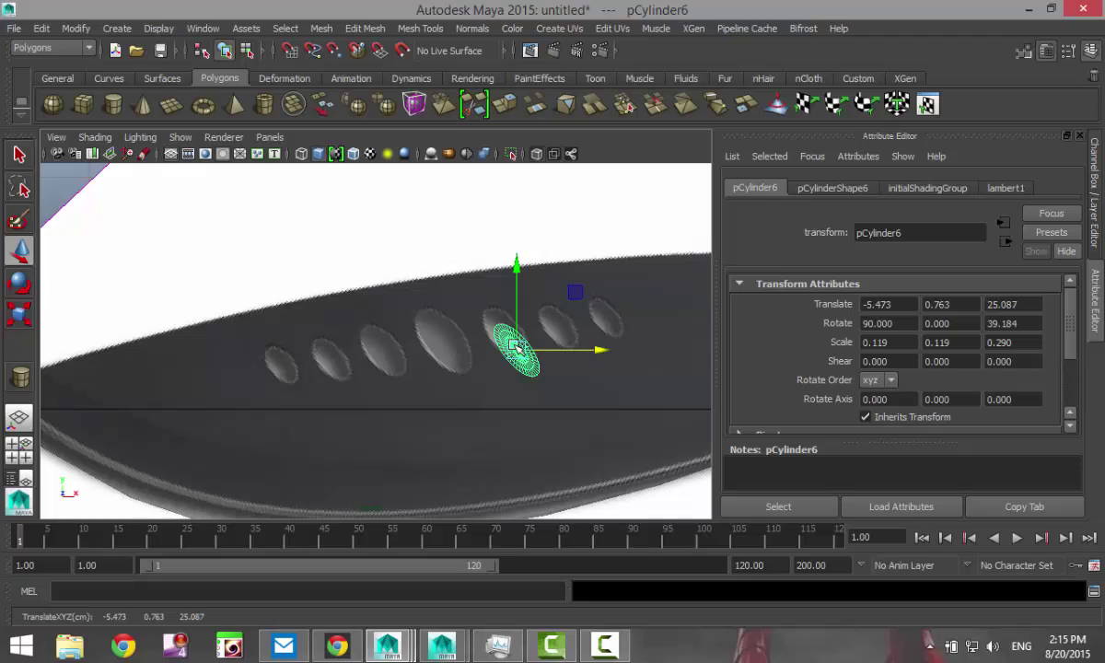
left_click_drag(514, 348, 509, 337)
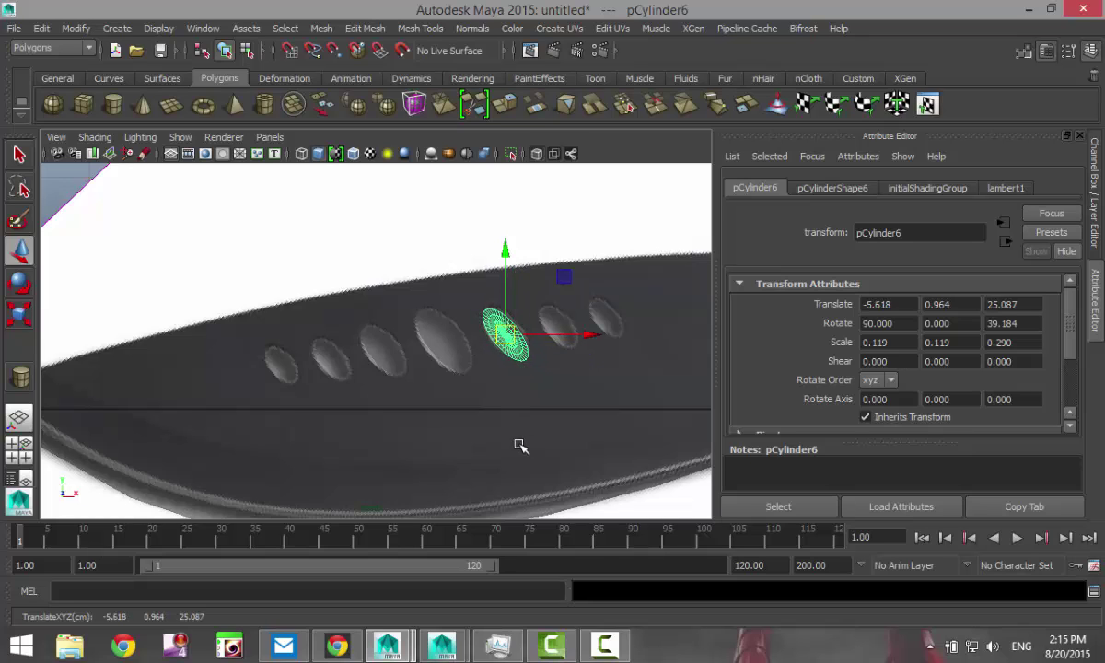
Step: Switch to wireframe display and fit another duplicate to the second hollow from the handle end, scaled to about 0.103, 0.103, 0.251
left_click(537, 156)
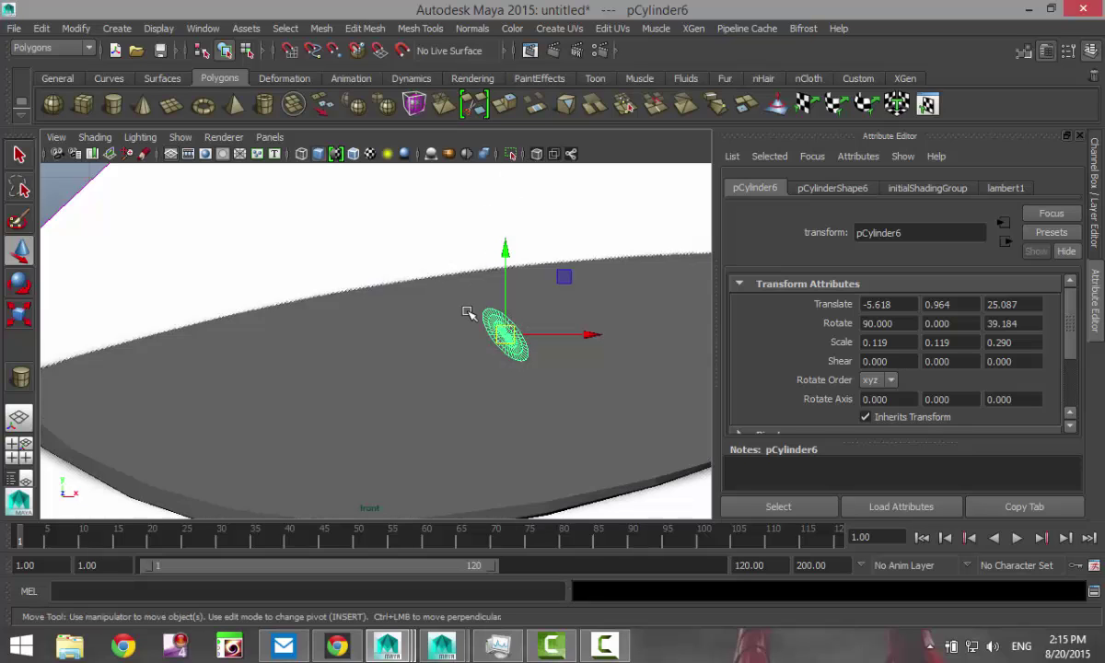
key("4")
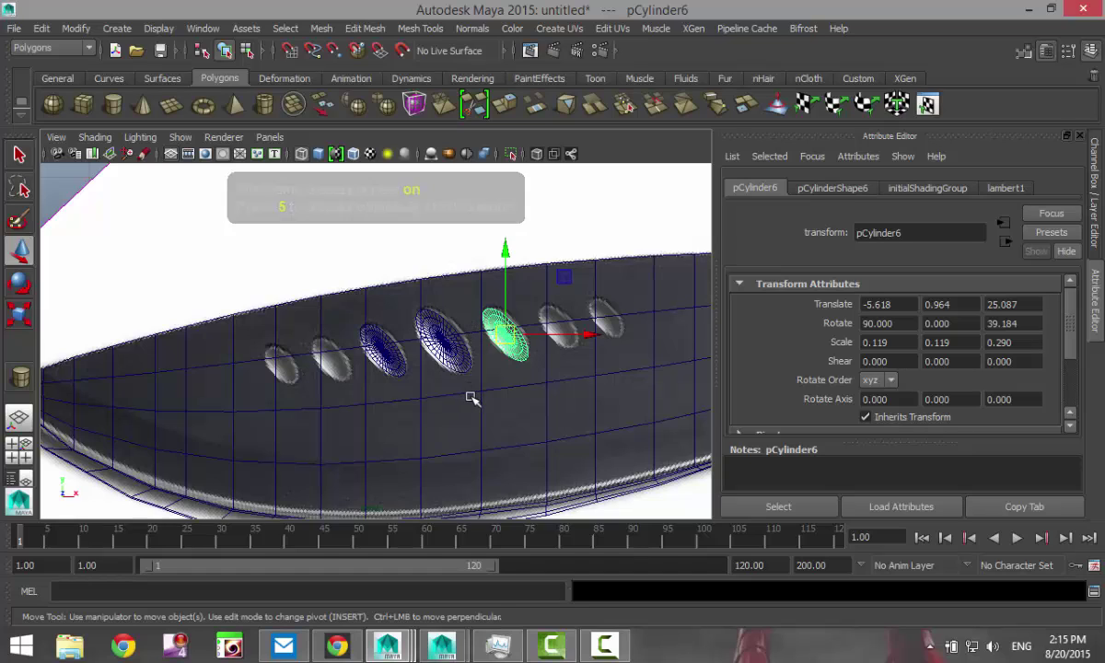
key("ctrl+d")
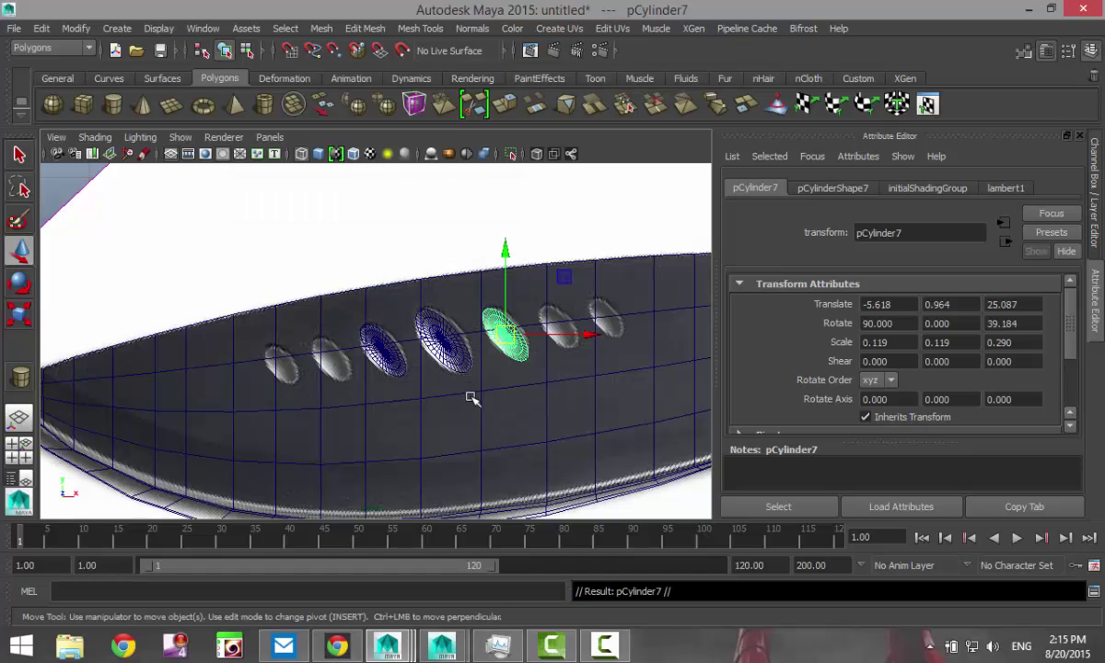
left_click_drag(589, 333, 648, 342)
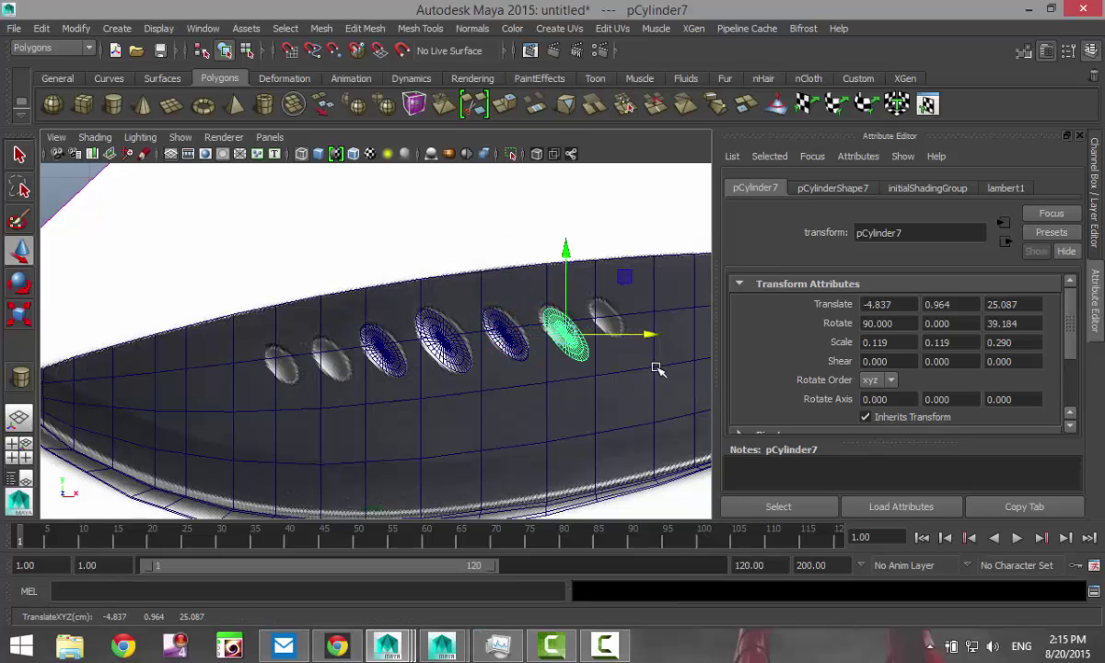
key("f")
left_click_drag(366, 342, 319, 304)
key("r")
scroll(377, 395, "down", 10)
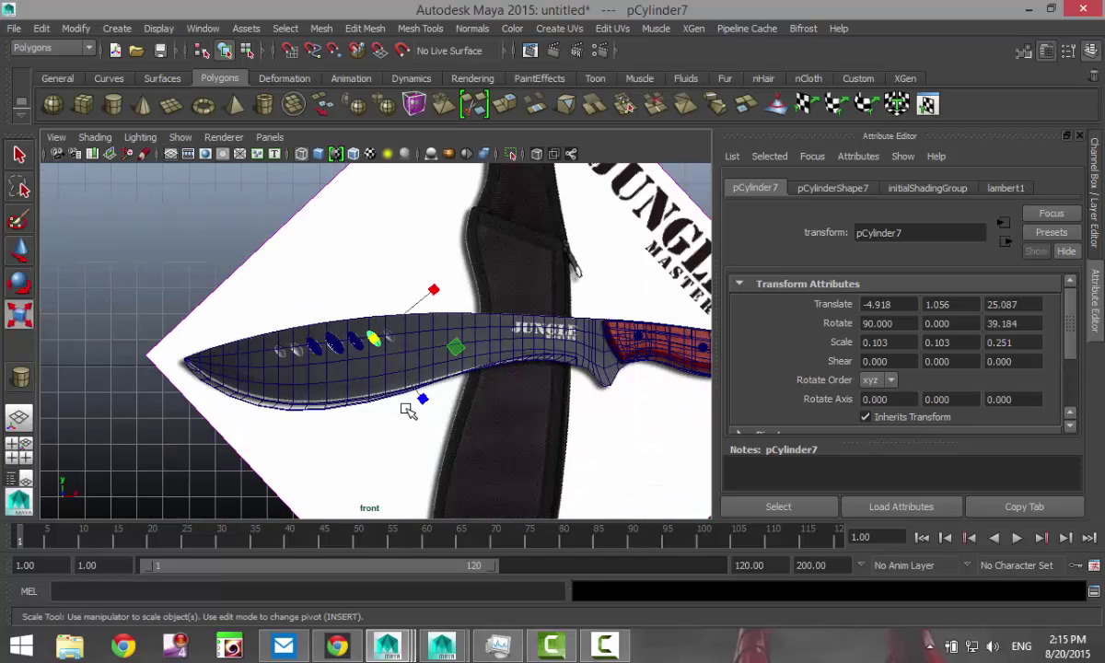
Step: Duplicate that cylinder and place the copy on the second hollow from the blade tip, at about X -7.86, Y 0.64
key("ctrl+d")
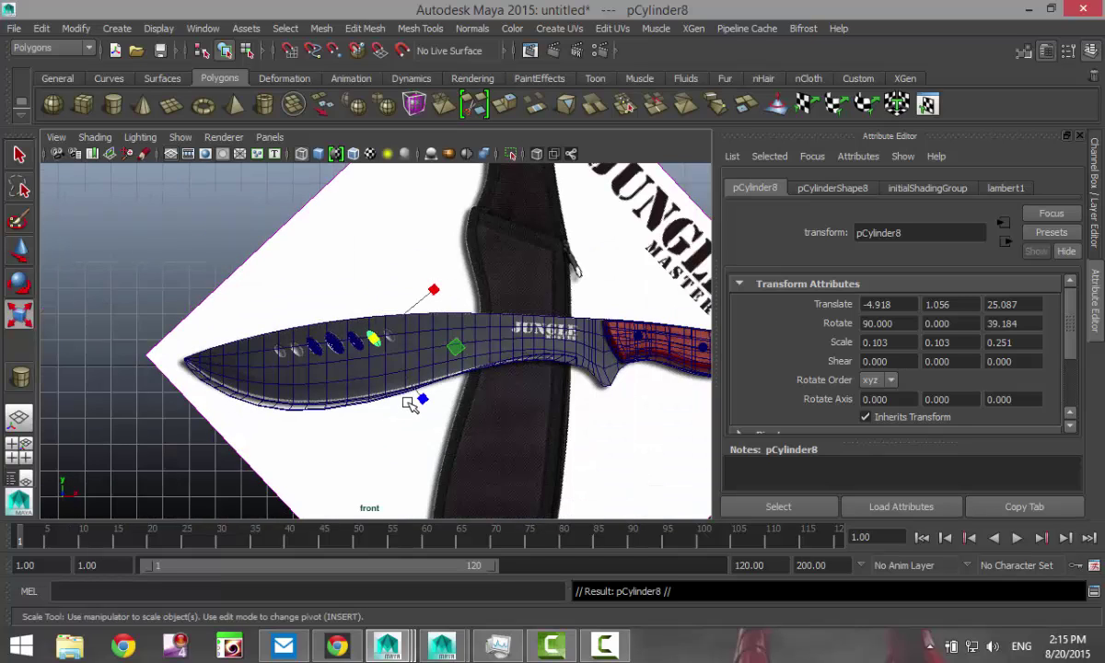
key("w")
left_click_drag(461, 341, 375, 344)
scroll(380, 354, "up", 10)
scroll(421, 427, "down", 8)
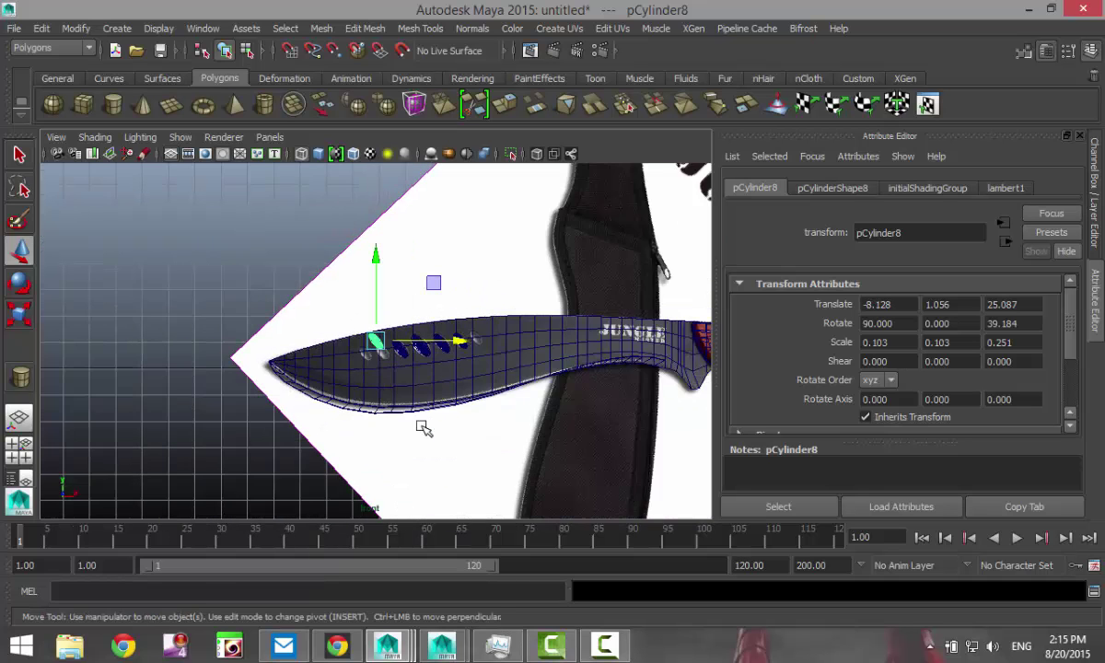
scroll(421, 431, "up", 6)
left_click_drag(375, 343, 431, 423)
Step: Fit another duplicate to the hollow nearest the blade tip, at about X -8.51, Y 0.57, scaled to about 0.086, 0.086, 0.209
key("ctrl+d")
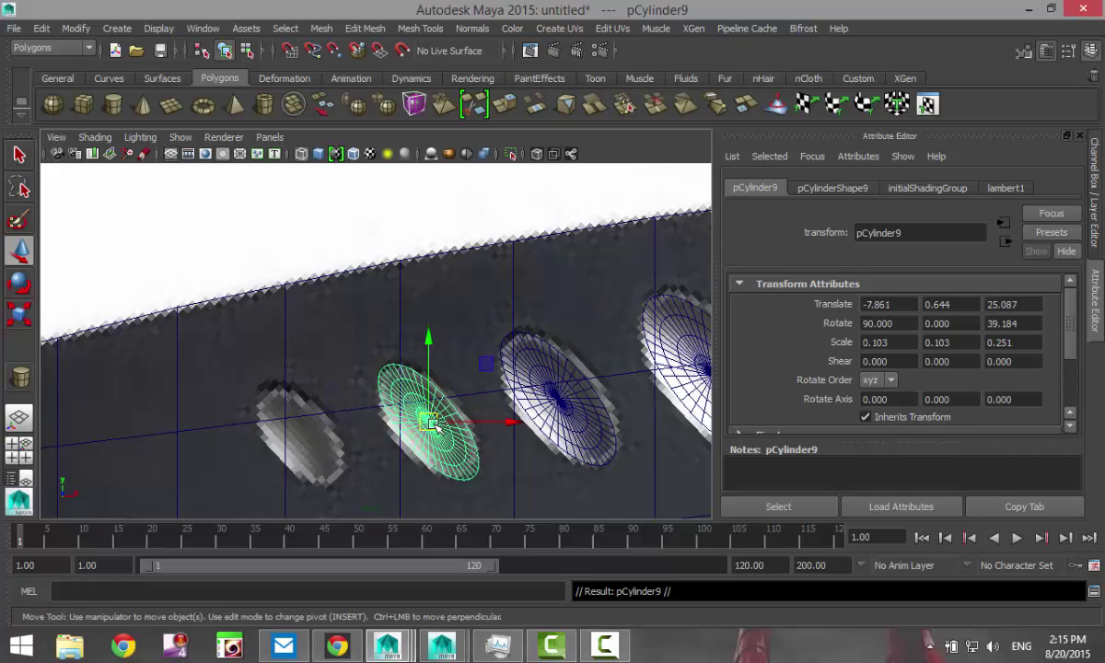
left_click_drag(516, 426, 278, 443)
key("r")
scroll(311, 452, "down", 5)
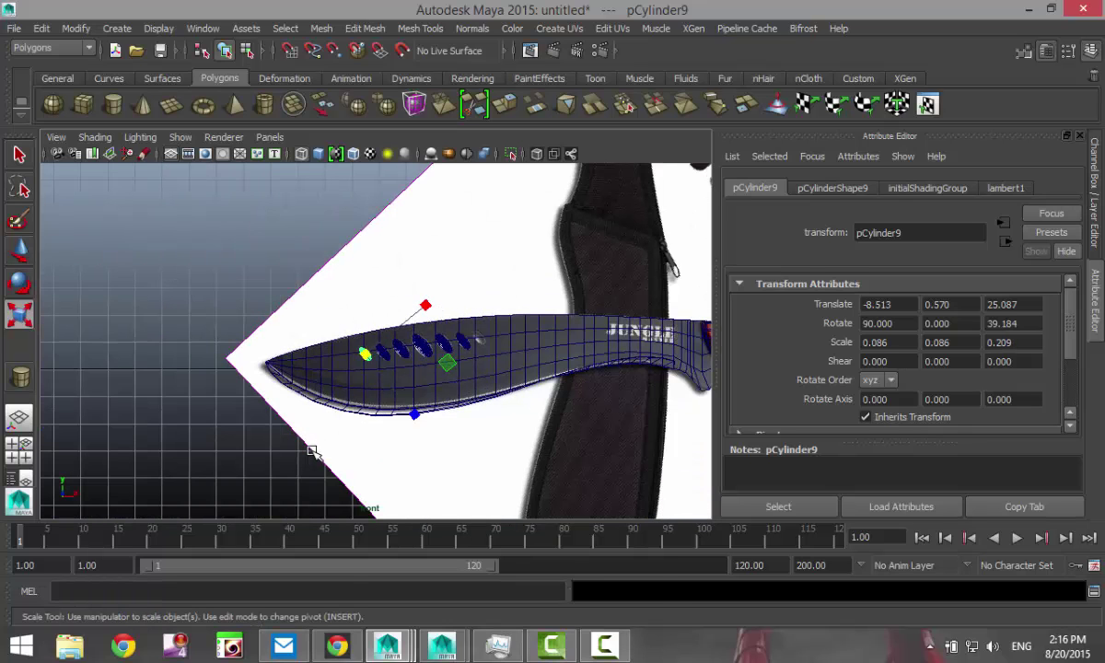
Step: Duplicate the smallest cylinder and place the copy on the remaining hollow nearest the handle, at about X -4.30, Y 1.17
key("ctrl+d")
key("w")
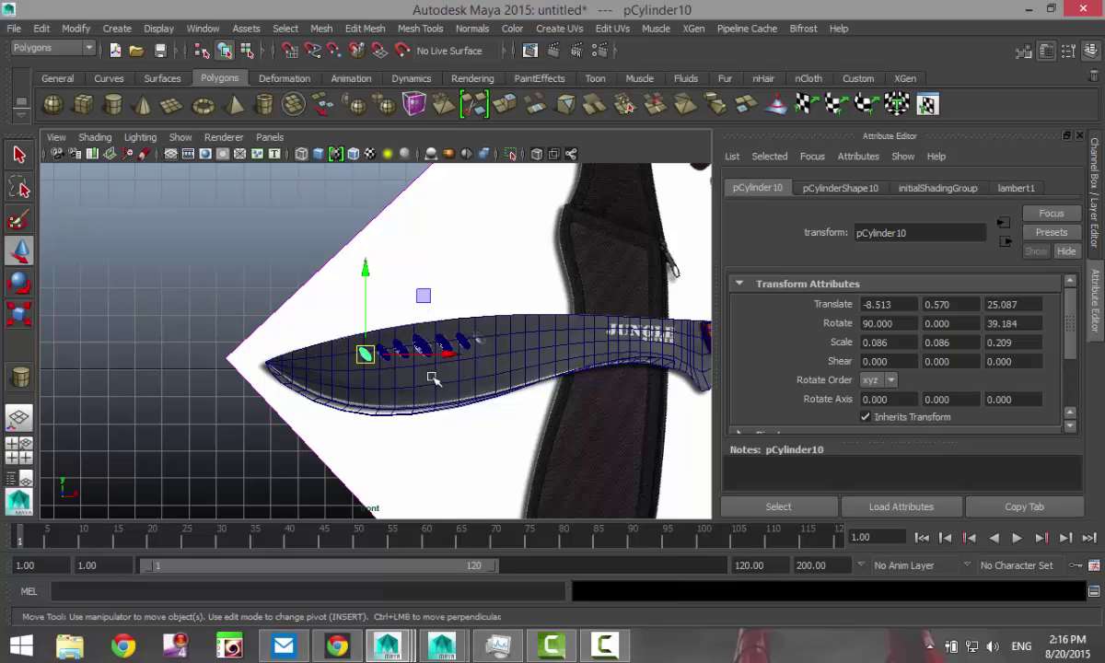
left_click_drag(450, 356, 568, 371)
key("f")
scroll(483, 385, "down", 10)
scroll(482, 387, "up", 8)
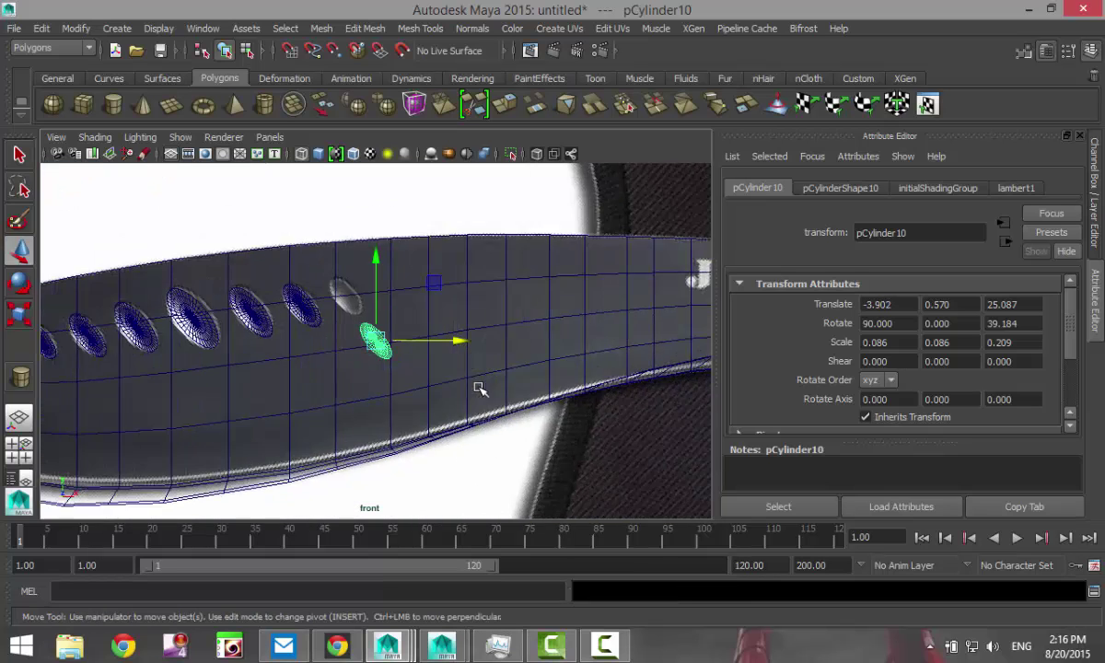
left_click_drag(375, 342, 277, 201)
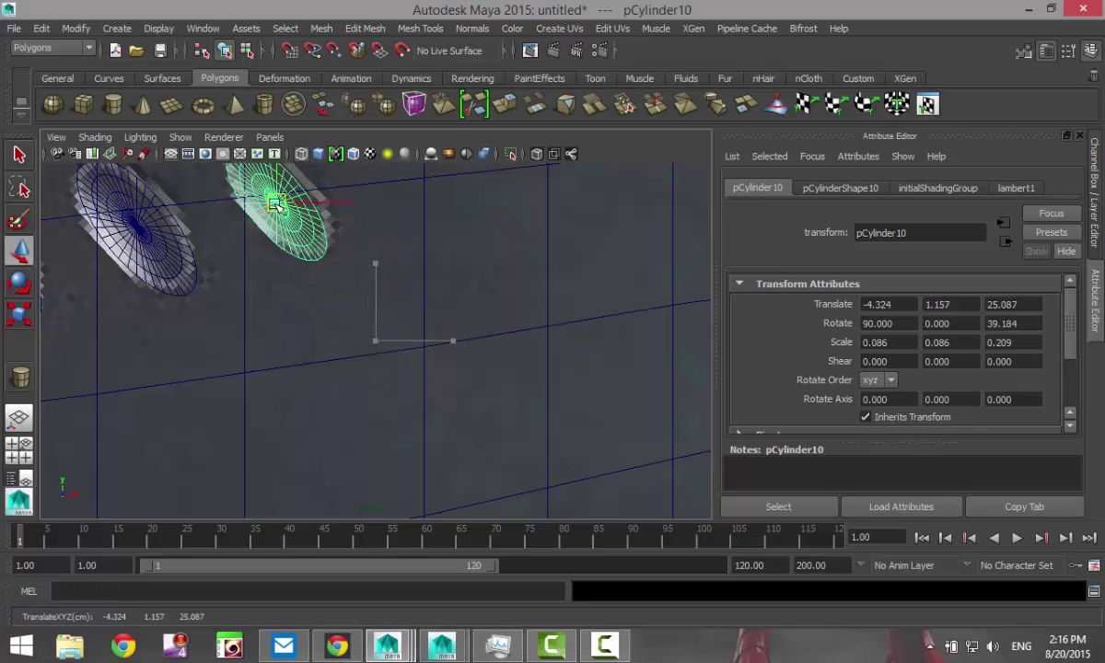
key("f")
left_click_drag(382, 355, 395, 346)
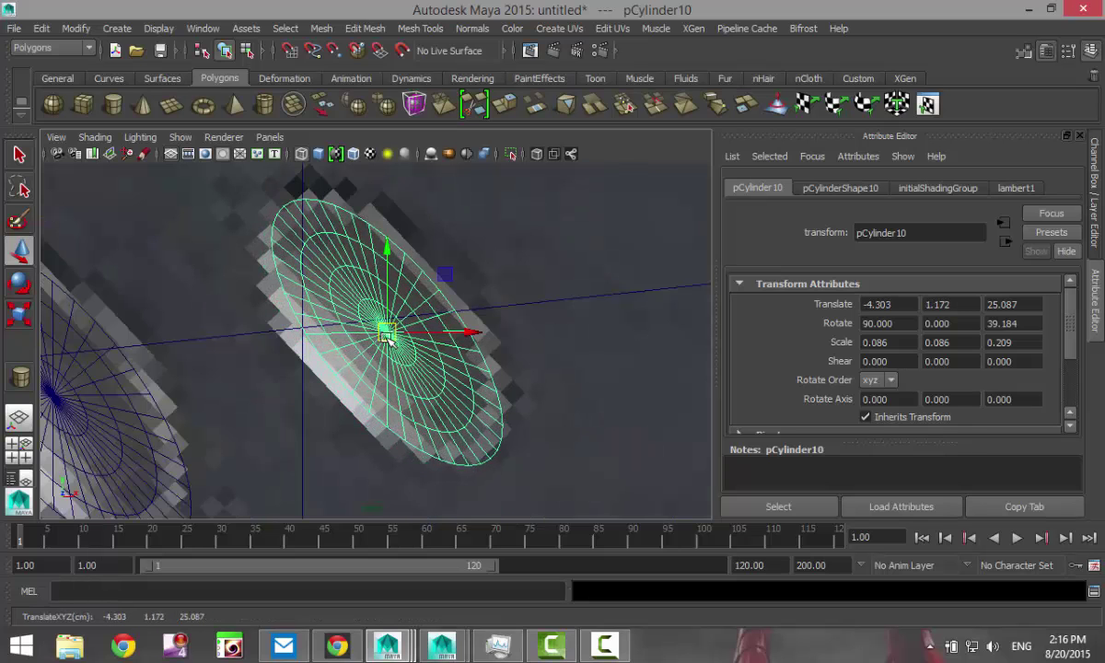
Step: In the perspective view, select all seven cylinders and stretch them along their length, to a Y scale of about 0.485 on the handle-end one
left_click(22, 452)
key("space")
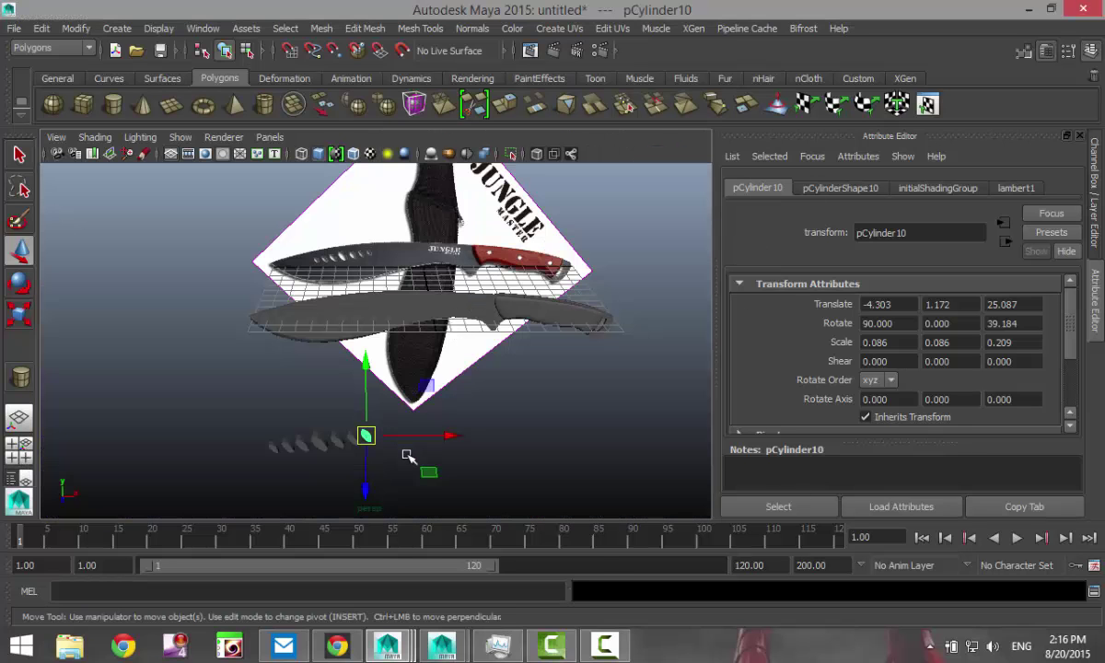
middle_click_drag(407, 455, 439, 402, "alt")
scroll(451, 413, "up", 5)
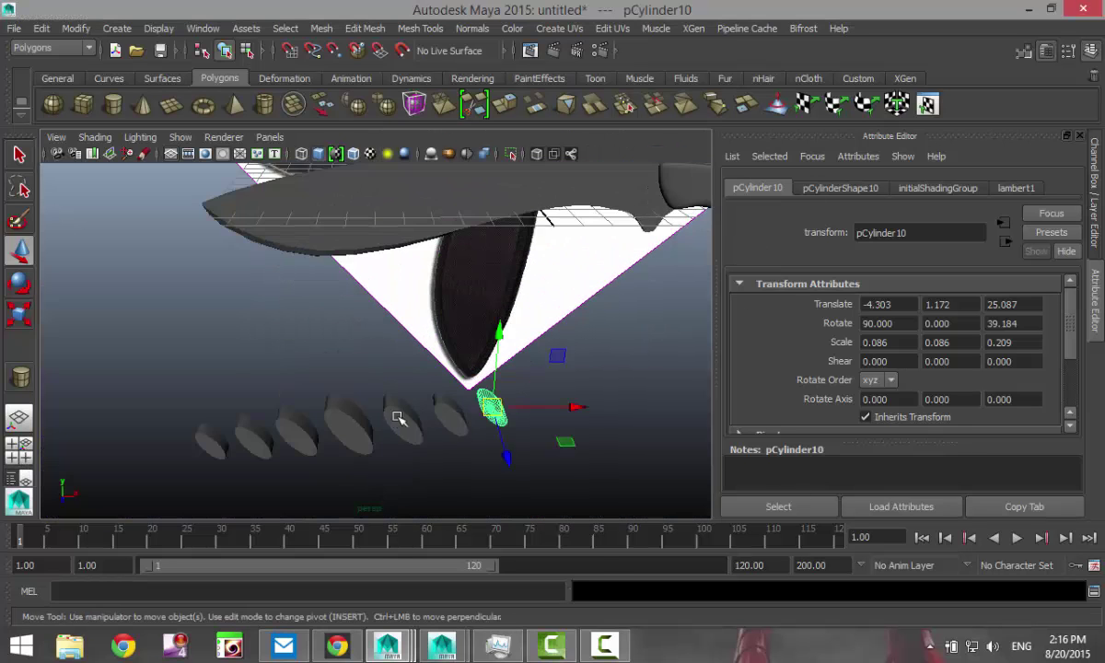
left_click_drag(398, 418, 452, 343, "alt")
left_click_drag(235, 305, 605, 479)
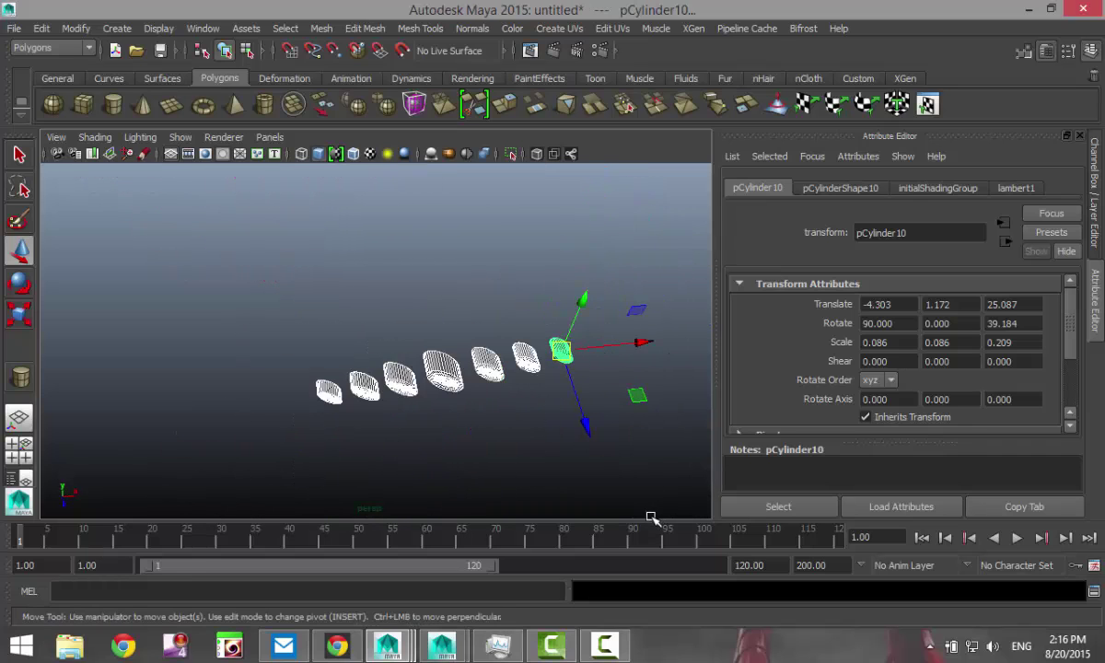
key("r")
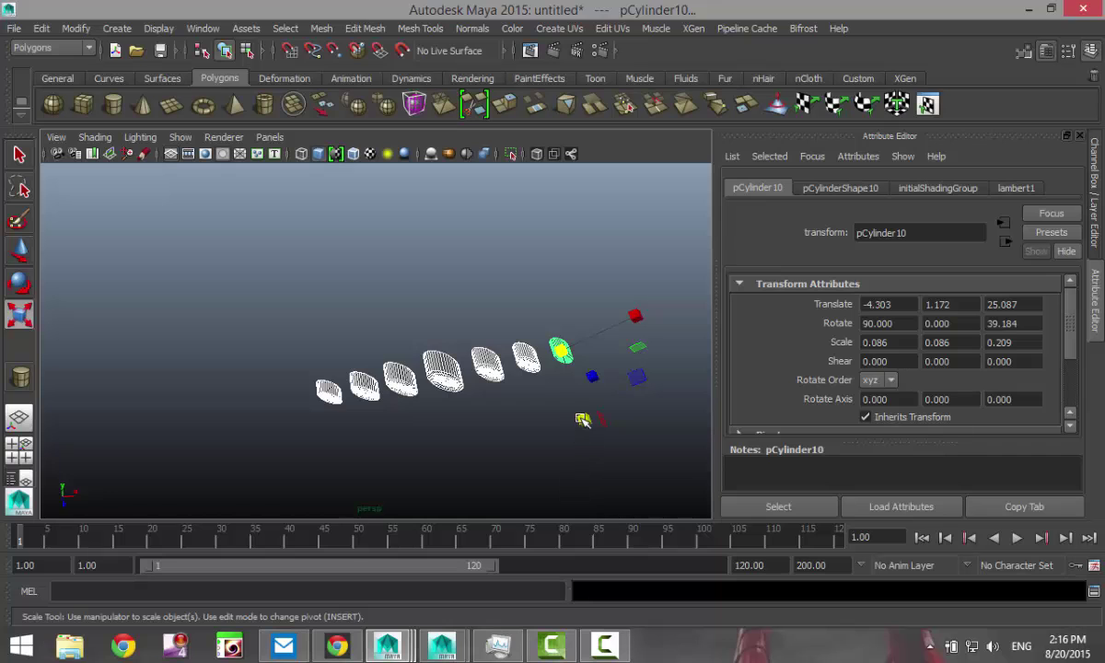
left_click_drag(582, 420, 669, 565)
scroll(602, 456, "down", 5)
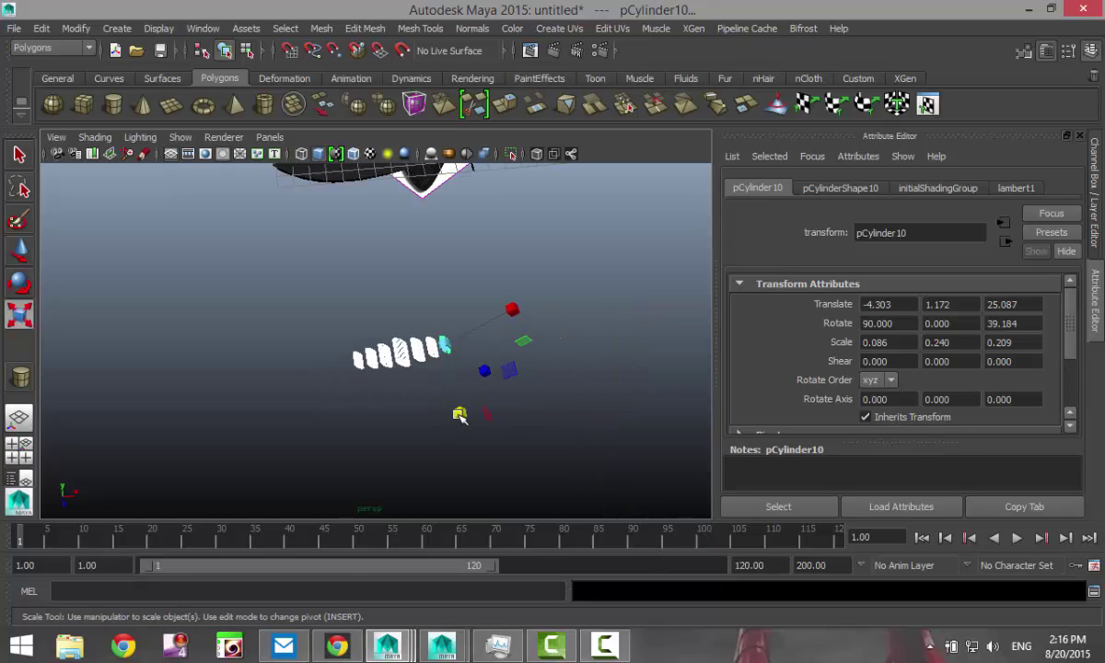
left_click_drag(461, 416, 495, 491)
left_click_drag(355, 411, 437, 431, "alt")
key("w")
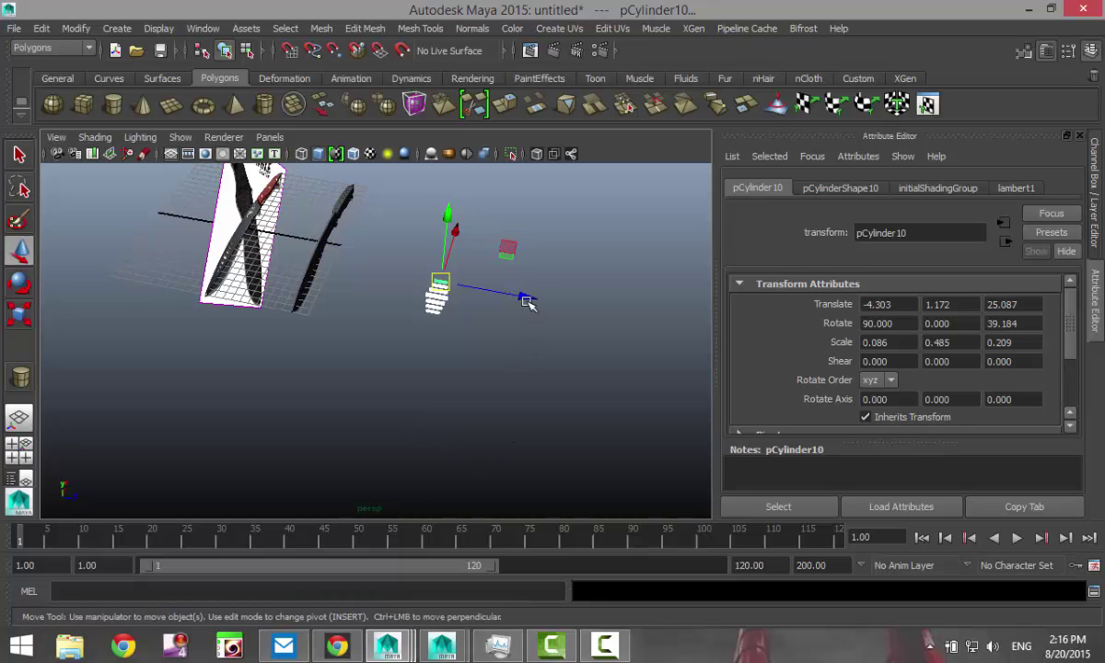
Step: Move the selected row of cylinders along Z to about 10.258 so they pass through the knife blade
left_click_drag(526, 304, 398, 295)
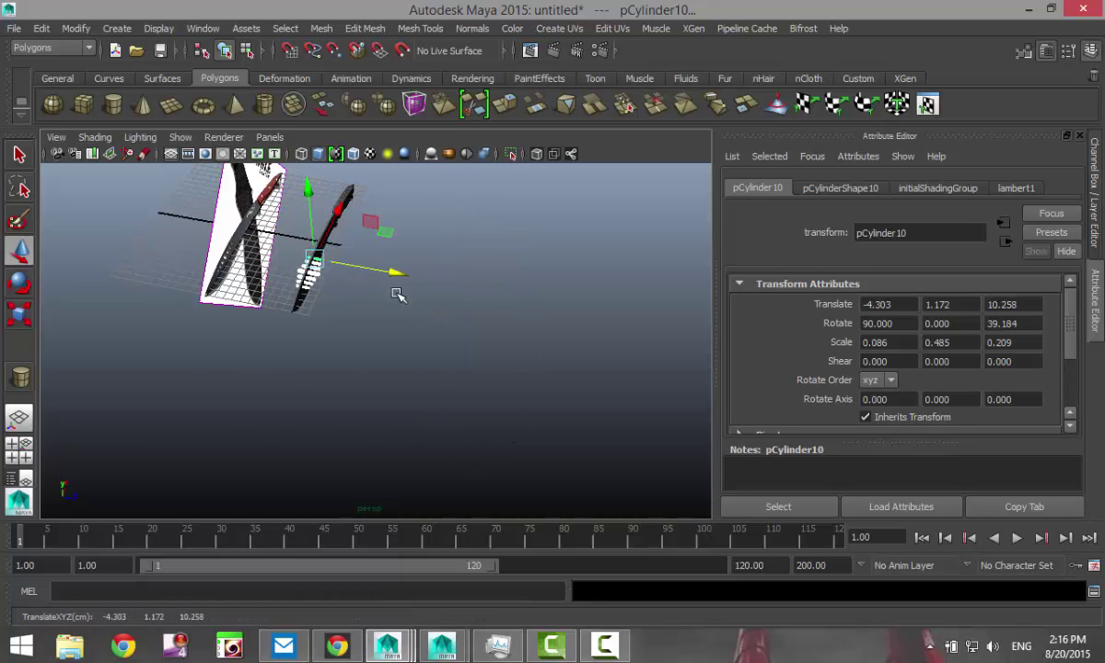
key("f")
left_click_drag(470, 384, 361, 384, "alt")
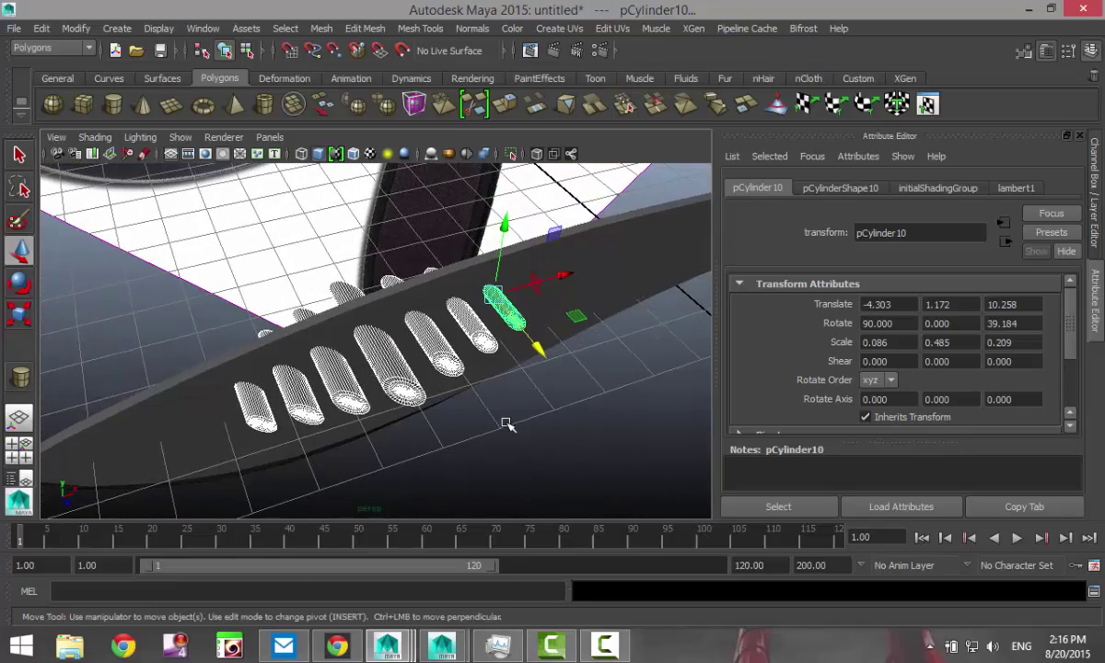
mouse_move(536, 449)
left_mouse_down("alt")
mouse_move(558, 410)
mouse_move(526, 432)
left_mouse_up("alt")
right_click_drag(526, 432, 563, 446, "alt")
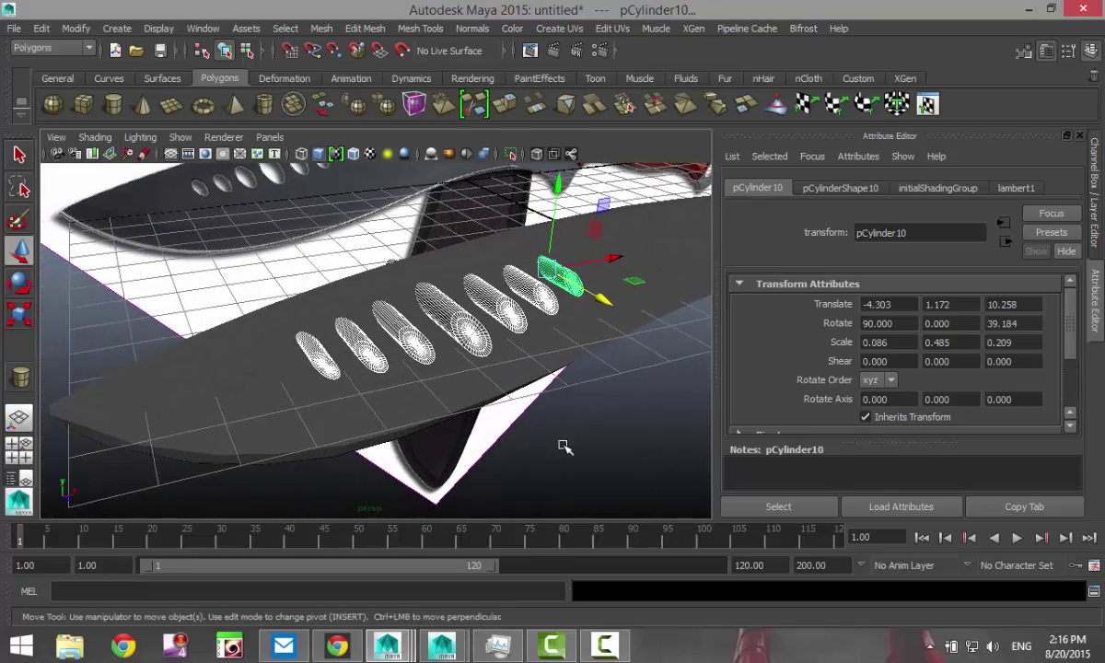
left_click_drag(563, 446, 579, 463, "alt")
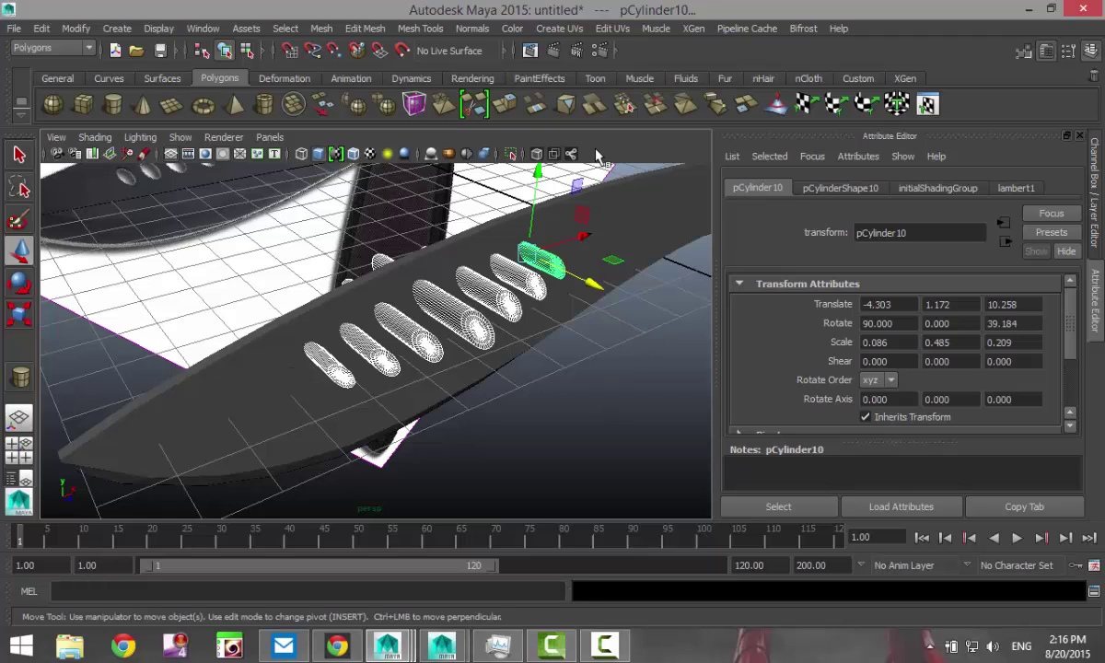
Step: Combine the seven hole cylinders into a single mesh
left_click(322, 28)
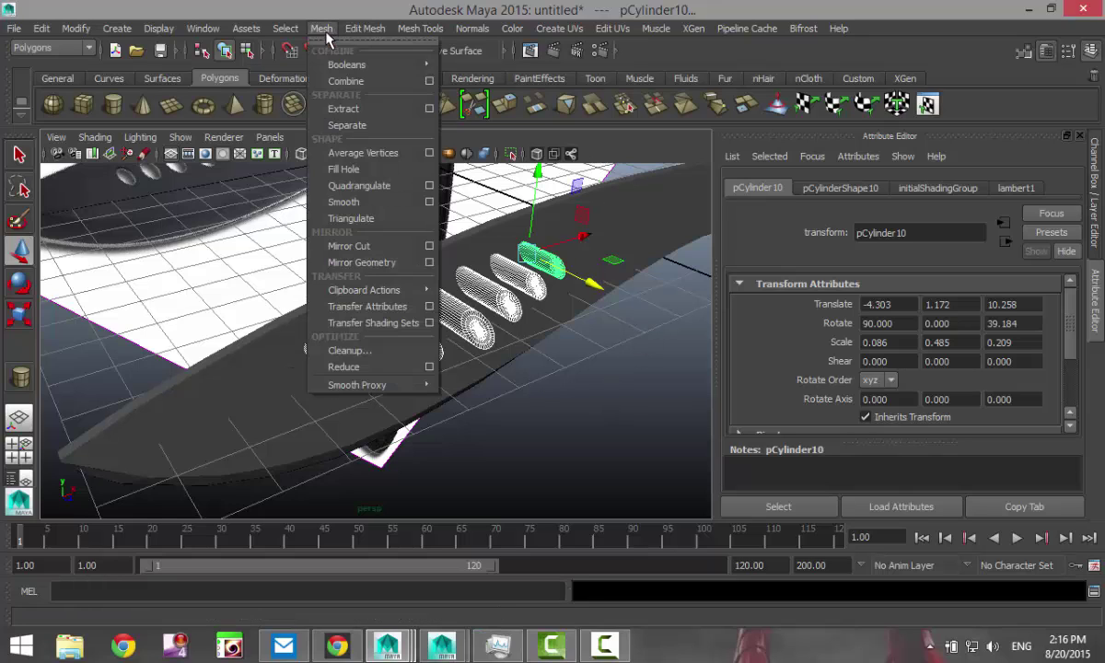
left_click(348, 82)
left_click(574, 407)
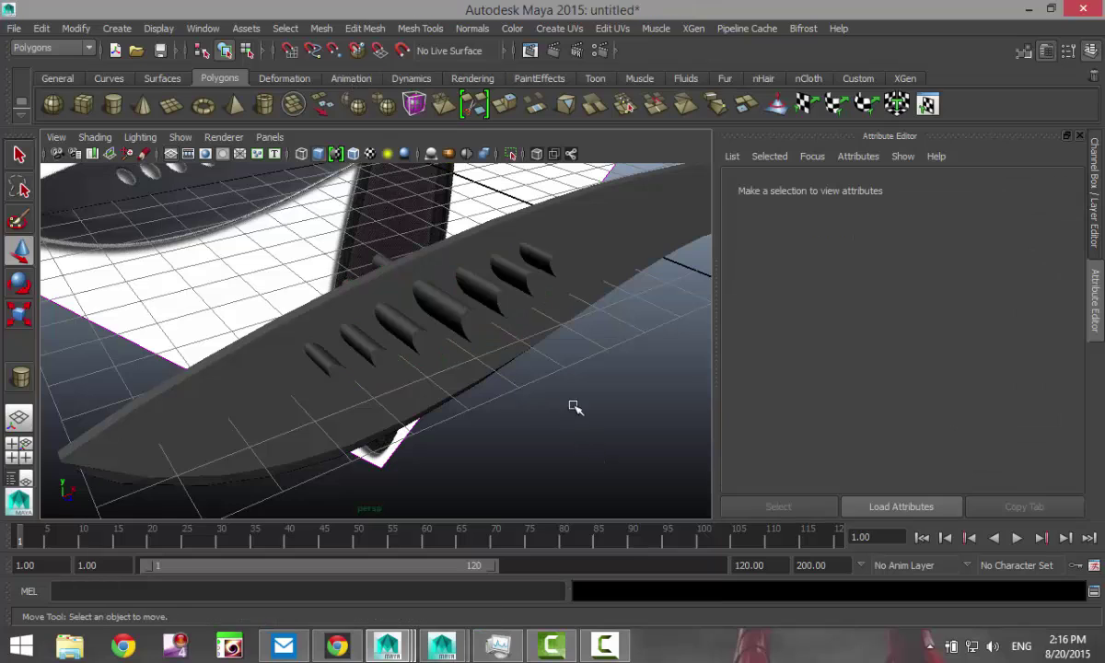
Step: Try a Boolean Difference with the combined cylinders selected first and the blade second
left_click(462, 315)
left_click(552, 212, "shift")
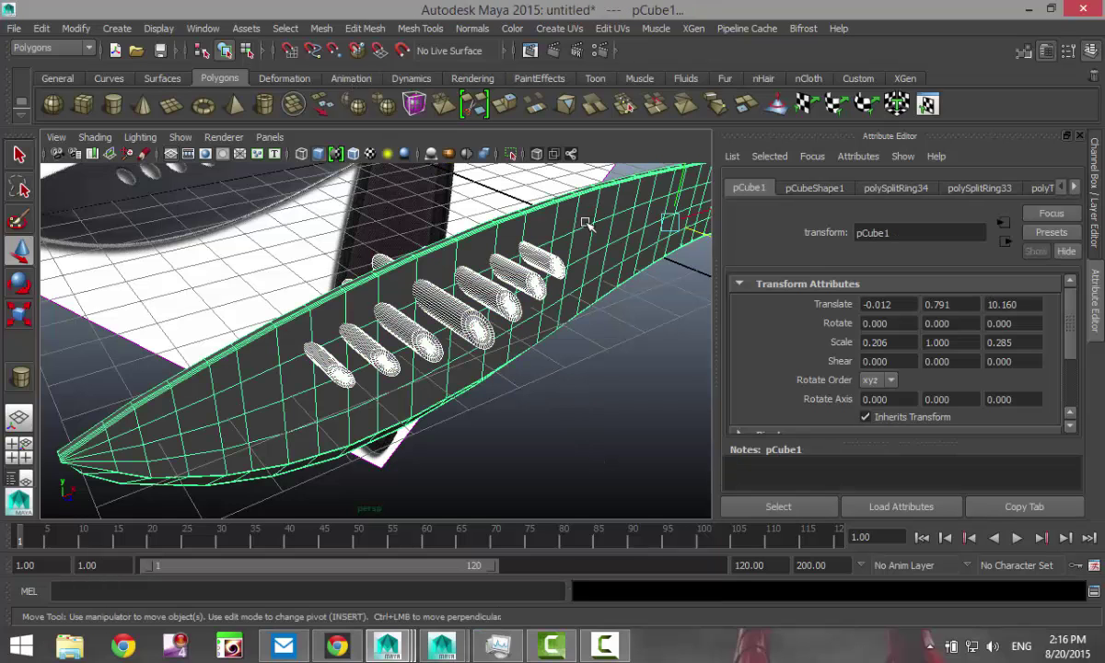
left_click(323, 28)
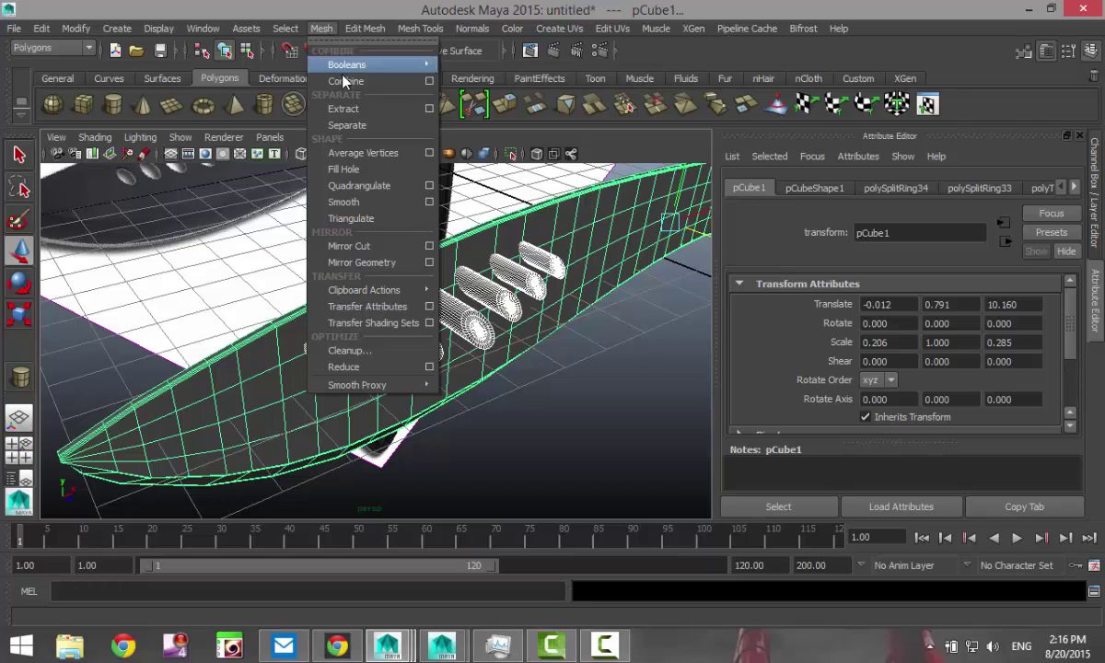
mouse_move(357, 63)
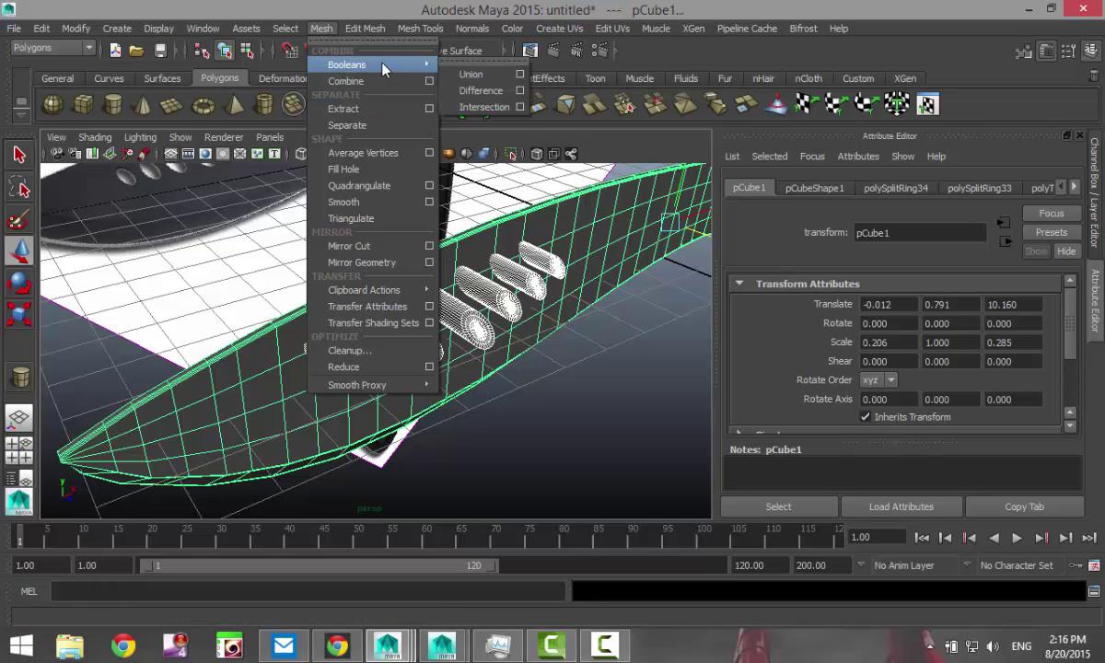
left_click(469, 91)
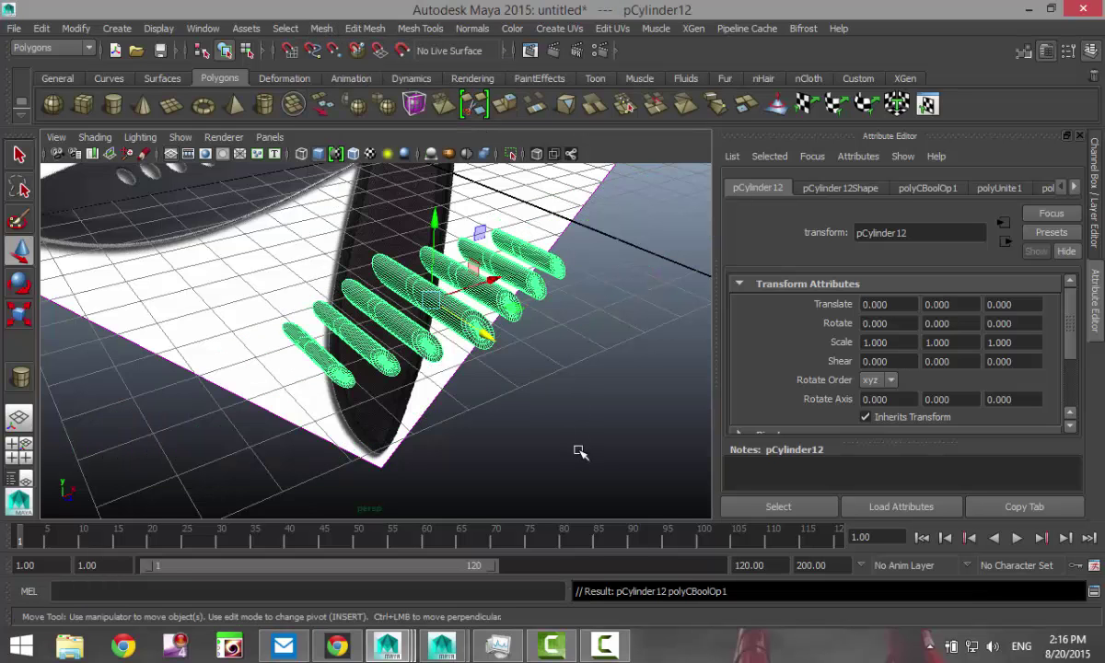
key("ctrl+z")
left_click(593, 436)
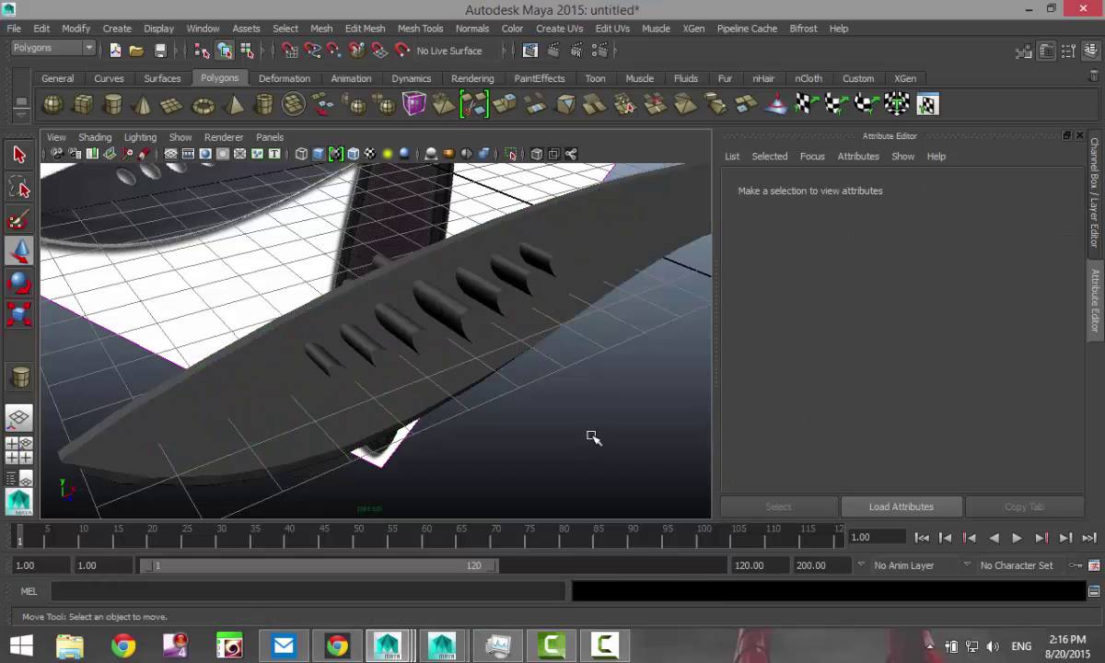
left_click(468, 317)
left_click(543, 201, "shift")
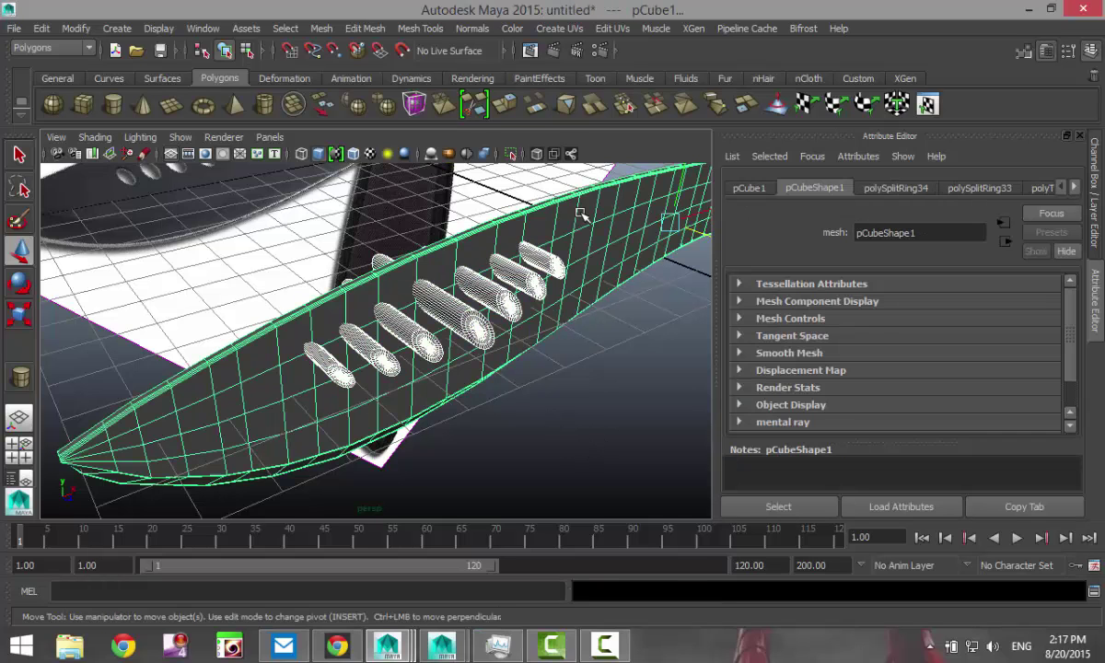
left_click(322, 28)
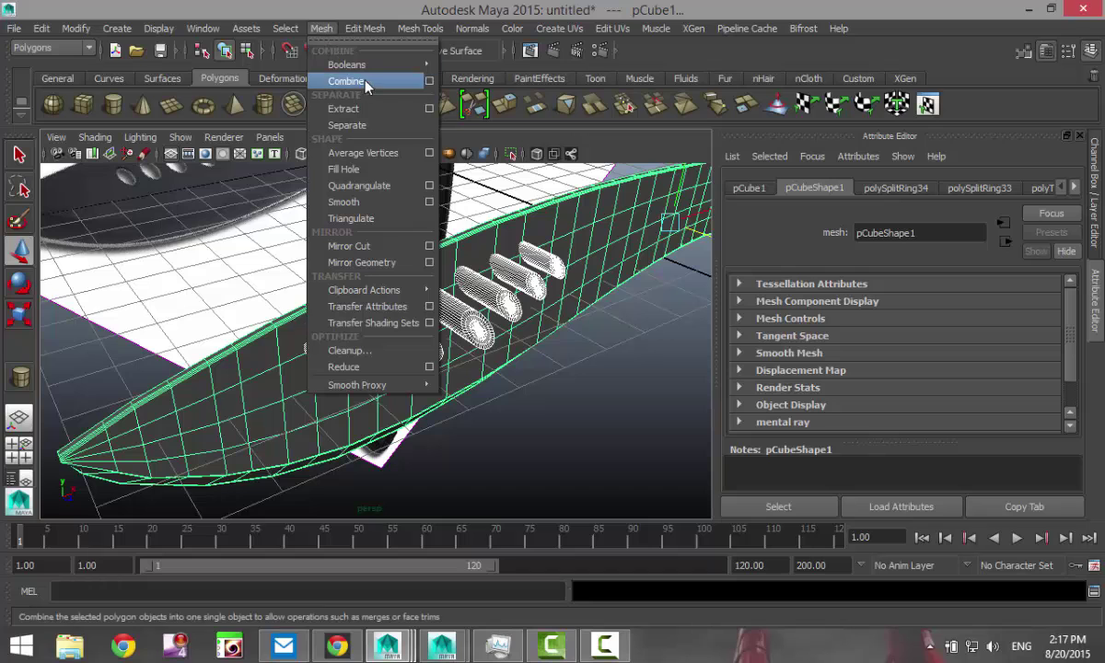
mouse_move(387, 66)
left_click(454, 89)
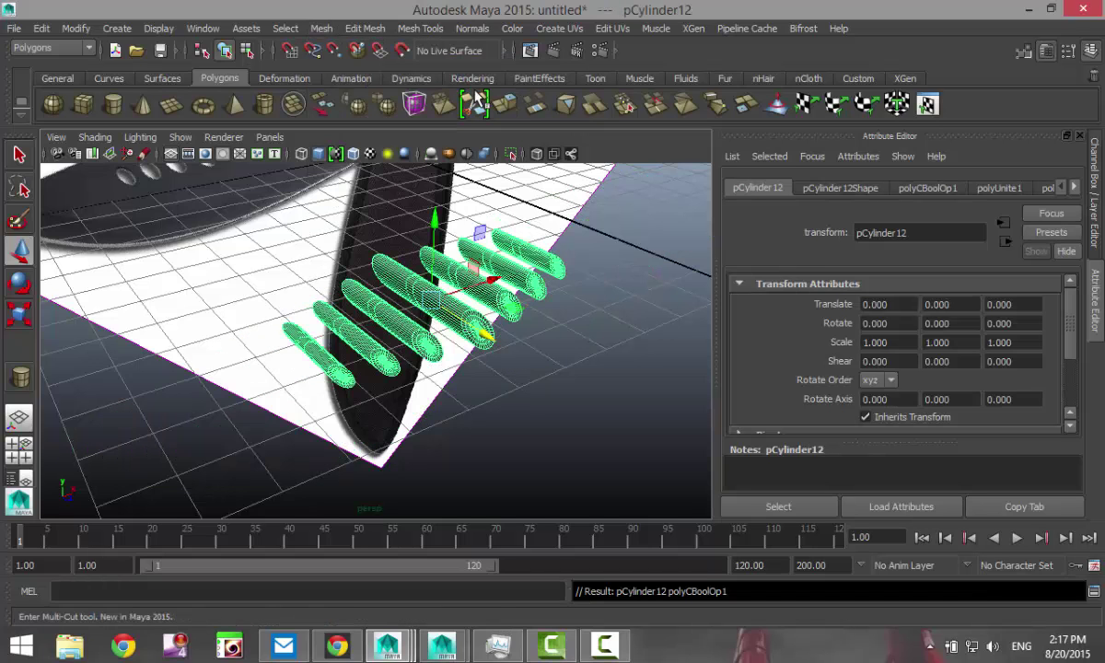
key("ctrl+z")
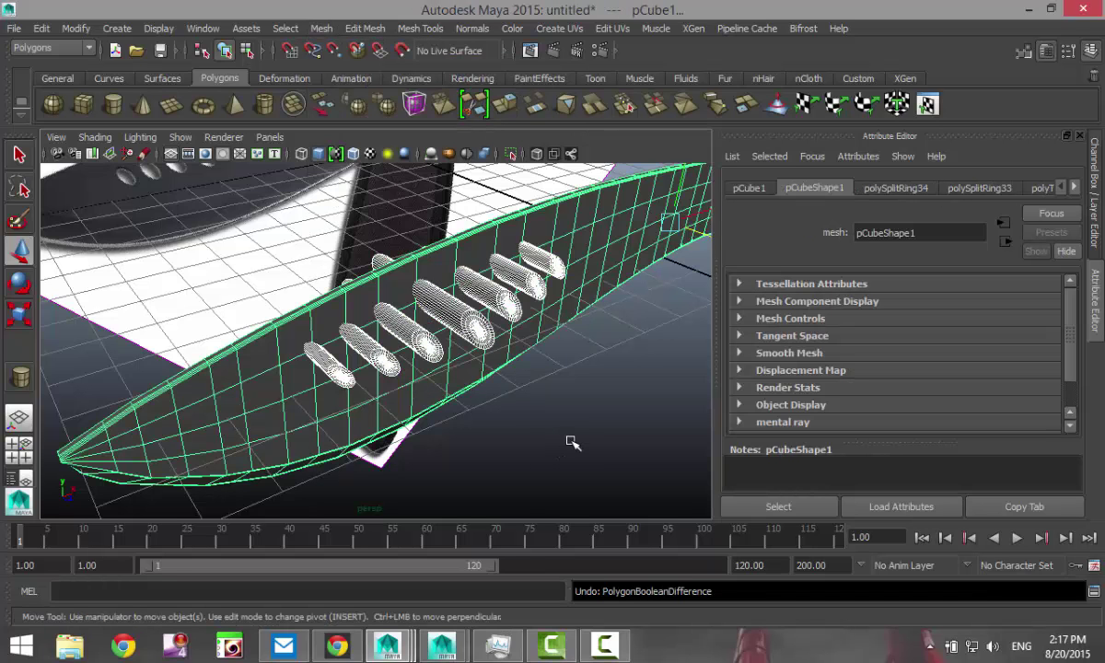
Step: Cut the holes by subtracting the combined cylinders from the blade with a Boolean Difference, selecting the blade first
left_click(573, 444)
left_click(481, 316)
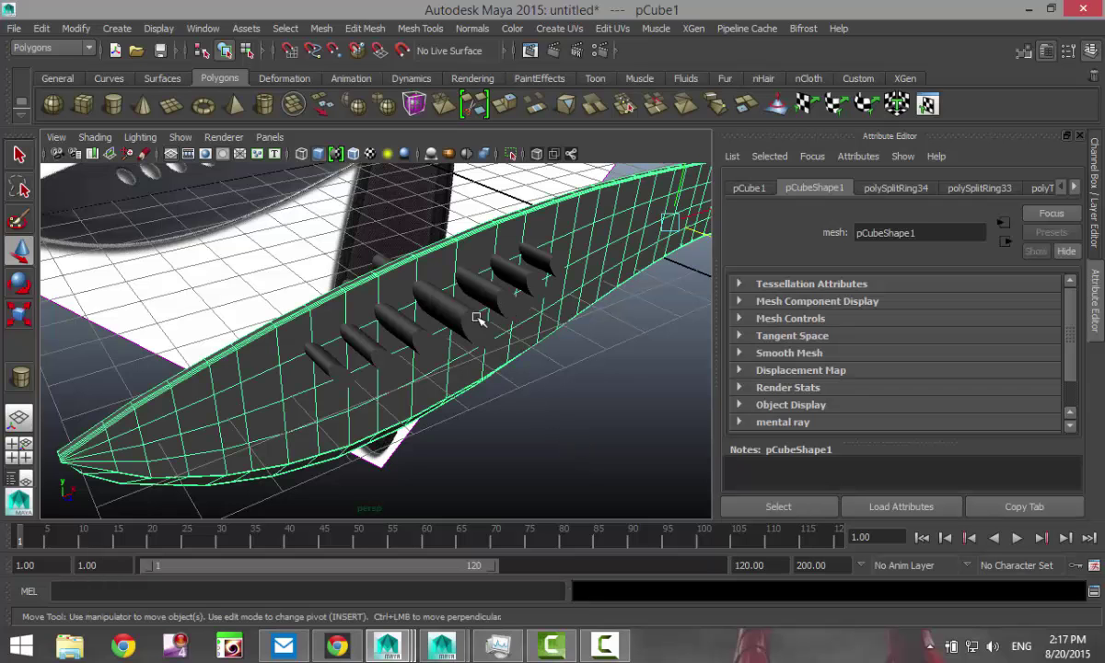
left_click(442, 299, "shift")
left_click(329, 30)
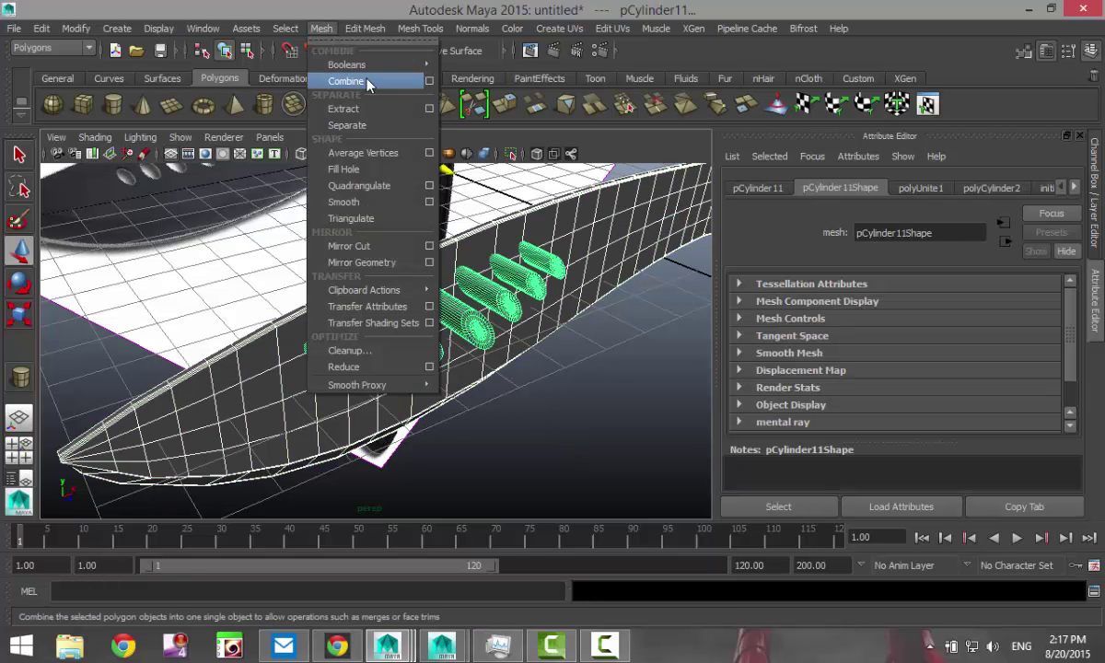
mouse_move(359, 64)
left_click(470, 92)
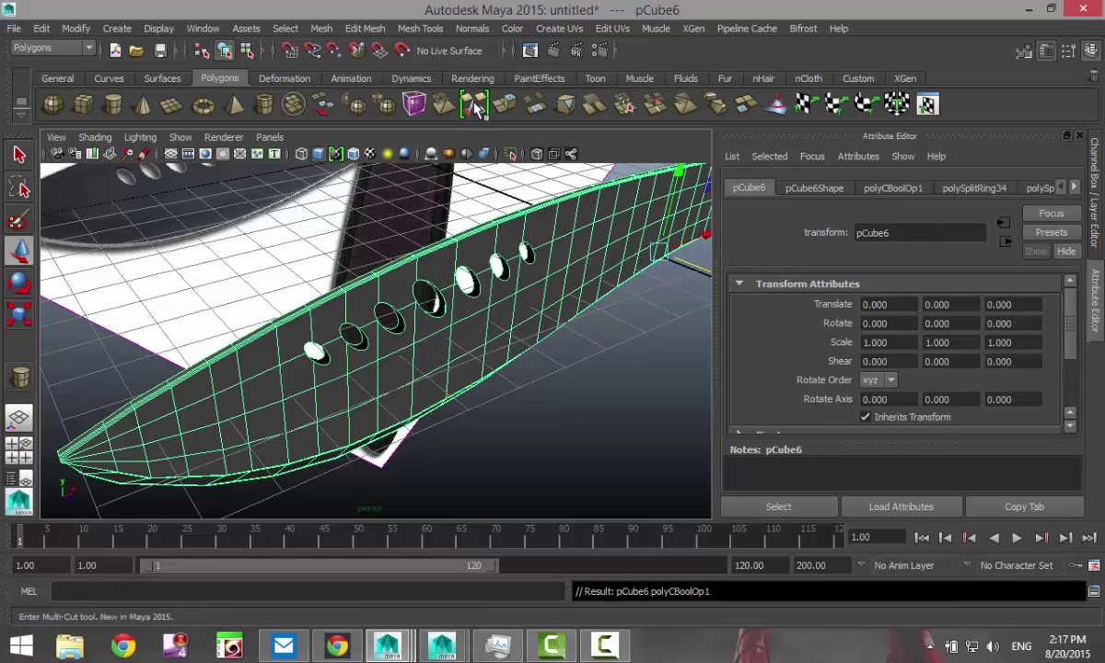
left_click(530, 431)
Step: Turn on smooth mesh preview for the blade and inspect the cut holes from both sides
scroll(532, 438, "down", 3)
scroll(519, 396, "up", 2)
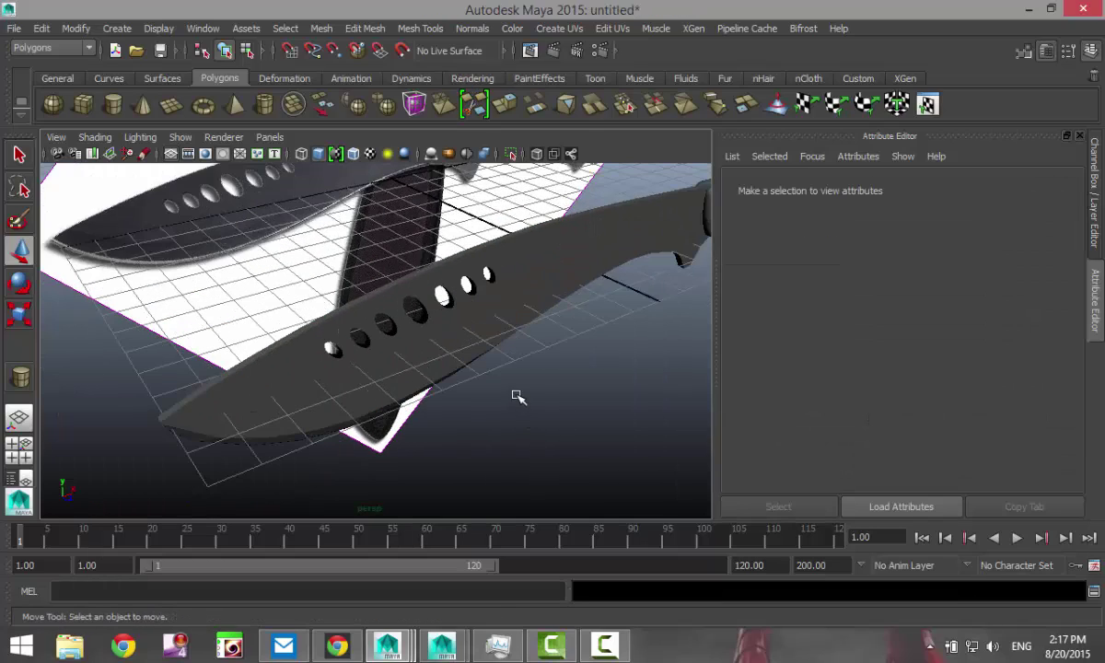
left_click_drag(527, 358, 488, 361, "alt")
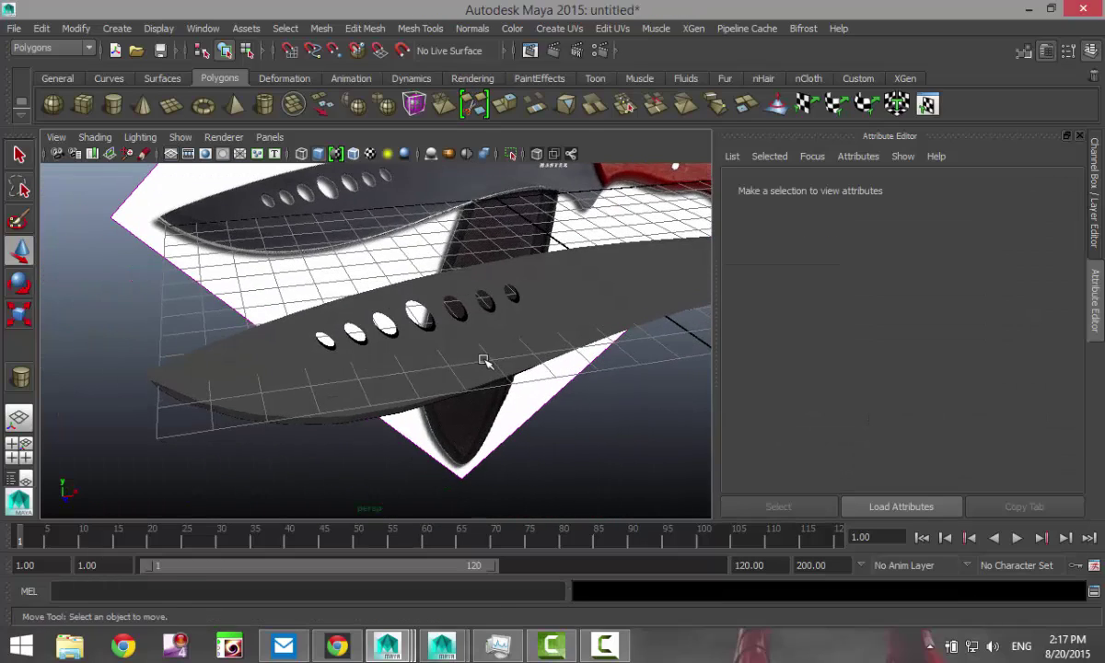
middle_click_drag(403, 382, 328, 419, "alt")
left_click(518, 299)
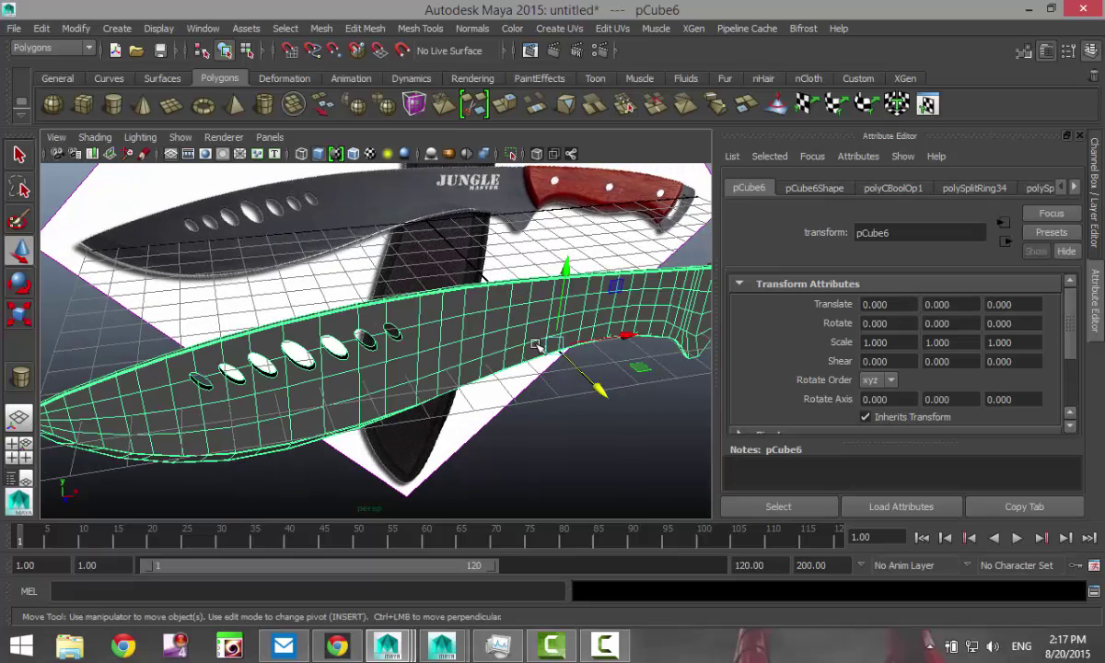
key("3")
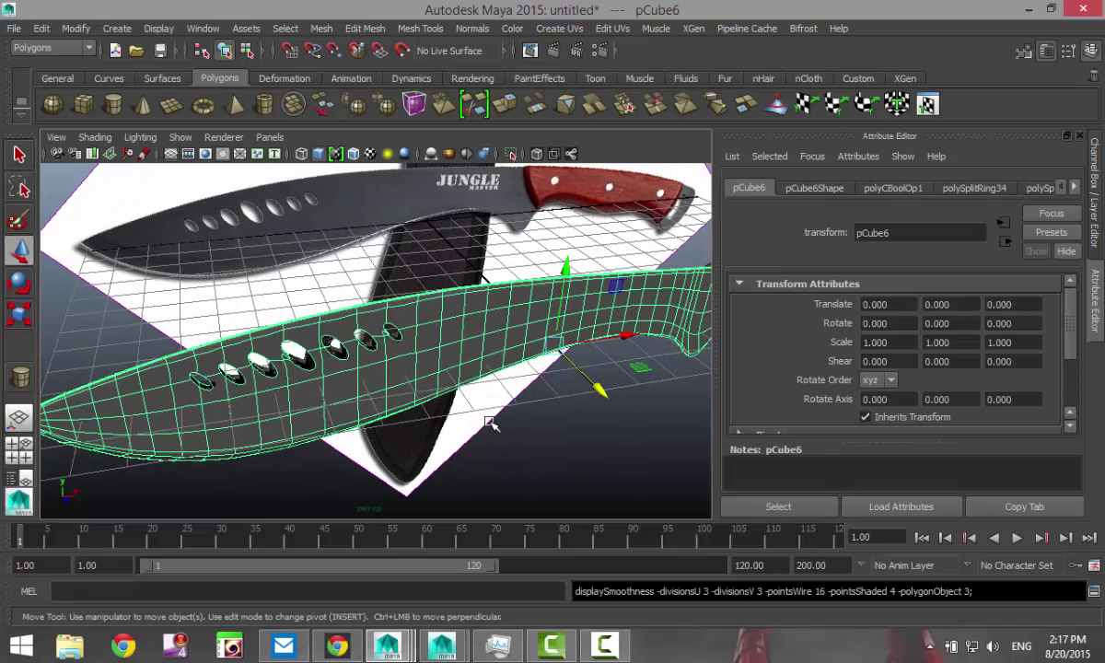
left_click(371, 419)
scroll(371, 419, "up", 3)
scroll(370, 419, "down", 5)
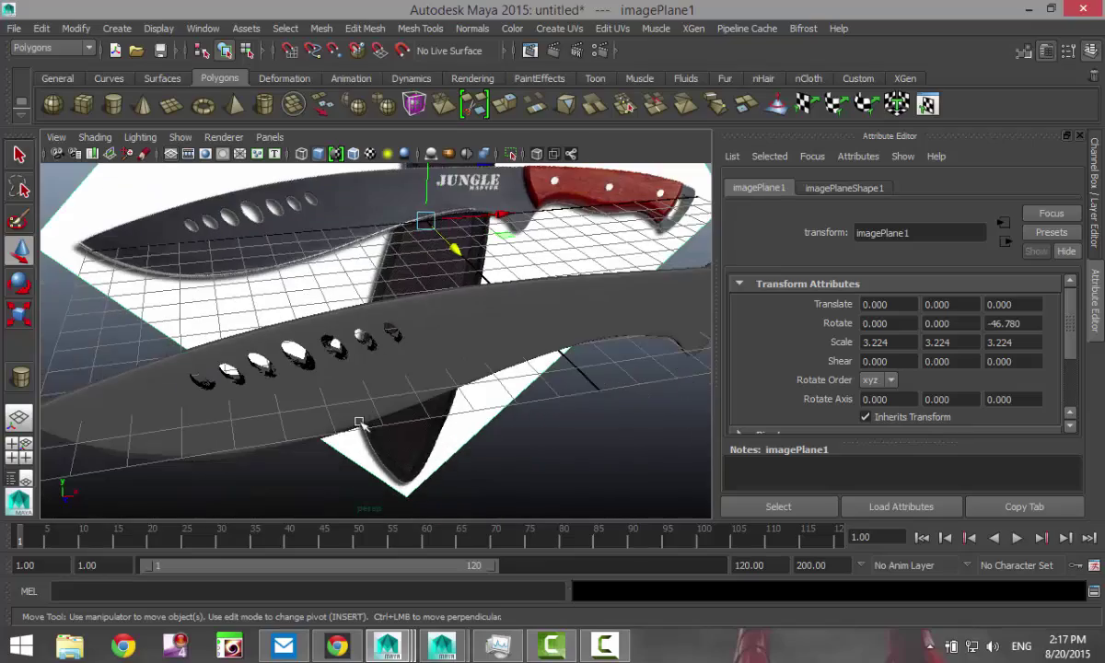
left_click_drag(290, 380, 581, 392, "alt")
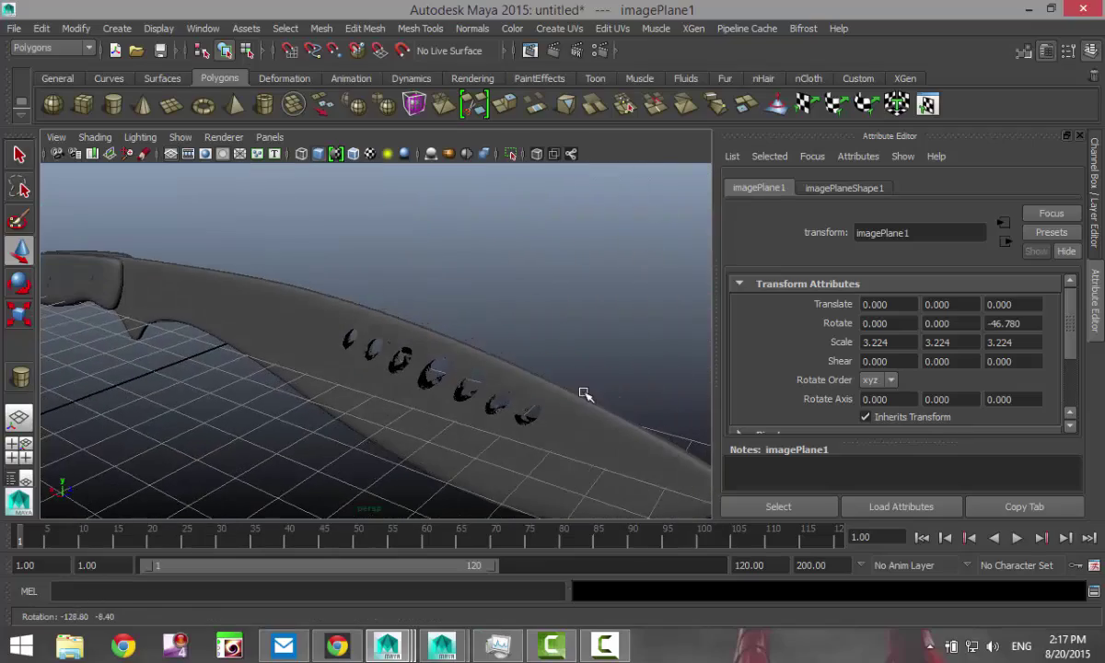
left_click(563, 353)
left_click_drag(563, 353, 302, 376, "alt")
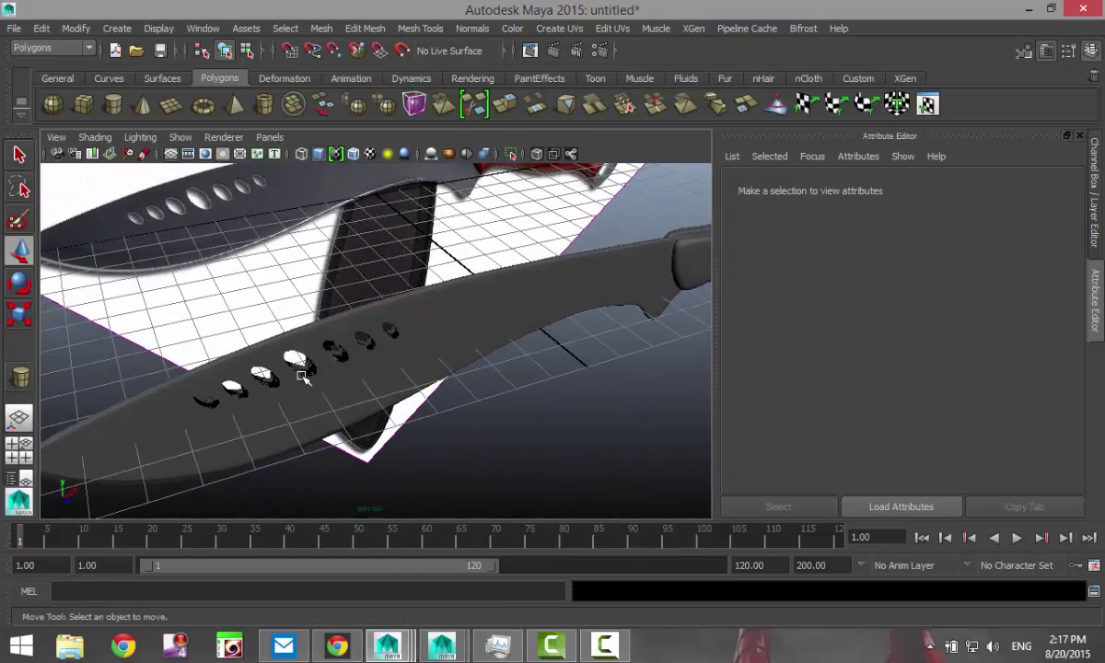
middle_click_drag(365, 385, 345, 413, "alt")
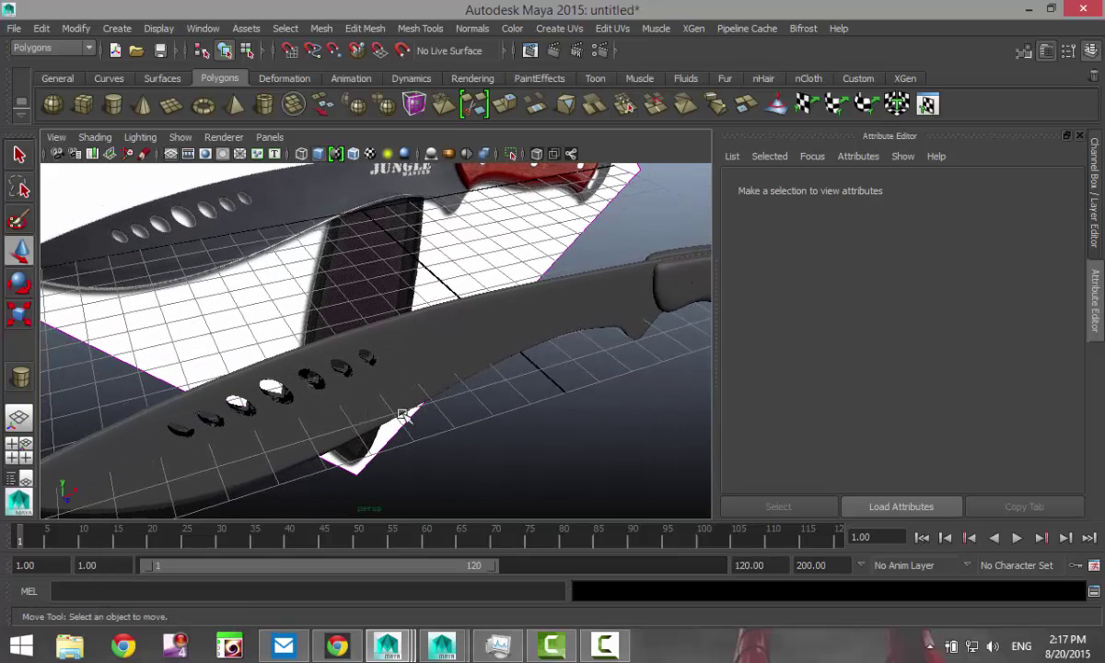
Step: Assign a new Blinn material to the blade
left_click(430, 325)
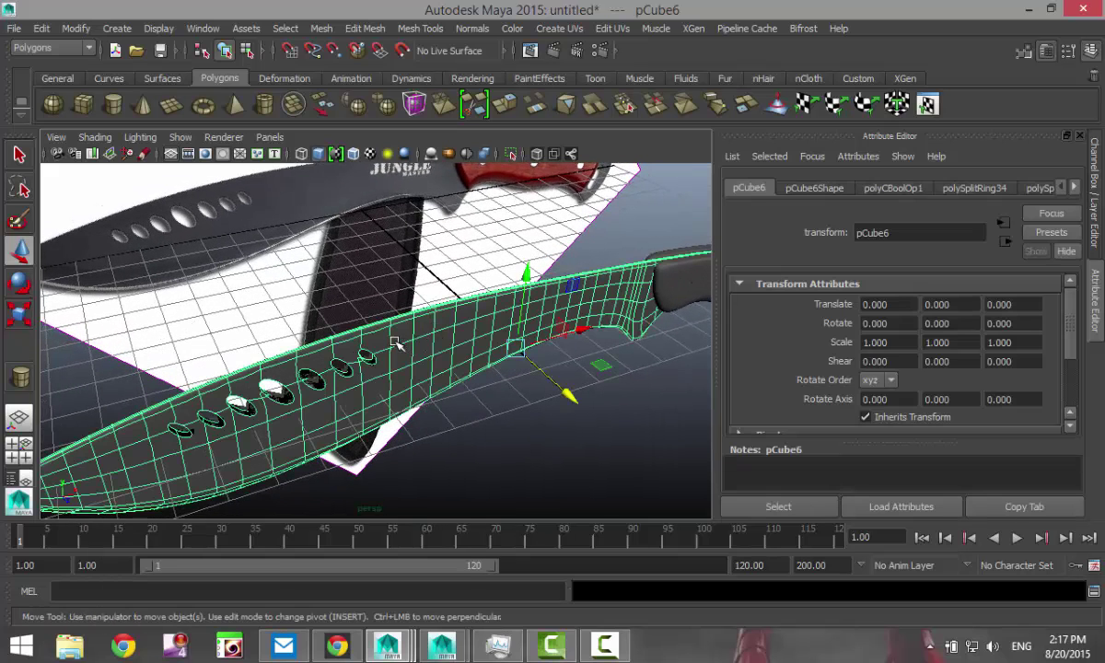
right_click_drag(395, 343, 416, 571)
left_click(426, 583)
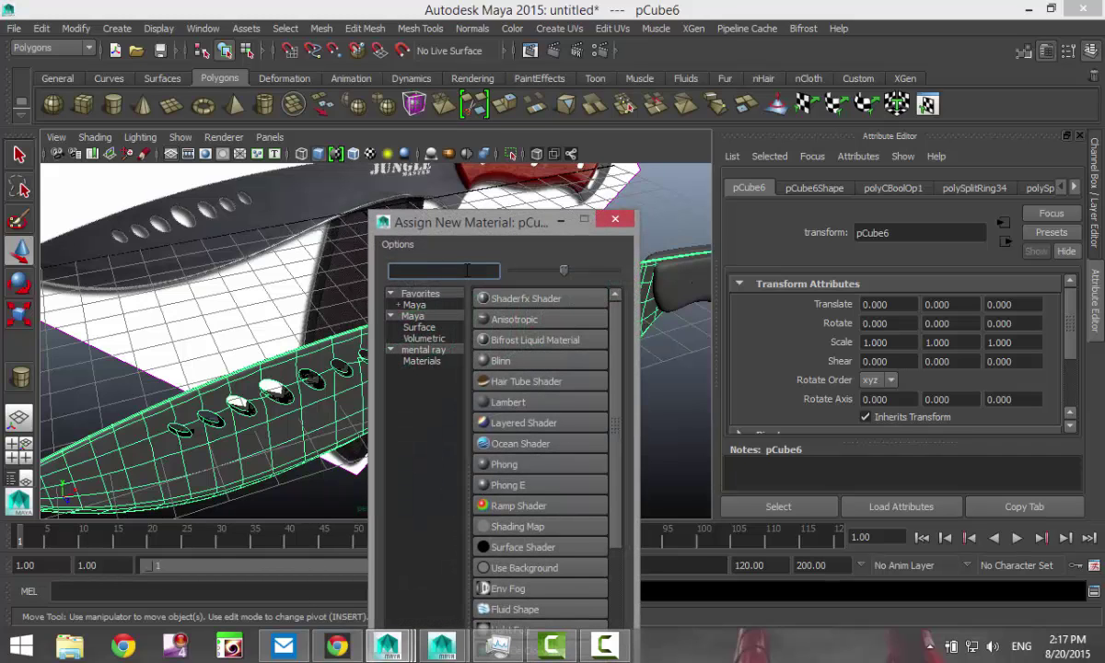
type("bl")
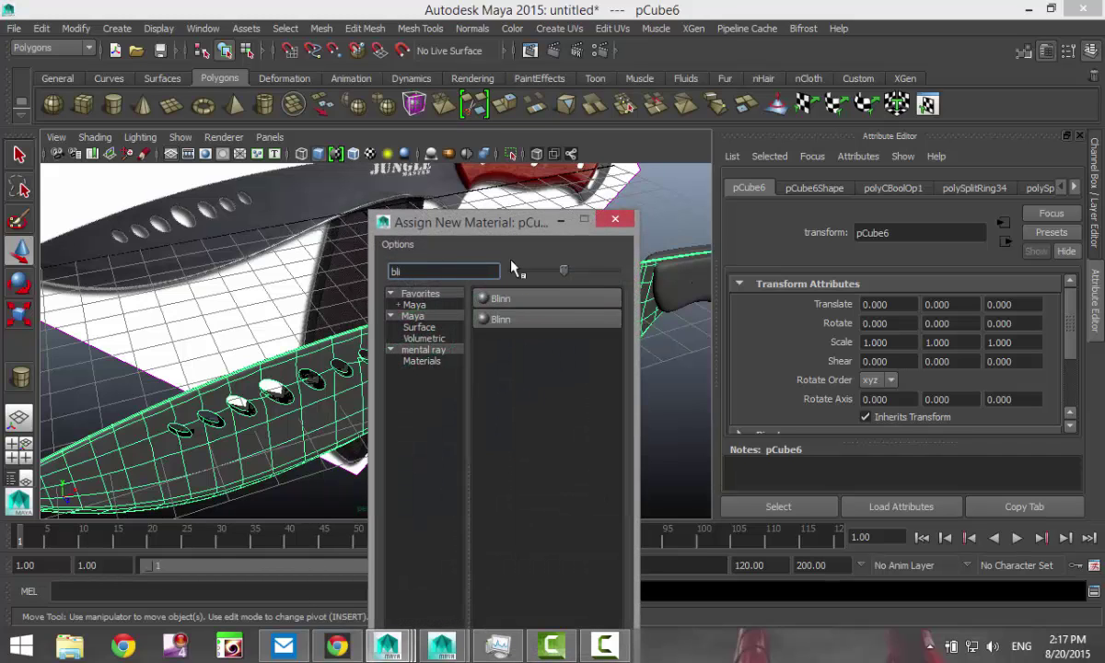
type("i")
left_click(521, 318)
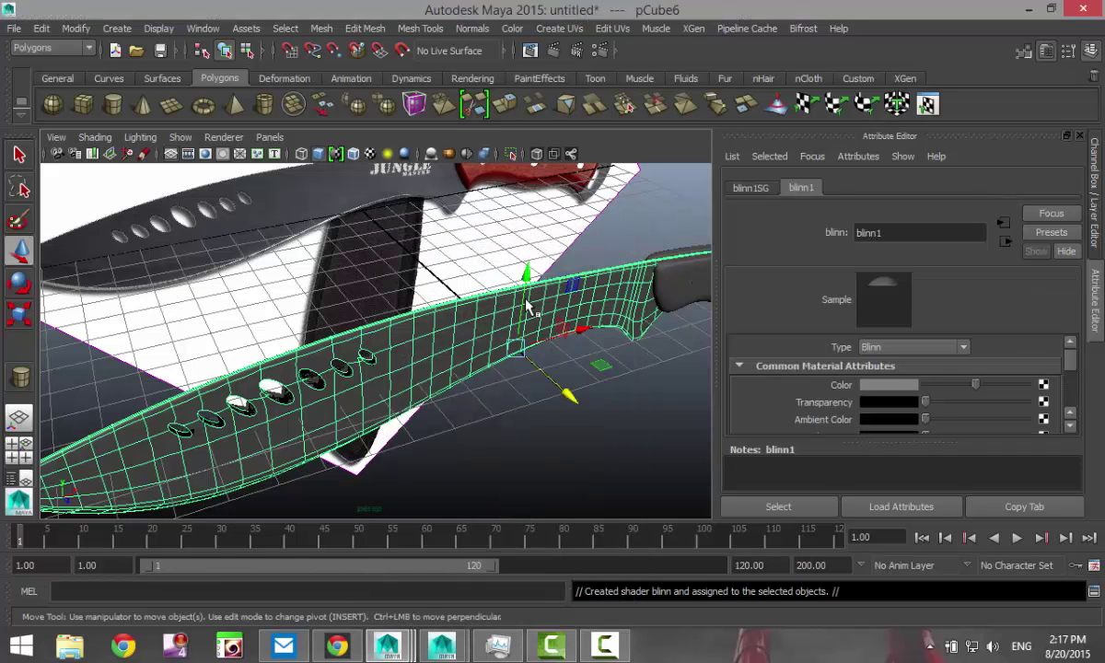
Step: Assign a new mia_material_x material to the blade
right_click(454, 341)
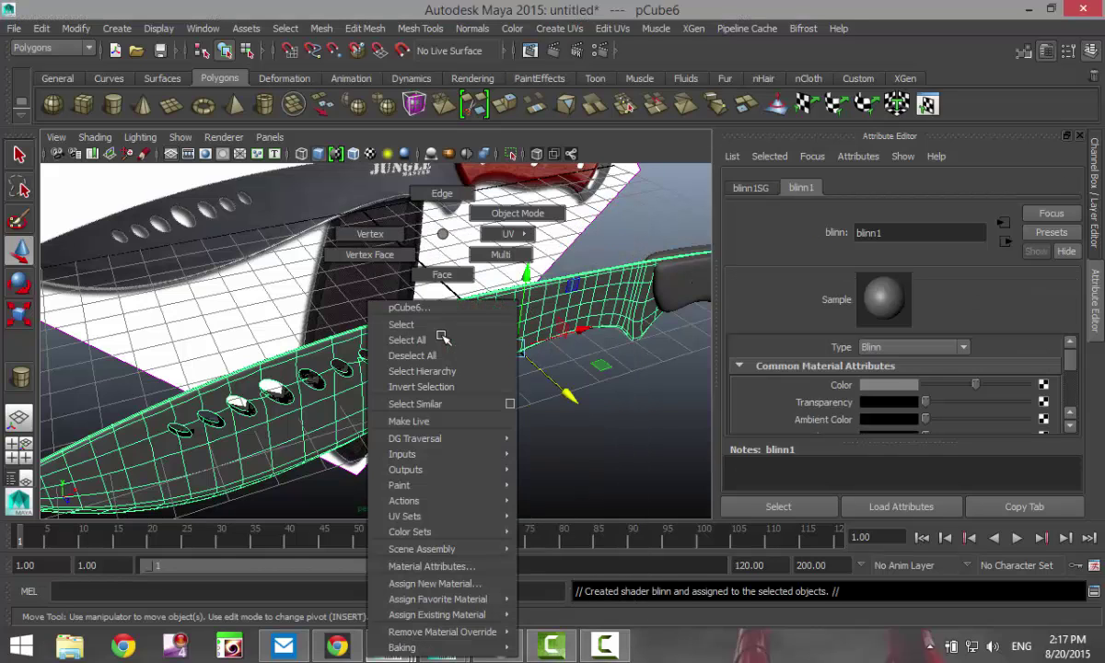
mouse_move(460, 612)
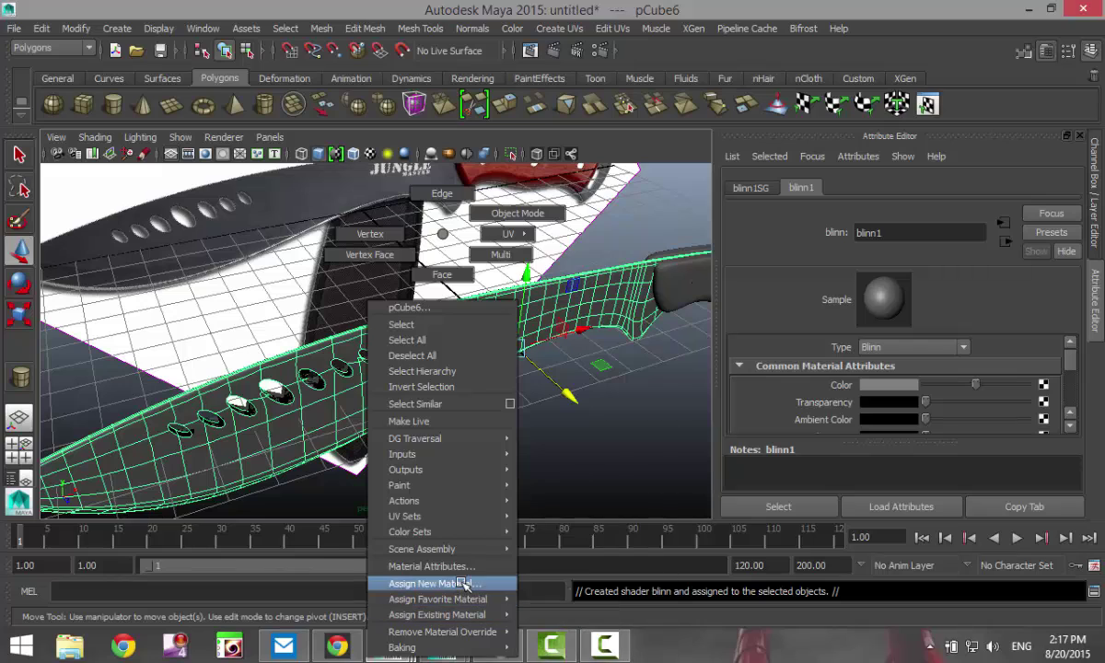
left_click(466, 584)
left_click(419, 270)
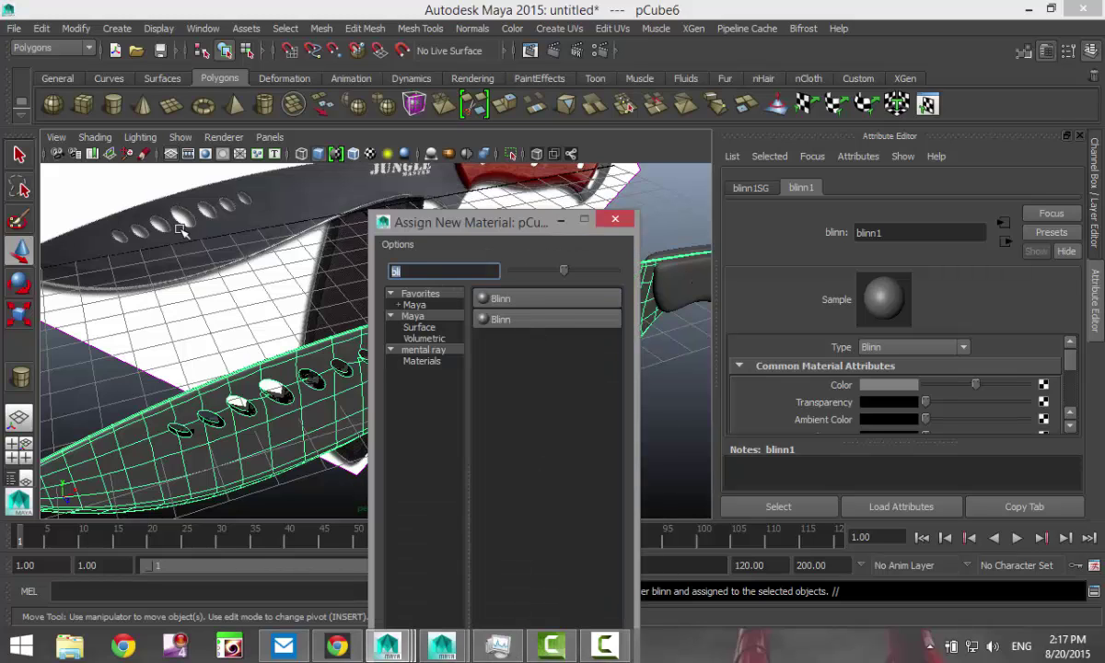
type("mia")
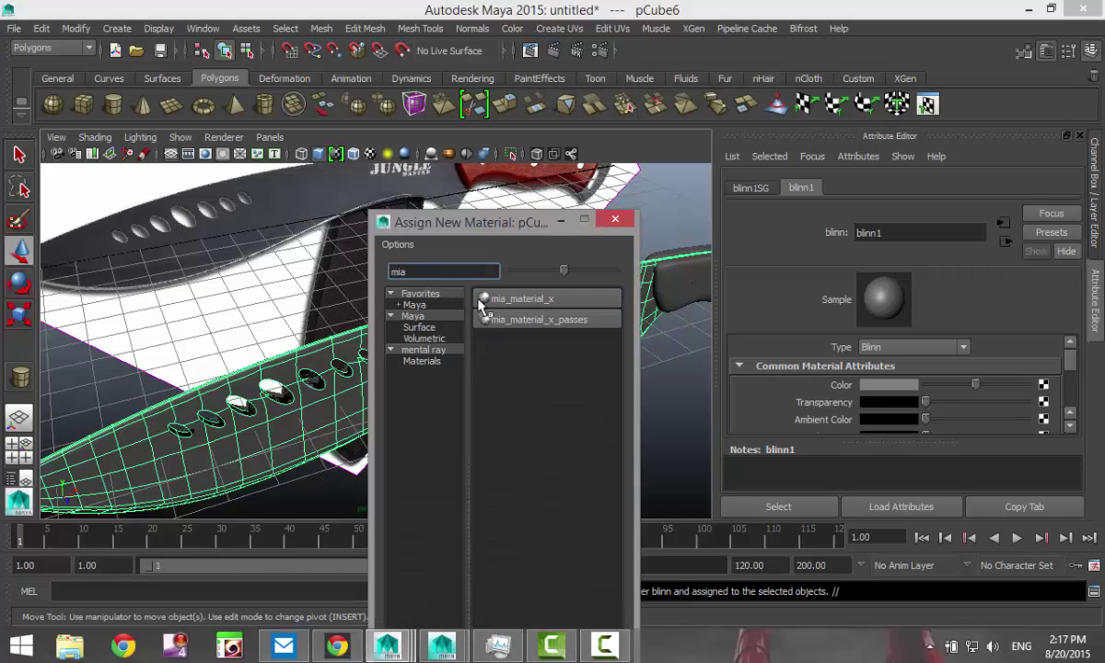
left_click(519, 301)
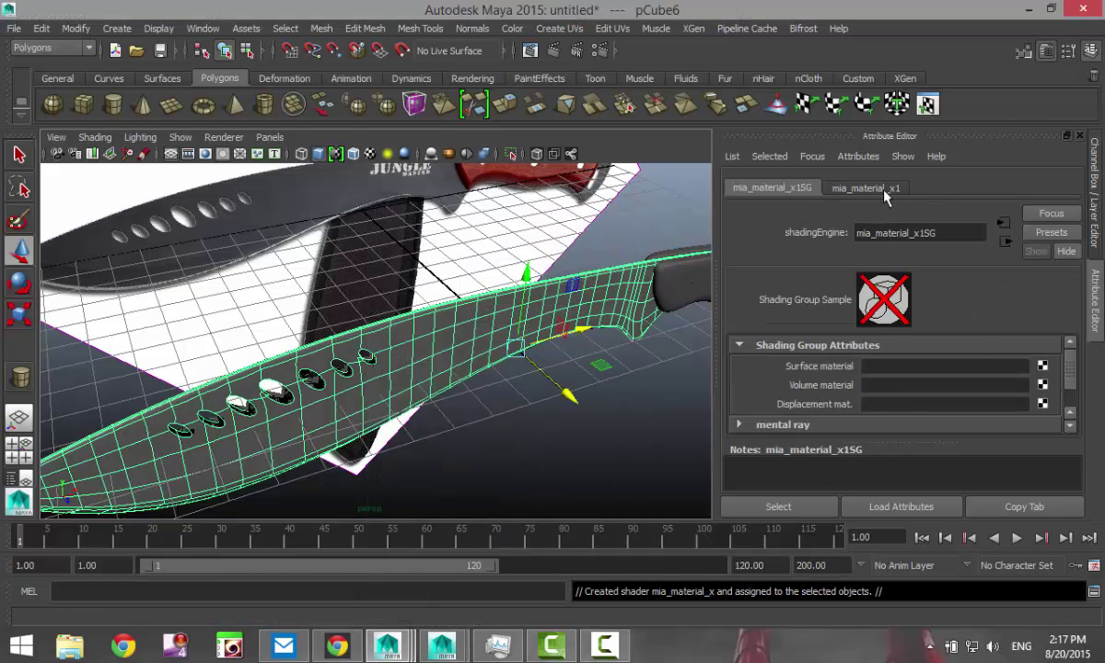
Step: Blend the SatinedMetal preset at 25% into the blade's mia_material_x material and darken its diffuse color to near black
left_click(871, 188)
left_click(1050, 232)
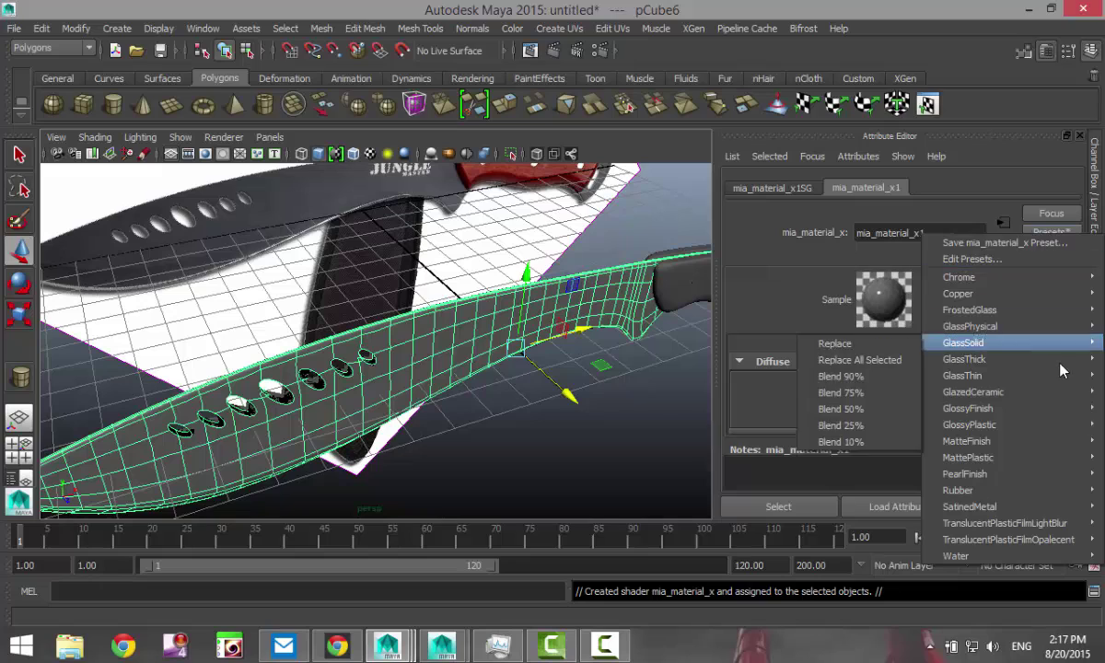
mouse_move(1047, 457)
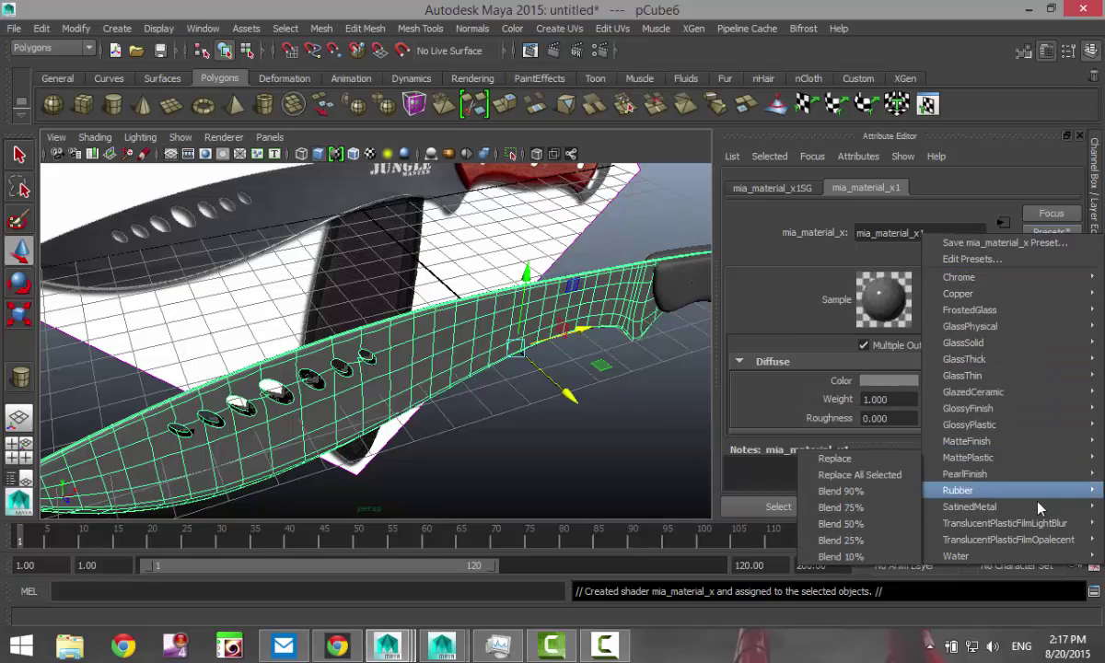
mouse_move(995, 507)
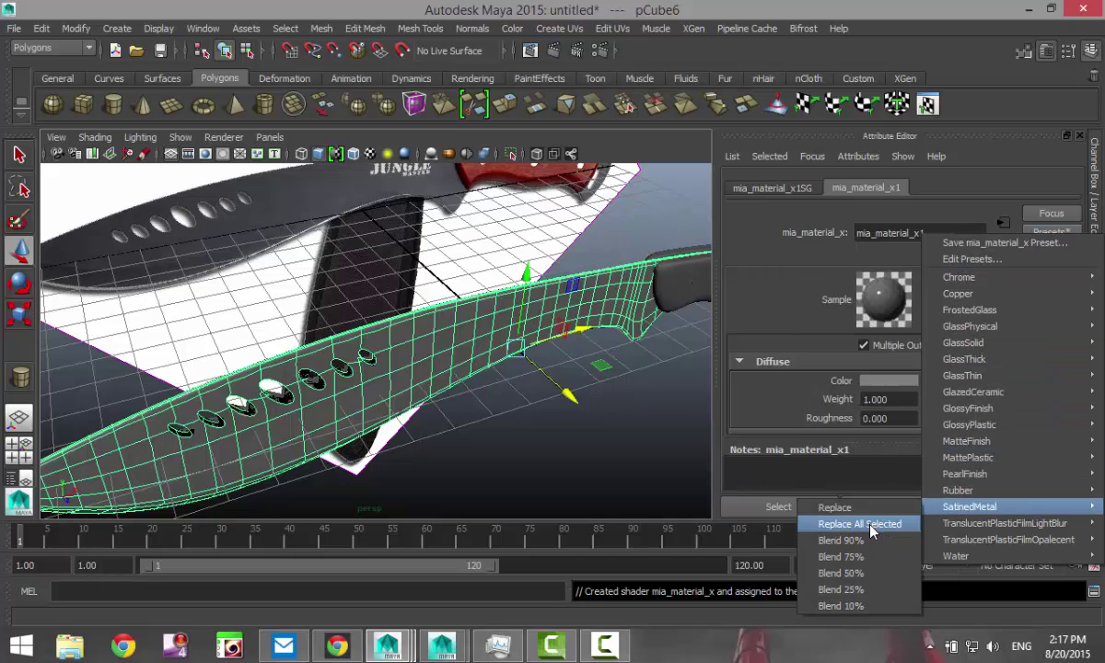
left_click(849, 589)
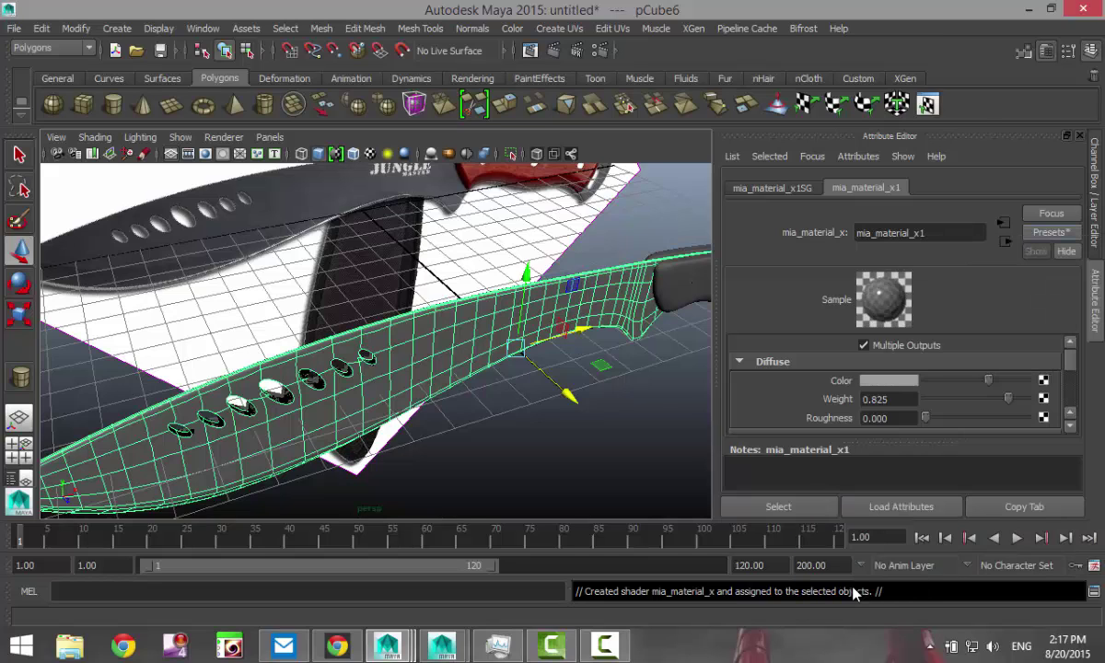
left_click_drag(990, 382, 943, 385)
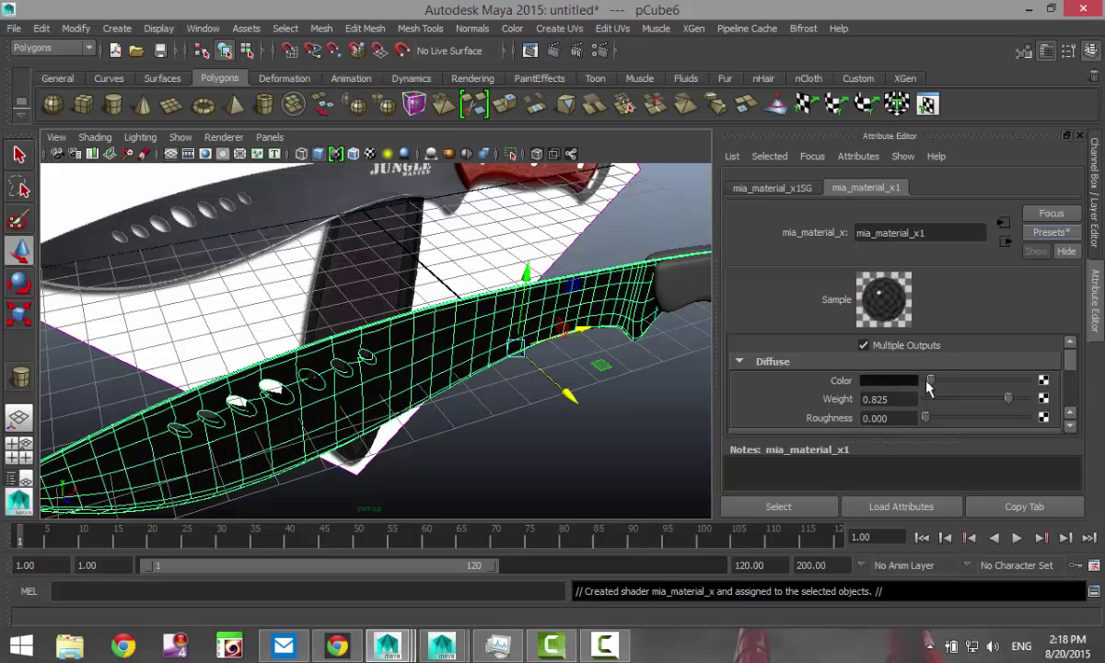
Step: Try to select the faces along the blade's cutting edge near the tip in face mode with smooth preview on
left_click_drag(463, 419, 553, 332, "alt")
scroll(549, 335, "up", 4)
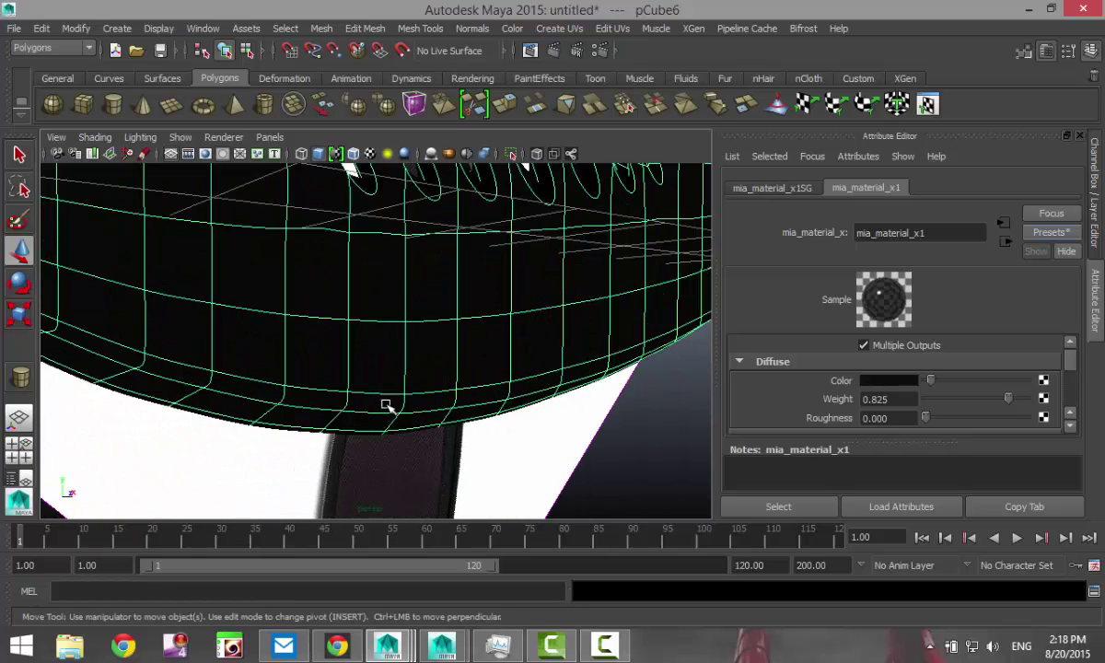
right_click_drag(387, 406, 364, 398)
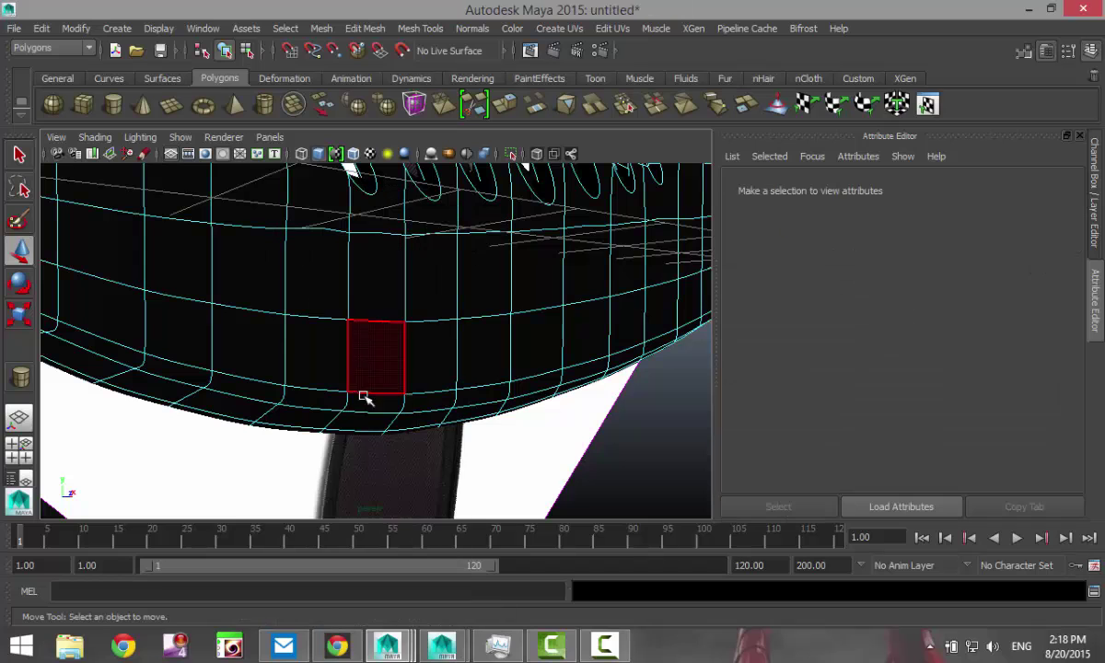
left_click(308, 416)
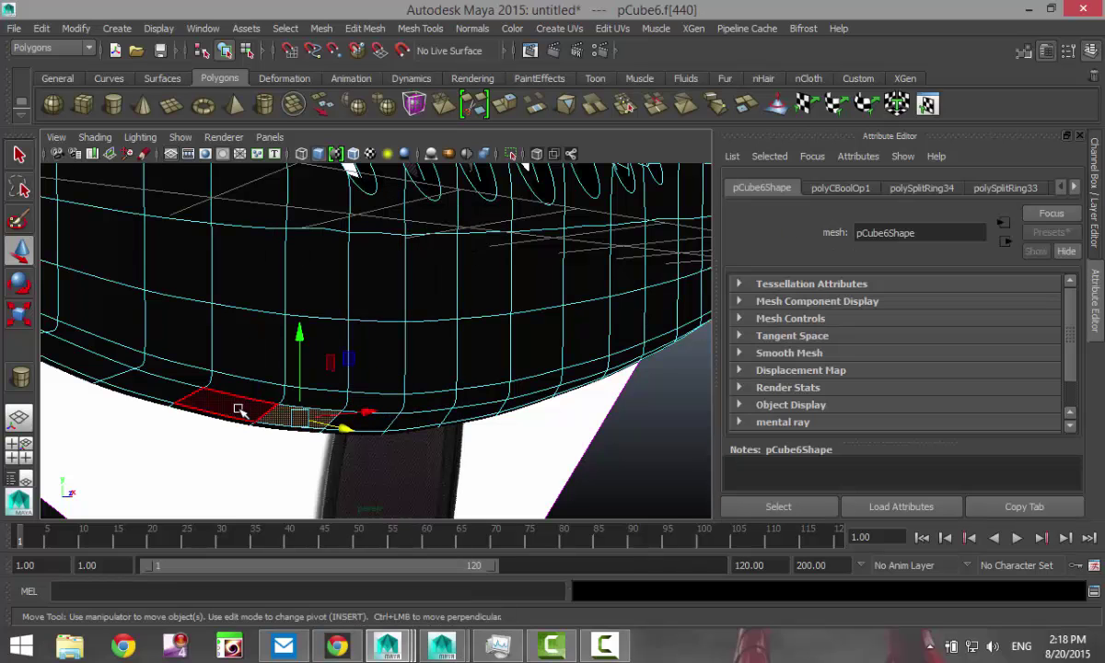
scroll(335, 442, "down", 4)
left_click_drag(341, 445, 386, 452, "alt")
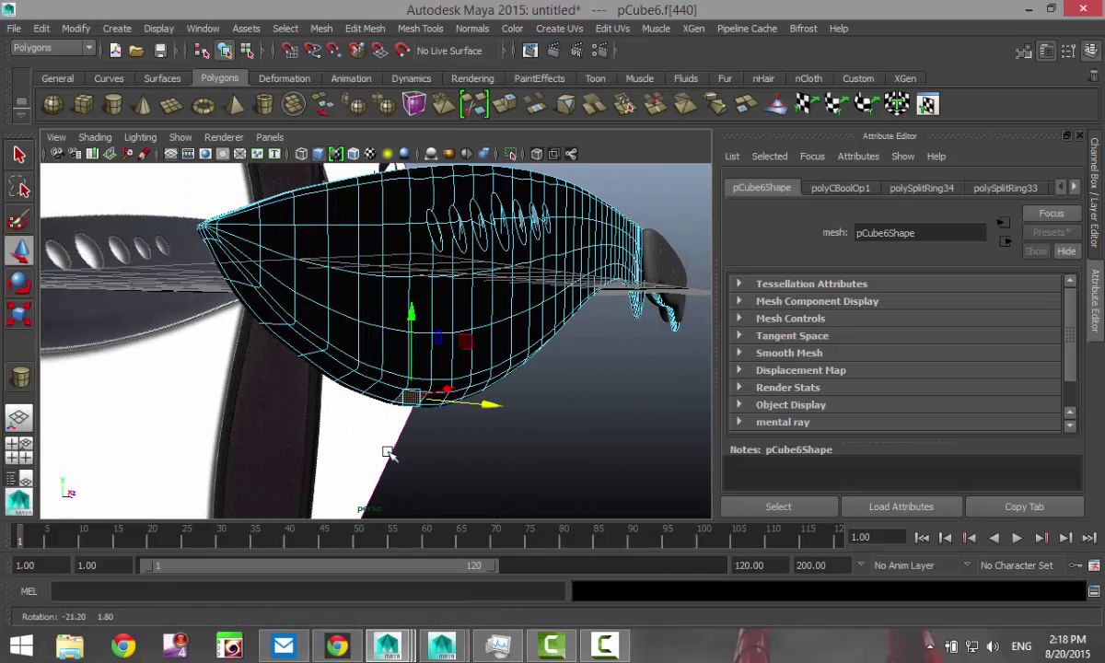
scroll(283, 370, "up", 3)
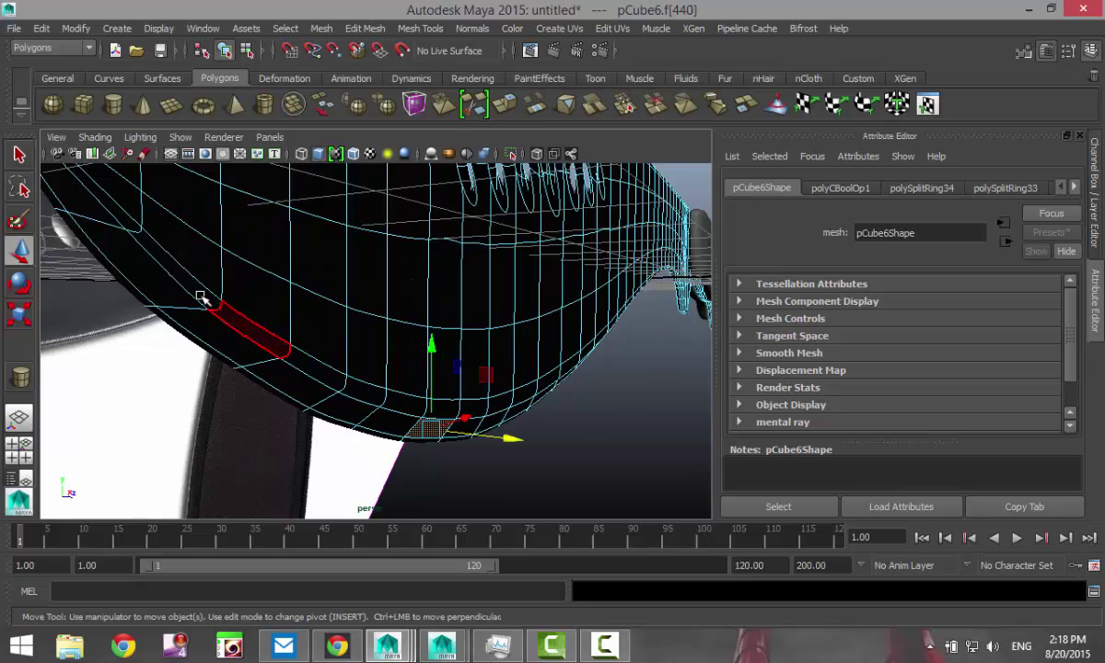
left_click(127, 217)
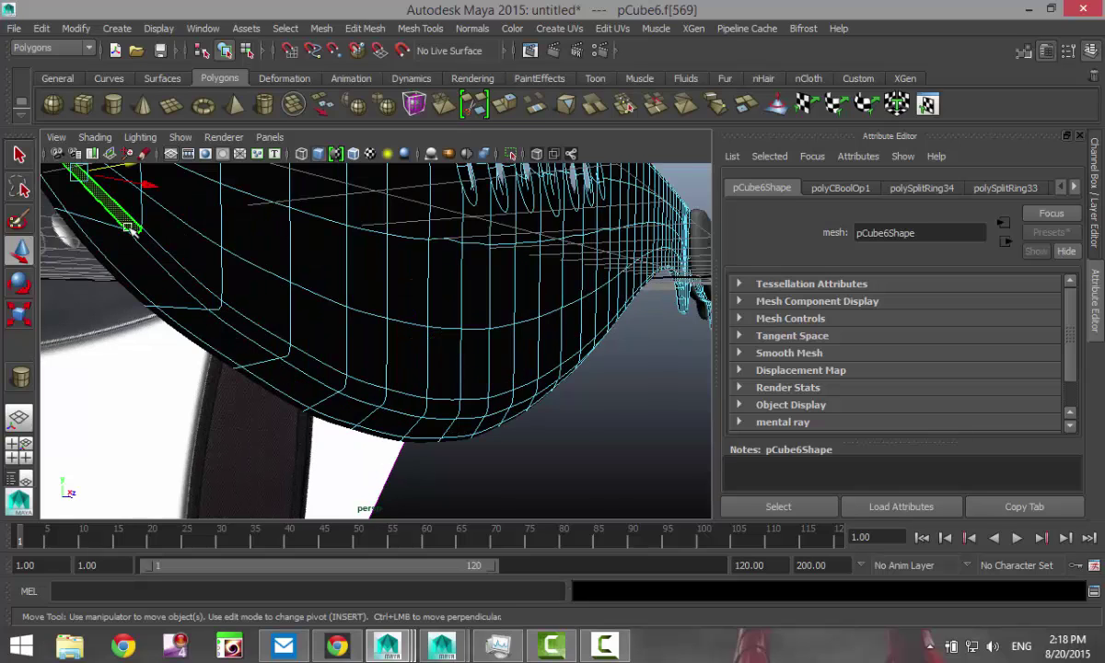
double_click(240, 327, "shift")
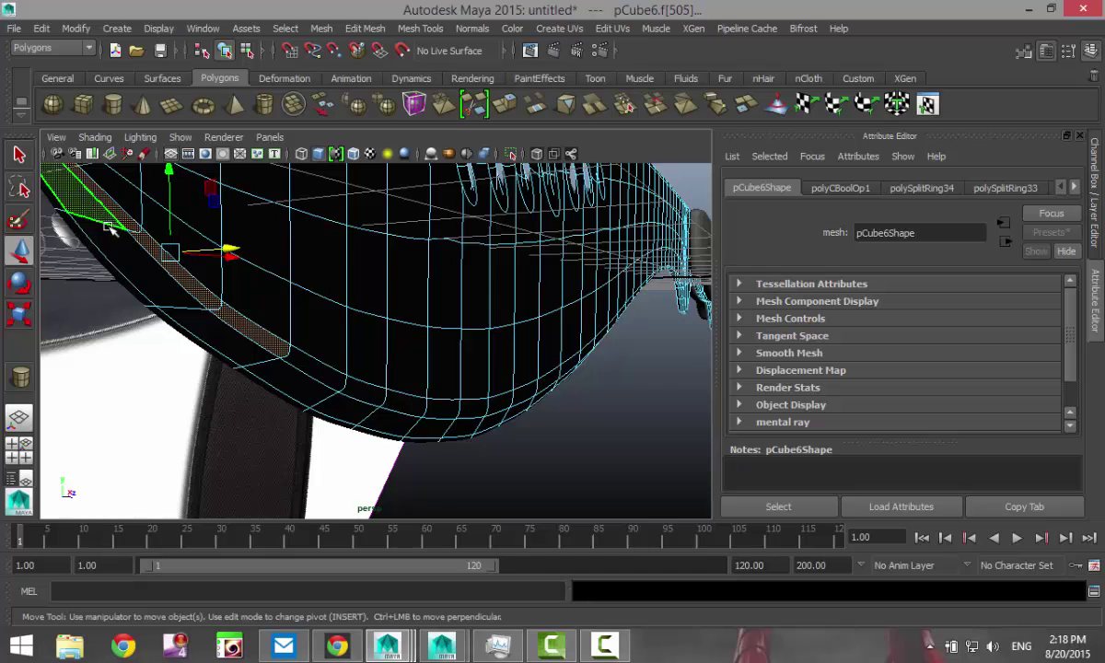
double_click(222, 339, "shift")
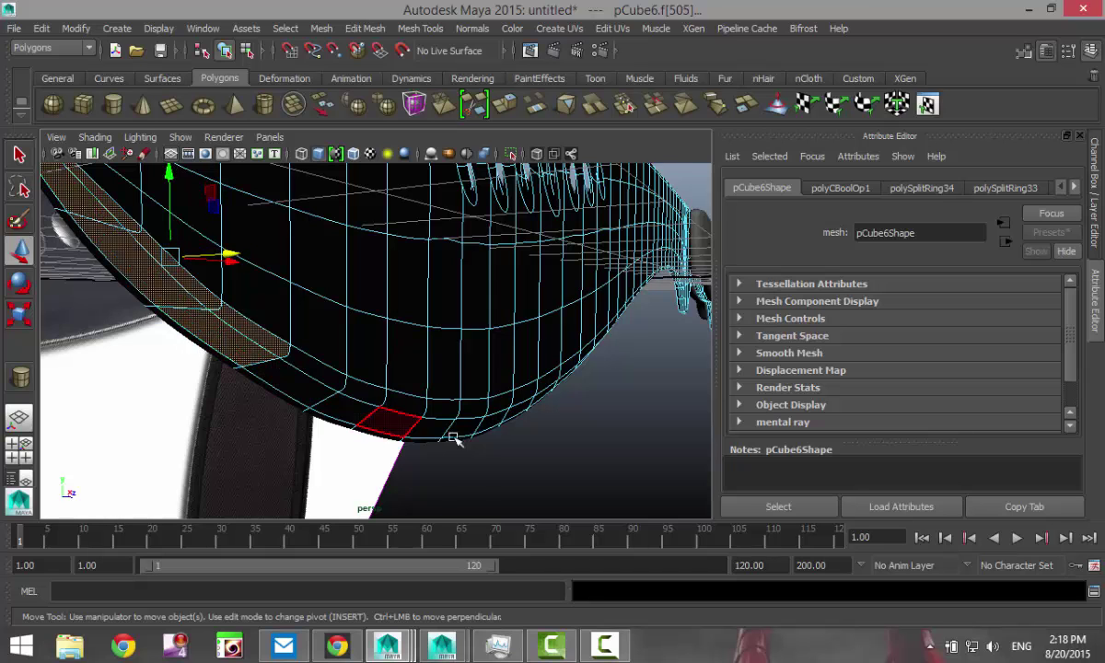
left_click_drag(455, 439, 422, 439, "alt")
scroll(377, 433, "down", 3)
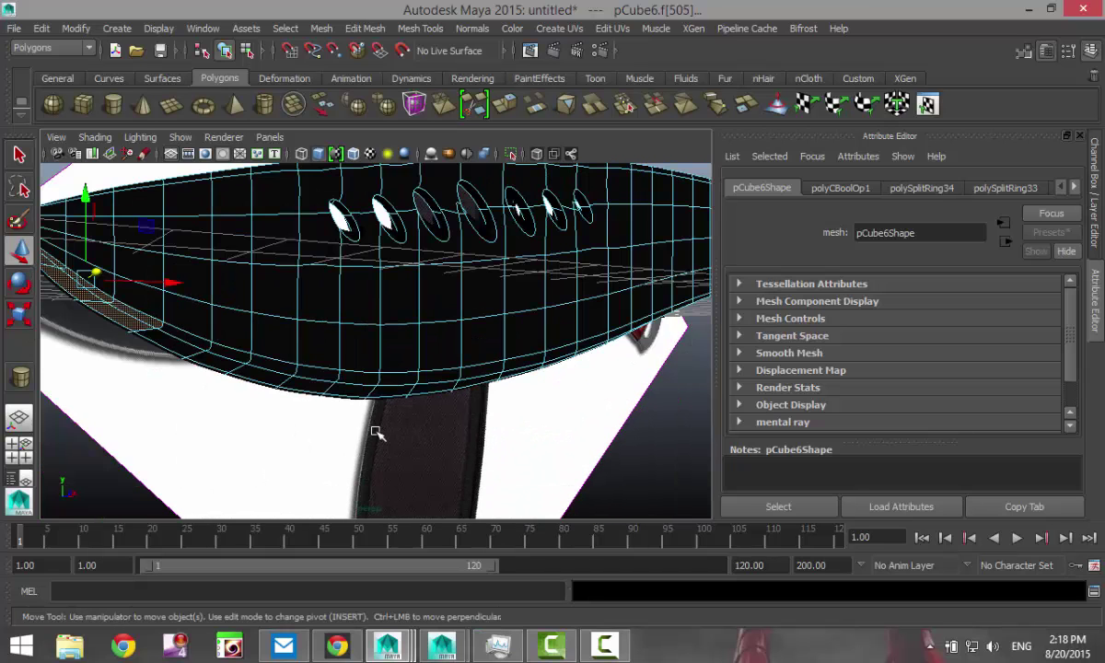
left_click(193, 343)
Step: Try to select the face loops running along the underside of the blade and check how far they reach around the guard
left_click_drag(546, 418, 622, 426, "alt")
middle_click_drag(622, 427, 307, 471, "alt")
left_click_drag(432, 398, 514, 296, "alt")
scroll(514, 296, "up", 6)
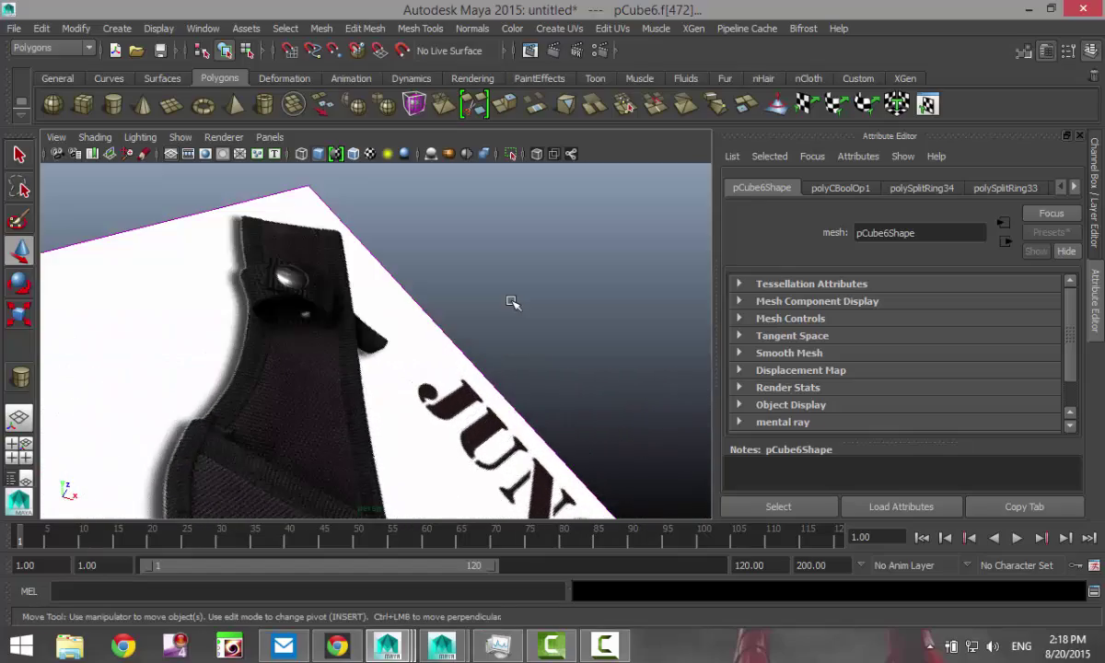
scroll(512, 315, "down", 3)
scroll(438, 378, "up", 4)
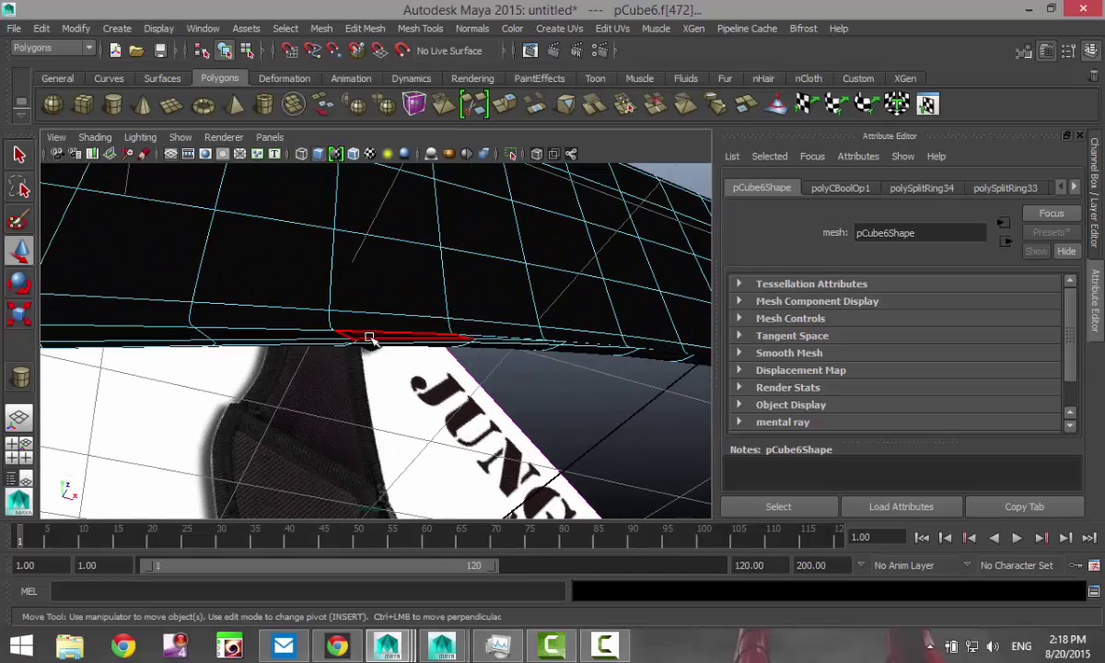
left_click(325, 341)
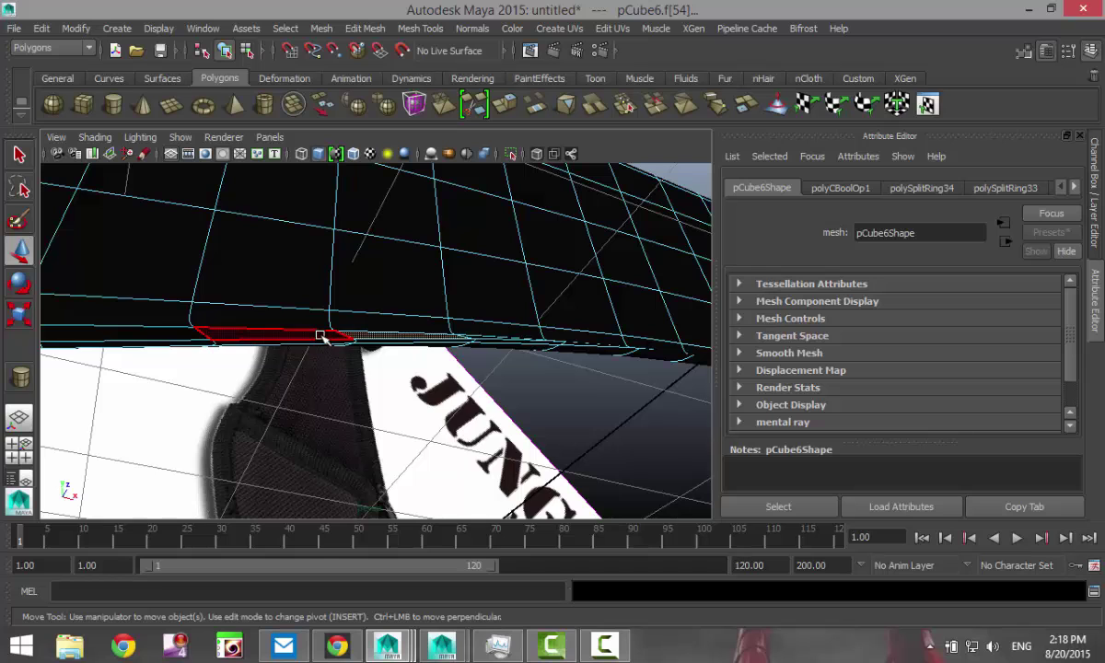
left_click(319, 336)
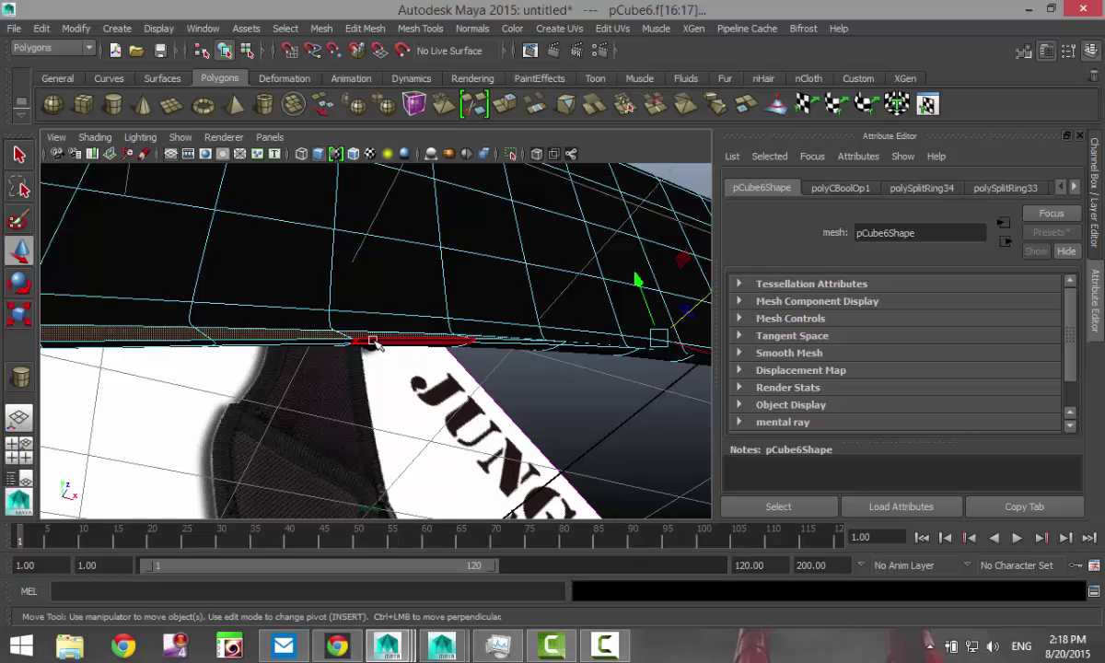
left_click_drag(316, 360, 384, 416, "alt")
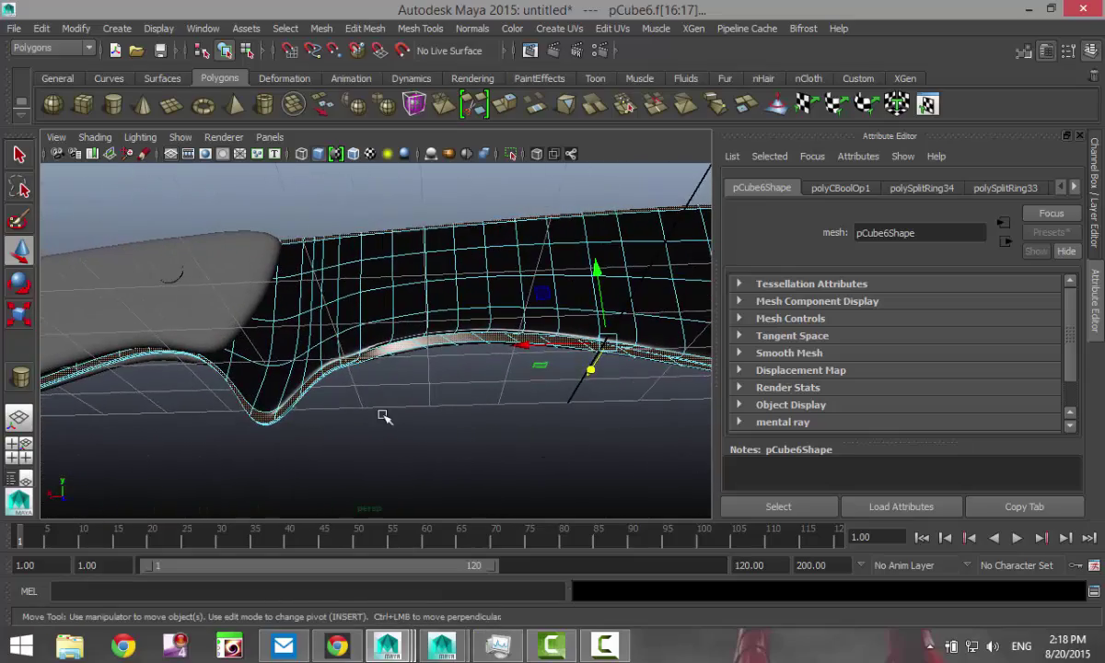
left_click_drag(212, 422, 442, 419, "alt")
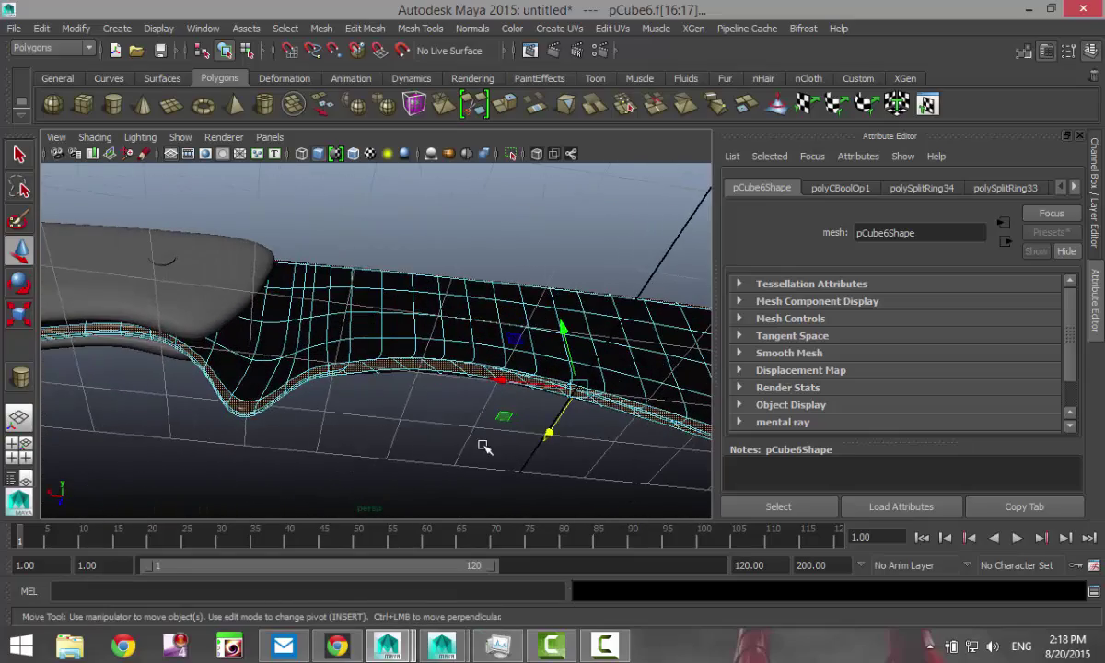
left_click(395, 448)
scroll(396, 444, "up", 3)
middle_click_drag(450, 457, 317, 419, "alt")
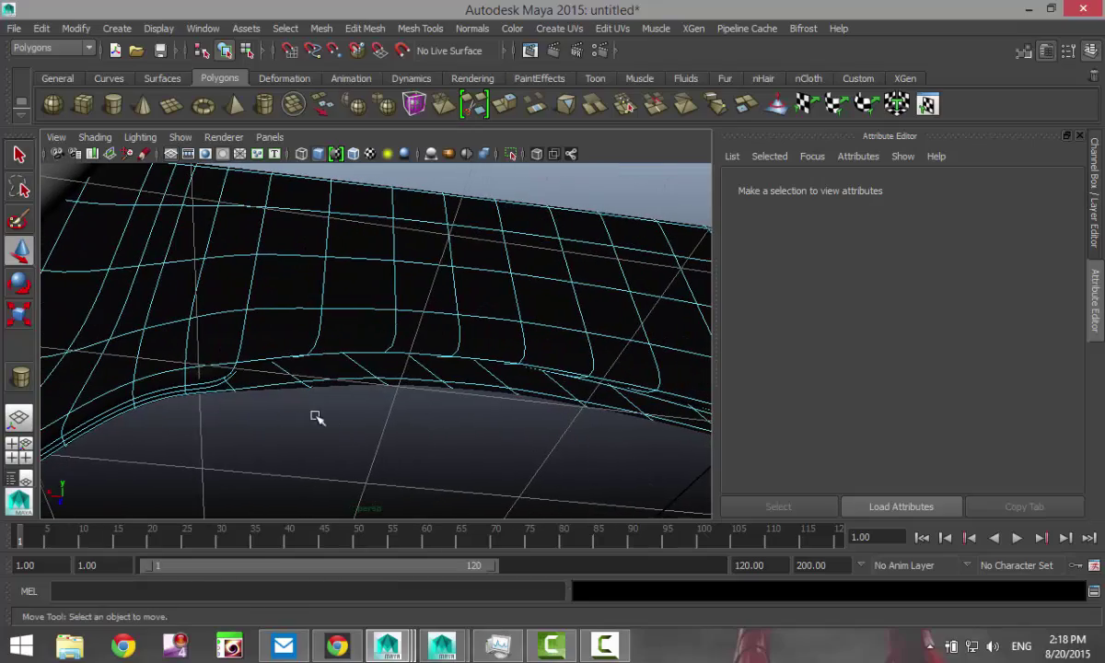
left_click(255, 377)
left_click_drag(301, 434, 396, 433, "alt")
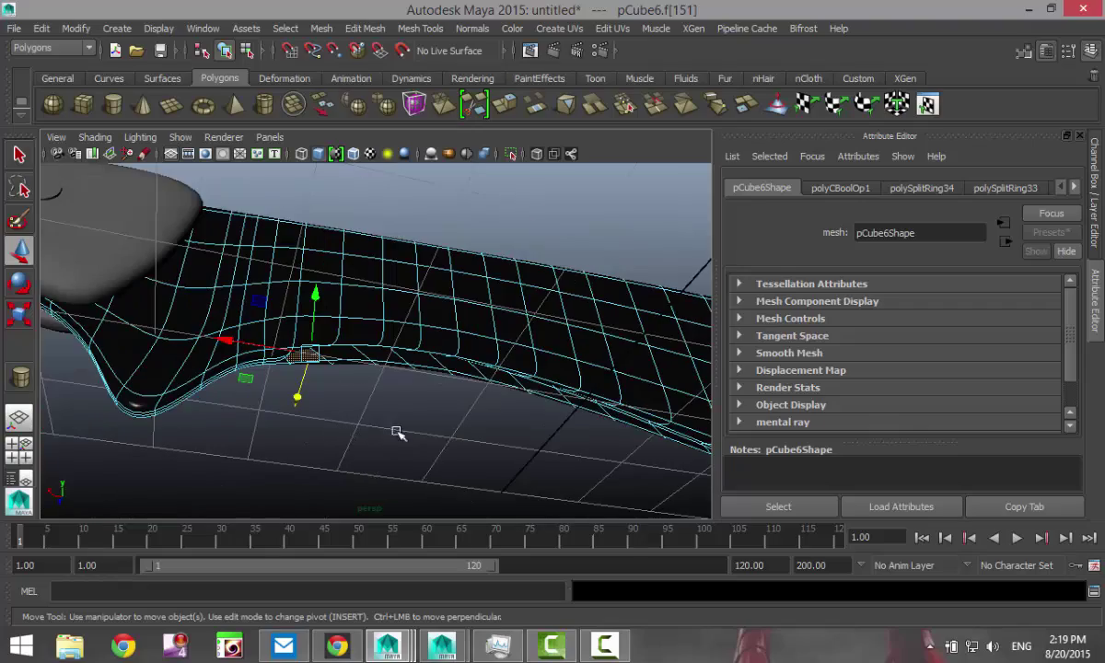
Step: Return the blade to object selection and turn off its smooth mesh preview
left_click_drag(547, 455, 217, 426, "alt")
right_click_drag(267, 234, 317, 214)
left_click(303, 294)
key("1")
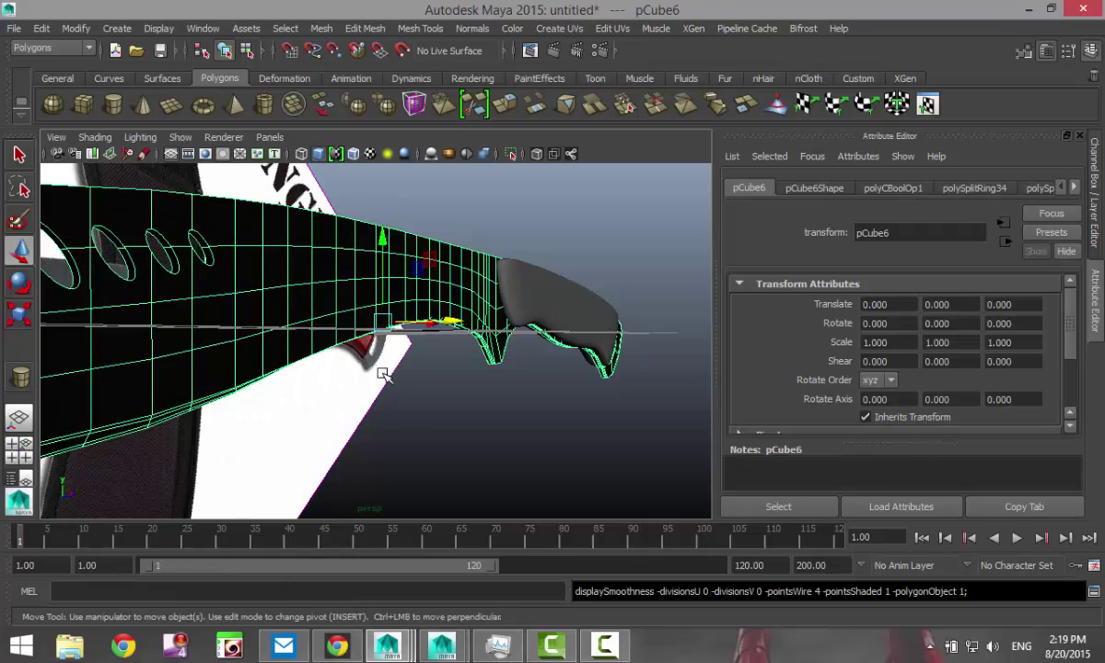
Step: Select the run of narrow cutting-edge faces on one side of the blade, starting at the handle end
scroll(371, 399, "down", 2)
scroll(370, 399, "down", 3)
left_click_drag(375, 417, 271, 389, "alt")
middle_click_drag(302, 387, 401, 422, "alt")
scroll(405, 417, "up", 5)
left_click_drag(411, 410, 375, 397, "alt")
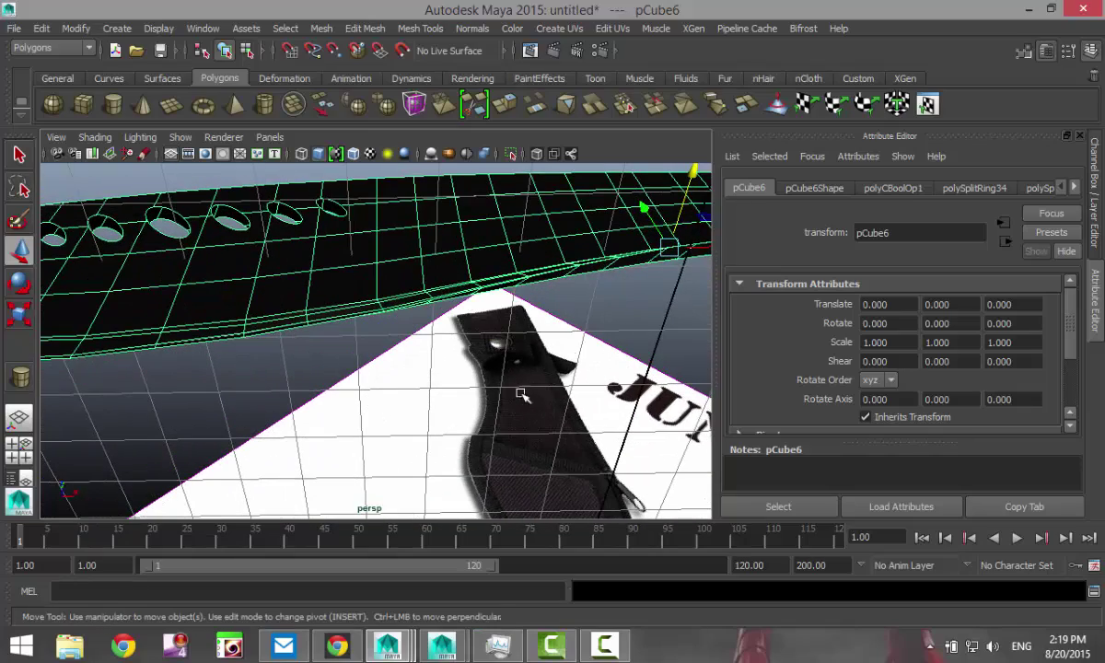
right_click_drag(595, 263, 581, 203)
left_click(597, 261)
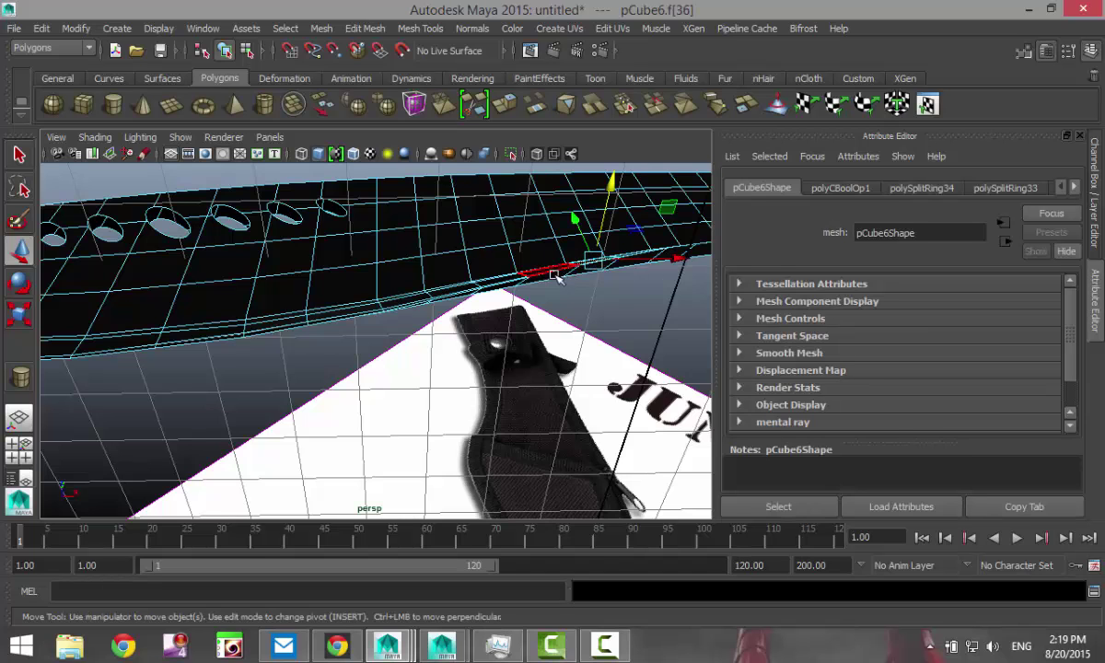
left_click_drag(558, 276, 502, 355, "alt")
right_click_drag(280, 385, 564, 320, "alt")
left_click_drag(575, 309, 447, 346, "alt")
left_click(380, 331)
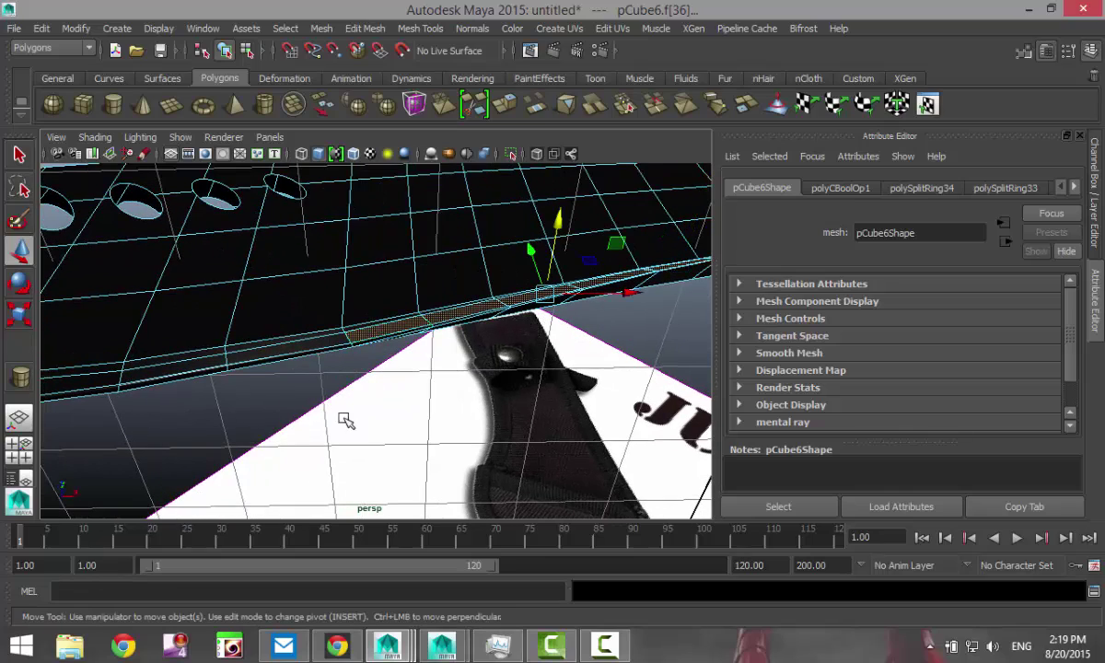
Step: Extend the face selection along the same side of the cutting edge up to the blade's tip
left_click_drag(346, 420, 476, 400, "alt")
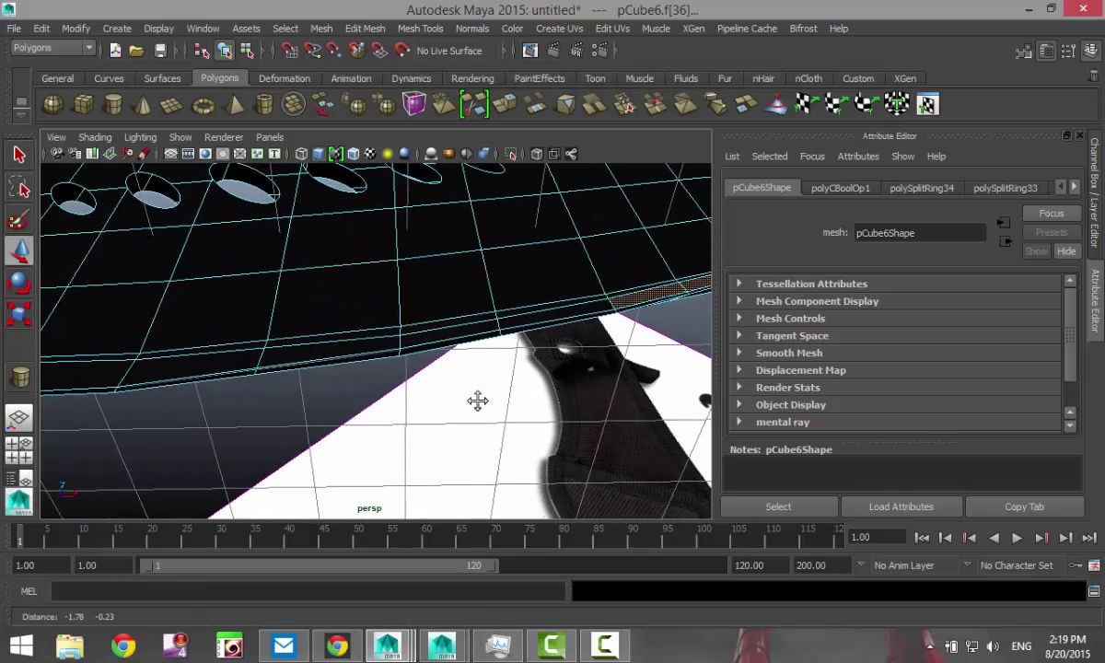
left_click(225, 368)
middle_click_drag(197, 427, 449, 427, "alt")
double_click(271, 367, "shift")
middle_click_drag(185, 427, 415, 474, "alt")
double_click(142, 304, "shift")
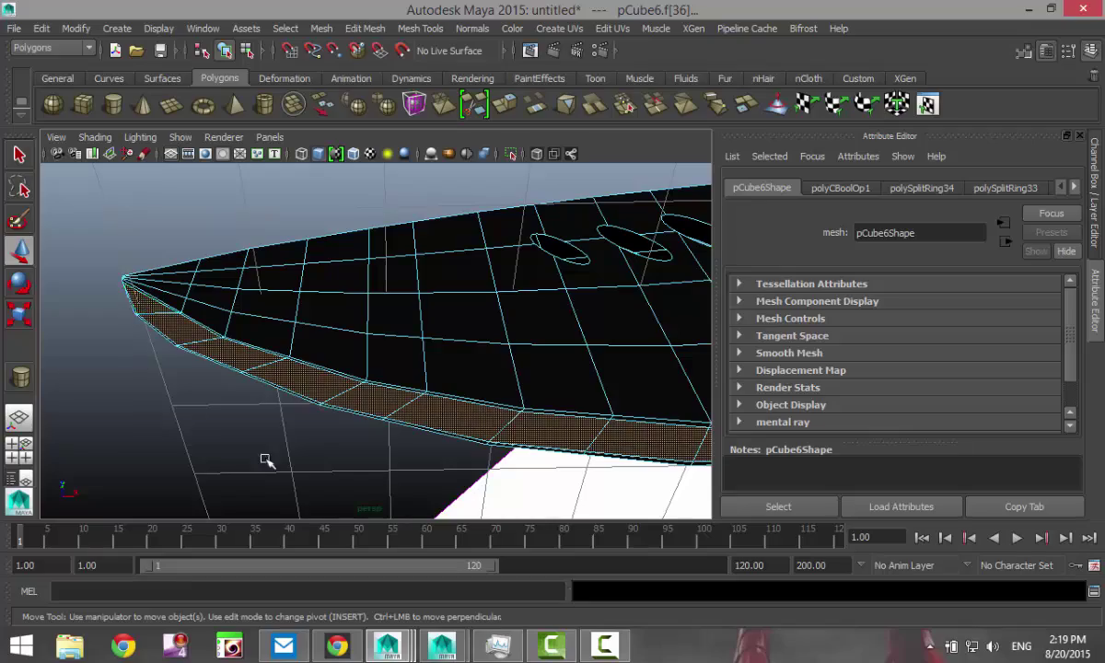
Step: Add the matching cutting-edge faces on the blade's opposite side to the selection, from the tip back towards the handle
mouse_move(304, 410)
left_mouse_down("alt")
mouse_move(343, 419)
mouse_move(360, 395)
mouse_move(327, 493)
mouse_move(368, 410)
mouse_move(306, 461)
mouse_move(337, 438)
mouse_move(314, 413)
left_mouse_up("alt")
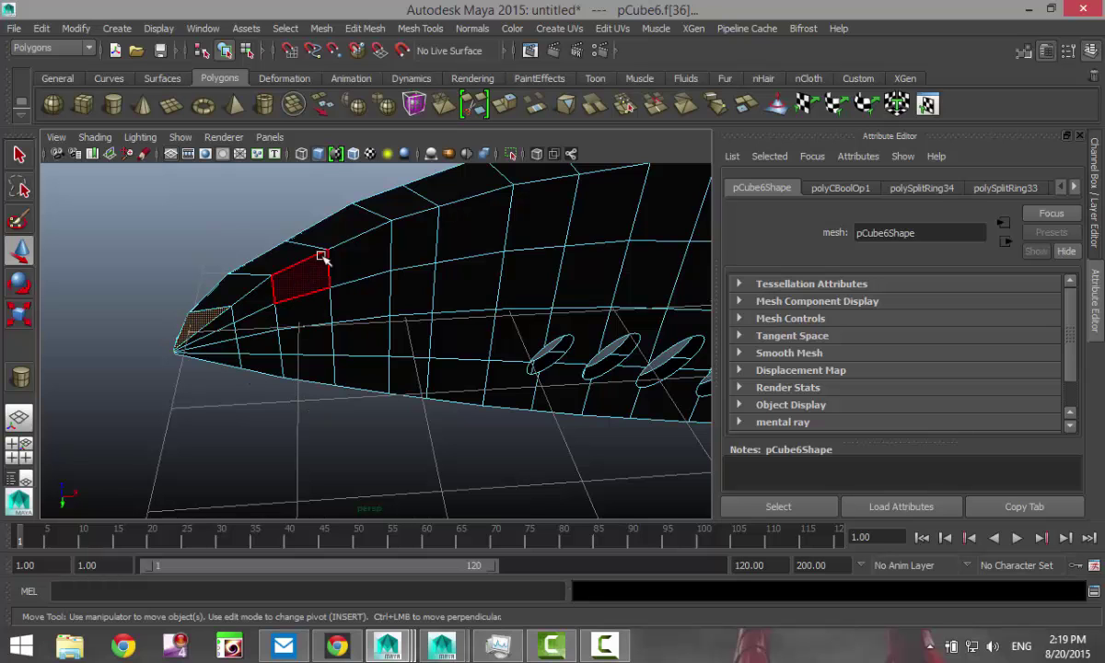
double_click(341, 236, "shift")
middle_click_drag(452, 344, 267, 453, "alt")
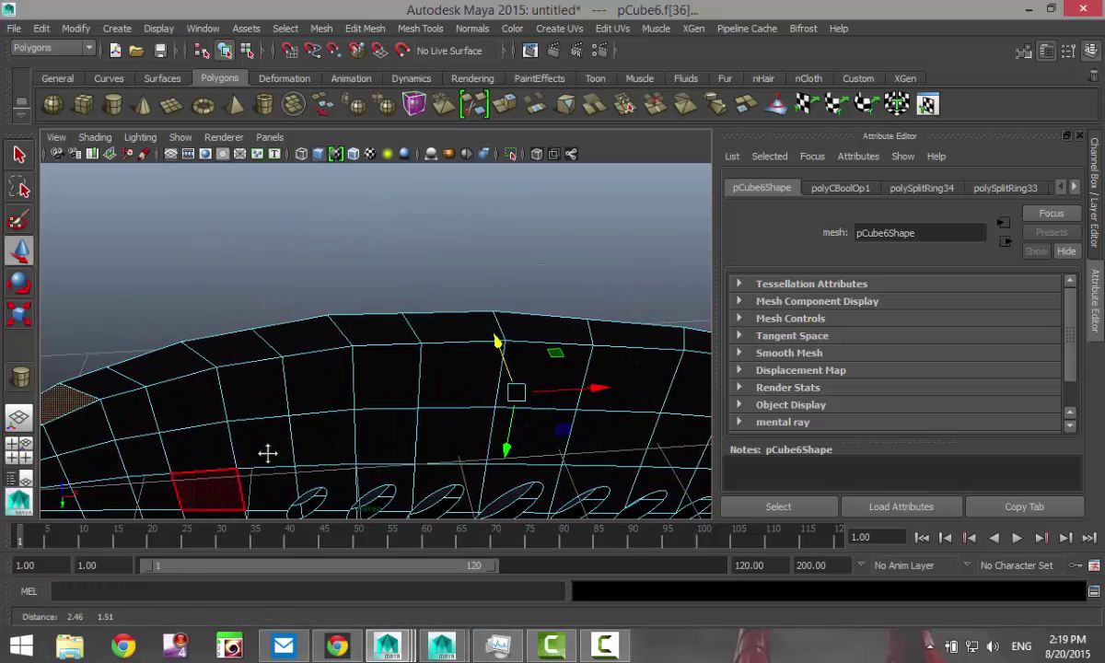
left_click(453, 330)
double_click(455, 330, "shift")
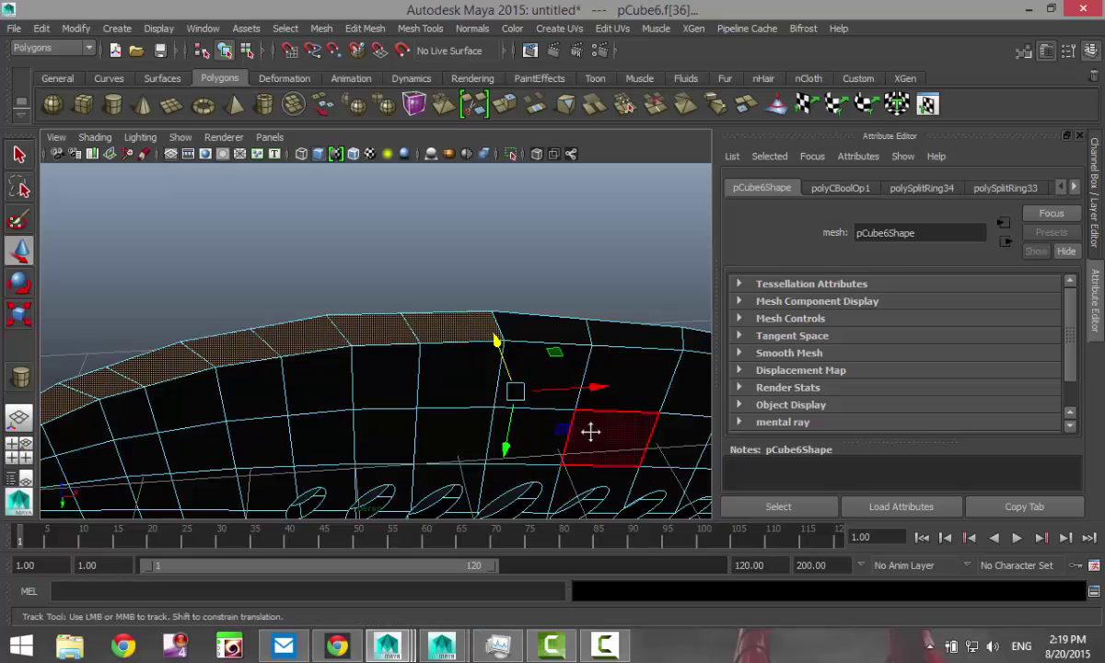
middle_click_drag(590, 432, 238, 408, "alt")
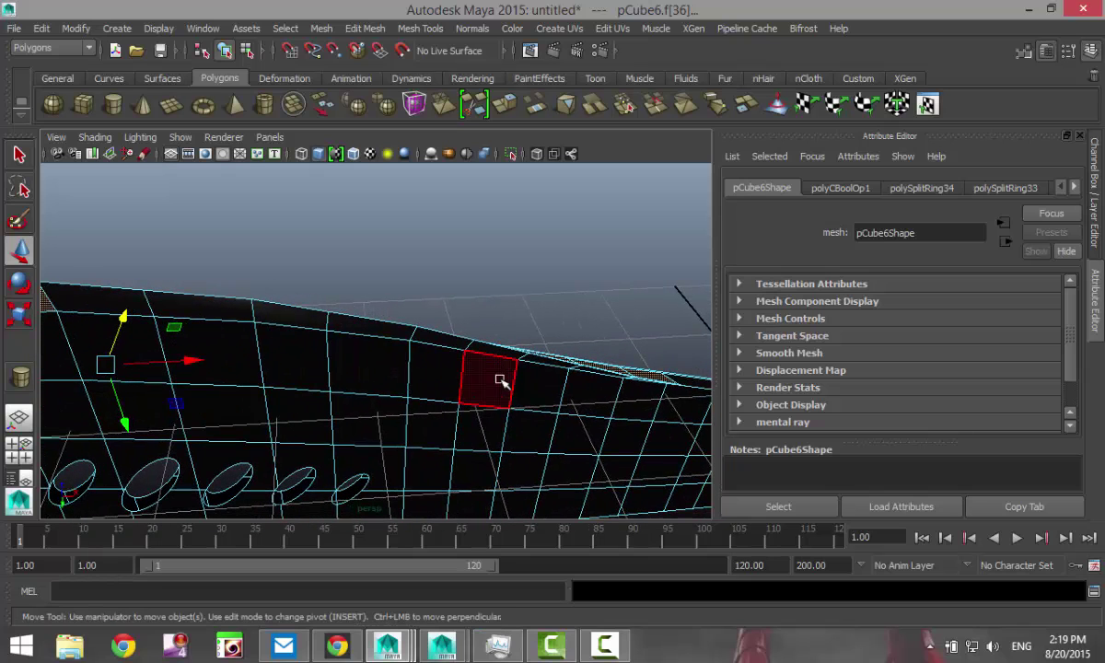
double_click(603, 372, "shift")
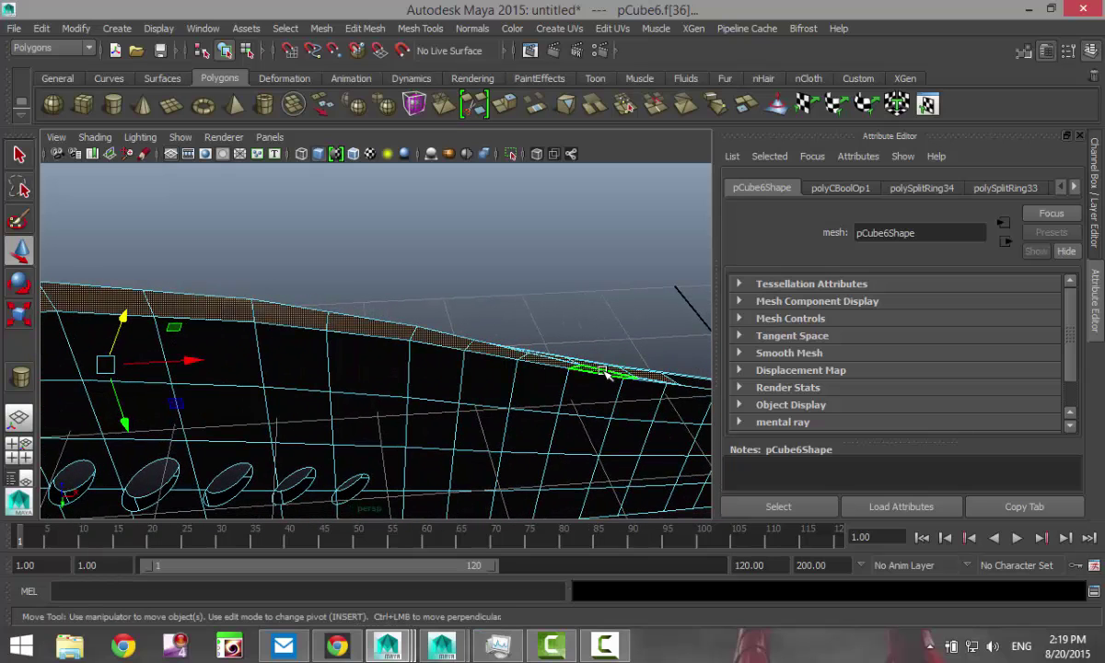
Step: Assign a new mia_material_x to the selected cutting-edge faces and blend in its Chrome preset at 50%
left_click_drag(605, 372, 252, 473, "alt")
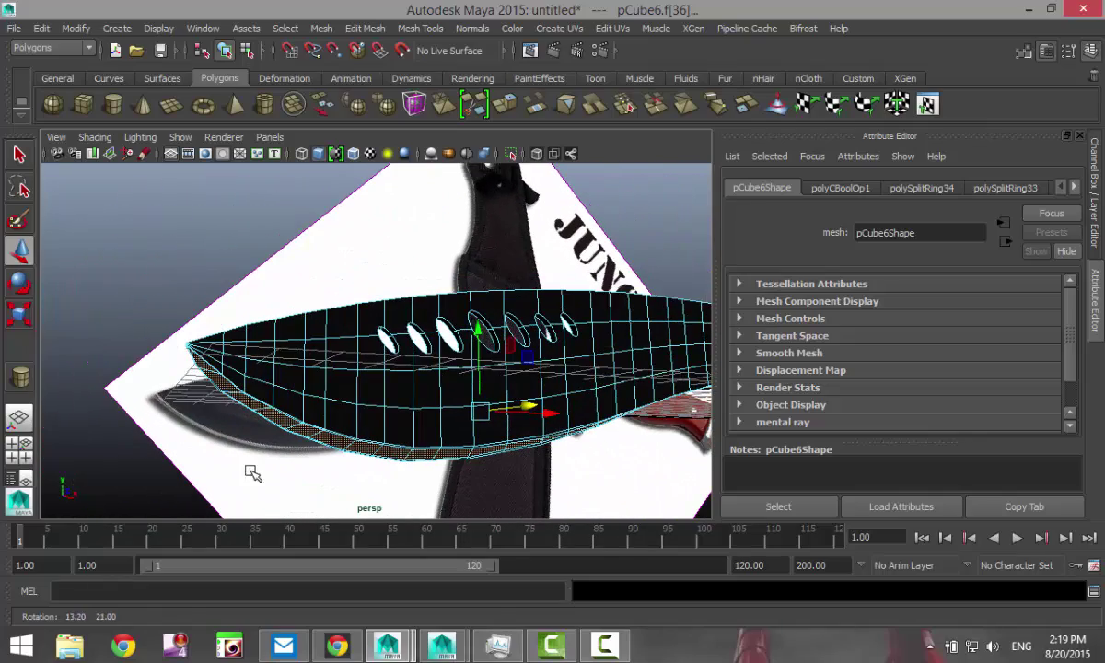
right_click_drag(333, 234, 331, 584)
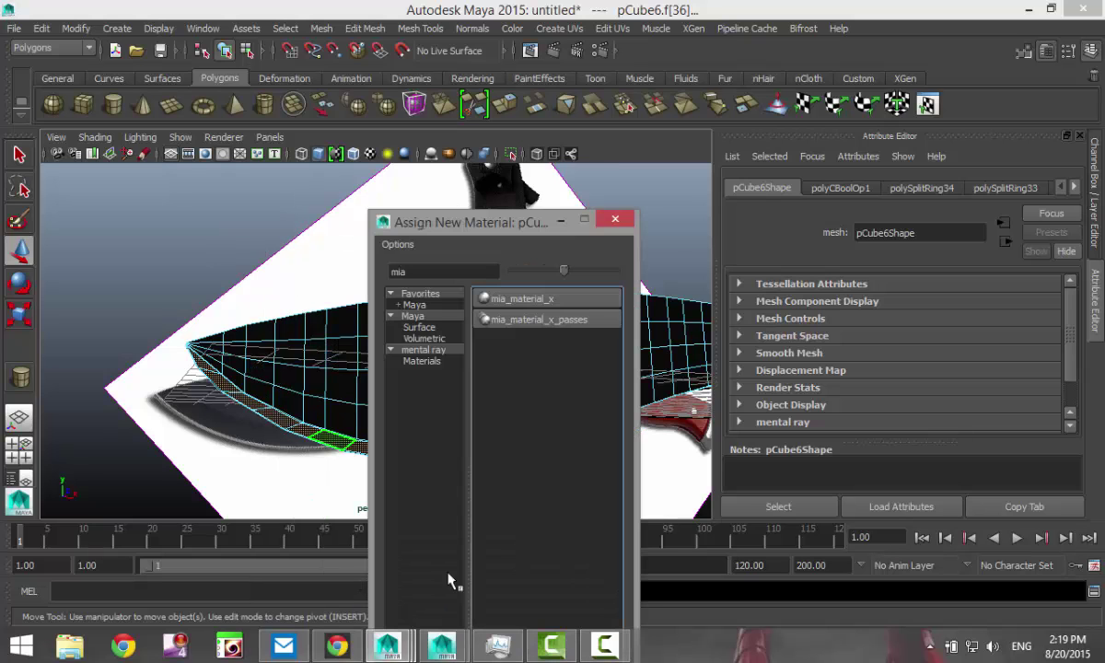
left_click(540, 300)
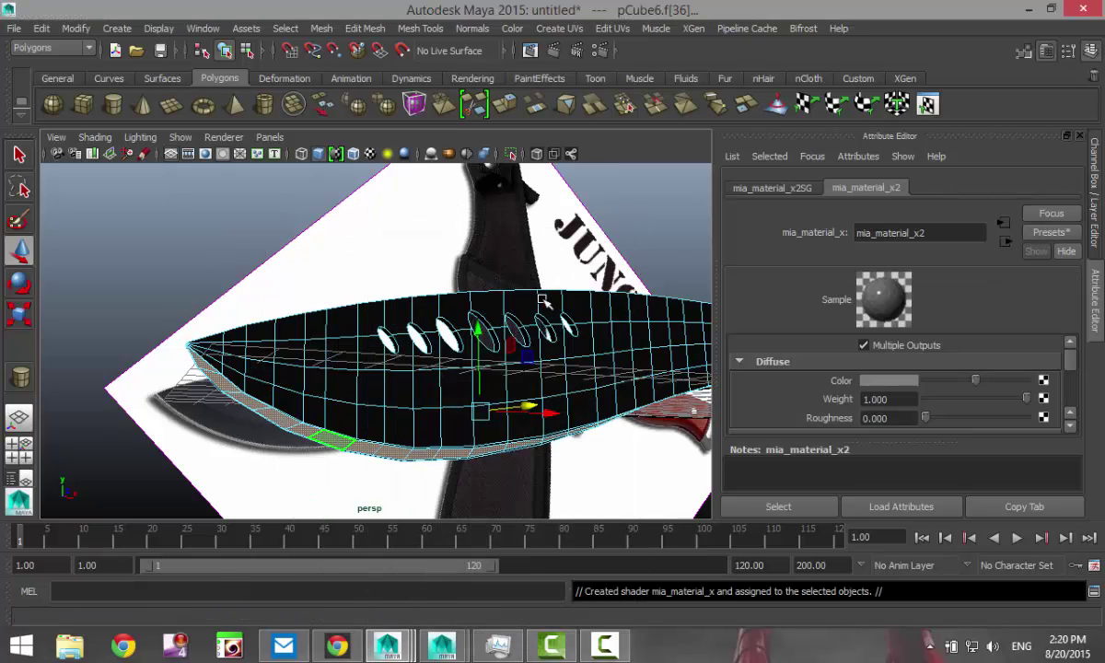
left_click(1050, 233)
mouse_move(1006, 283)
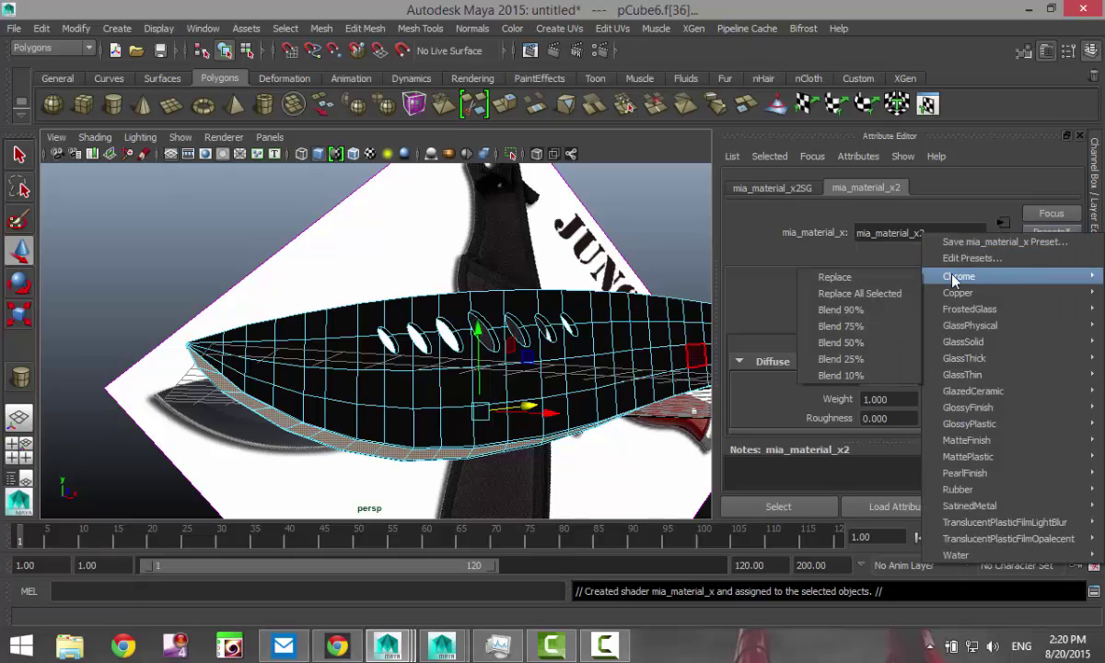
left_click(879, 349)
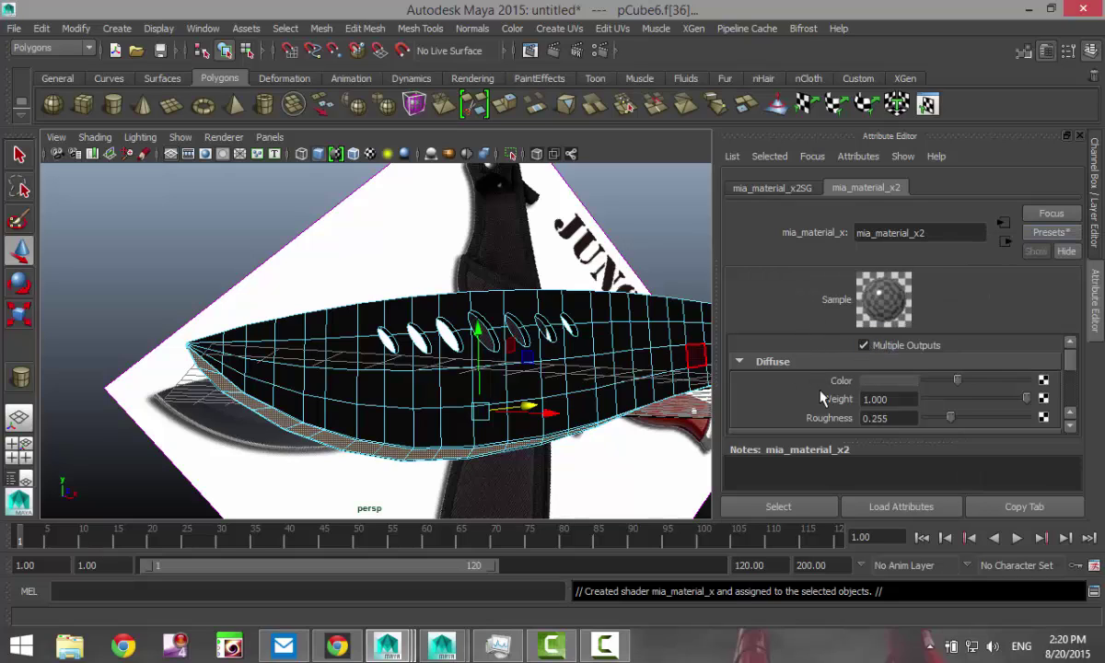
Step: Set the cutting-edge material's reflectivity to 0.45 and its glossiness to 0.4
scroll(986, 409, "down", 3)
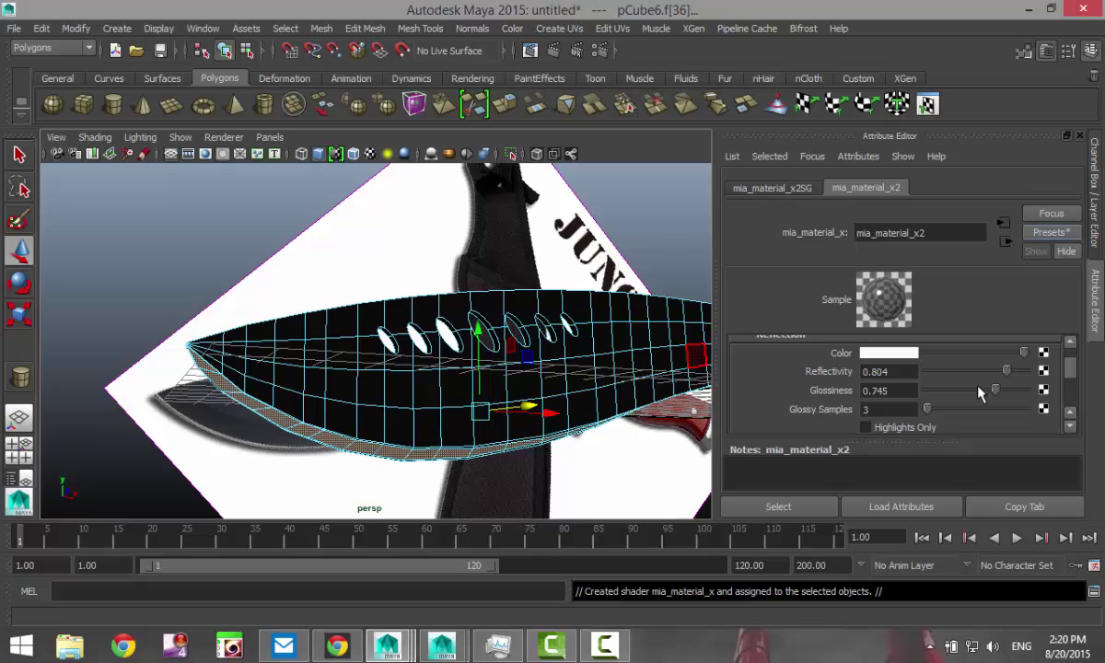
left_click_drag(1006, 373, 1005, 374)
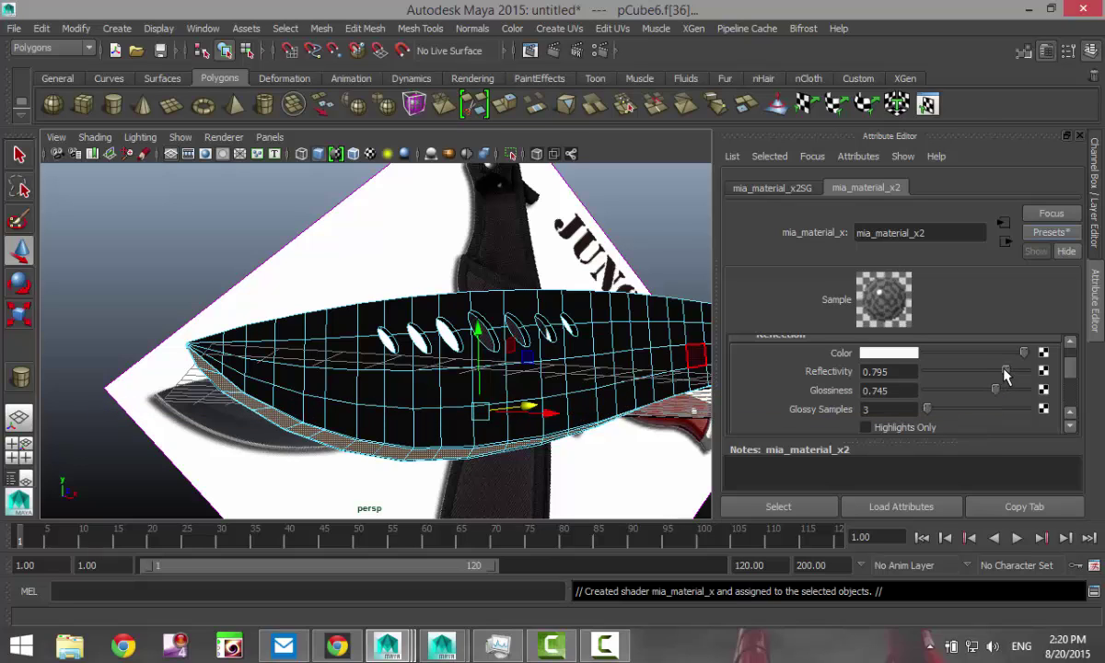
type("0.45")
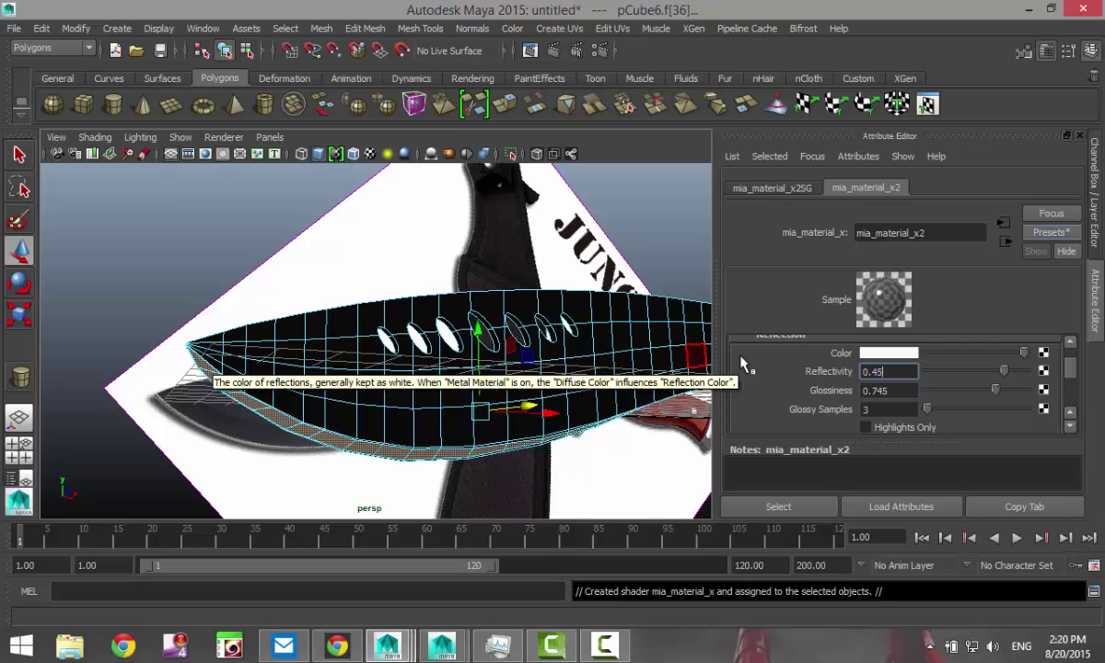
key("Return")
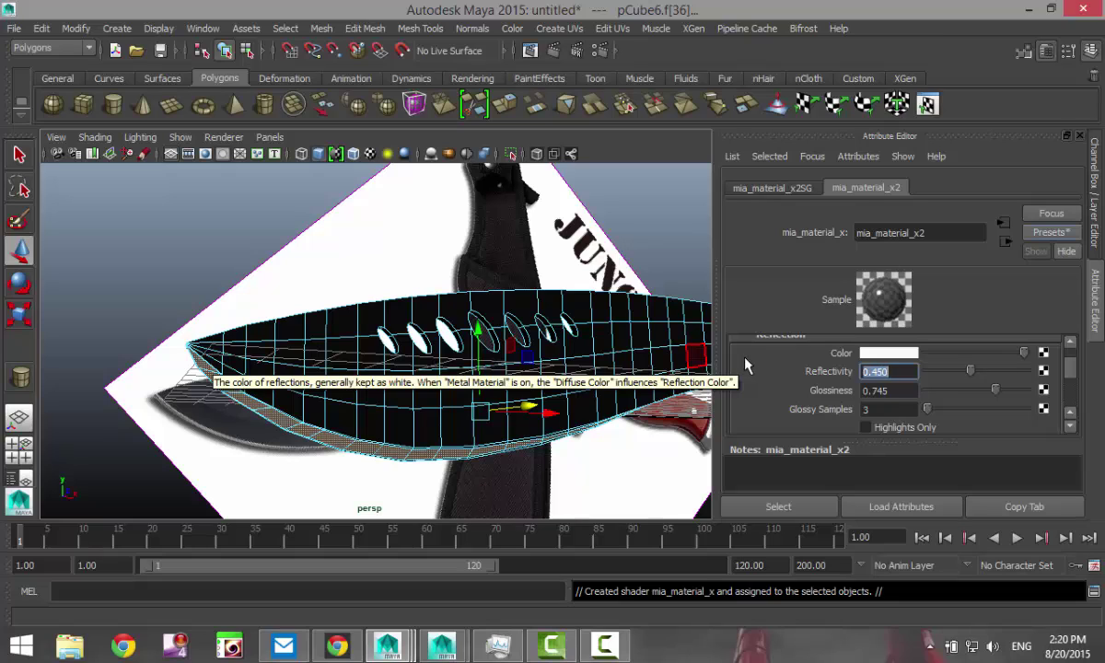
key("Tab")
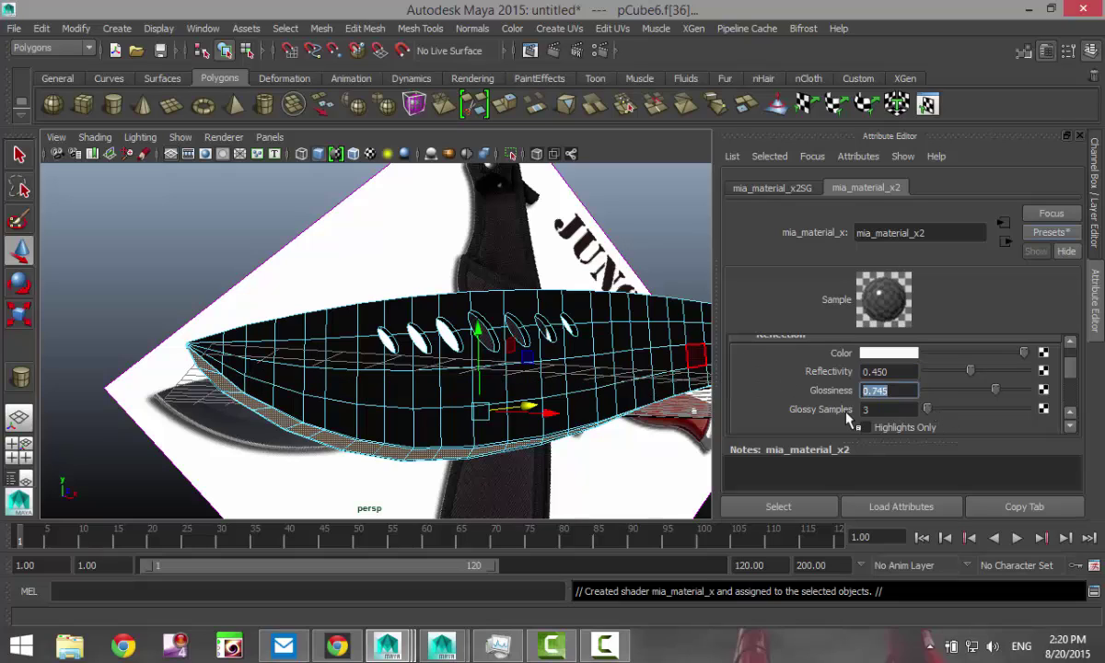
type("0.")
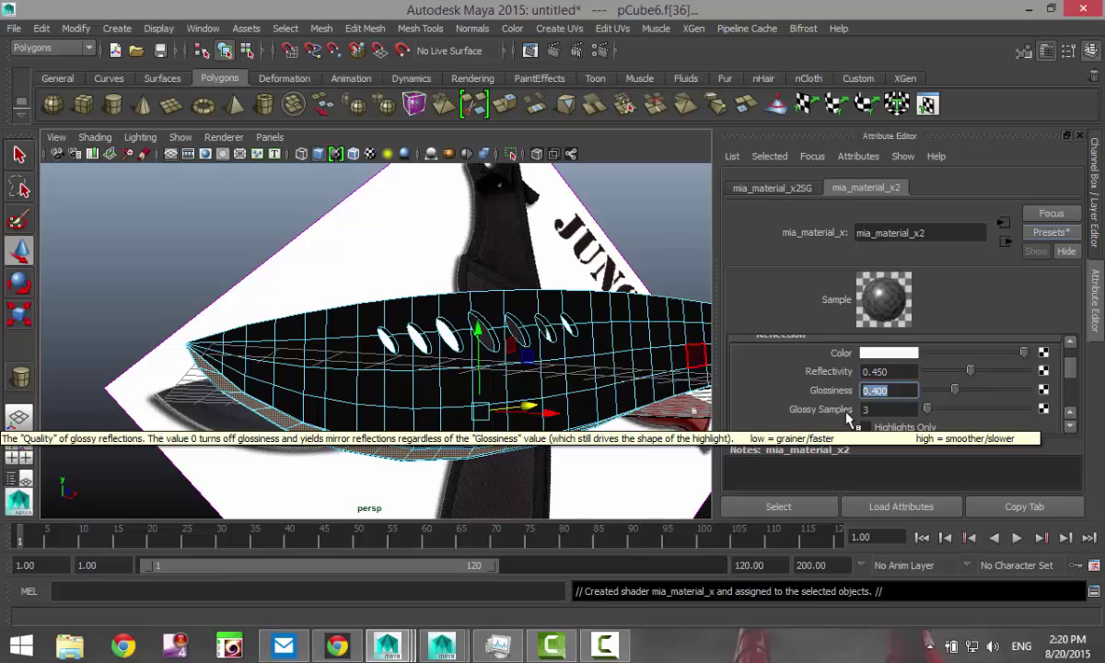
scroll(835, 419, "down", 2)
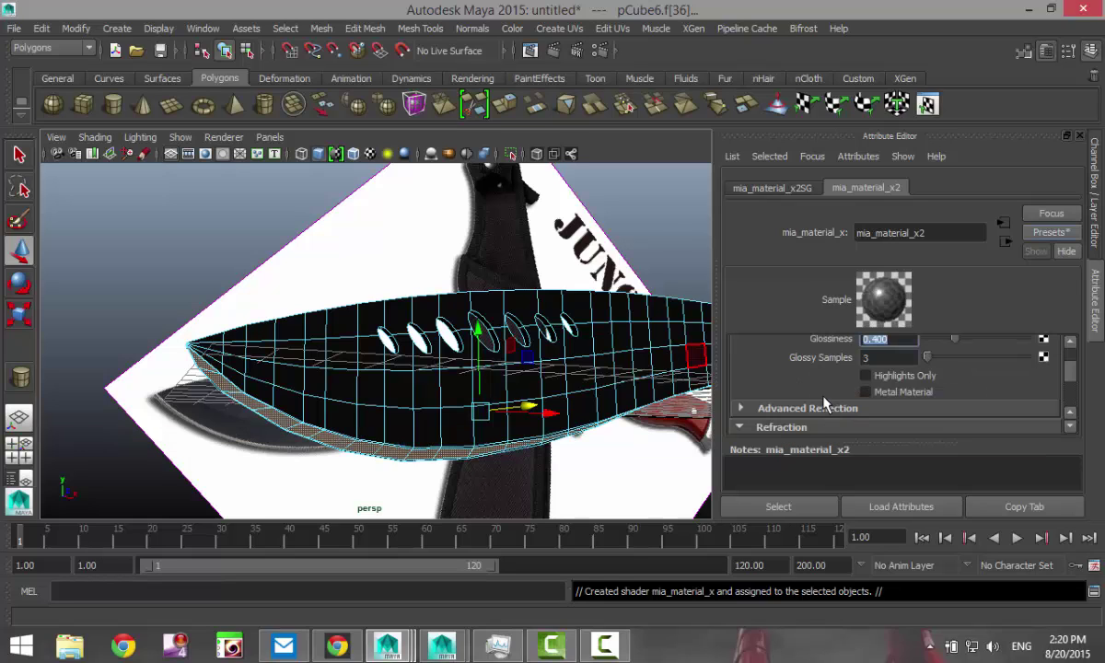
scroll(755, 368, "up", 5)
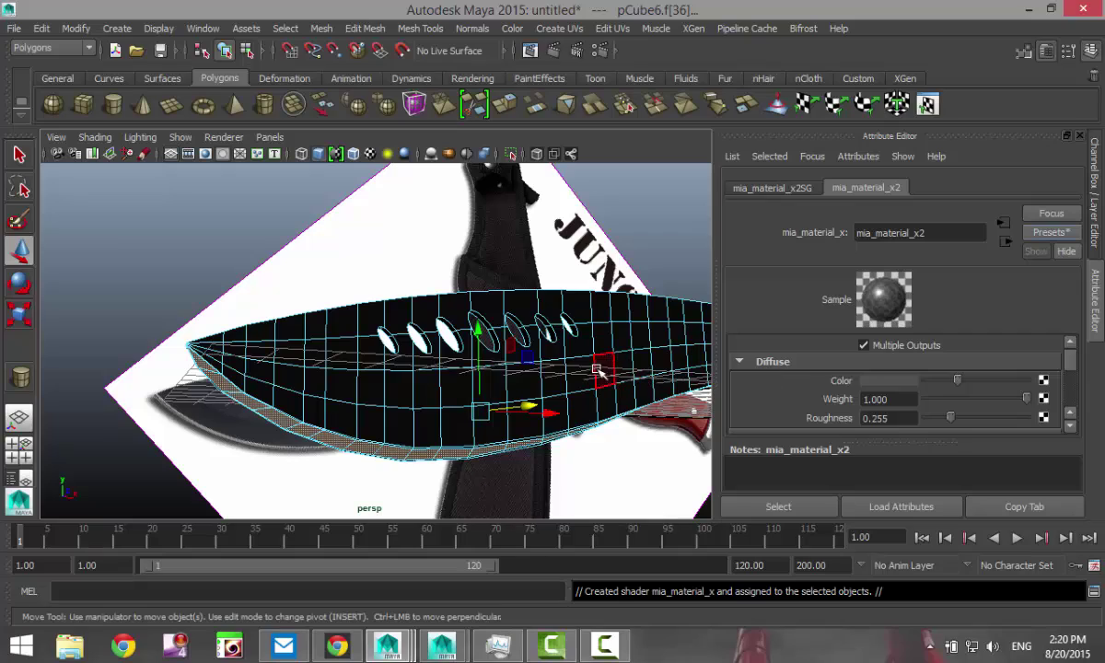
Step: Return the blade to object selection and deselect it
left_click_drag(597, 370, 542, 332, "alt")
right_click_drag(545, 226, 590, 201)
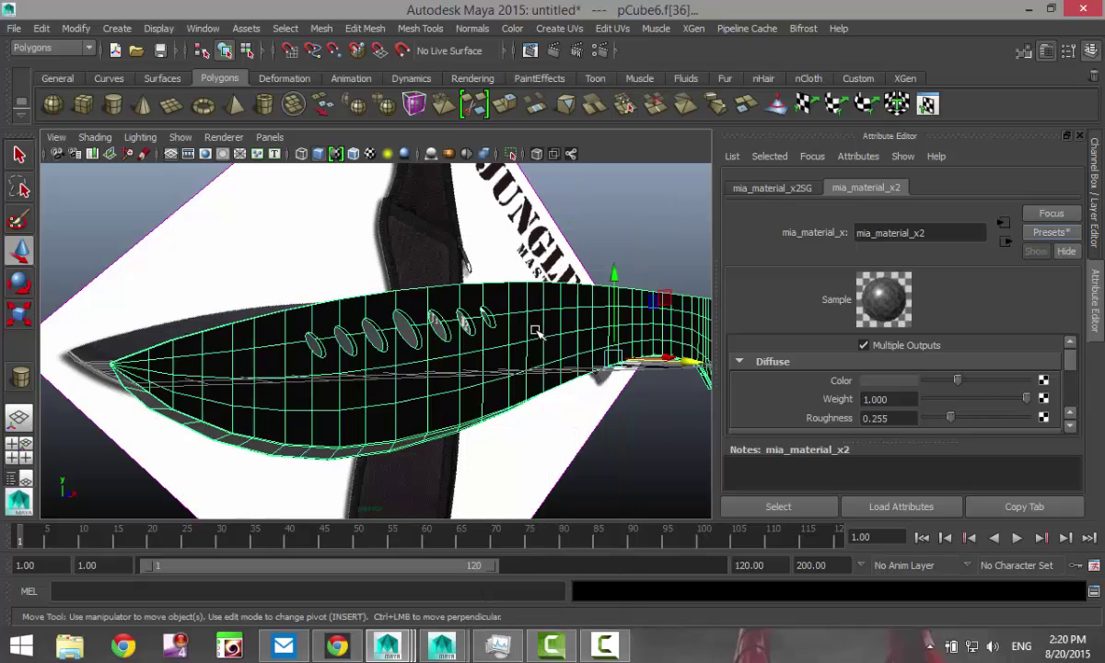
left_click(600, 444)
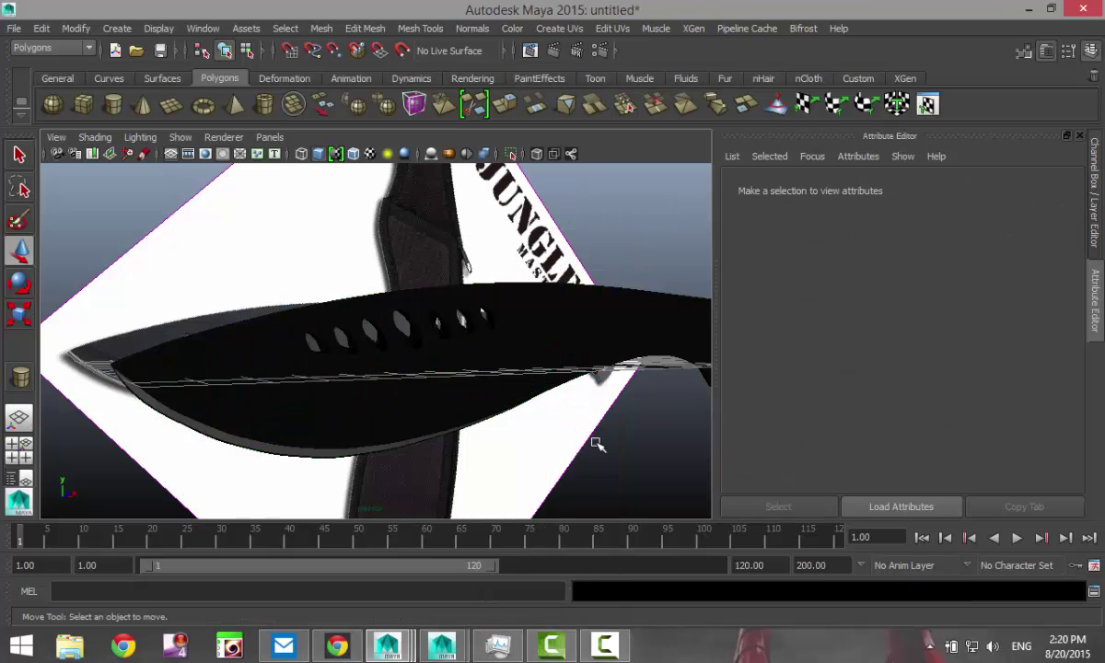
Step: Select the three handle rivets, assign them a new mia_material_x and replace its settings with the Chrome preset
left_click_drag(600, 444, 434, 379, "alt")
mouse_move(434, 379)
right_mouse_down("alt")
mouse_move(404, 468)
mouse_move(411, 436)
mouse_move(472, 450)
mouse_move(431, 399)
right_mouse_up("alt")
left_click(455, 400)
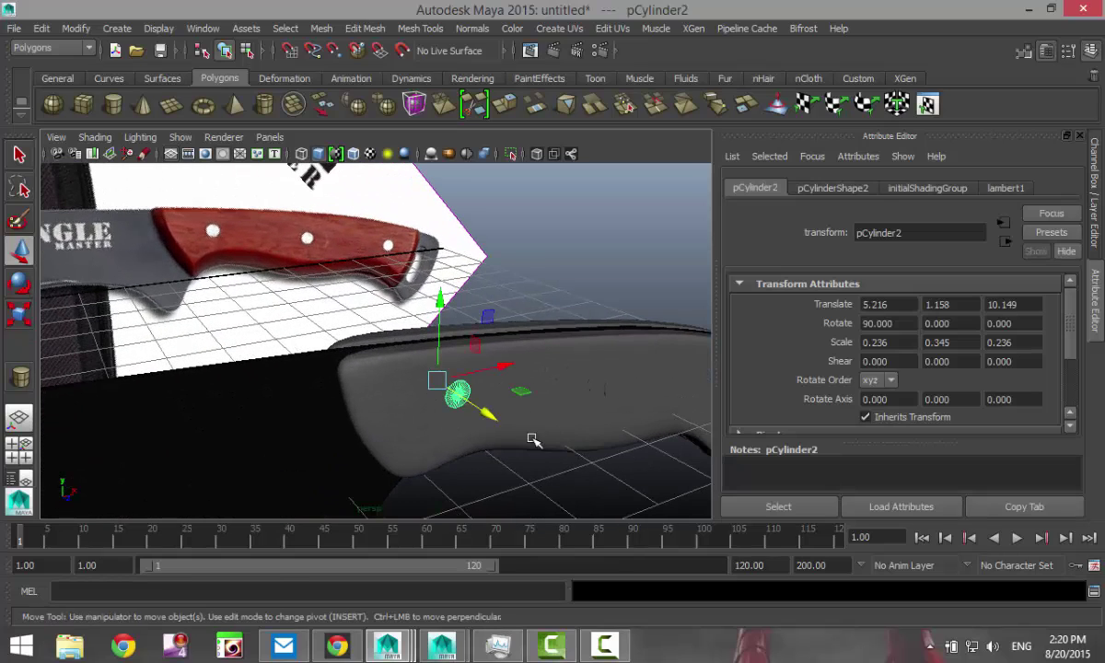
left_click_drag(530, 440, 545, 397, "alt")
left_click(551, 383)
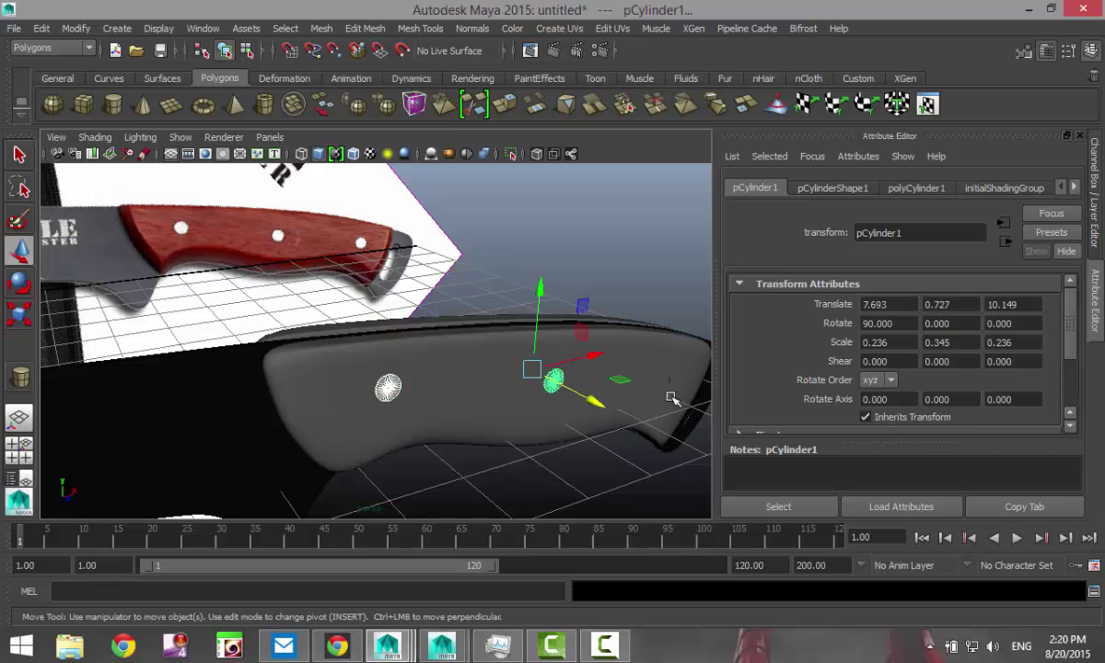
left_click(677, 379)
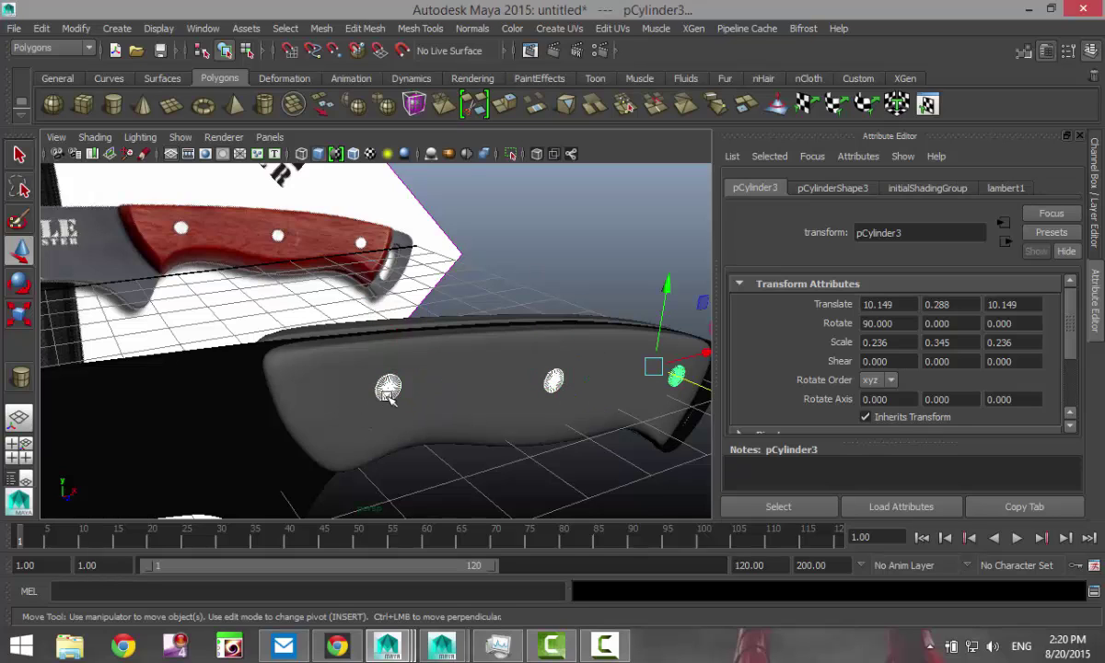
right_click_drag(388, 388, 405, 582)
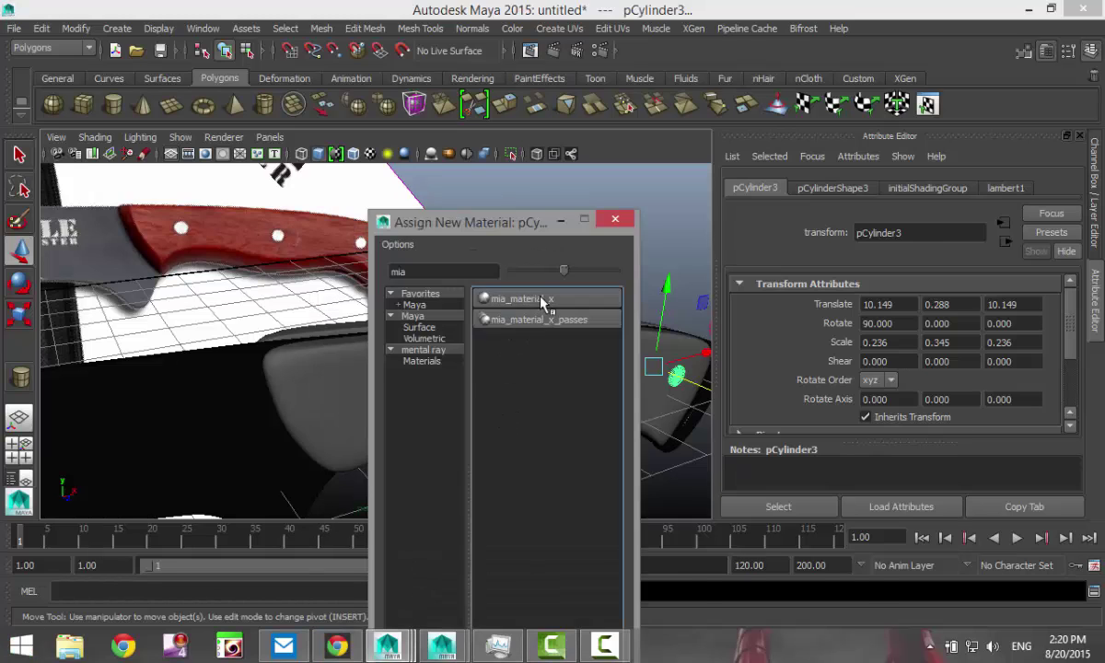
left_click(542, 301)
left_click(1048, 234)
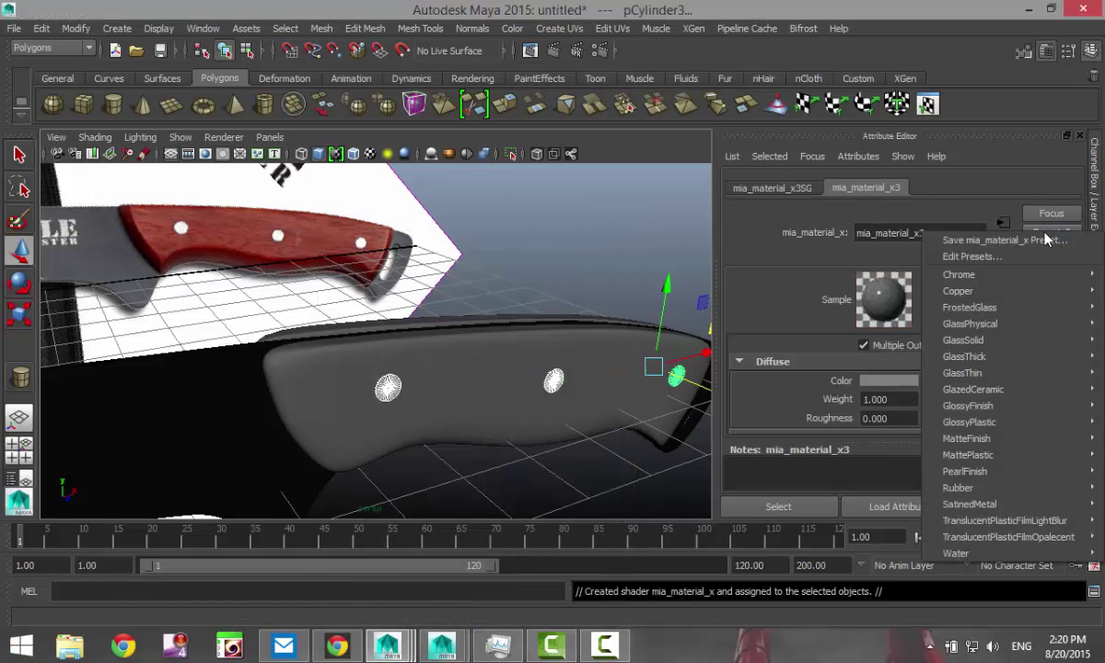
mouse_move(994, 278)
left_click(860, 282)
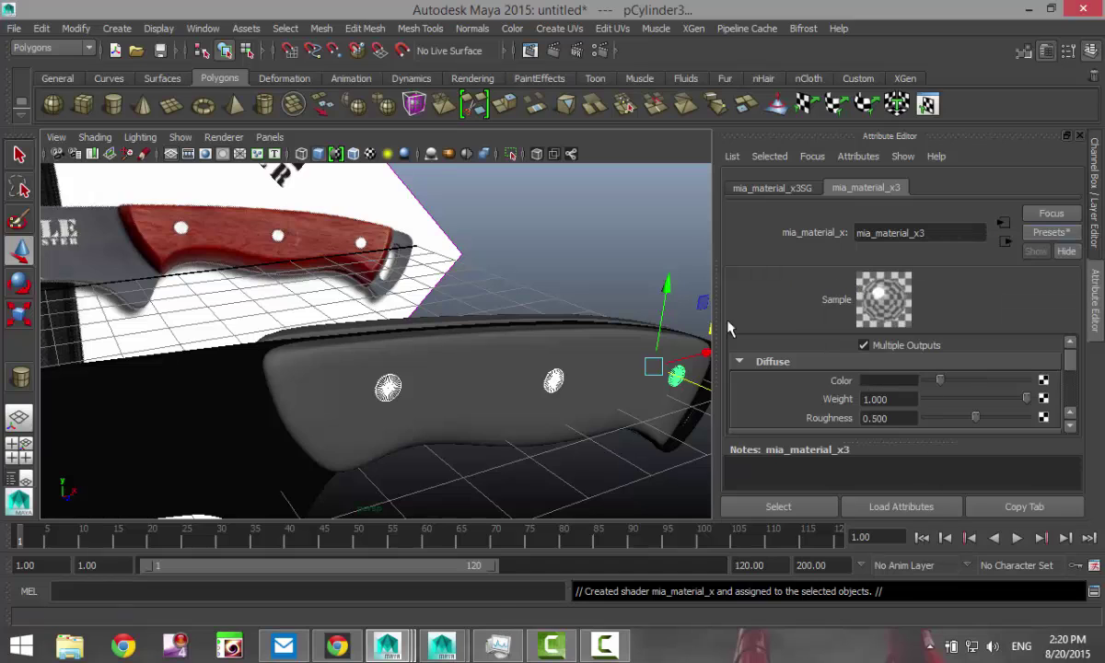
Step: Assign a new Lambert material to the near-side handle scale
left_click(445, 373)
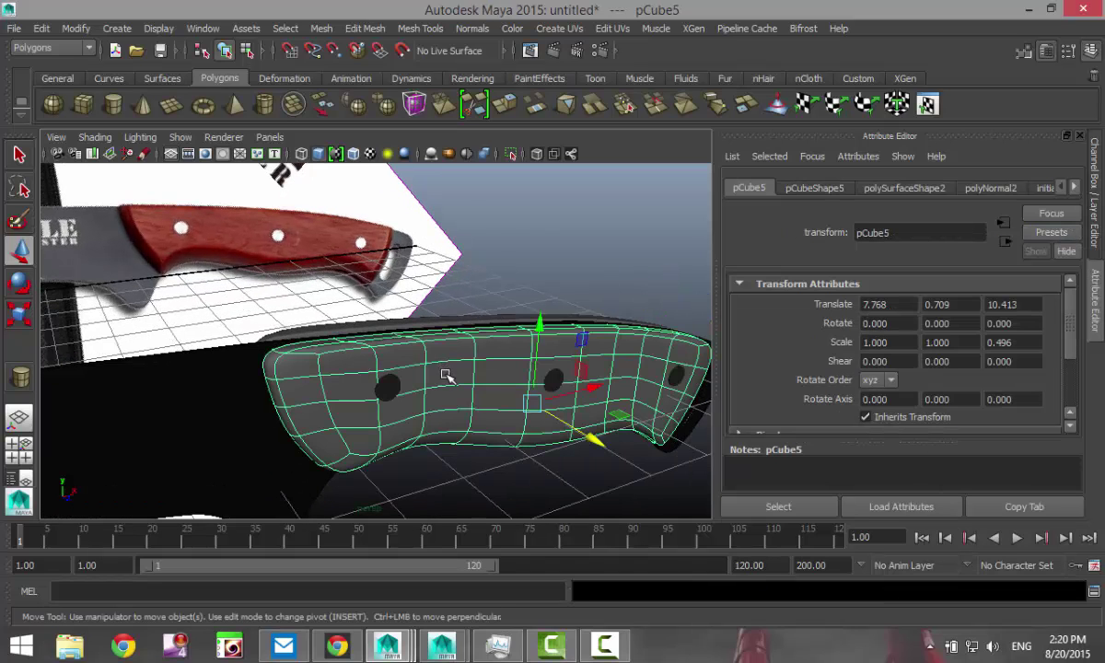
right_click_drag(454, 359, 464, 582)
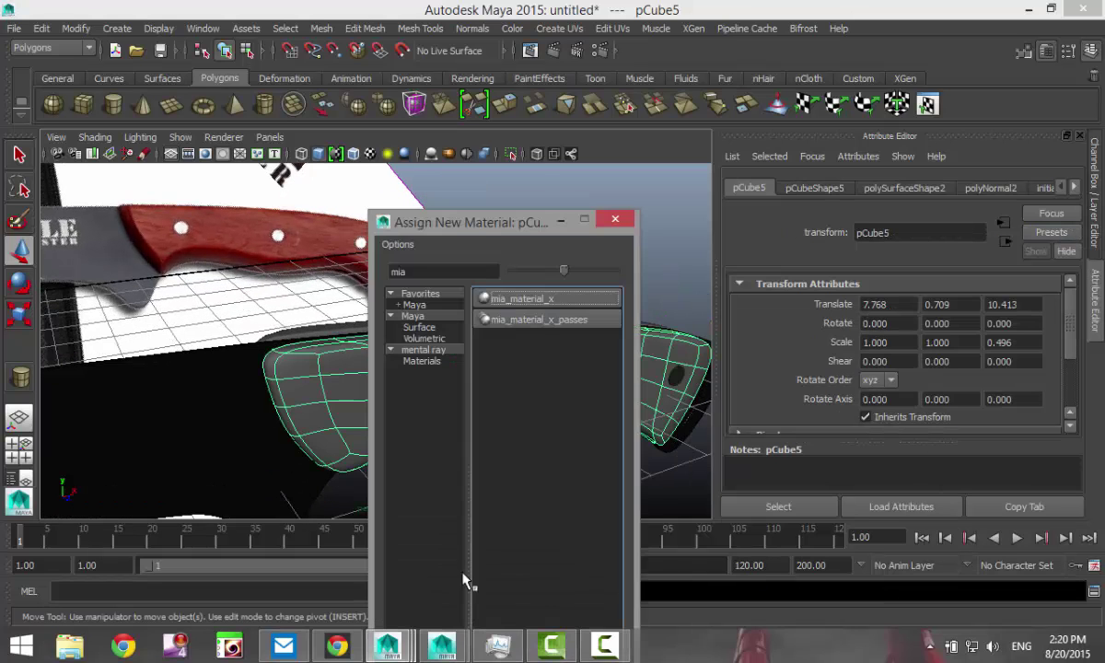
left_click_drag(413, 270, 212, 256)
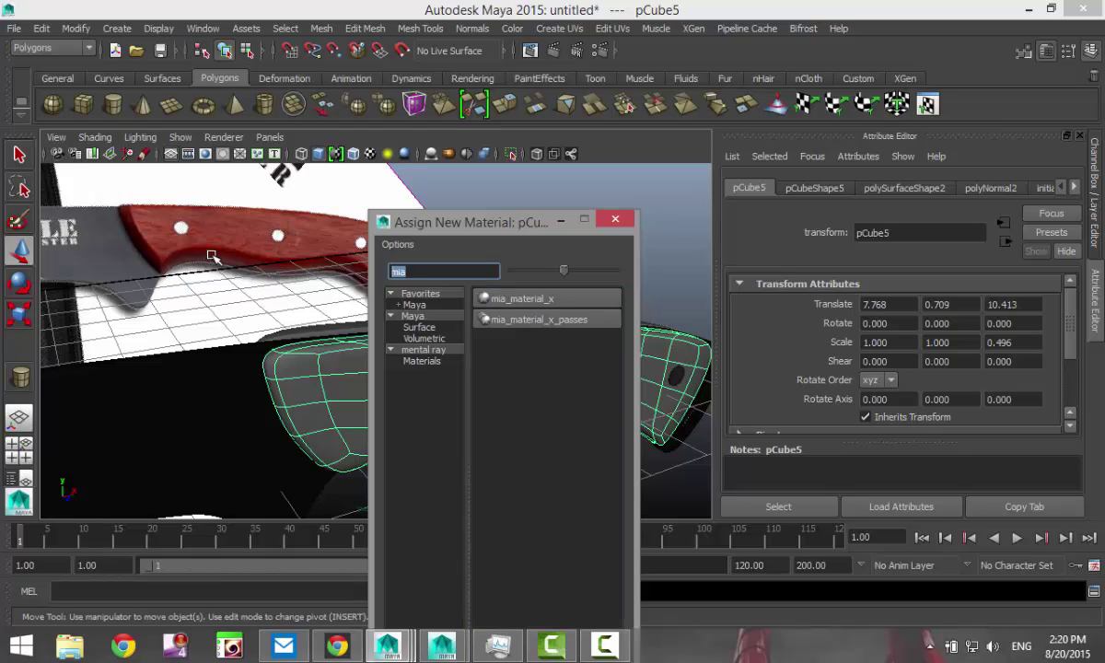
type("la")
left_click(508, 299)
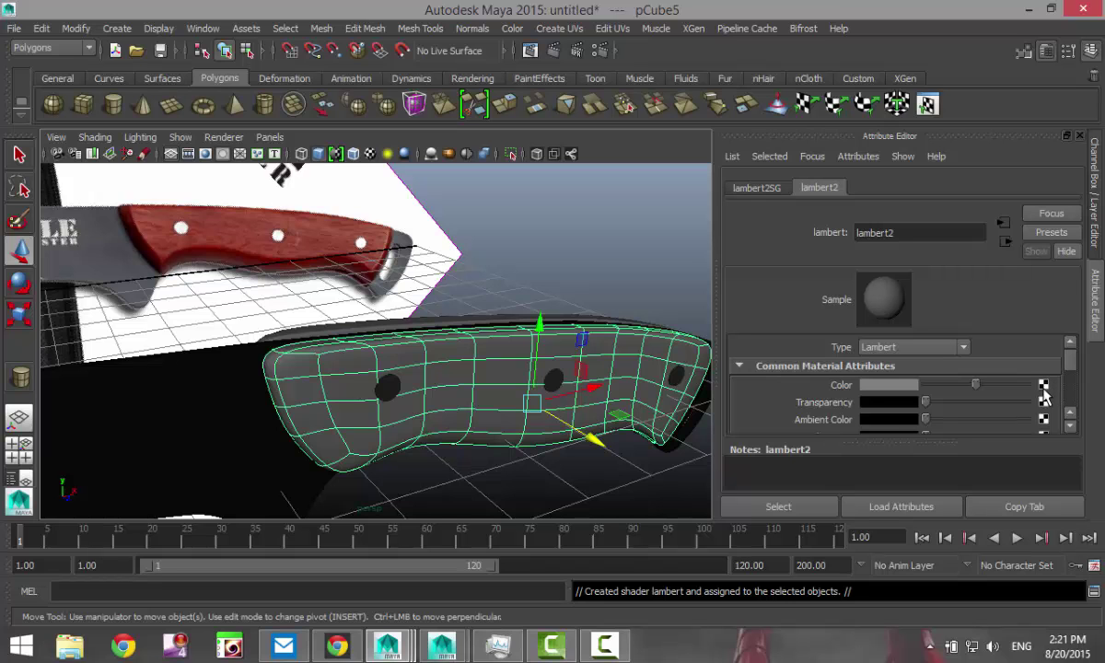
Step: Use wood.jpg from the Desktop as the file texture for the handle material's color and turn on textured display
left_click(1044, 387)
left_click(541, 339)
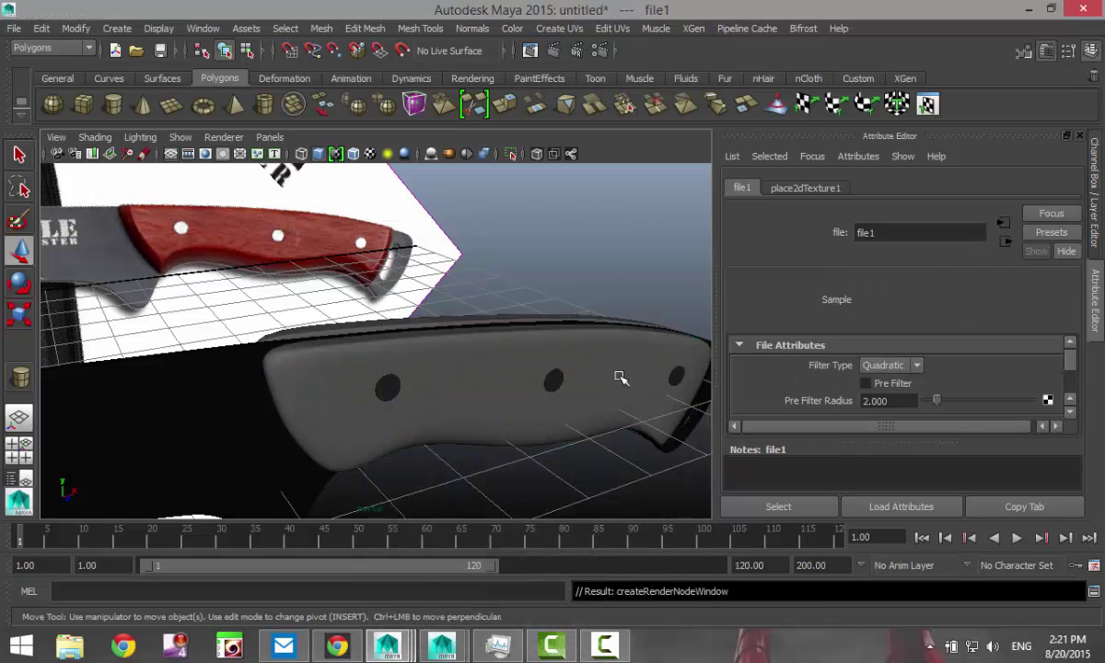
scroll(999, 364, "down", 2)
scroll(1014, 368, "up", 1)
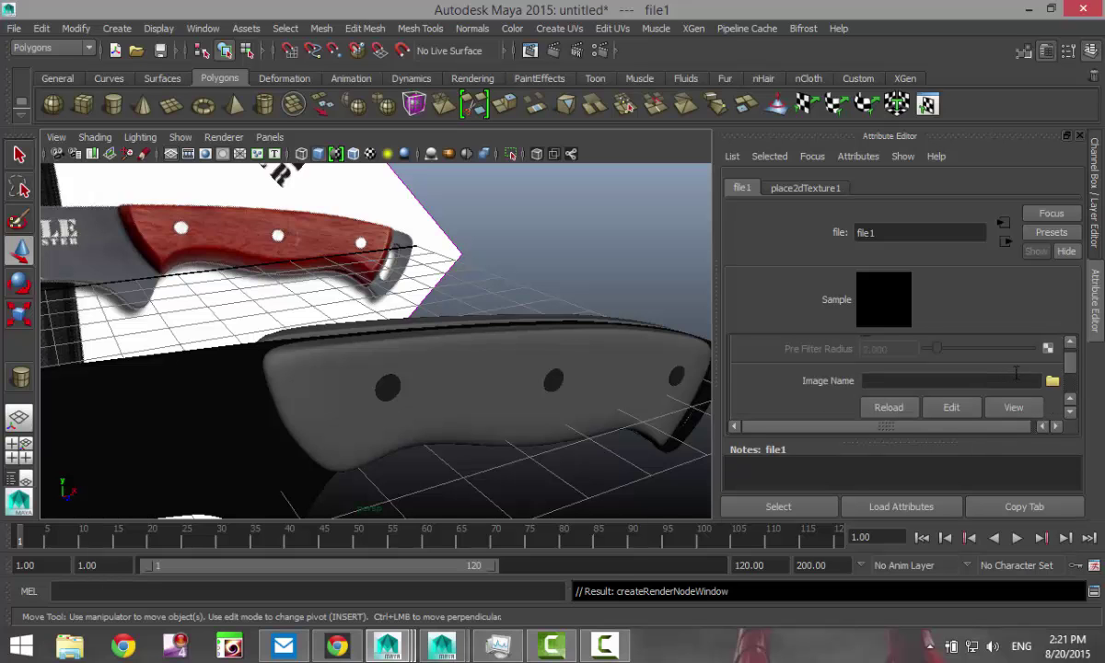
left_click(1053, 382)
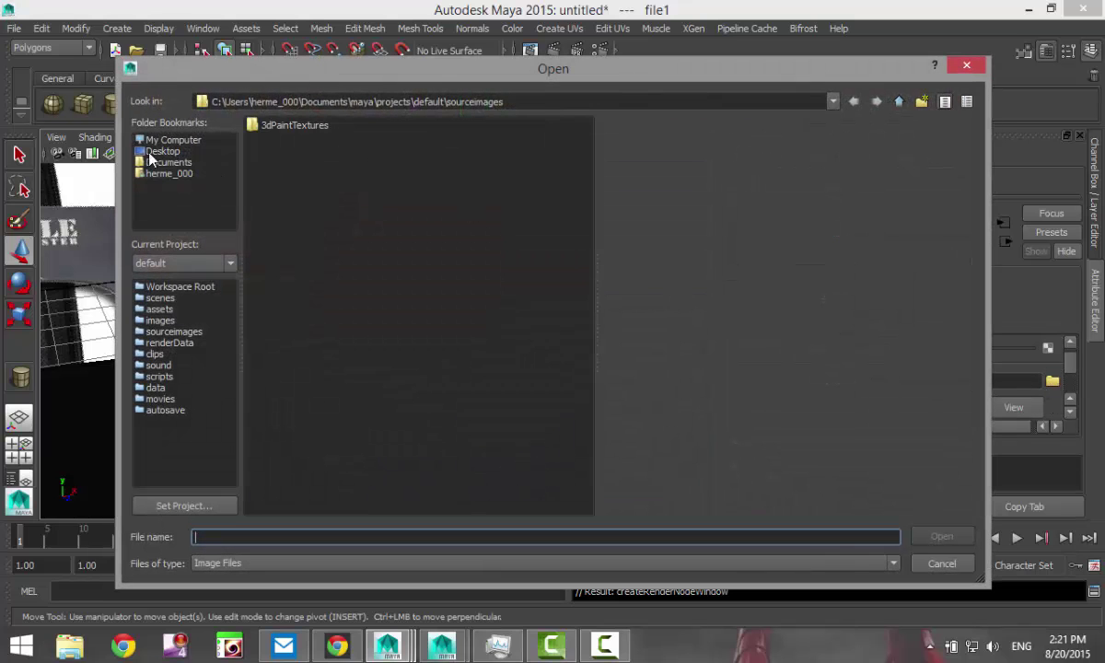
left_click(156, 152)
left_click(281, 361)
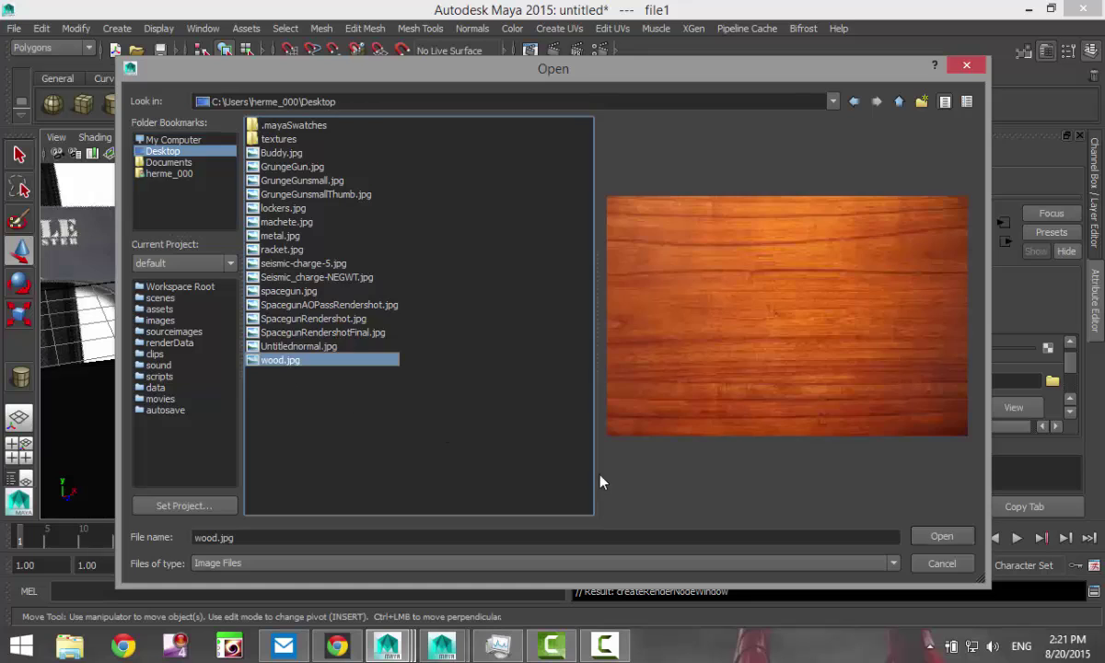
left_click(942, 538)
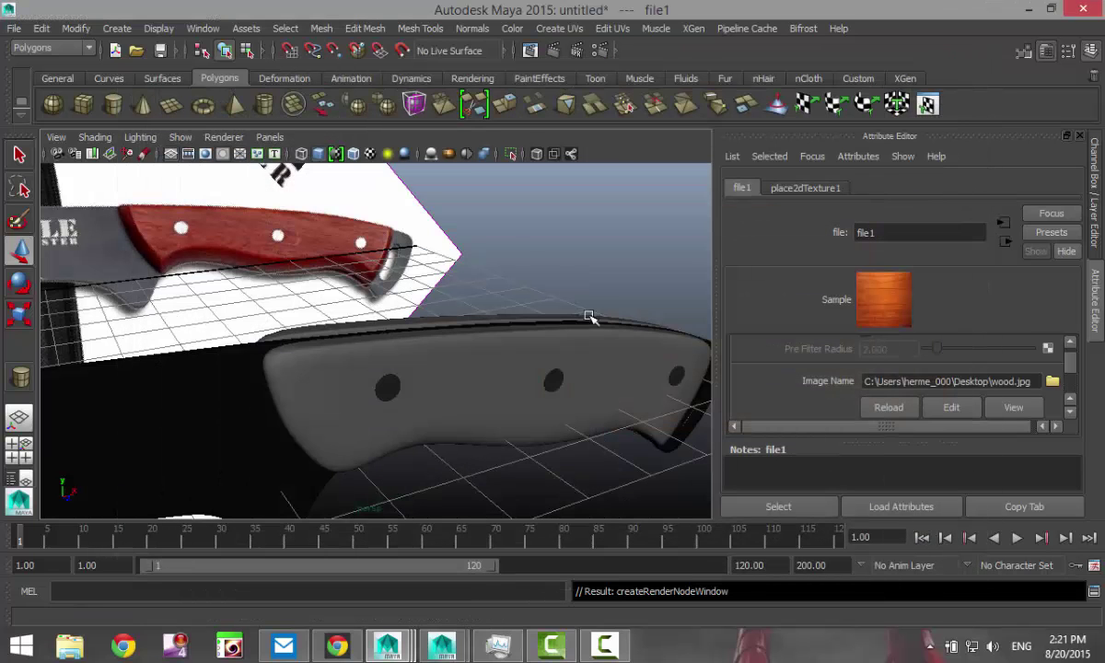
left_click(370, 154)
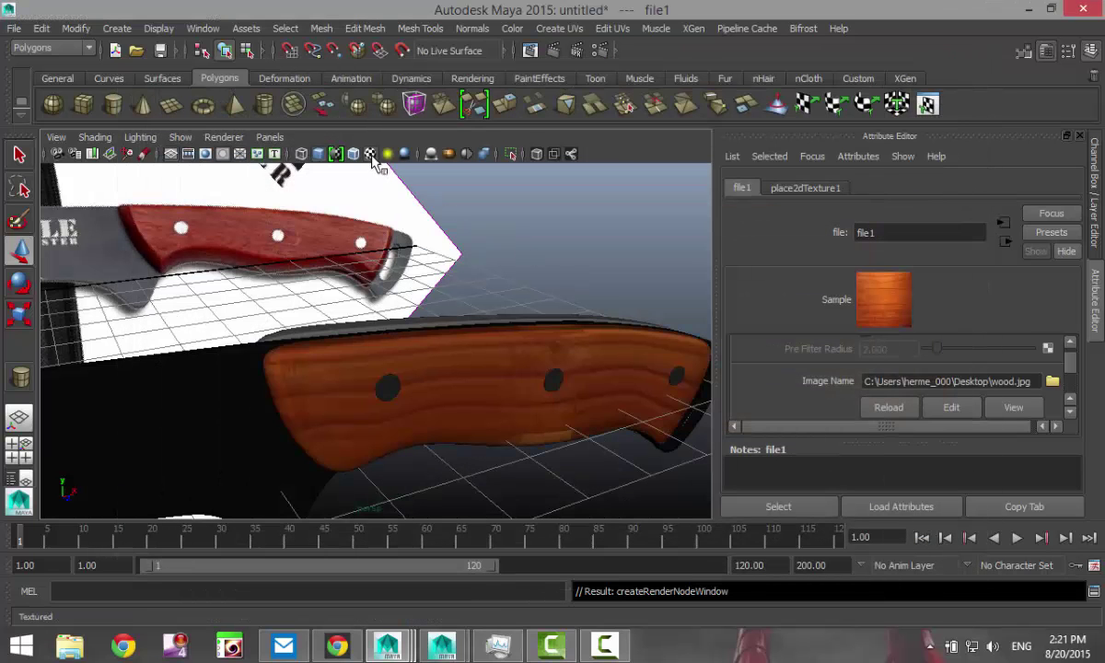
Step: Apply Automatic Mapping UVs to the wood-textured handle scale and clear the selection
left_click_drag(456, 368, 469, 311, "alt")
left_click(345, 325)
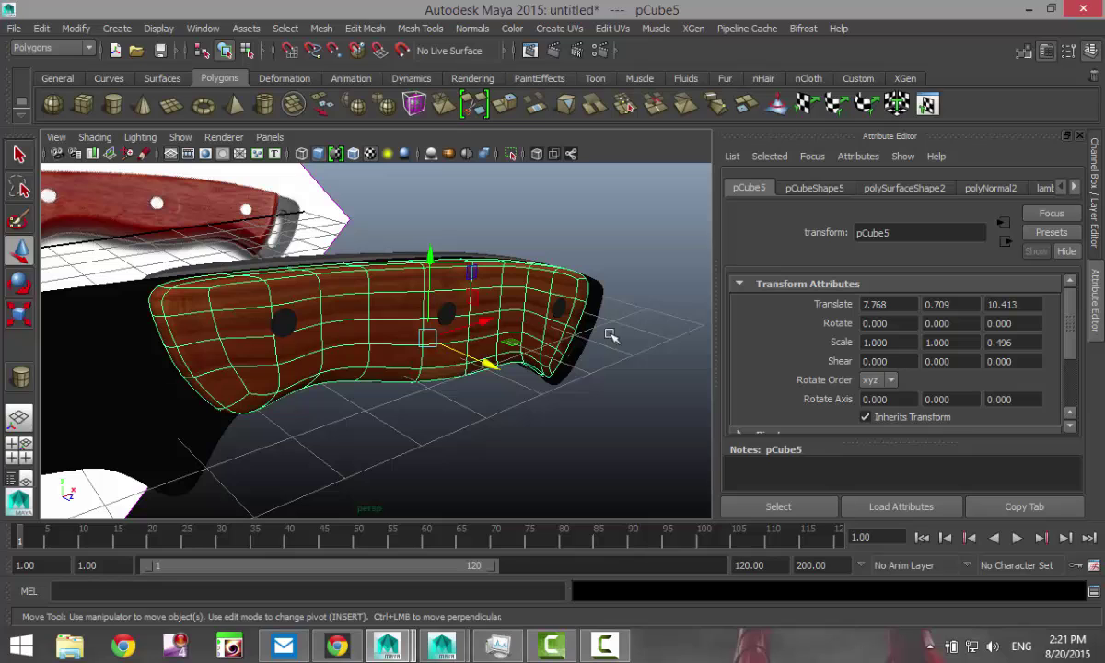
left_click(611, 28)
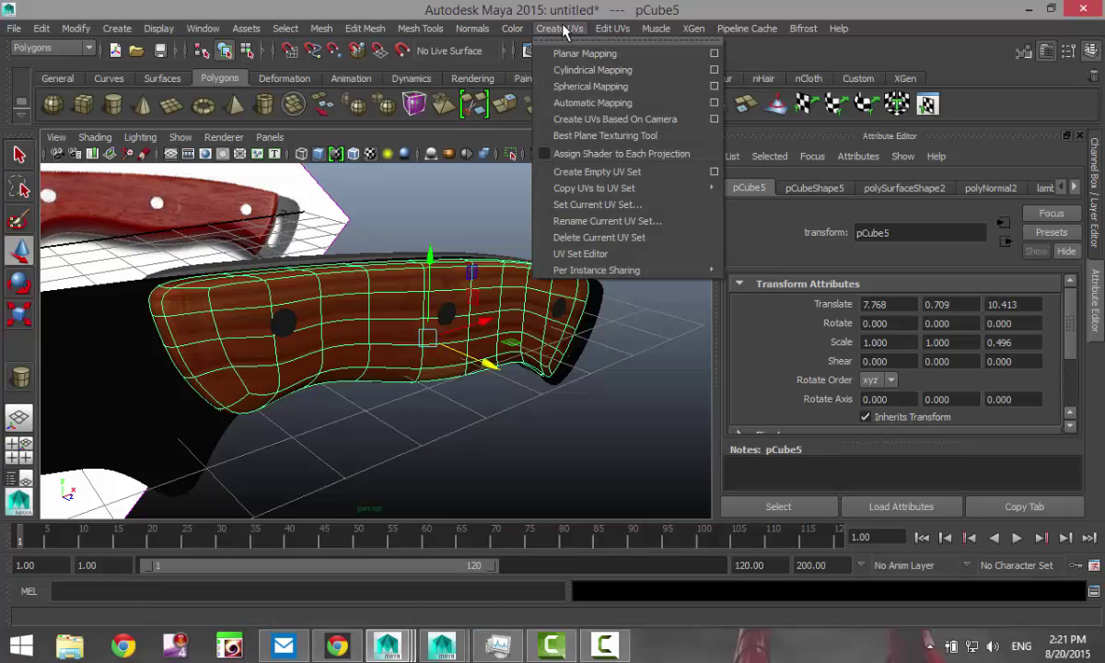
left_click(551, 96)
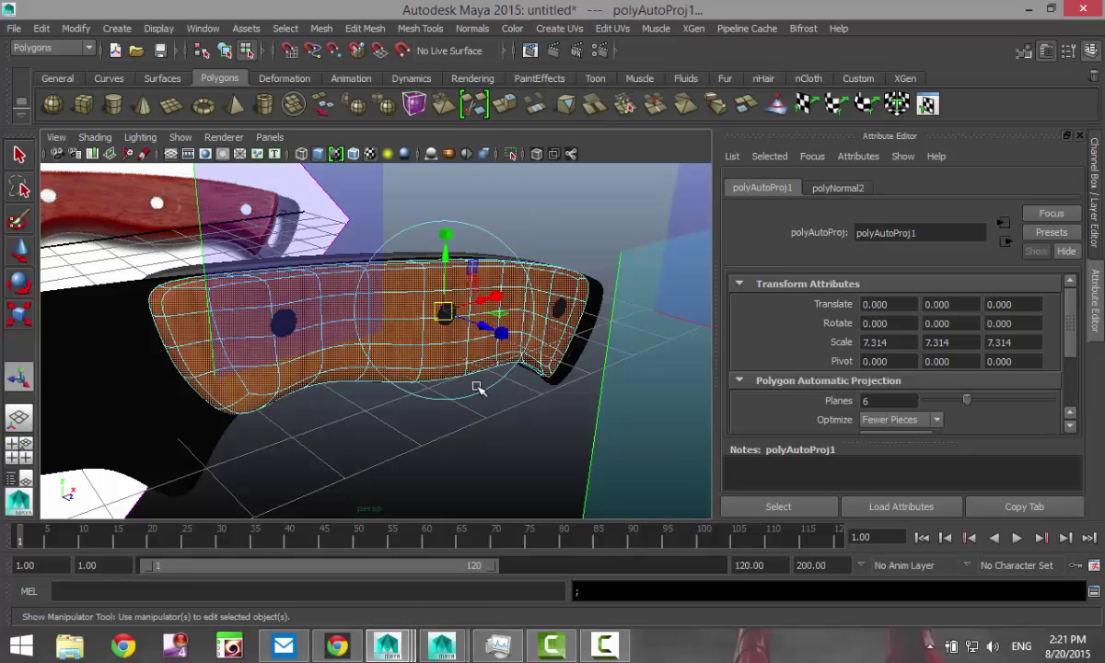
left_click(426, 439)
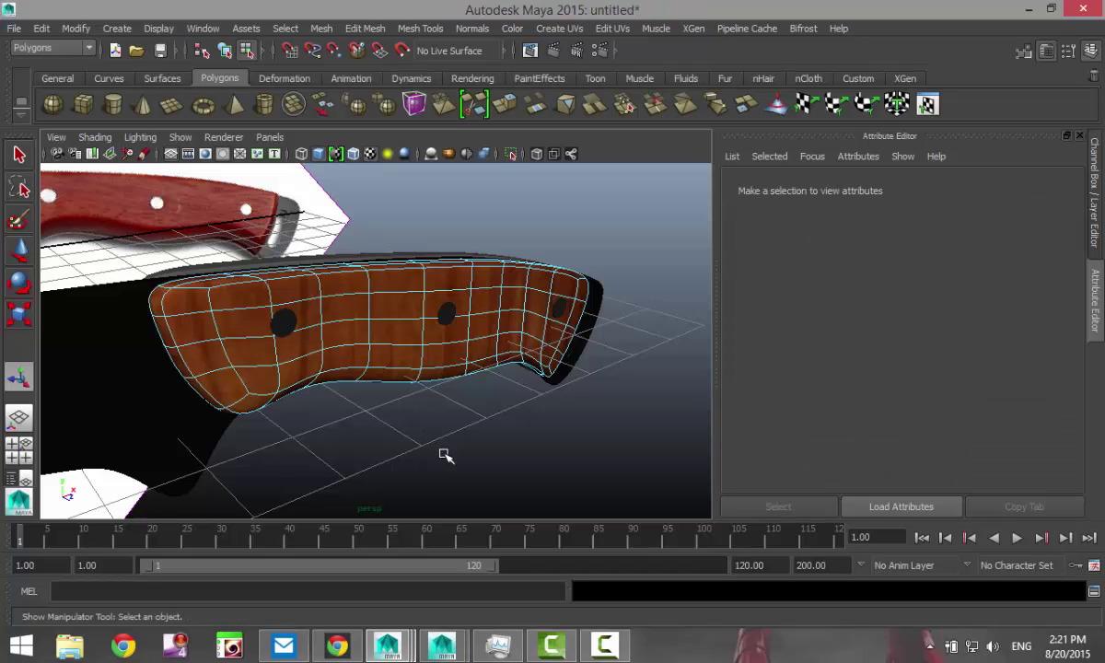
Step: Select the wood-textured handle scale in object mode and display its UVs in the UV Texture Editor
scroll(445, 455, "up", 2)
left_click_drag(454, 455, 323, 447, "alt")
right_click_drag(451, 345, 516, 217)
left_click(593, 340)
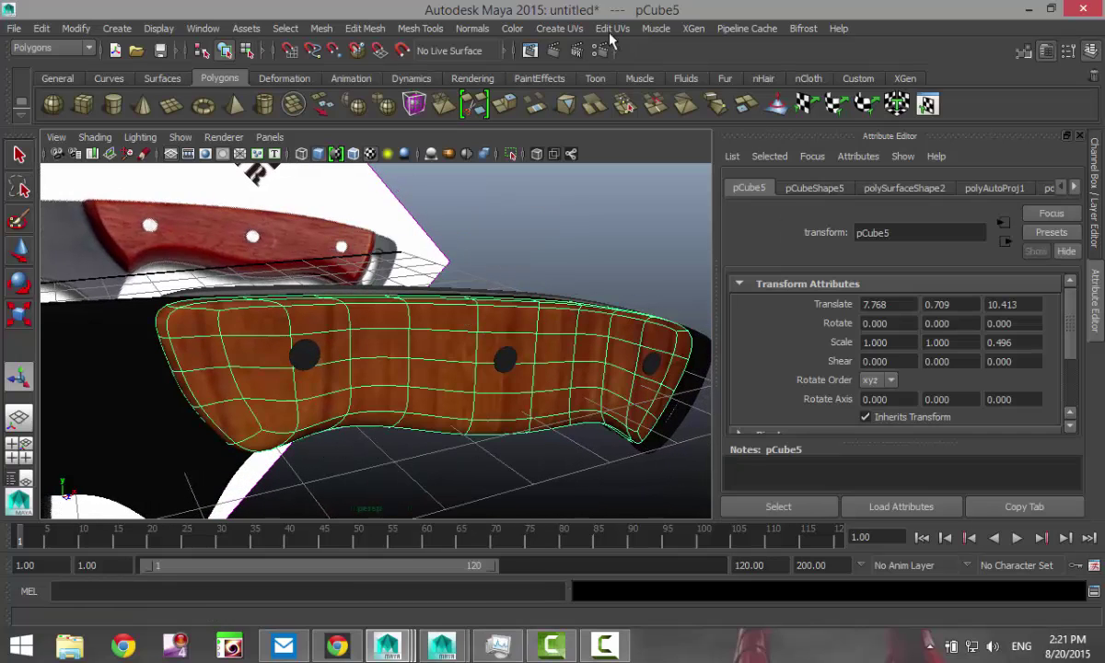
left_click(571, 29)
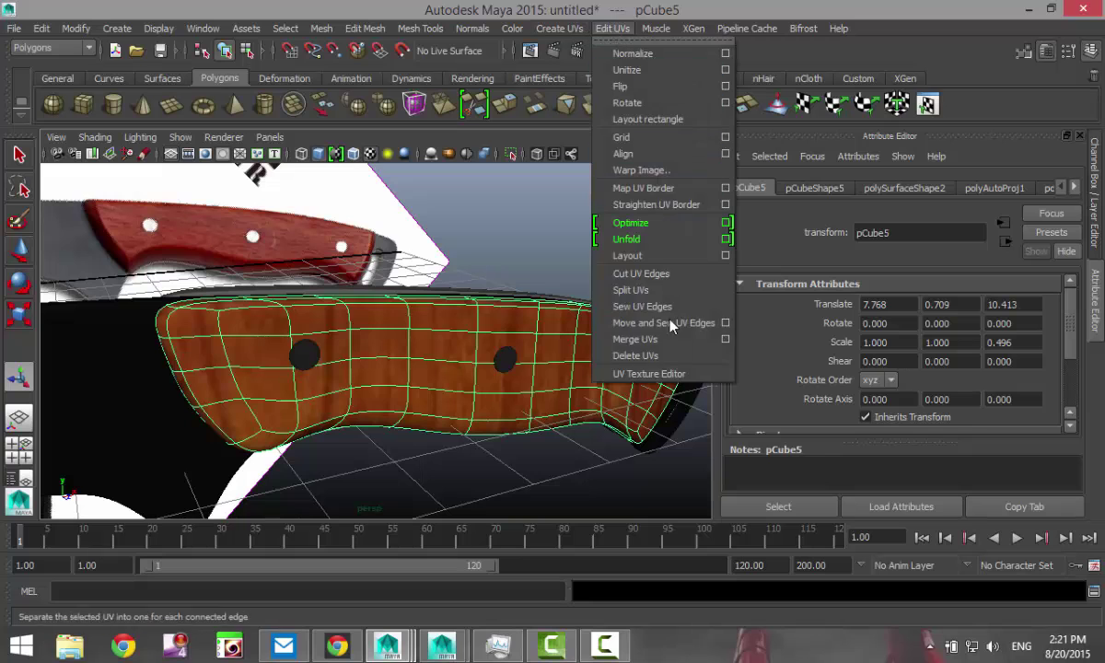
left_click(679, 372)
scroll(582, 358, "down", 3)
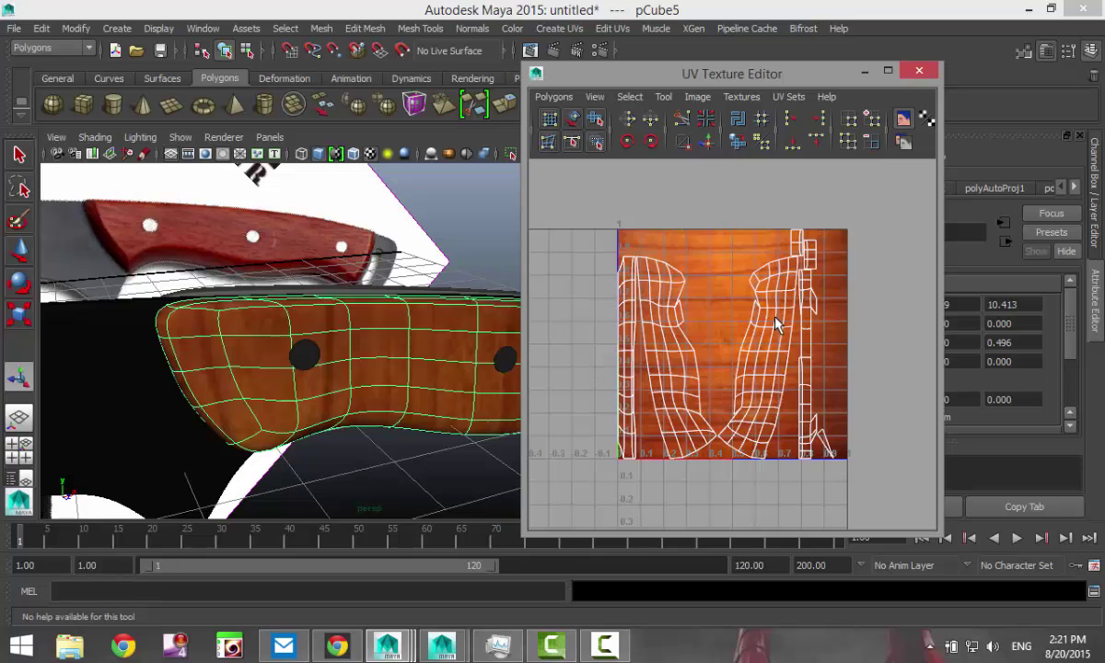
Step: Select all UV faces of the wood-textured scale and rotate them 90 degrees counterclockwise so the grain runs along the handle
right_click_drag(774, 324, 686, 298)
left_click_drag(587, 210, 919, 514)
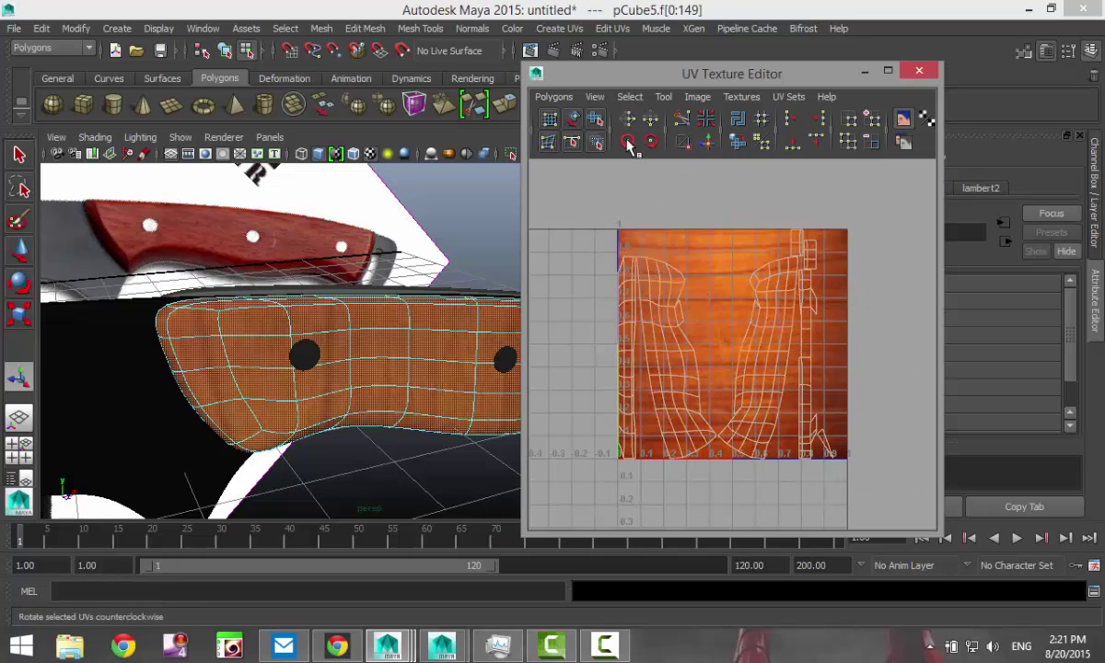
left_click(627, 140)
left_click(627, 141)
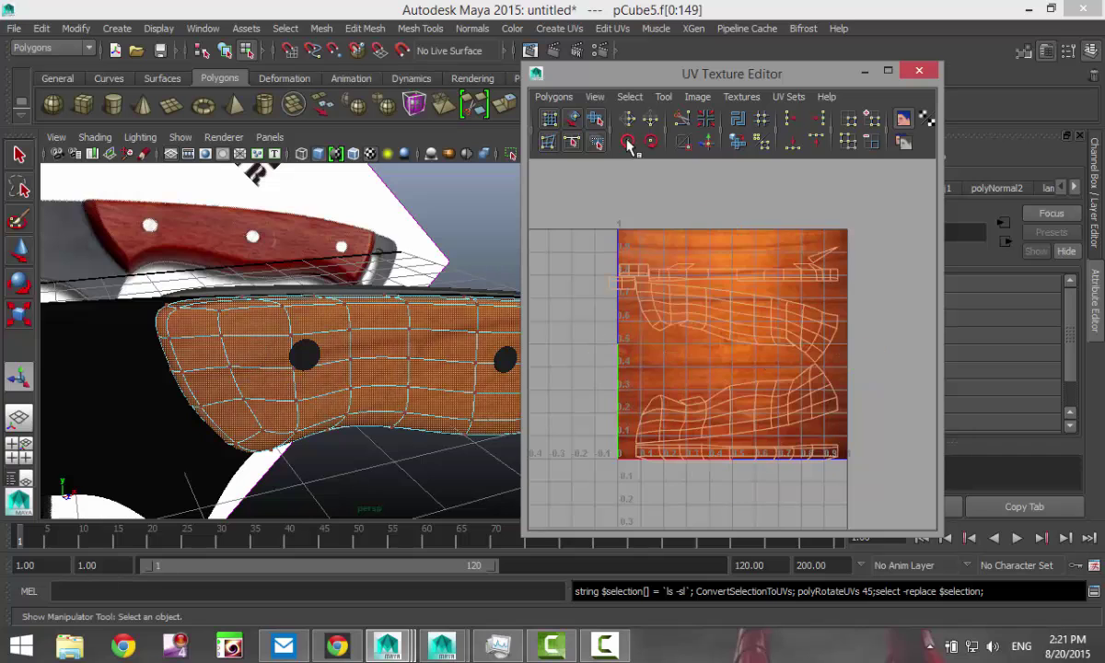
left_click(447, 464)
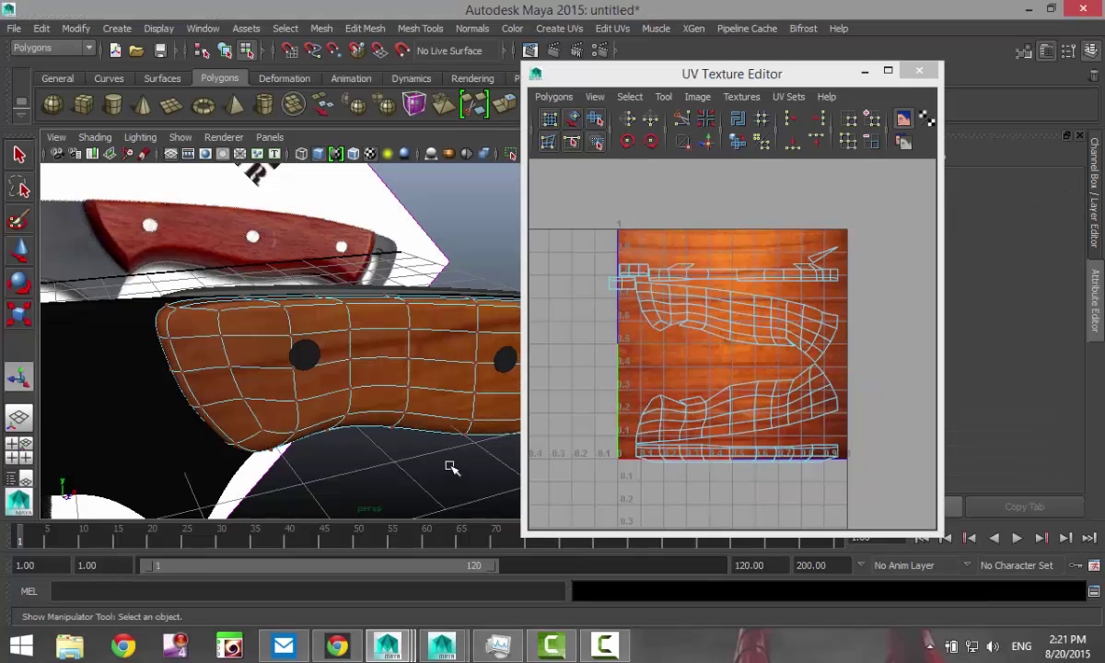
left_click(865, 71)
Step: Assign a new Lambert material to the untextured handle scale on the opposite side of the knife
middle_click_drag(633, 324, 575, 350, "alt")
left_click_drag(576, 350, 494, 327, "alt")
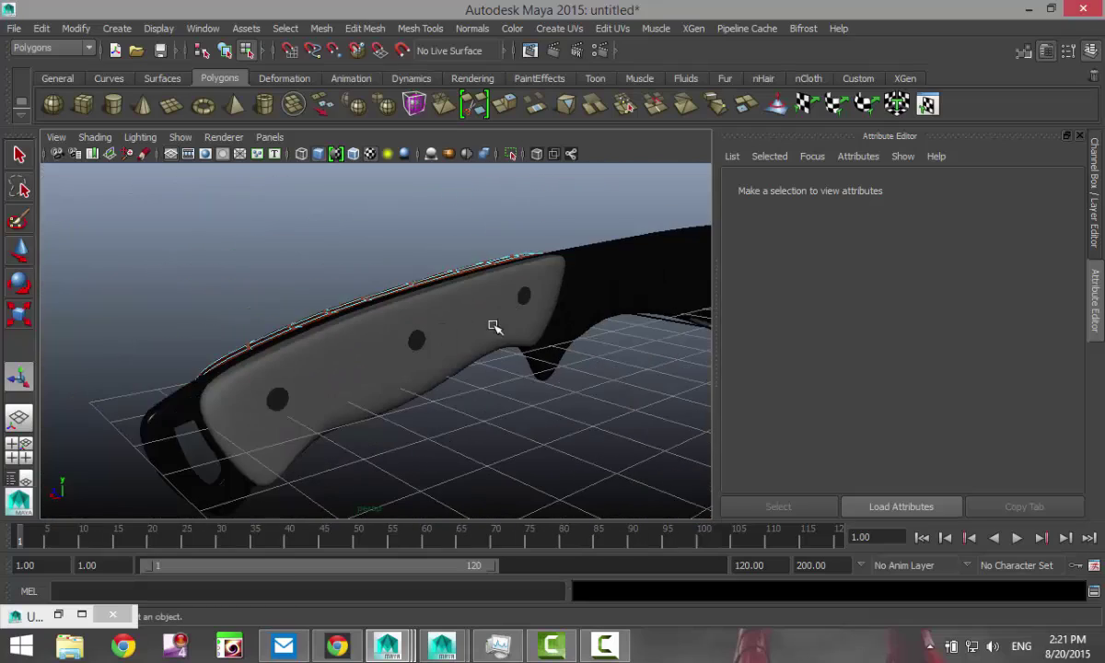
left_click(382, 329)
right_click_drag(341, 357, 405, 214)
right_click_drag(359, 359, 399, 584)
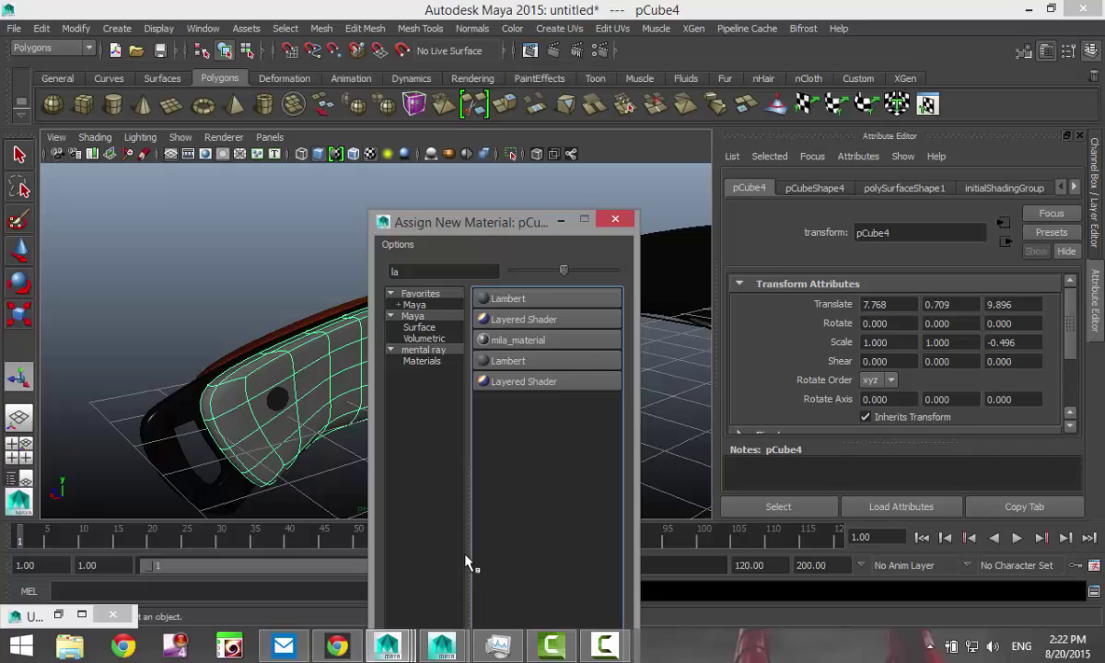
left_click(538, 300)
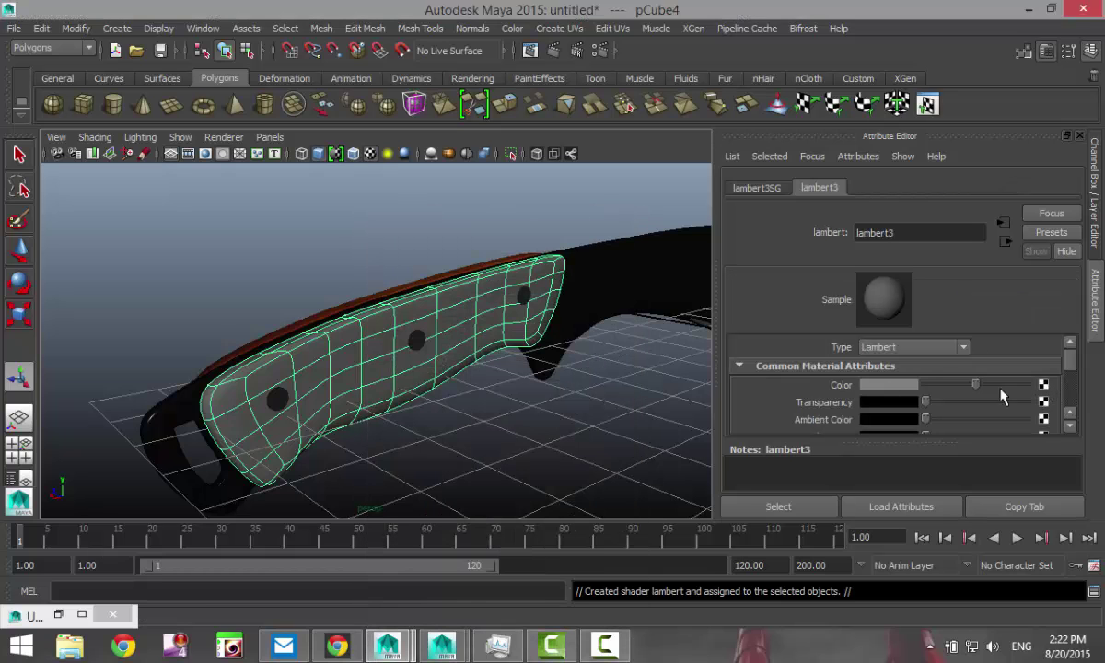
Step: Use wood.jpg from the Desktop as the file texture for the new Lambert material's color
left_click(1044, 385)
left_click(589, 366)
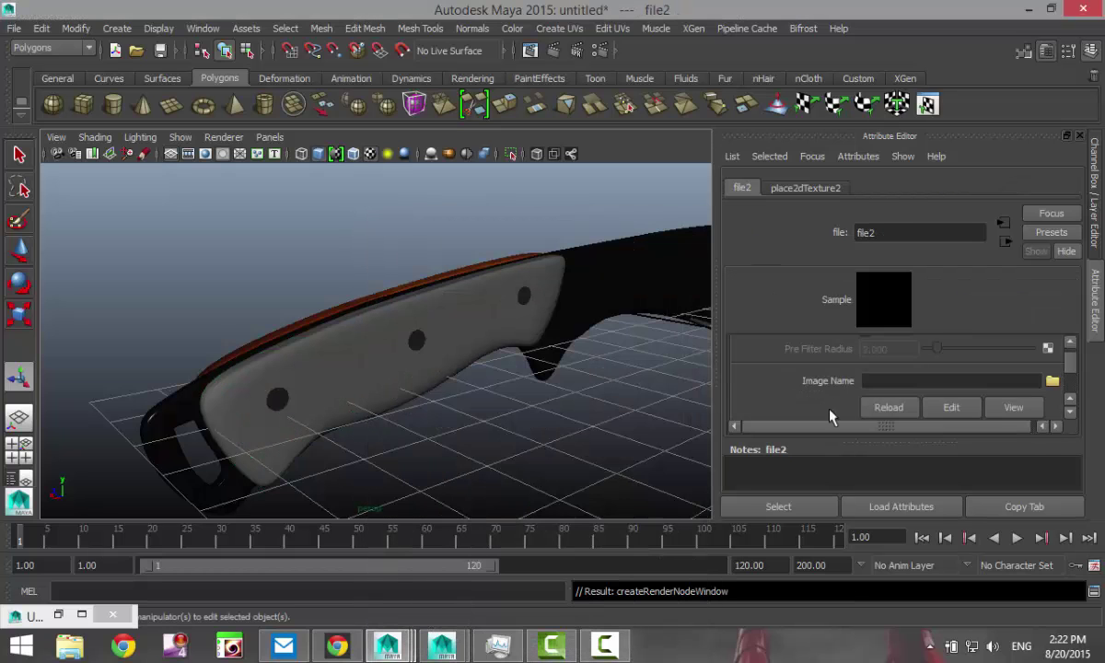
left_click(1052, 381)
left_click(281, 361)
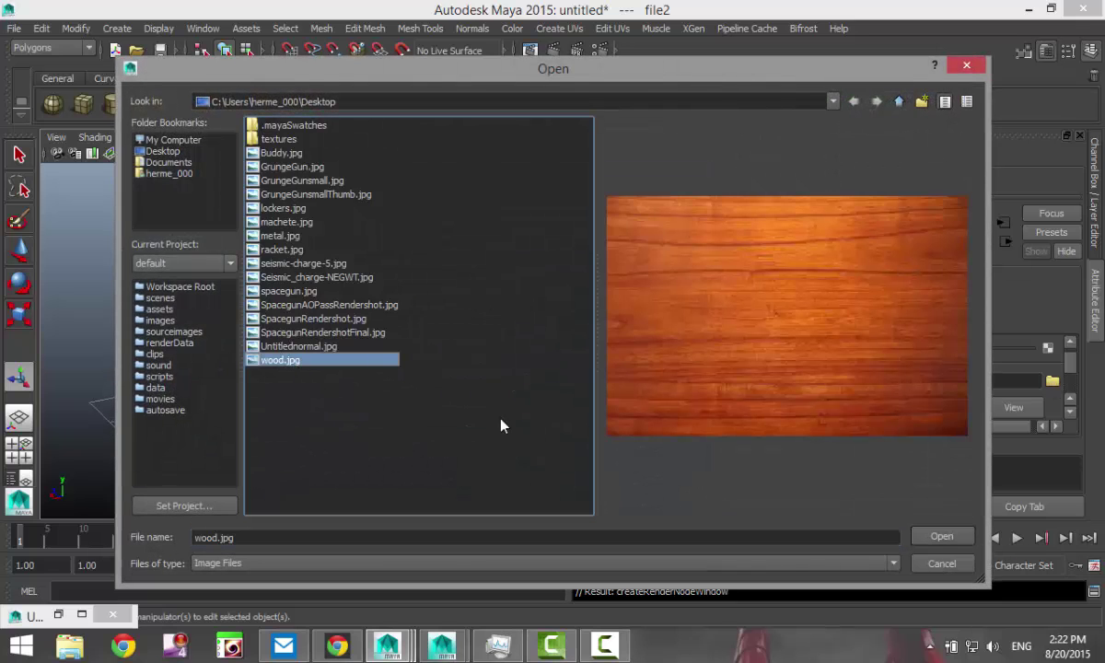
left_click(939, 536)
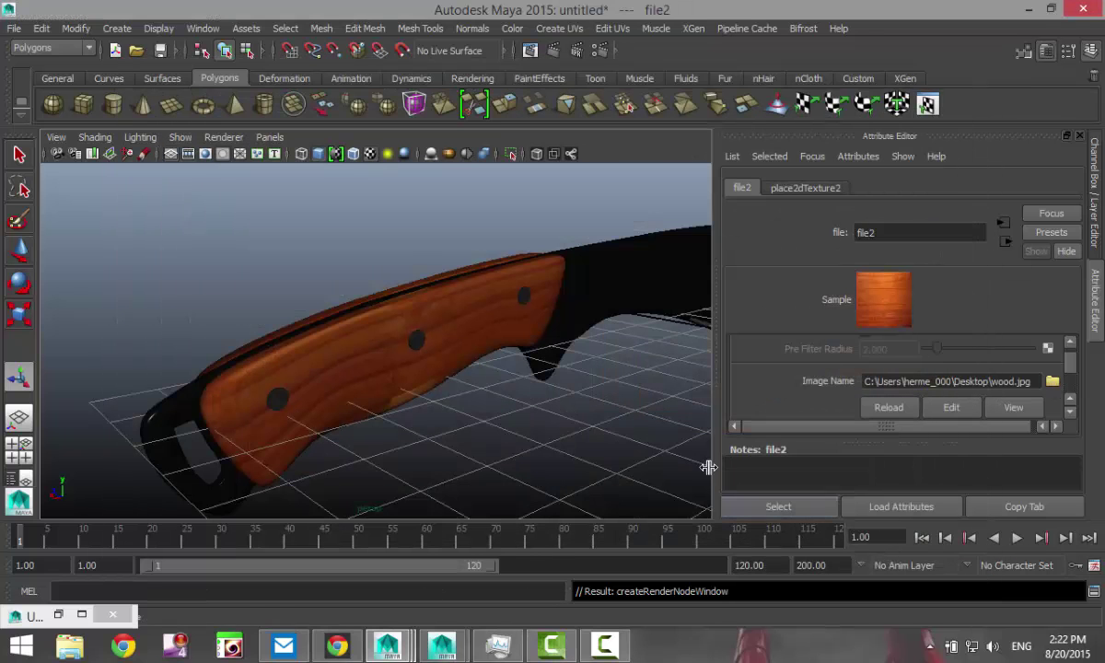
Step: Apply Automatic Mapping UVs to the second handle scale and clear the selection
right_click_drag(464, 326, 521, 214)
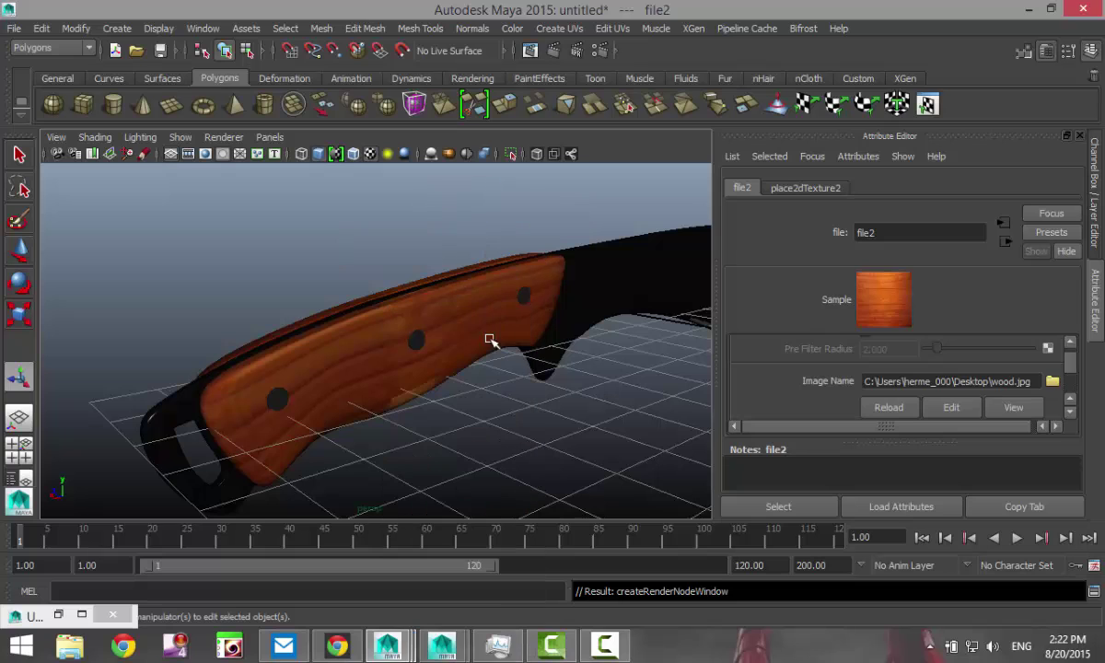
left_click(491, 341)
left_click(553, 29)
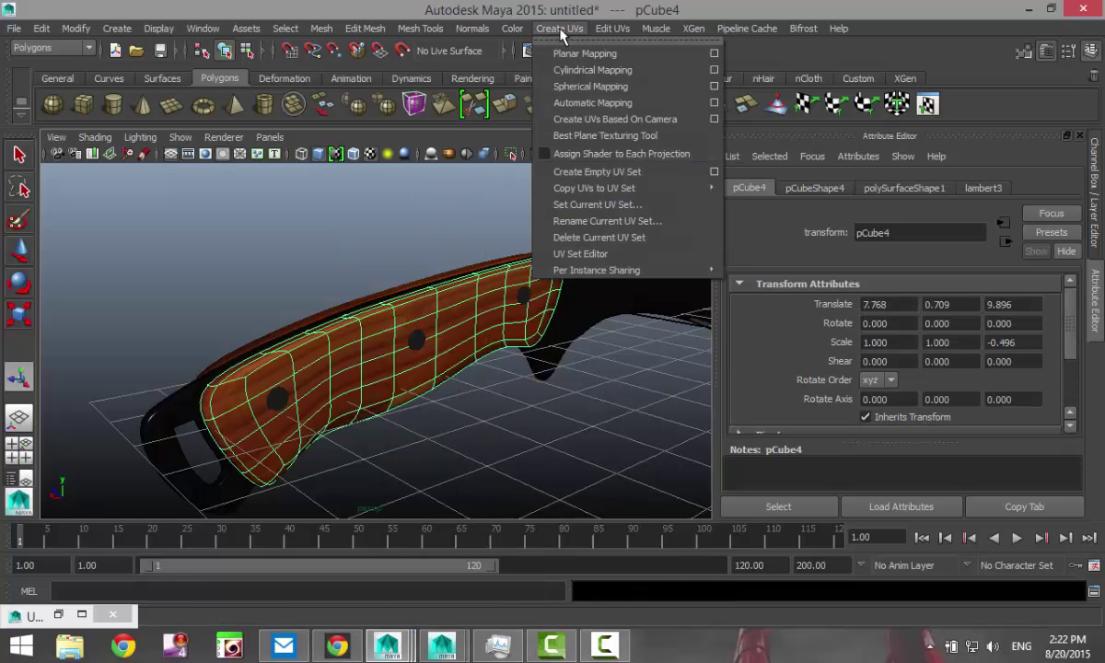
left_click(589, 103)
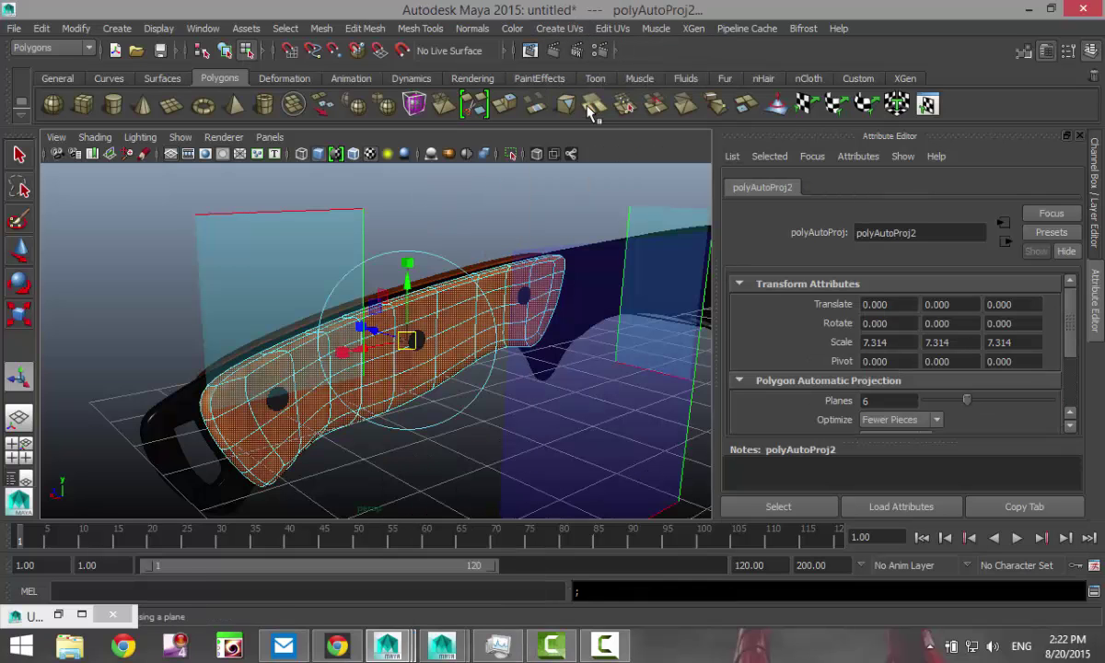
left_click(449, 461)
Step: Reselect the second handle scale as an object and display its UVs in the UV Texture Editor
right_click_drag(452, 316, 523, 210)
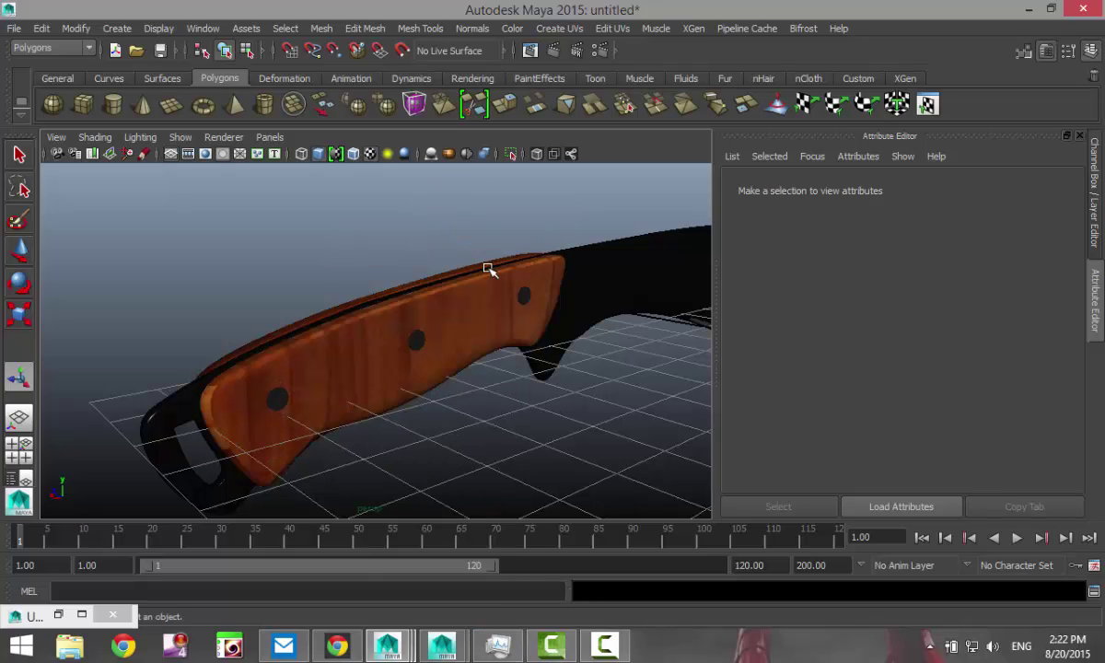
left_click(472, 313)
left_click(616, 32)
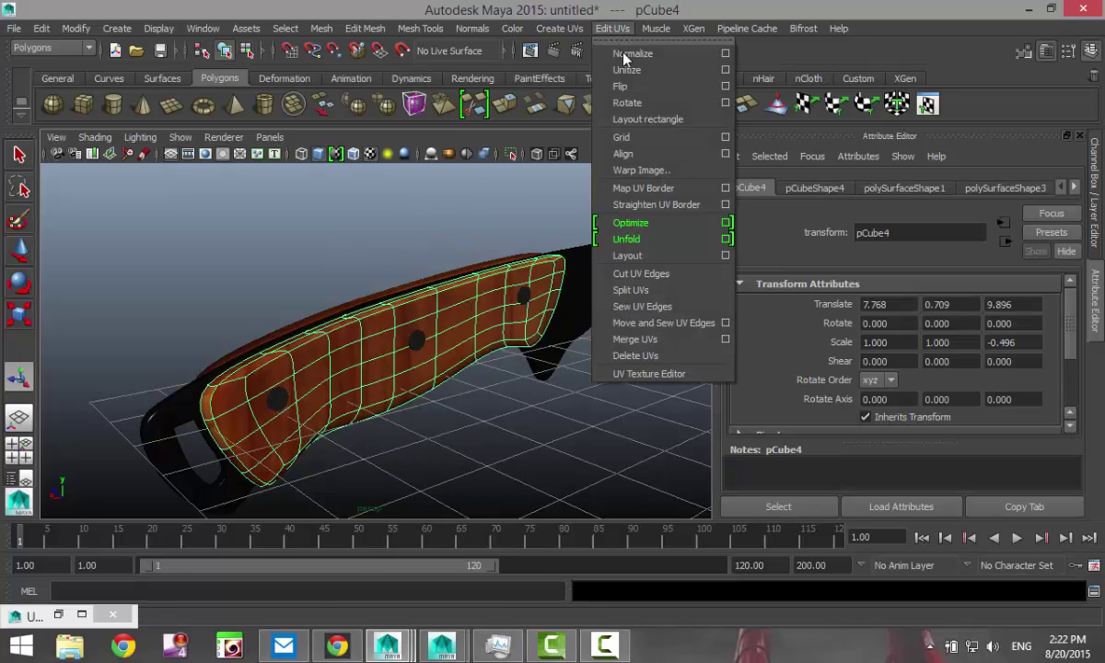
left_click(636, 356)
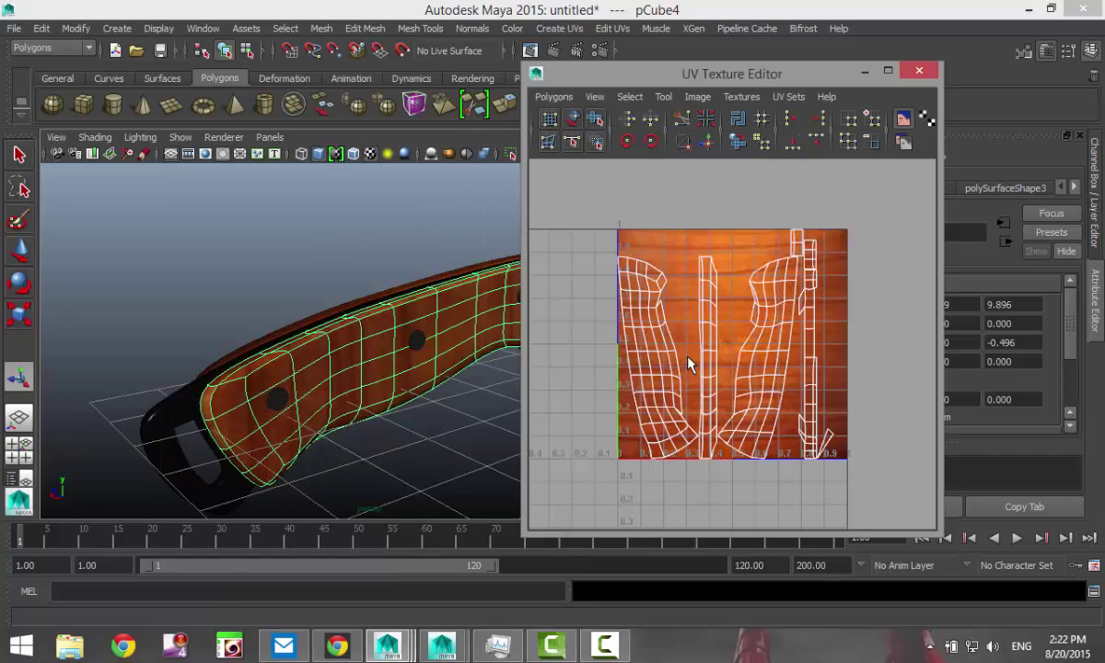
Step: Select all UV faces of the second scale, rotate them 90 degrees clockwise and clear the selection
right_click_drag(648, 310, 619, 284)
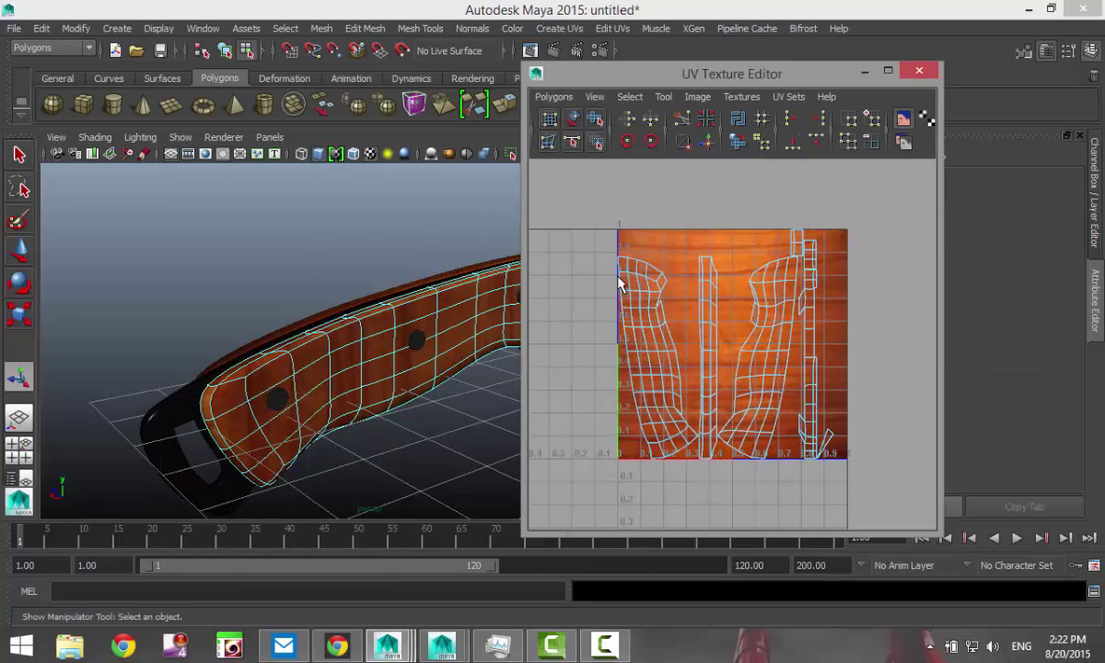
left_click_drag(581, 202, 912, 534)
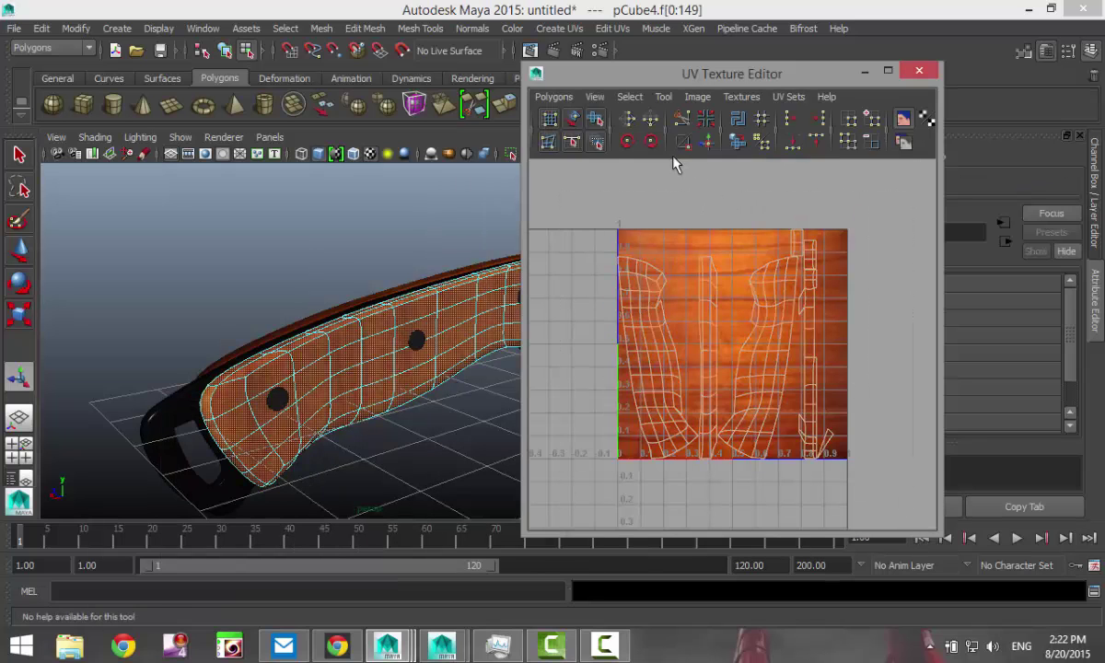
left_click(627, 140)
left_click(627, 141)
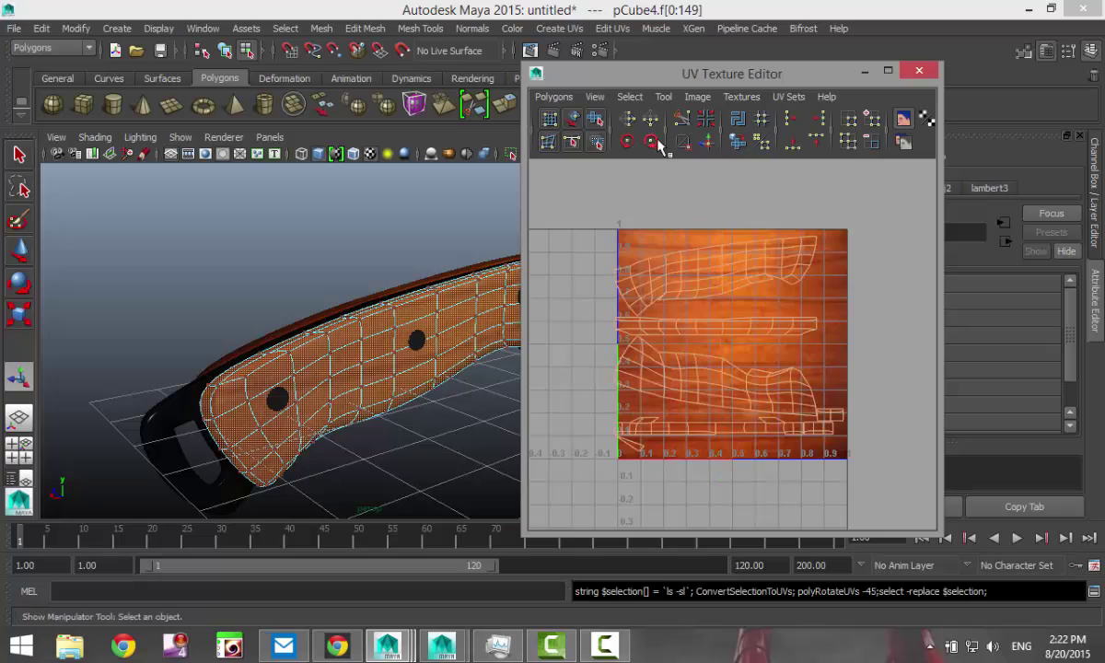
left_click(864, 71)
left_click(580, 427)
Step: Select the Jungle Master reference image plane behind the knife and delete it
scroll(508, 436, "down", 3)
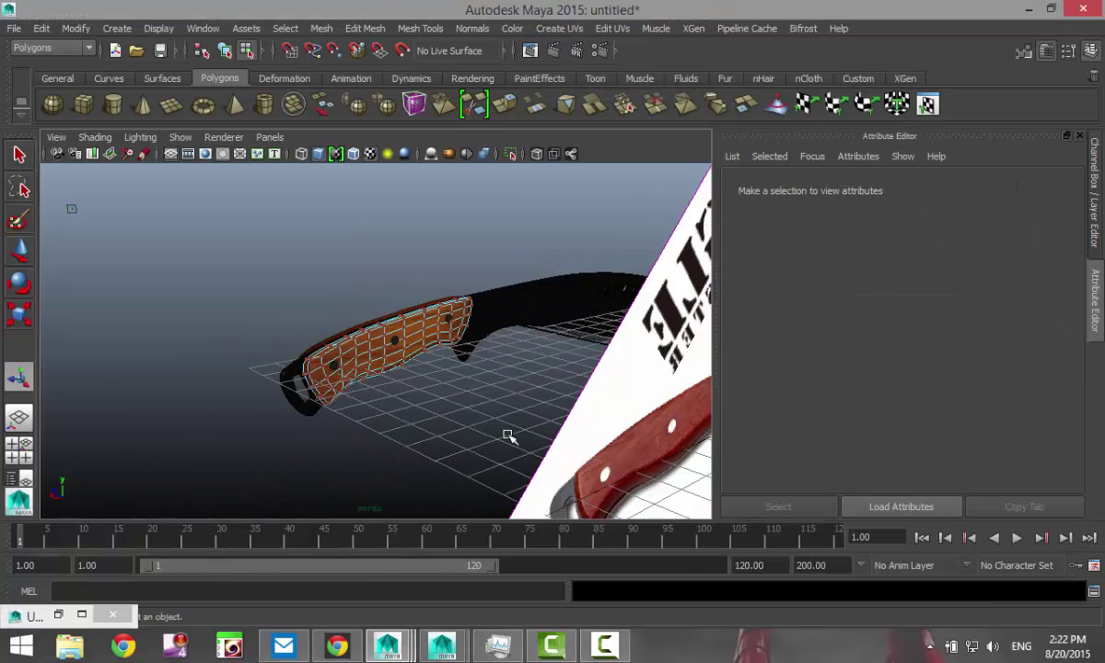
left_click_drag(422, 419, 483, 438, "alt")
left_click_drag(433, 405, 422, 453, "alt")
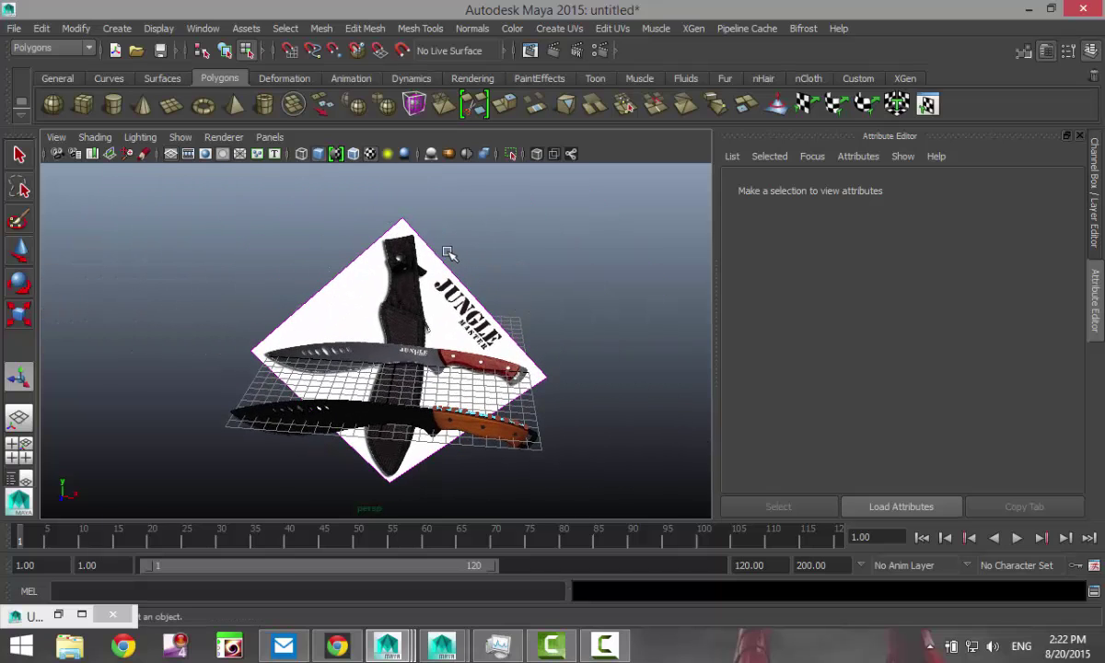
right_click_drag(442, 251, 479, 266)
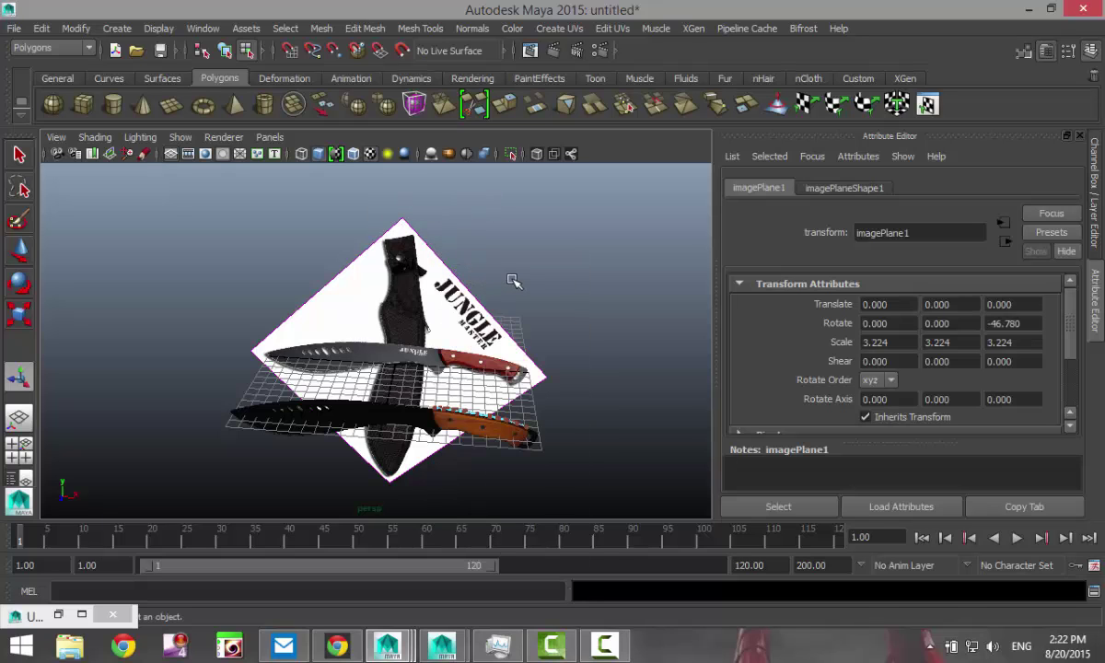
right_click_drag(492, 429, 573, 212)
scroll(556, 380, "up", 4)
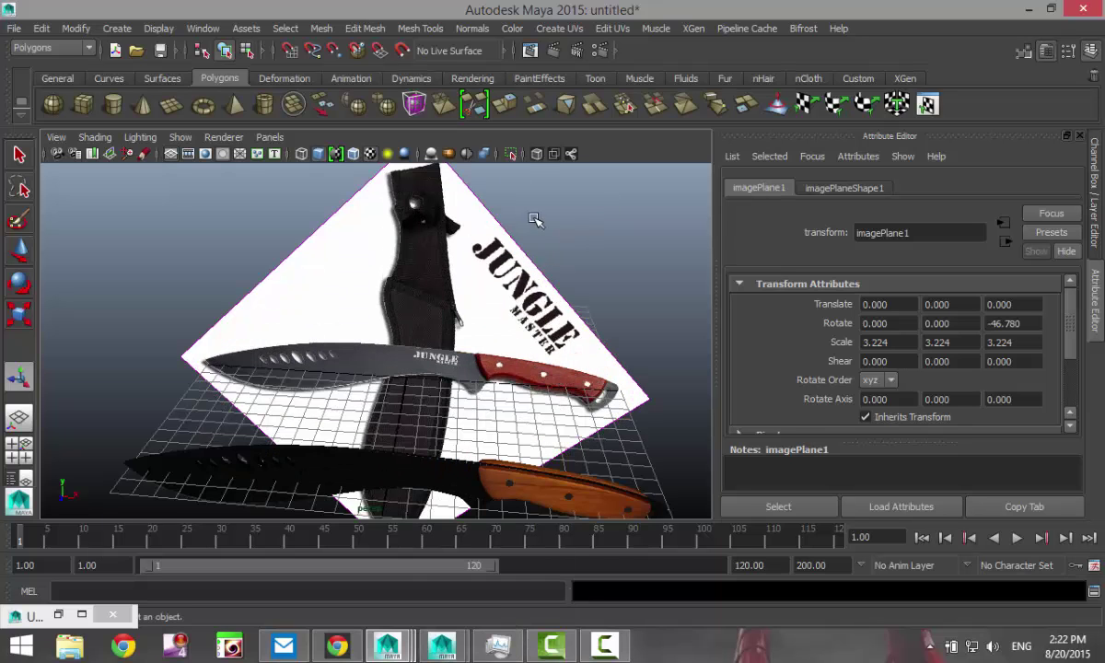
left_click(572, 378)
key("Delete")
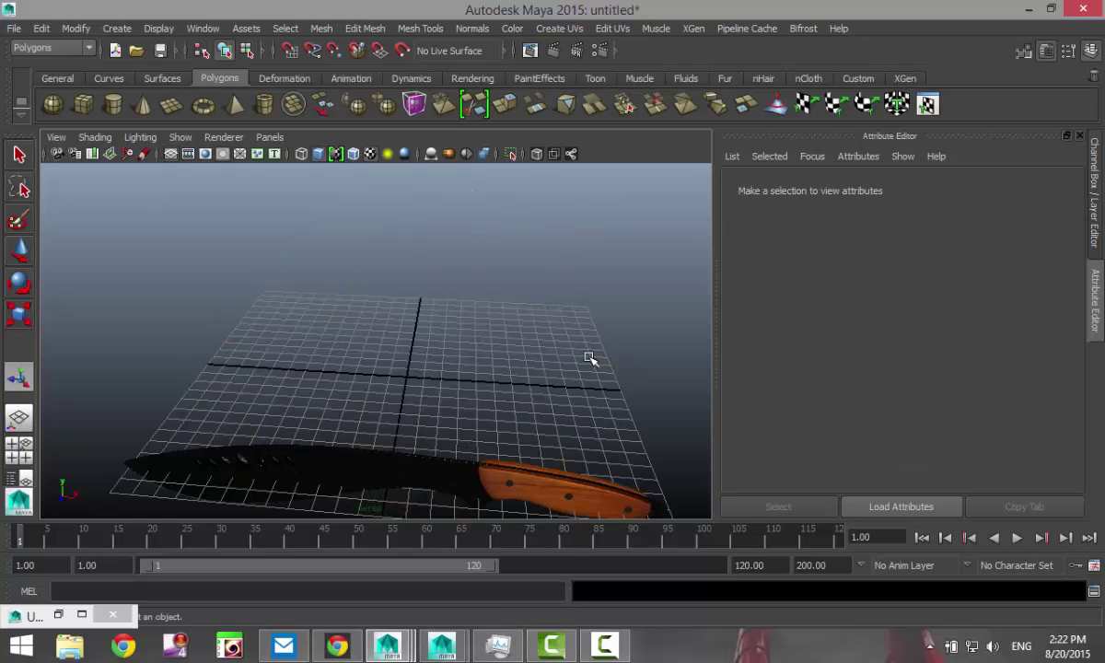
Step: Select all parts of the knife and group them
scroll(589, 354, "down", 3)
left_click_drag(209, 337, 640, 516)
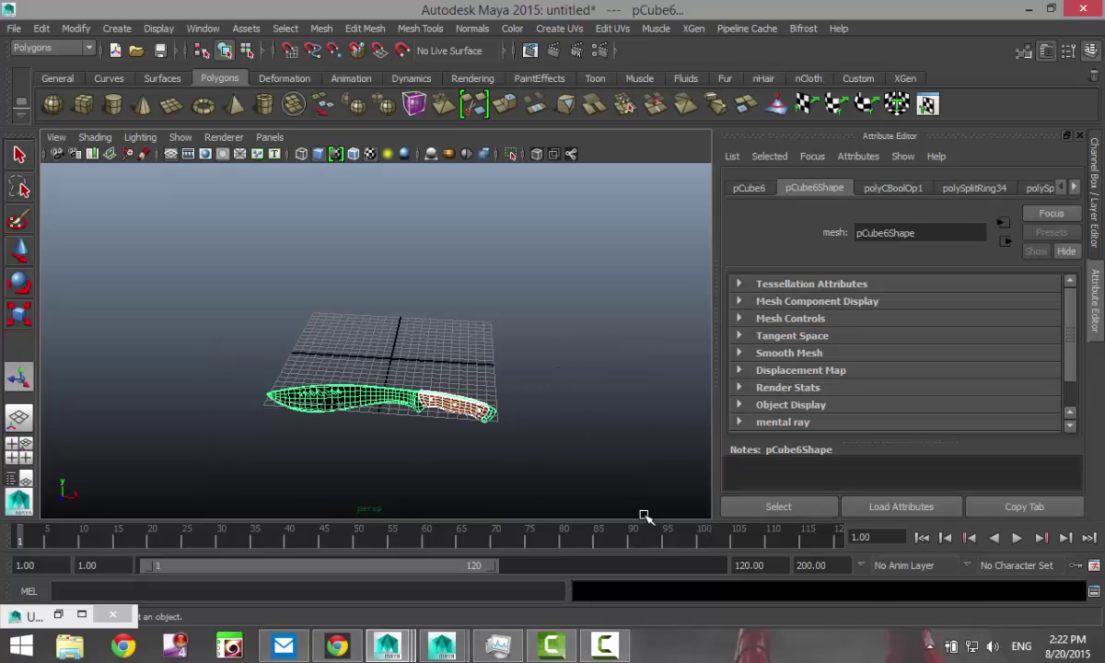
key("ctrl+g")
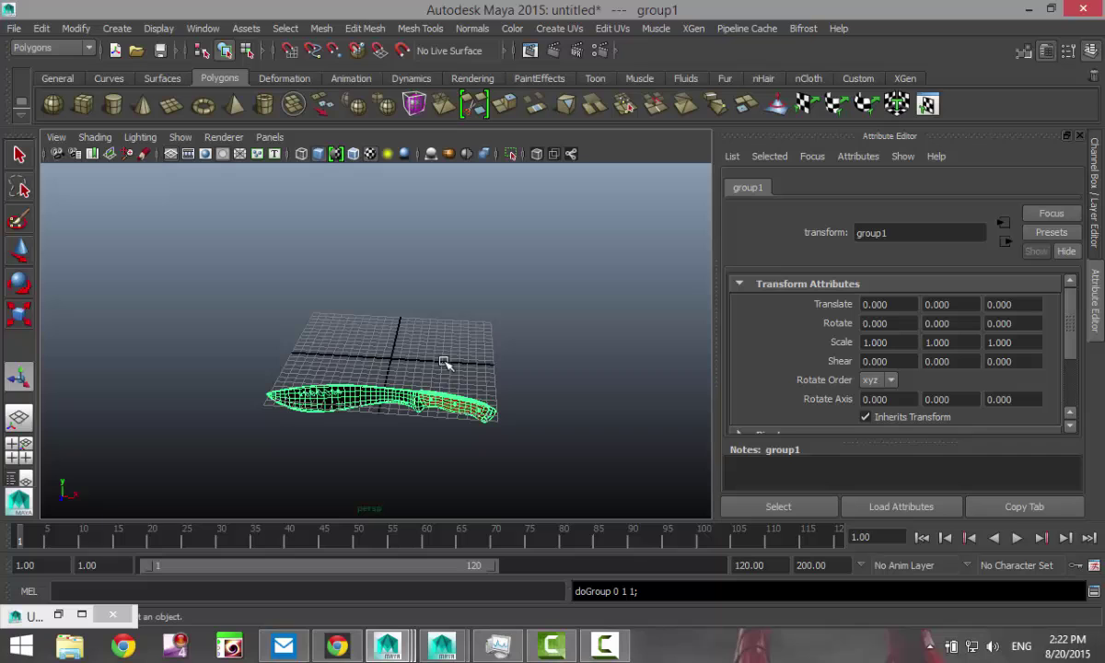
Step: Show the knife group in the side view and center its pivot with the Move tool active
left_click(19, 450)
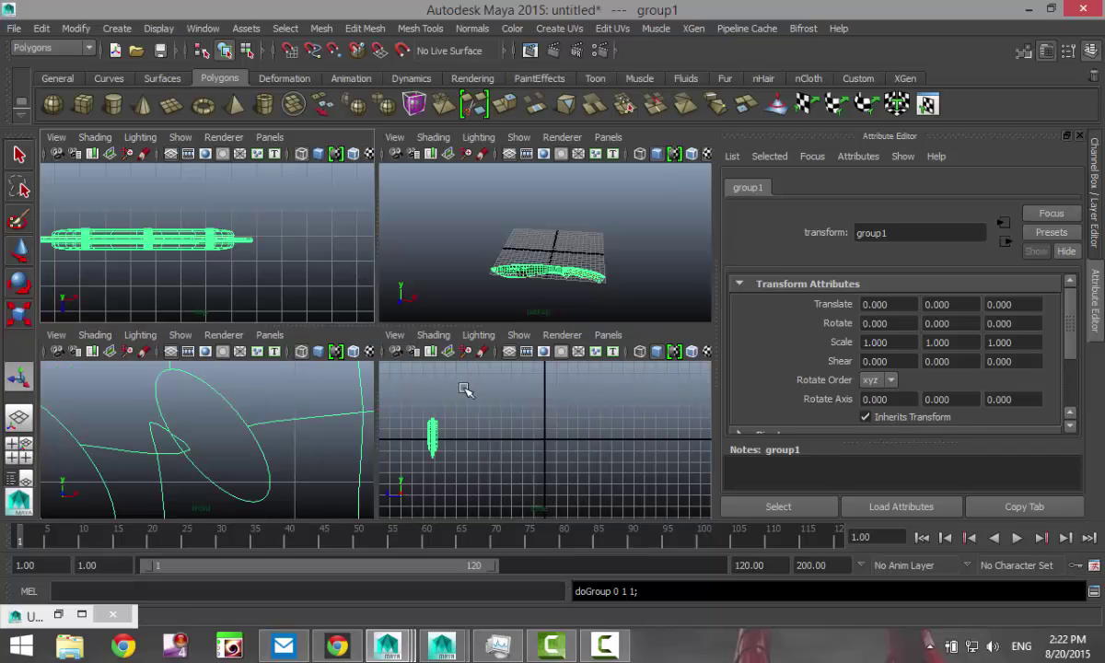
key("space")
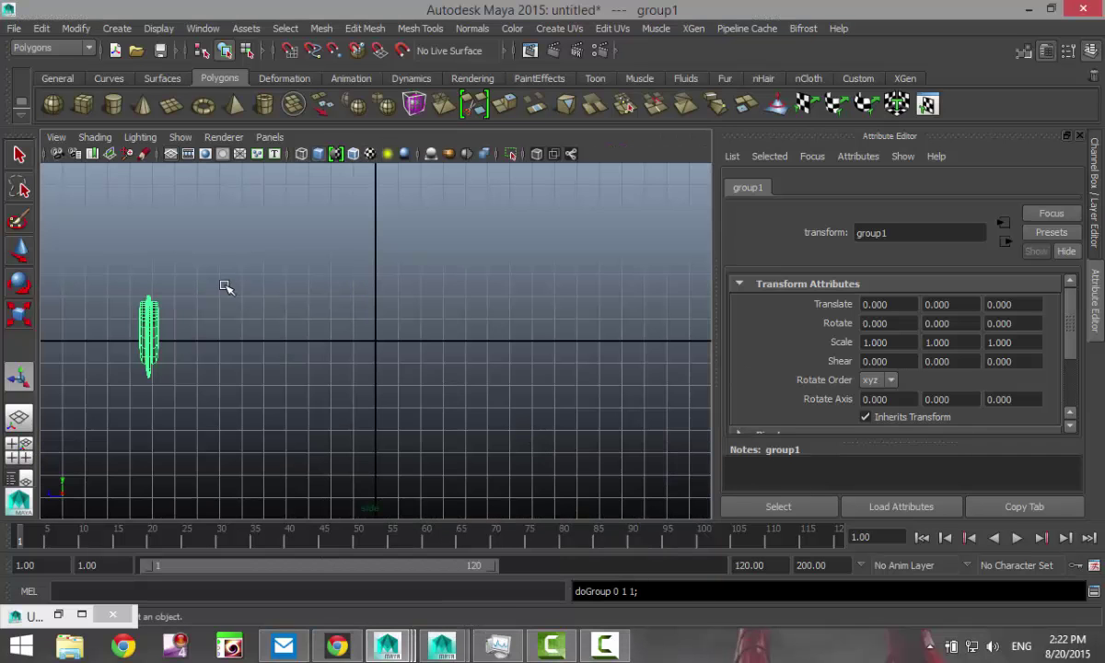
key("w")
left_click(76, 28)
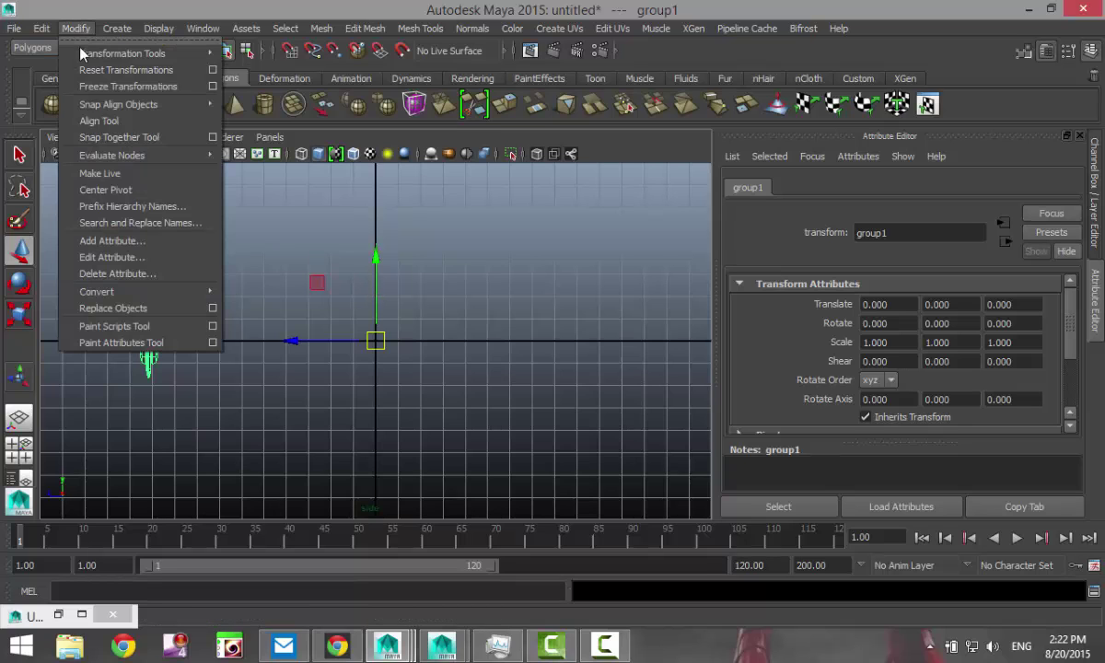
left_click(129, 192)
left_click_drag(152, 259, 153, 213)
left_click(238, 323)
left_click_drag(91, 275, 171, 351)
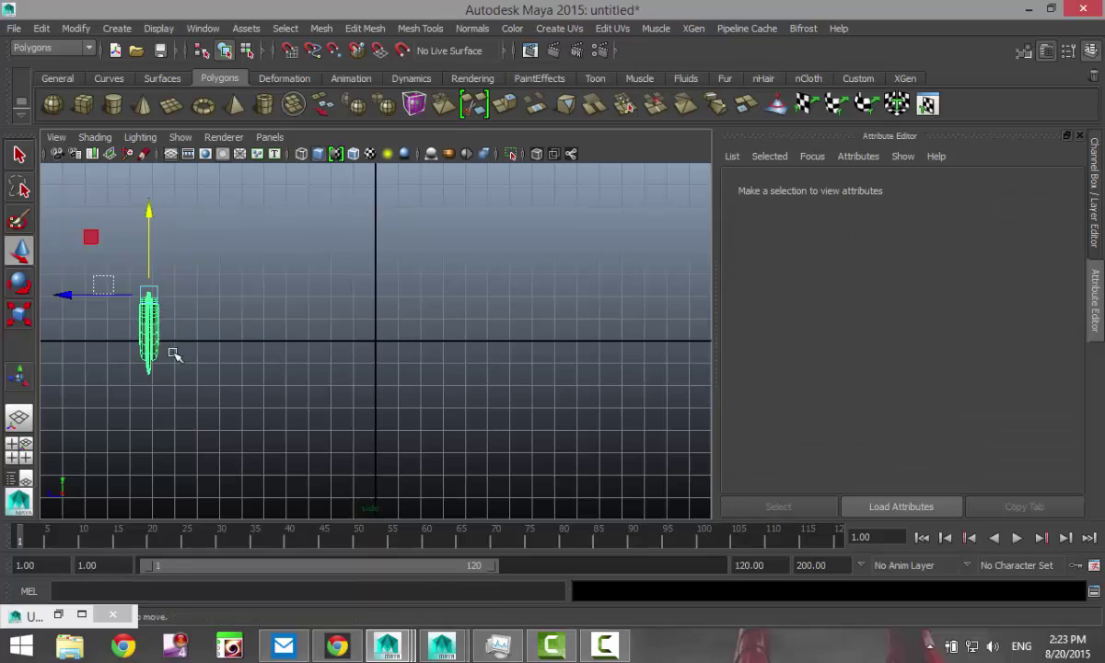
left_click_drag(150, 215, 148, 197)
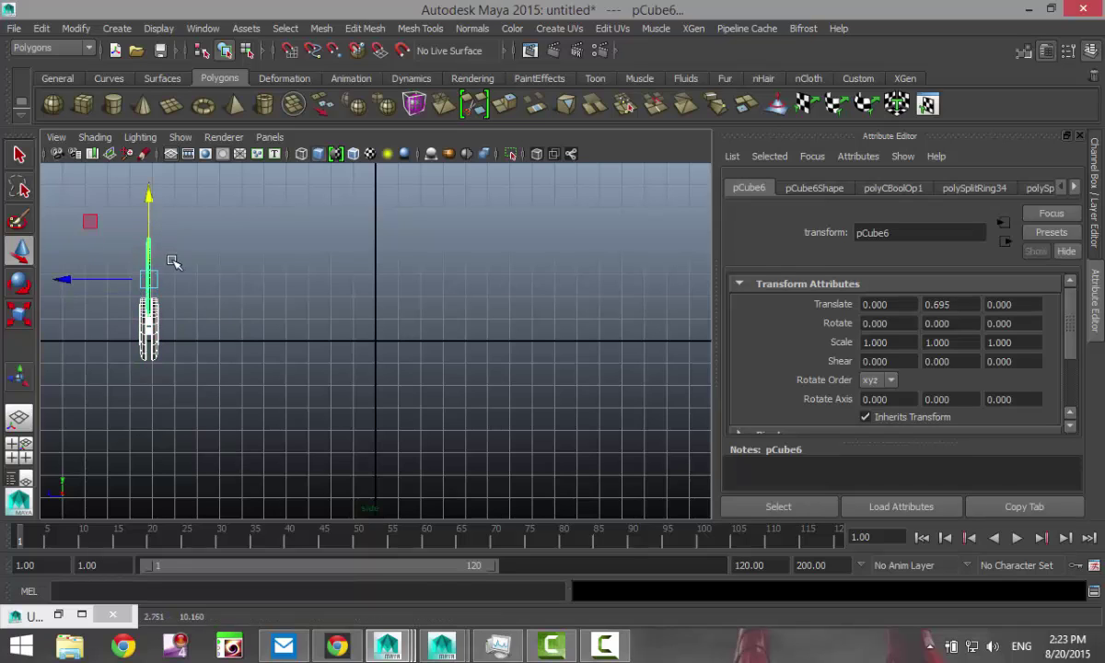
key("ctrl+z")
key("ctrl+z")
key("ctrl+z")
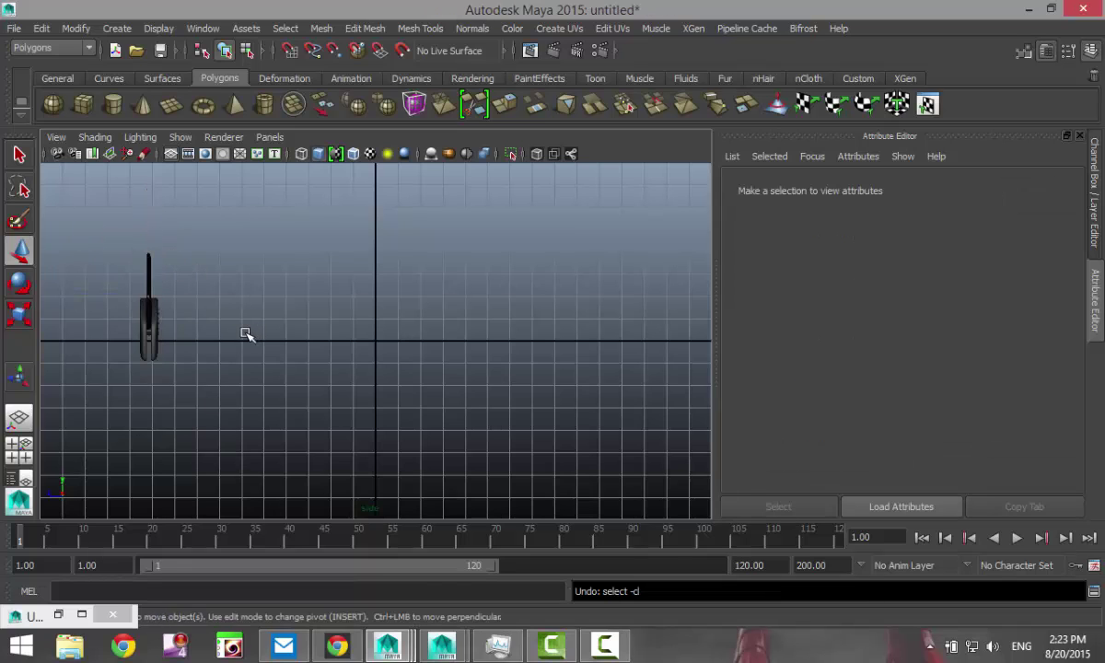
key("ctrl+z")
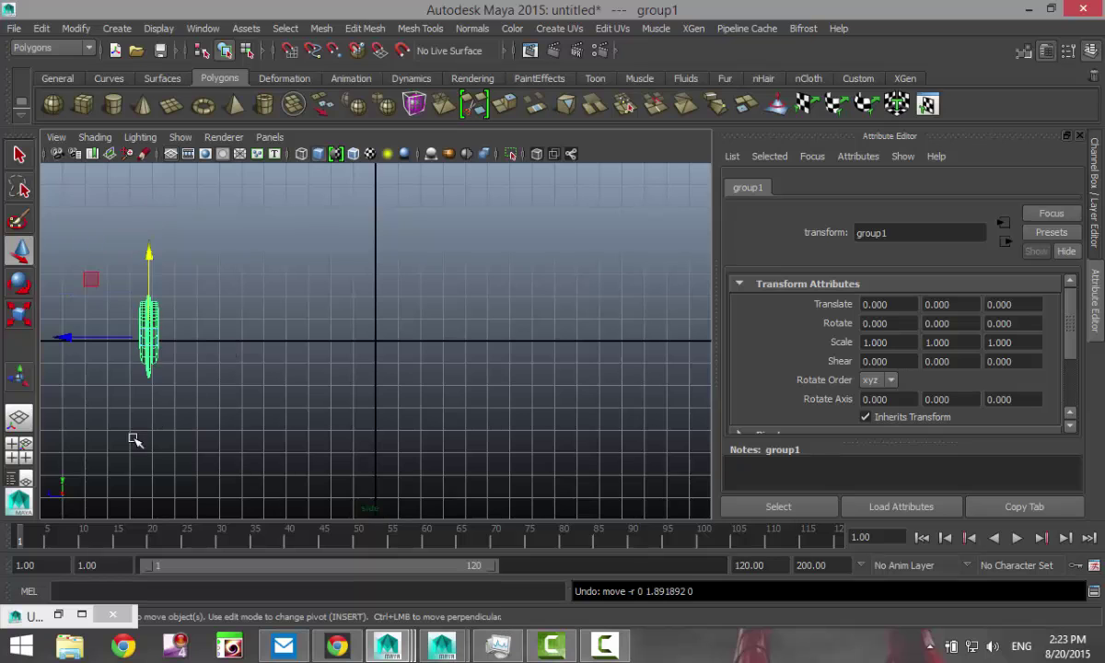
Step: Make sure the whole knife group, group1, is selected and raise it along Y to about 2.116 in the perspective view
left_click(18, 447)
key("space")
key("f")
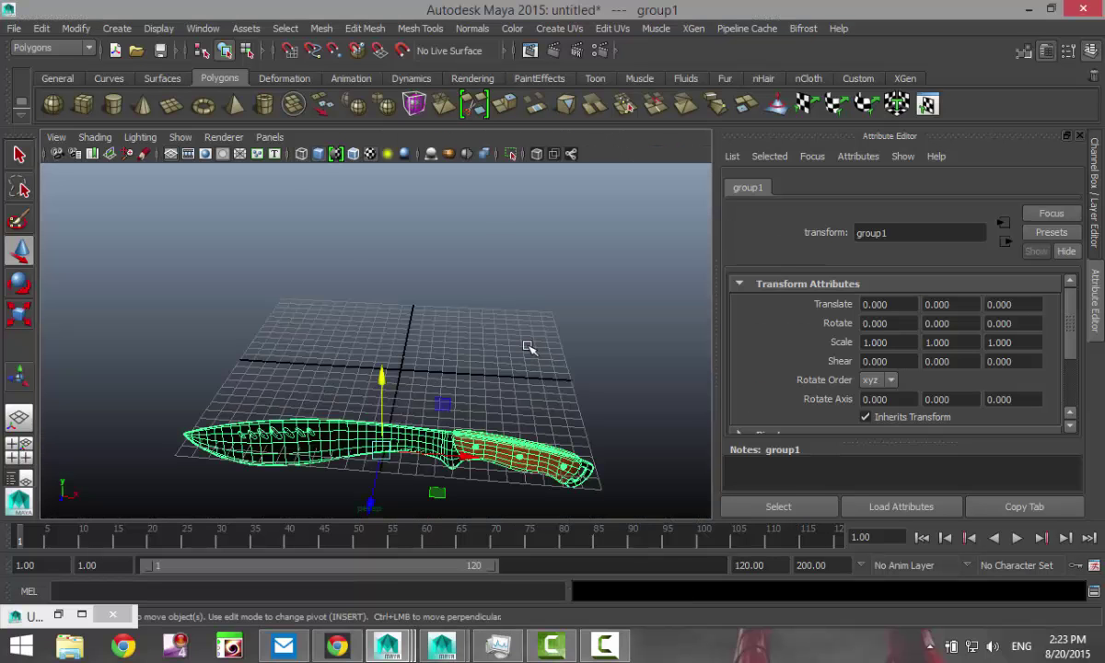
left_click(203, 28)
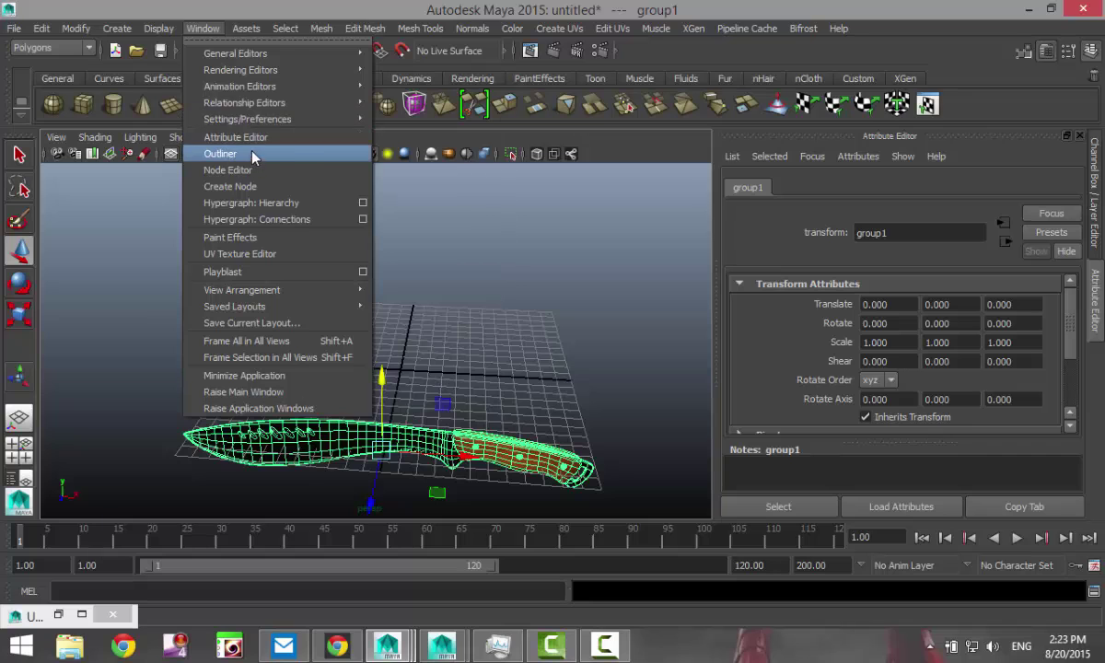
left_click(230, 148)
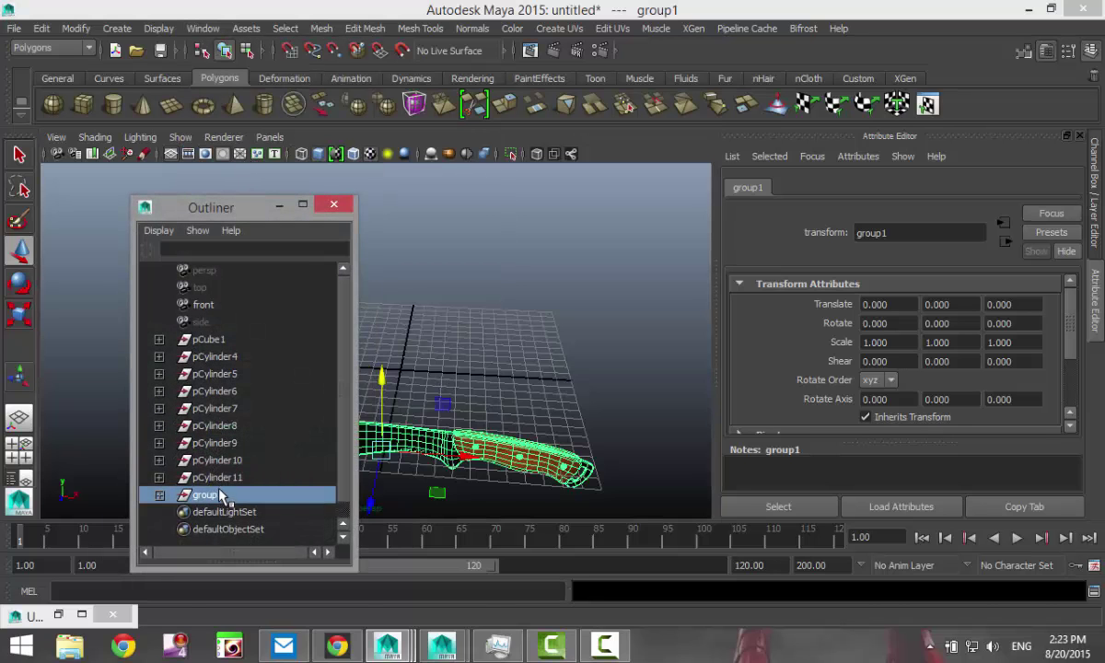
left_click(205, 475)
left_click(207, 494)
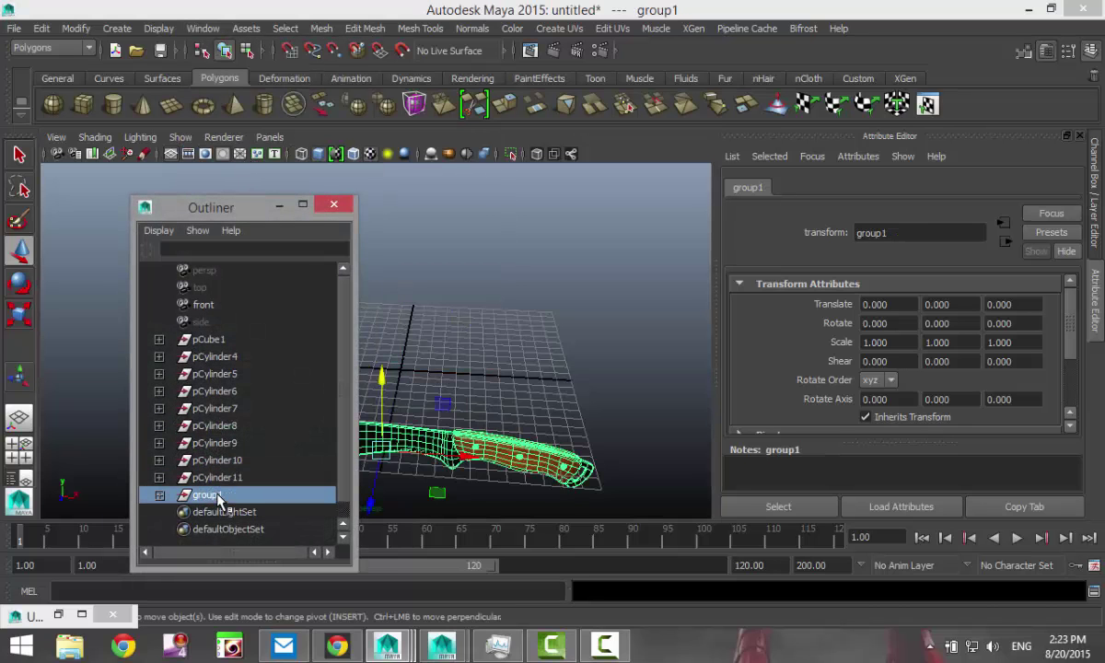
left_click(280, 207)
left_click_drag(382, 371, 379, 341)
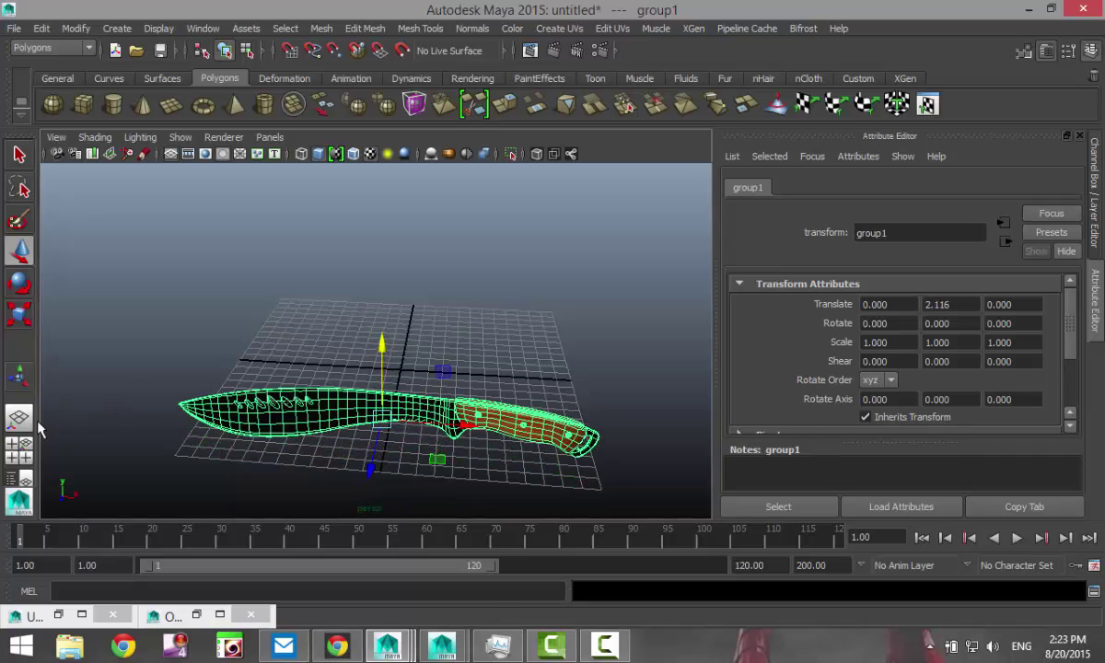
Step: Lower the knife group to about 1.882 in Y against the side-view grid and move it to about -9.419 in Z
left_click(19, 451)
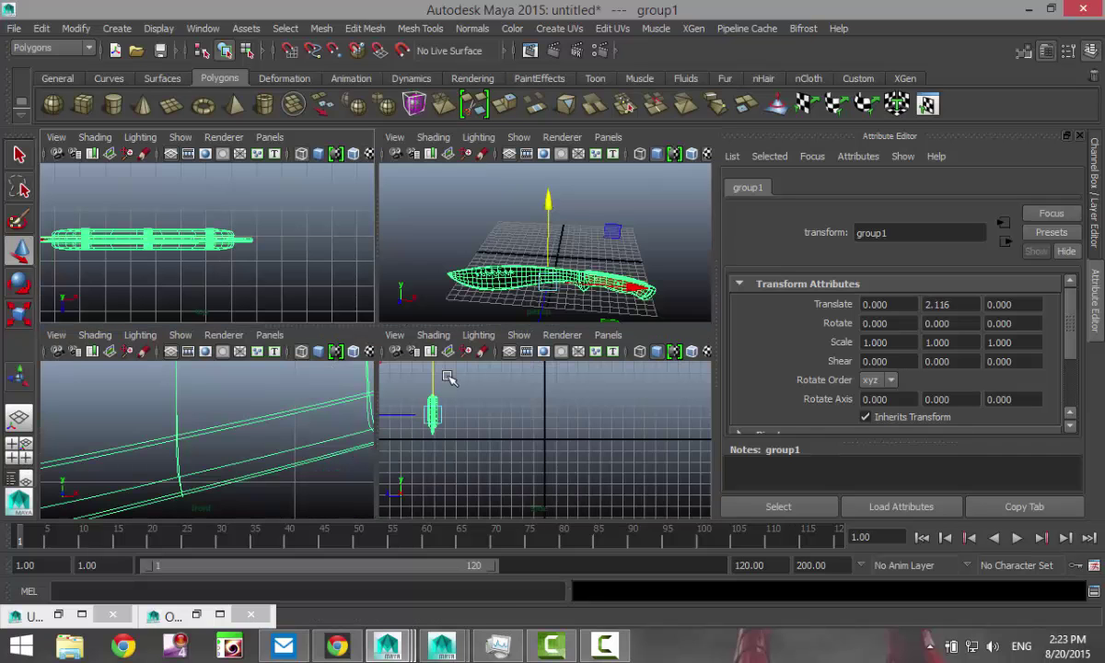
left_click_drag(431, 372, 434, 376)
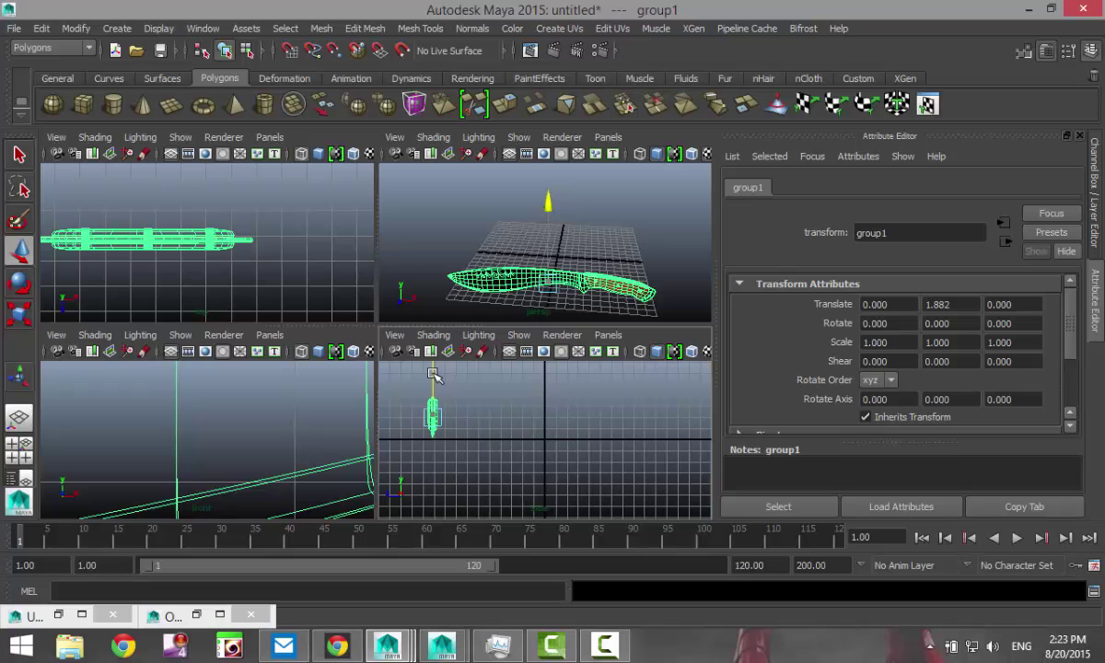
key("space")
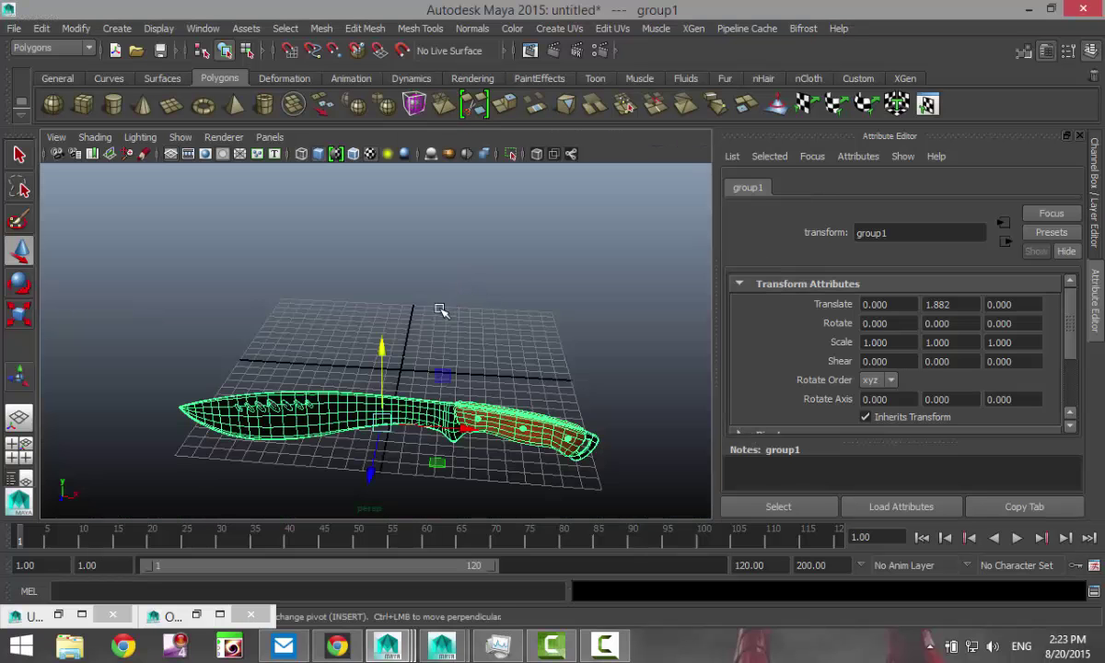
left_click_drag(352, 385, 311, 412, "alt")
left_click_drag(389, 414, 422, 426, "alt")
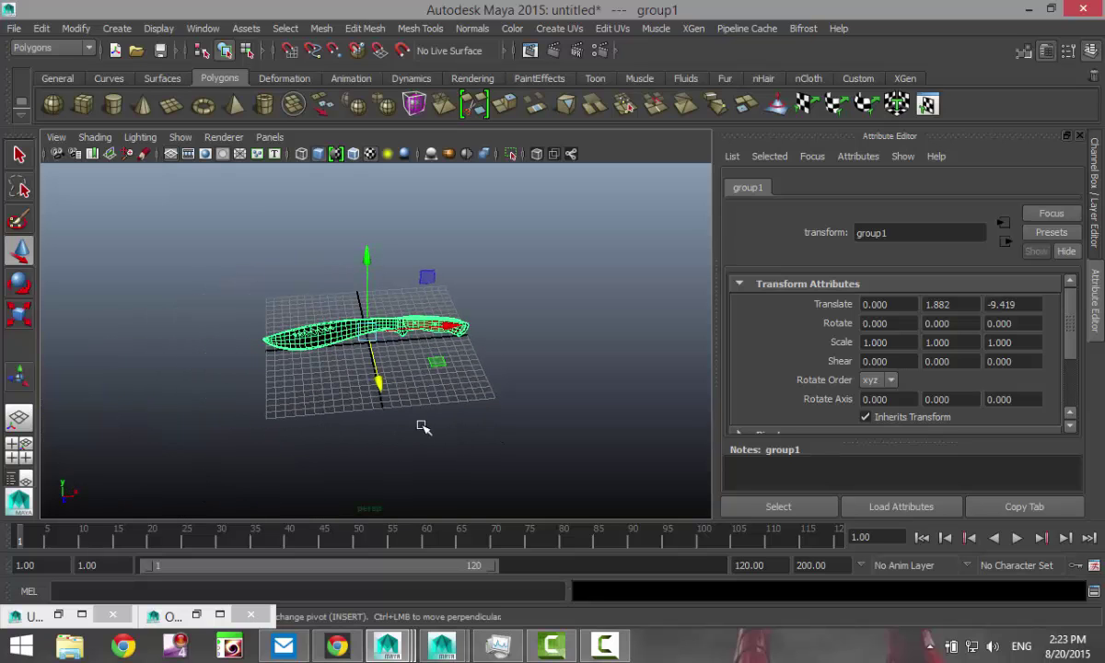
Step: Create a large polygon plane beneath the knife and scale it to about 4.706 in X and 3.390 in Z
left_click(171, 104)
left_click_drag(407, 371, 849, 495)
key("r")
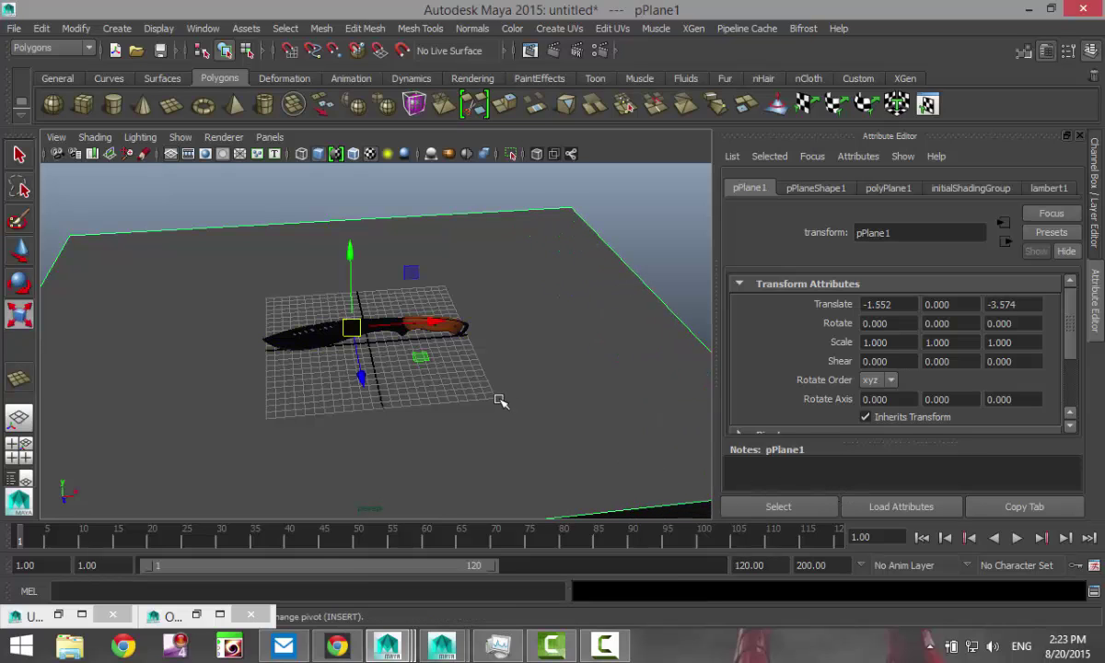
left_click_drag(437, 328, 645, 285)
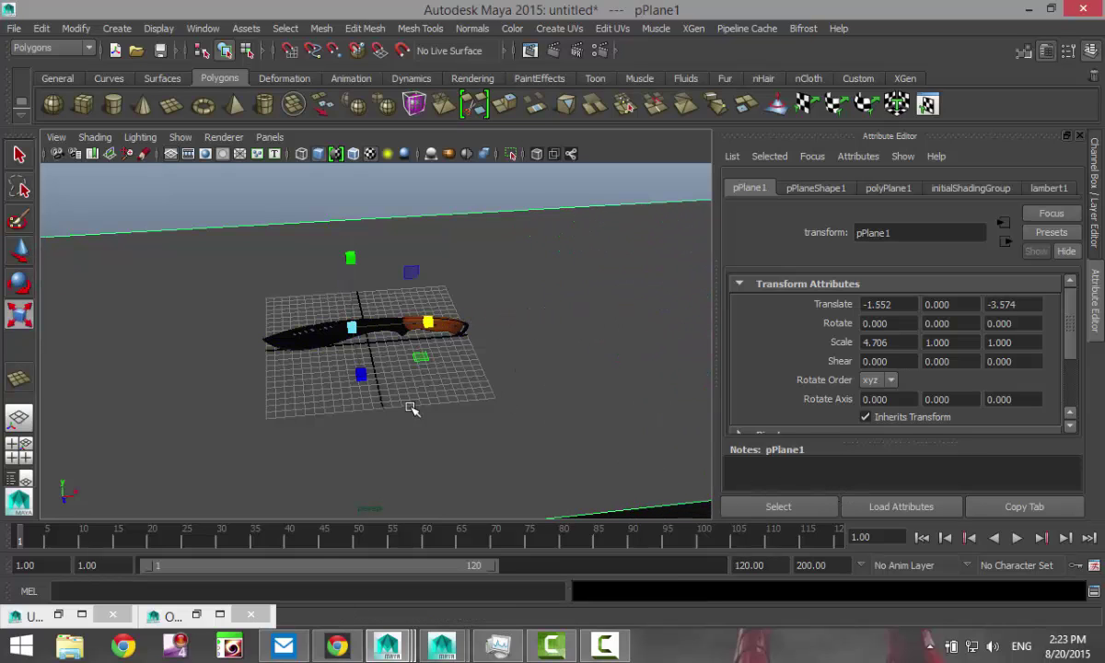
left_click_drag(367, 380, 361, 456)
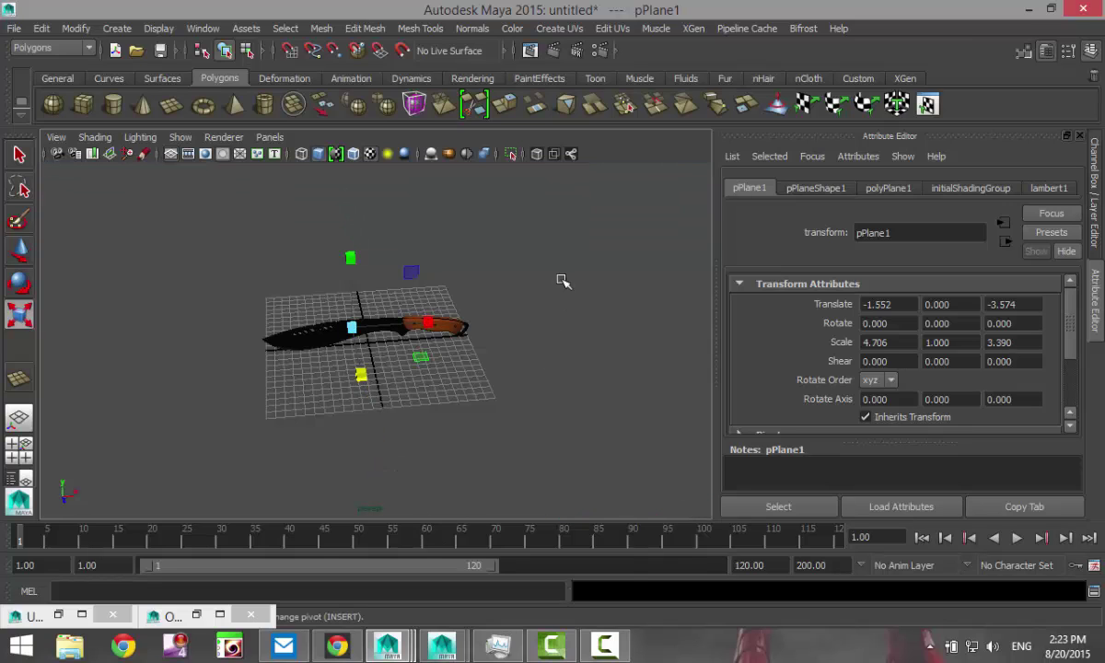
Step: Assign a new Phong E material to the ground plane and set its color to white
right_click_drag(564, 281, 538, 550)
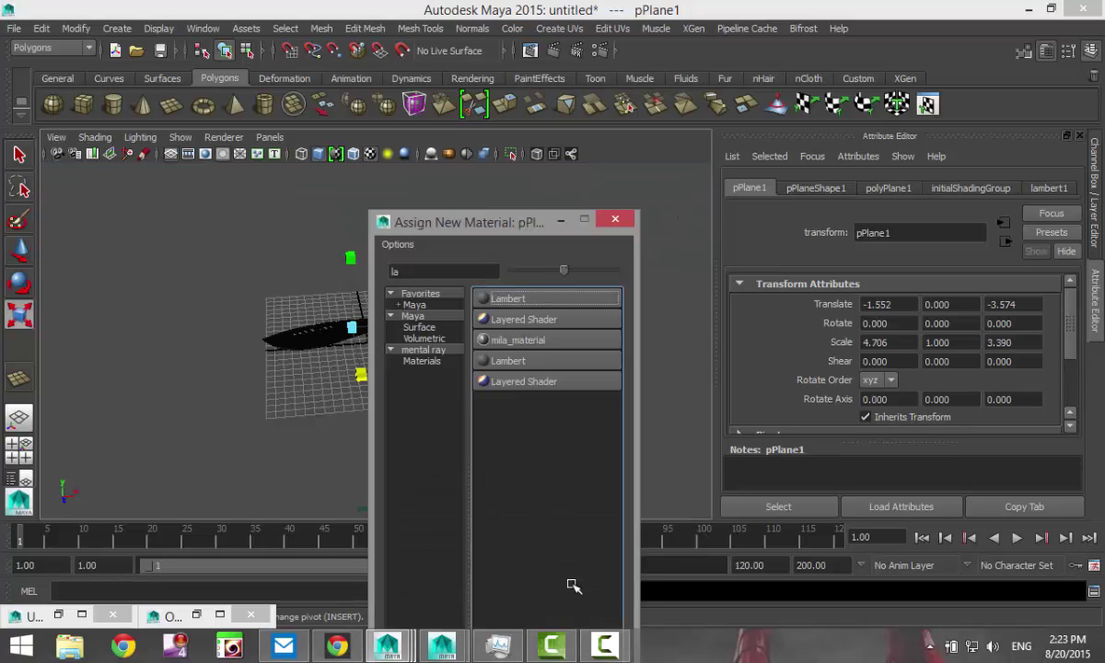
double_click(457, 273)
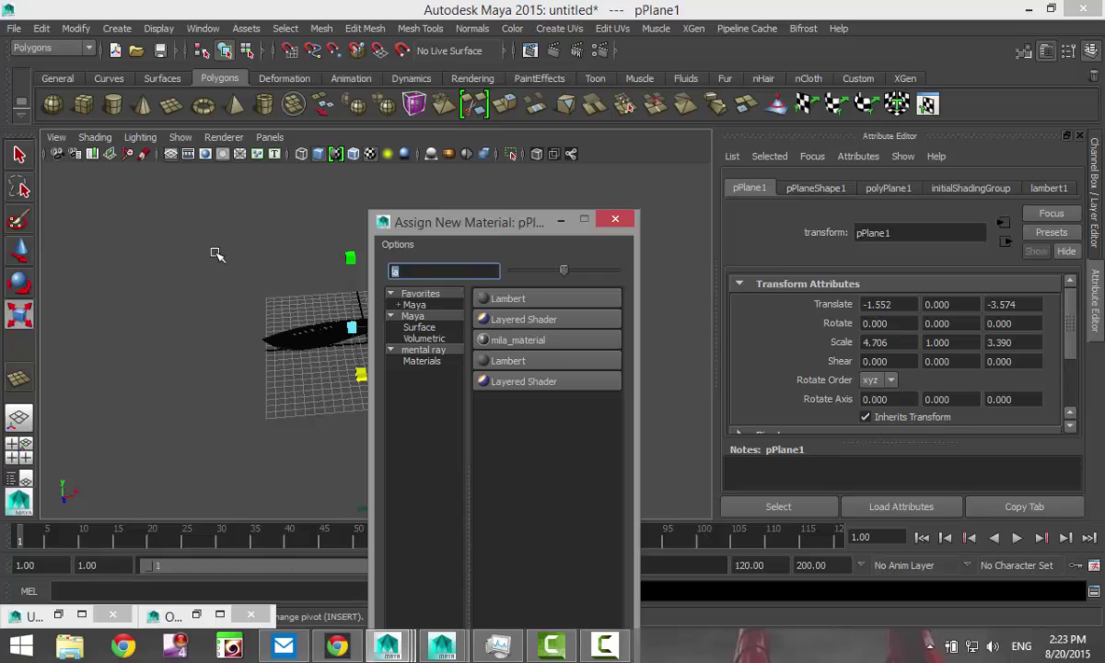
type("ph")
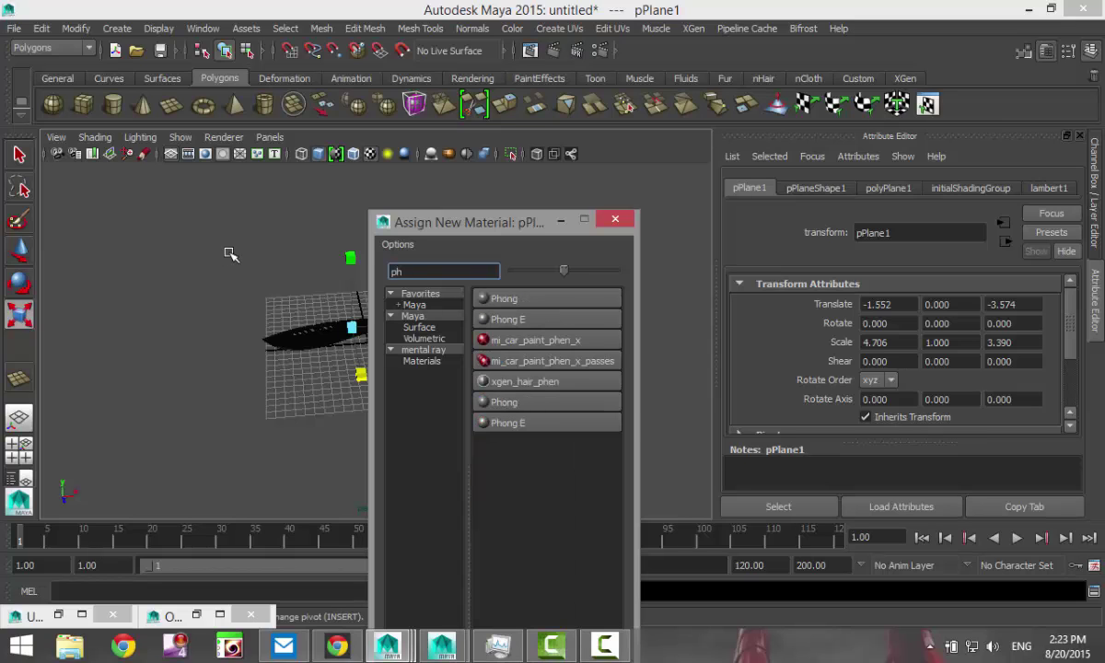
left_click(542, 320)
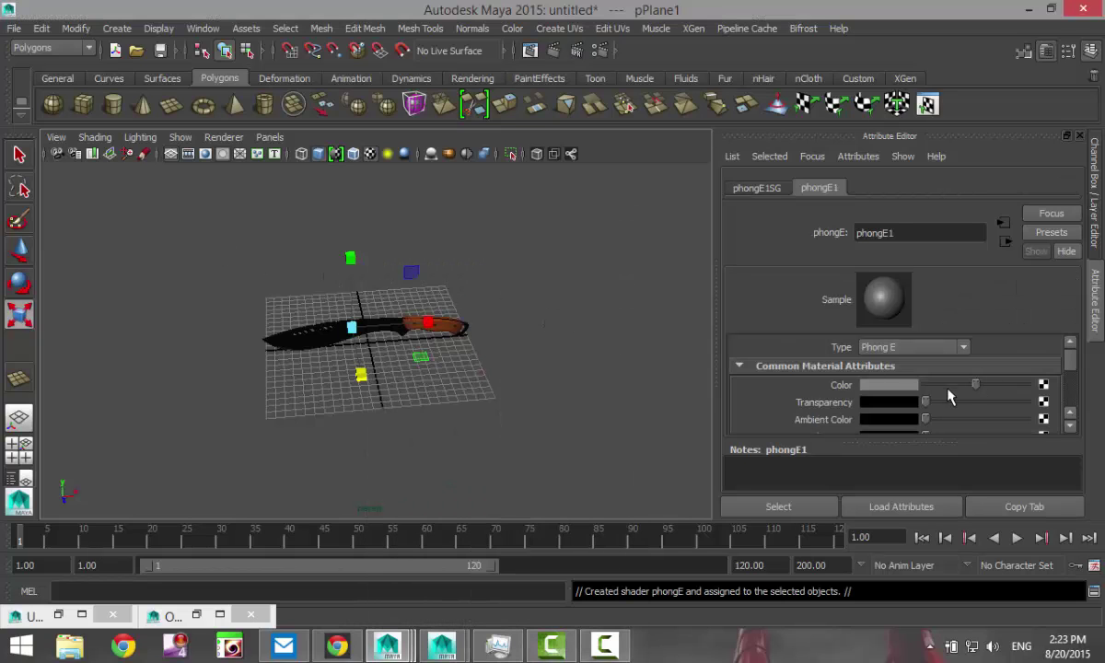
left_click_drag(975, 387, 1044, 388)
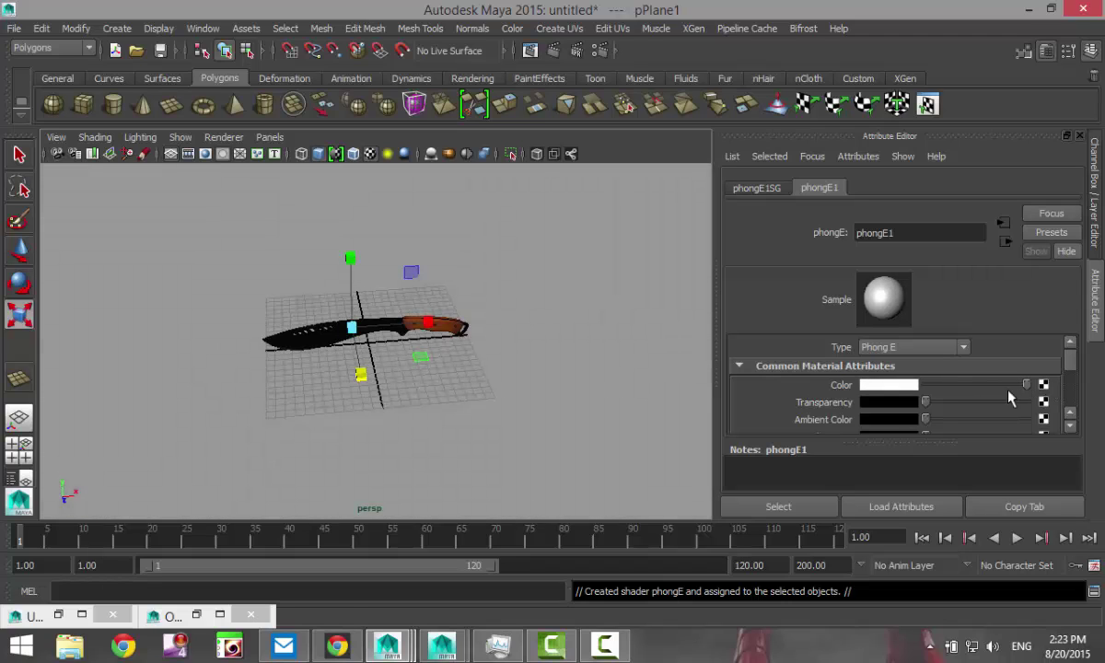
Step: Switch the ground plane to edge selection and select its far edge behind the knife
scroll(524, 327, "down", 5)
middle_click_drag(481, 290, 617, 451, "alt")
right_click_drag(425, 256, 422, 192)
left_click(441, 255)
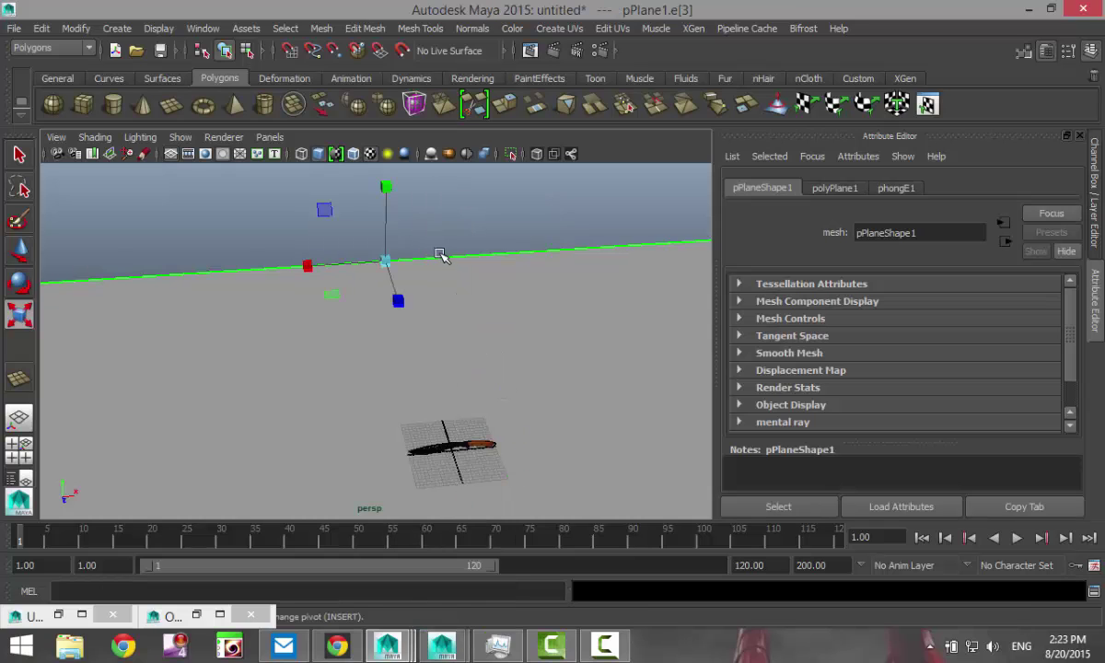
left_click(365, 28)
left_click(419, 464)
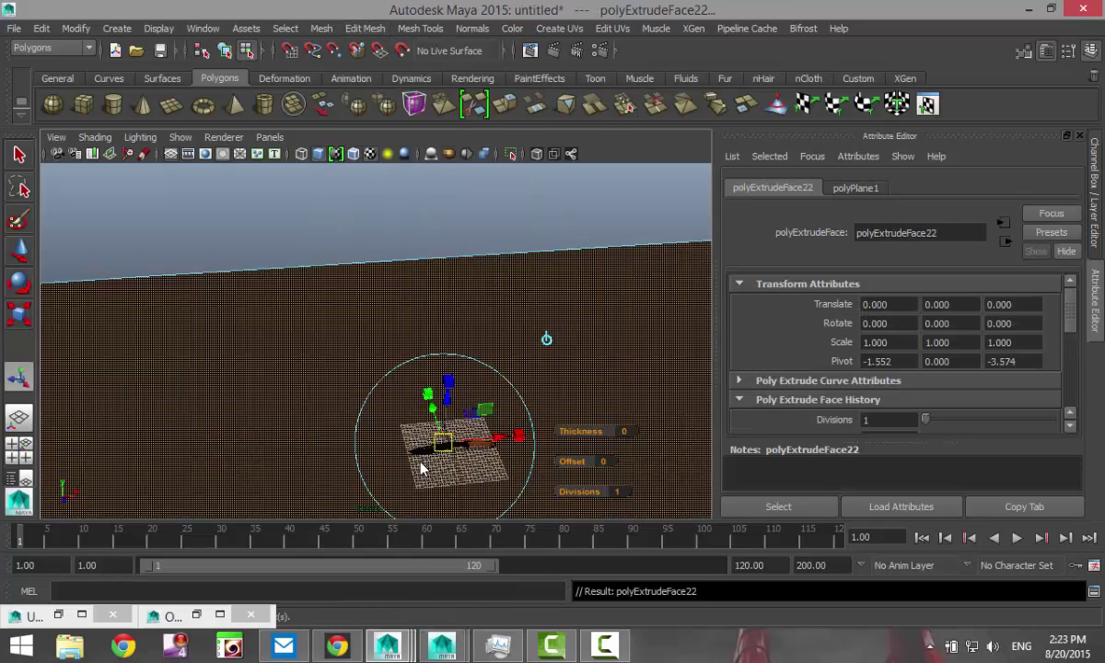
key("w")
left_click_drag(448, 377, 456, 293)
key("ctrl+z")
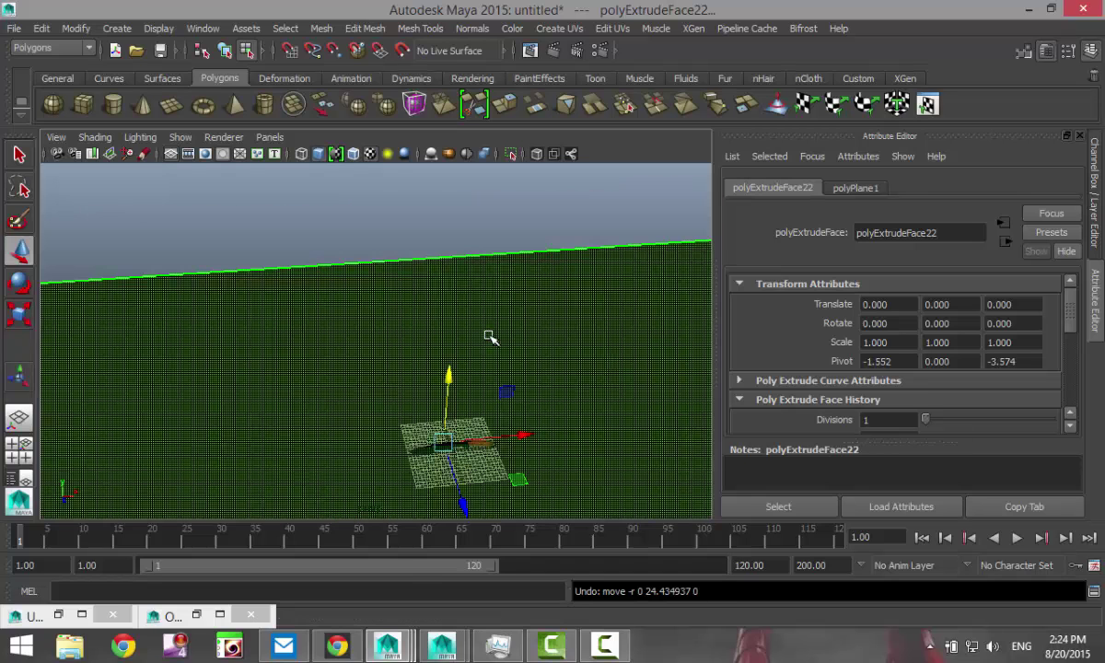
key("ctrl+z")
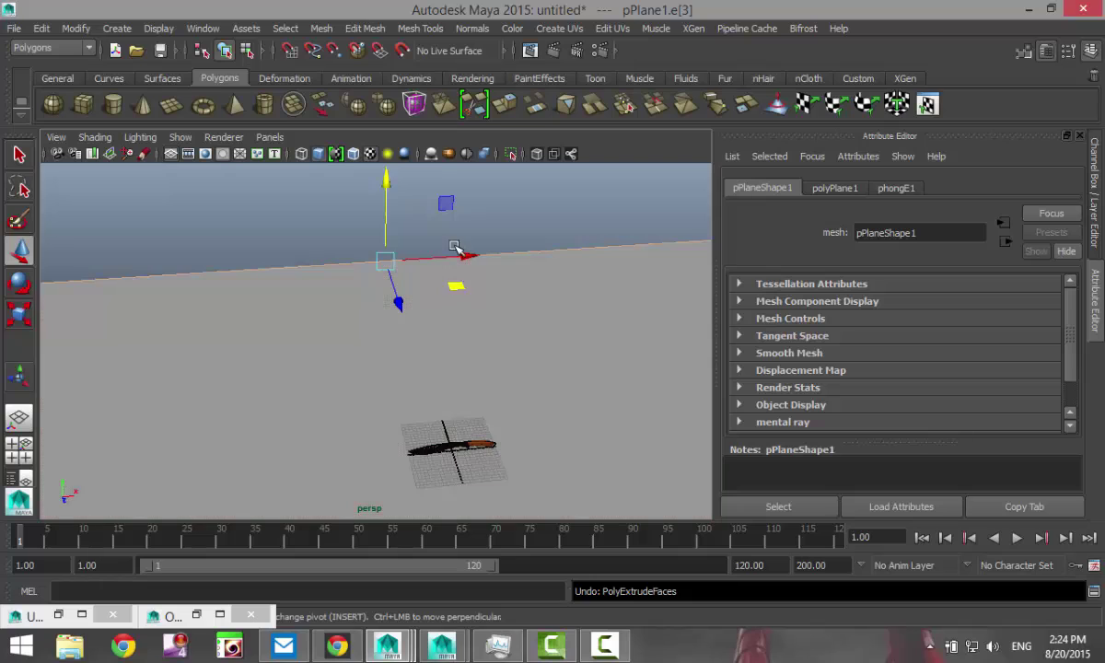
Step: Extrude the plane's far edge and pull it straight up to form a tall back wall
left_click(371, 30)
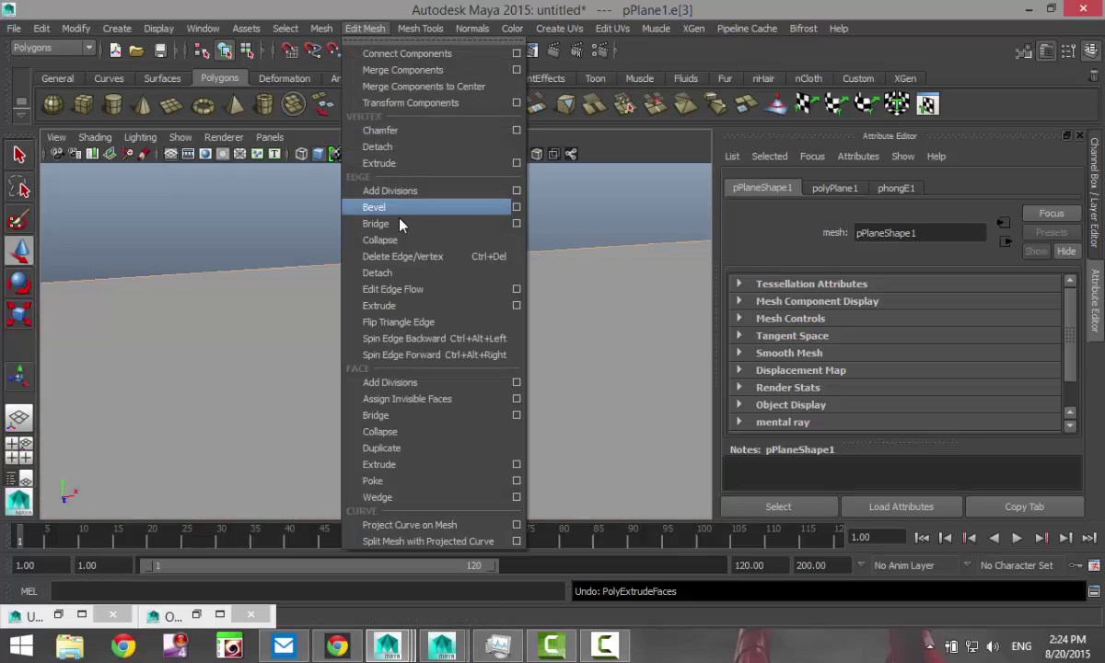
left_click(406, 308)
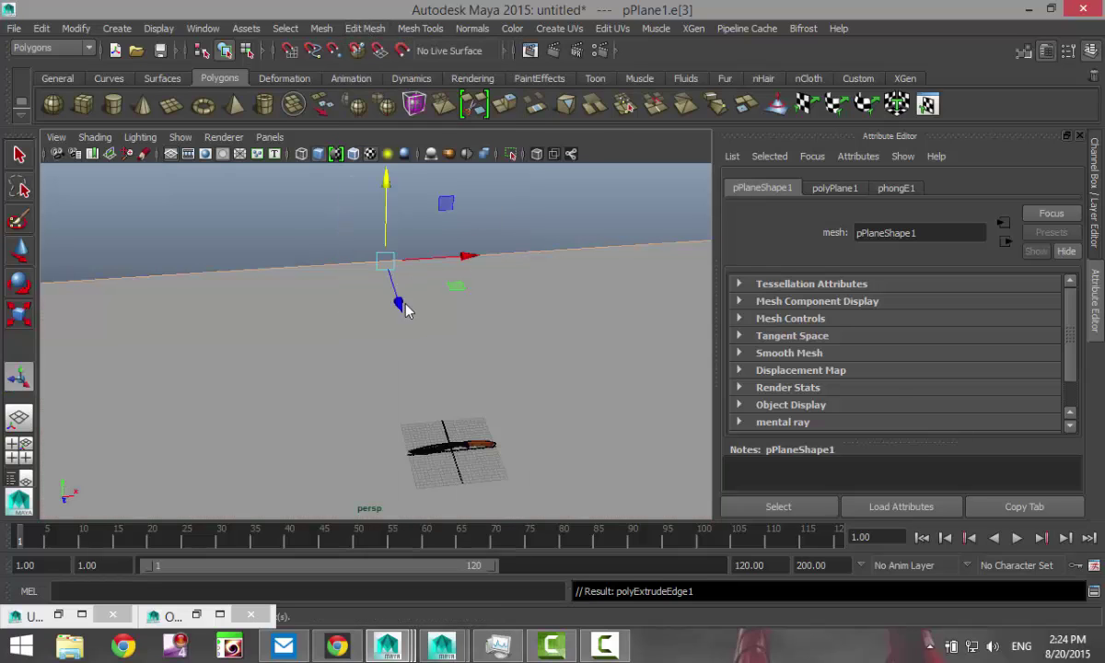
left_click_drag(389, 219, 405, 4)
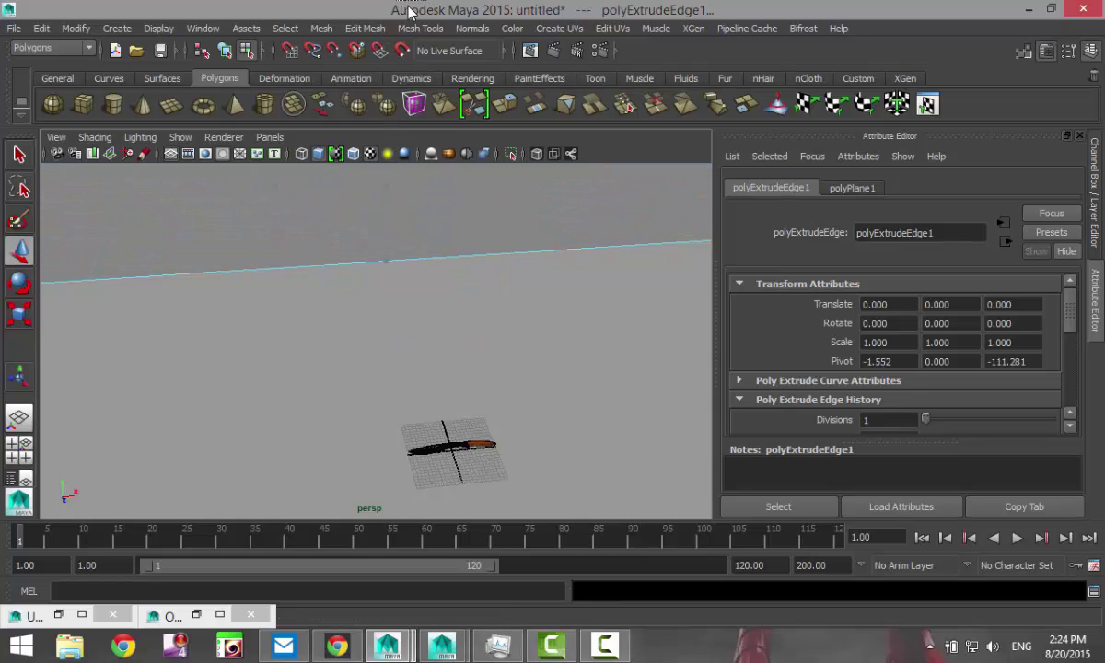
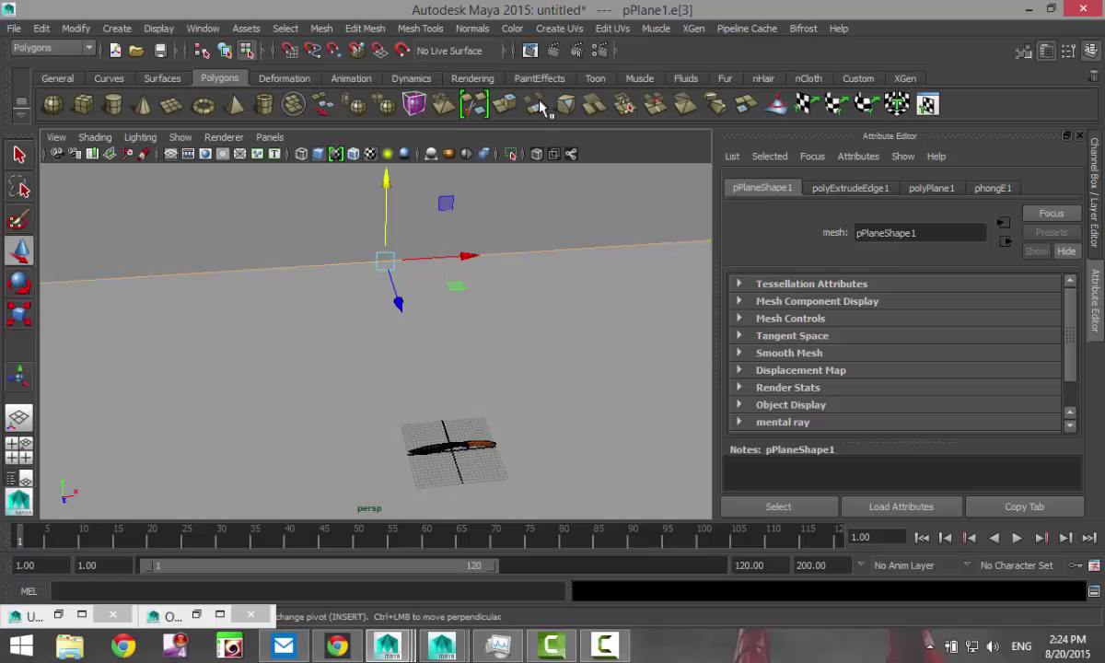
Step: Bevel the edge between floor and back wall, using 10 segments and a fraction of about 0.917
left_click(362, 28)
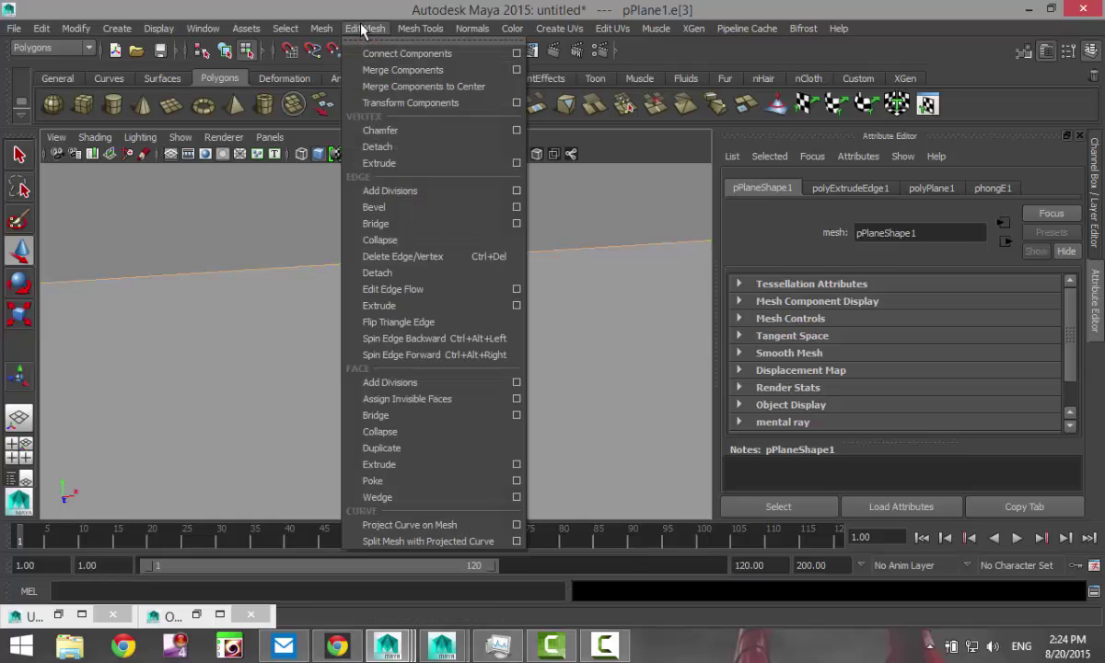
left_click(375, 206)
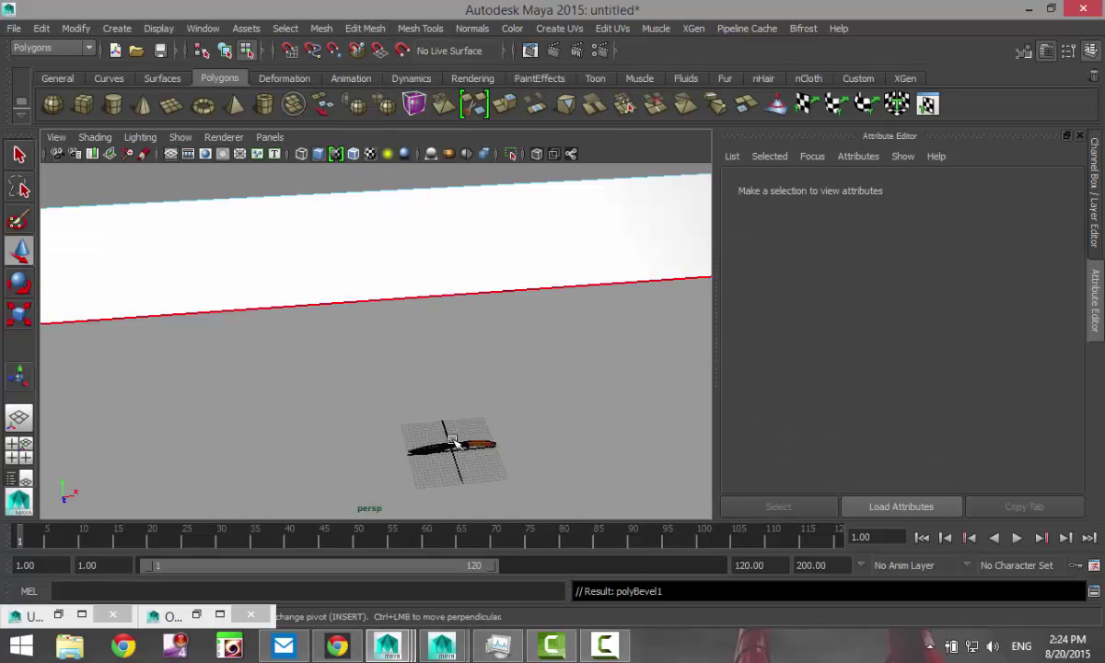
scroll(453, 441, "down", 4)
scroll(580, 360, "up", 2)
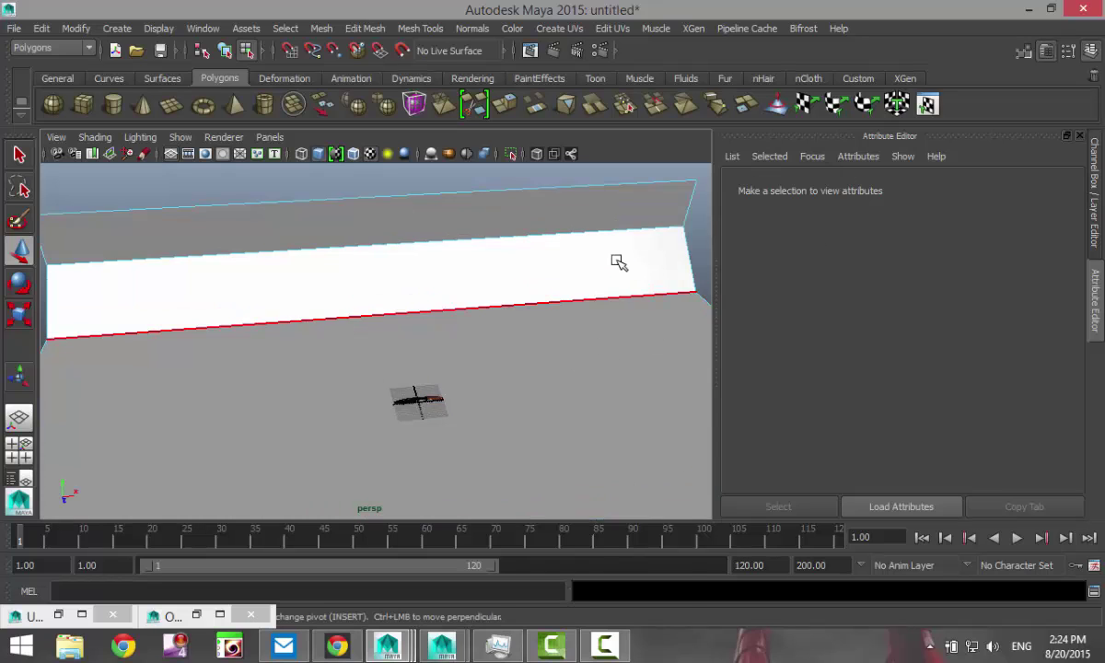
right_click_drag(622, 241, 681, 212)
left_click(632, 238)
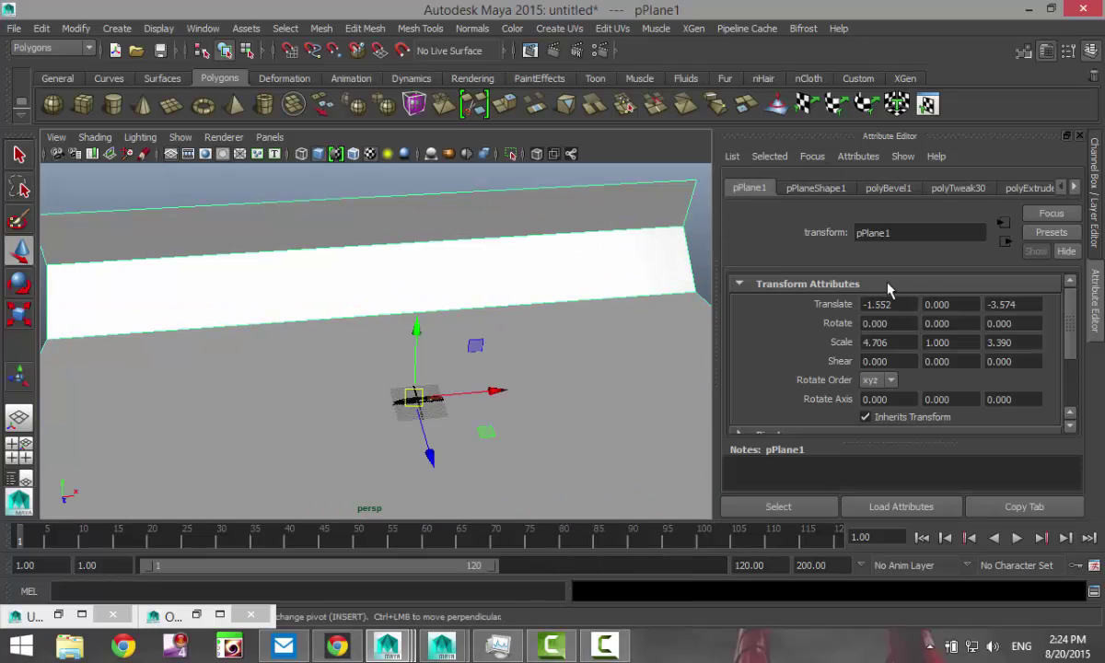
left_click(889, 188)
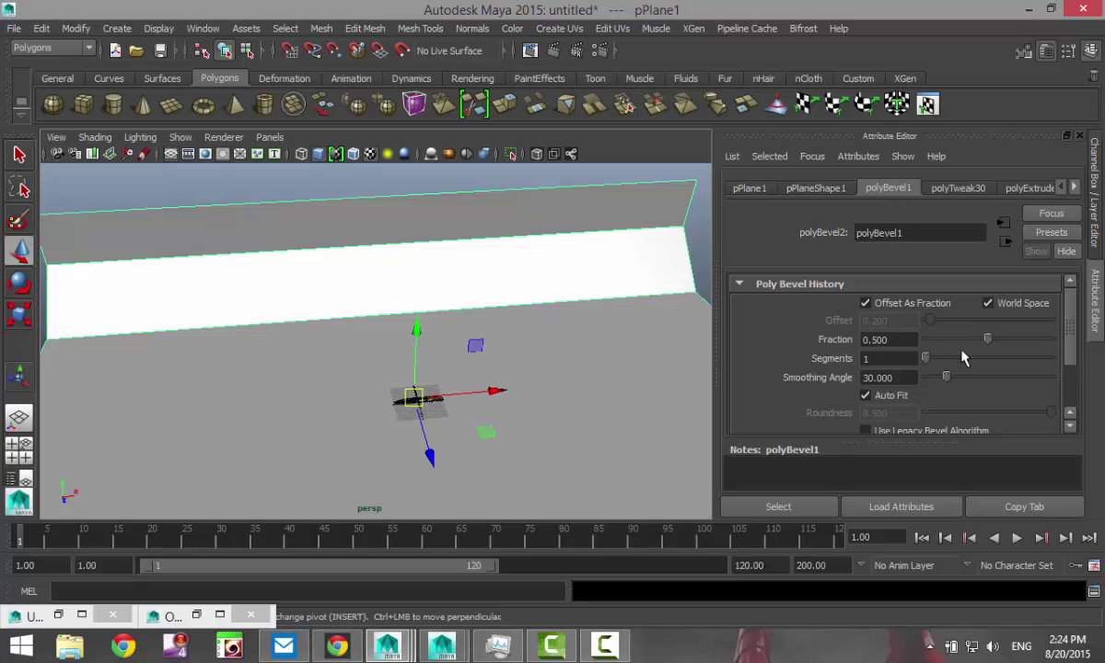
left_click_drag(928, 365, 1043, 346)
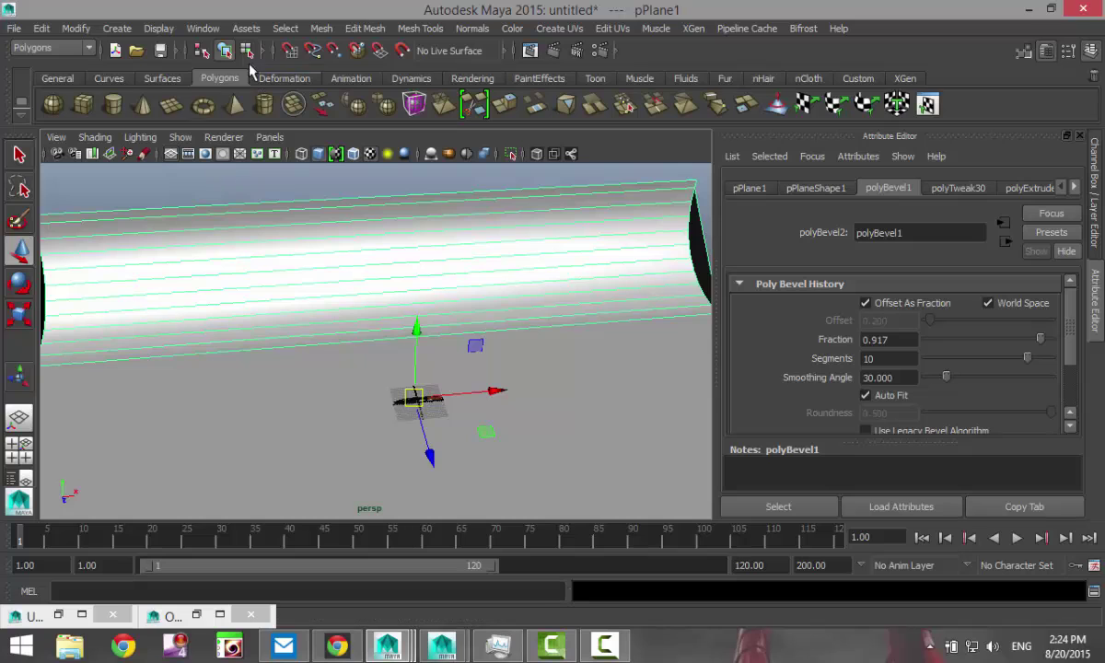
Step: Select the knife group, group1, and move it toward the back wall to about -48.295 in Z
left_click(202, 29)
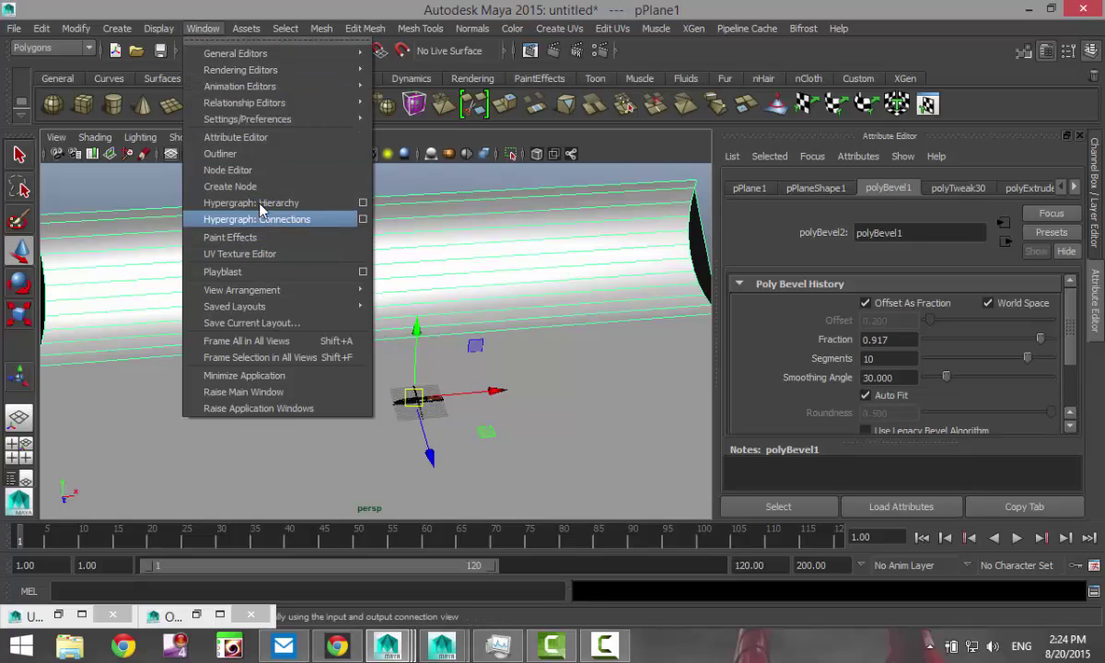
left_click(228, 153)
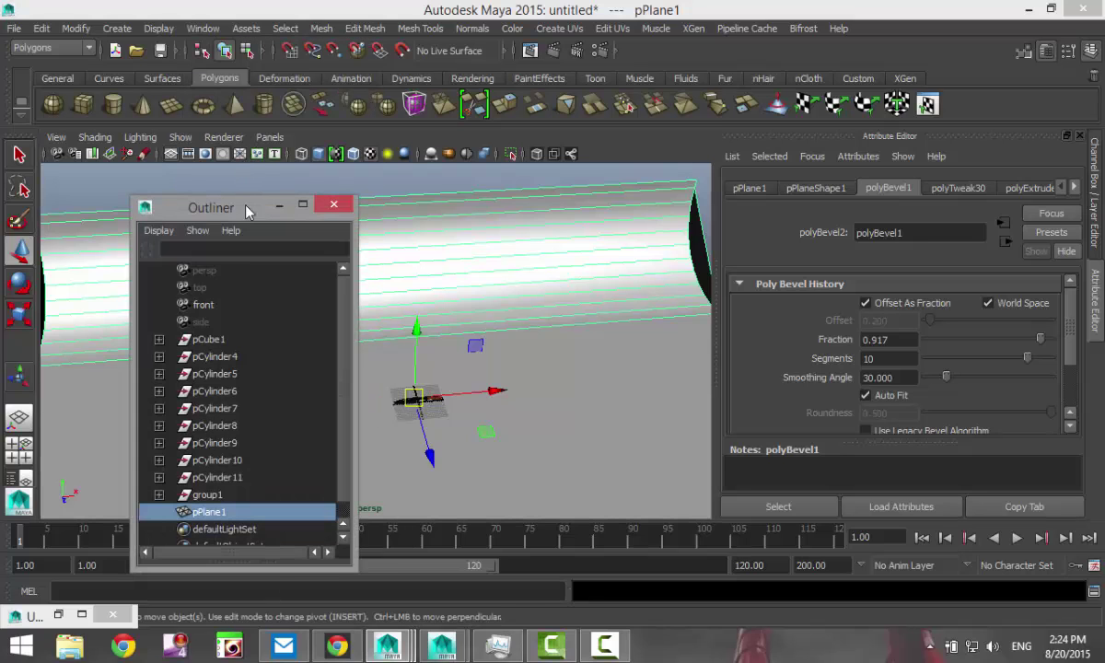
left_click(205, 494)
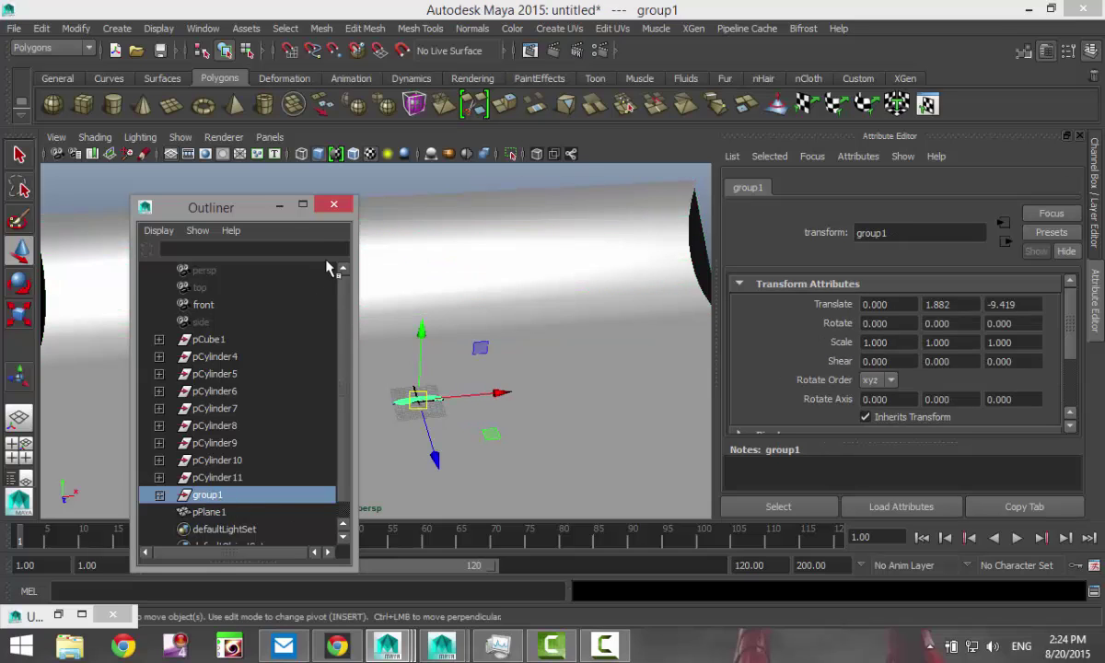
left_click(279, 204)
left_click_drag(433, 457, 424, 403)
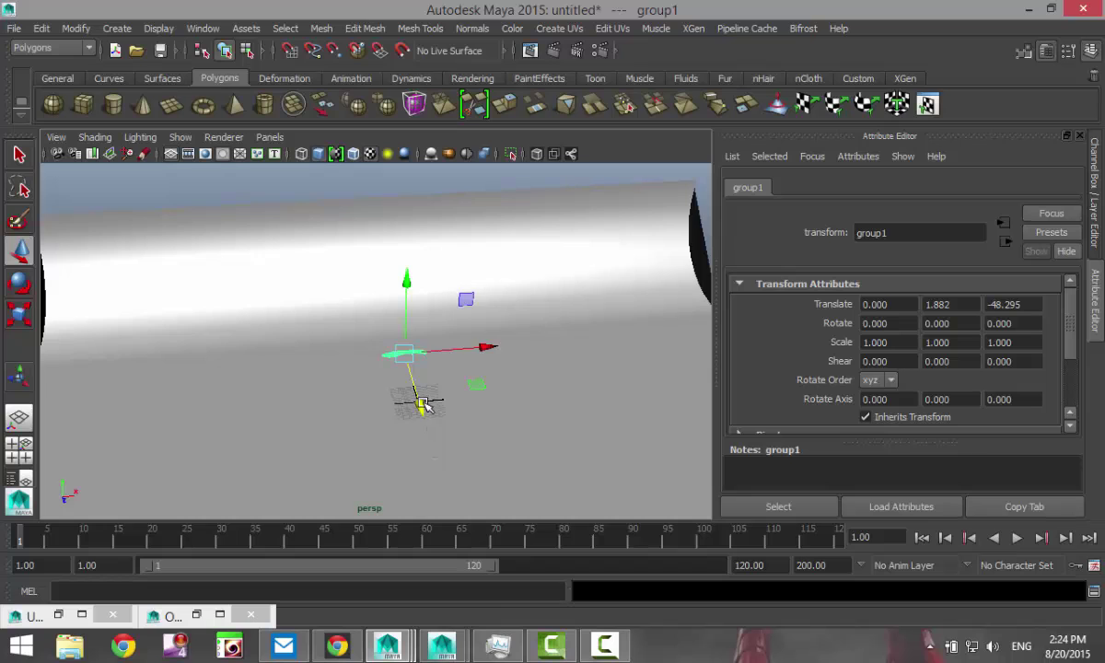
Step: Compose an angled perspective view showing the whole knife against the backdrop, and turn on the resolution gate to frame it
scroll(442, 428, "down", 8)
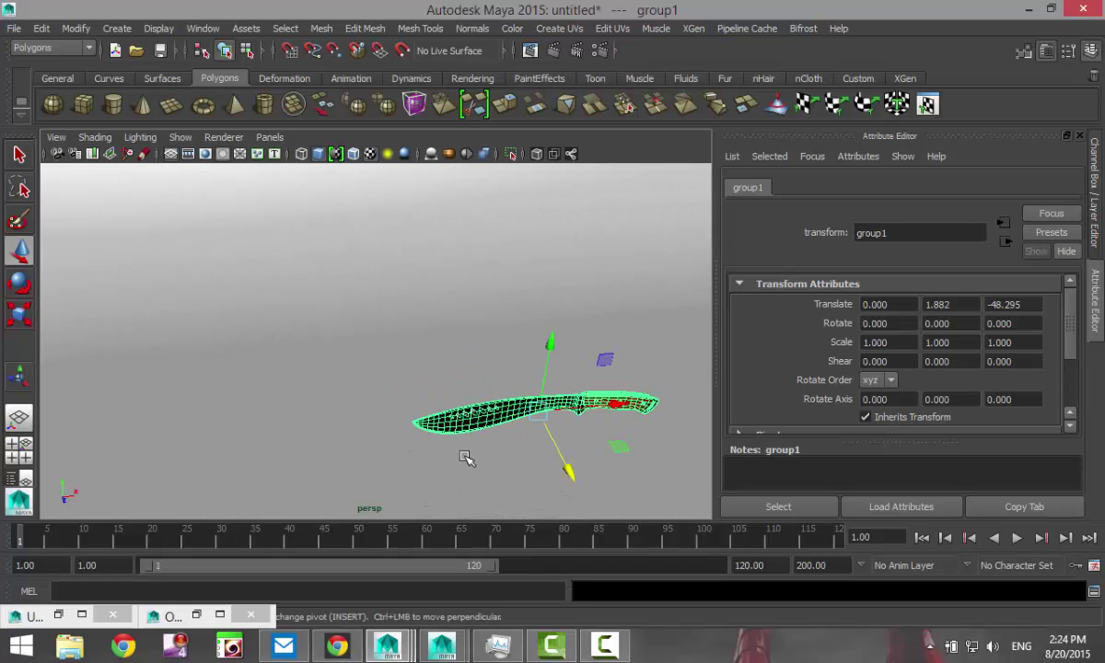
middle_click_drag(465, 458, 370, 456, "alt")
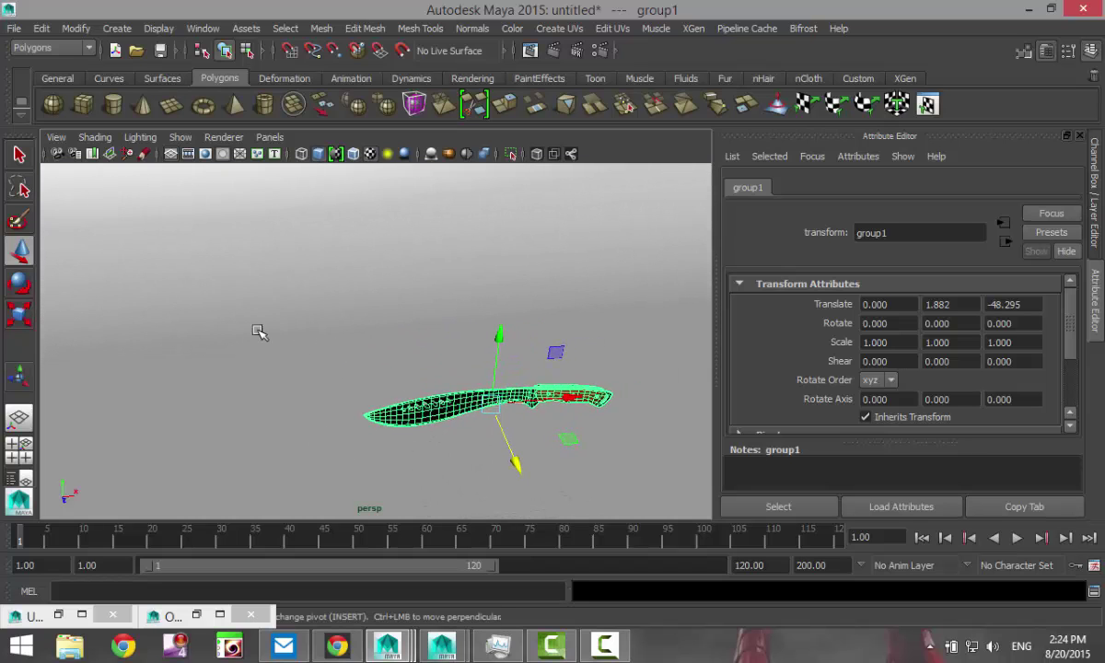
scroll(411, 362, "up", 3)
left_click_drag(541, 453, 533, 447, "alt")
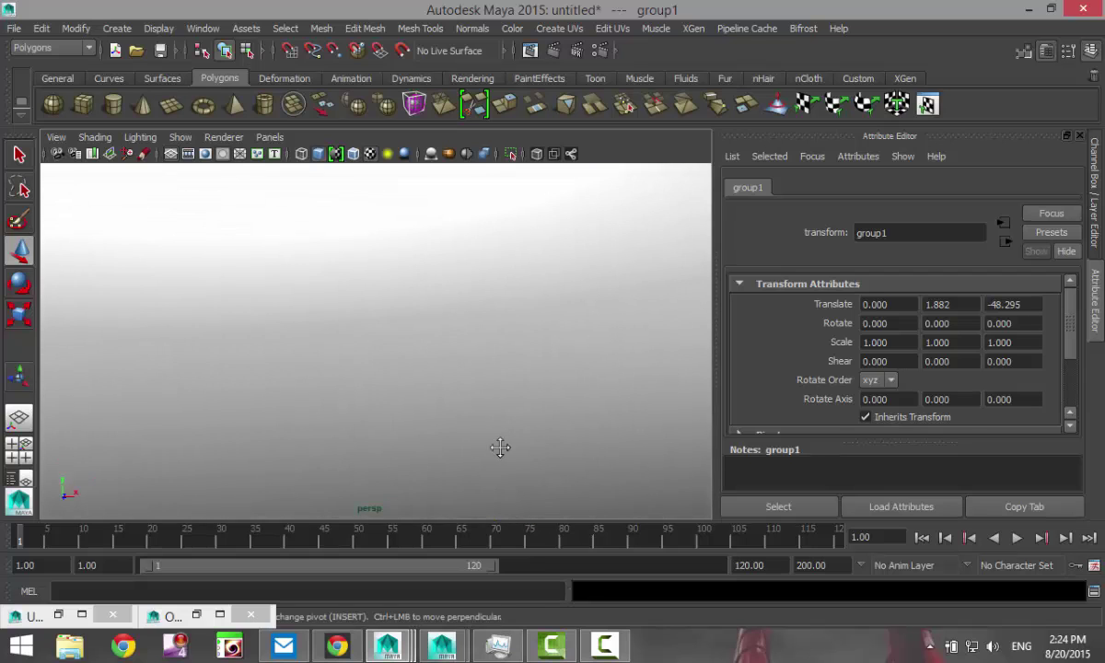
left_click_drag(378, 271, 440, 359, "alt")
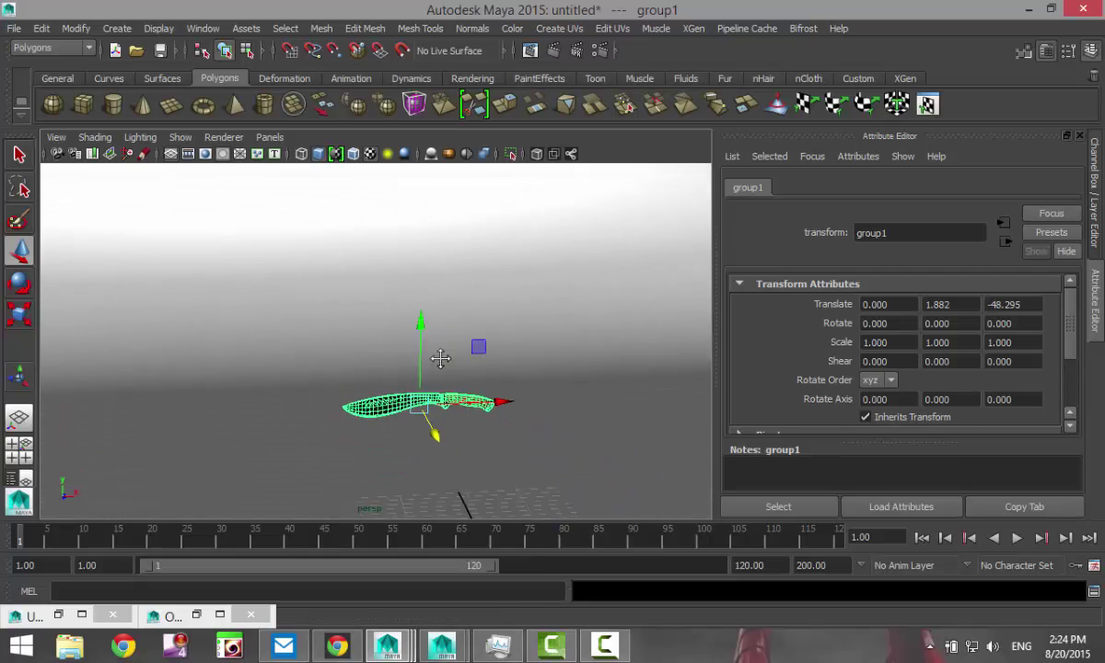
middle_click_drag(440, 358, 373, 295, "alt")
scroll(416, 363, "up", 6)
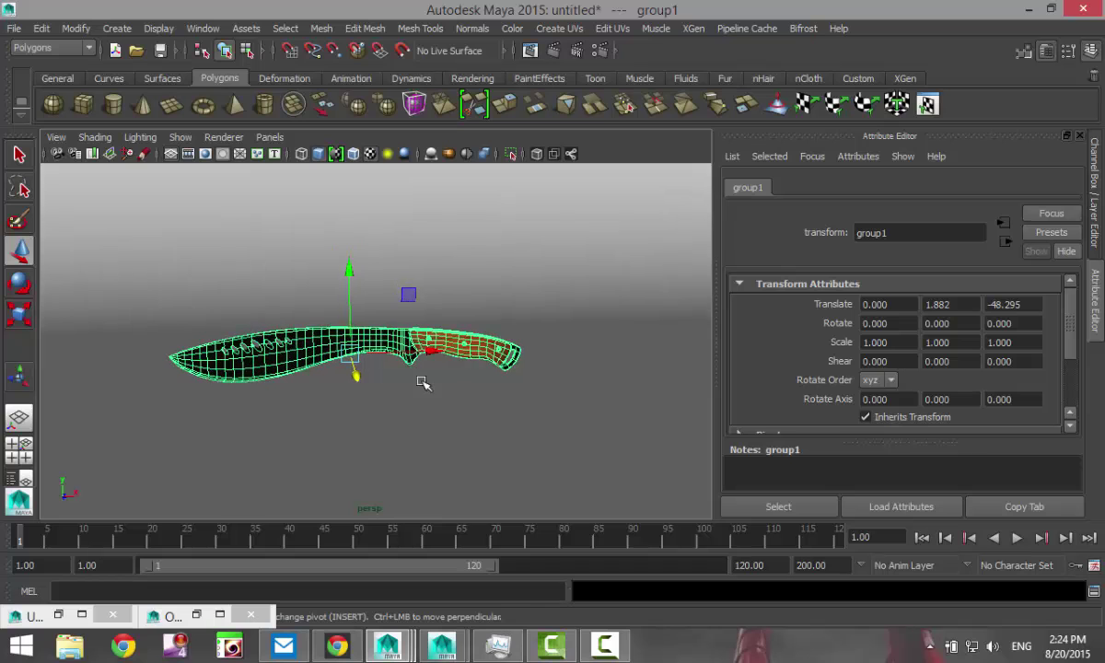
scroll(424, 378, "up", 4)
scroll(339, 395, "down", 4)
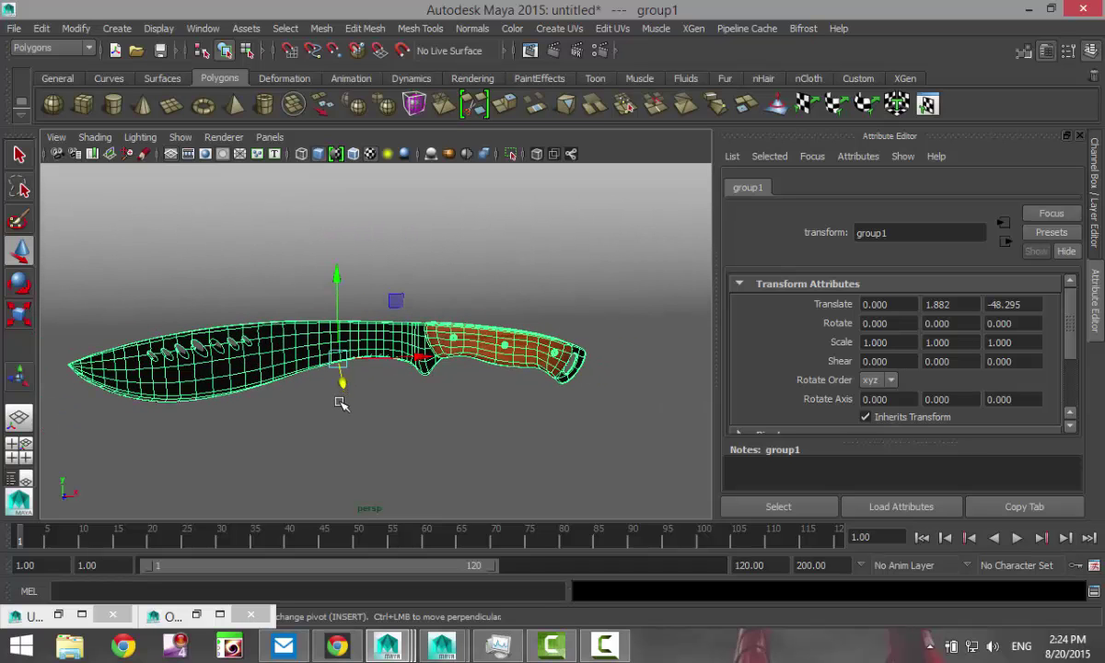
left_click_drag(343, 407, 345, 419, "alt")
middle_click_drag(345, 419, 632, 390, "alt")
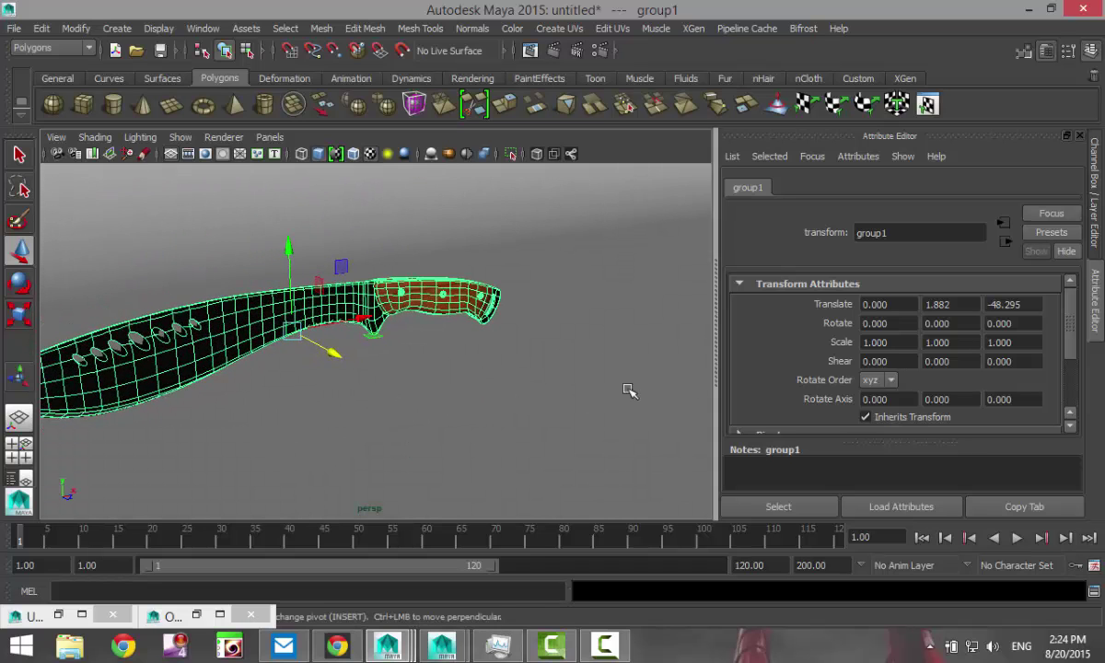
left_click_drag(632, 390, 366, 351, "alt")
middle_click_drag(366, 353, 417, 353, "alt")
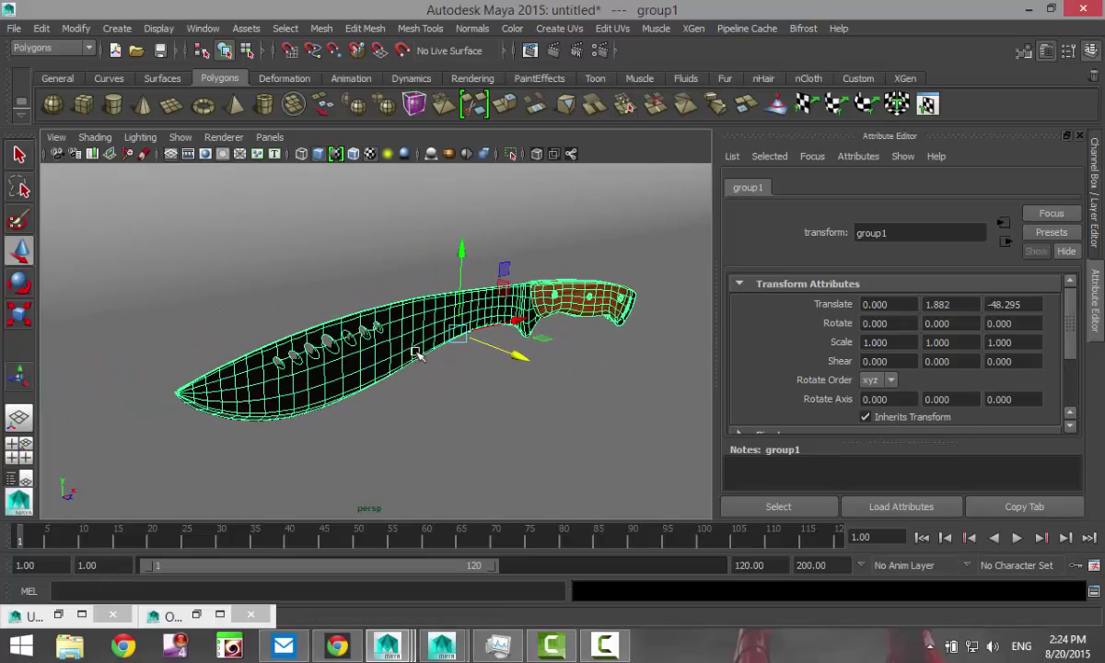
left_click_drag(414, 348, 419, 381, "alt")
left_click_drag(433, 300, 227, 259, "alt")
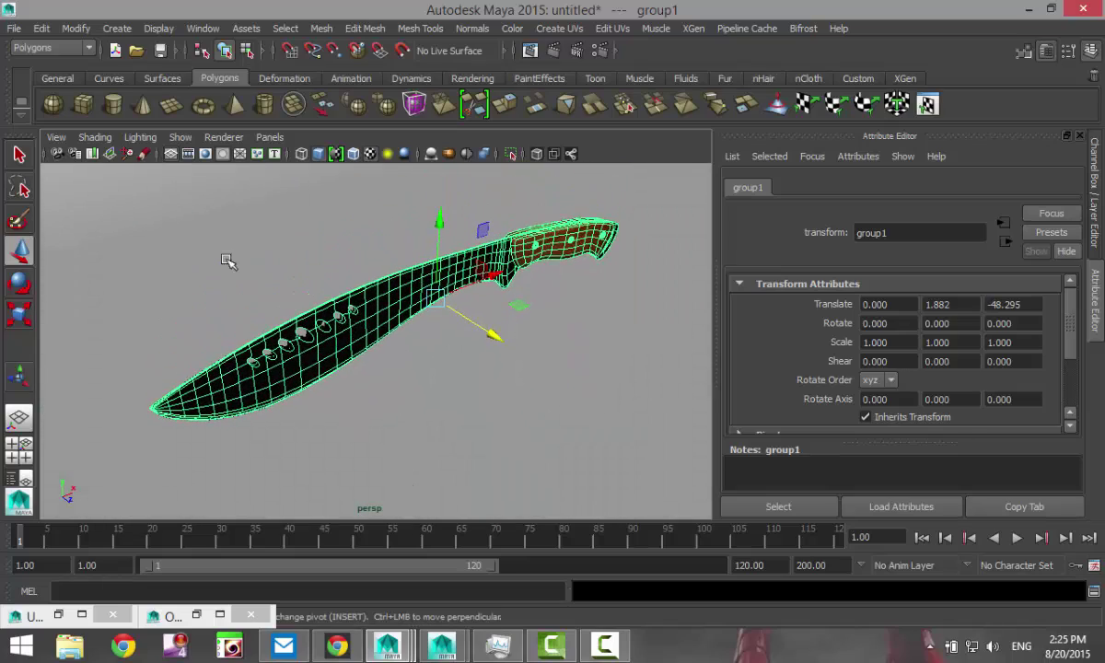
left_click(205, 154)
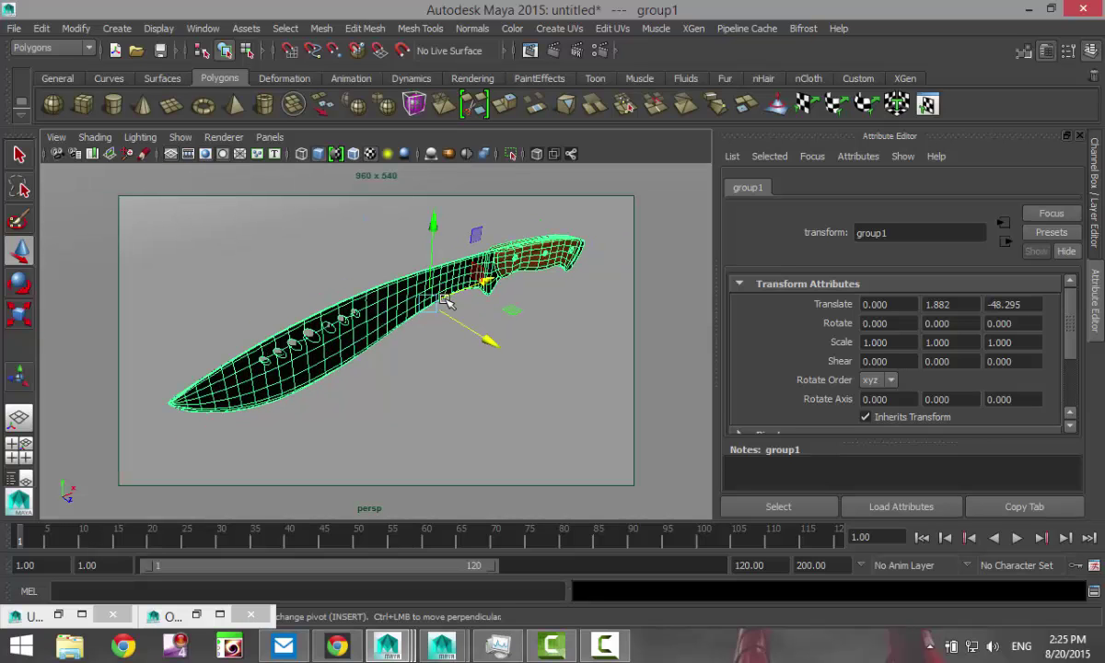
left_click_drag(447, 302, 447, 364, "alt")
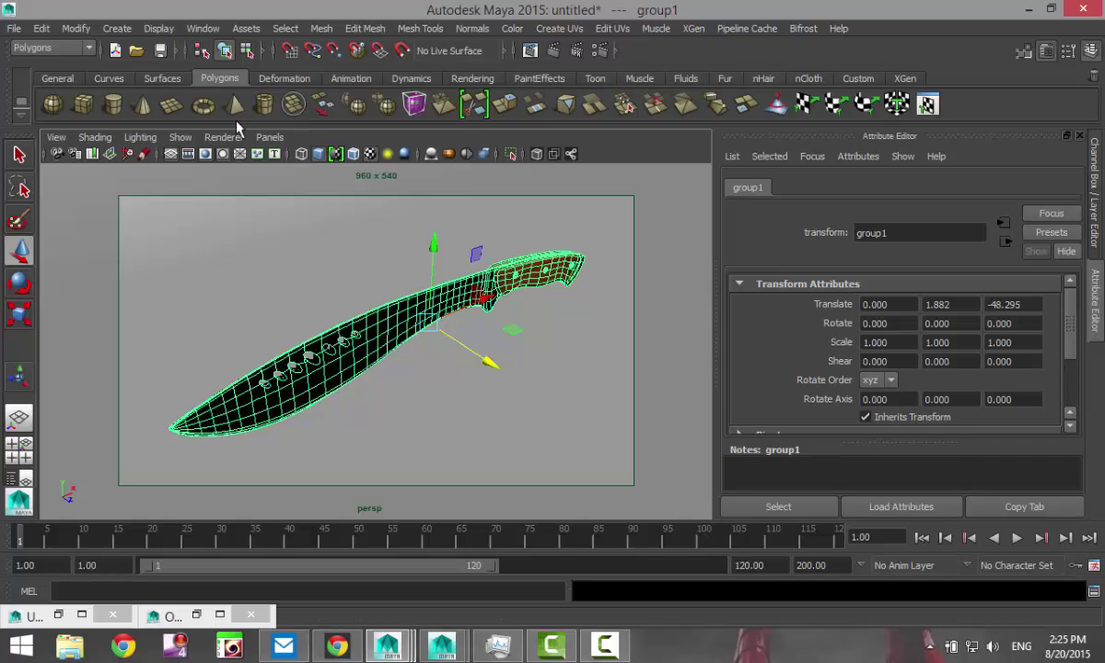
Step: Name a bookmark of the framed camera view "new" in the Bookmark Editor and close the editor
left_click(57, 138)
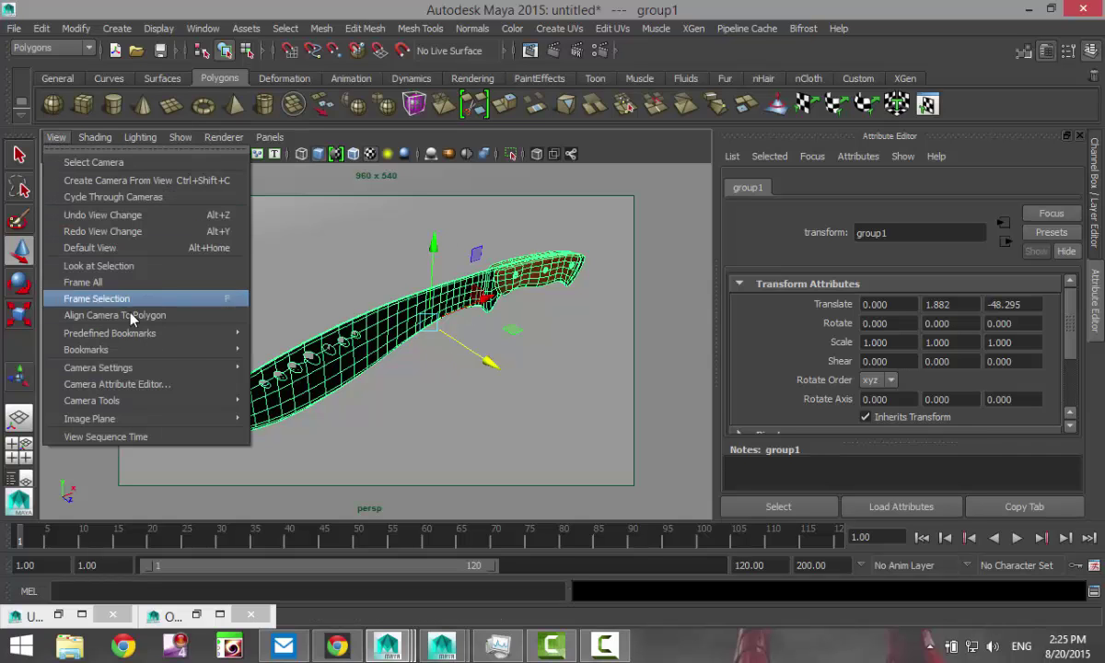
mouse_move(216, 350)
left_click(304, 351)
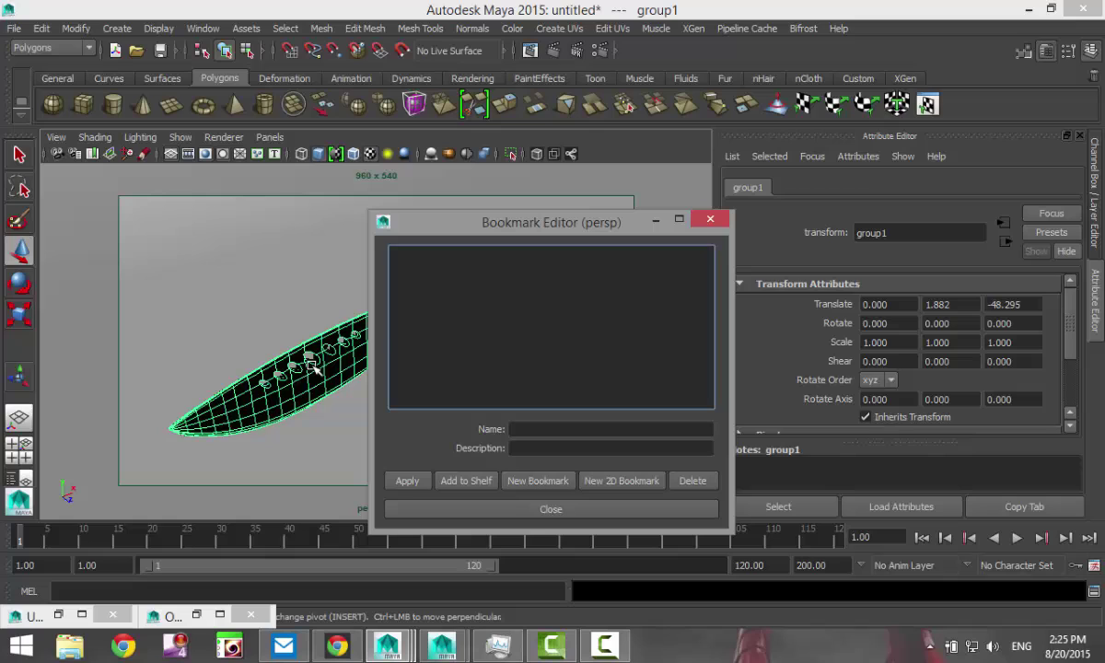
left_click(565, 431)
type("new")
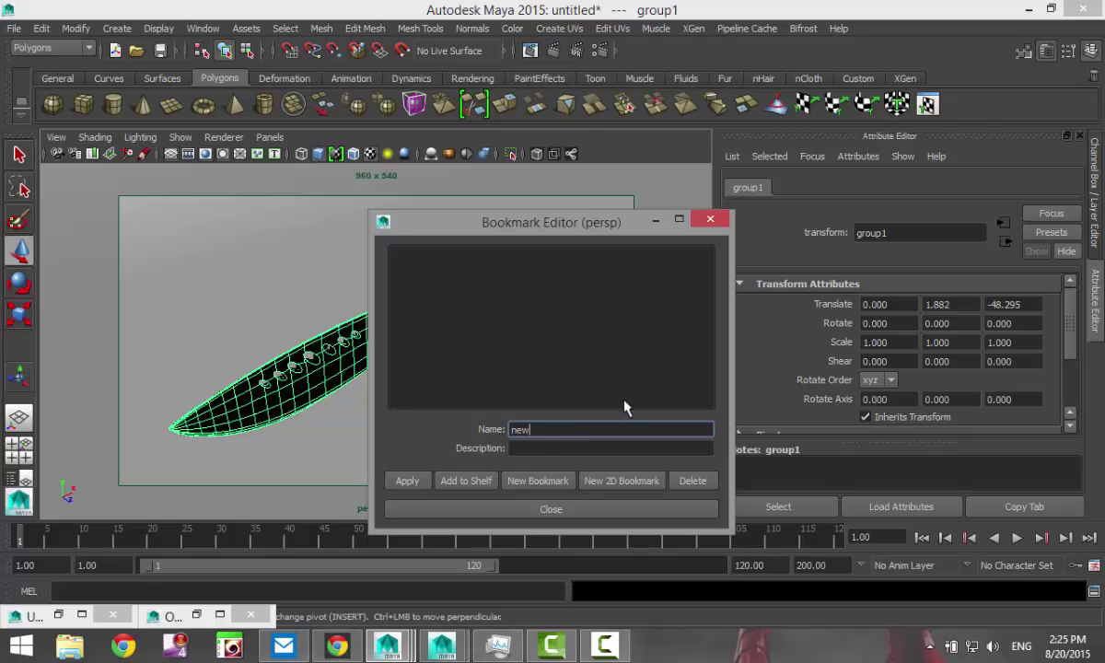
left_click(513, 514)
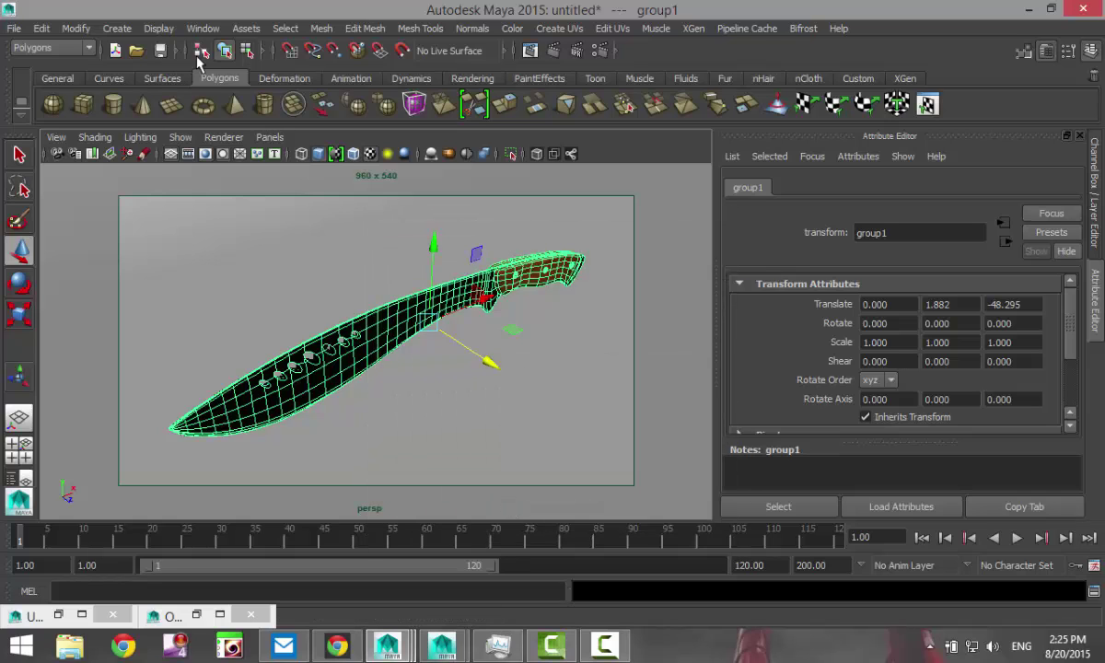
Step: Create an area light and move it above the knife to about 34.724 in Y and -34.779 in Z
left_click(117, 29)
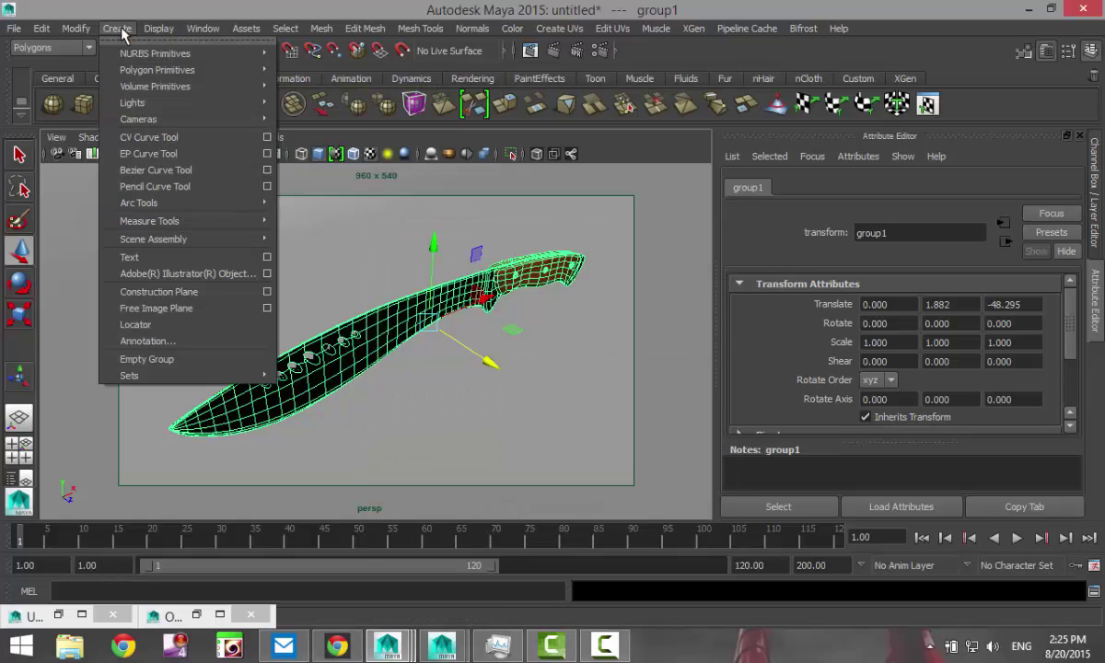
mouse_move(191, 100)
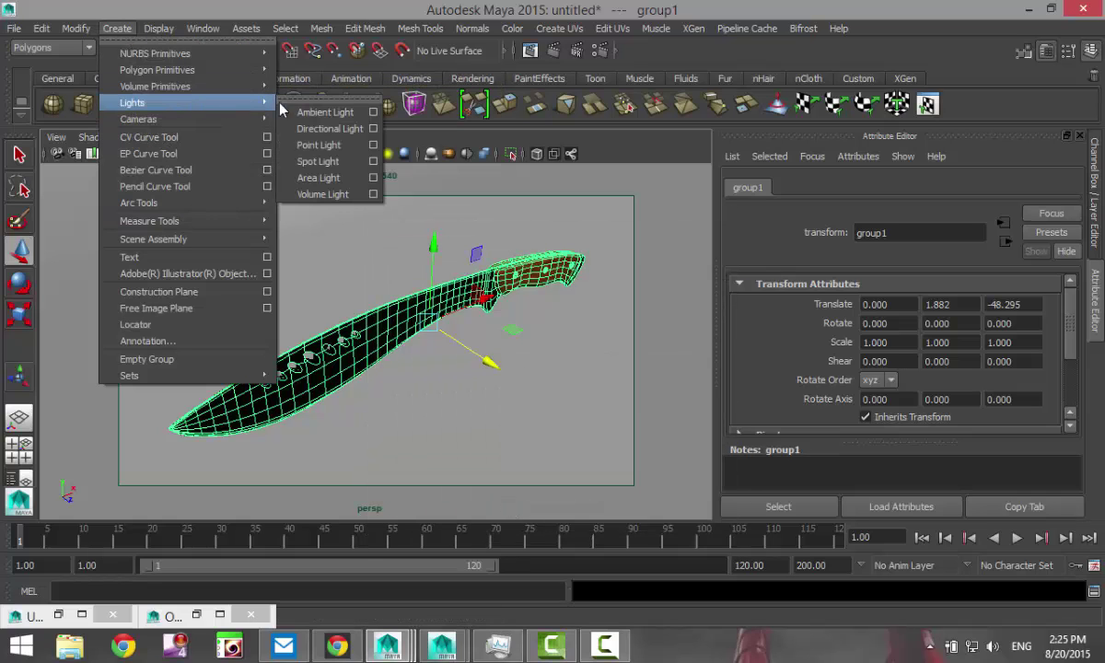
left_click(324, 177)
scroll(391, 299, "down", 5)
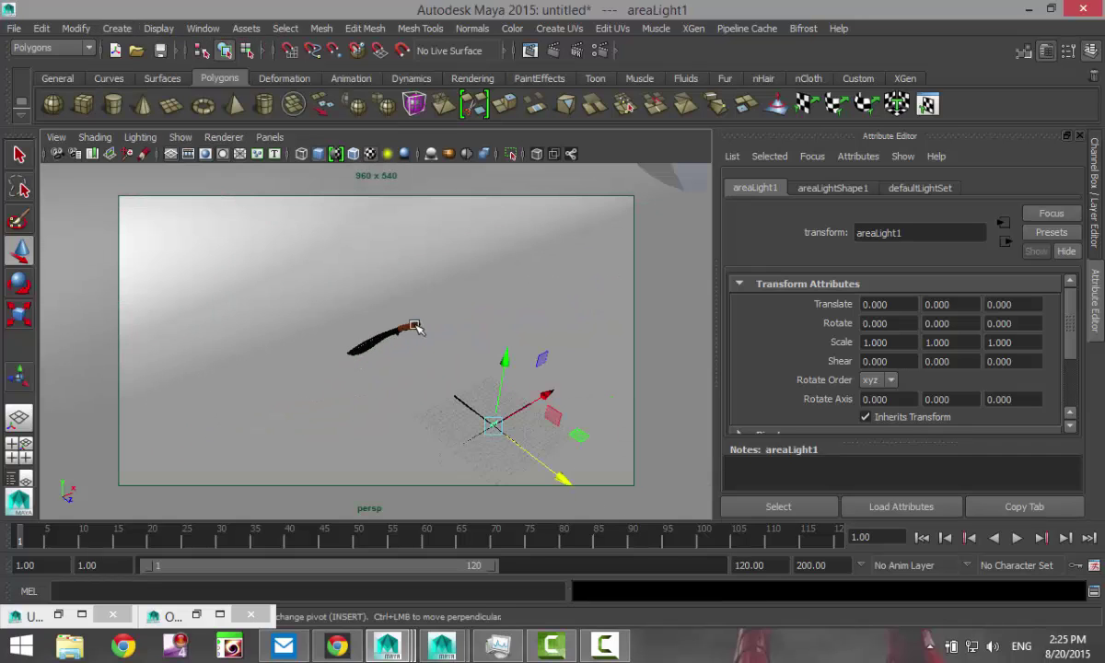
left_click_drag(512, 361, 531, 199)
left_click_drag(607, 332, 429, 278)
Step: Aim the area light down at the knife, to about -82.527 degrees in X, and display the scene with its lights
key("t")
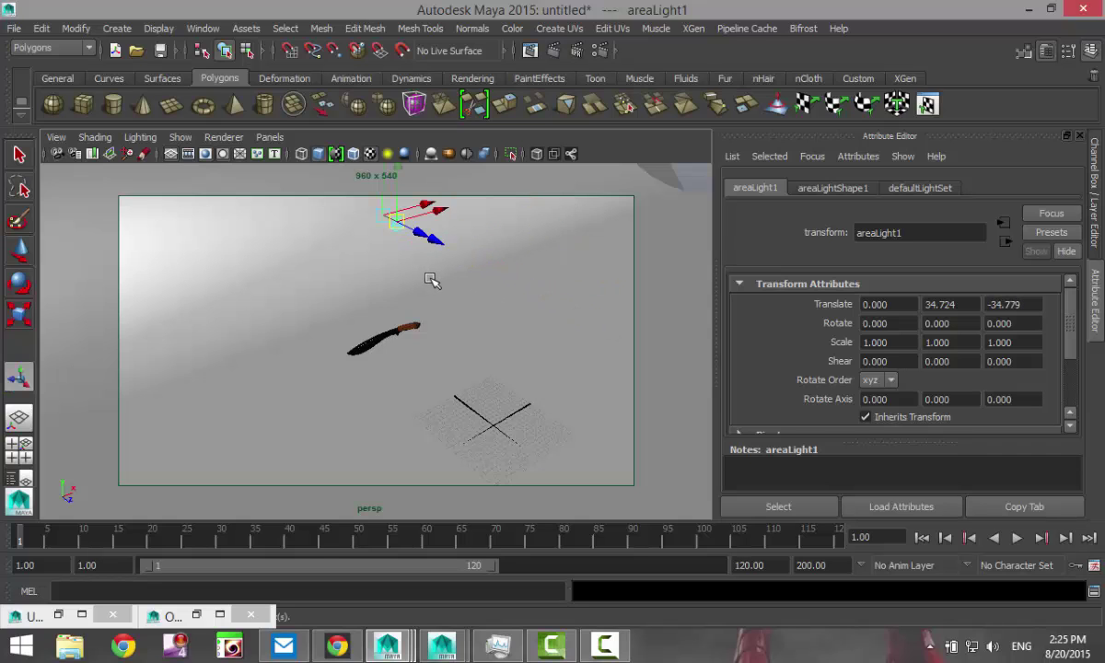
scroll(406, 265, "down", 4)
left_click_drag(381, 231, 383, 293)
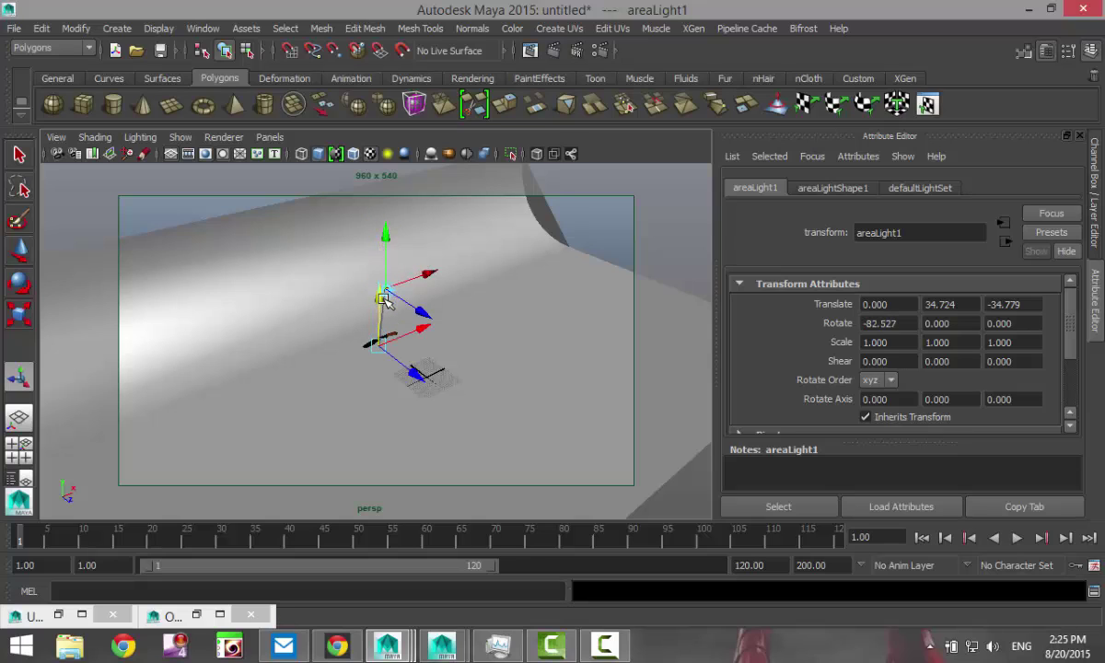
key("7")
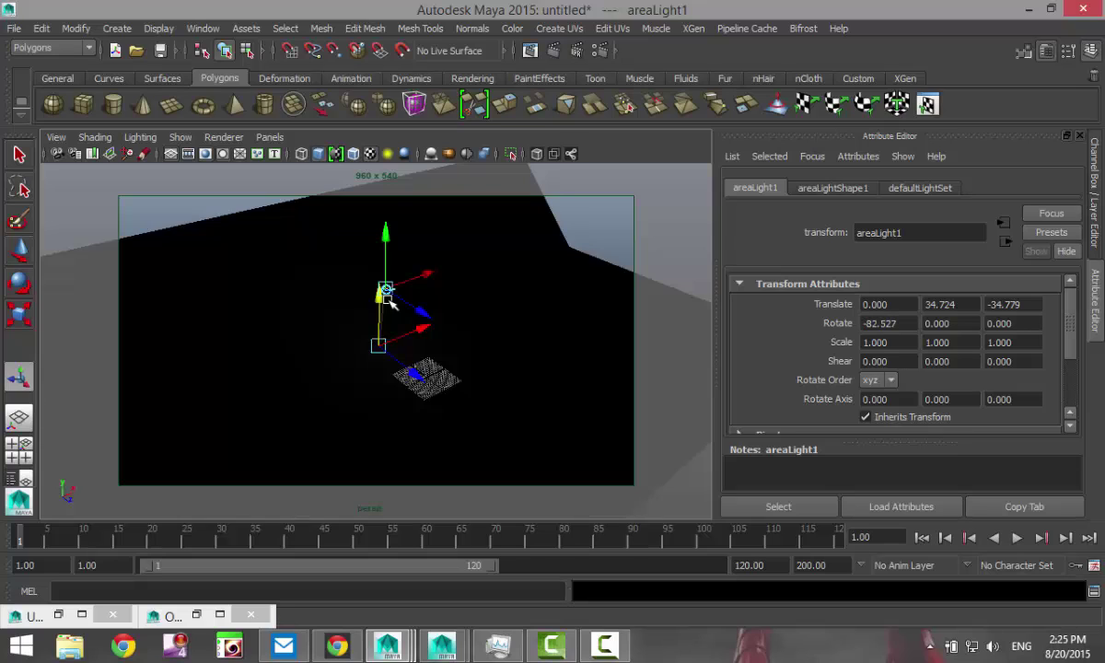
Step: Scale the area light uniformly to about 3.377, tilt it to about -75.233 degrees in X, and place it at about 36.178 in Y
scroll(388, 311, "up", 4)
middle_click_drag(386, 313, 378, 437, "alt")
left_click_drag(398, 233, 426, 395)
key("t")
key("w")
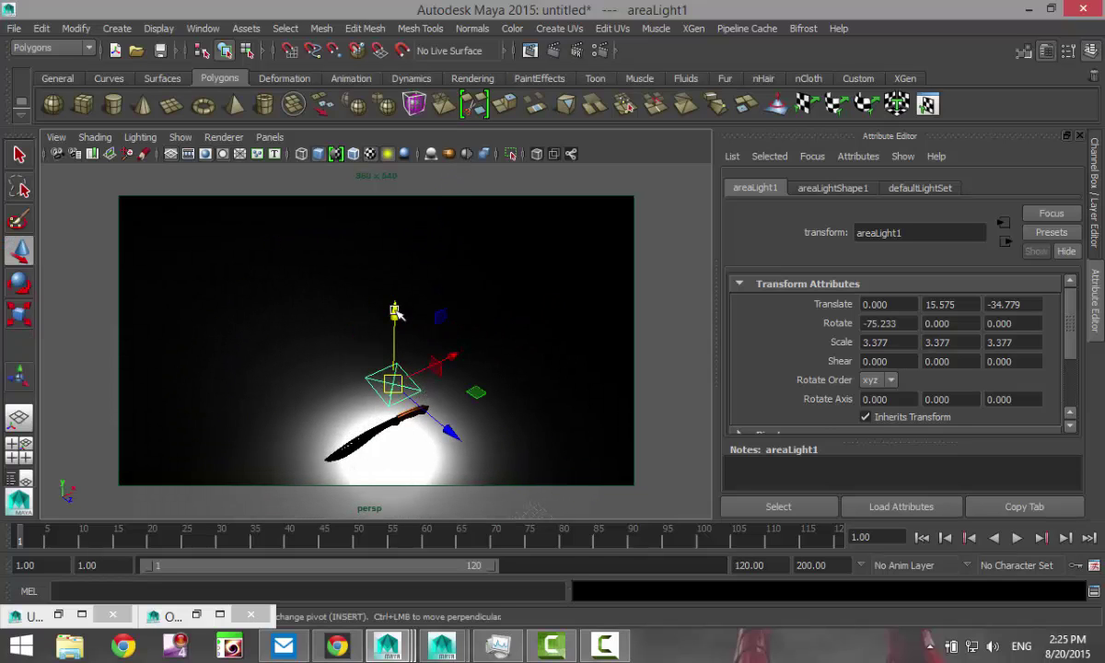
left_click_drag(395, 312, 419, 173)
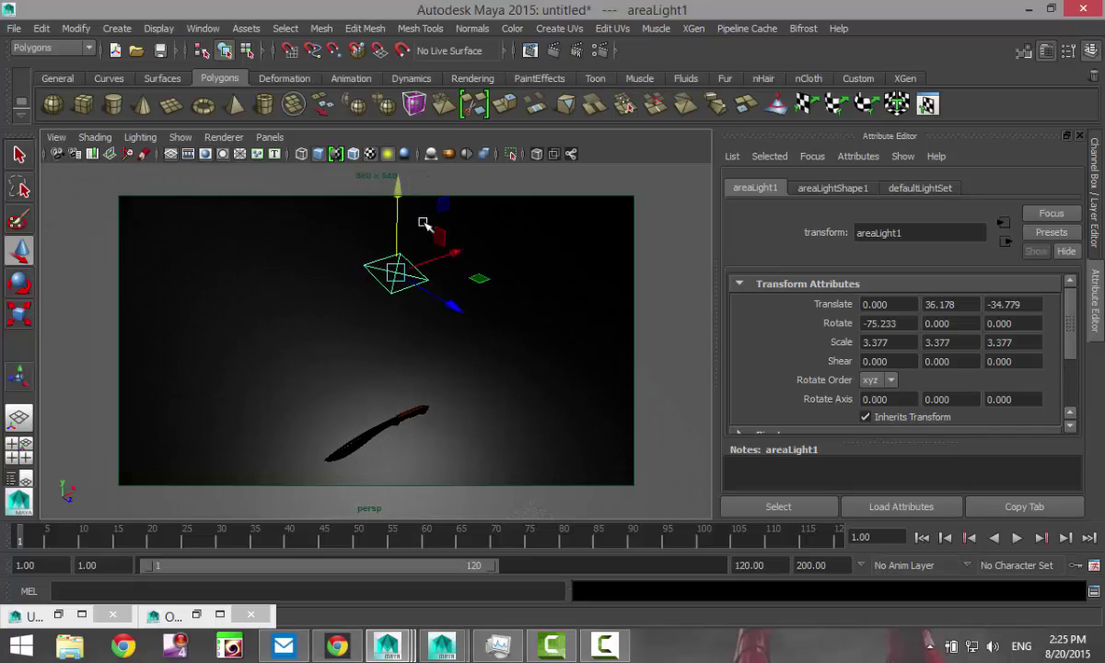
Step: Duplicate the area light and shift the copy to about -33.383 in X, keeping its aim point at the knife
left_click_drag(423, 224, 383, 369, "alt")
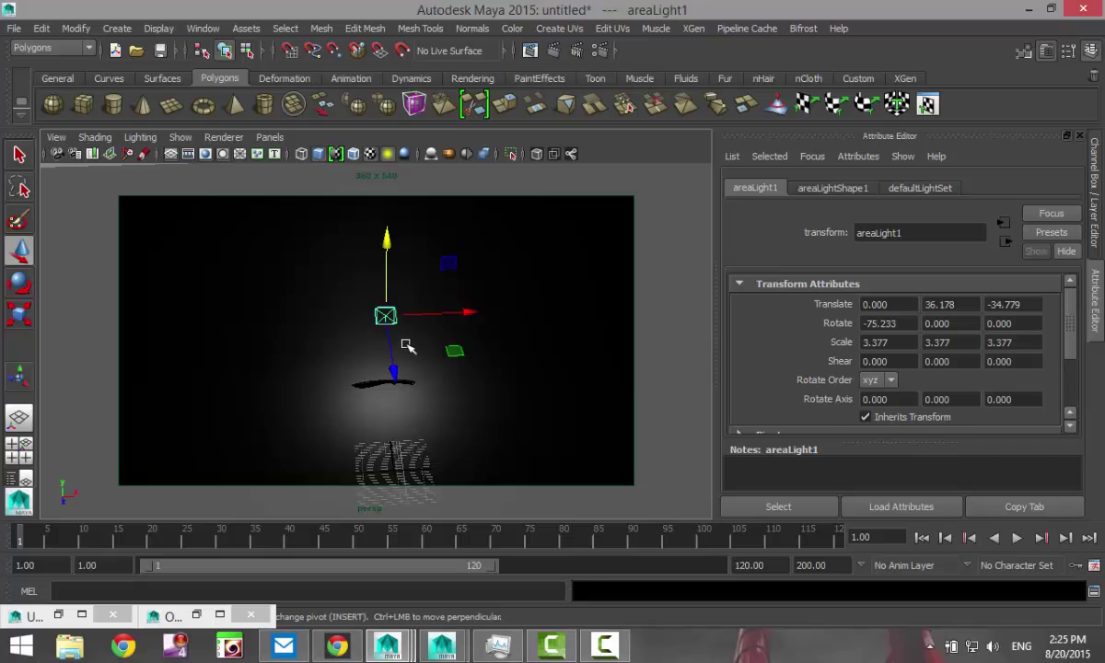
key("ctrl+d")
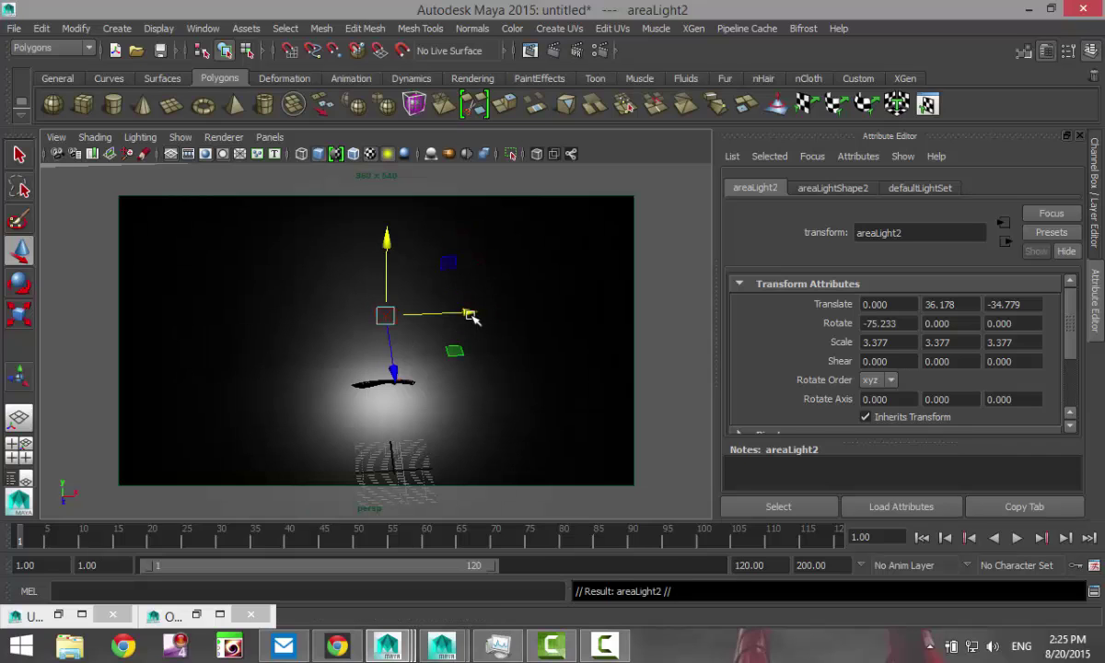
left_click_drag(464, 314, 407, 333)
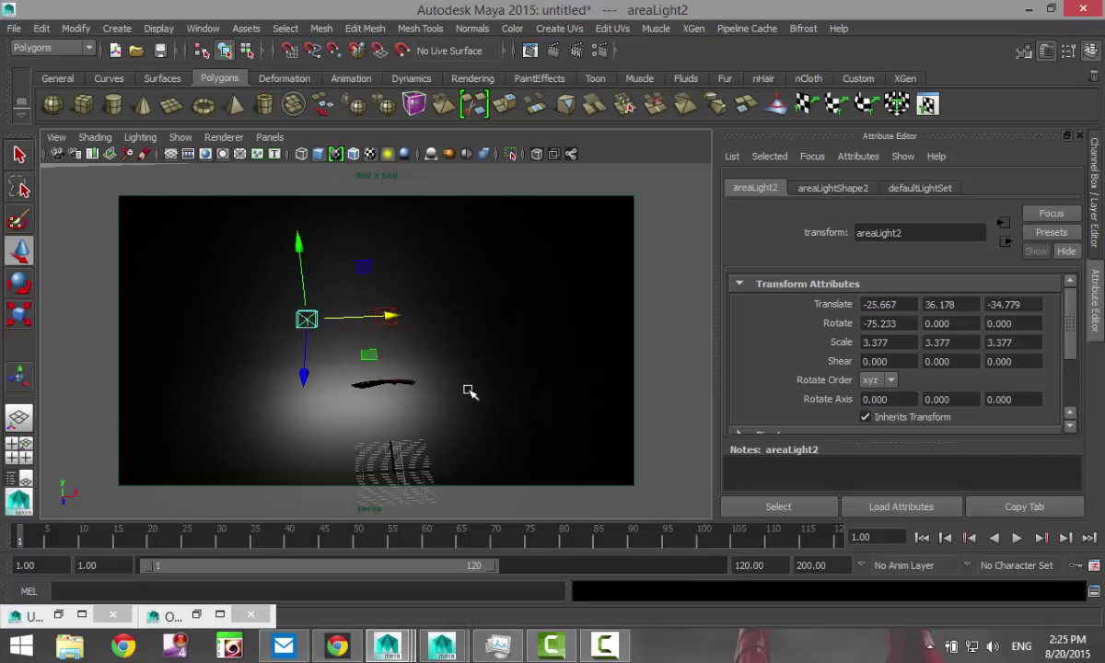
key("ctrl+z")
key("t")
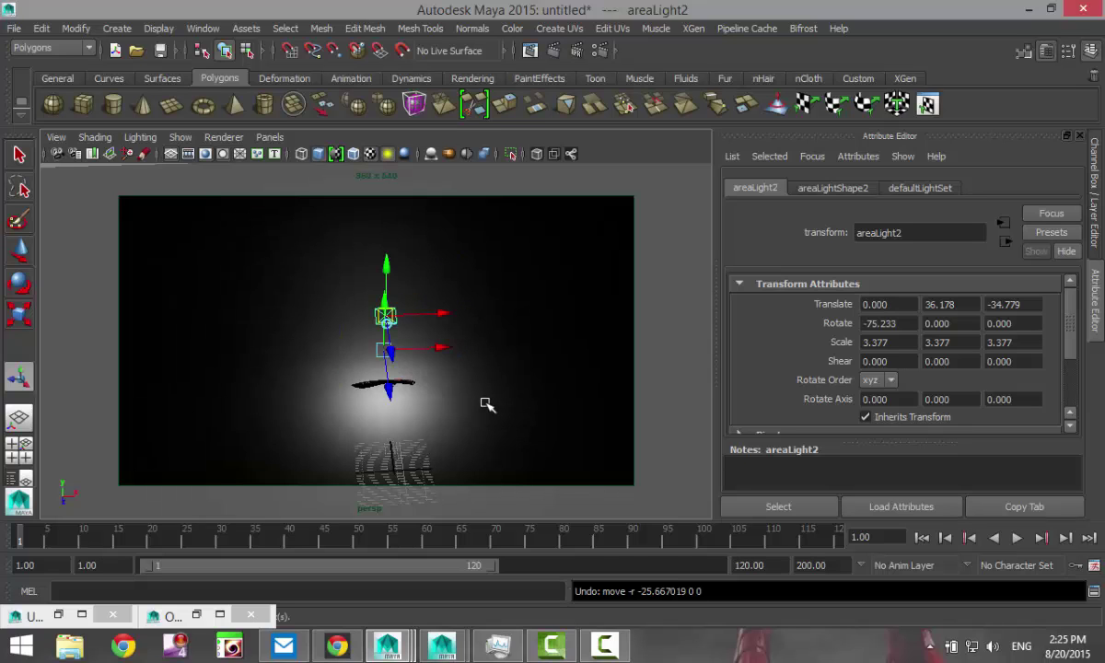
left_click_drag(442, 315, 351, 328)
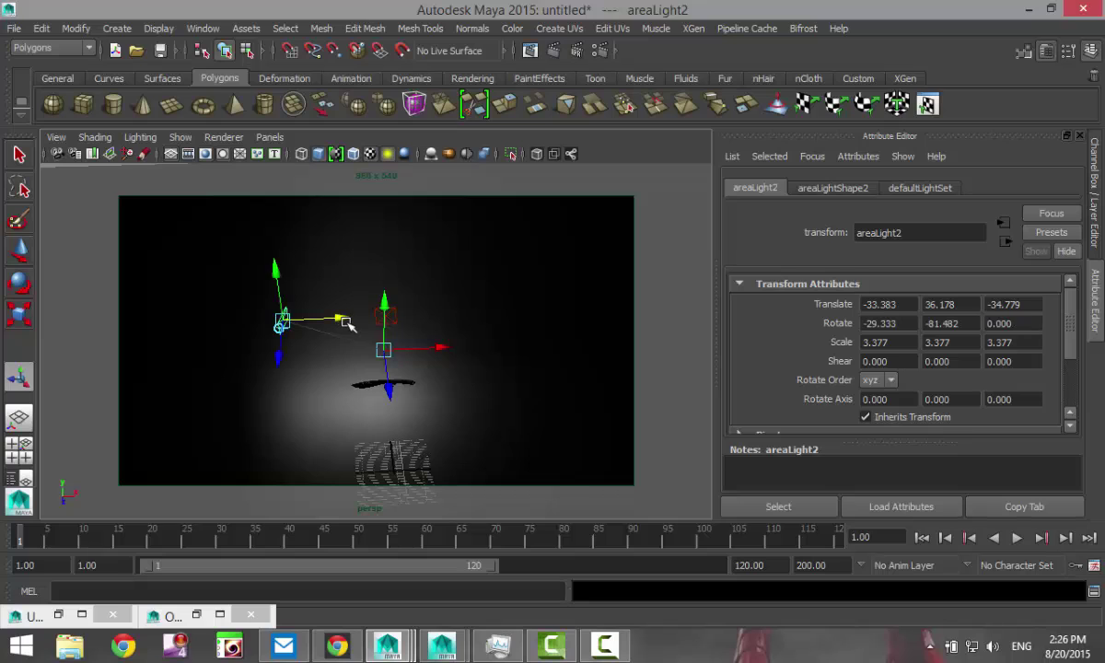
Step: Duplicate the side light to about 34.119 in X, and duplicate that one behind the knife at about 1.131 in X and -75.983 in Z
key("ctrl+d")
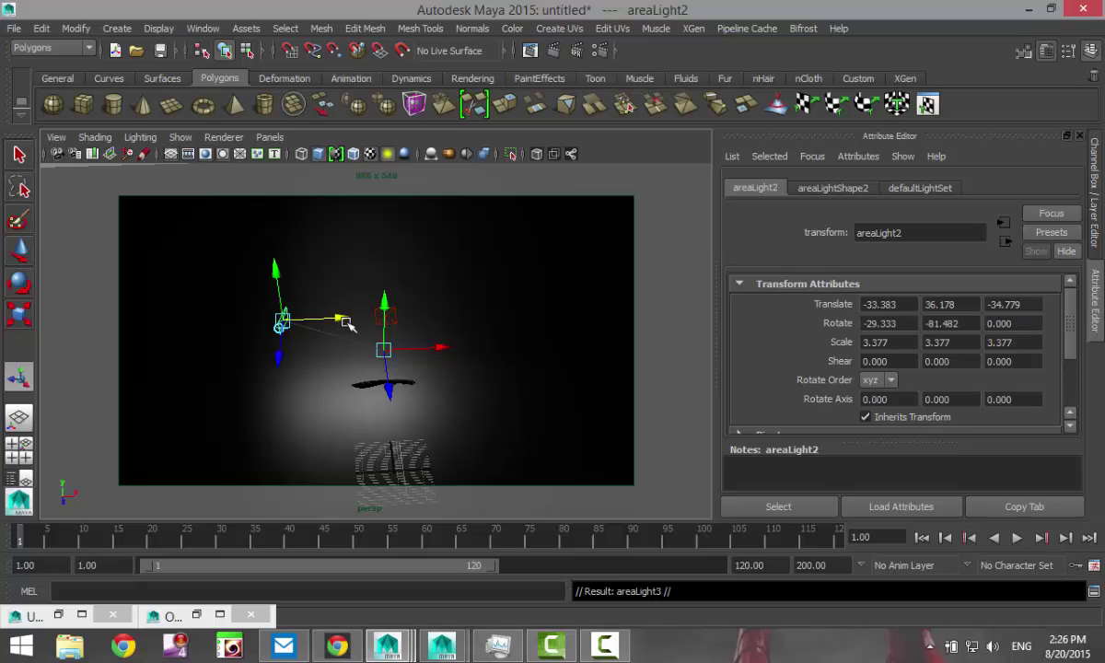
left_click_drag(347, 320, 545, 342)
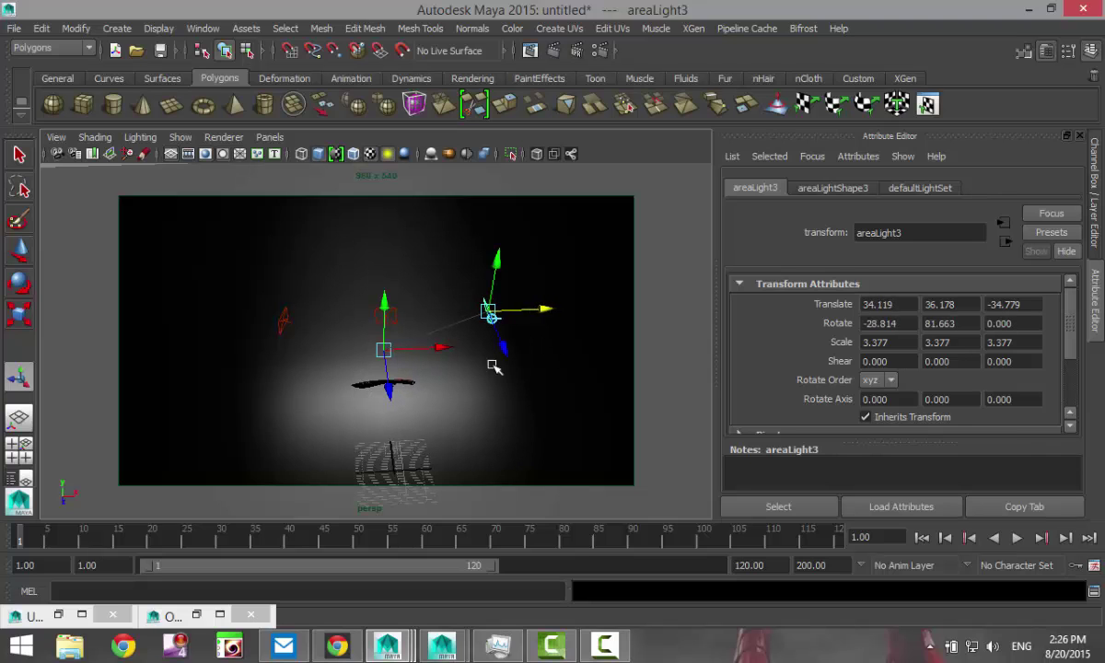
left_click_drag(323, 400, 427, 406, "alt")
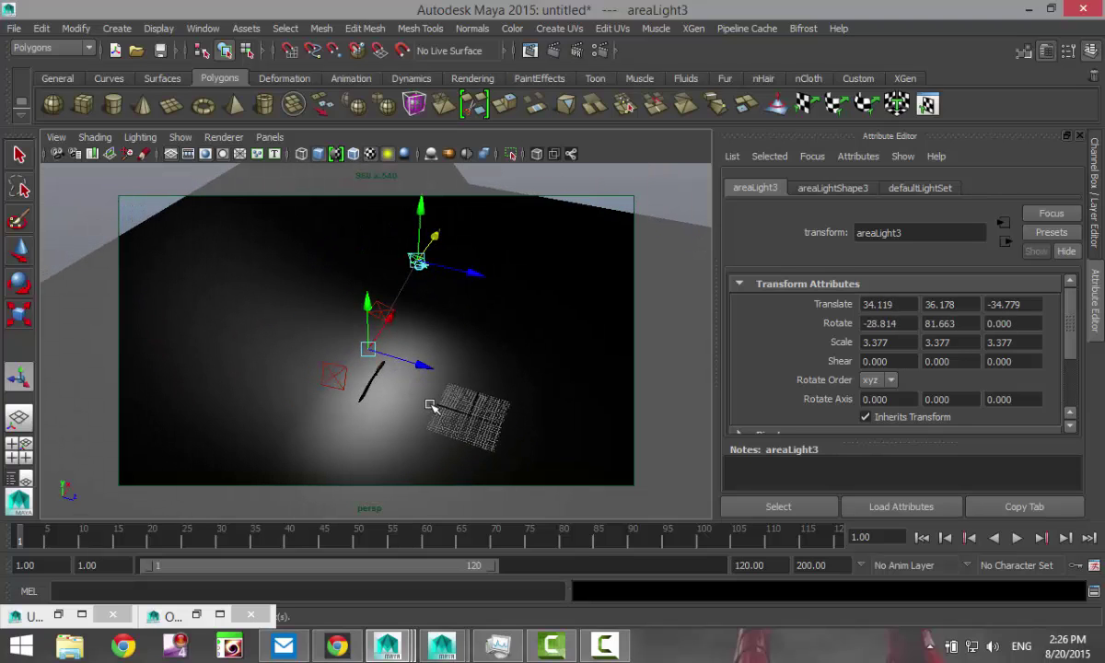
key("ctrl+d")
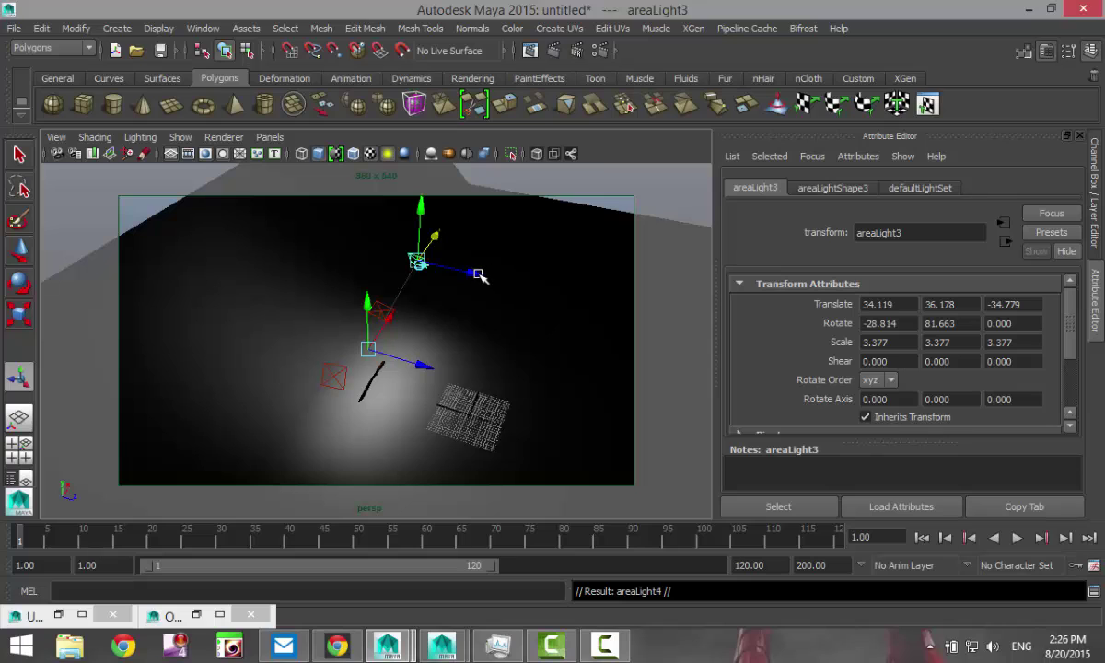
left_click_drag(472, 272, 314, 261)
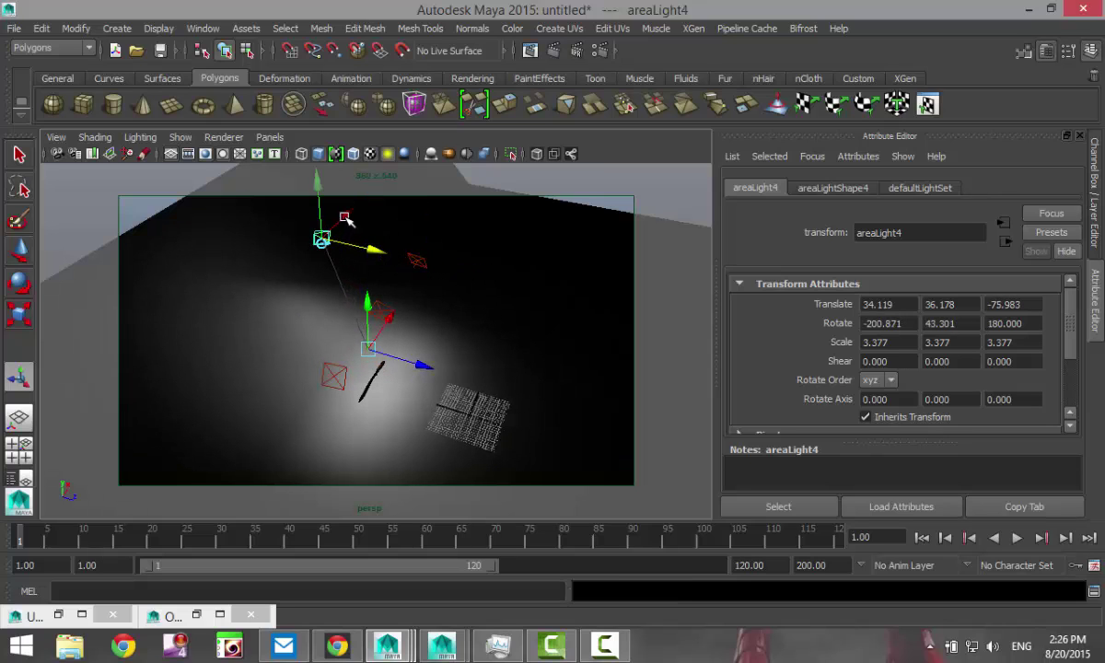
left_click_drag(346, 218, 332, 278)
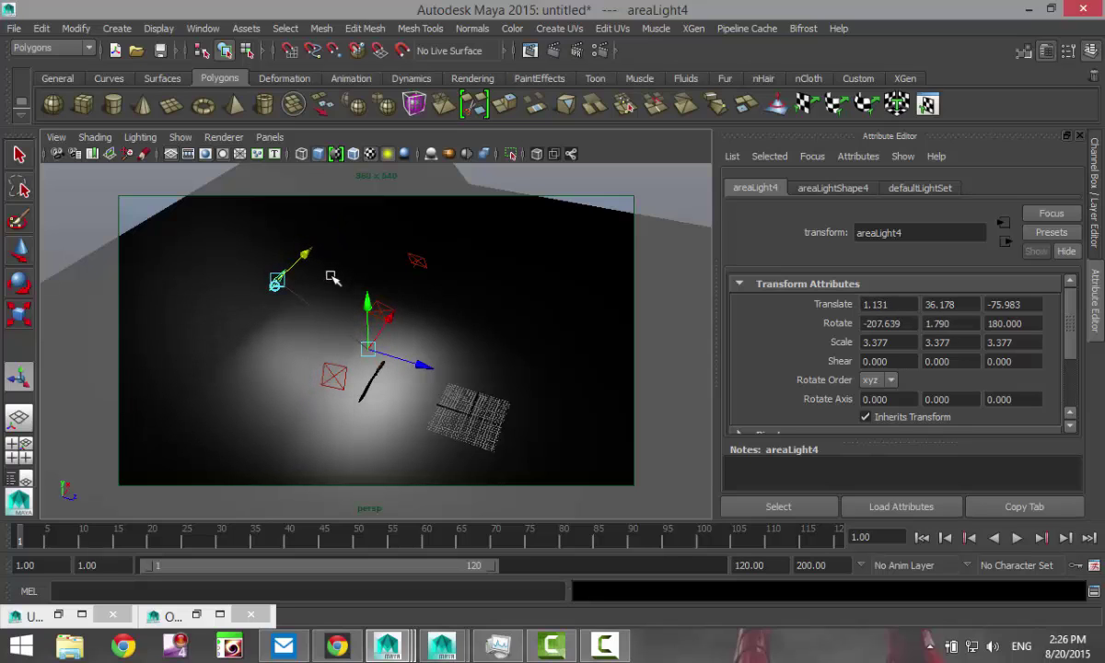
Step: Move the original area light above the knife to about 19.729 in Y and -7.160 in Z, keeping its aim point at the knife
left_click(55, 137)
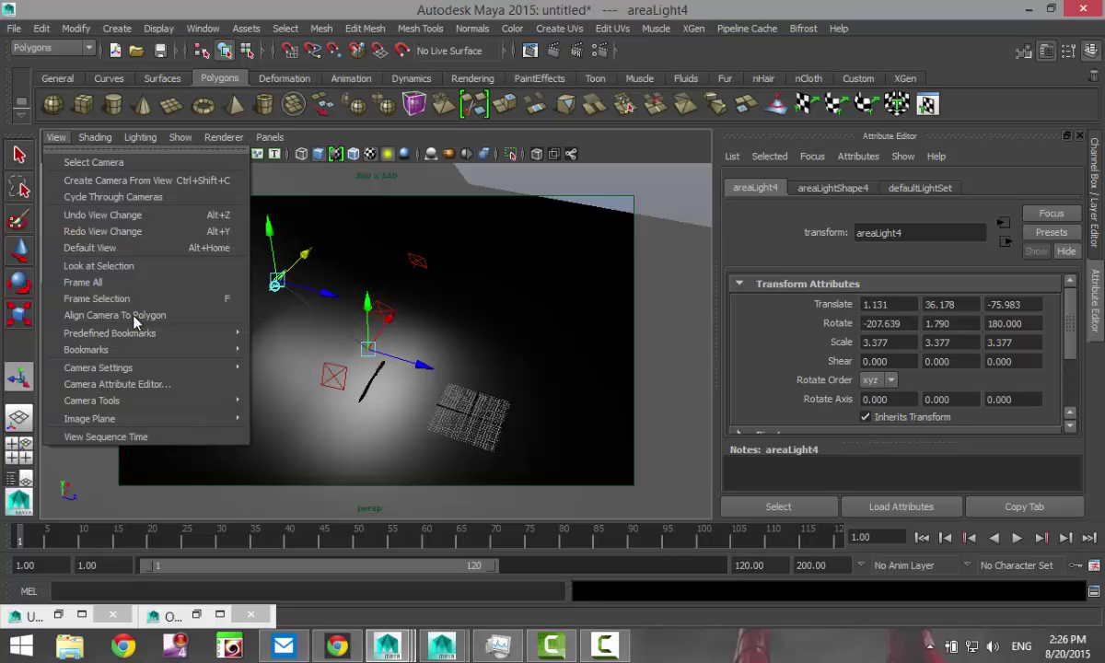
left_click(265, 351)
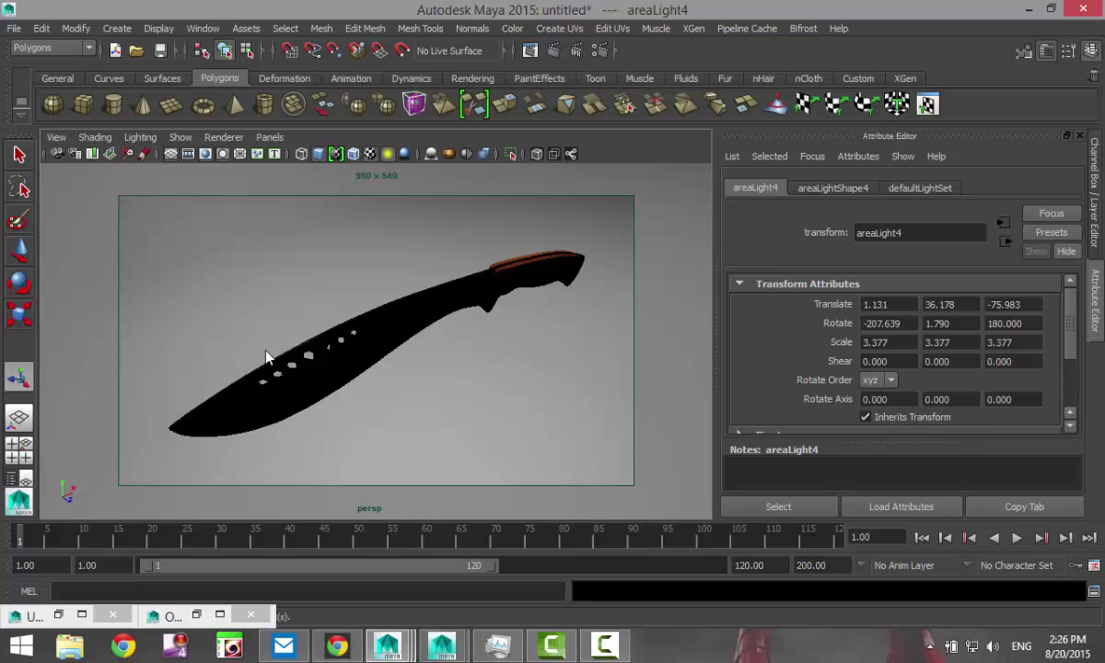
key("f")
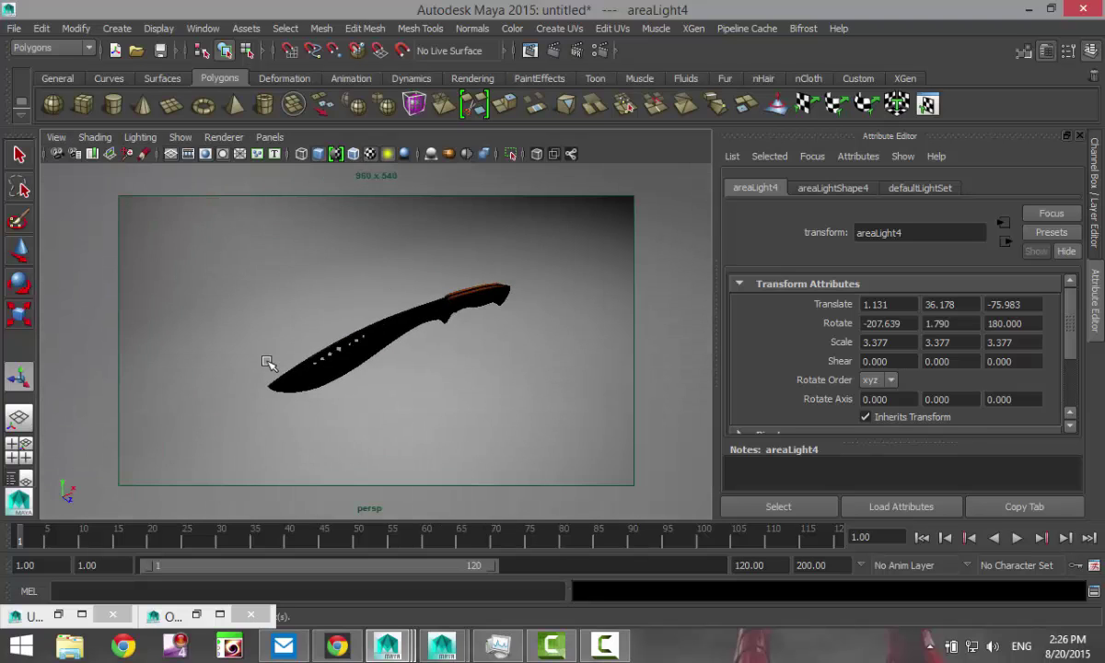
scroll(268, 369, "up", 4)
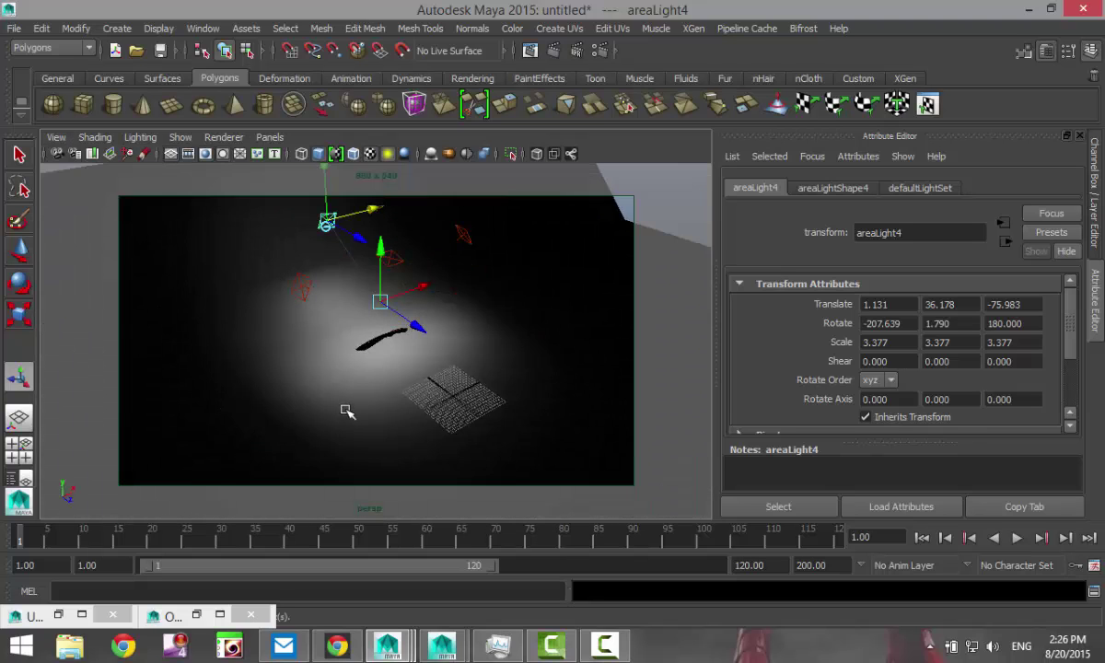
left_click_drag(346, 411, 377, 394, "alt")
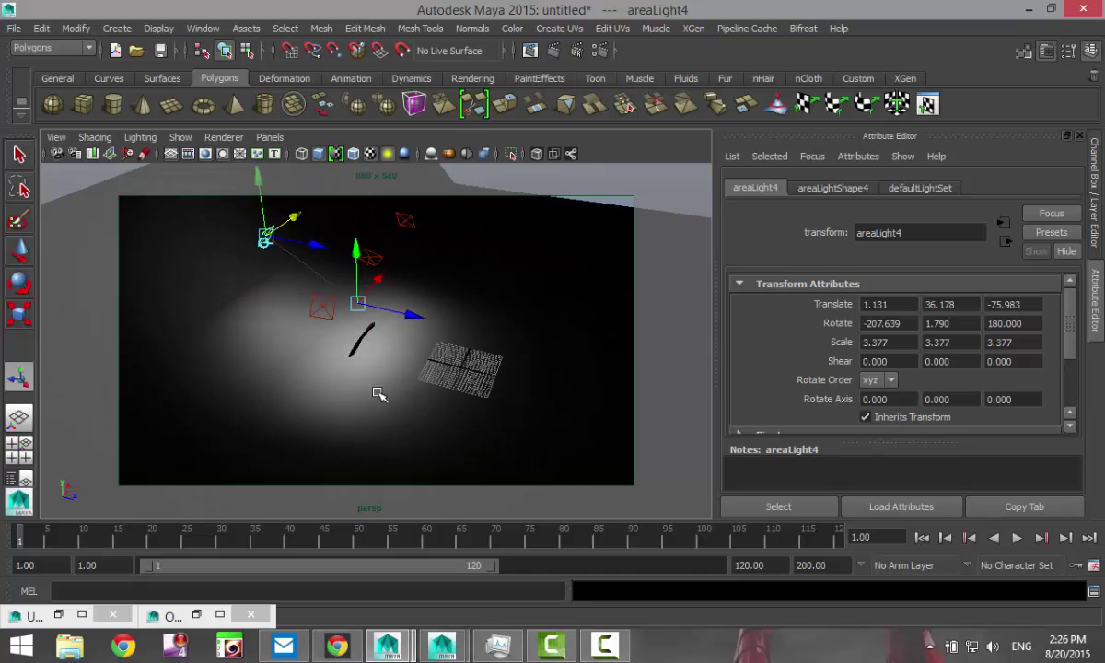
left_click(377, 258)
left_click_drag(431, 269, 512, 307)
left_click_drag(463, 225, 459, 269)
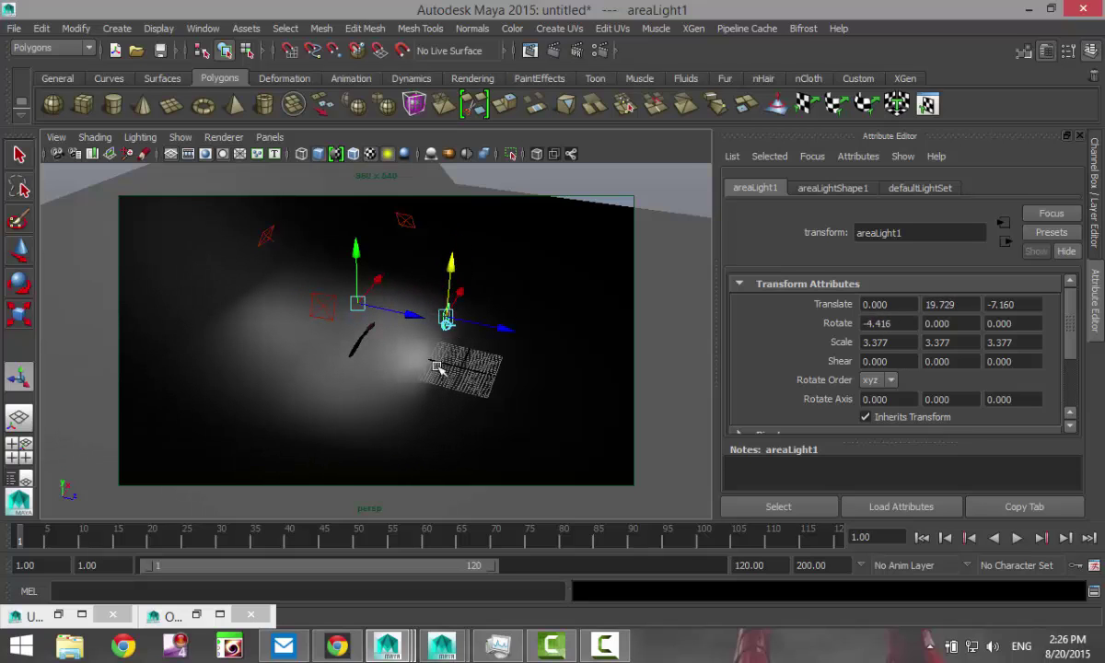
Step: Recall the saved camera view and raise the original area light to about 30.971 in Y, still aimed at the knife
scroll(439, 366, "up", 3)
left_click(56, 137)
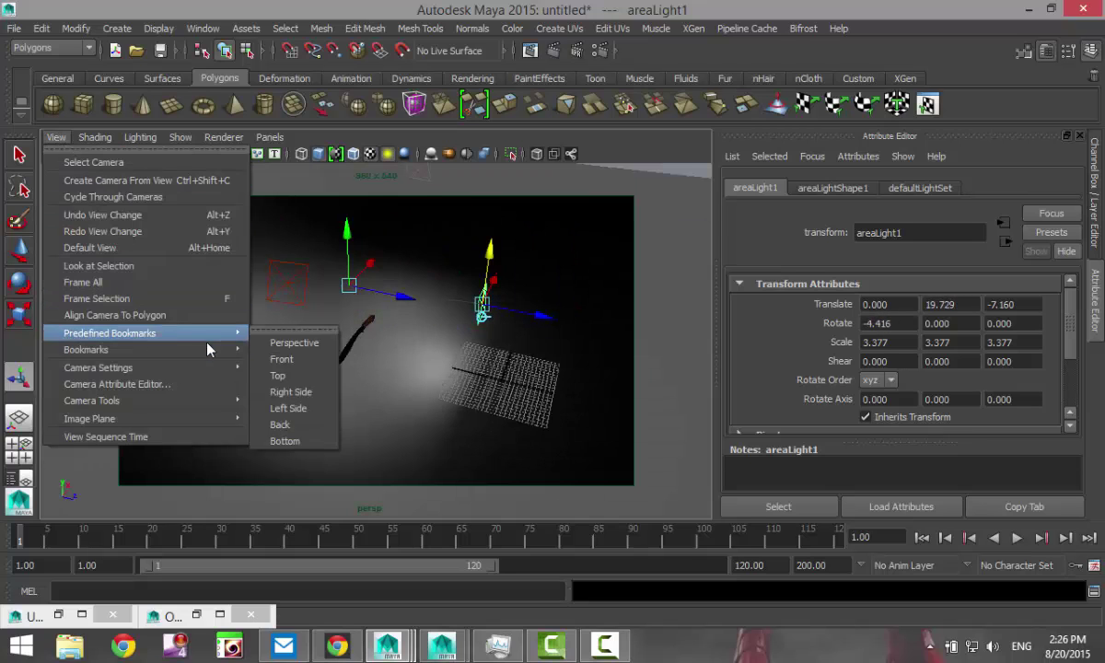
mouse_move(235, 350)
left_click(279, 350)
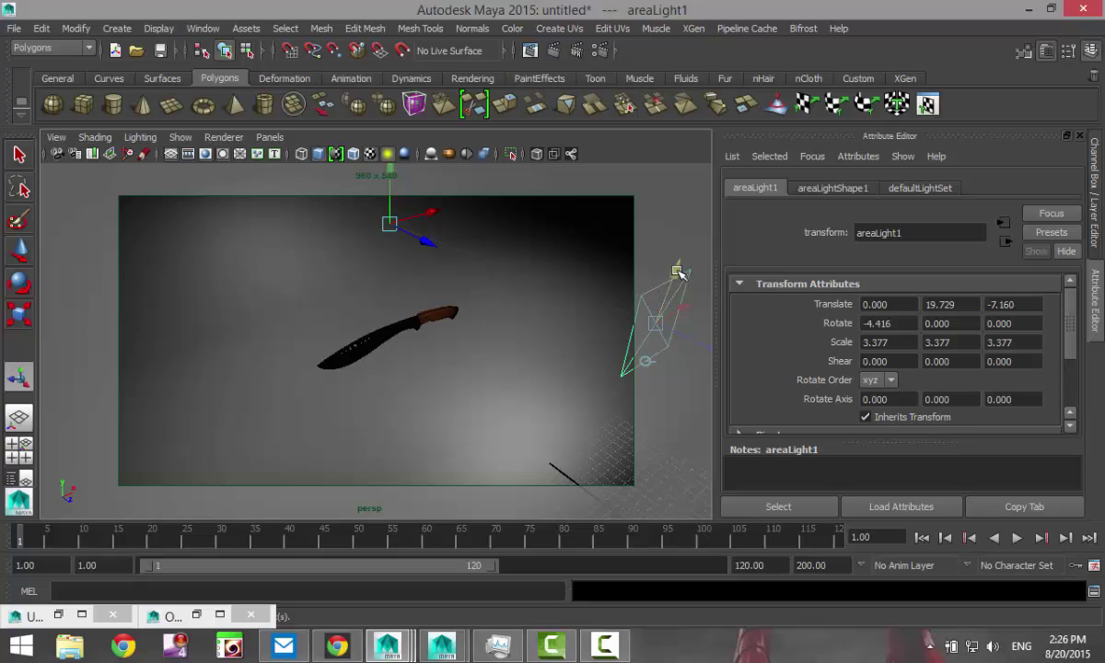
left_click_drag(678, 272, 600, 81)
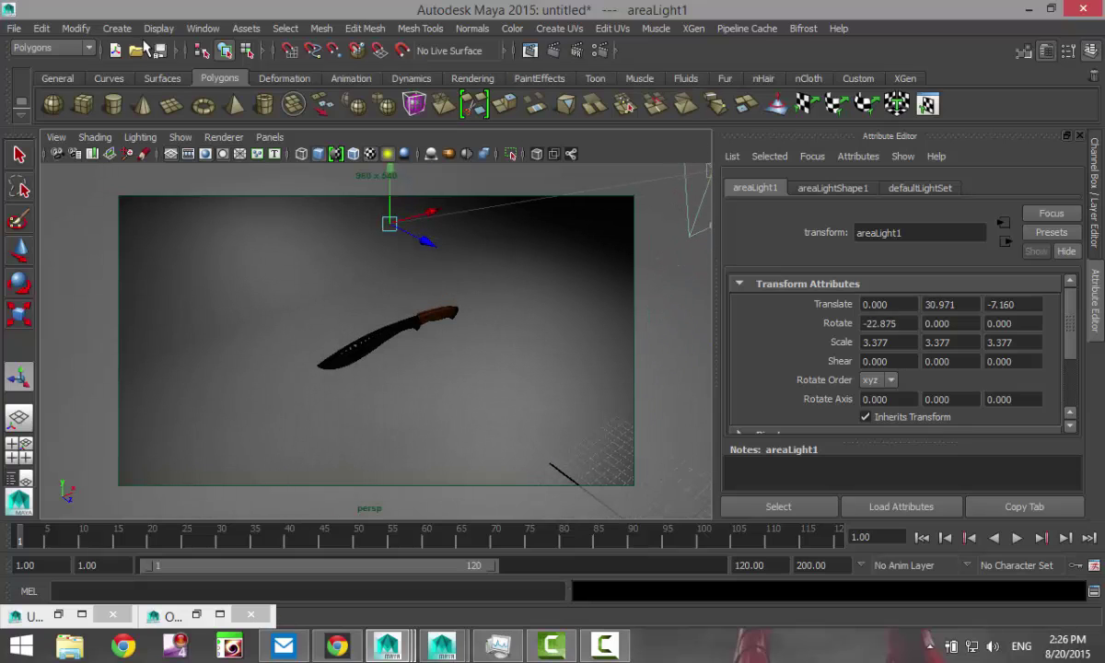
Step: Create a point light and place its aim point on the knife
left_click(117, 28)
mouse_move(161, 102)
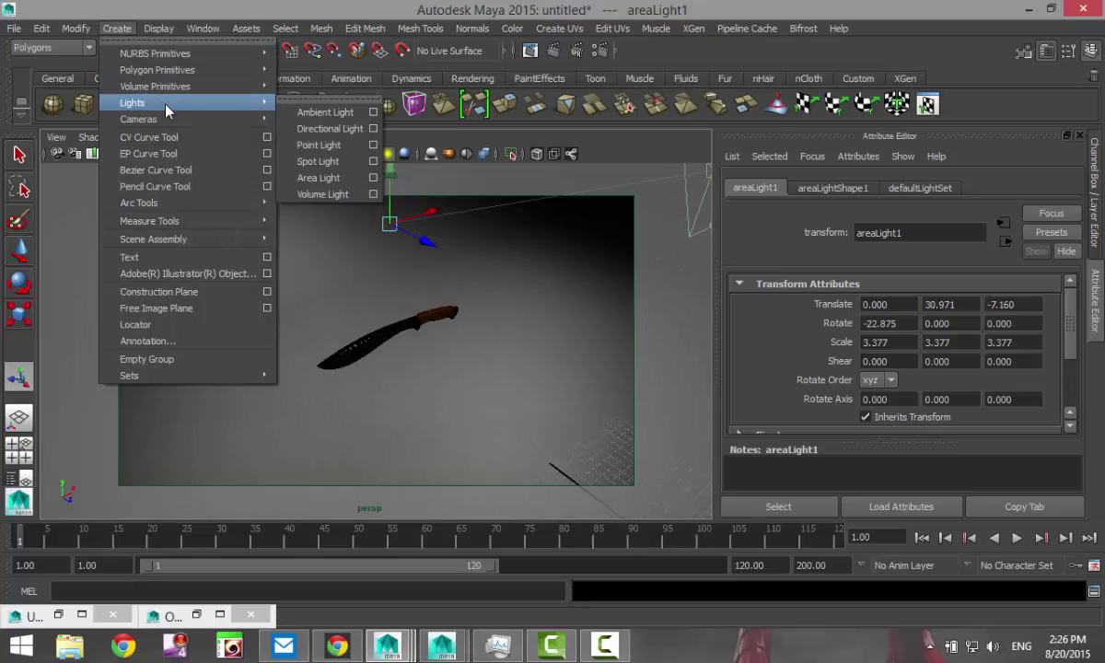
left_click(319, 145)
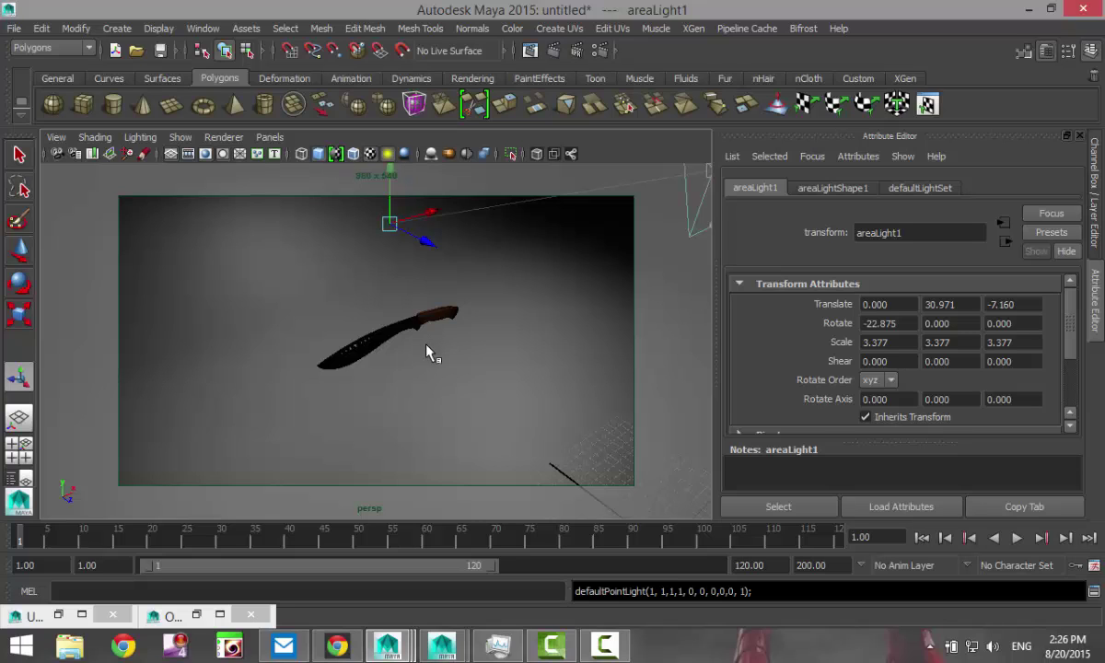
scroll(421, 361, "down", 5)
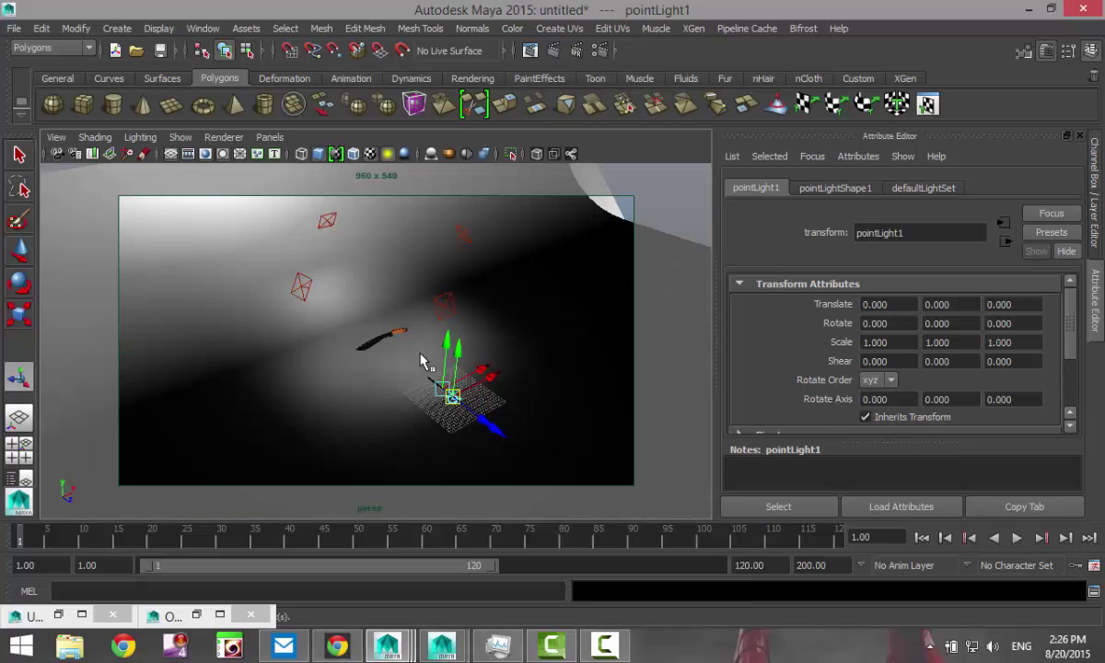
scroll(418, 372, "up", 4)
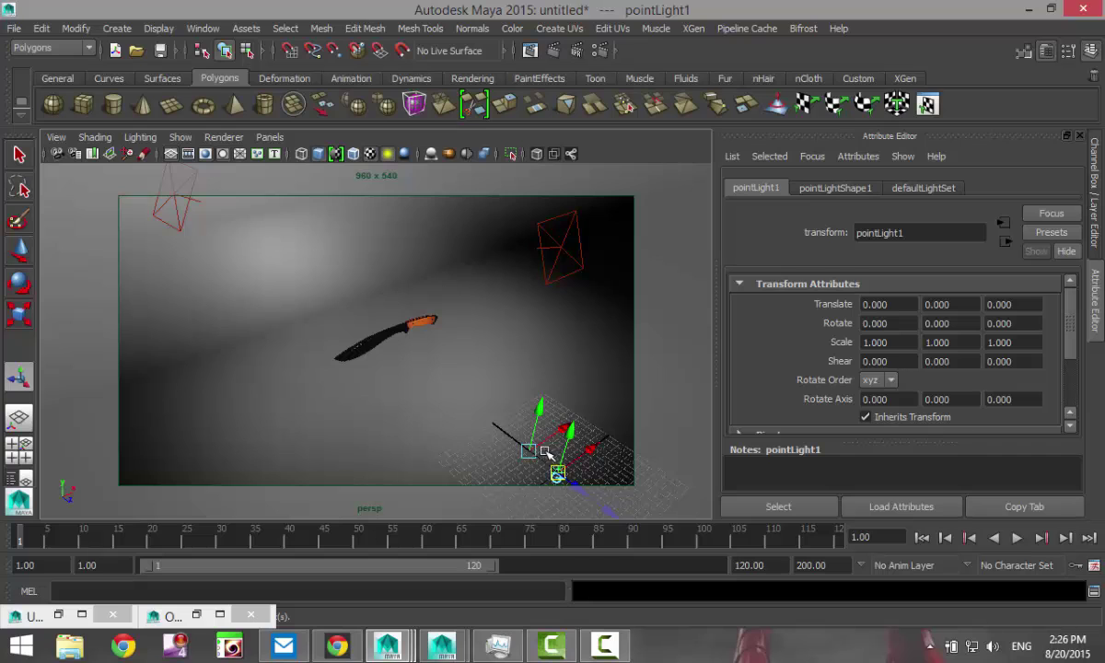
left_click_drag(543, 460, 382, 357)
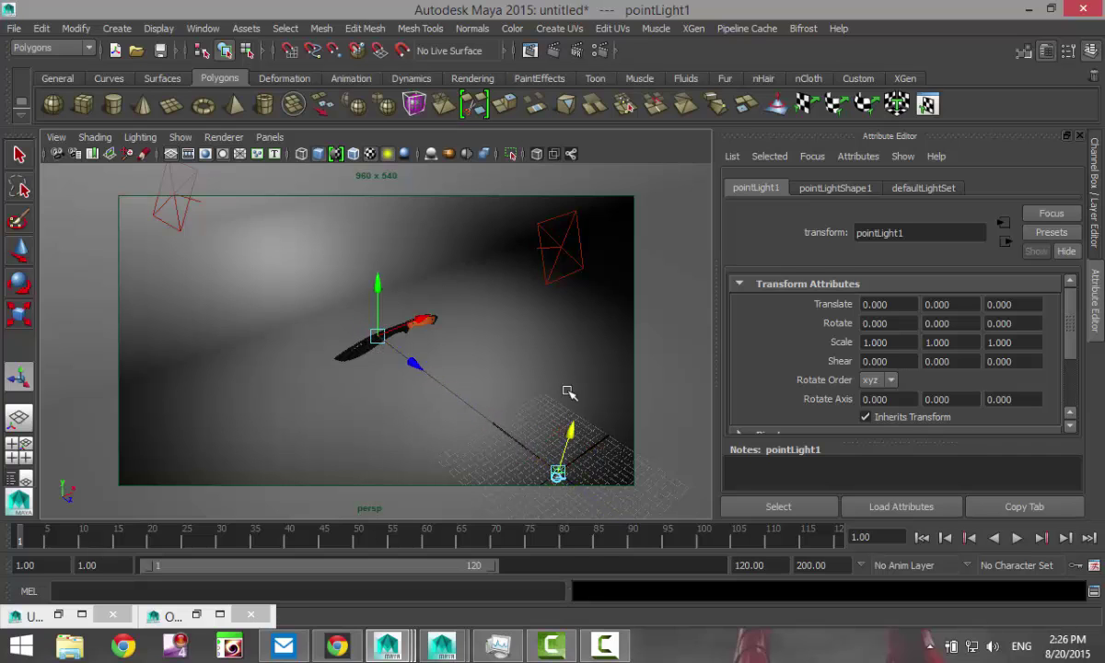
Step: Place the point light close to the blade, at about -15.667 in X, 11.118 in Y and -25.489 in Z
left_click_drag(571, 388, 548, 234)
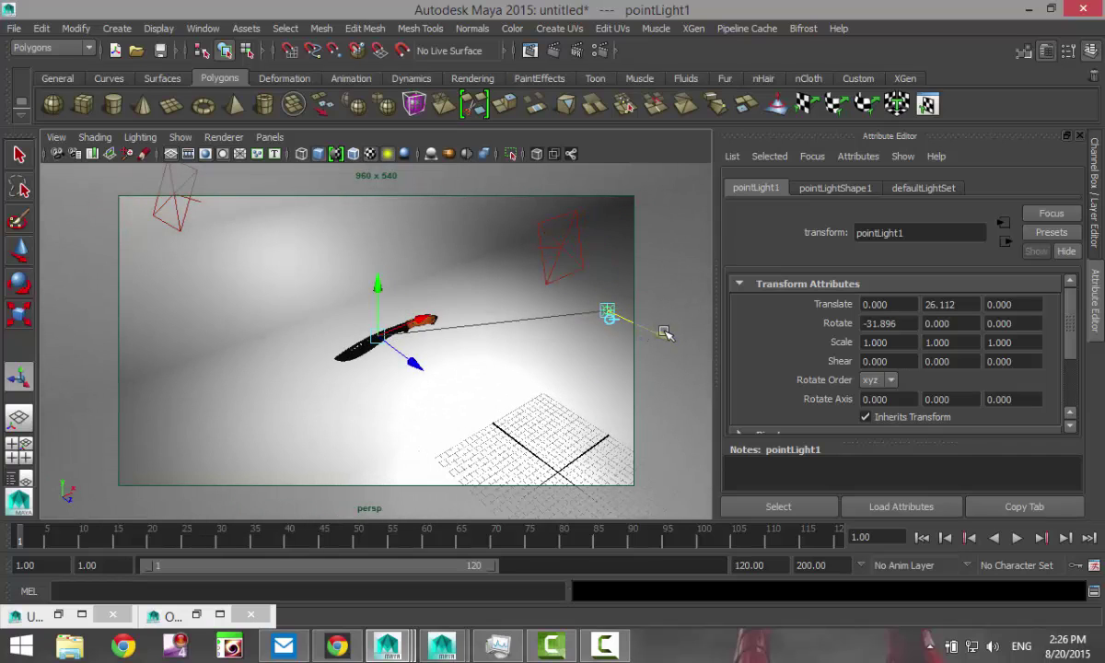
left_click_drag(664, 330, 487, 267)
left_click_drag(494, 222, 366, 337)
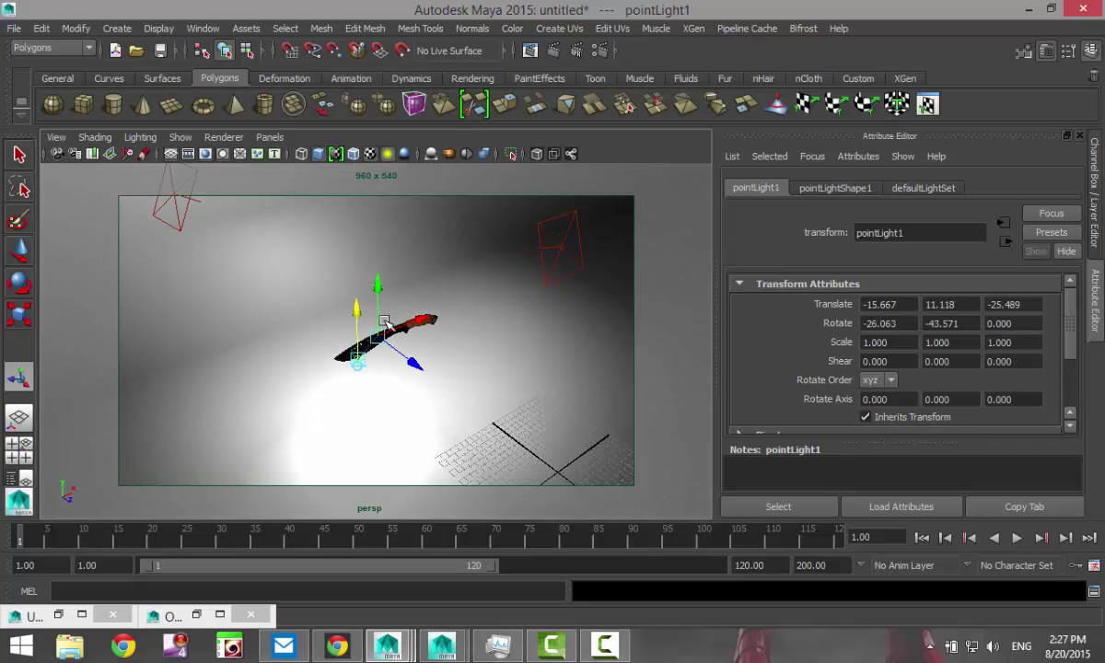
Step: Set the point light's intensity to 0.3 and return to the saved camera view of the knife
left_click(836, 189)
left_click_drag(890, 403, 743, 411)
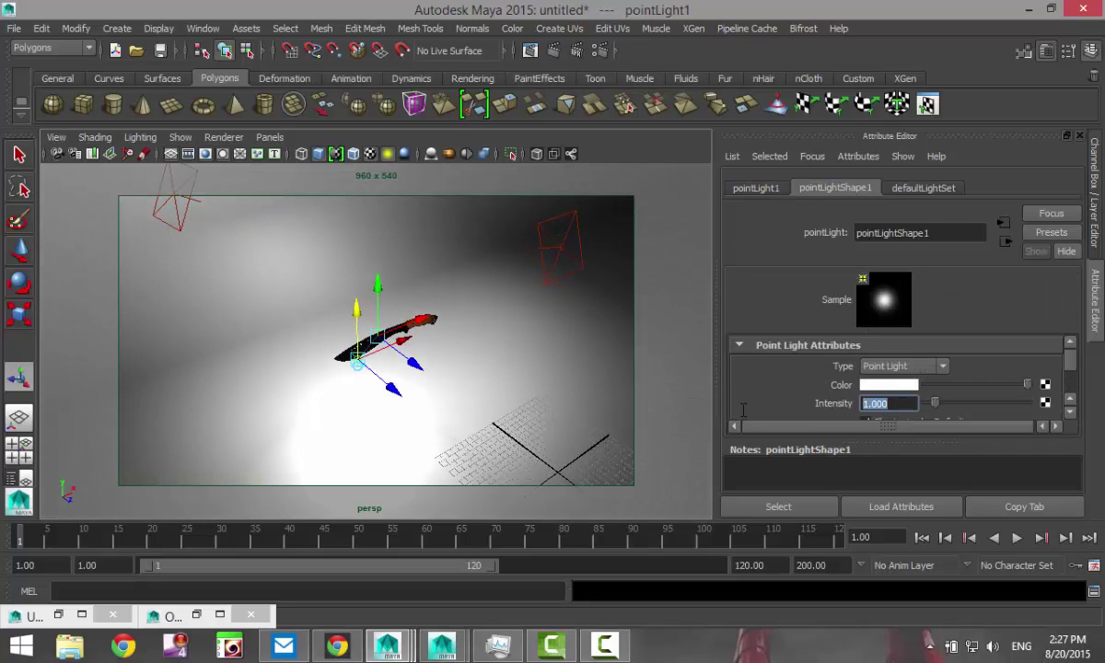
type("0.3")
key("Return")
left_click(56, 137)
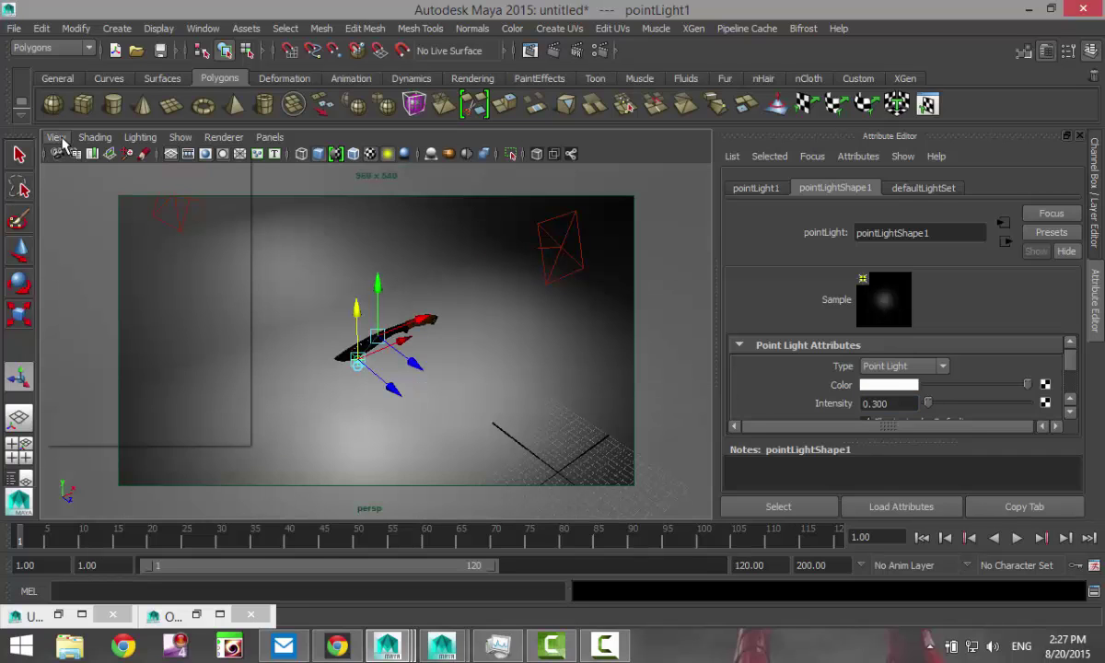
mouse_move(138, 350)
left_click(278, 354)
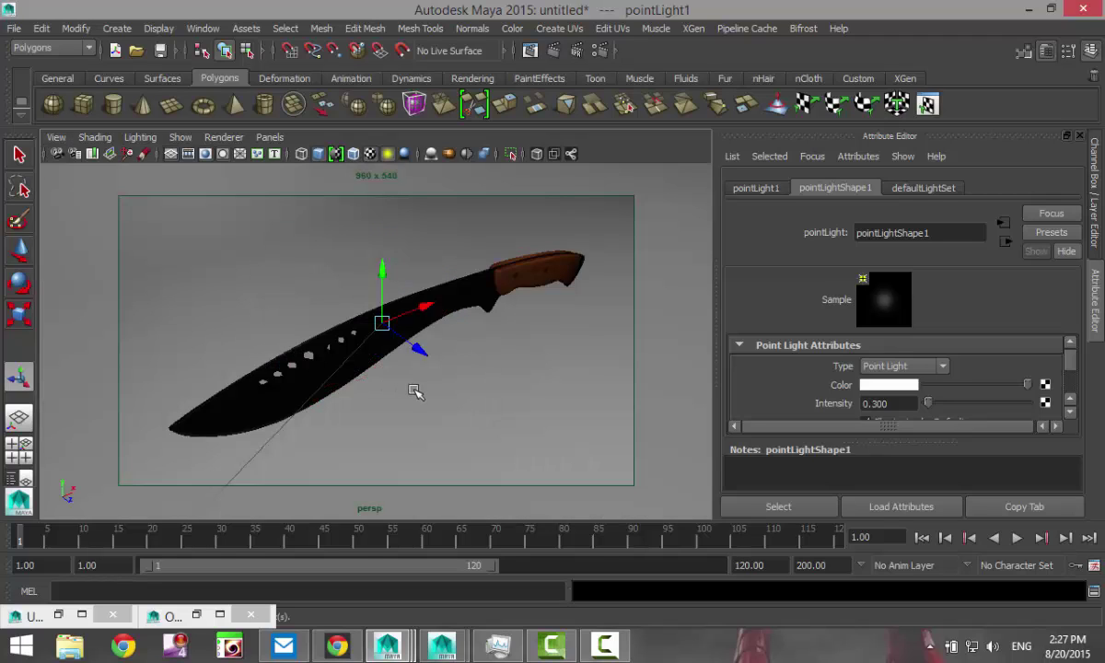
Step: Set the renderer to mental ray and the image size preset to HD 1080
left_click(598, 50)
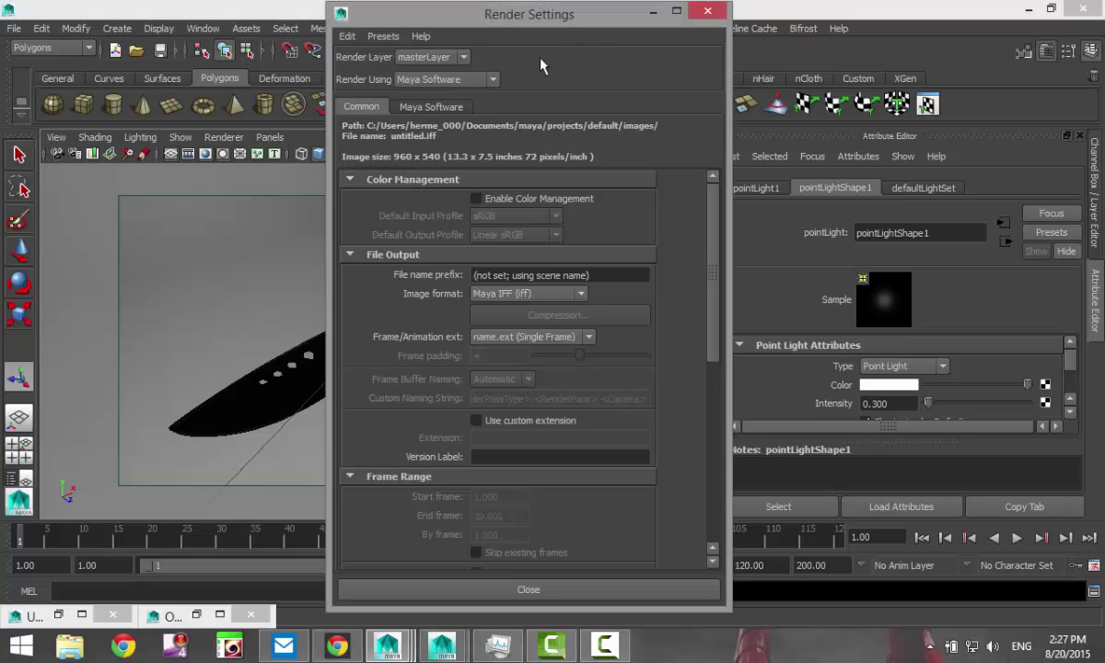
left_click(493, 81)
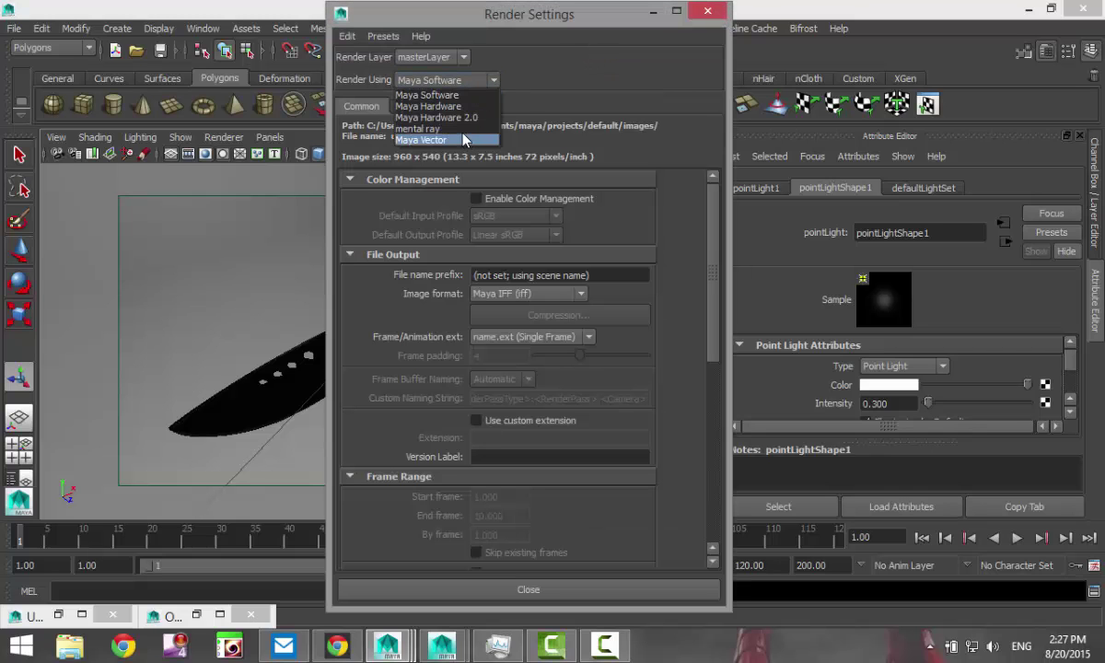
left_click(436, 132)
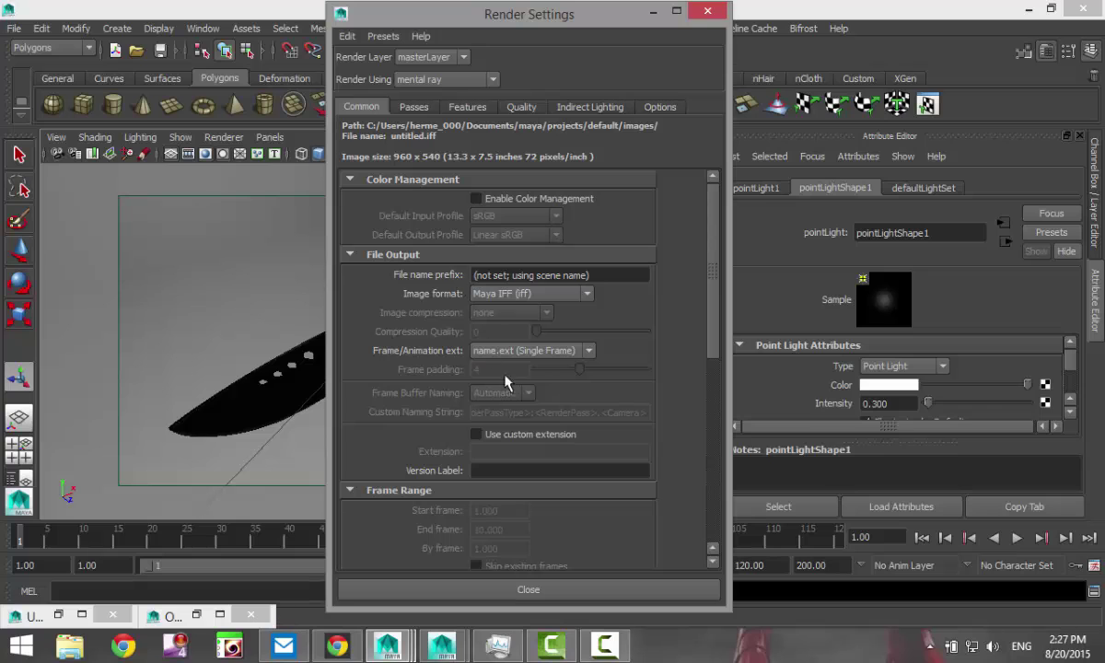
scroll(600, 384, "down", 9)
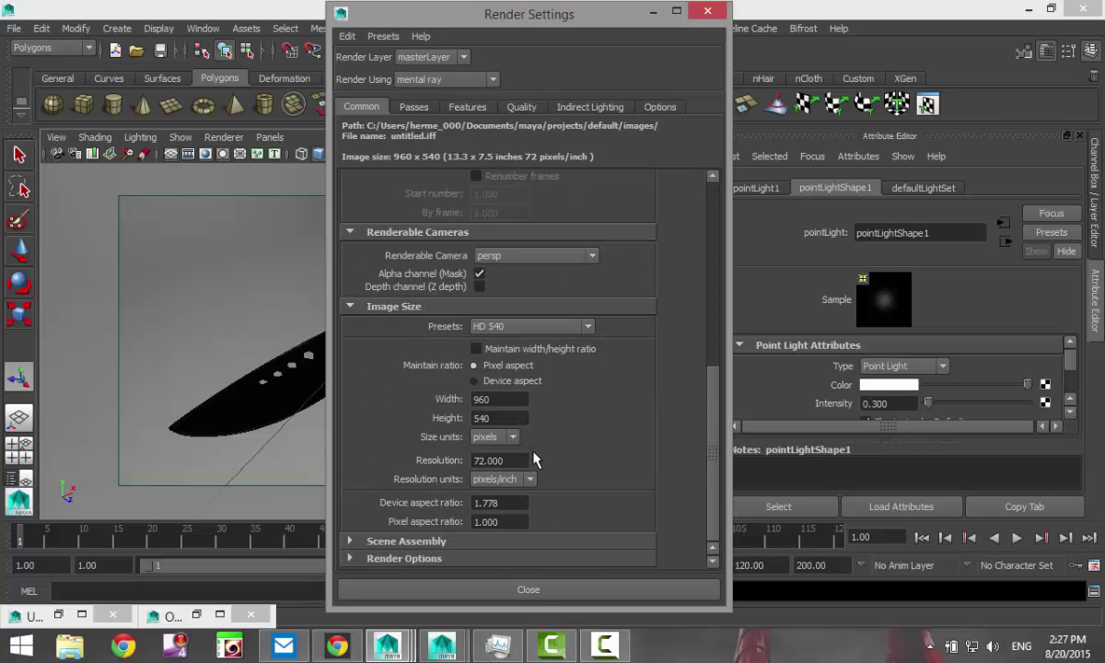
left_click(558, 327)
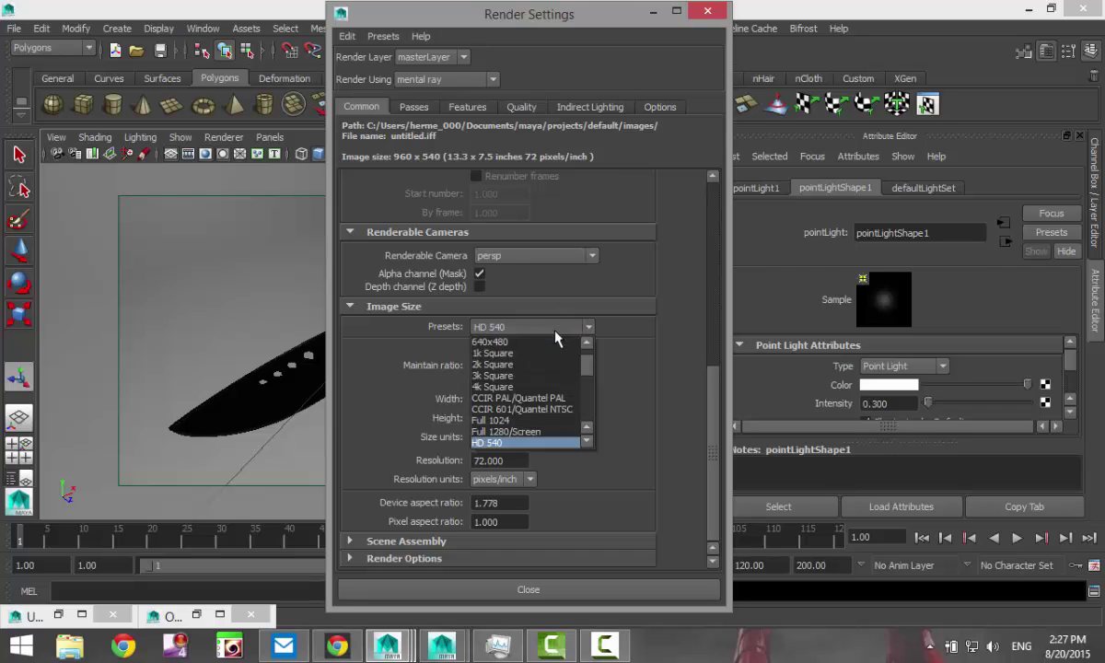
left_click(587, 442)
left_click(543, 443)
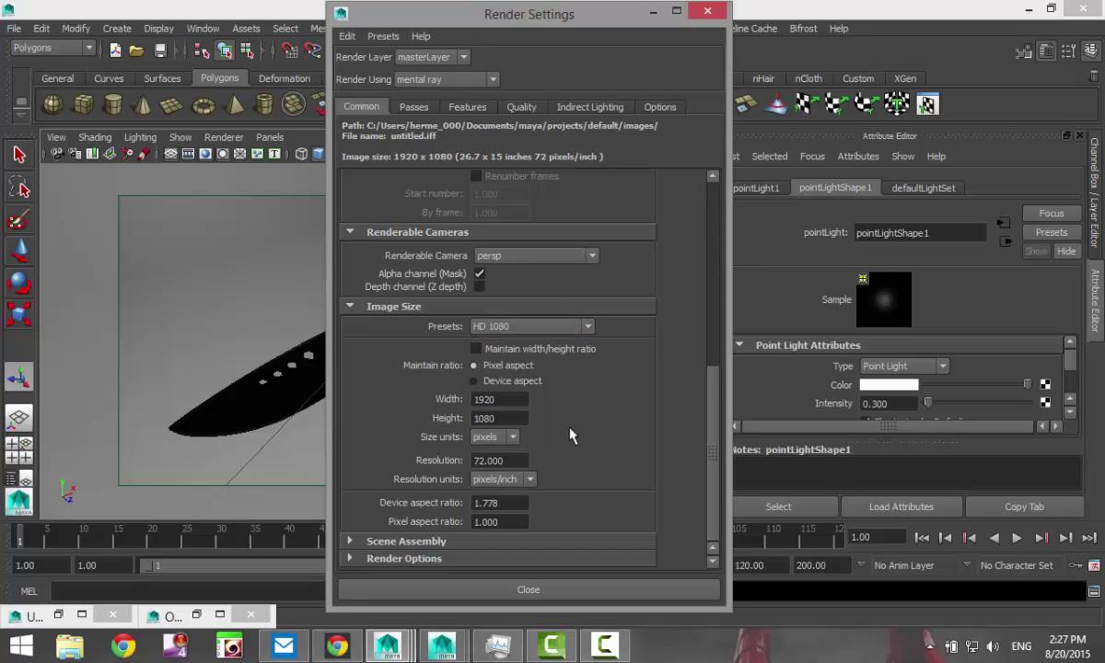
Step: Set the unified sampling quality to 1.50 and expand the raytracing settings
left_click(521, 107)
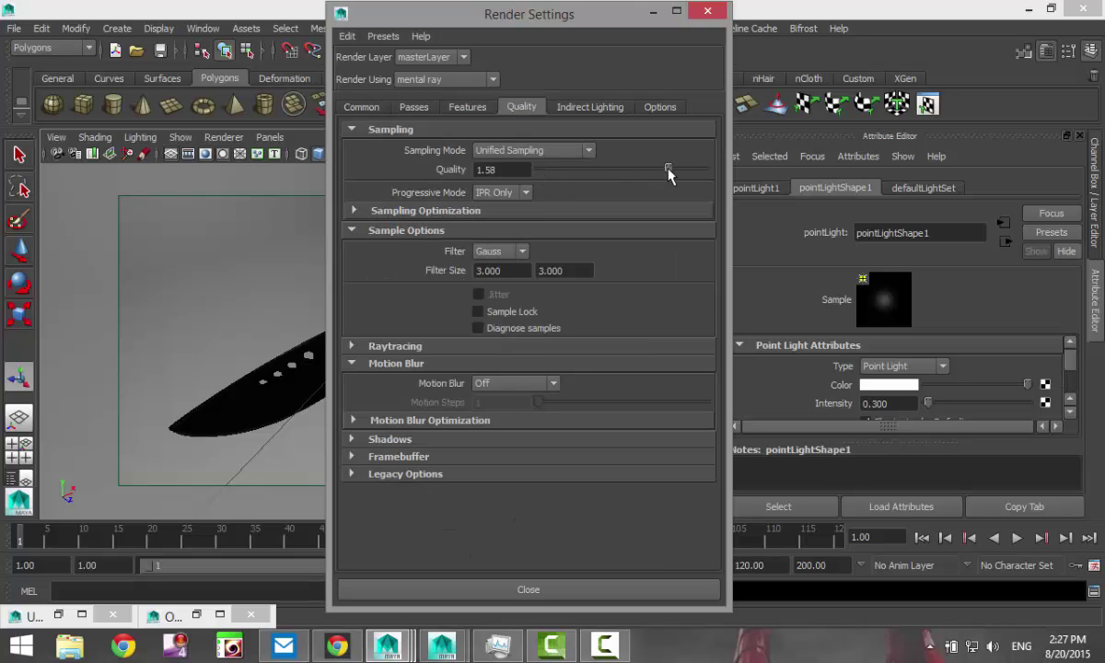
left_click_drag(660, 175, 661, 176)
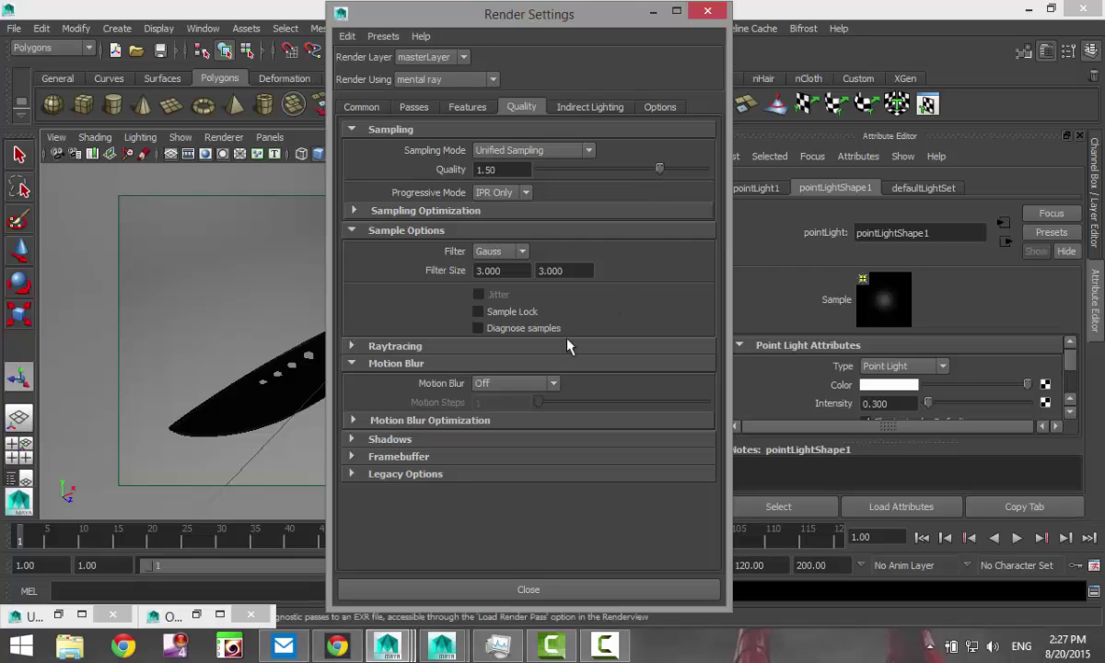
left_click(348, 348)
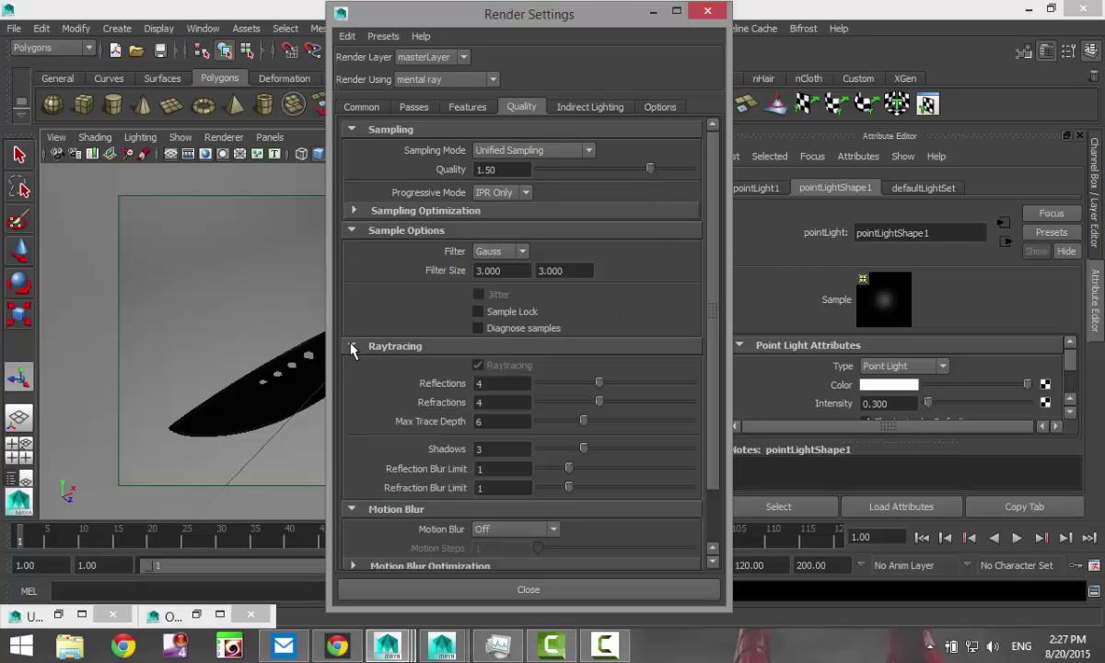
Step: Enable Global Illumination, create an image-based lighting node, and minimize the render settings
left_click(589, 108)
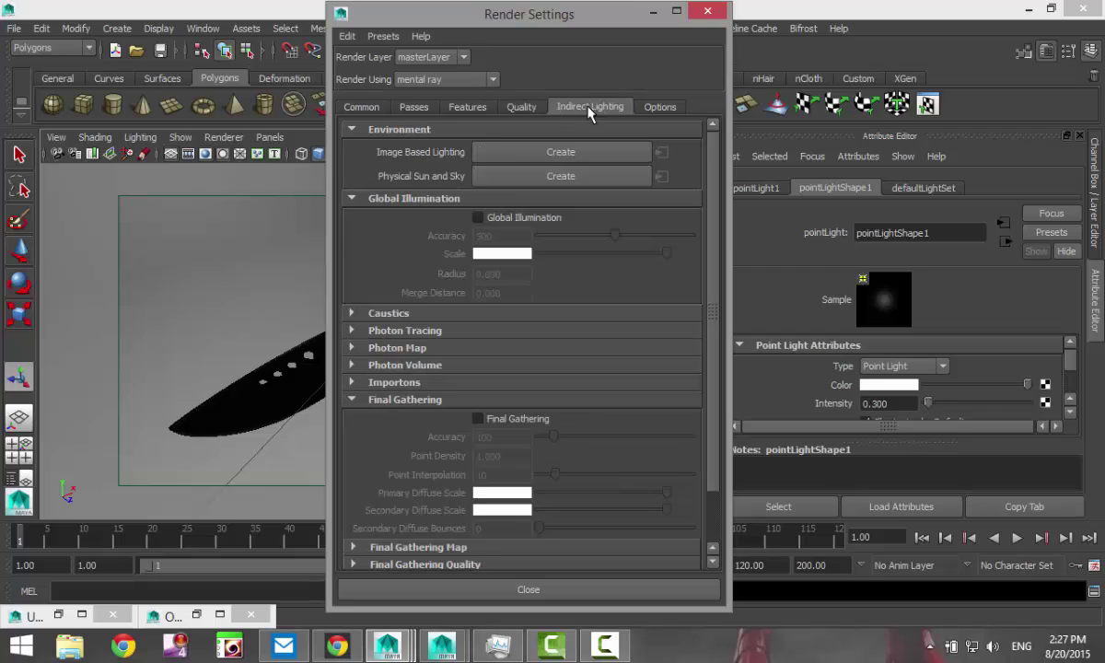
left_click(478, 219)
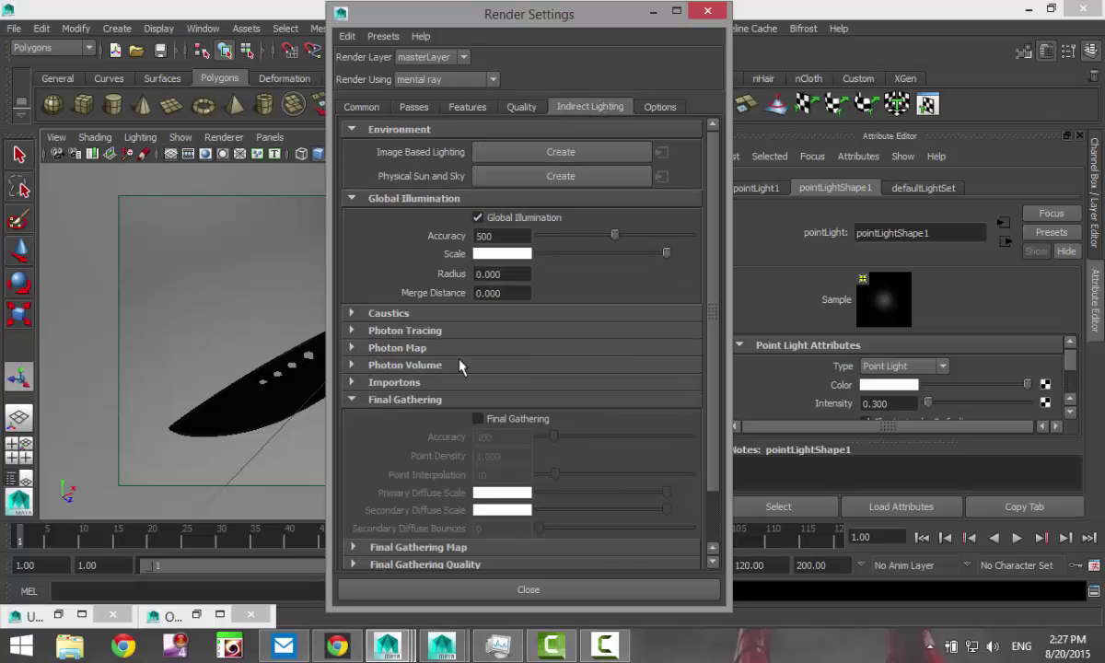
left_click(562, 153)
left_click(652, 12)
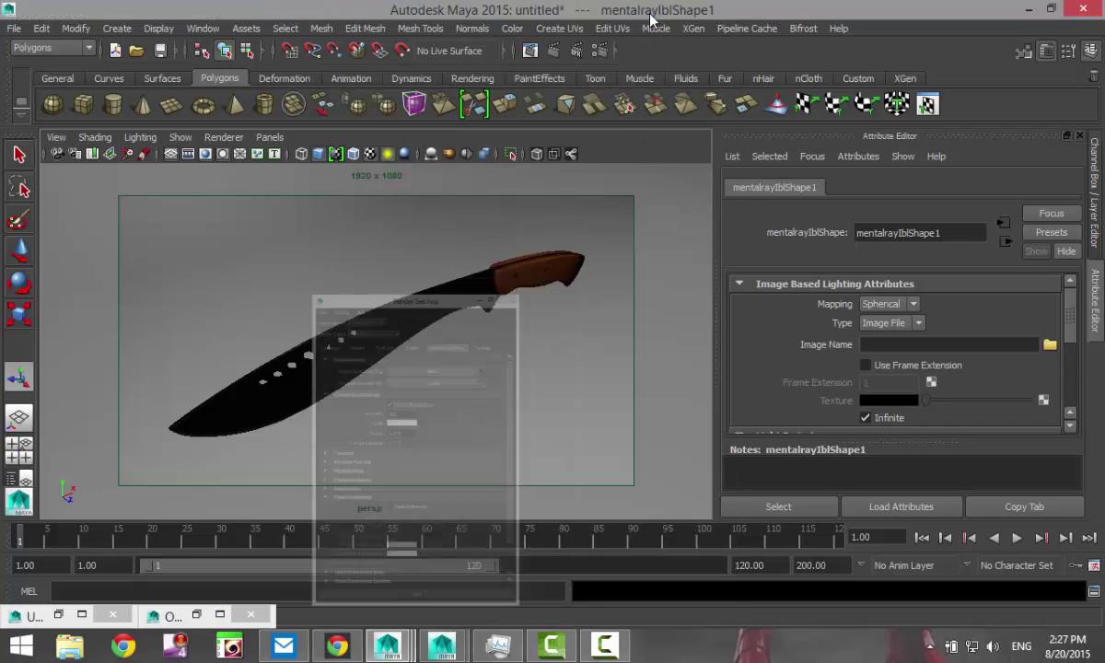
Step: Load Arches_E_PineTree_3k.hdr from the Documents maya HDRI folder as the image-based lighting image and render the knife view
left_click(1051, 344)
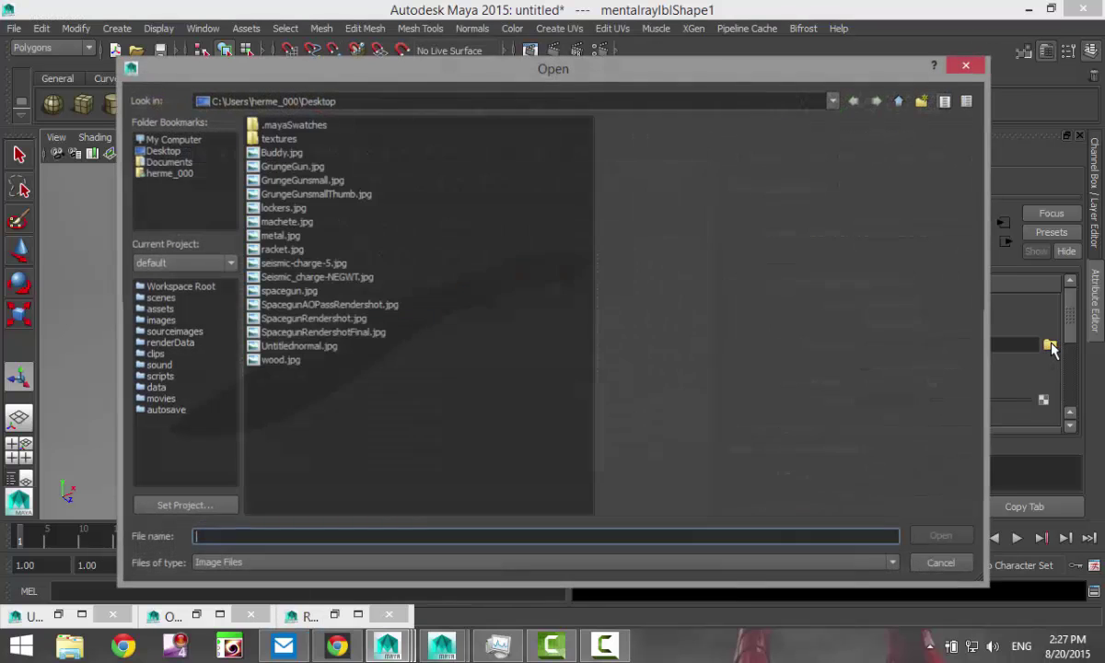
left_click(162, 152)
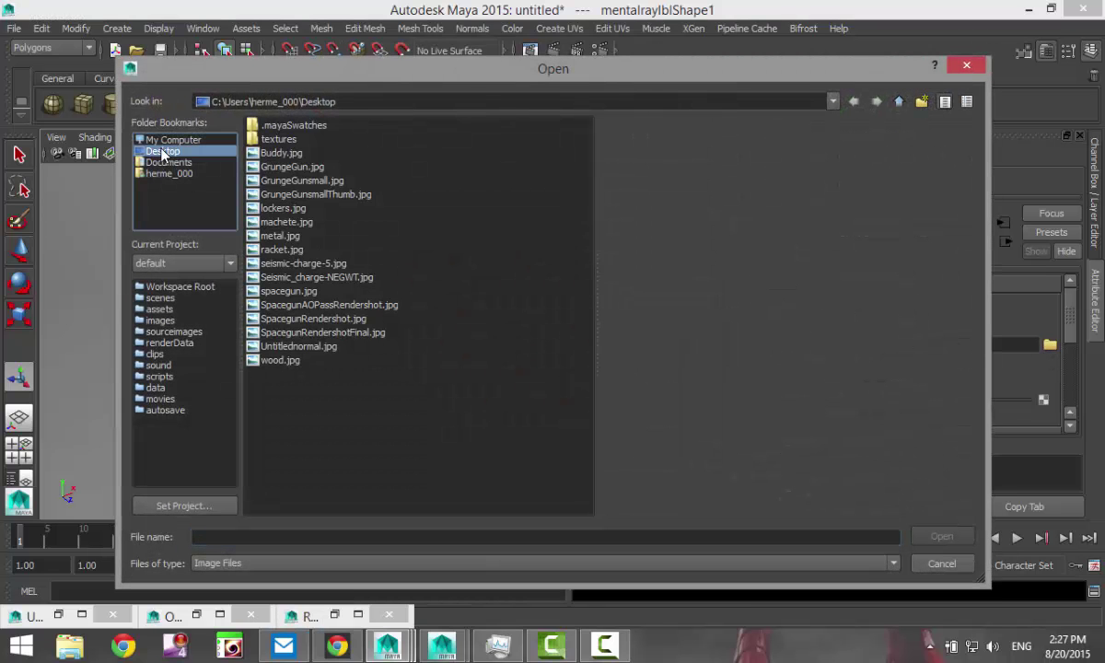
left_click(166, 162)
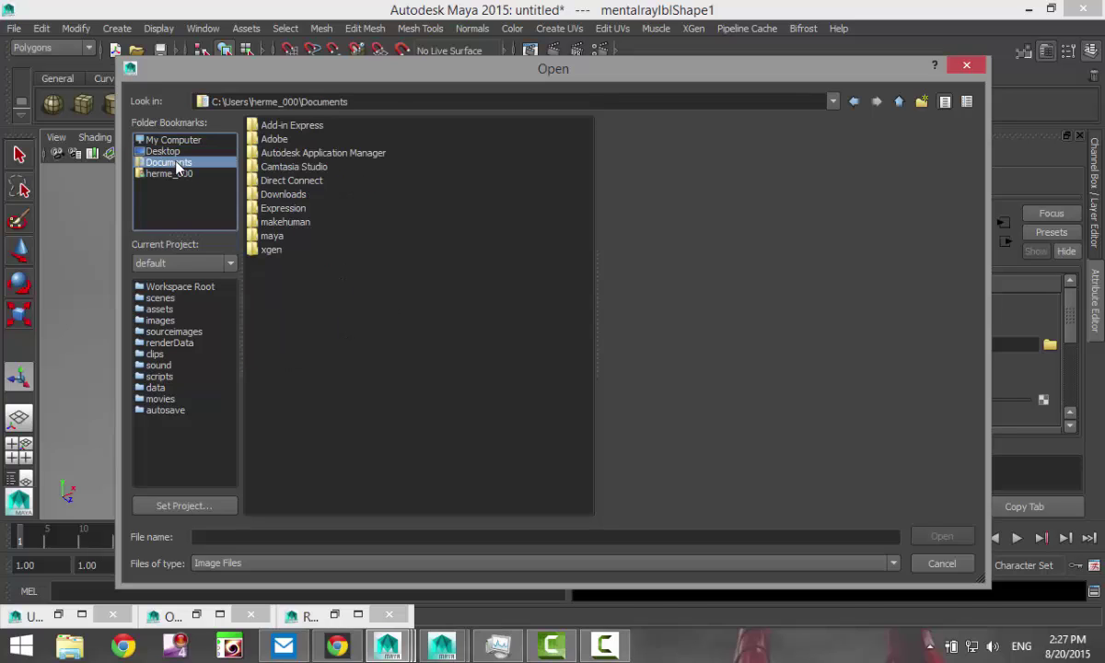
double_click(273, 236)
double_click(274, 153)
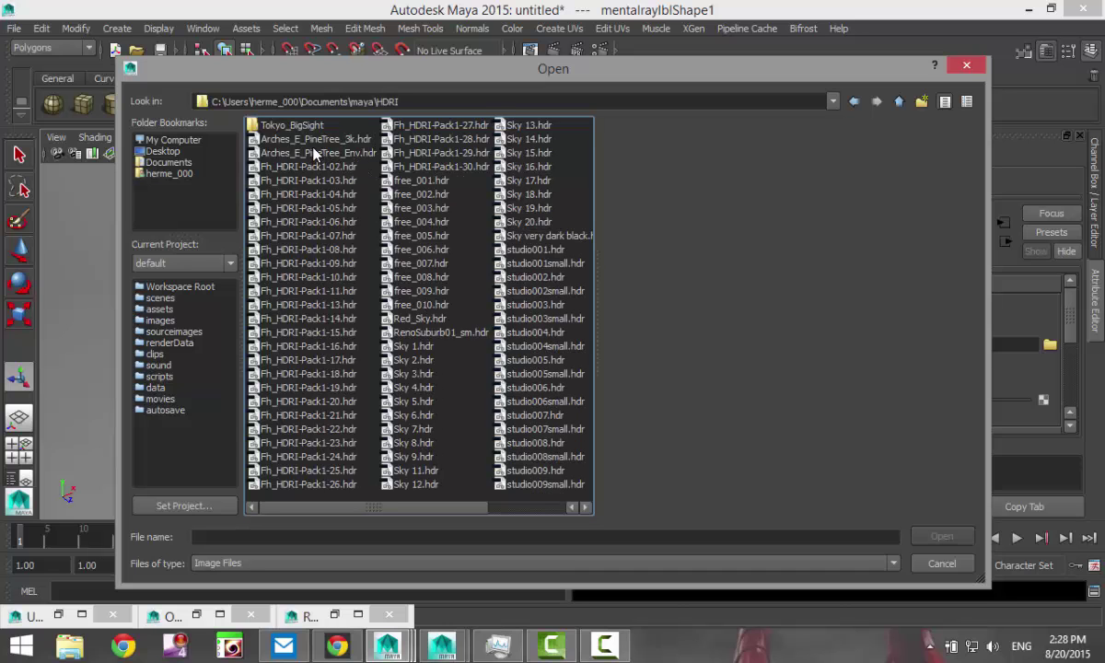
left_click(318, 144)
left_click(937, 538)
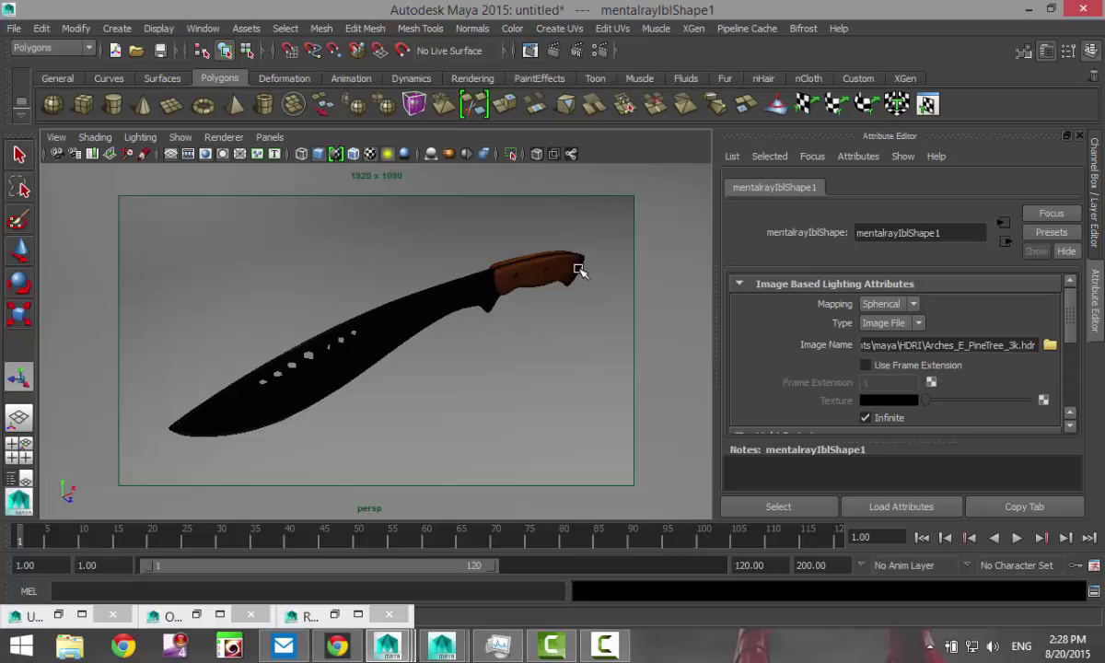
left_click(554, 52)
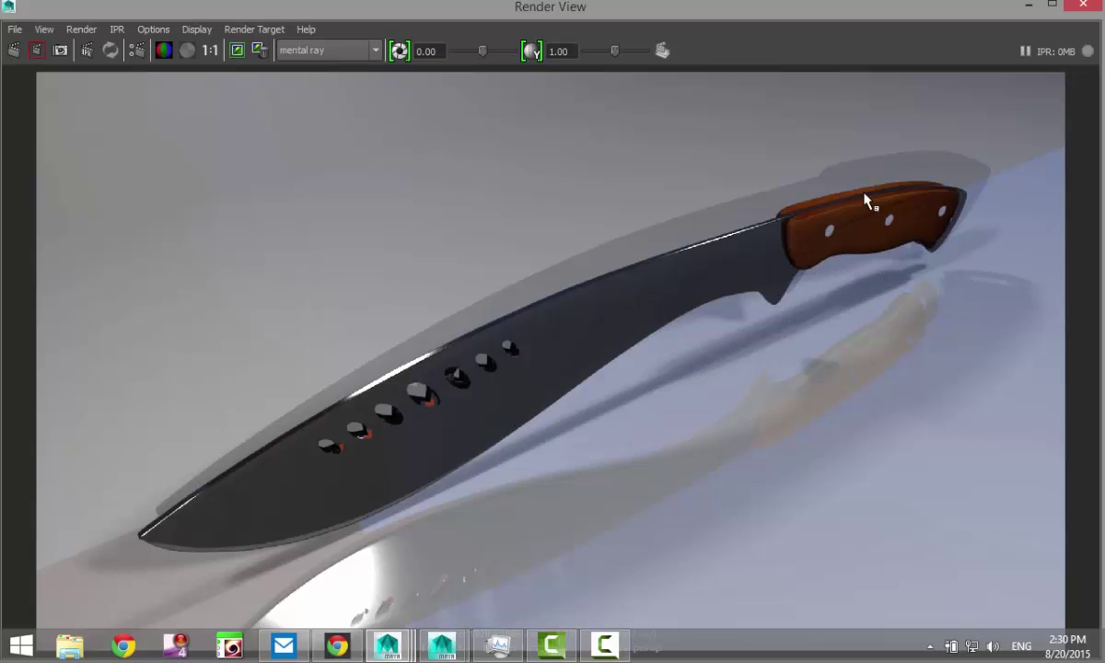
left_click(1029, 6)
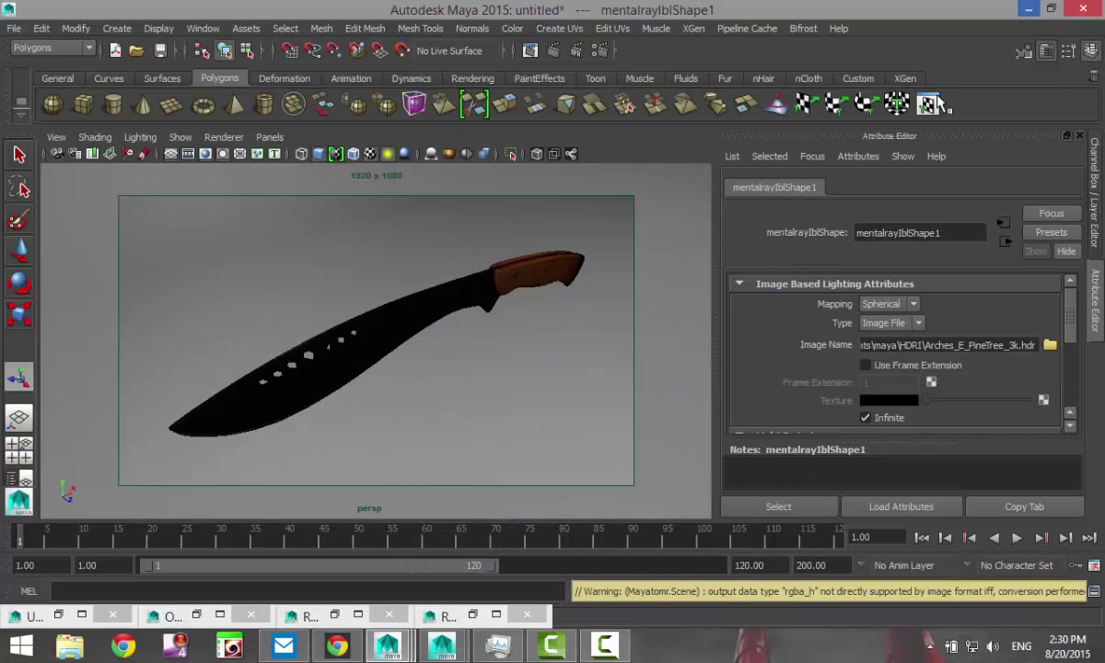
Step: Connect a file texture to the bump mapping of the front wooden handle piece's Lambert material
middle_click_drag(295, 392, 221, 408, "alt")
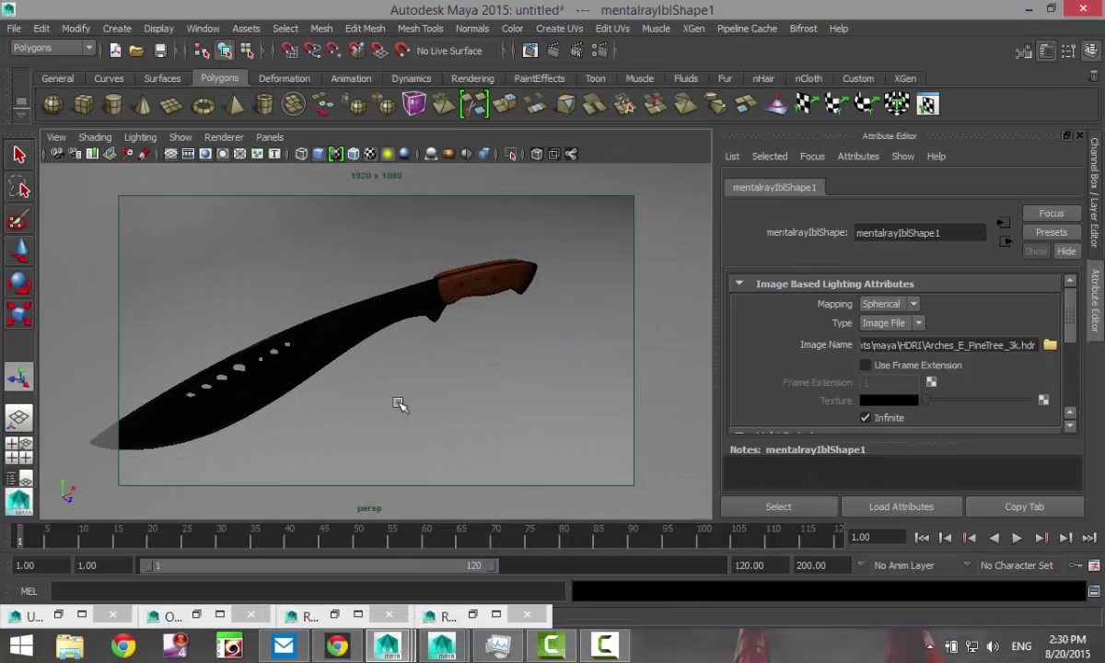
right_click_drag(346, 448, 402, 343, "alt")
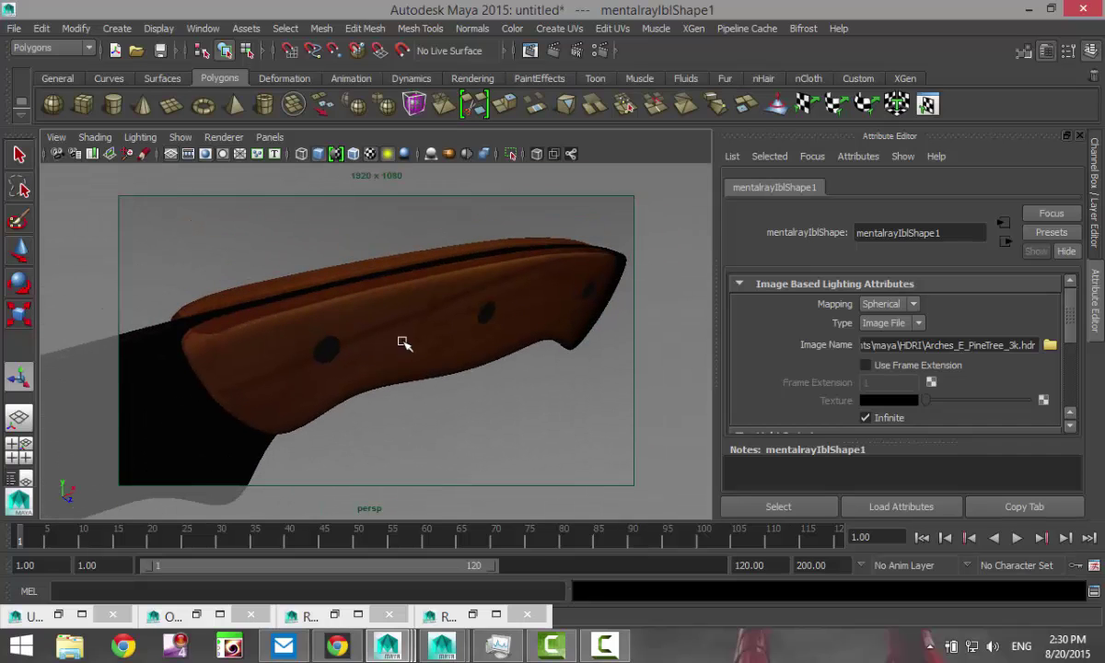
left_click(403, 313)
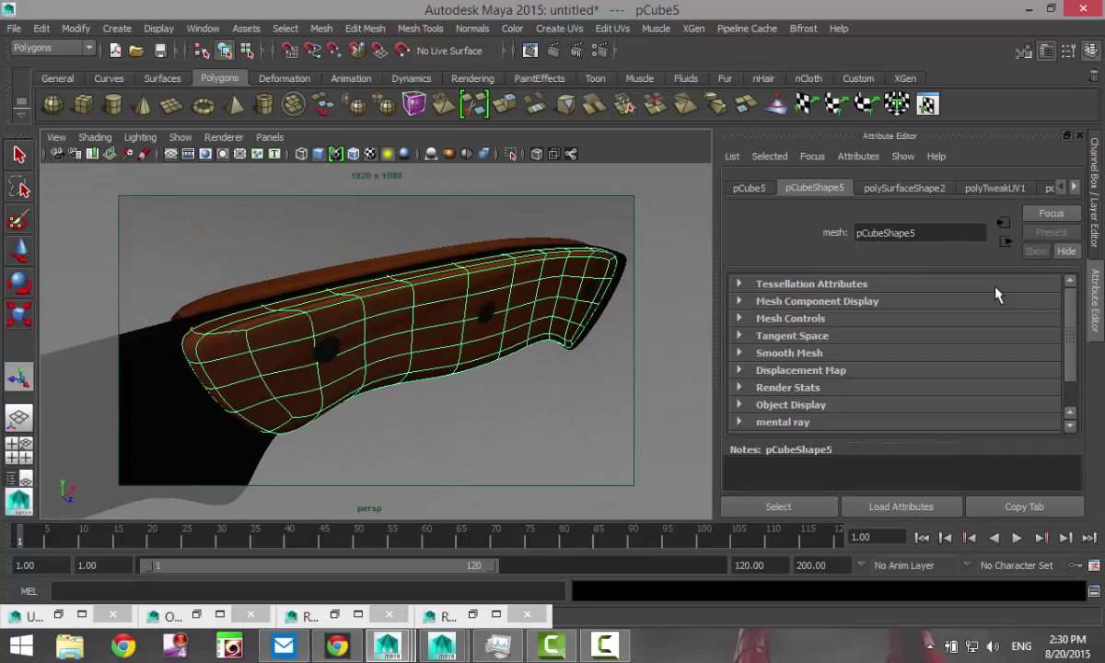
left_click(1075, 188)
left_click(1075, 188)
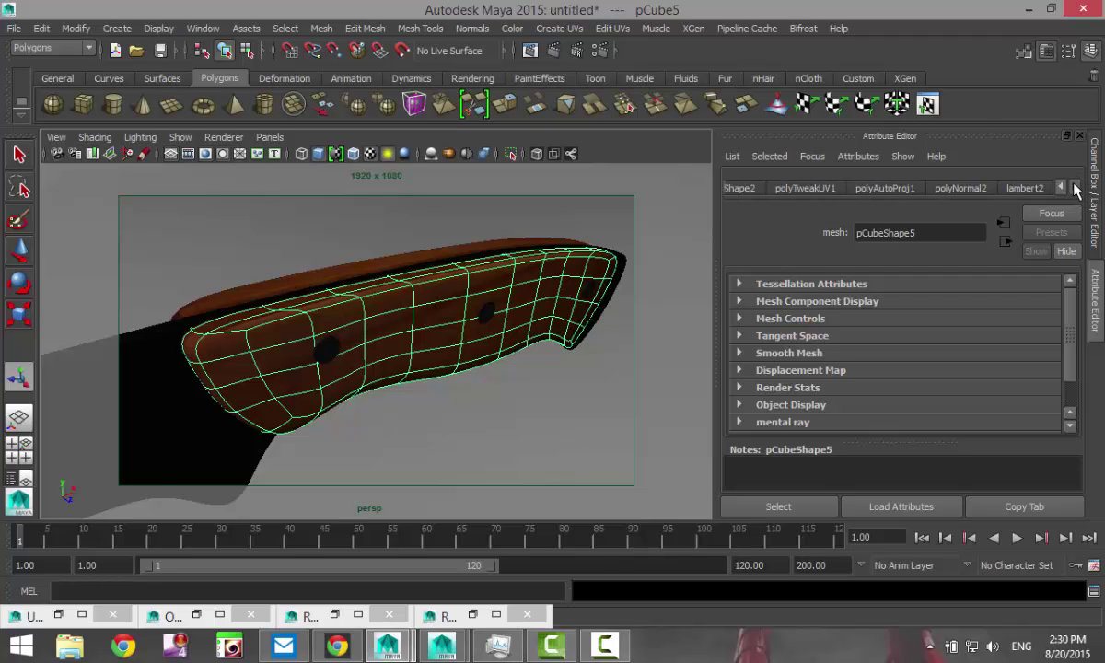
left_click(1028, 188)
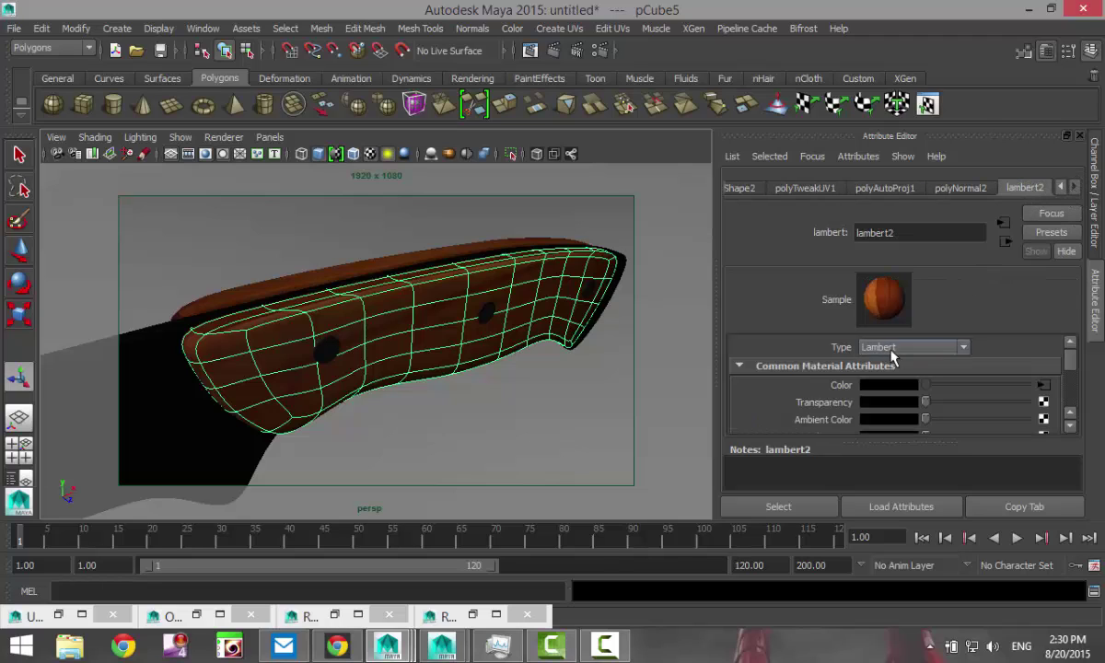
scroll(890, 361, "down", 2)
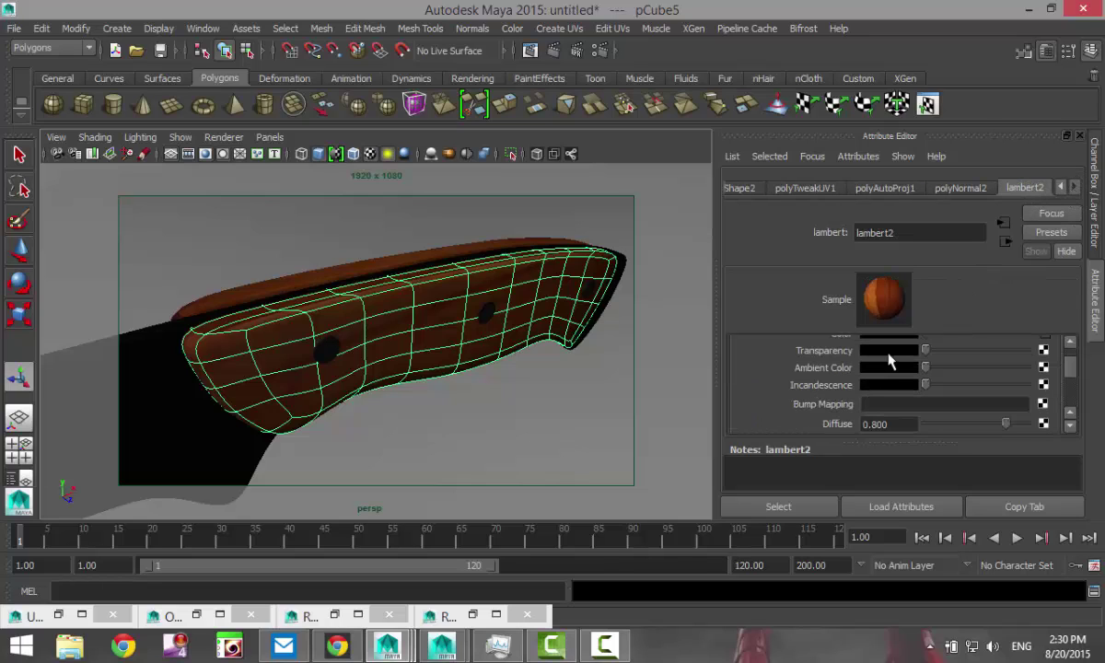
left_click(1044, 406)
left_click(620, 381)
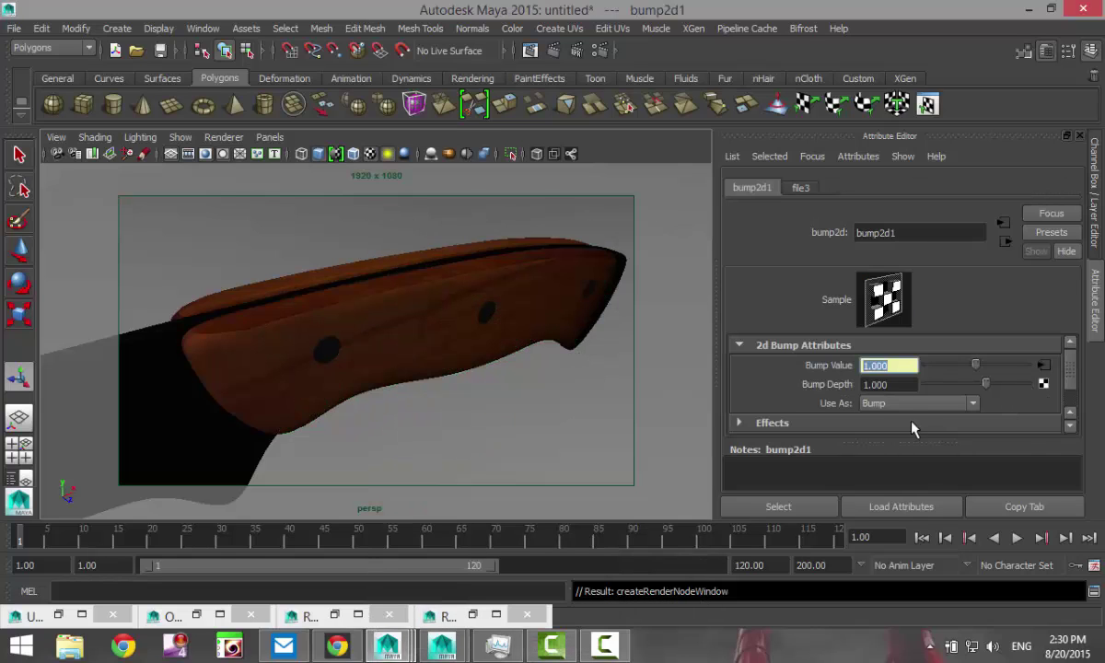
Step: Set the front handle material's bump depth to 0.2
key("Tab")
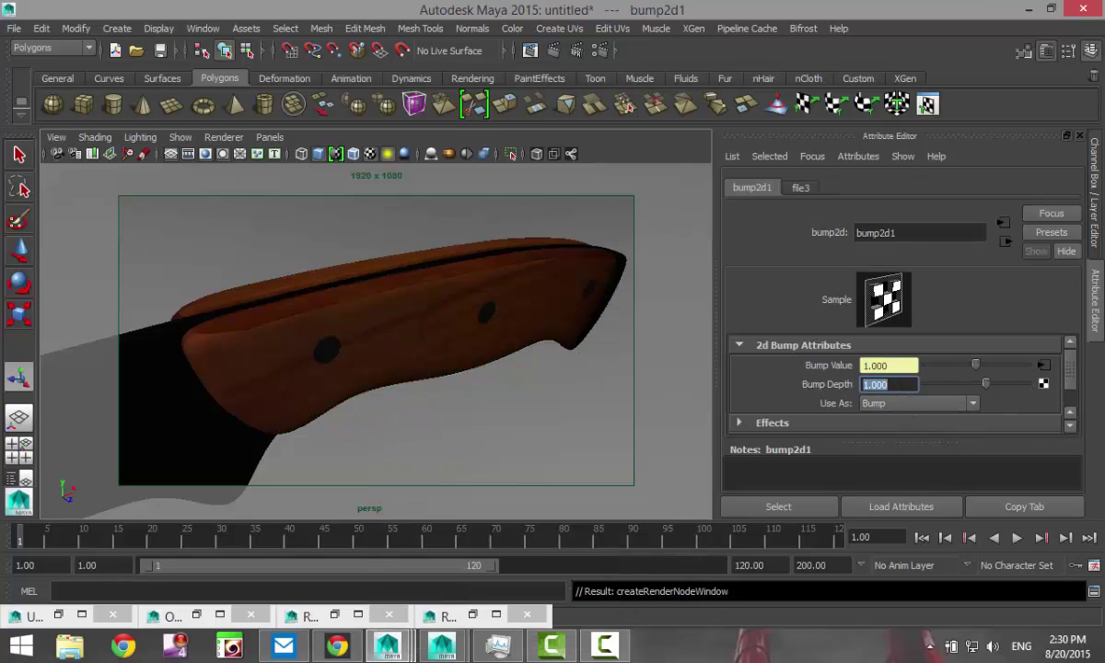
type("0.2")
key("Return")
Step: Load wood.jpg from the Desktop as the image of the front handle's bump texture
left_click(800, 188)
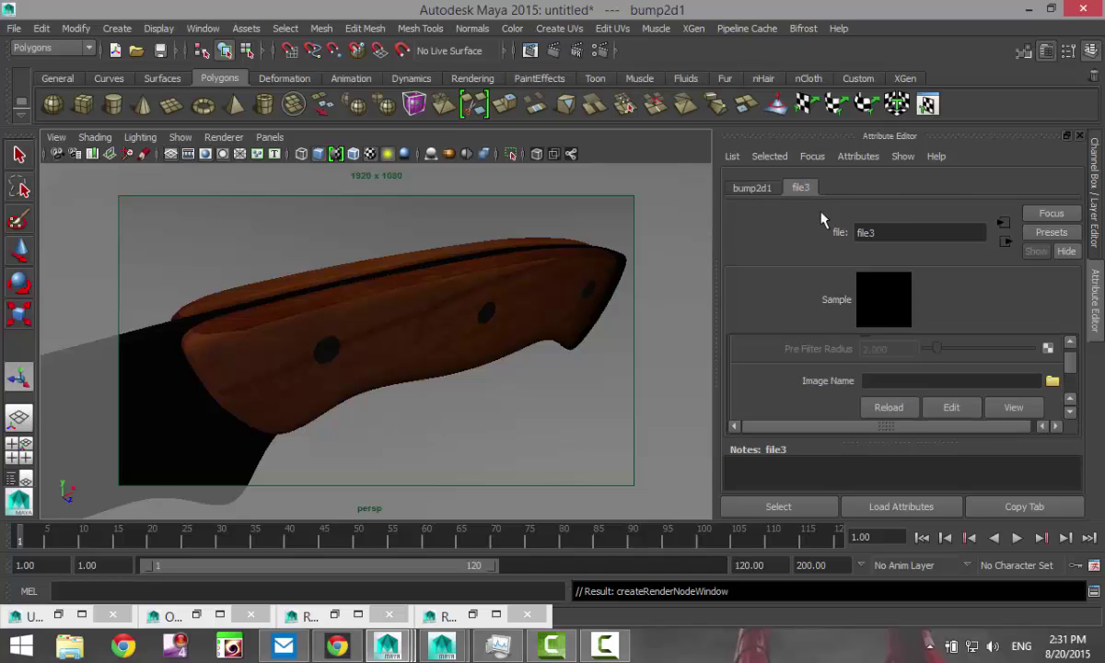
left_click(1052, 382)
left_click(163, 152)
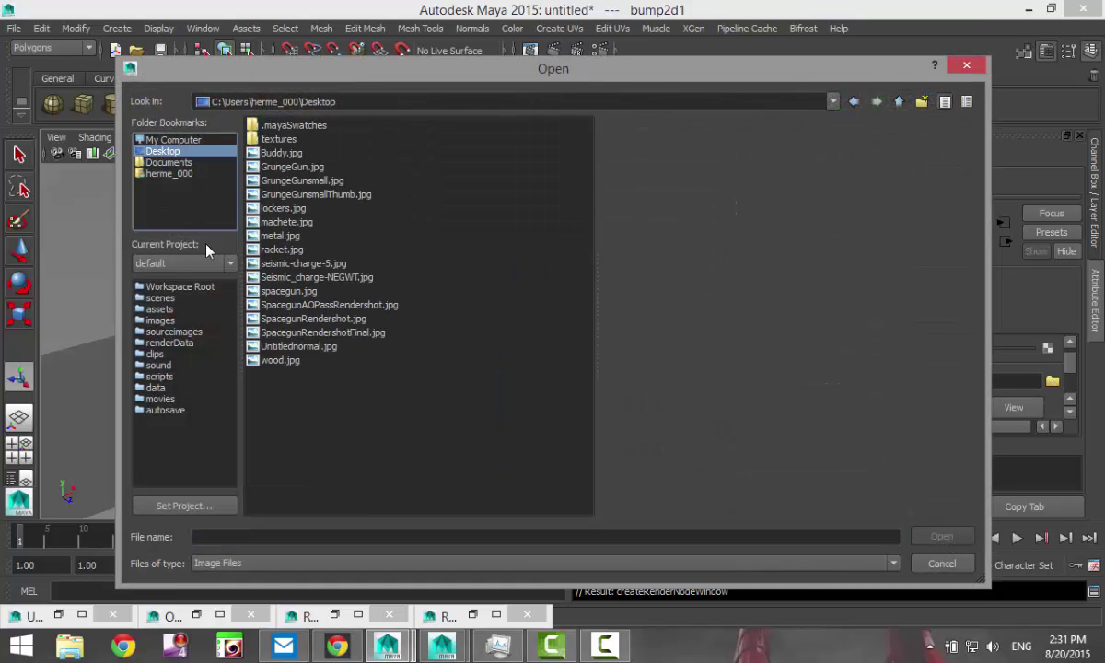
left_click(281, 361)
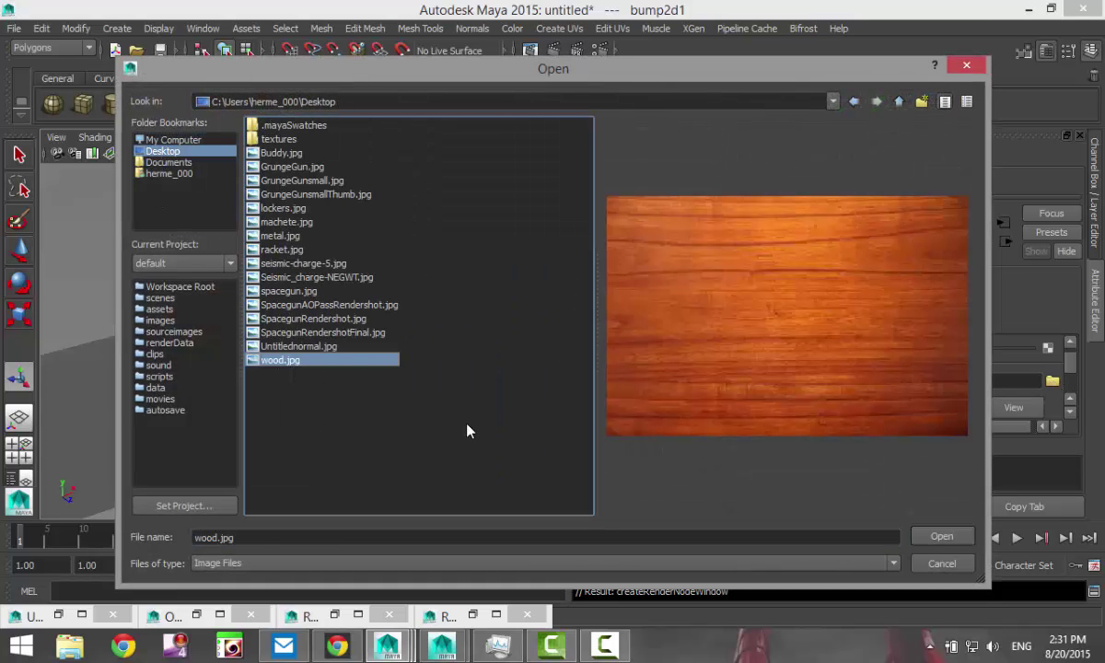
left_click(940, 536)
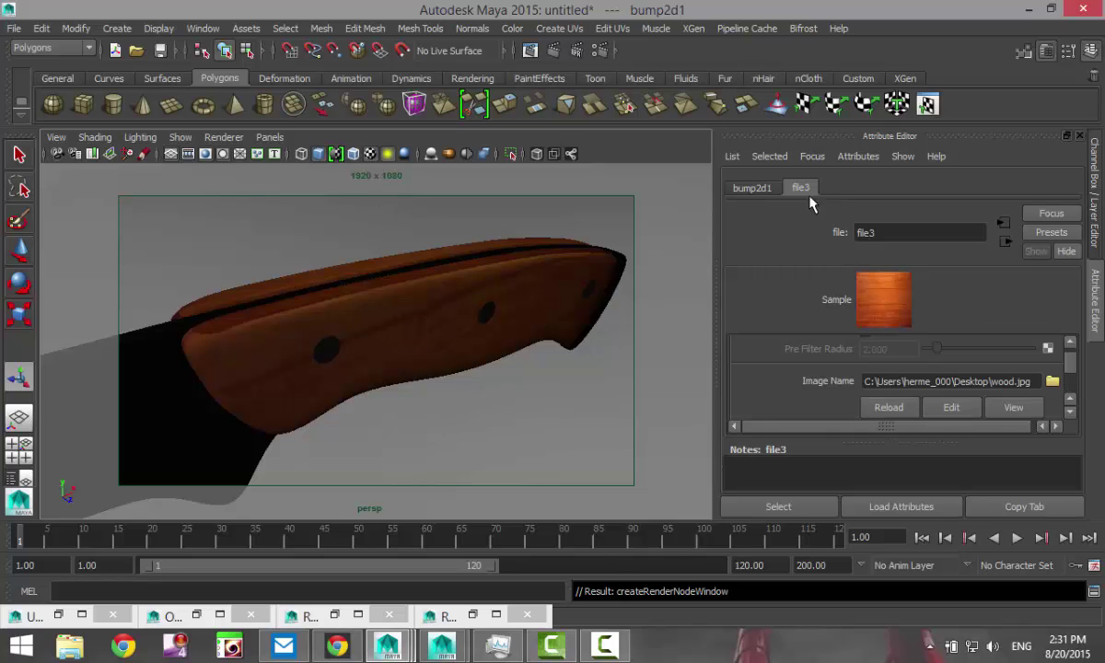
Step: Readjust the bump depth of the front handle's wood bump to a small value
left_click(752, 188)
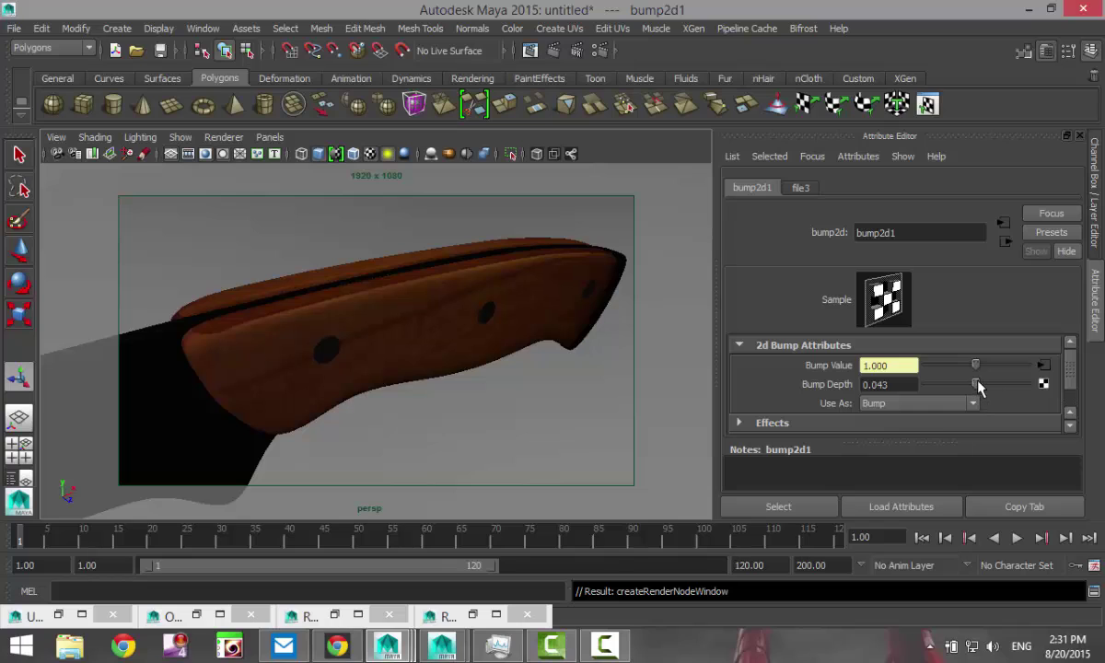
left_click_drag(977, 383, 775, 387)
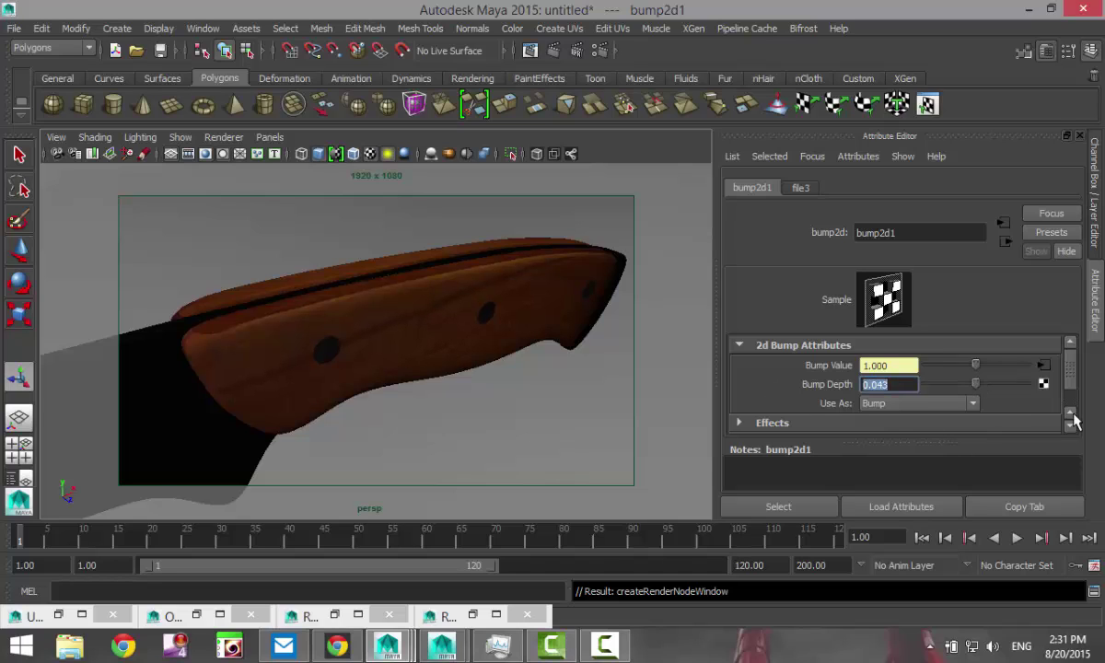
type("0.")
key("Return")
Step: Connect a file texture to the rear handle piece's bump mapping and set its bump depth to 0.06
left_click(339, 253)
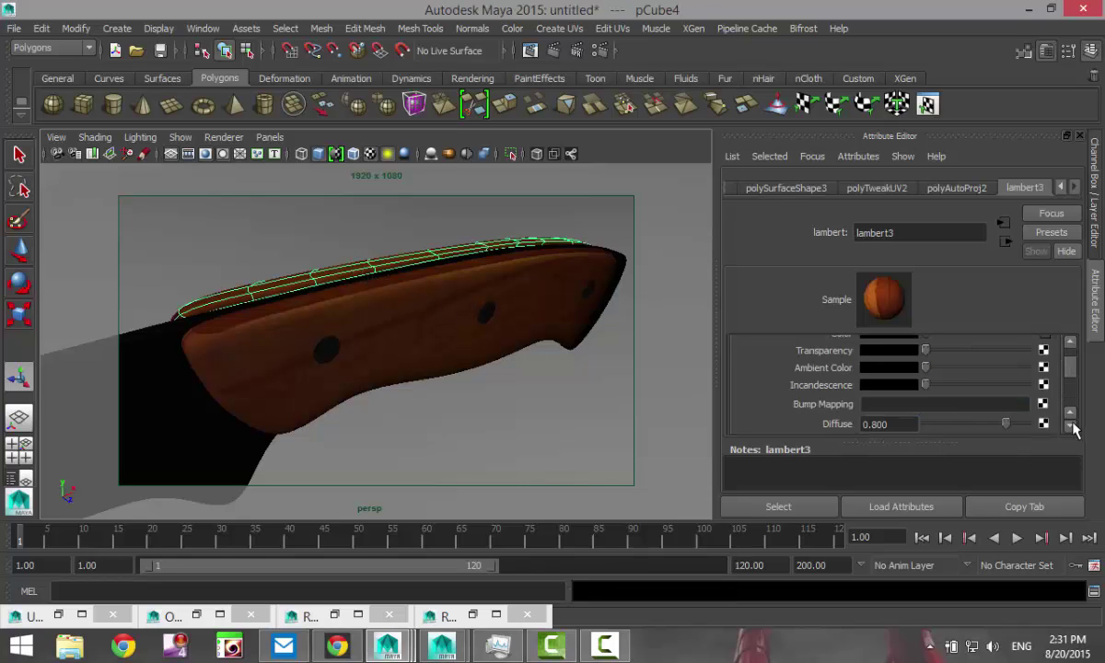
left_click(1043, 405)
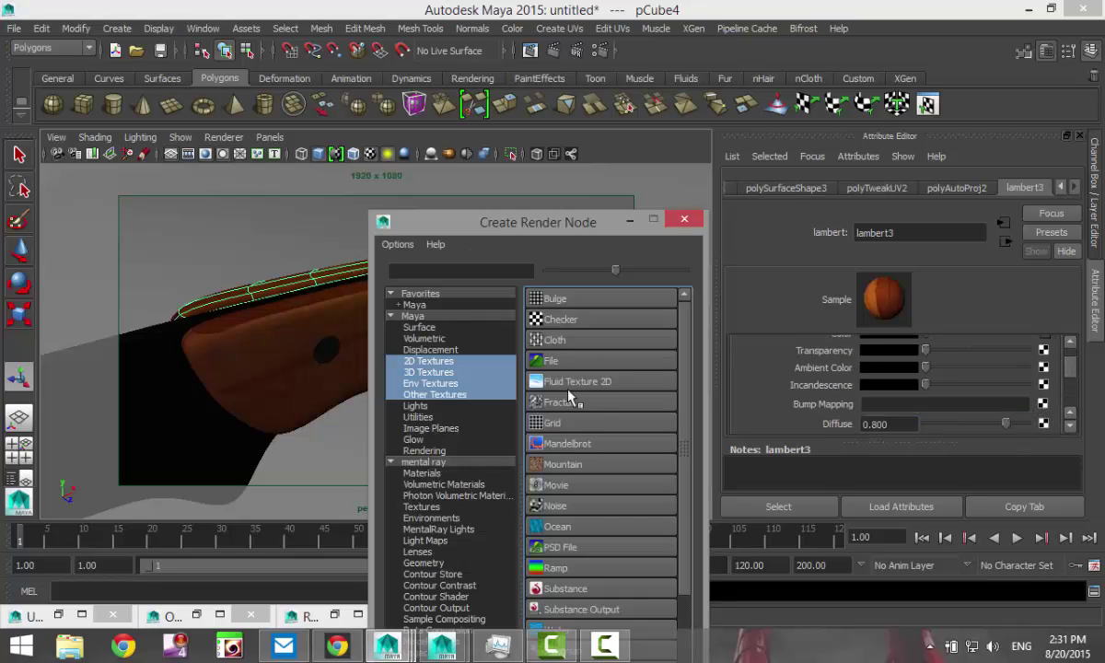
left_click(557, 365)
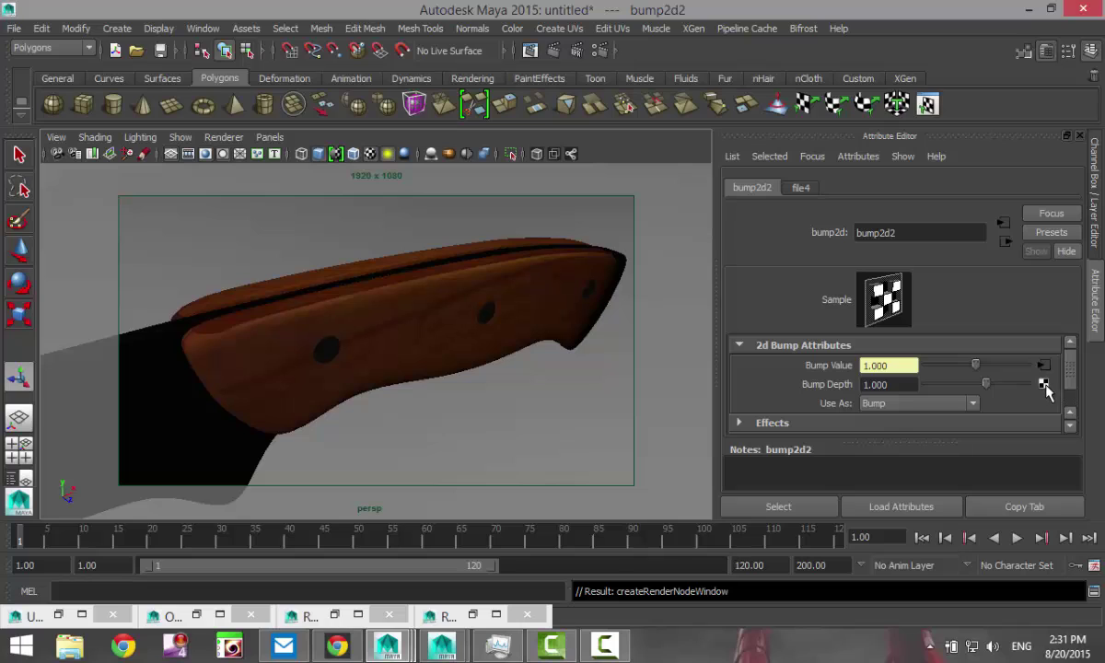
left_click(908, 385)
type("0.06")
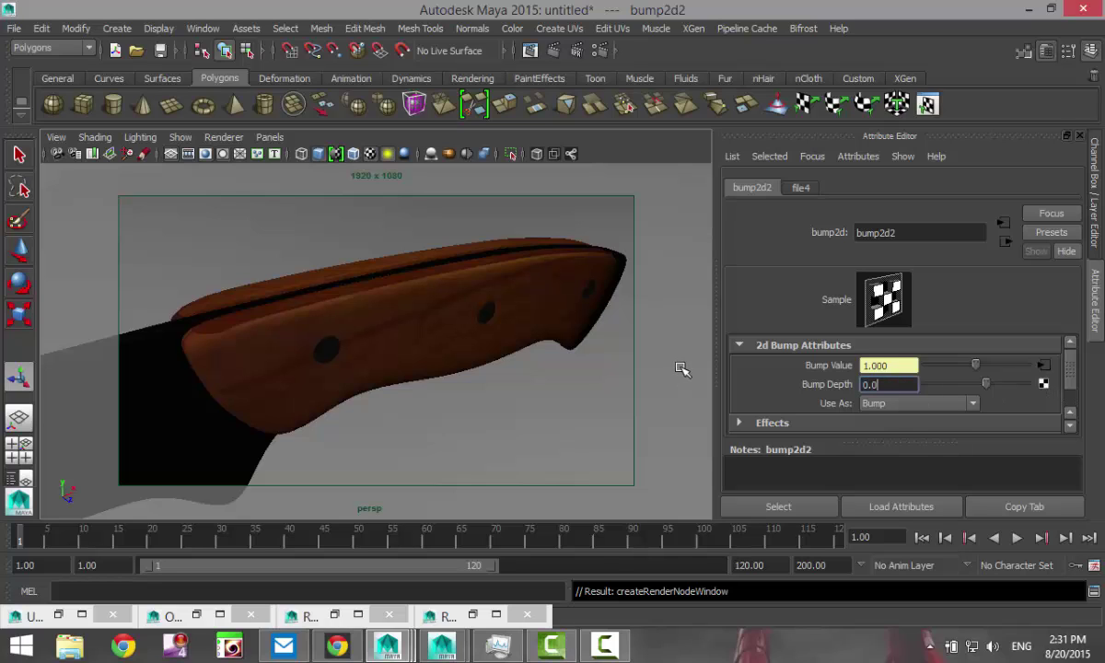
Step: Load wood.jpg as the image of the rear handle's bump texture
left_click(800, 187)
left_click(1053, 380)
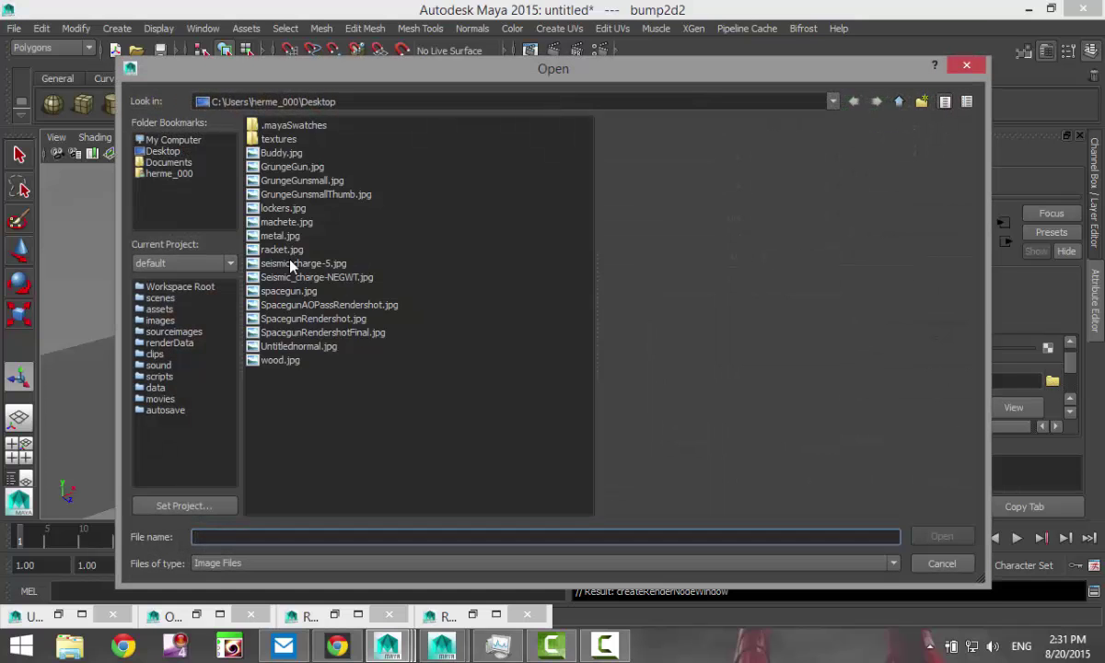
left_click(280, 361)
left_click(944, 538)
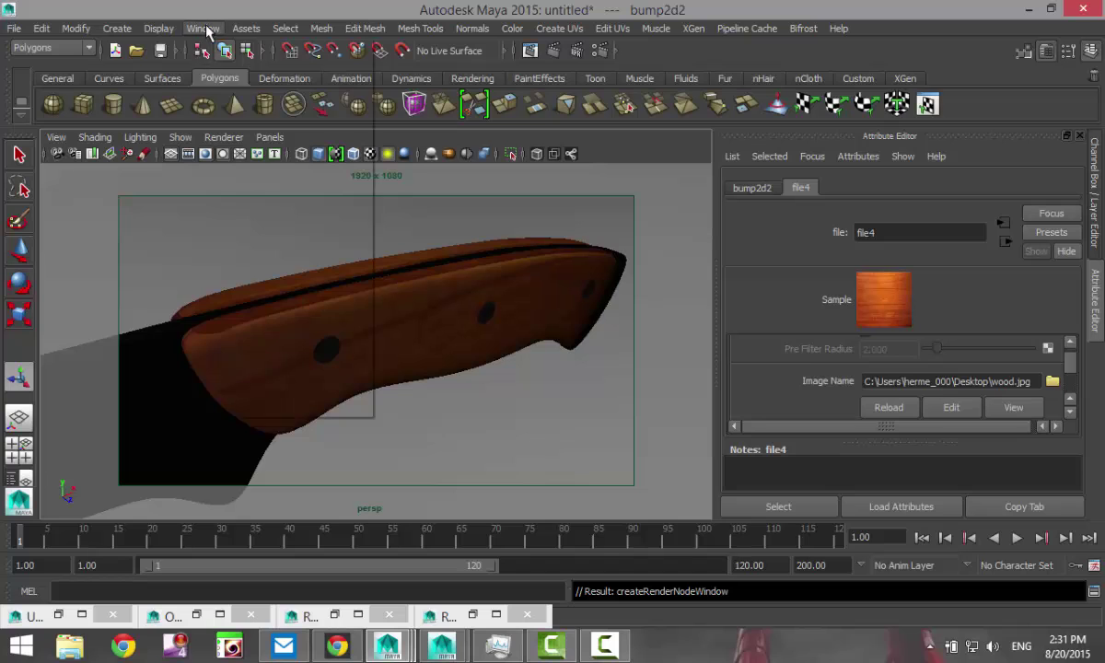
Step: Select the knife group, group1, in the Outliner and minimize the Outliner
left_click(203, 29)
left_click(221, 153)
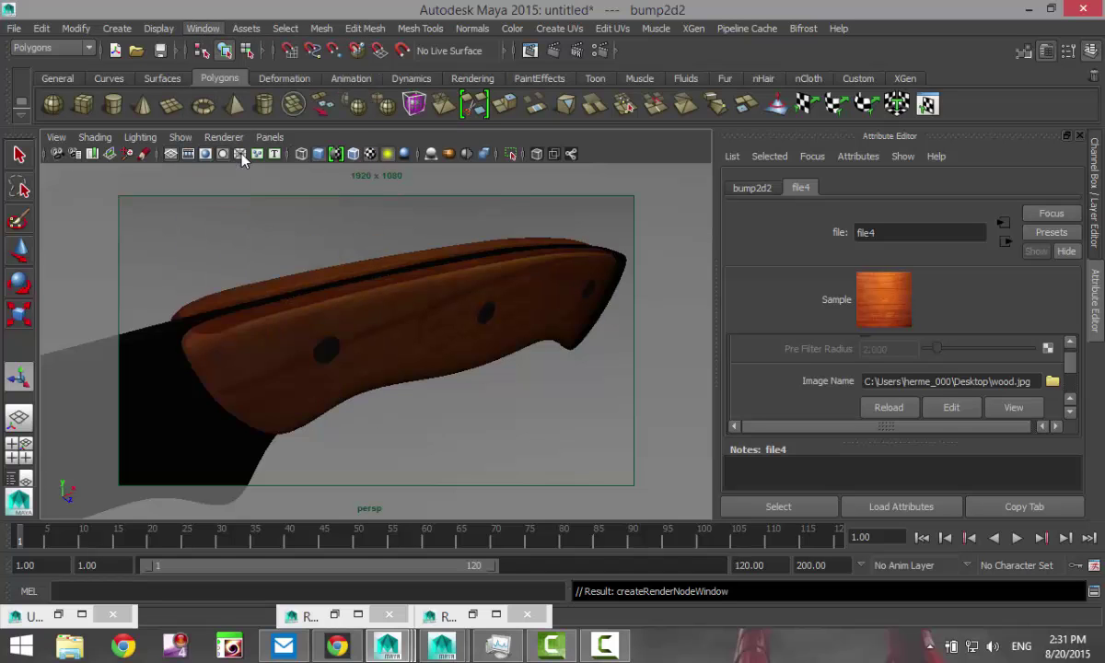
left_click(205, 499)
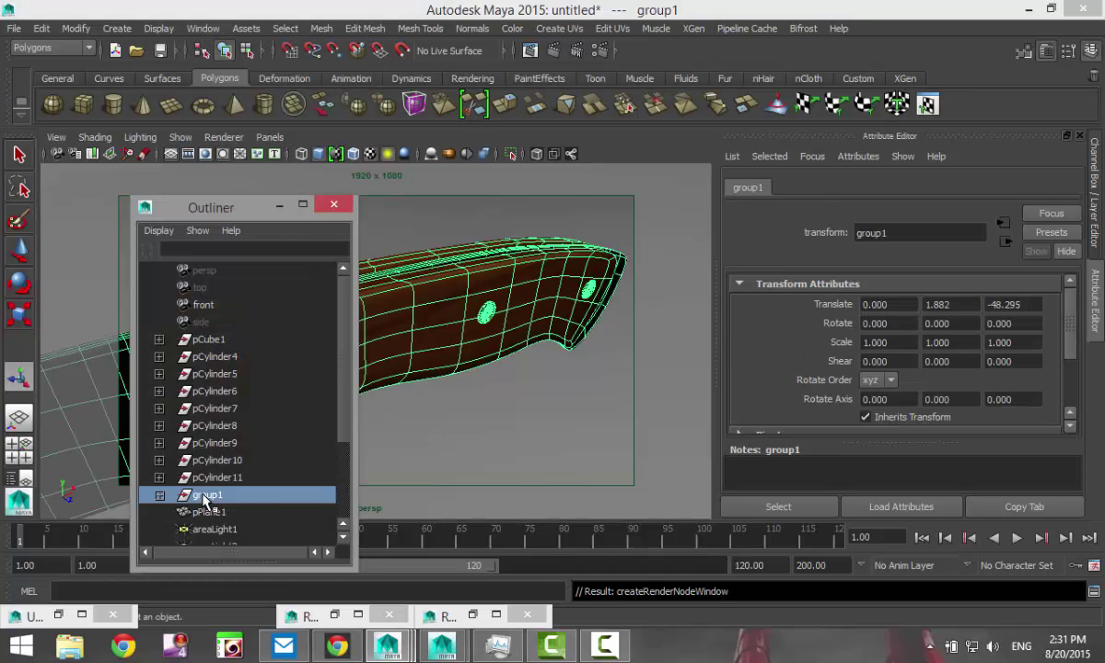
left_click(279, 204)
Step: Select the curved backdrop plane and move it along Z to about -23.724
scroll(302, 343, "down", 10)
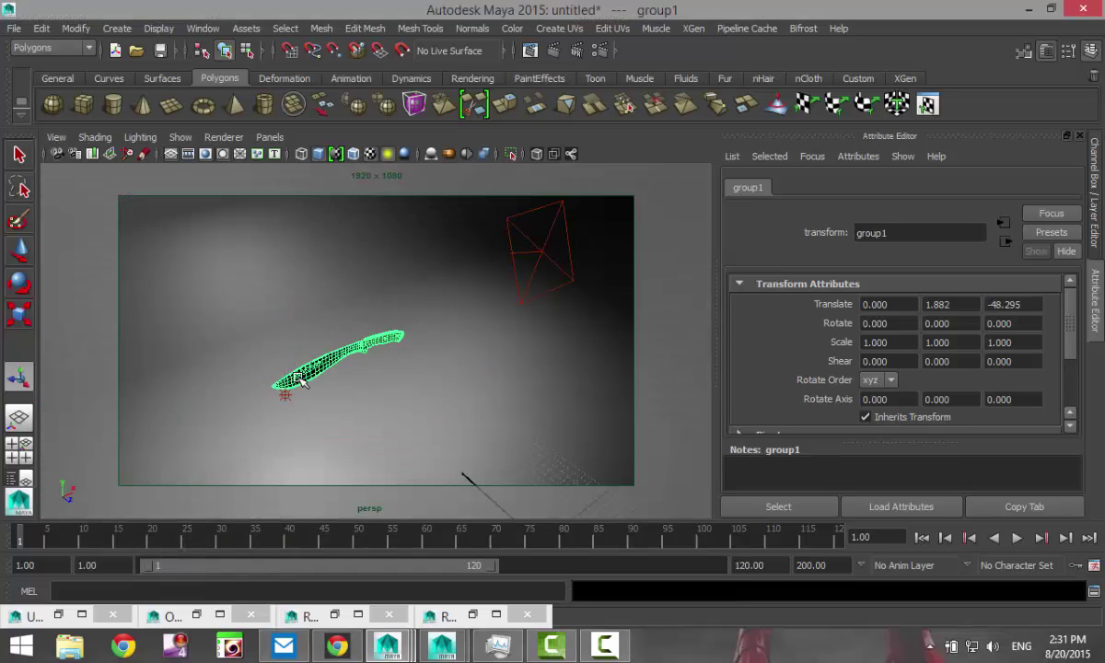
middle_click_drag(323, 408, 456, 350, "alt")
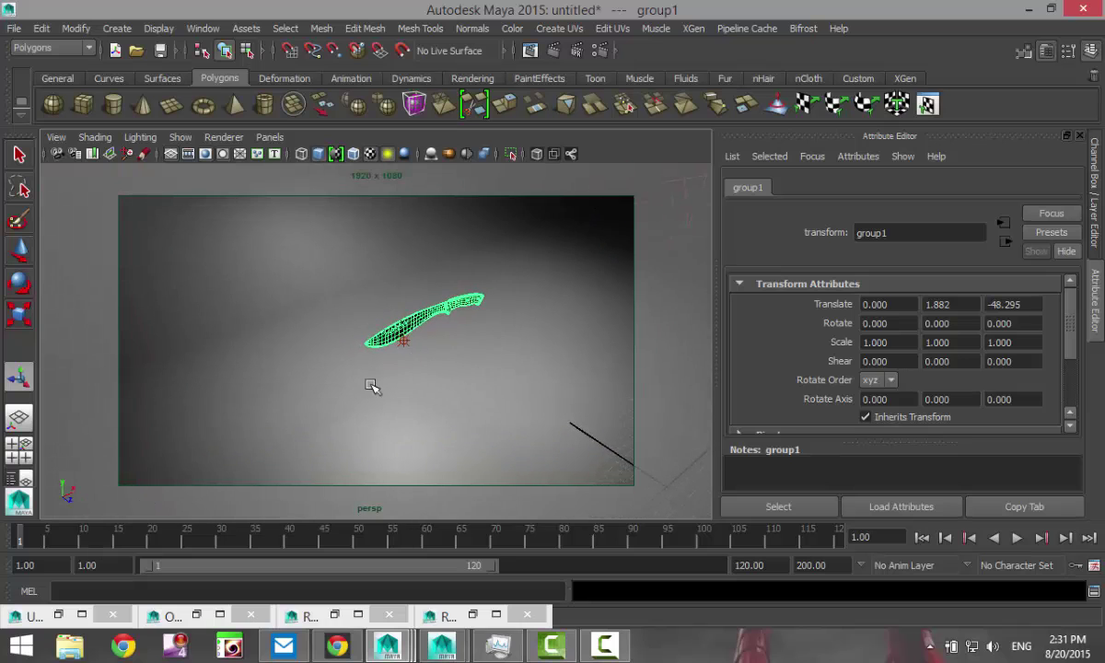
left_click_drag(338, 407, 369, 380, "alt")
middle_click_drag(372, 393, 383, 421, "alt")
left_click(410, 448)
key("Down")
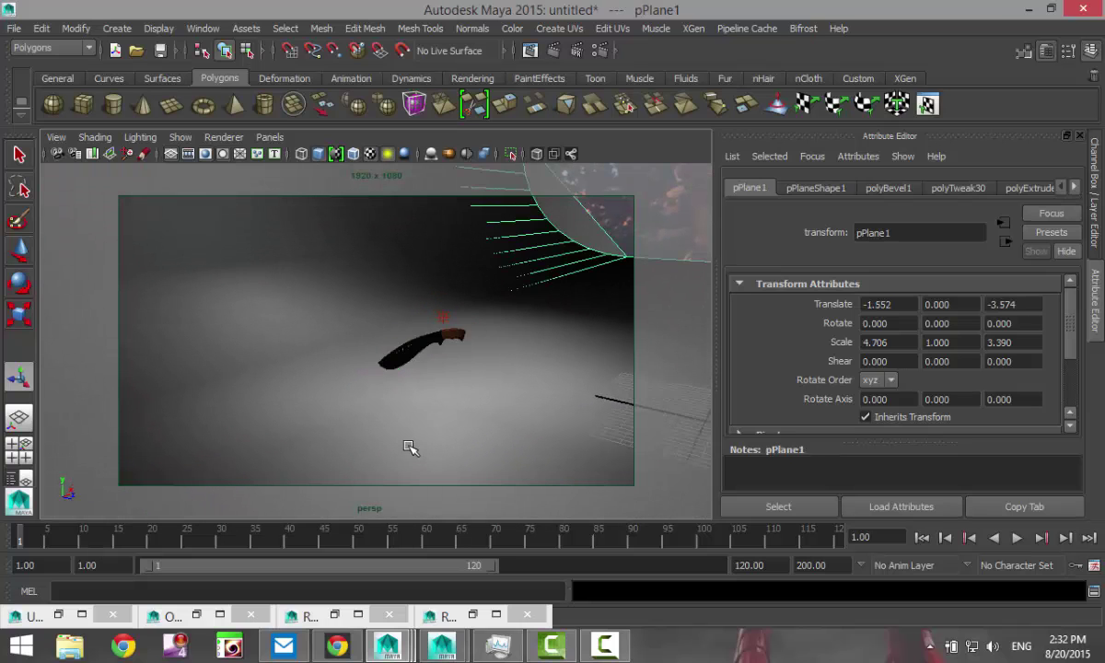
key("f")
key("w")
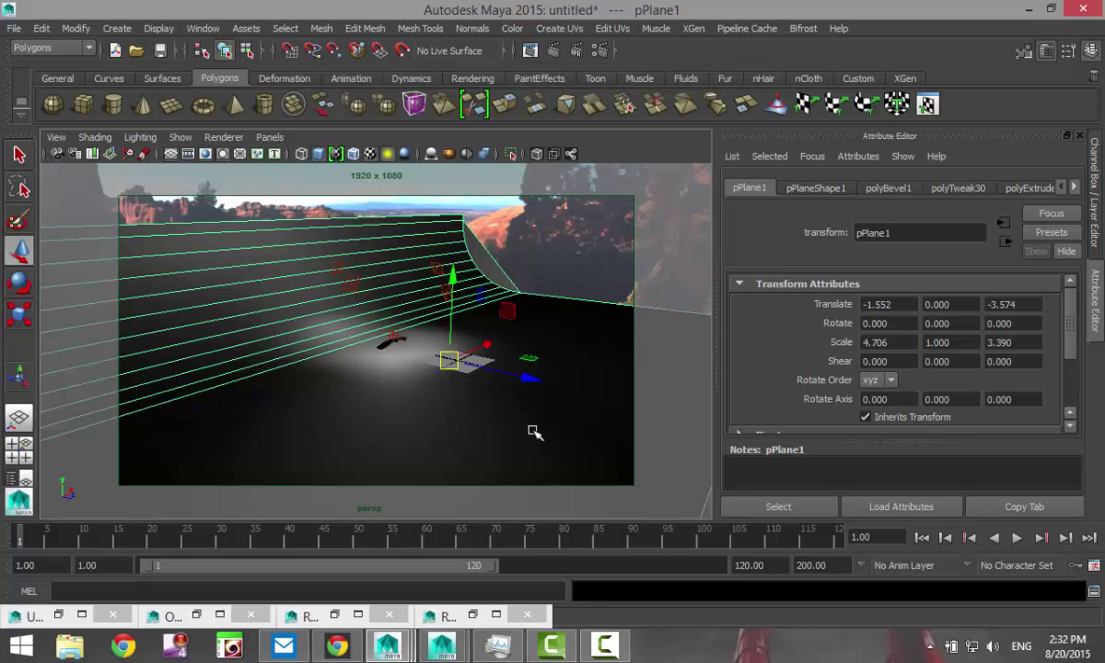
left_click_drag(529, 378, 491, 370)
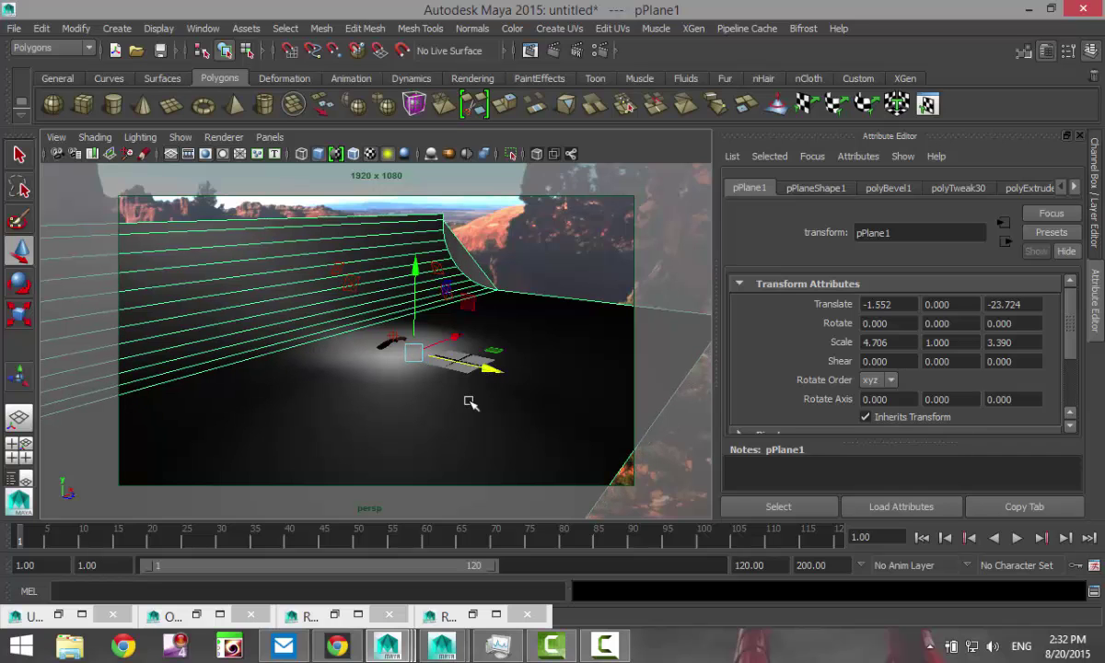
scroll(468, 400, "up", 6)
left_click_drag(505, 410, 341, 400, "alt")
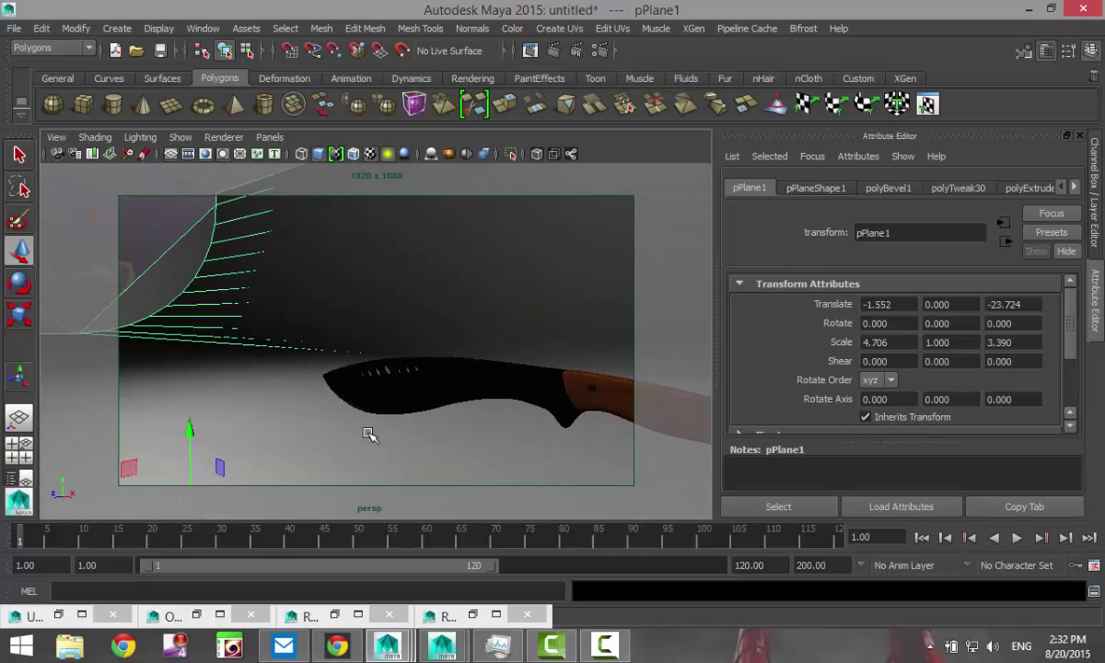
Step: Compose the perspective camera view with the whole knife inside the 1920 x 1080 gate against the backdrop, and render the frame in mental ray
left_click_drag(371, 439, 185, 257, "alt")
left_click(56, 136)
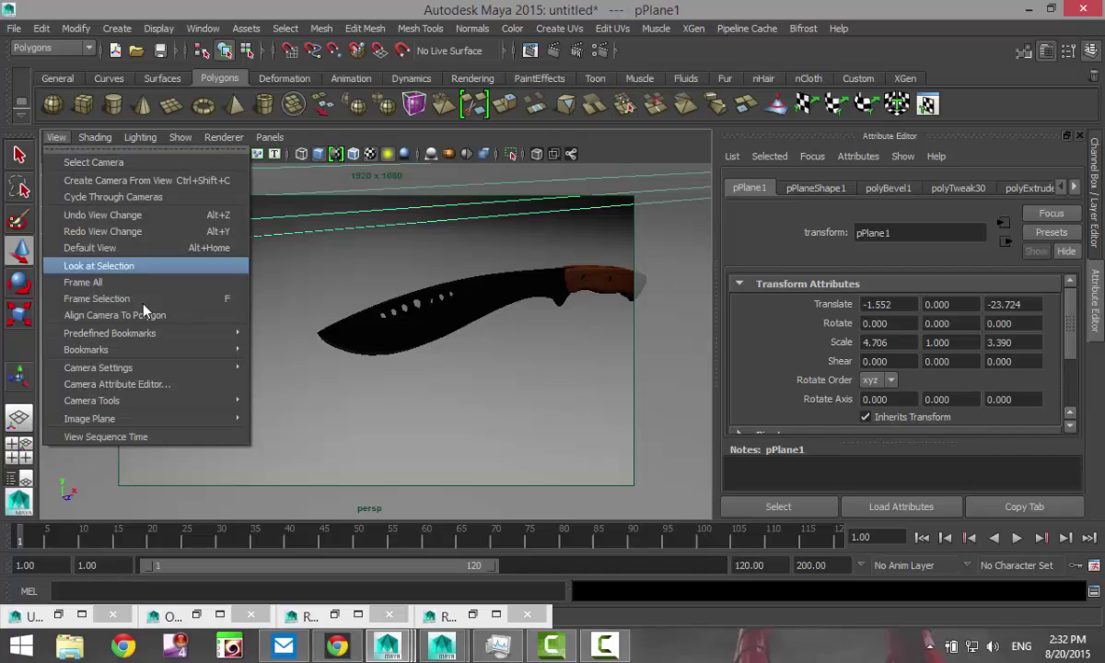
mouse_move(212, 349)
left_click(272, 351)
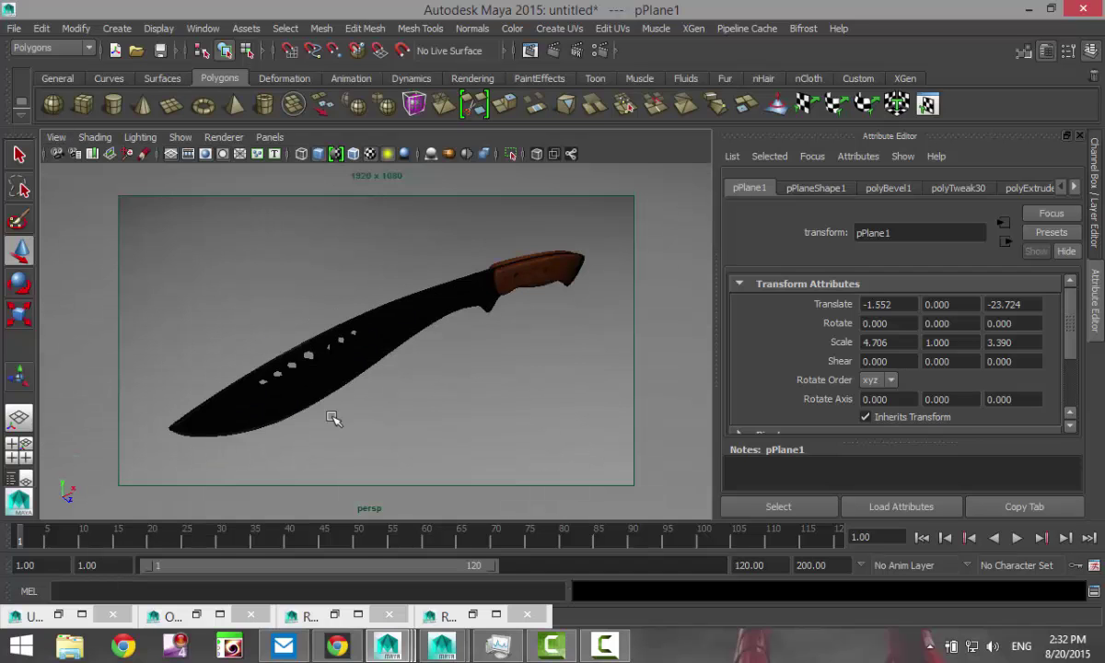
mouse_move(300, 404)
left_mouse_down("alt")
mouse_move(310, 413)
mouse_move(298, 377)
mouse_move(291, 415)
left_mouse_up("alt")
middle_click_drag(291, 415, 324, 252, "alt")
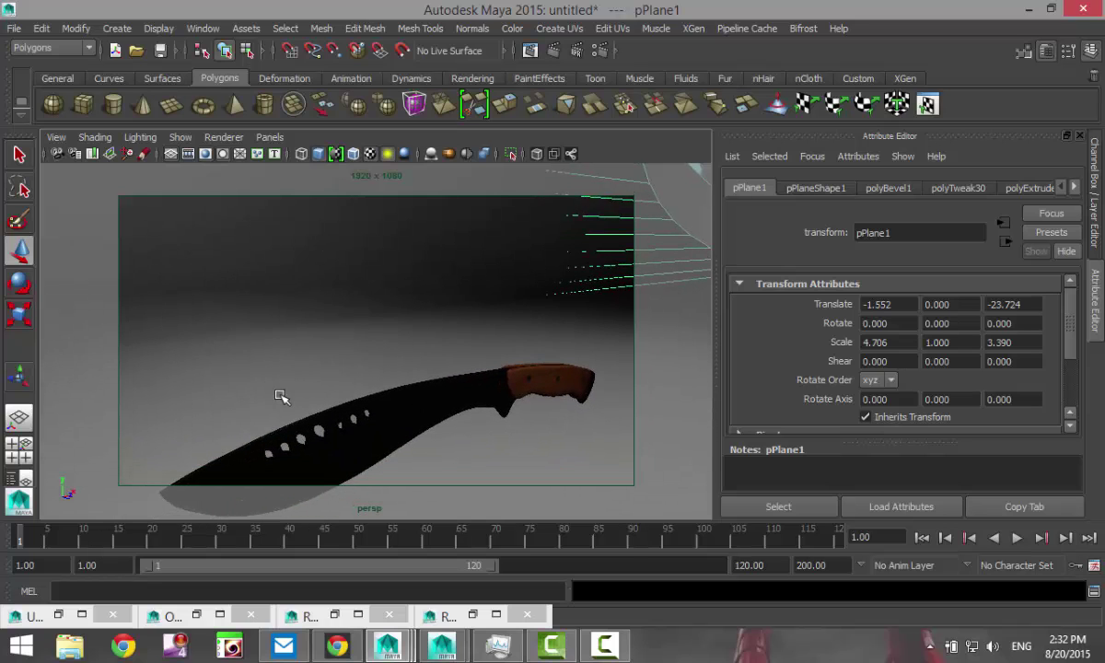
left_click_drag(280, 395, 320, 352, "alt")
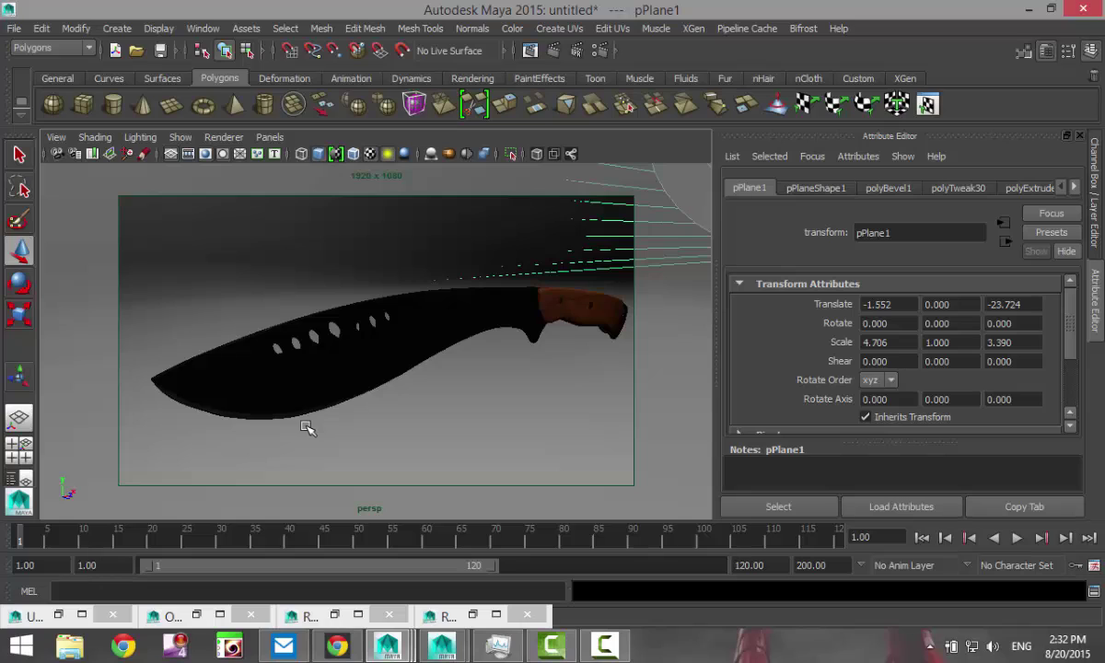
left_click_drag(308, 425, 309, 426, "alt")
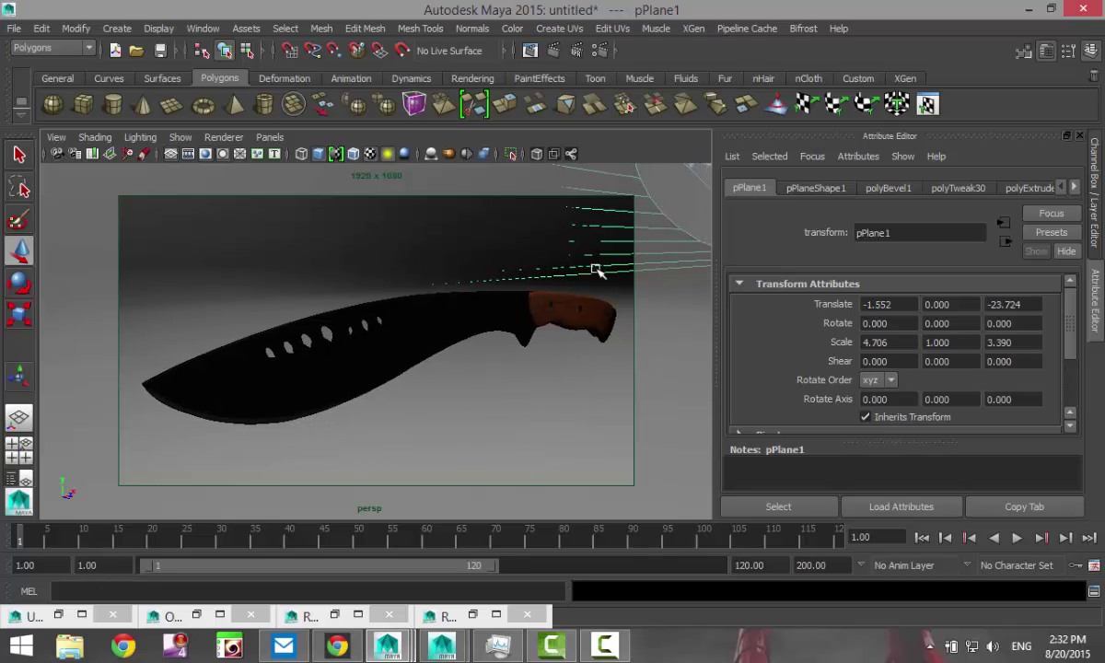
left_click(553, 52)
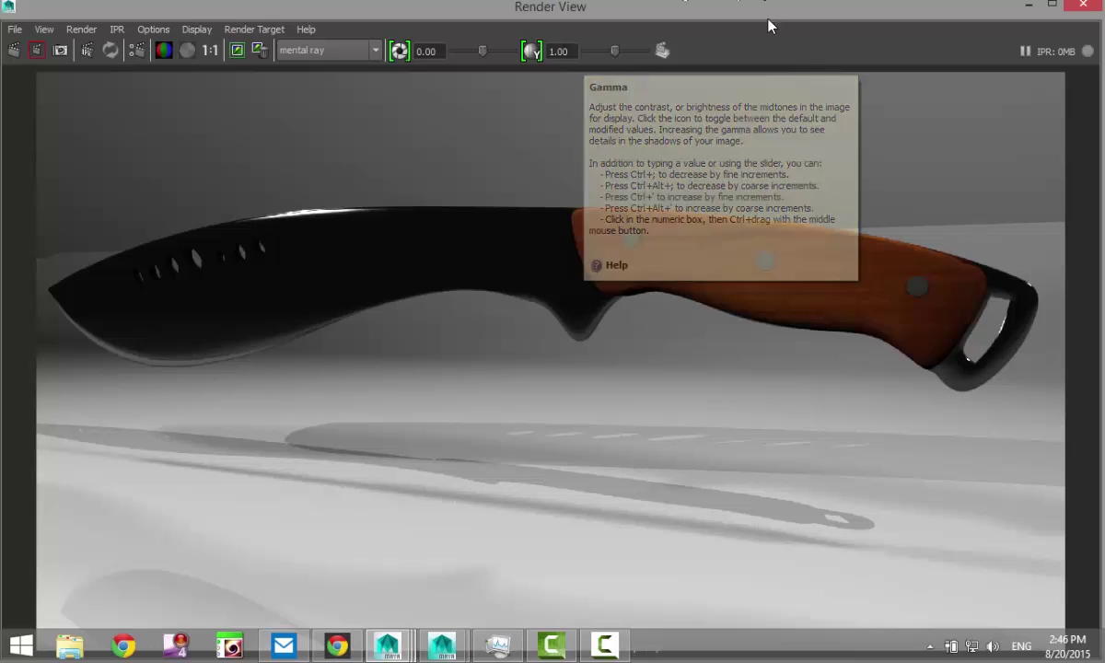